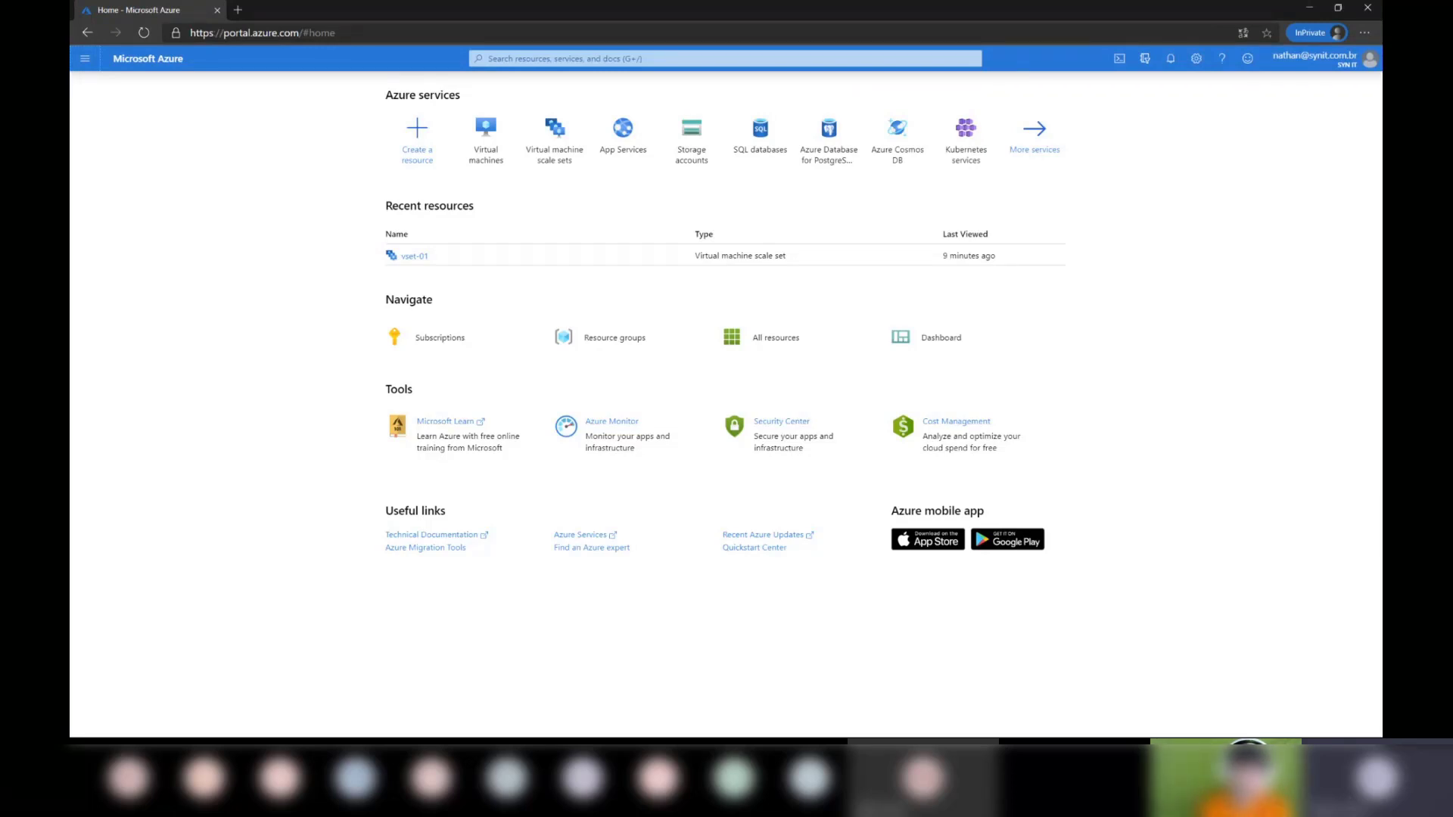
# Step: Download the RDP file from vm-acesso's Connect > RDP page
pyautogui.click(488, 136)
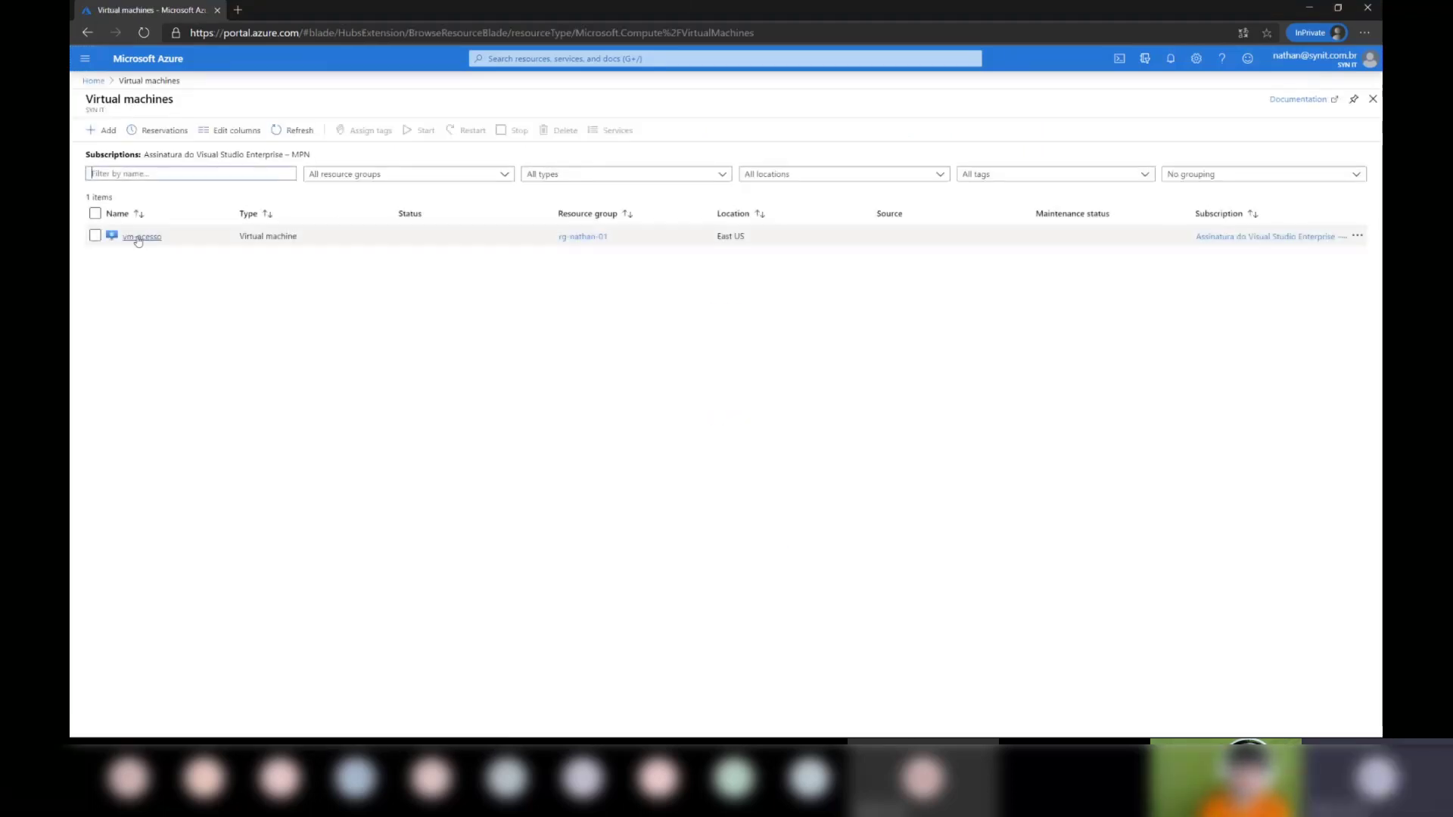
pyautogui.click(142, 237)
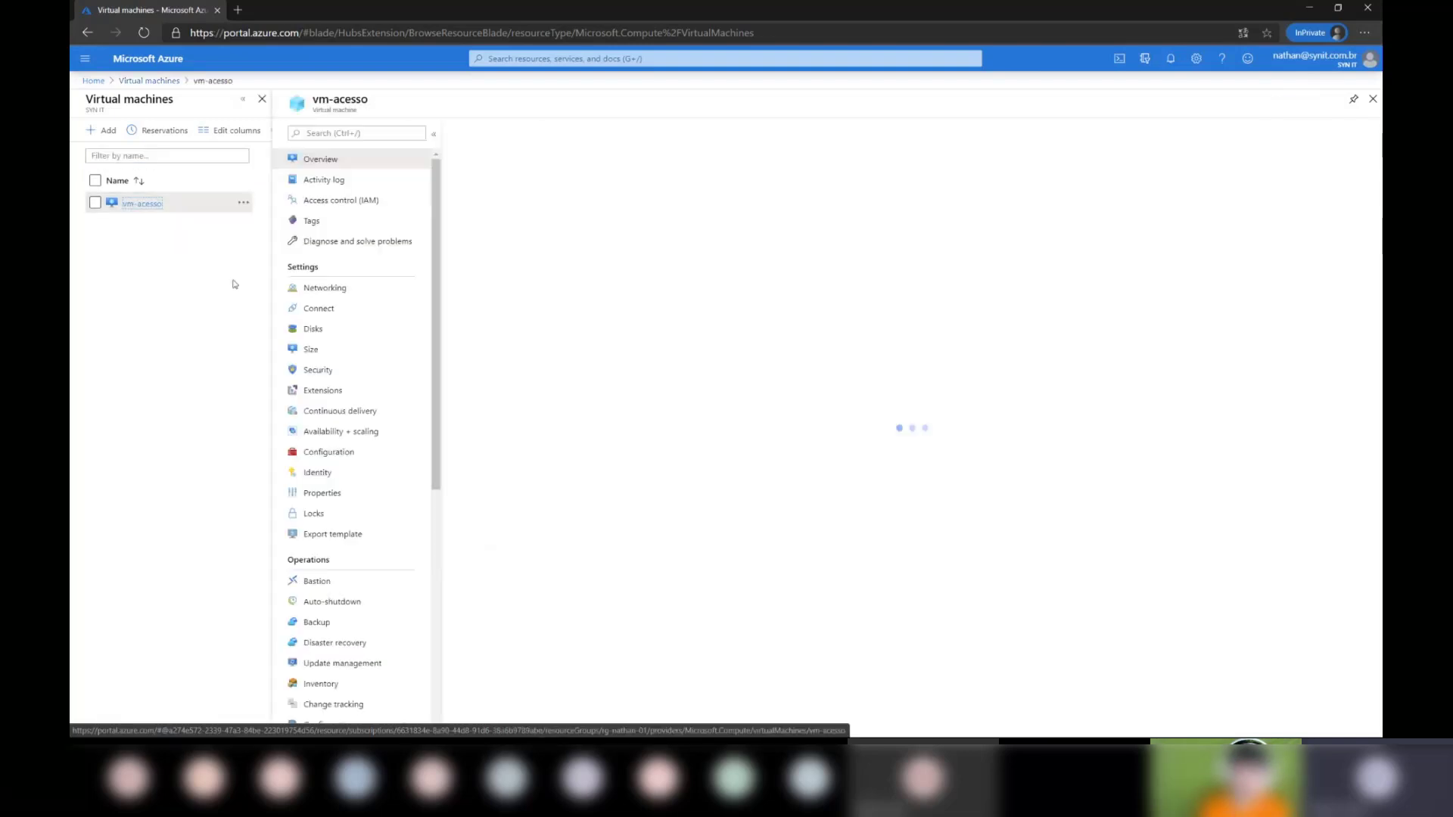
pyautogui.click(473, 129)
pyautogui.click(484, 152)
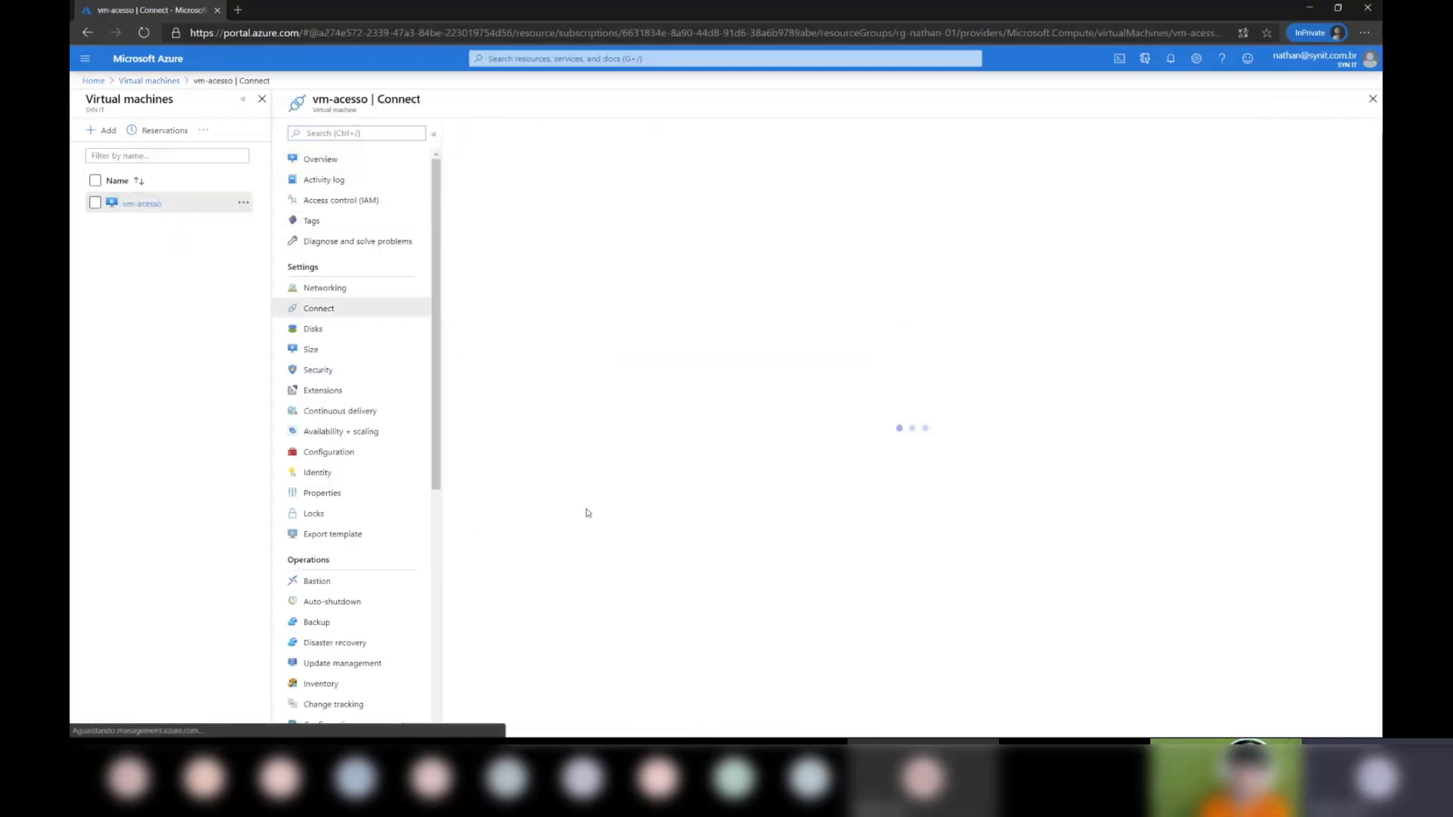
pyautogui.click(477, 320)
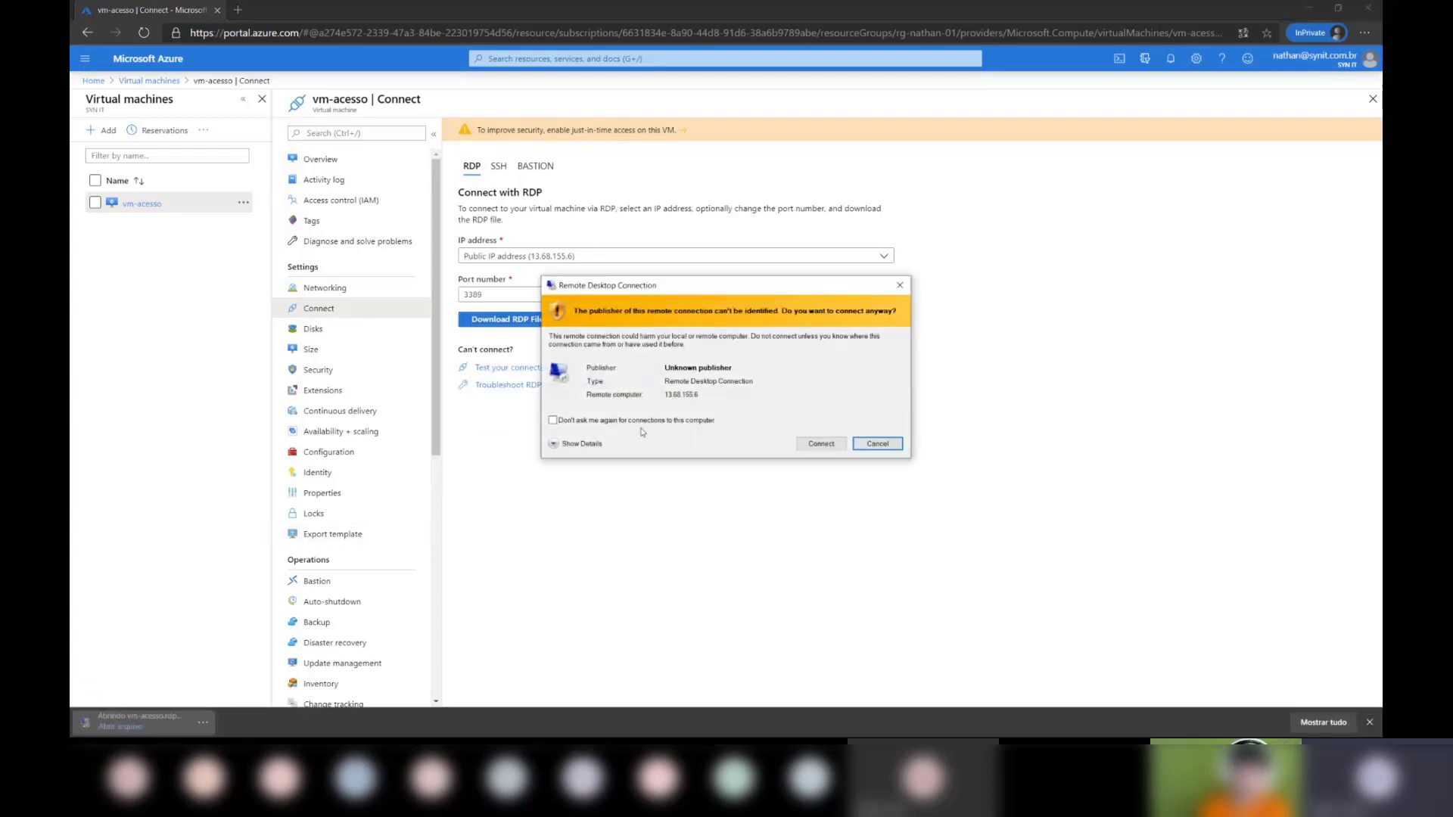
# Step: Launch the RDP connection with clipboard and printer sharing off and future prompts skipped
pyautogui.click(640, 421)
pyautogui.click(598, 445)
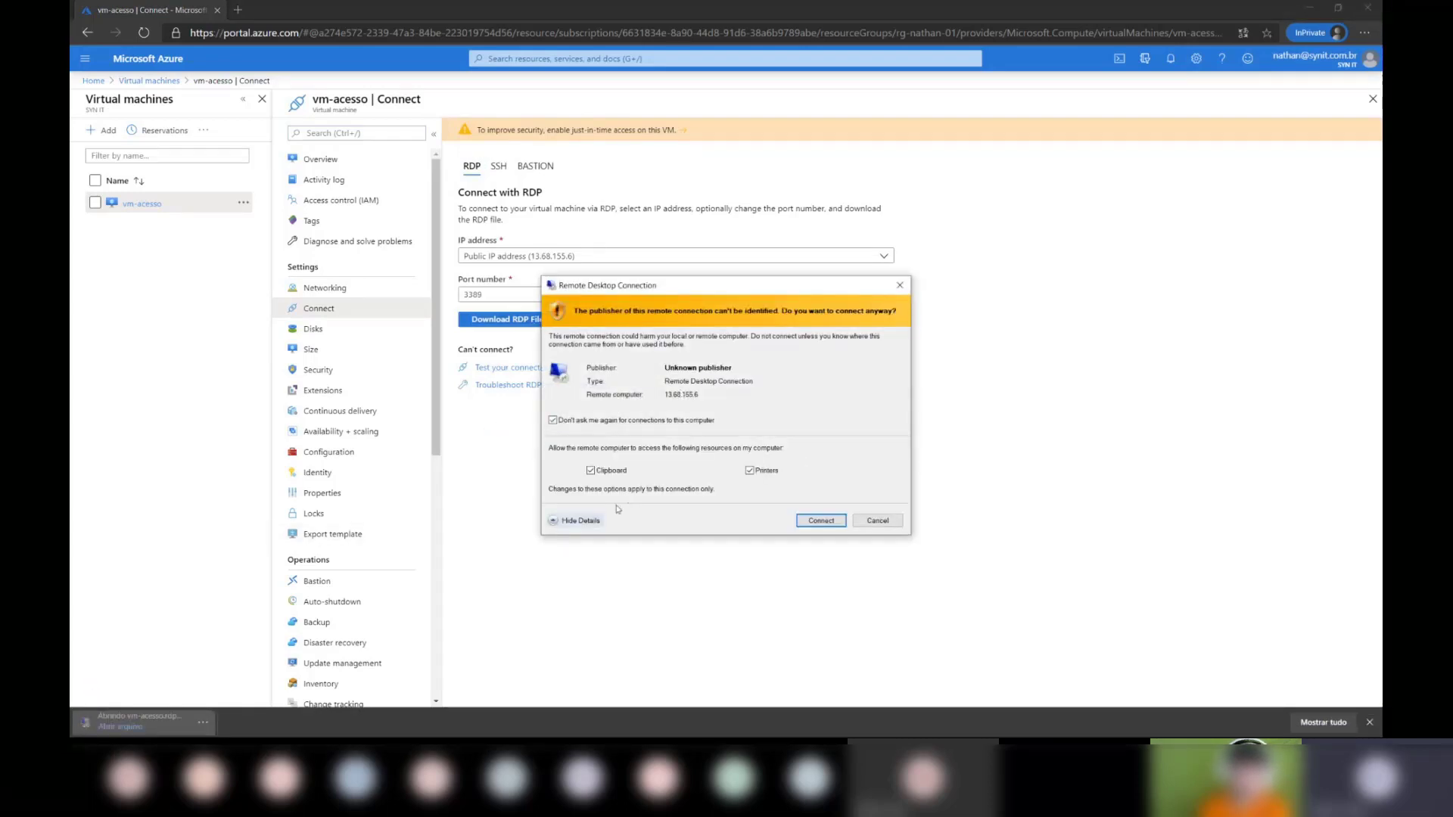
pyautogui.click(748, 471)
pyautogui.click(624, 473)
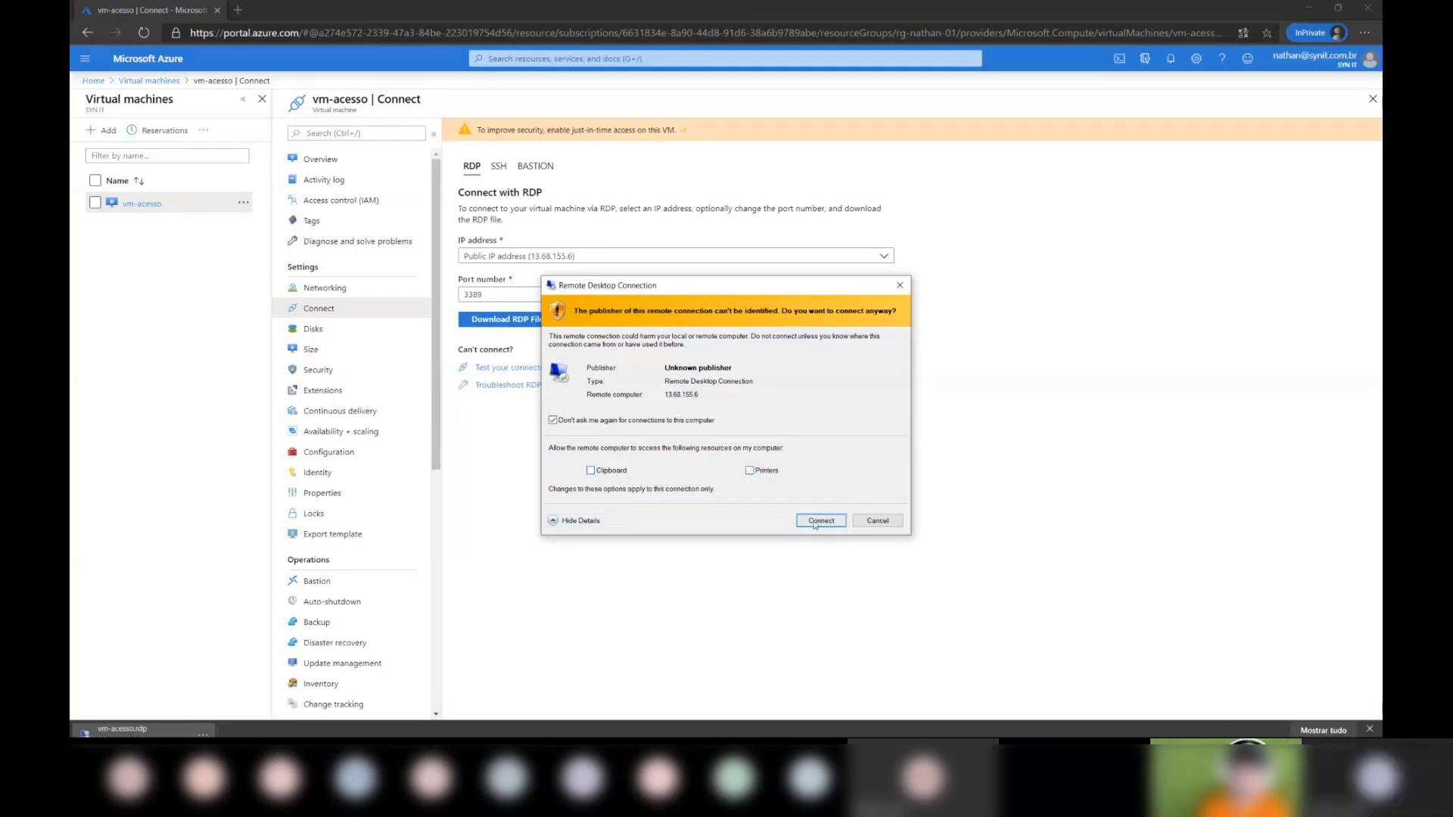
pyautogui.click(815, 522)
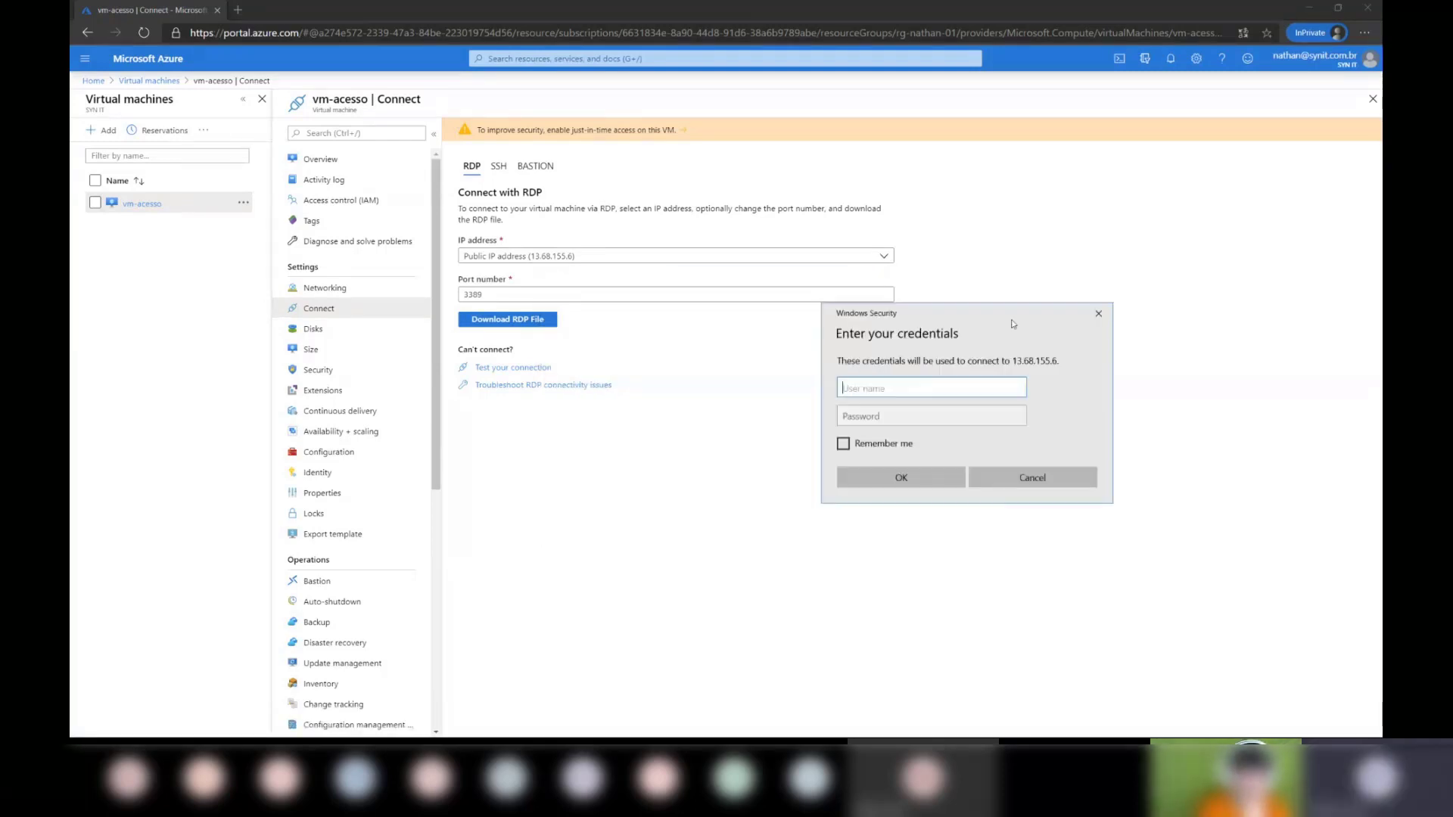
# Step: Enter the account password in the Windows Security credentials prompt and submit it
pyautogui.moveTo(1013, 324); pyautogui.dragTo(1382, 324)
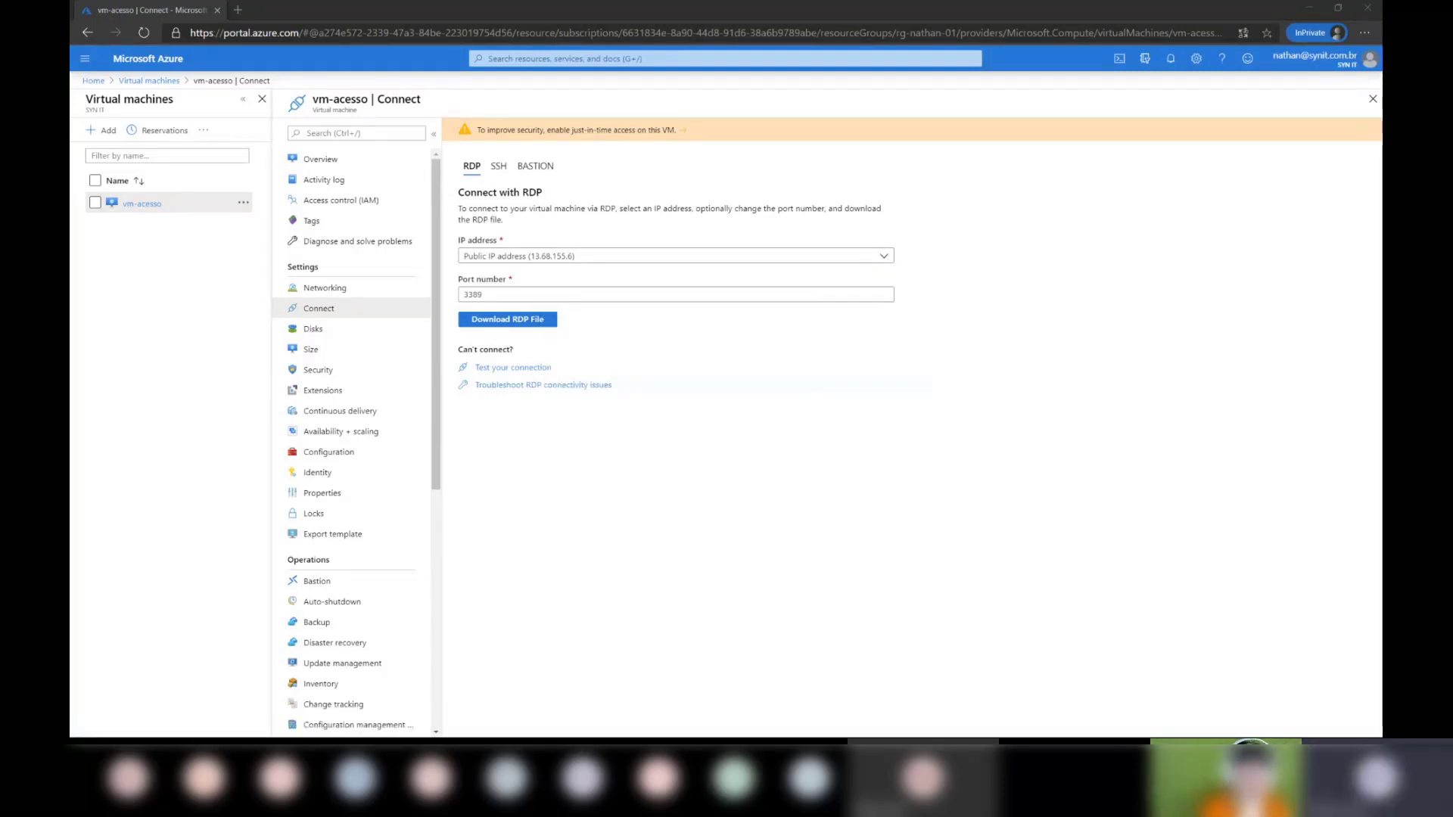
pyautogui.press('super+r')
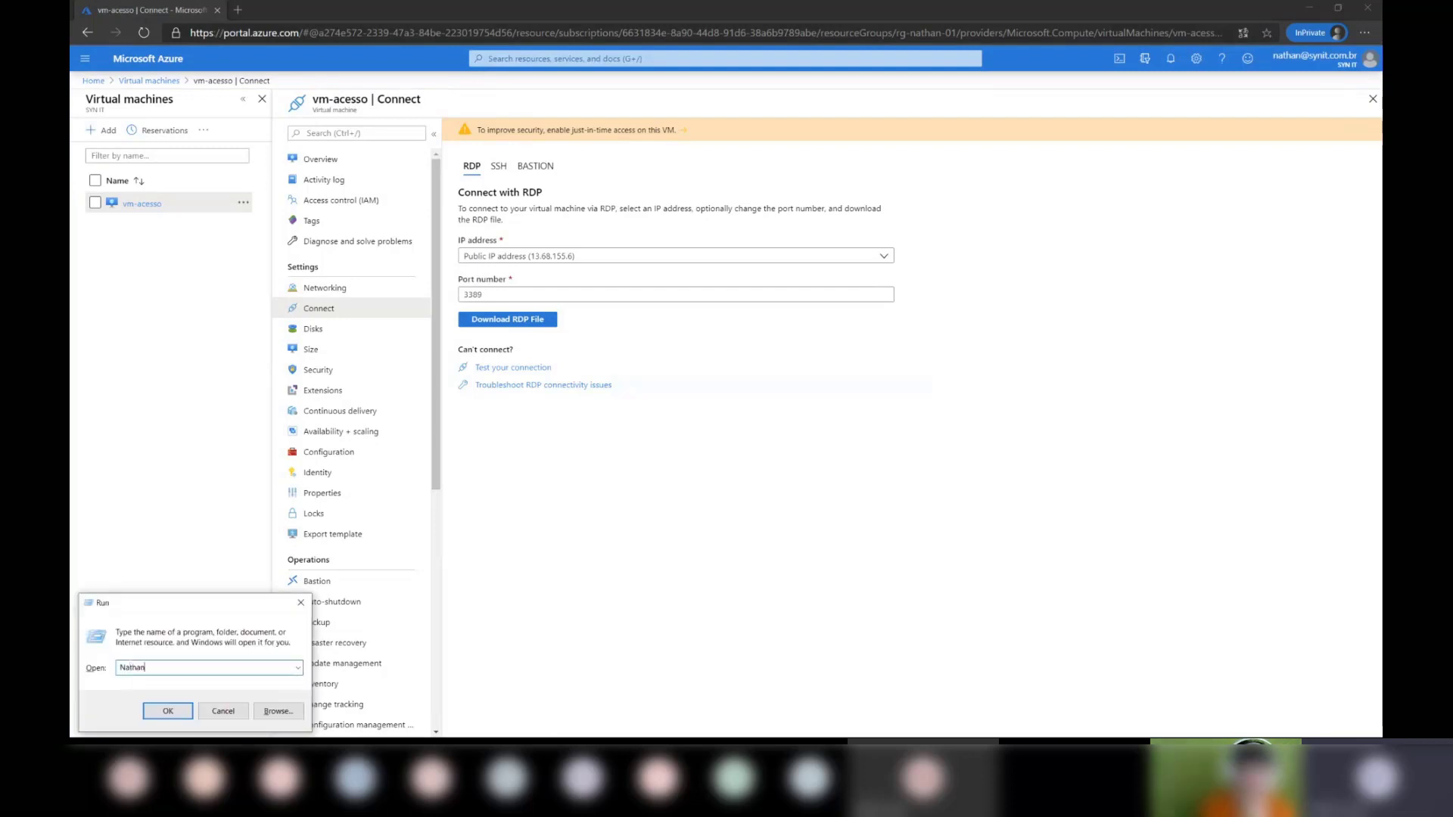
pyautogui.hotkey('ctrl', 'a')
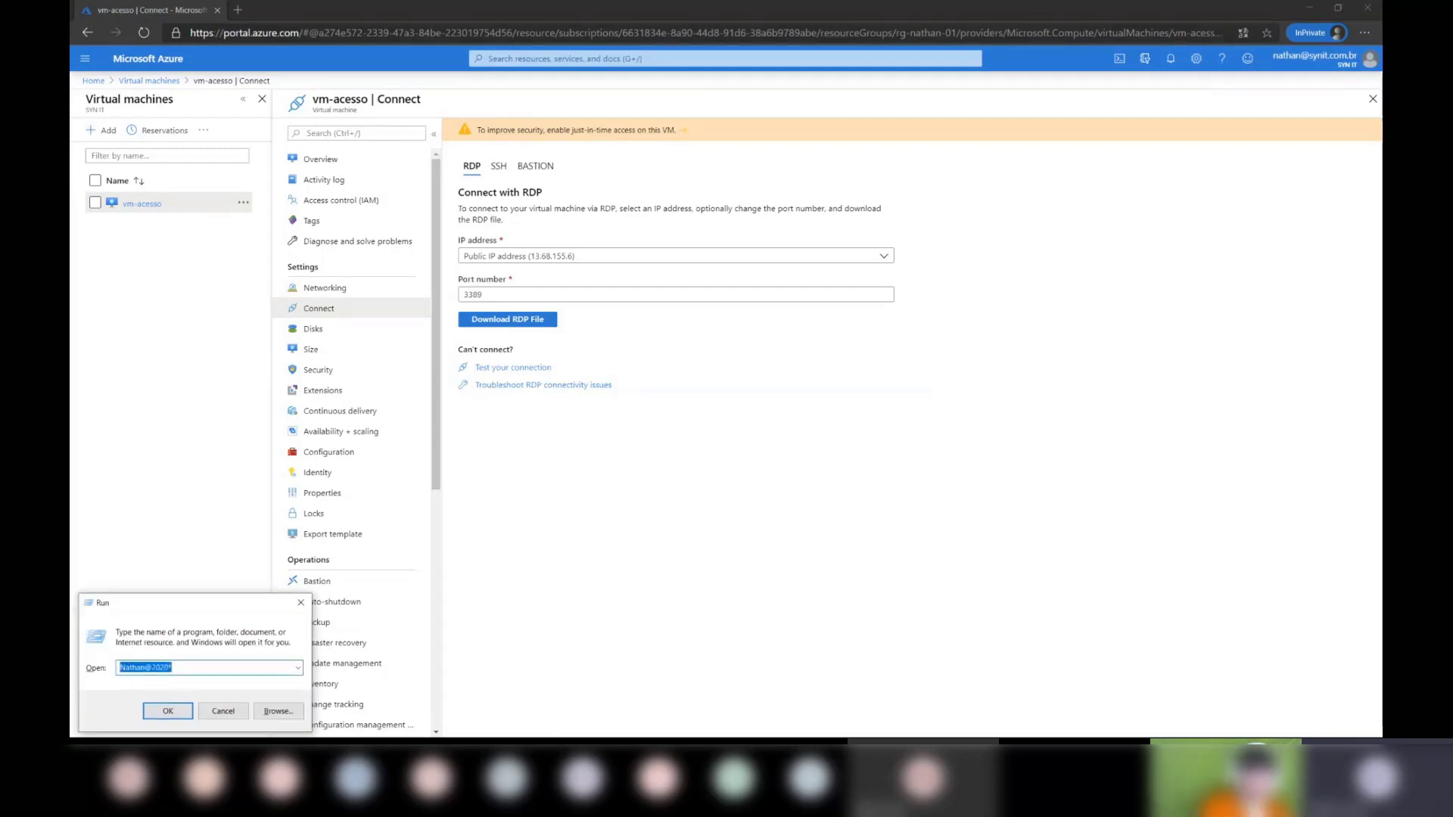
pyautogui.hotkey('alt', 'Tab')
pyautogui.press('Return')
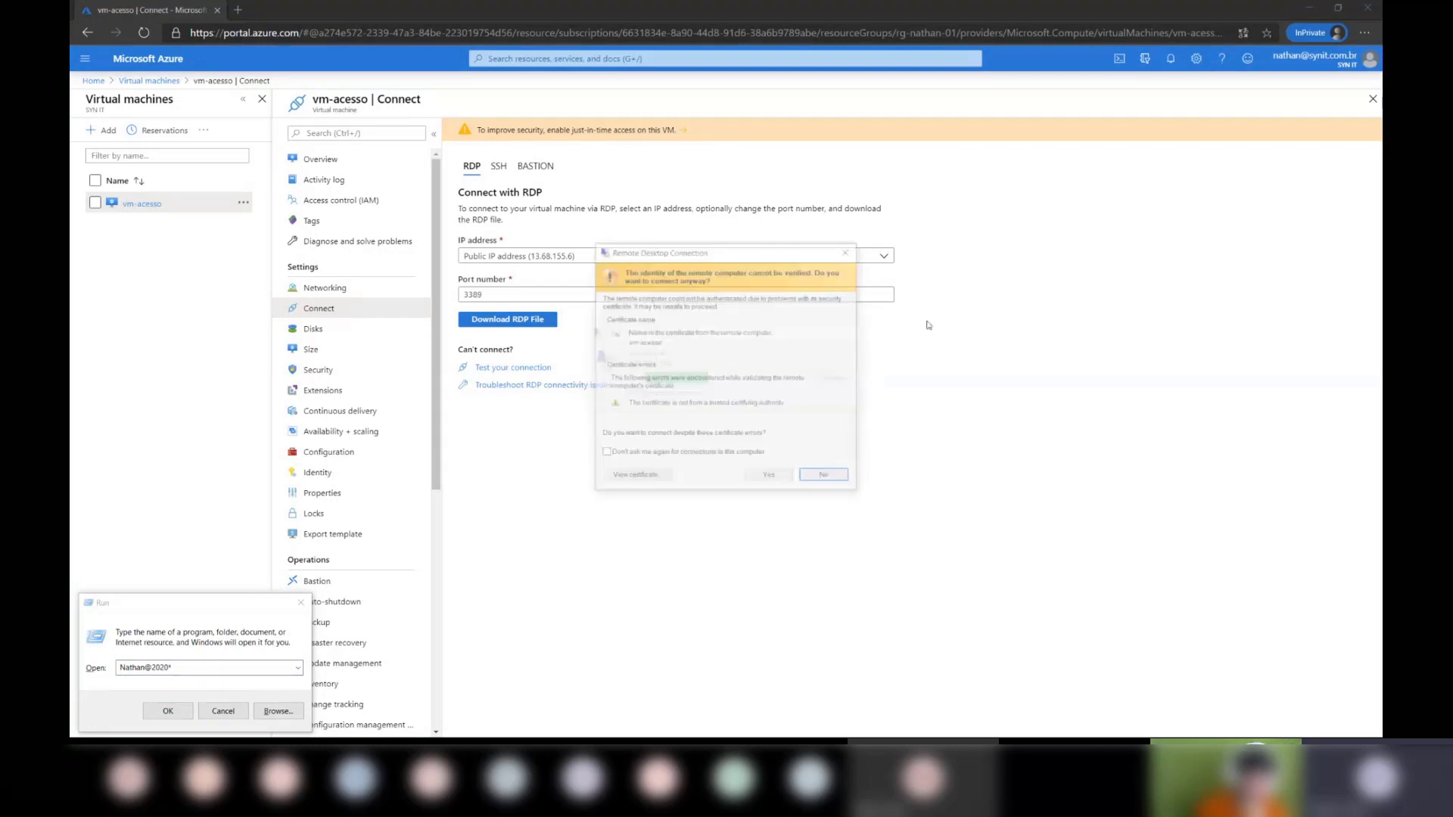
# Step: Accept the certificate warning, then take the remote session out of full screen and move it aside
pyautogui.click(769, 475)
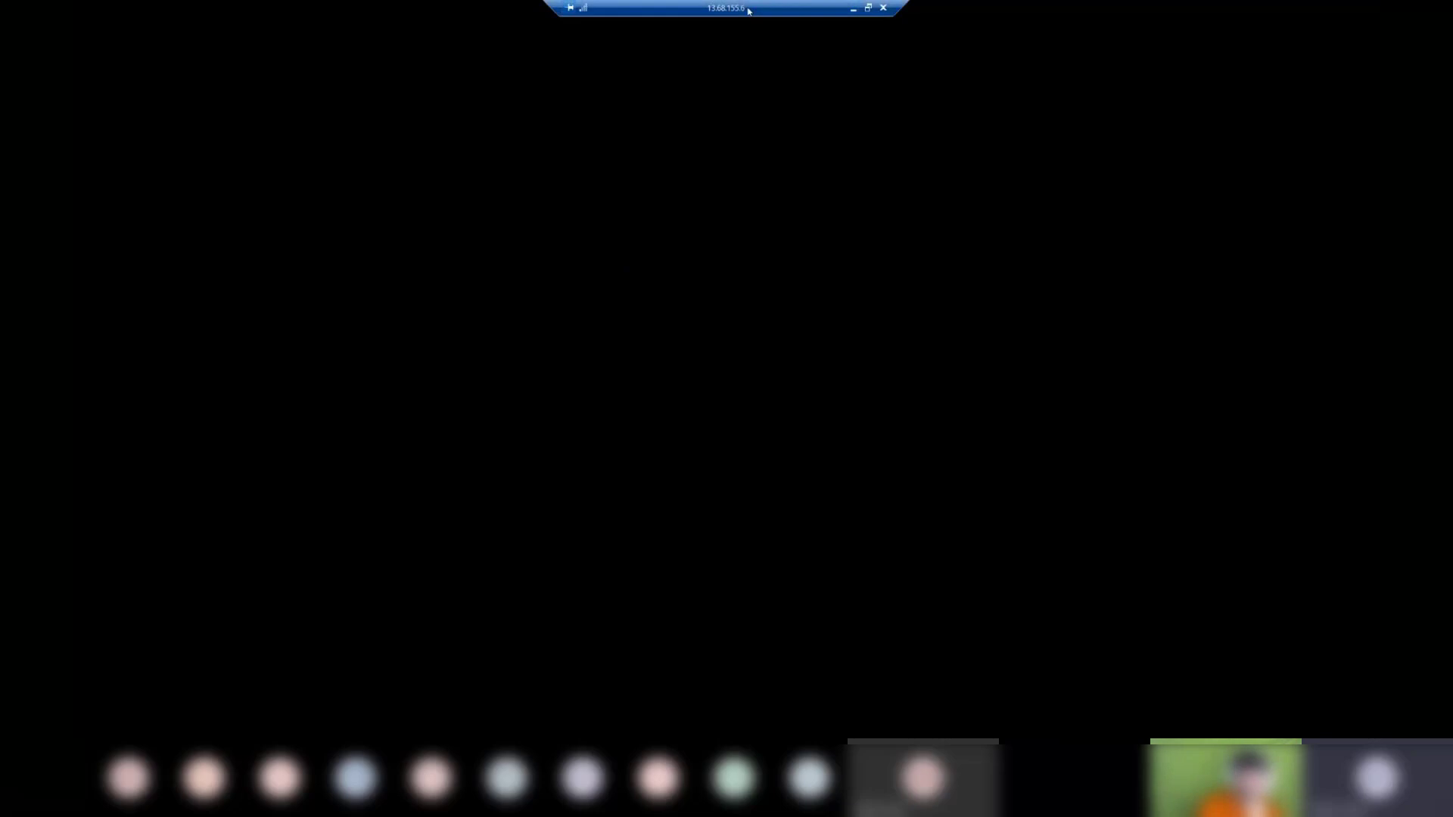
pyautogui.click(870, 7)
pyautogui.moveTo(280, 11); pyautogui.dragTo(1452, 83)
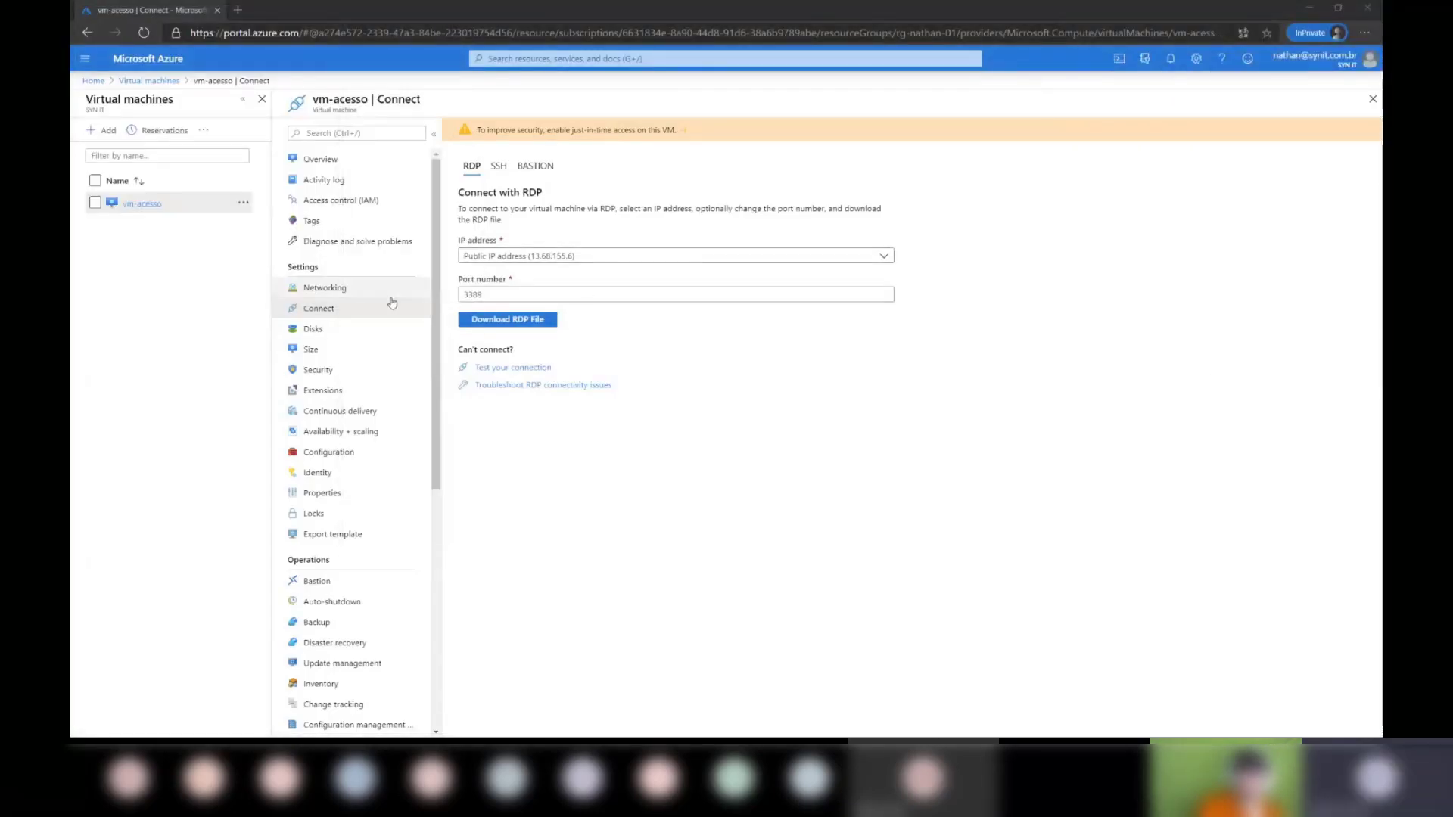
# Step: View vm-acesso's disks, start adding a data disk, then go to its Size page
pyautogui.click(313, 329)
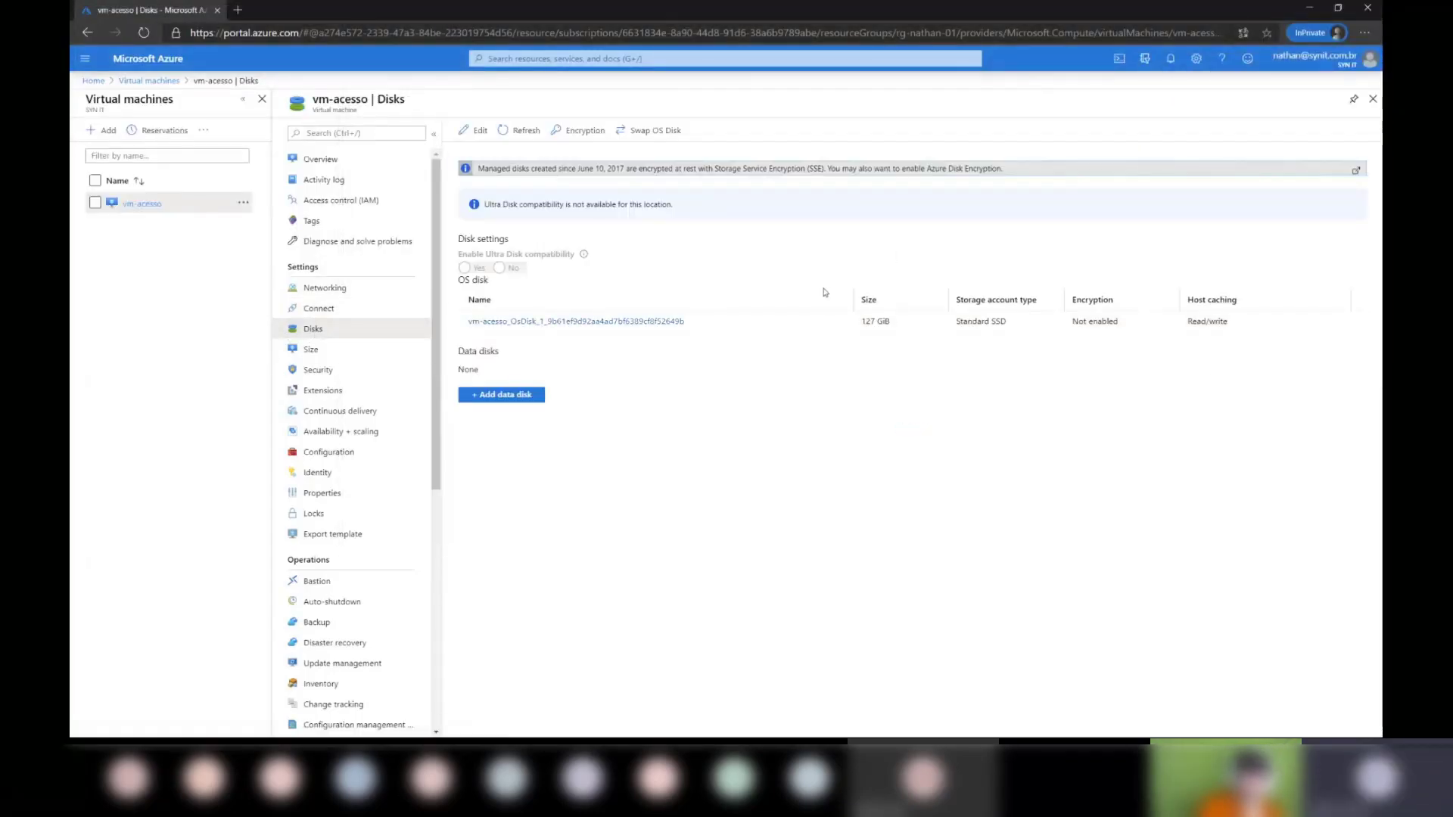
pyautogui.click(513, 398)
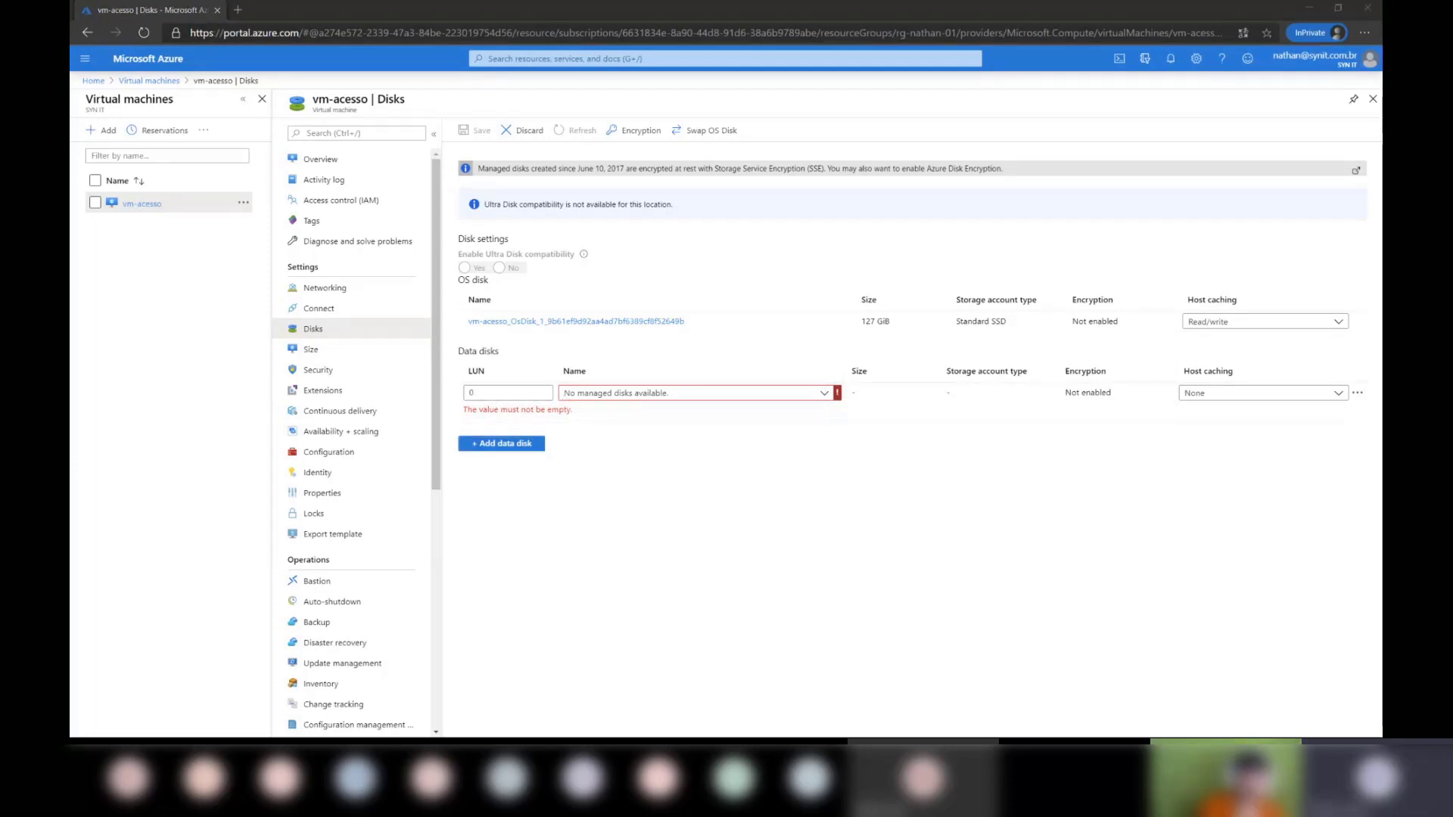
pyautogui.click(364, 349)
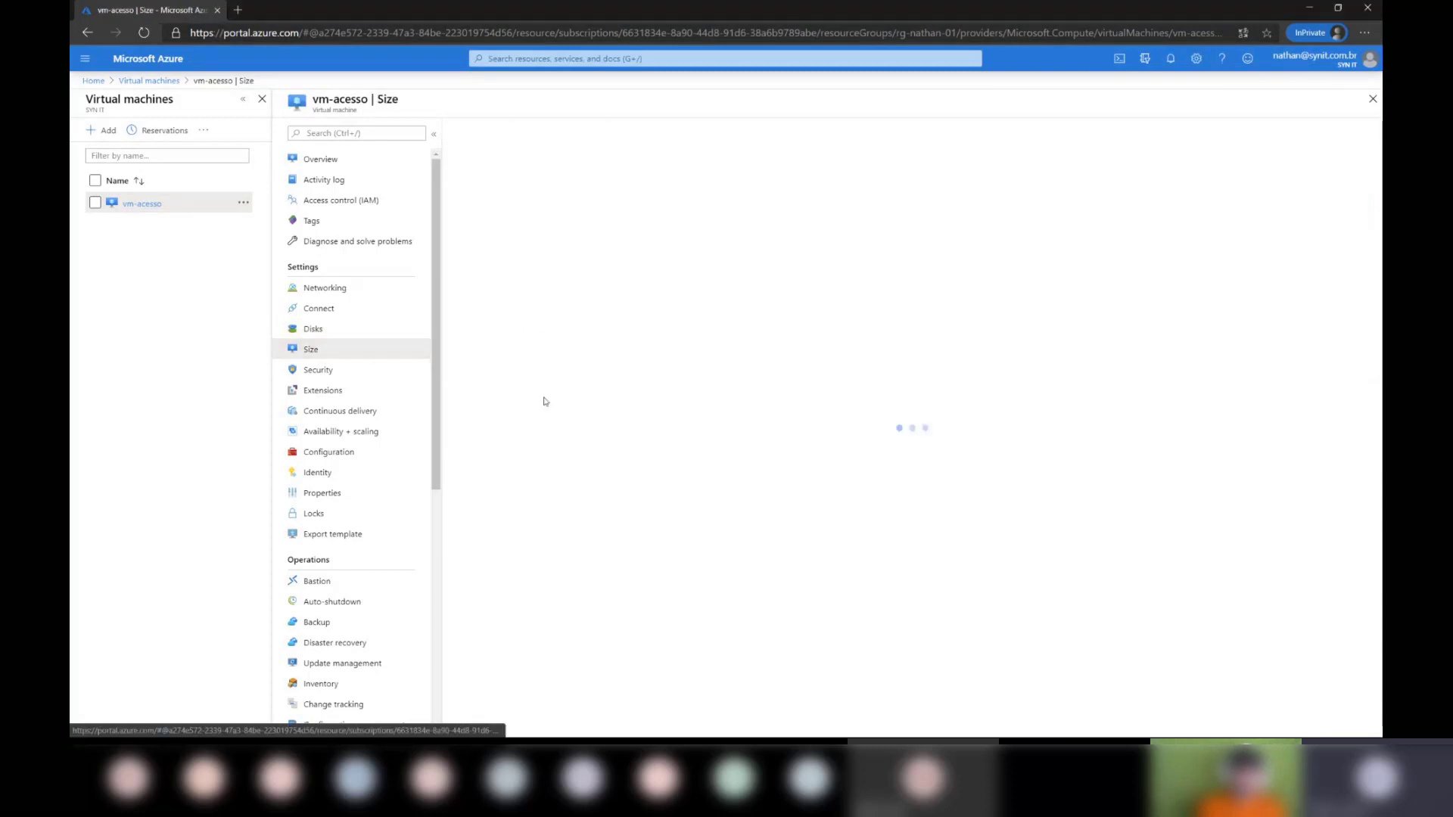
# Step: Note vm-acesso's current size, Standard D2 v2, on its Overview page
pyautogui.click(320, 159)
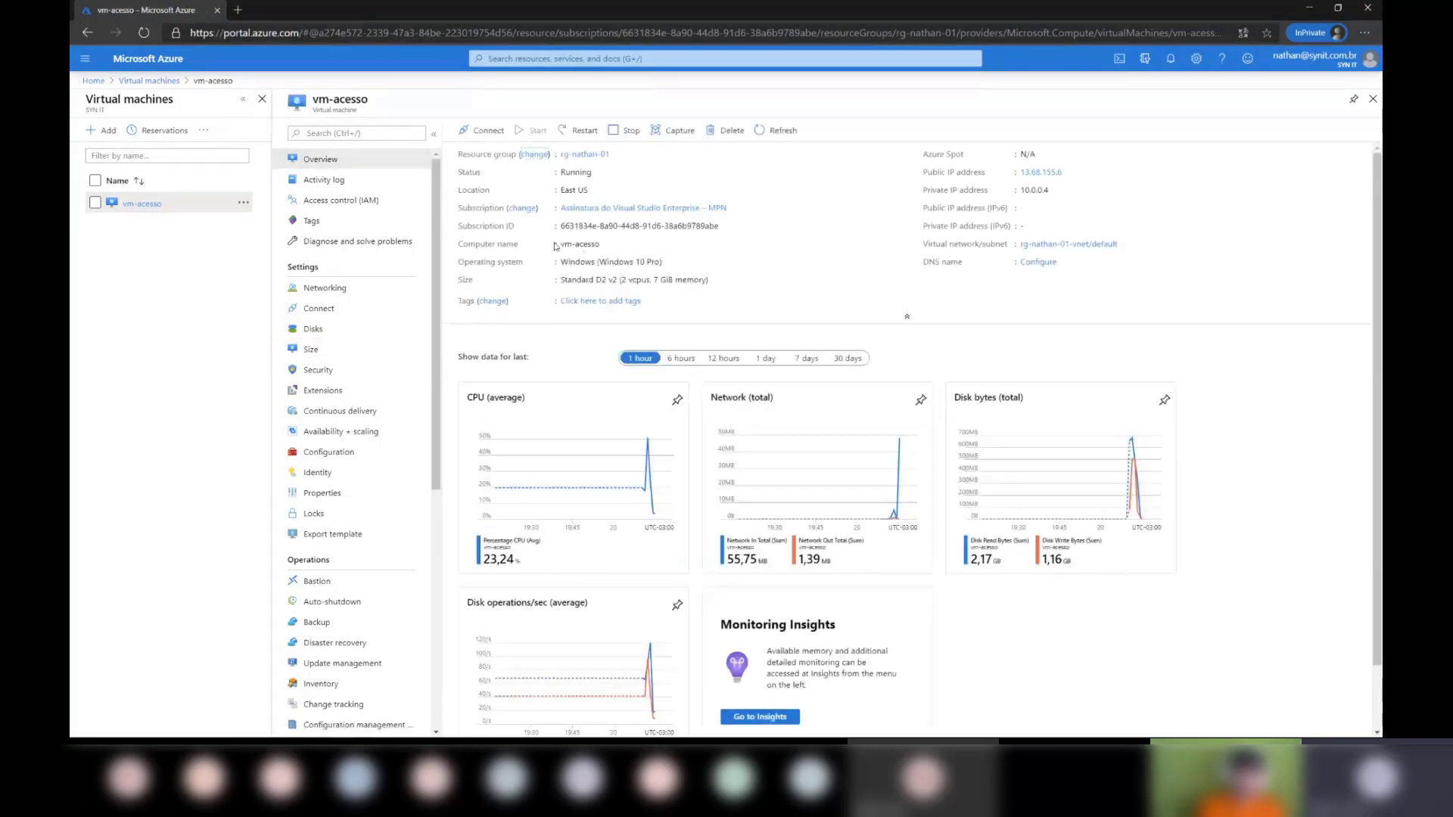
pyautogui.doubleClick(600, 280)
pyautogui.hotkey('alt', 'Tab')
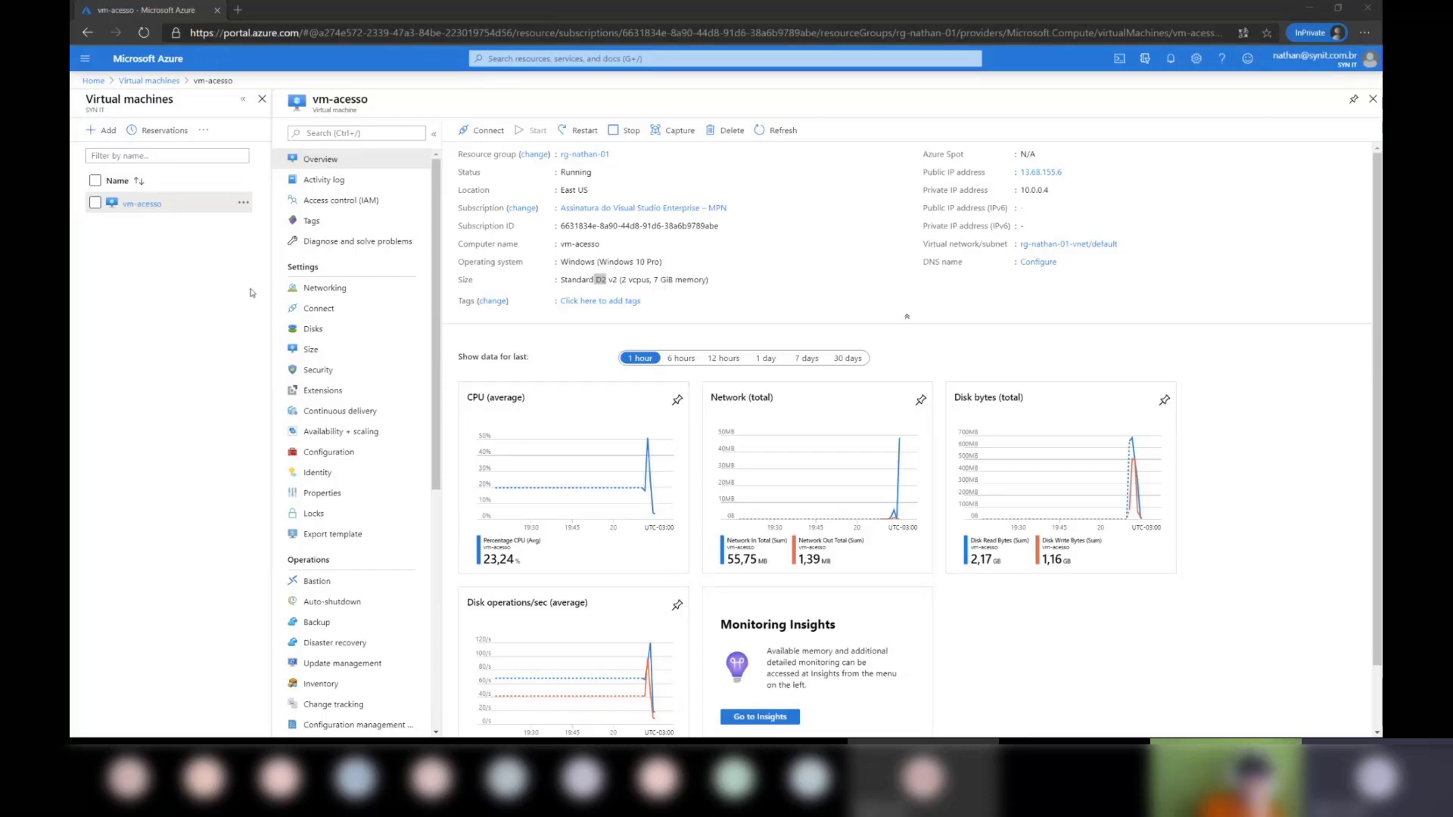
# Step: Browse the size table and select D1, then return to Overview without resizing
pyautogui.click(311, 349)
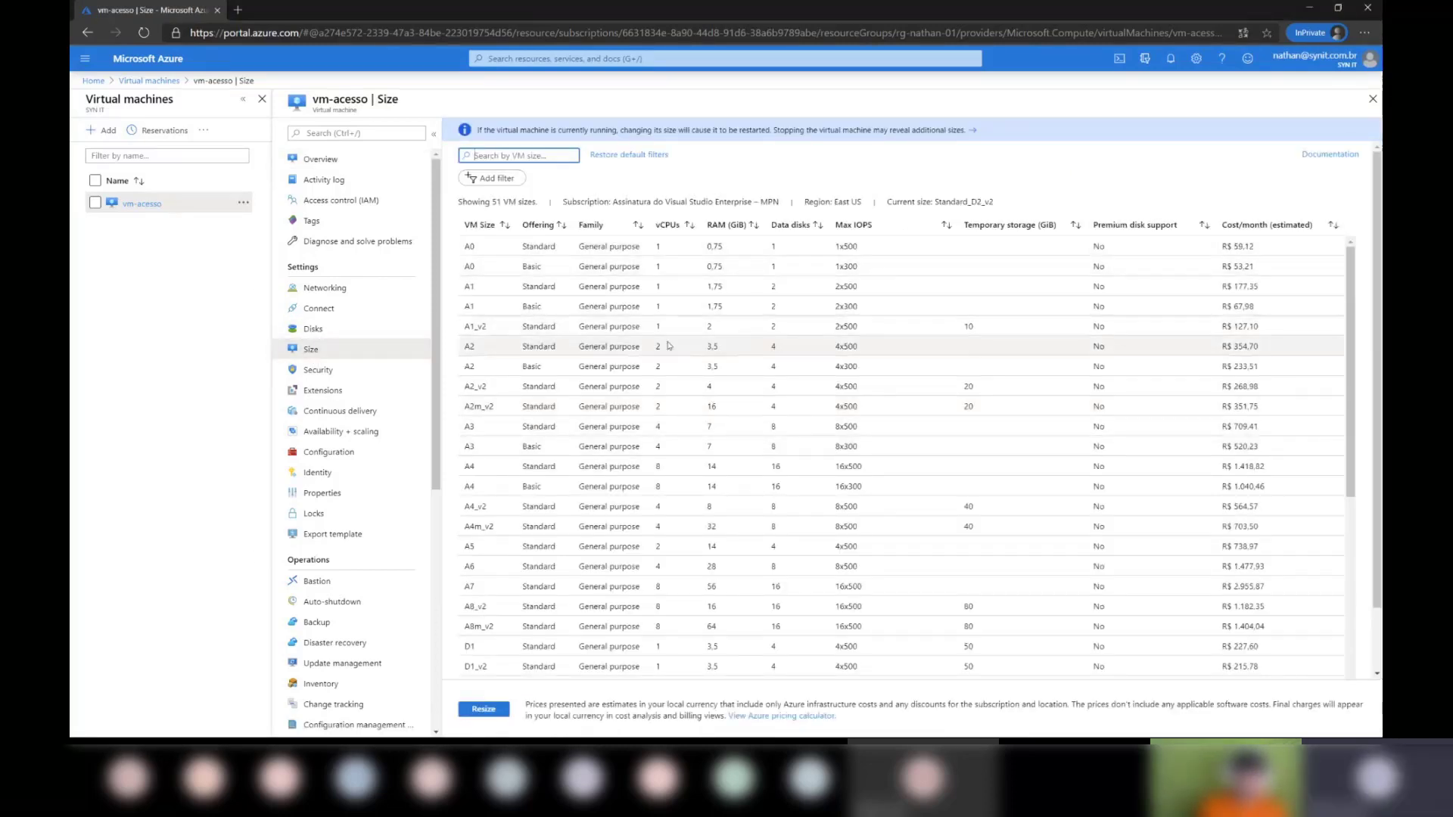
pyautogui.scroll(-4, 621, 521)
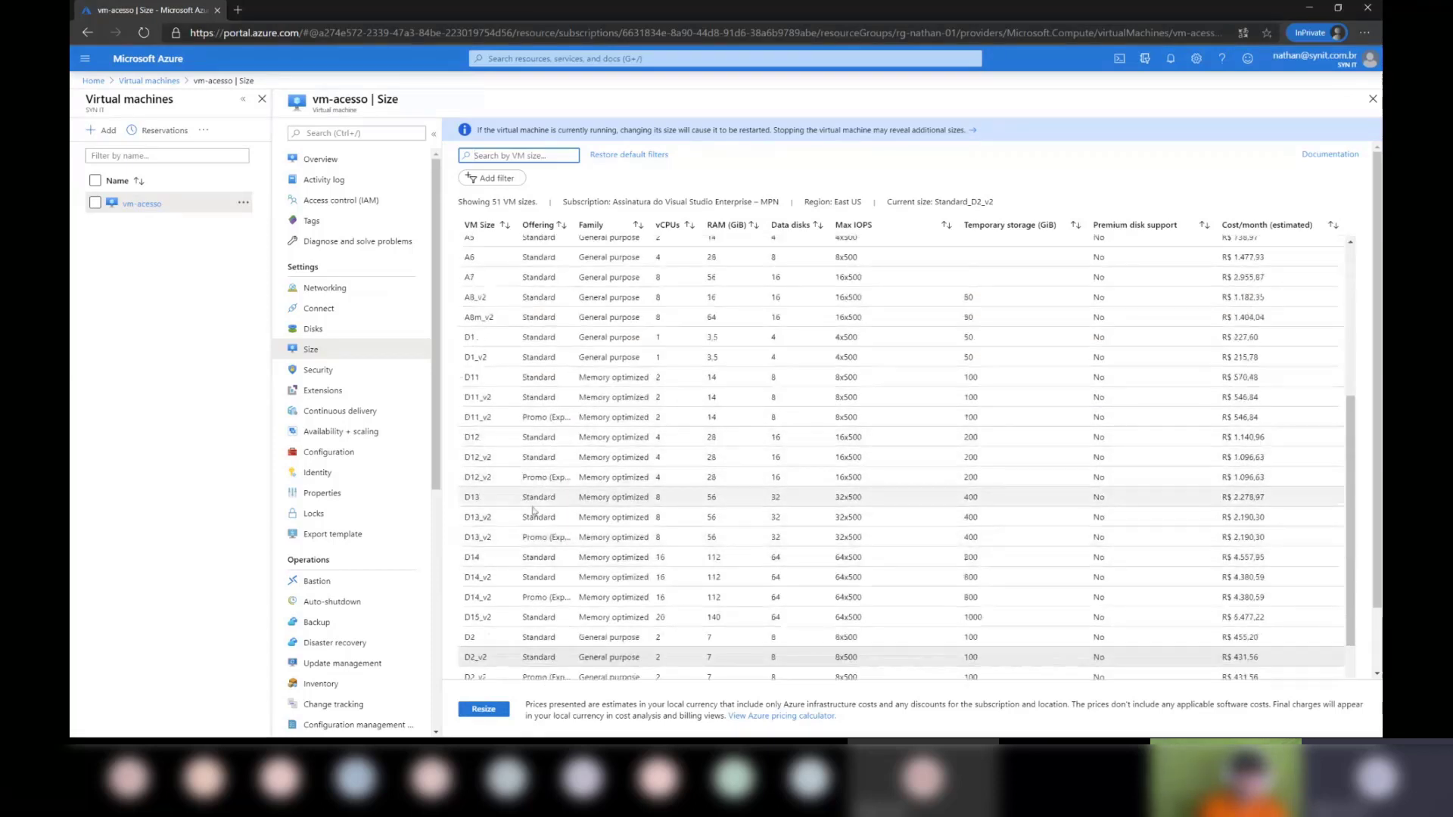
pyautogui.click(563, 344)
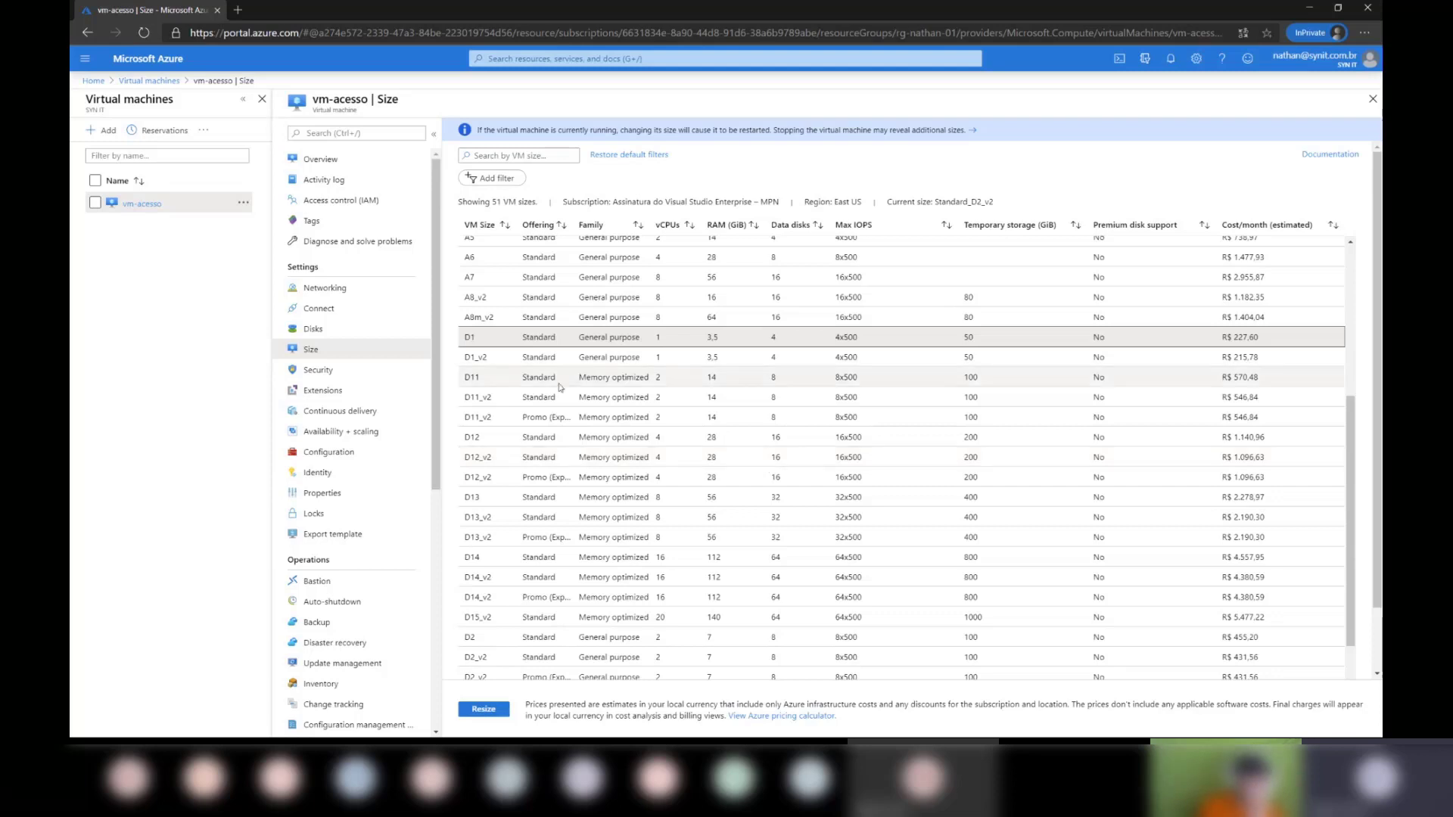
pyautogui.click(345, 165)
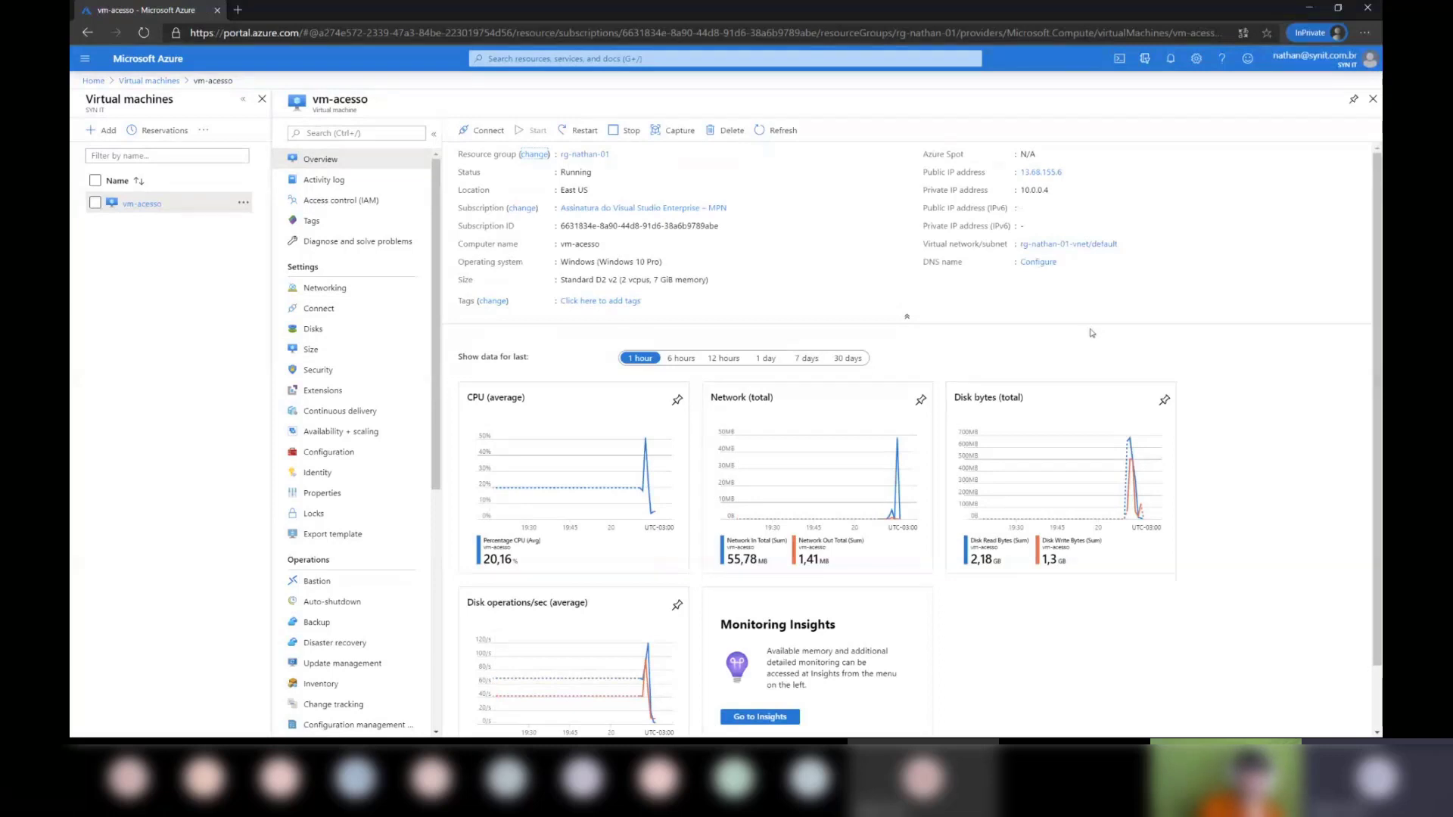
# Step: Collapse Essentials to reveal the CPU charts, then return to the Virtual machines list
pyautogui.click(936, 325)
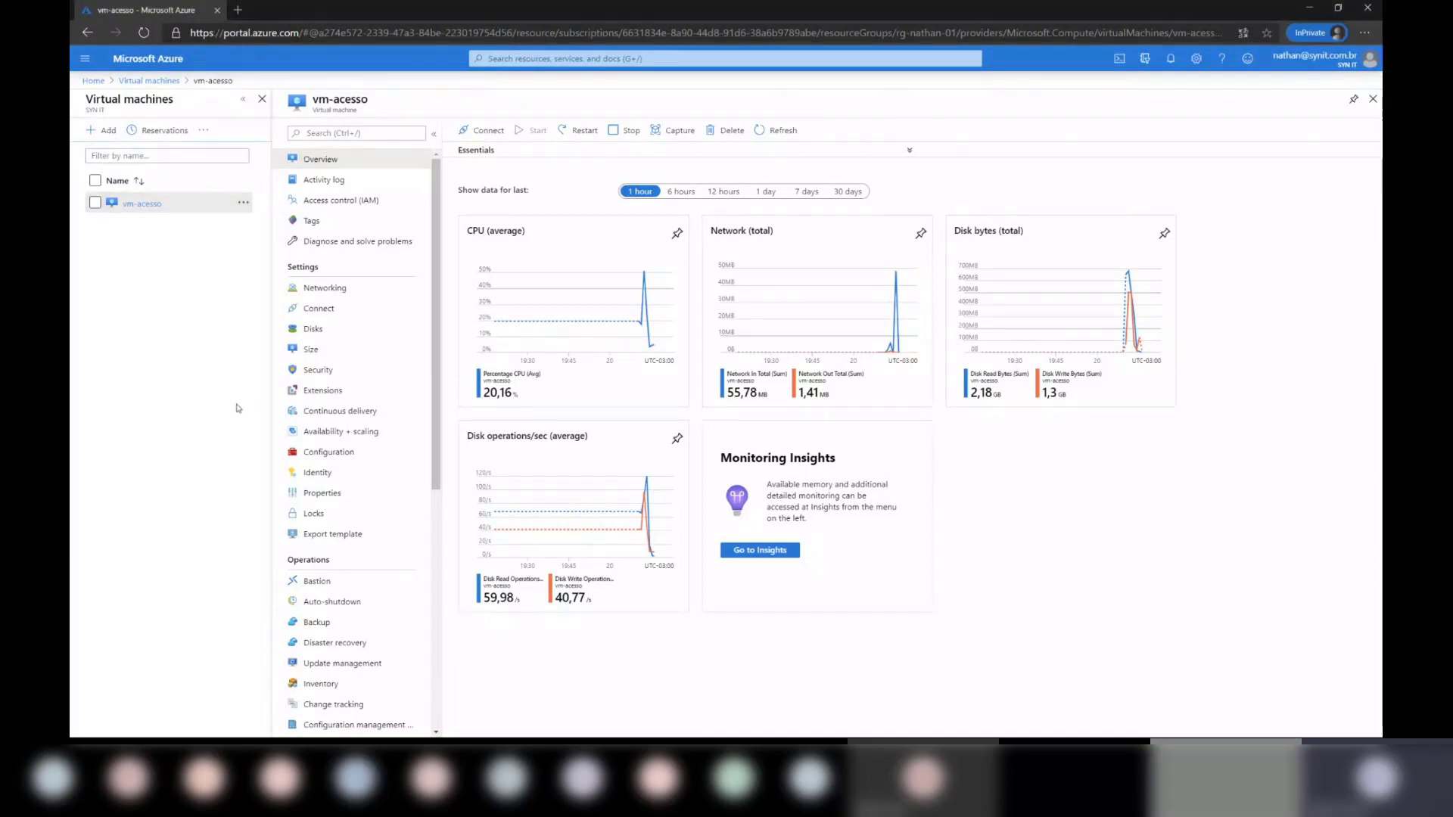
pyautogui.click(149, 81)
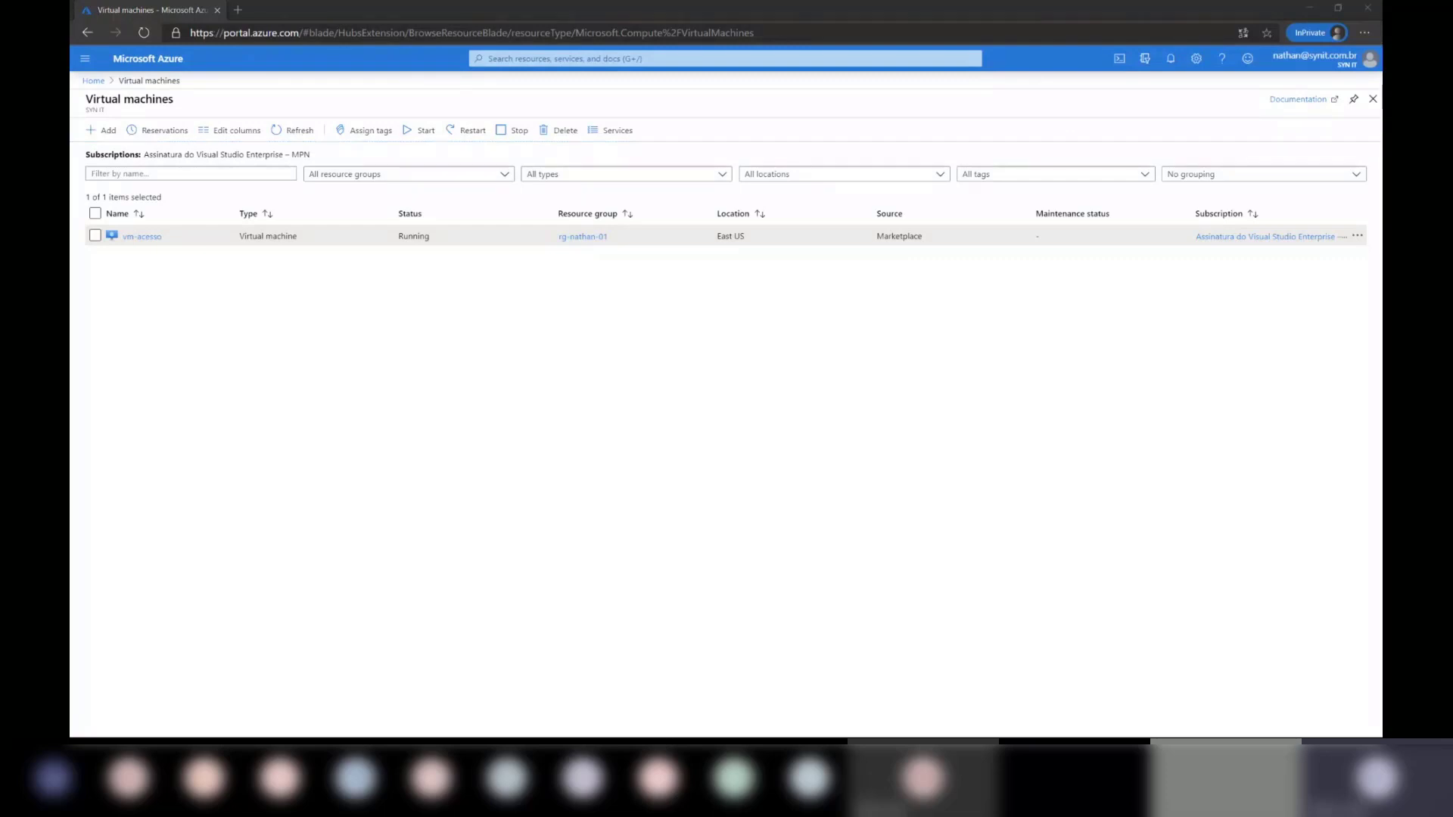
# Step: Launch Paint with mspaint and enlarge the canvas to 1690 × 746px
pyautogui.press('super+r')
pyautogui.write('mspaint')
pyautogui.press('Return')
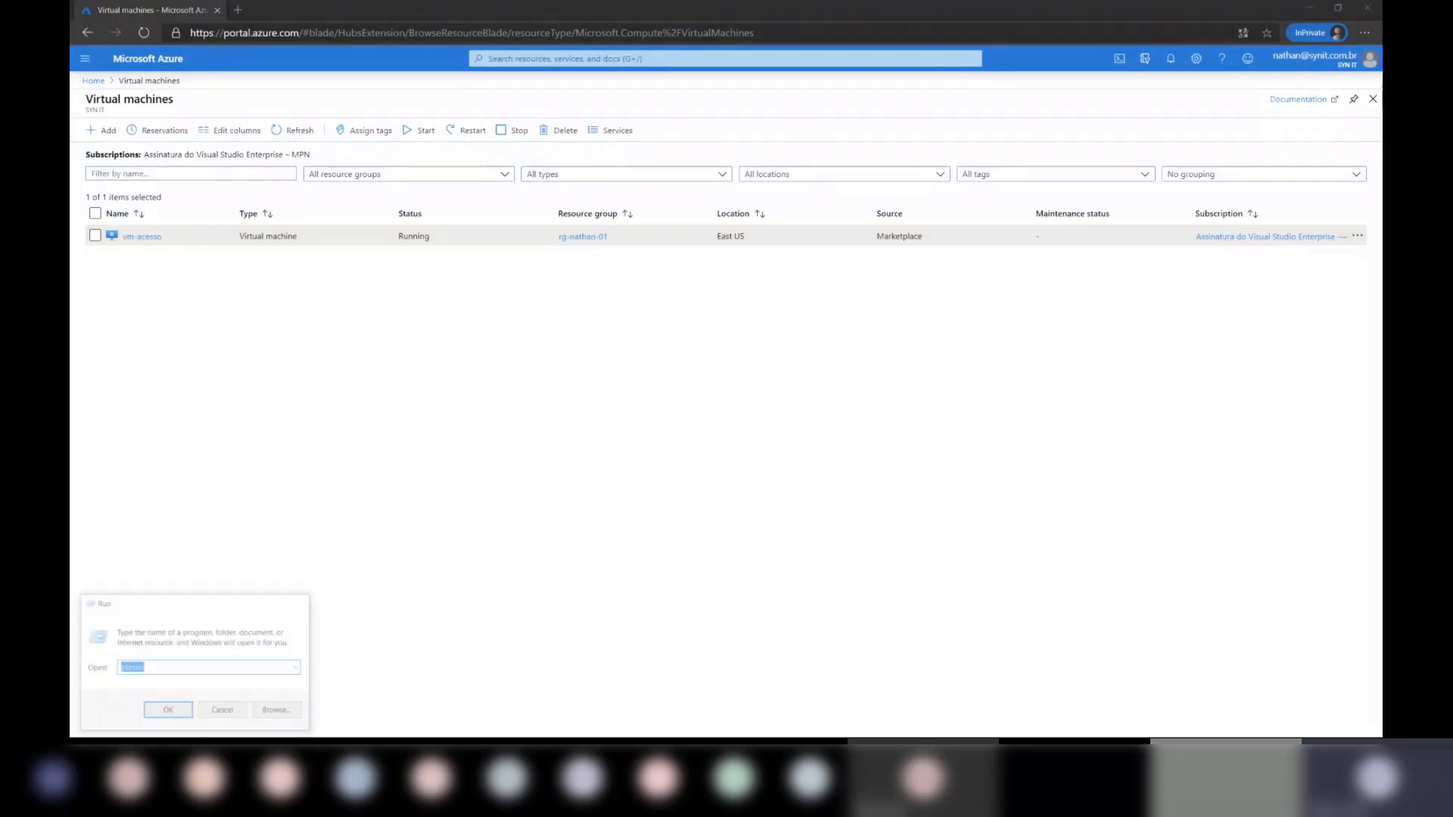
pyautogui.moveTo(532, 6)
pyautogui.mouseDown()
pyautogui.moveTo(662, 29)
pyautogui.moveTo(1278, 208)
pyautogui.moveTo(573, 161)
pyautogui.mouseUp()
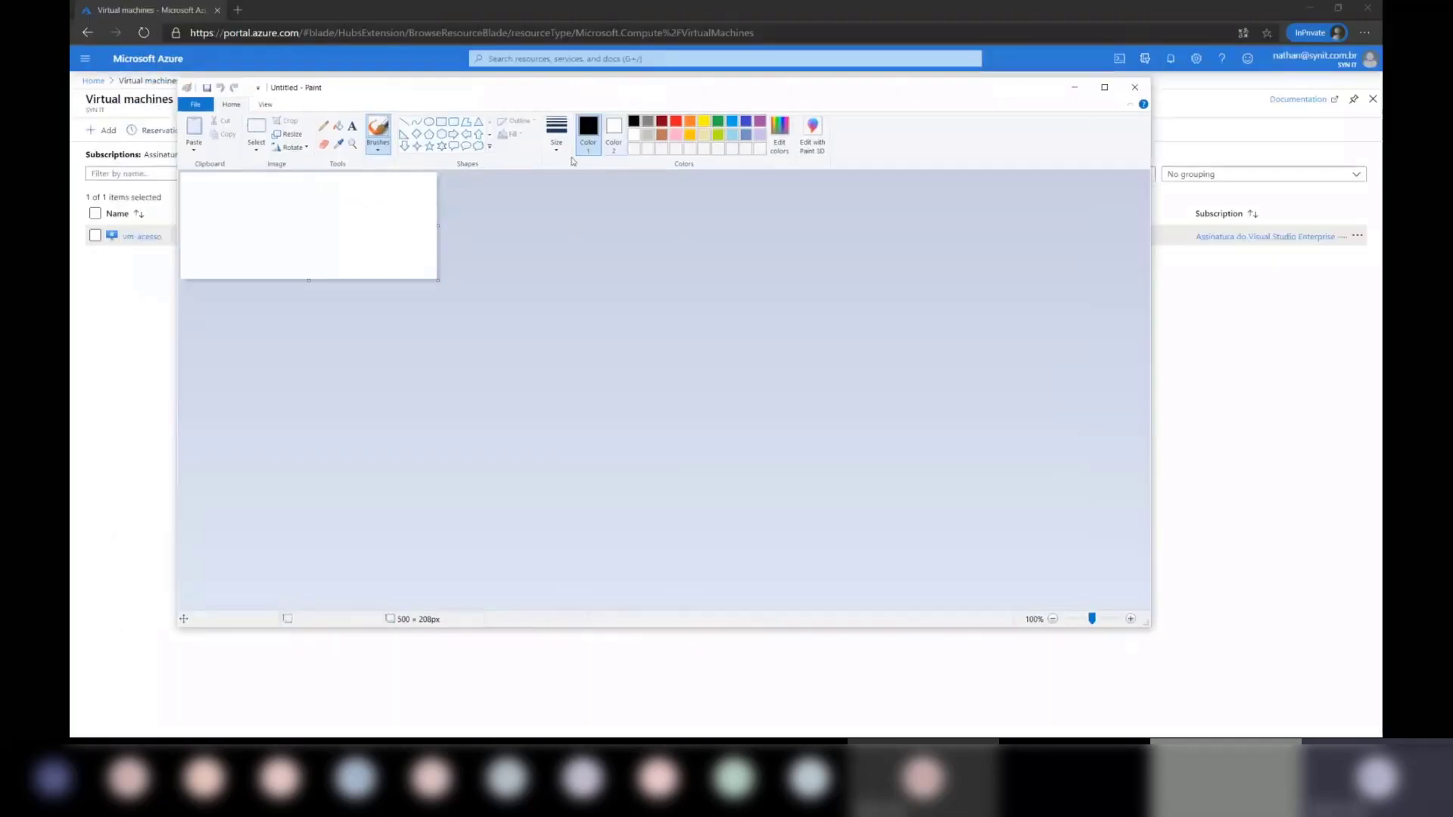
pyautogui.moveTo(437, 281)
pyautogui.mouseDown()
pyautogui.moveTo(983, 493)
pyautogui.moveTo(996, 561)
pyautogui.moveTo(1048, 555)
pyautogui.mouseUp()
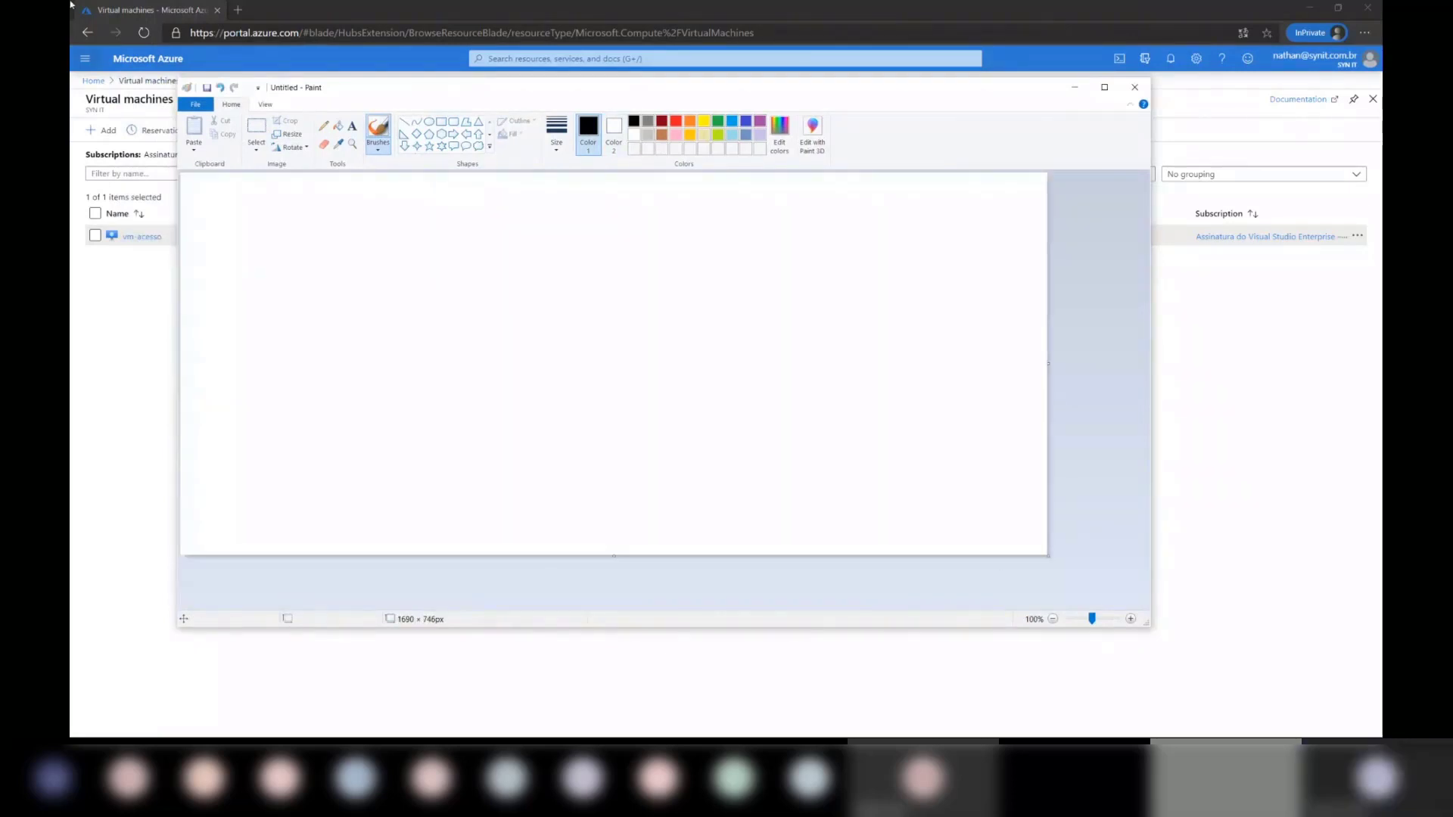
# Step: Draw a tall narrow bar with two small boxes to its right, one above the other
pyautogui.click(441, 122)
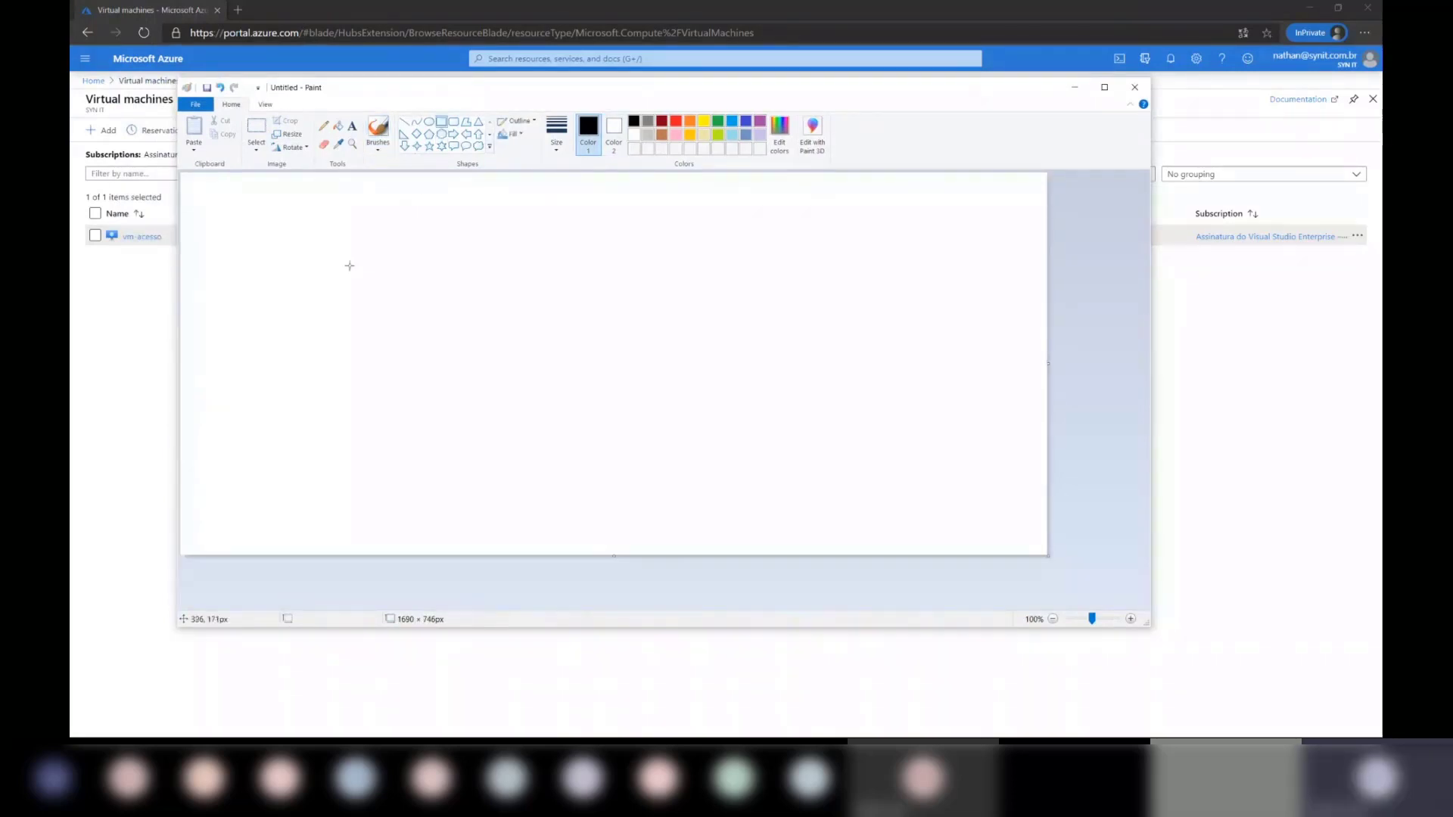
pyautogui.moveTo(347, 260)
pyautogui.mouseDown()
pyautogui.moveTo(425, 399)
pyautogui.moveTo(409, 366)
pyautogui.moveTo(409, 439)
pyautogui.moveTo(361, 448)
pyautogui.mouseUp()
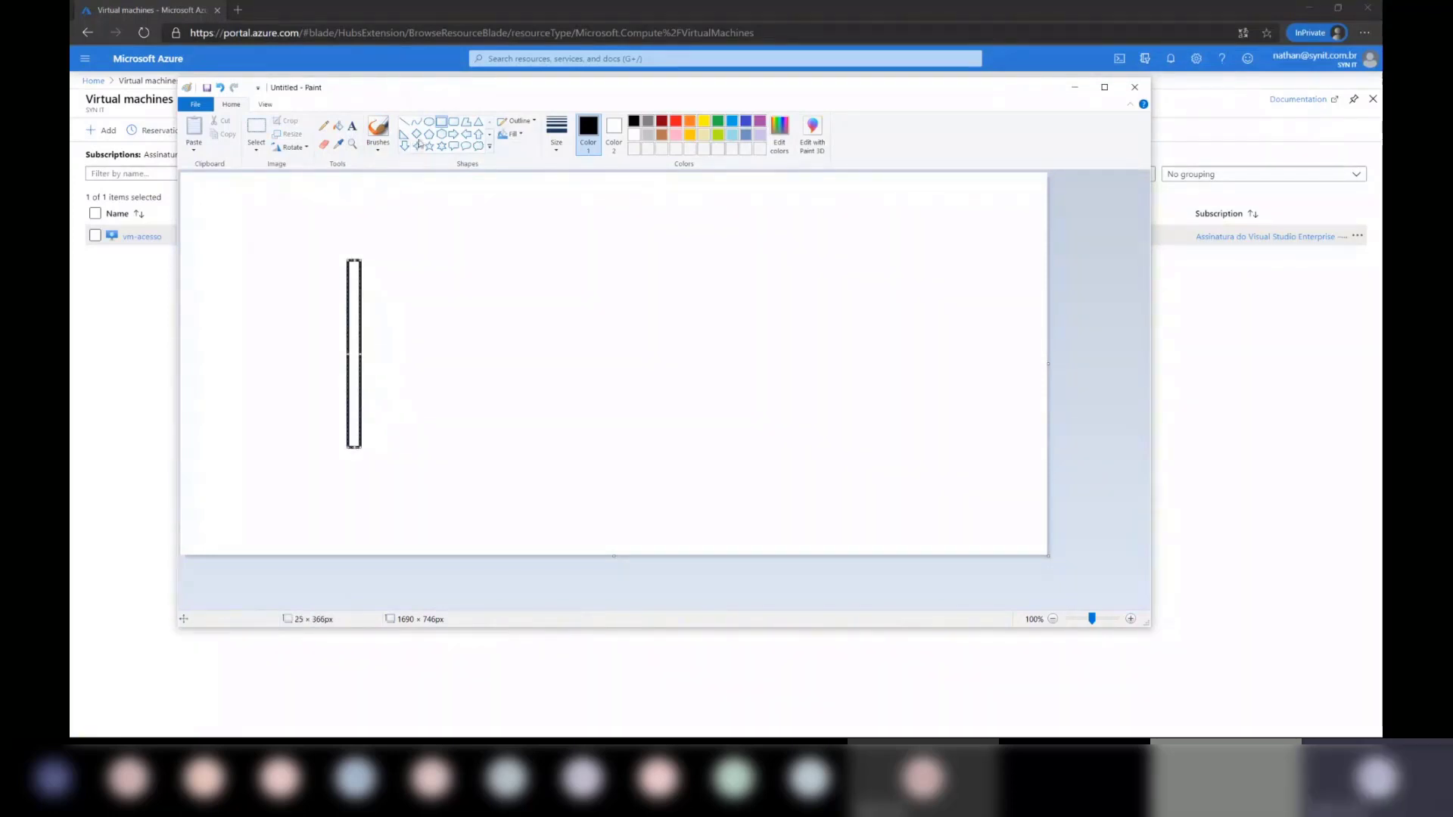
pyautogui.moveTo(429, 246)
pyautogui.mouseDown()
pyautogui.moveTo(447, 291)
pyautogui.moveTo(469, 269)
pyautogui.mouseUp()
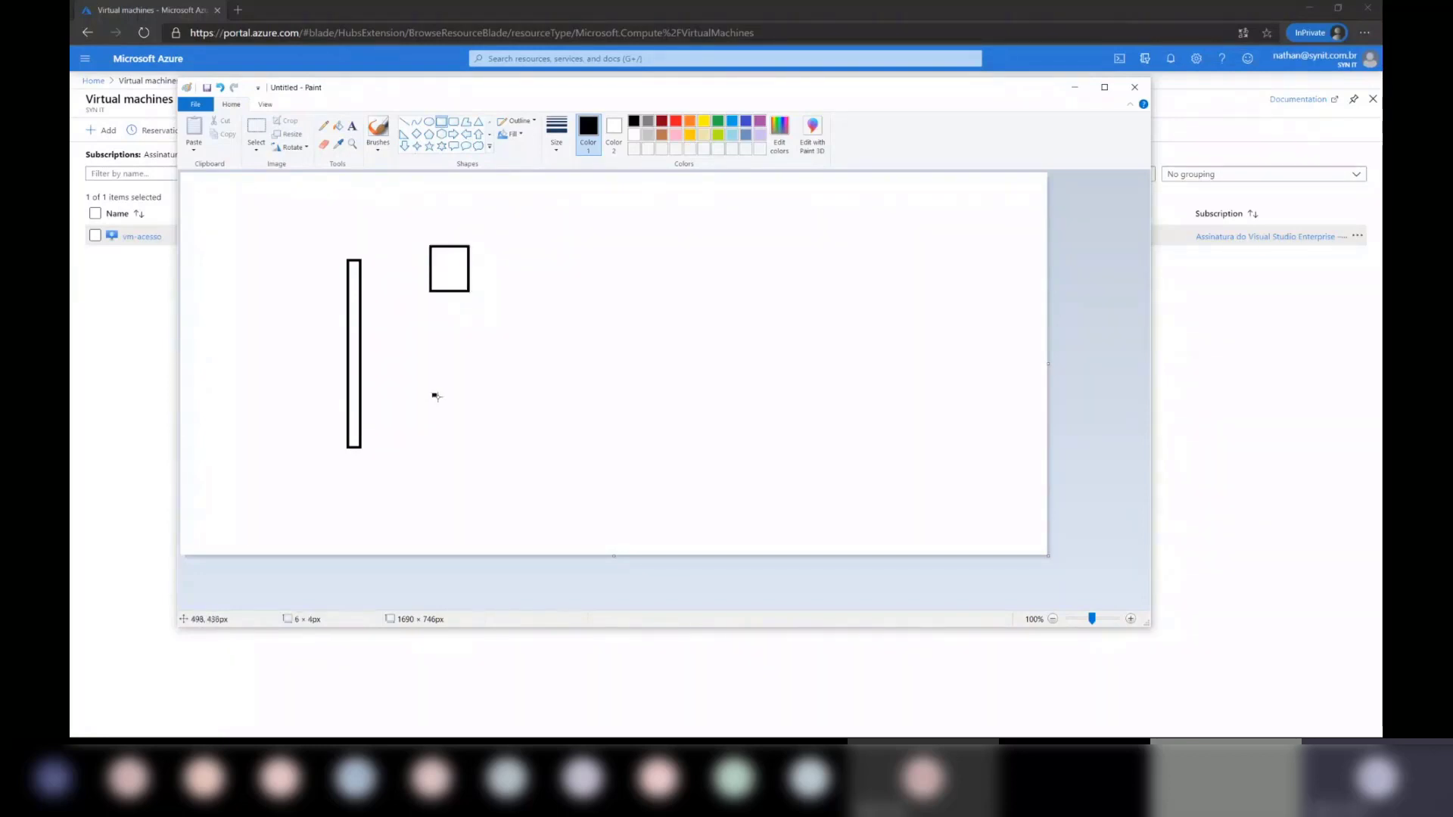
pyautogui.moveTo(433, 394); pyautogui.dragTo(472, 442)
# Step: Label the upper box VM1, the lower box VM2, and the tall bar LOAD BALANCE
pyautogui.click(352, 127)
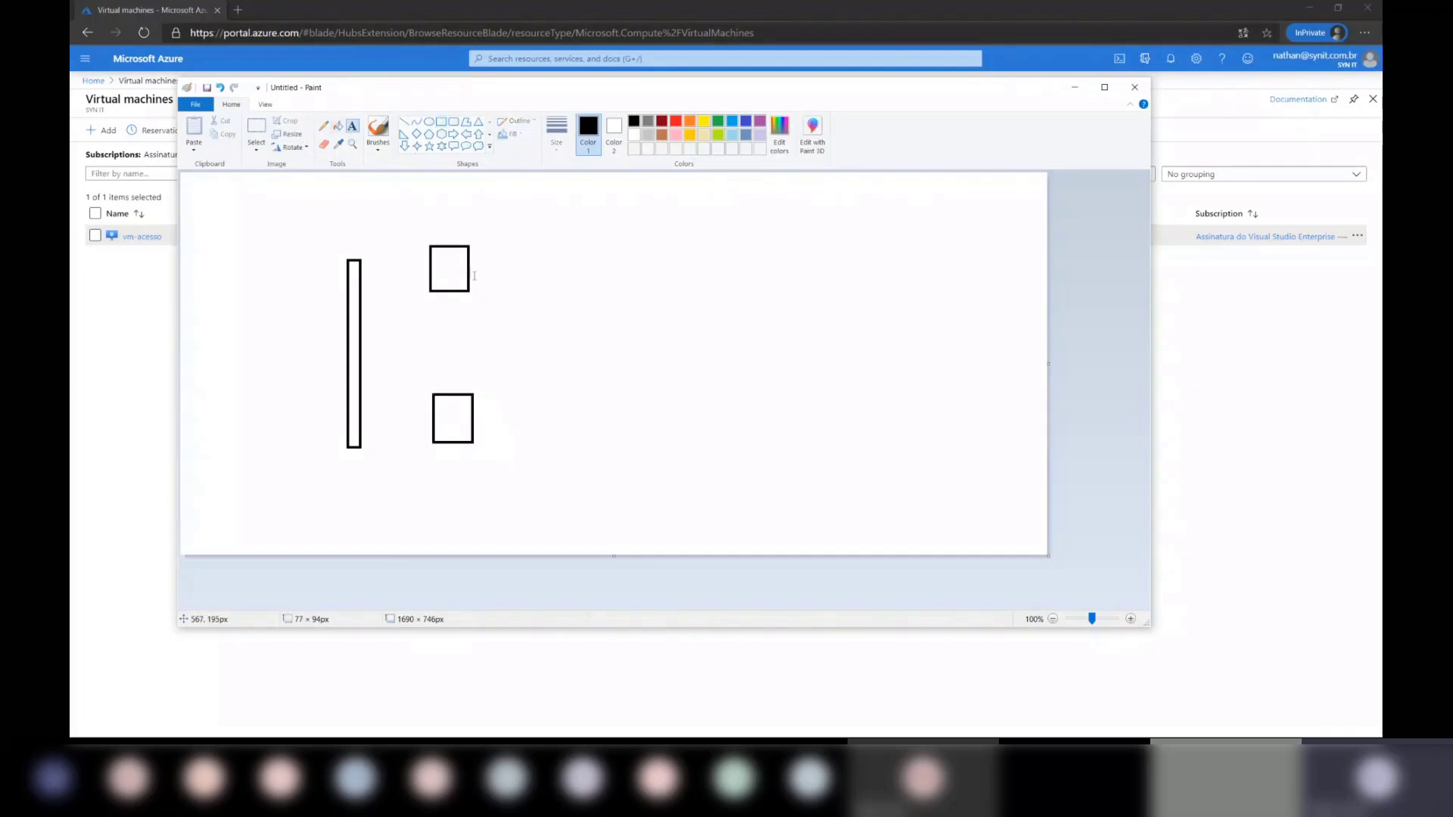
pyautogui.click(437, 296)
pyautogui.write('VM1')
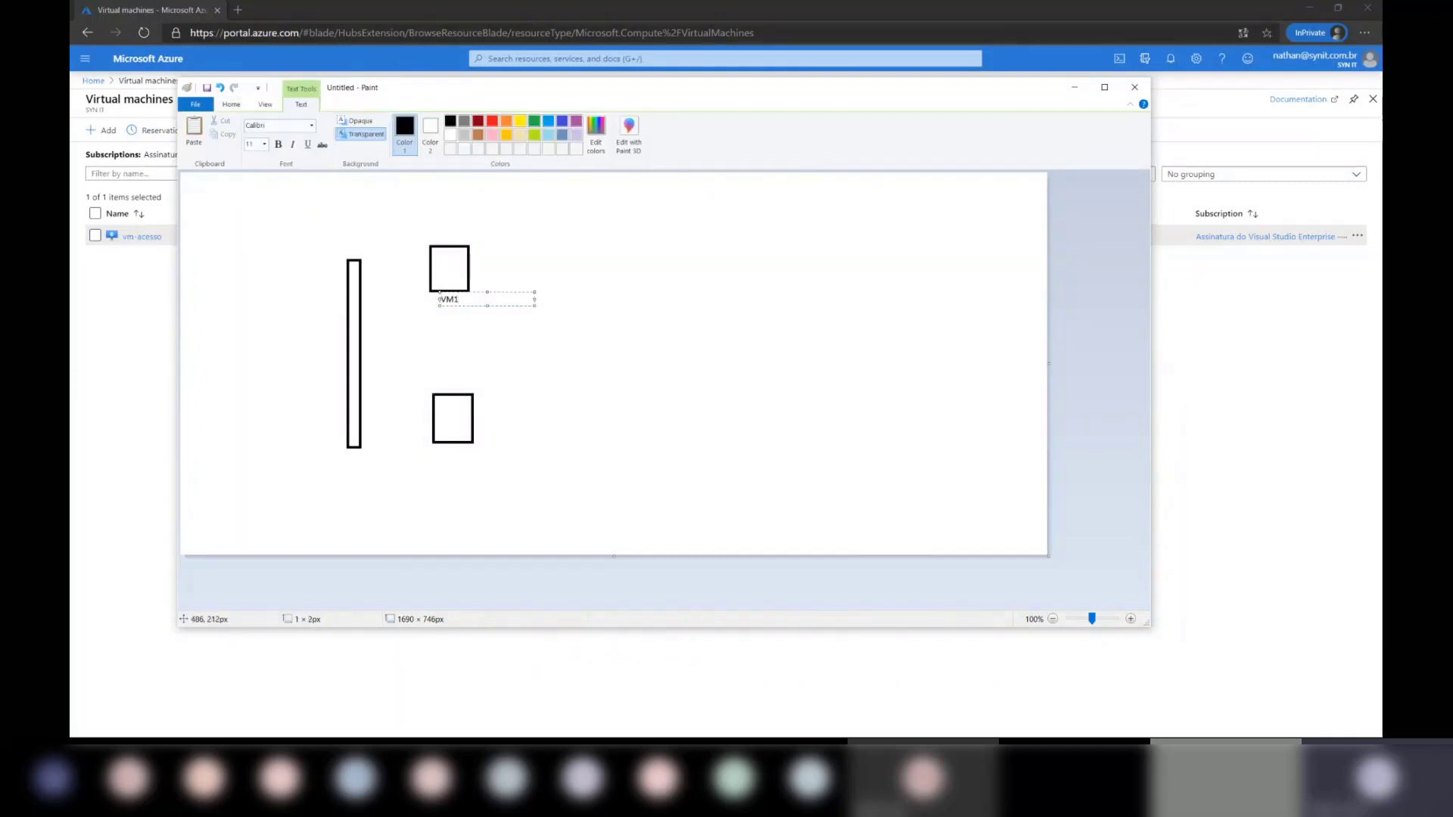
pyautogui.click(448, 454)
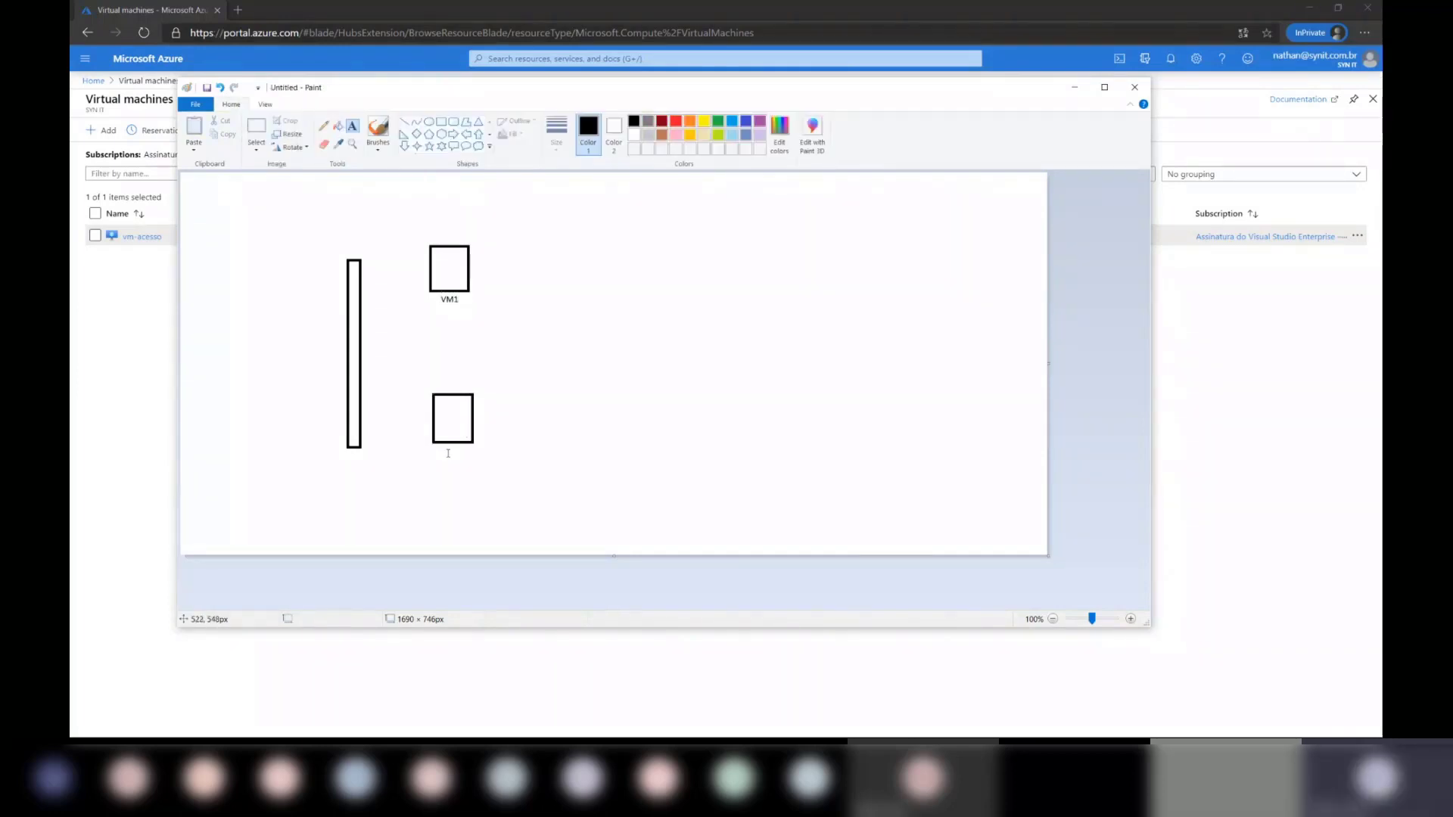
pyautogui.click(448, 454)
pyautogui.write('VM2')
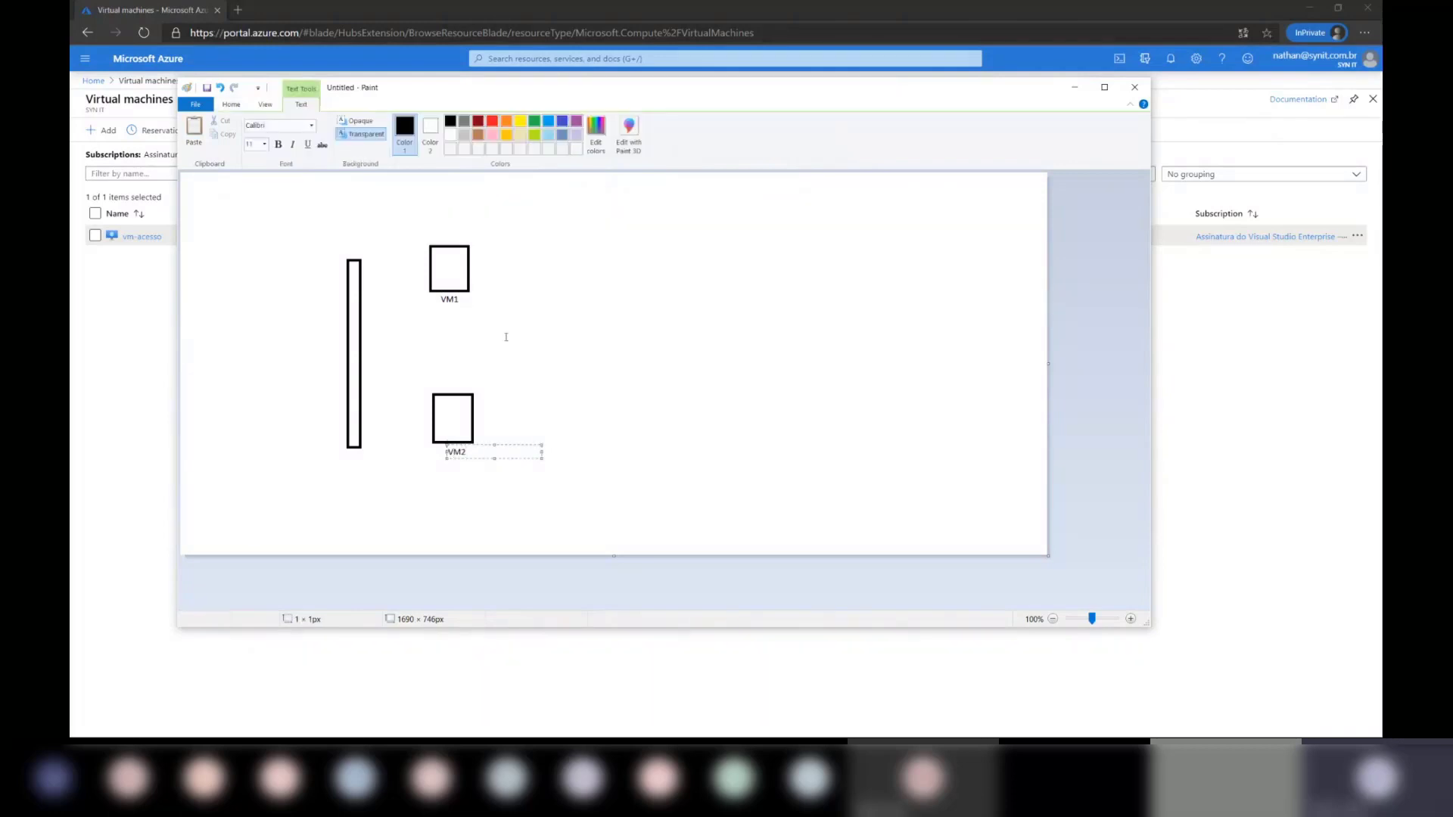
pyautogui.click(411, 339)
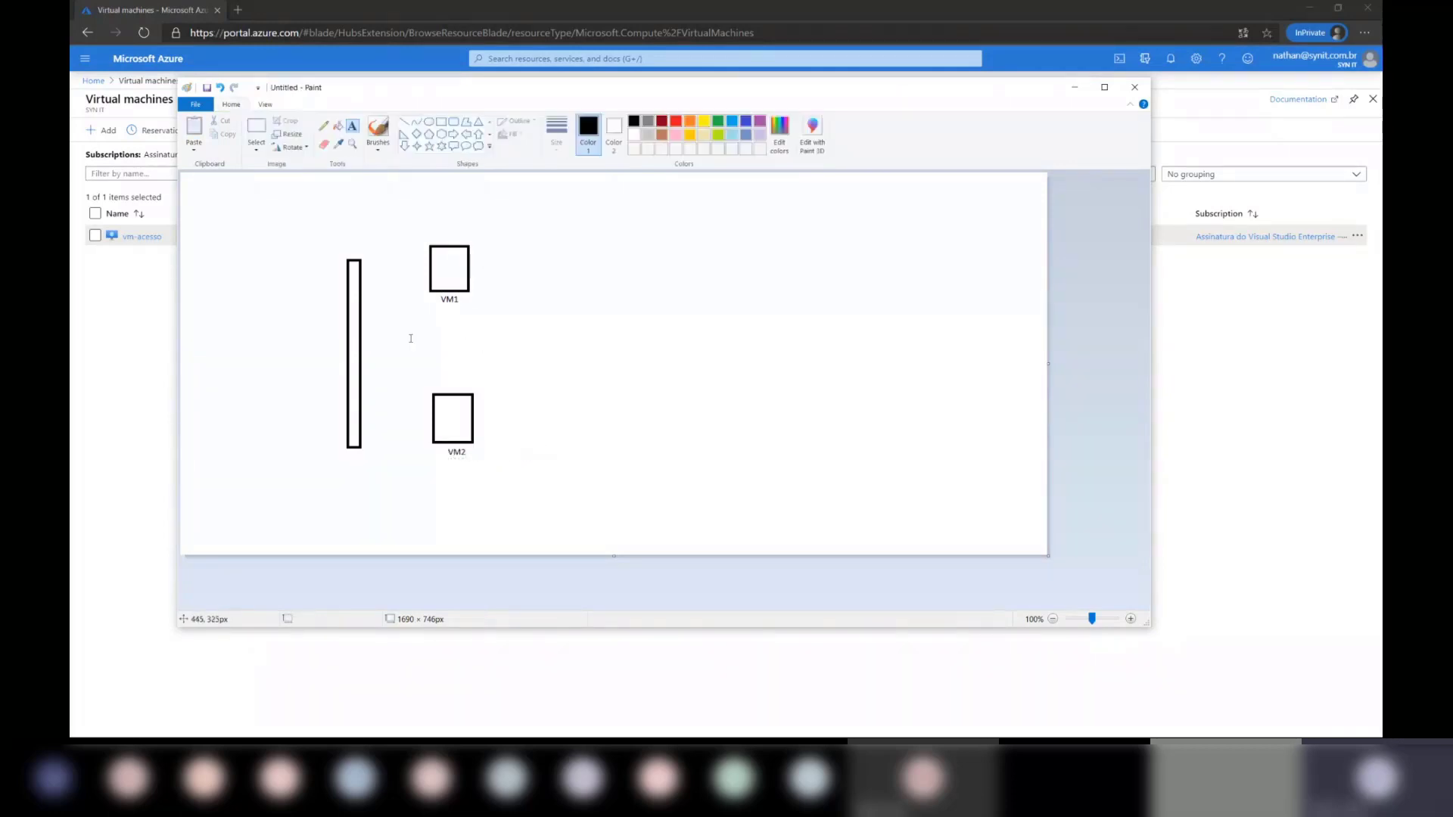
pyautogui.click(298, 337)
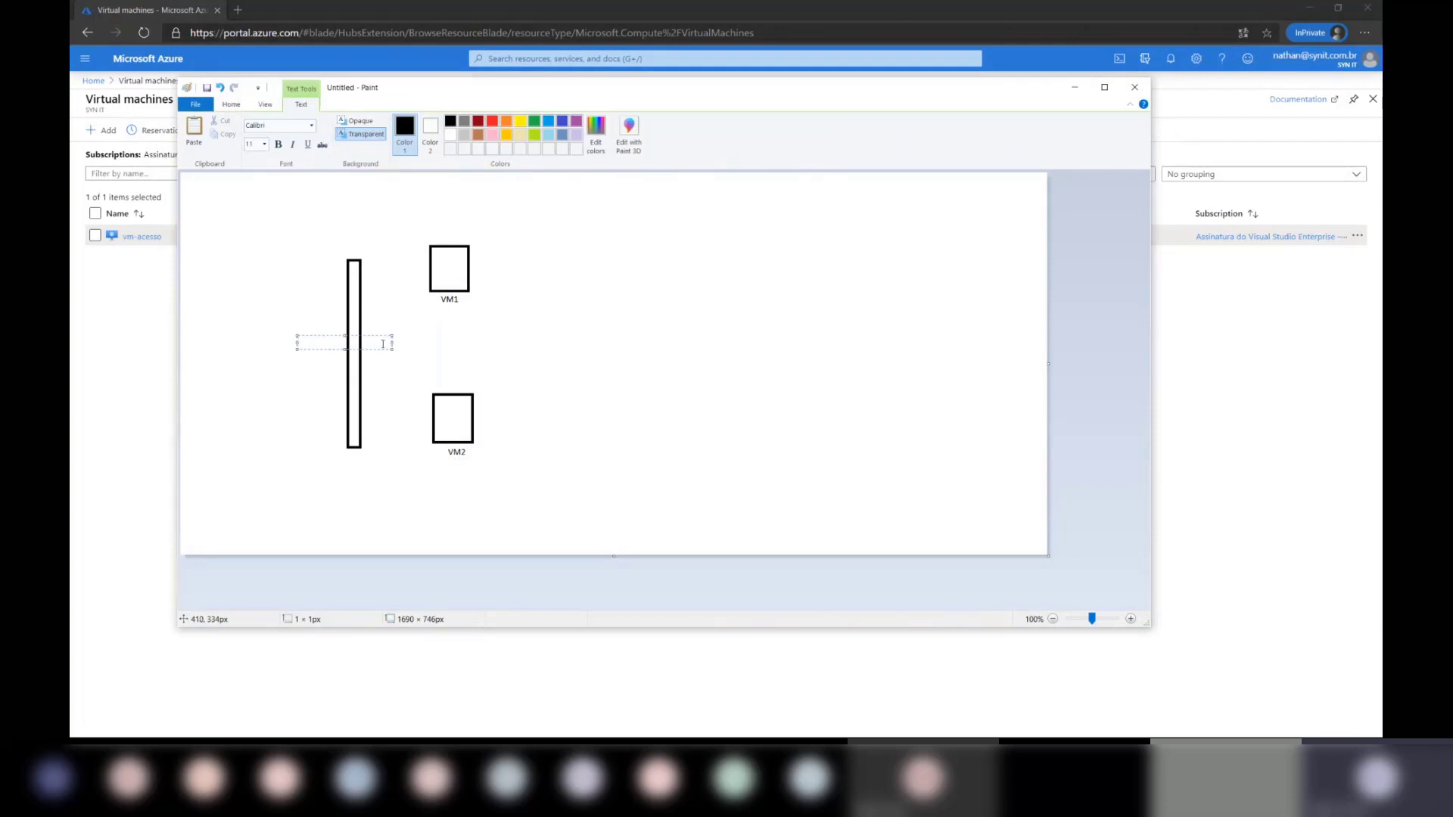
pyautogui.write('LOAD BALANCE')
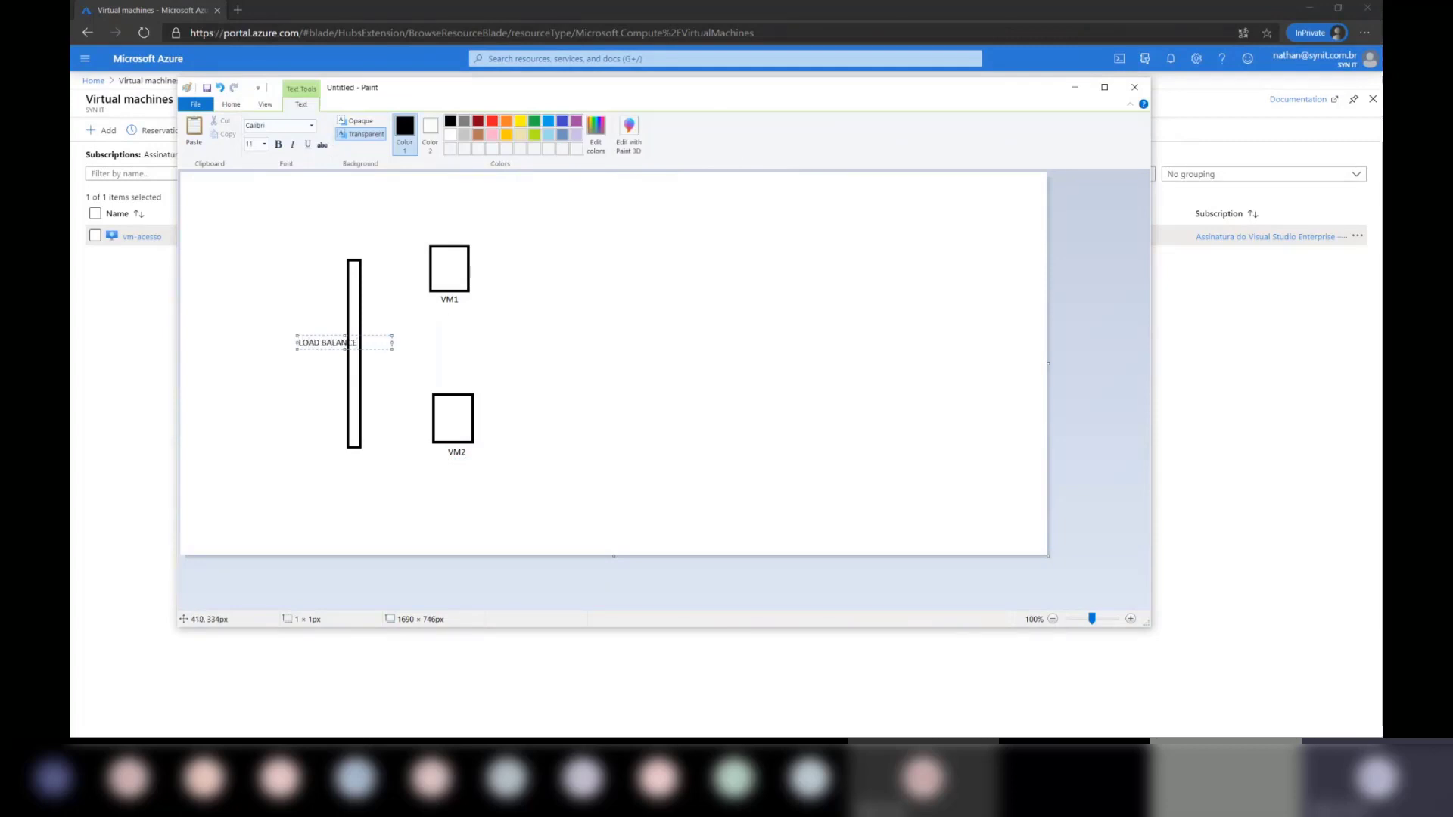
pyautogui.moveTo(392, 343)
pyautogui.mouseDown()
pyautogui.moveTo(350, 341)
pyautogui.moveTo(369, 341)
pyautogui.mouseUp()
pyautogui.moveTo(356, 333); pyautogui.dragTo(341, 334)
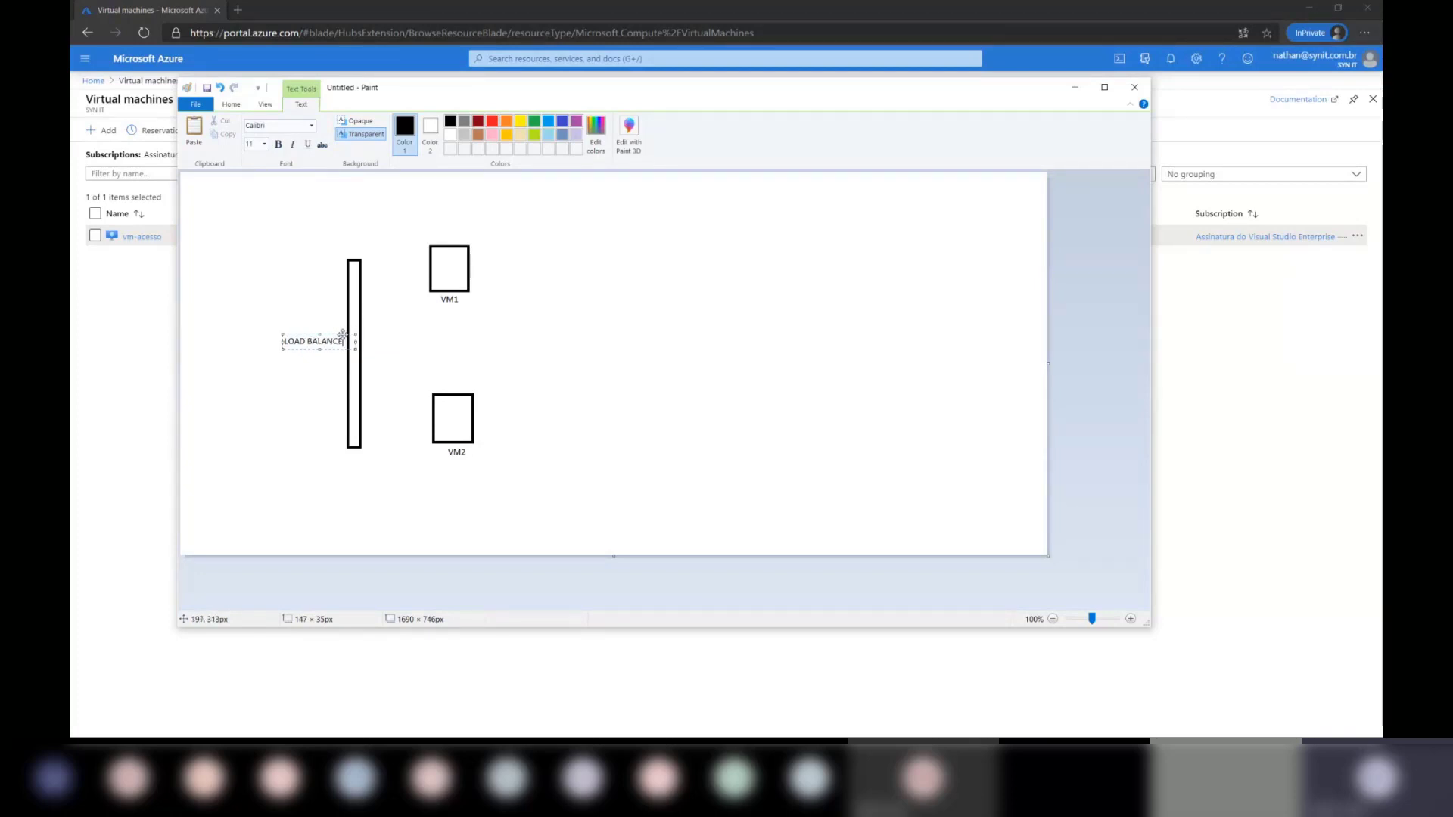
pyautogui.click(405, 320)
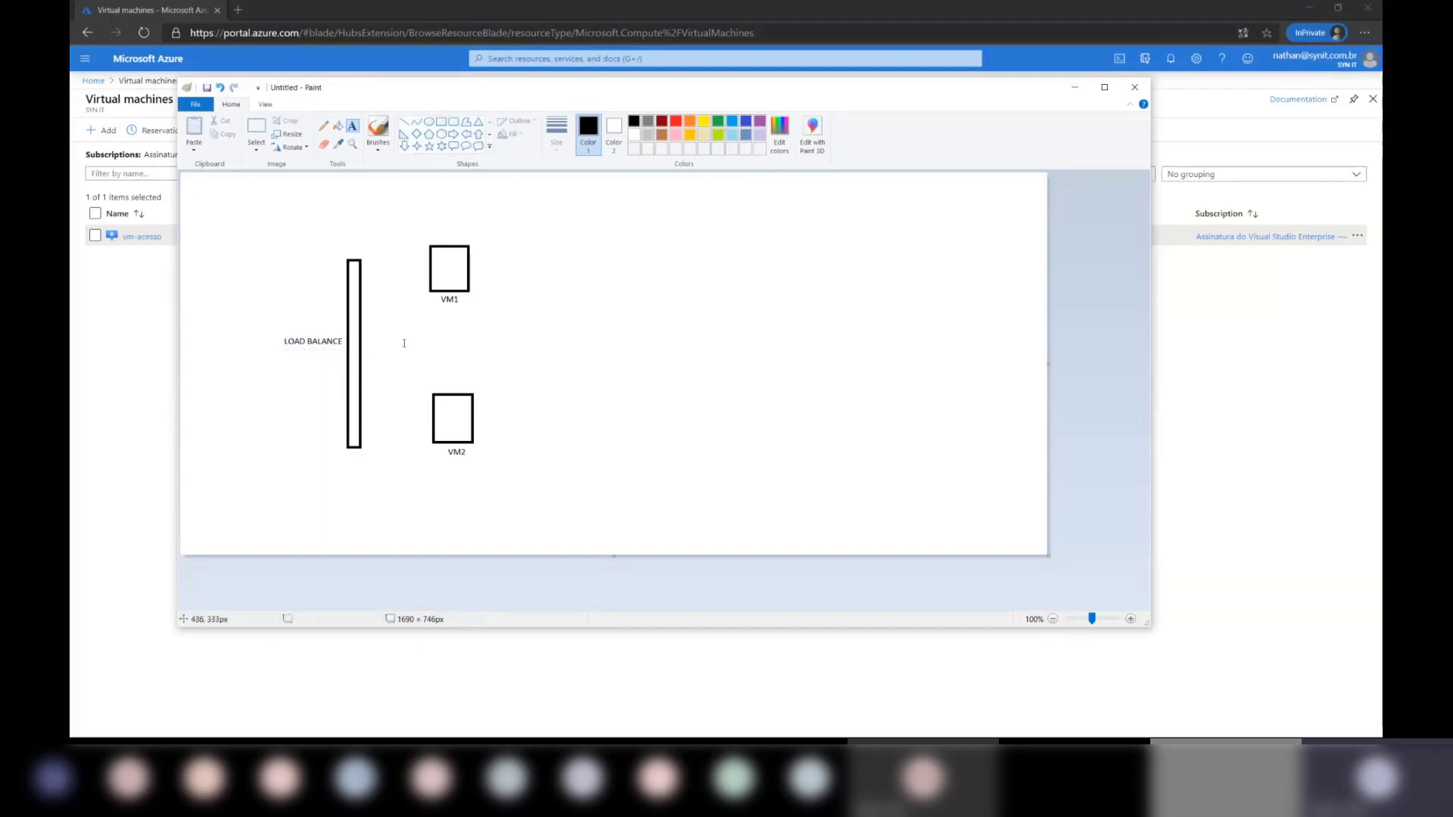
# Step: Draw two diagonal incoming lines toward the left side of the LOAD BALANCE bar
pyautogui.click(407, 126)
pyautogui.moveTo(222, 225); pyautogui.dragTo(326, 304)
pyautogui.moveTo(221, 438); pyautogui.dragTo(332, 366)
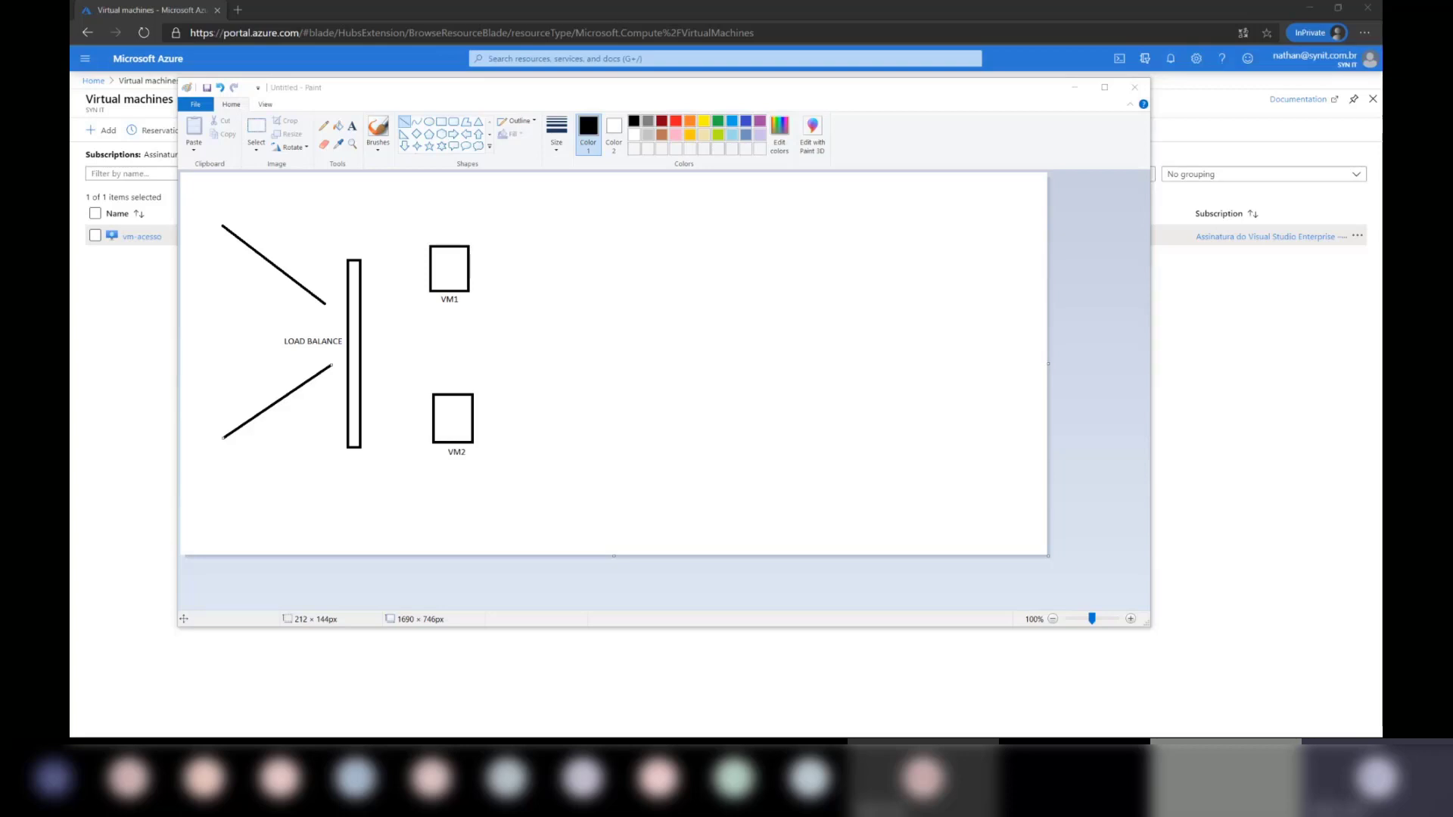
# Step: Draw connector lines from the bar to VM1 and VM2, crossing VM1 out
pyautogui.moveTo(564, 88); pyautogui.dragTo(678, 83)
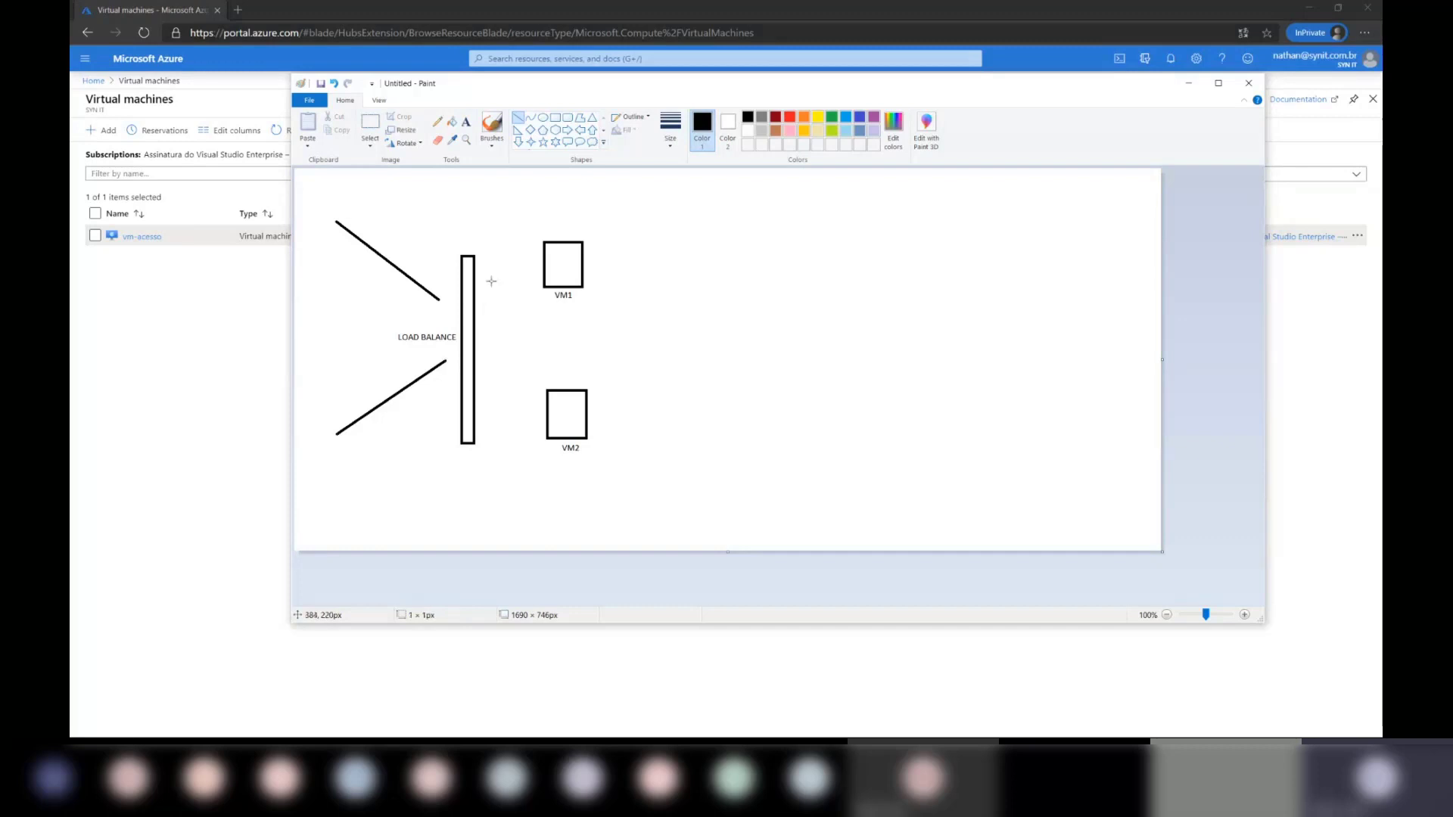
pyautogui.moveTo(491, 280); pyautogui.dragTo(544, 273)
pyautogui.moveTo(490, 390); pyautogui.dragTo(528, 402)
pyautogui.moveTo(497, 294); pyautogui.dragTo(544, 277)
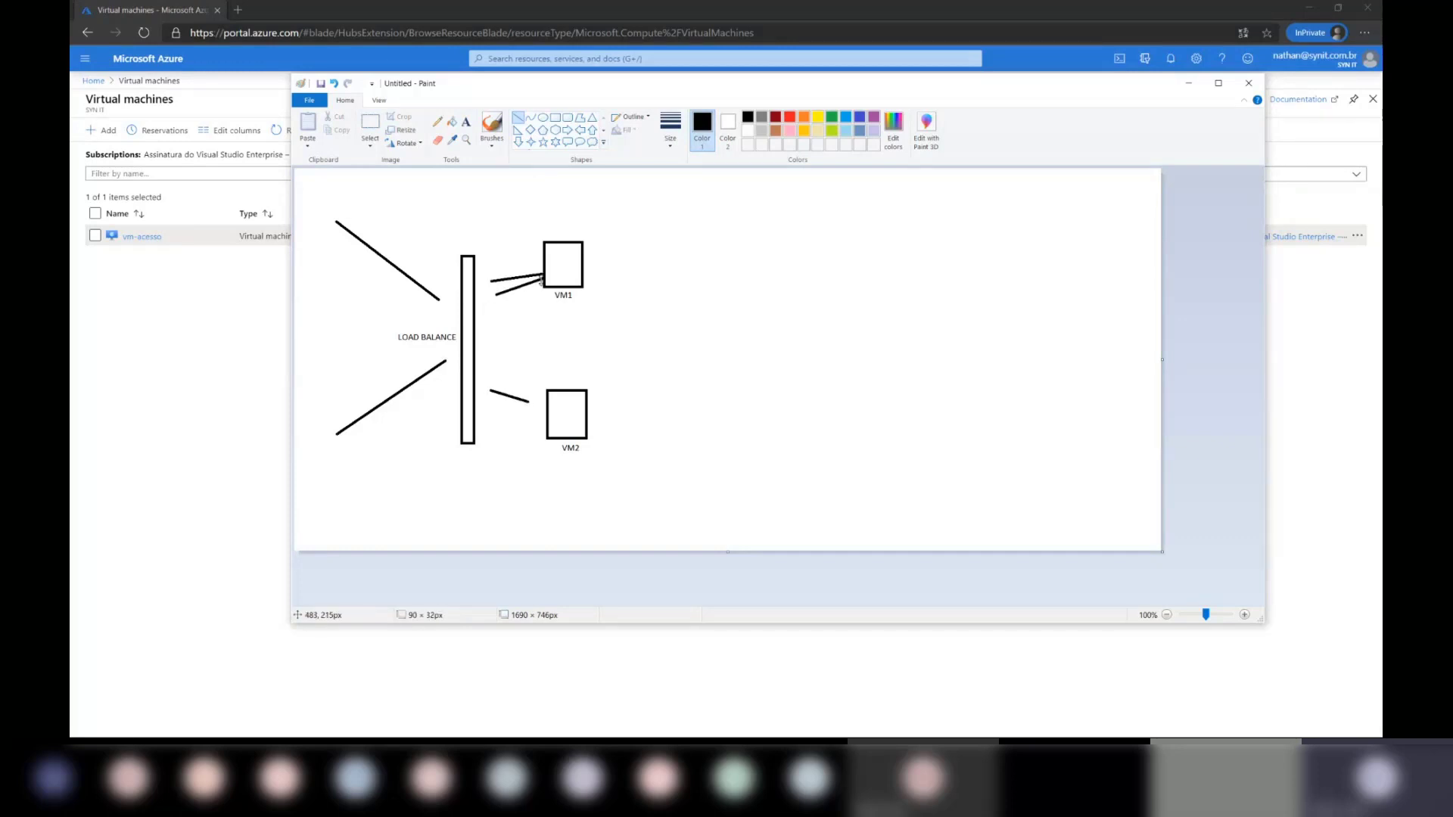
pyautogui.moveTo(501, 378); pyautogui.dragTo(542, 394)
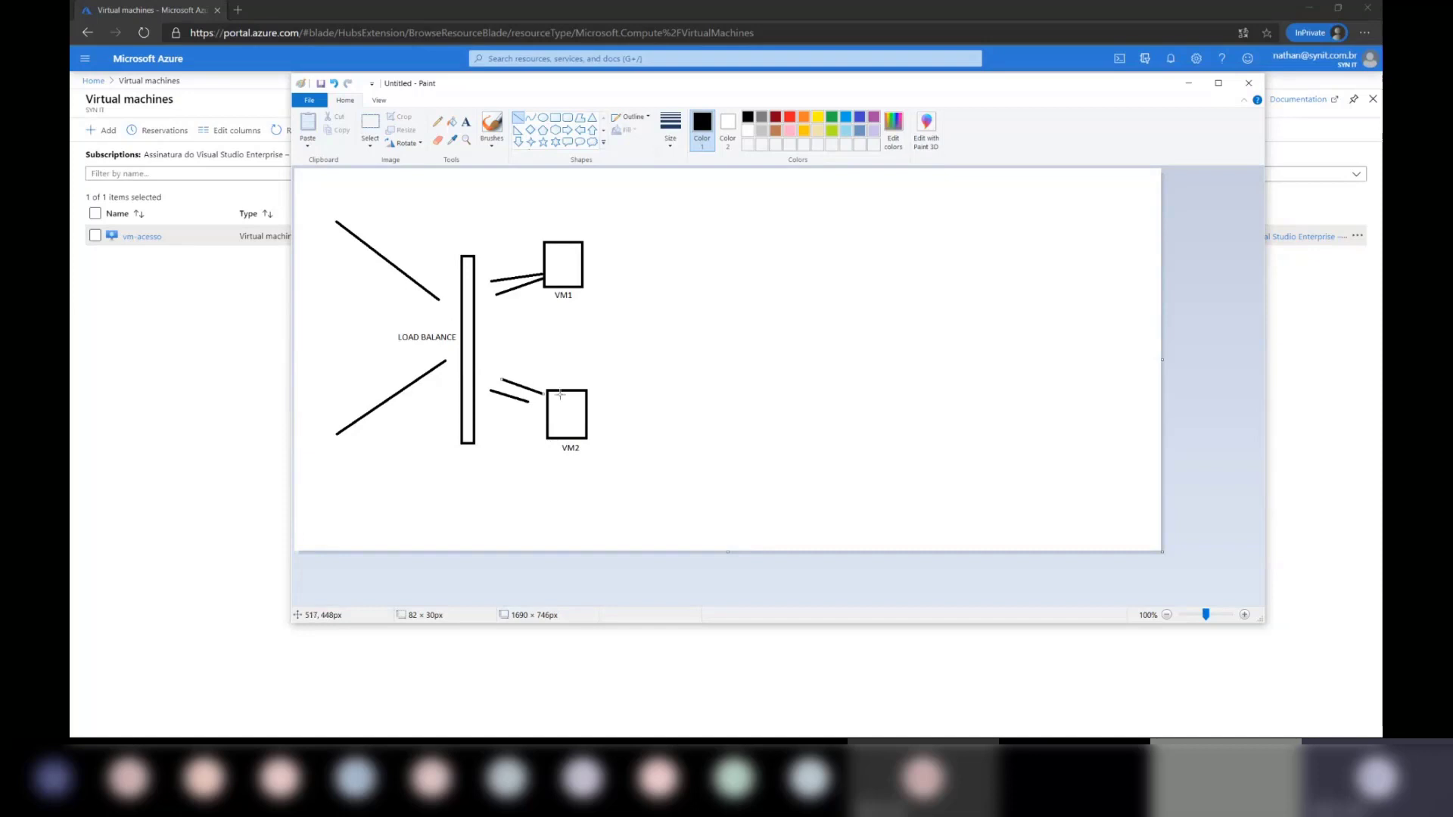
pyautogui.moveTo(517, 245)
pyautogui.mouseDown()
pyautogui.moveTo(542, 256)
pyautogui.moveTo(536, 271)
pyautogui.mouseUp()
pyautogui.moveTo(499, 255)
pyautogui.mouseDown()
pyautogui.moveTo(539, 263)
pyautogui.moveTo(595, 237)
pyautogui.moveTo(609, 314)
pyautogui.mouseUp()
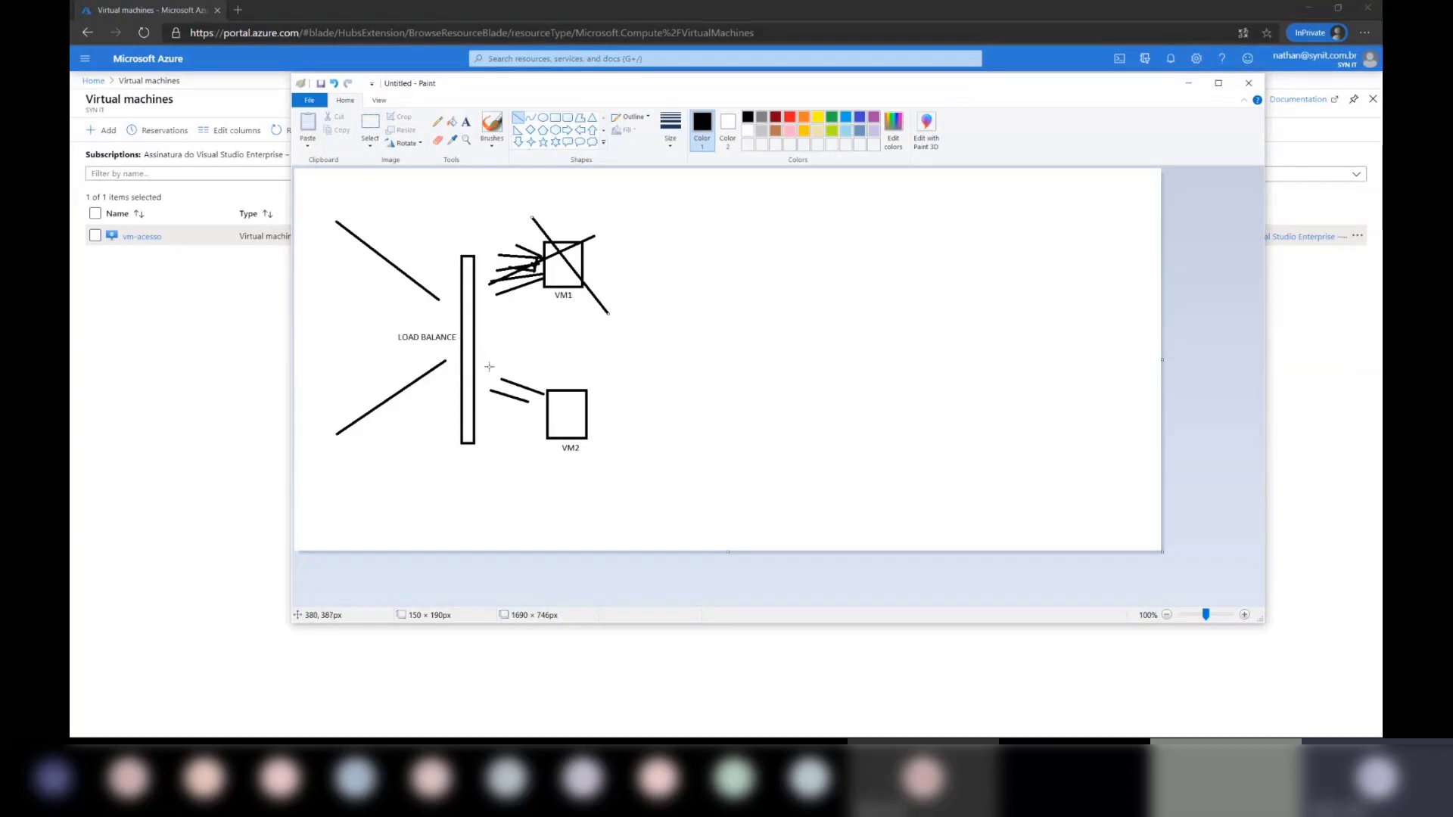
pyautogui.moveTo(498, 407)
pyautogui.mouseDown()
pyautogui.moveTo(536, 414)
pyautogui.moveTo(538, 436)
pyautogui.mouseUp()
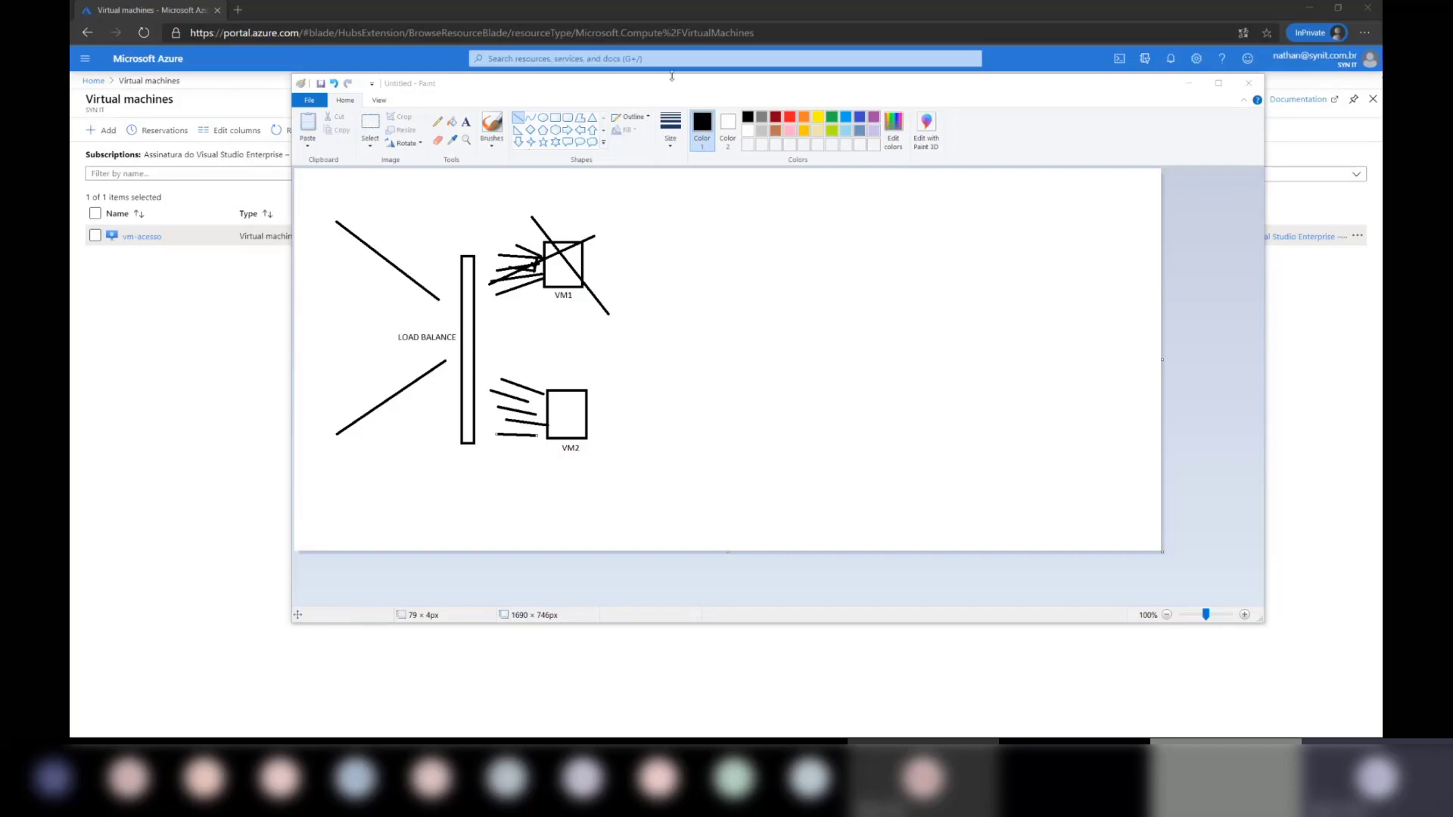
# Step: Draw a short line in the diagram's empty right area, then bring the Azure Virtual machines list forward
pyautogui.moveTo(672, 83); pyautogui.dragTo(711, 98)
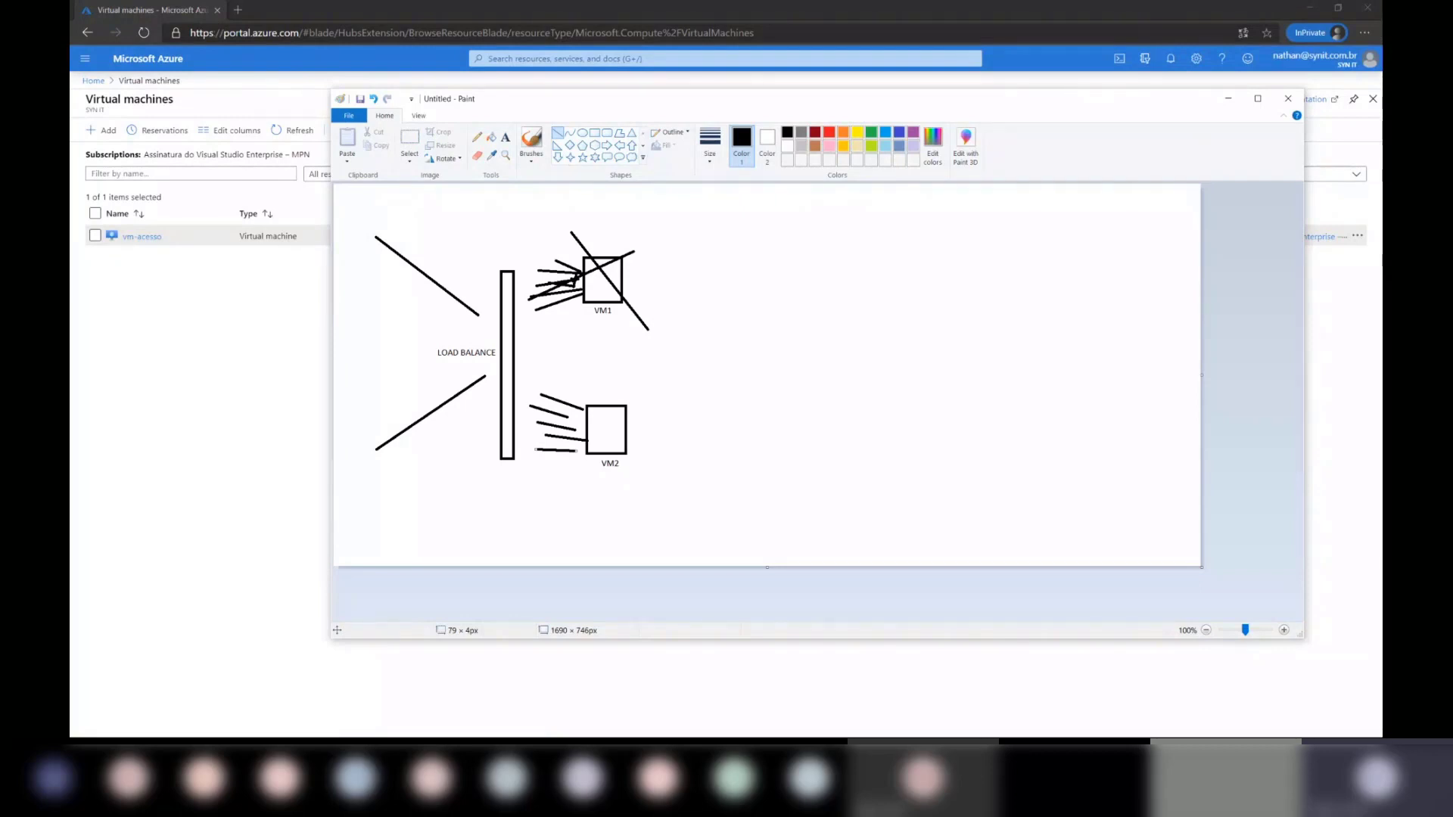
pyautogui.moveTo(739, 356)
pyautogui.mouseDown()
pyautogui.moveTo(779, 319)
pyautogui.moveTo(775, 347)
pyautogui.mouseUp()
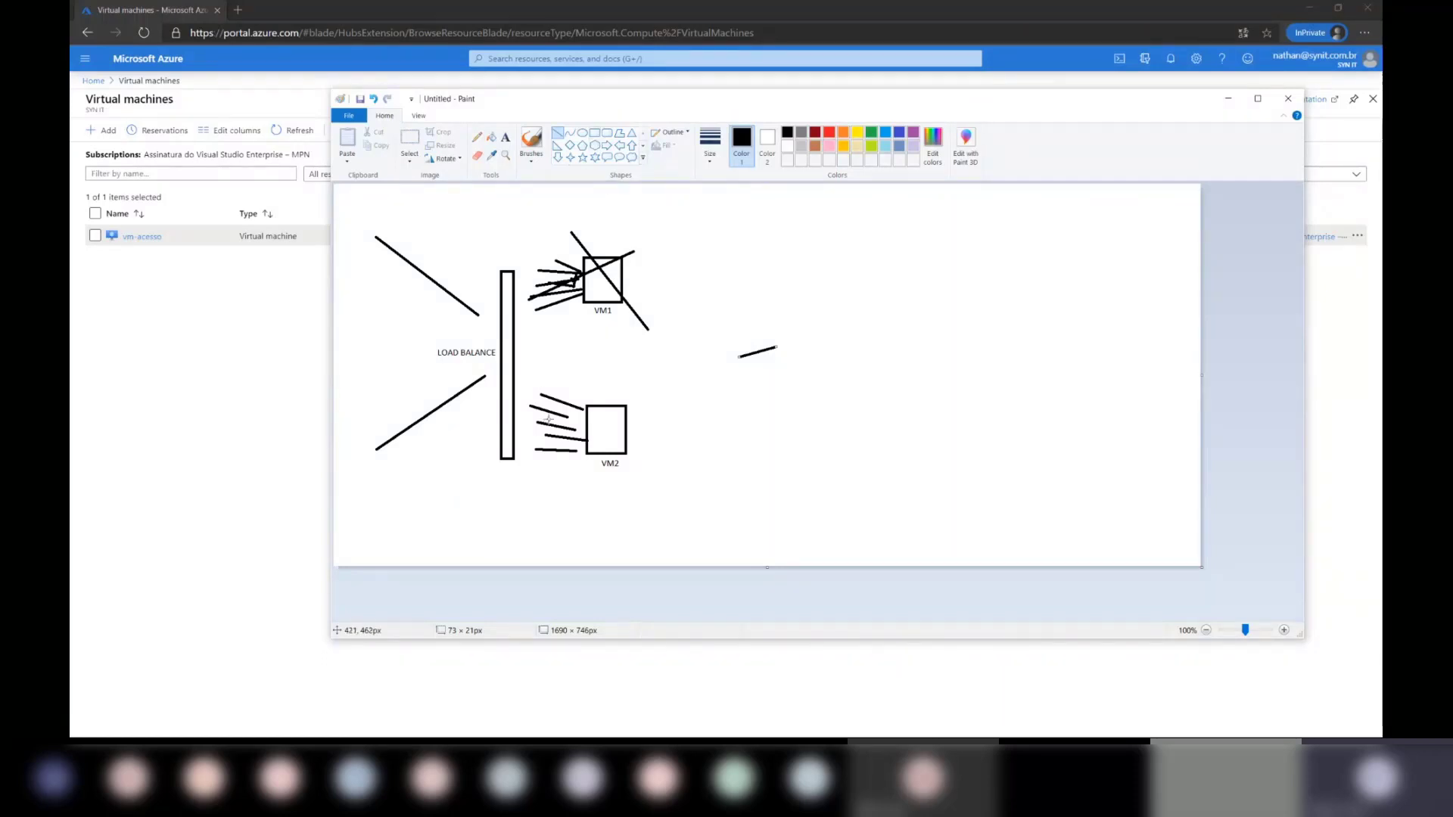
pyautogui.click(250, 396)
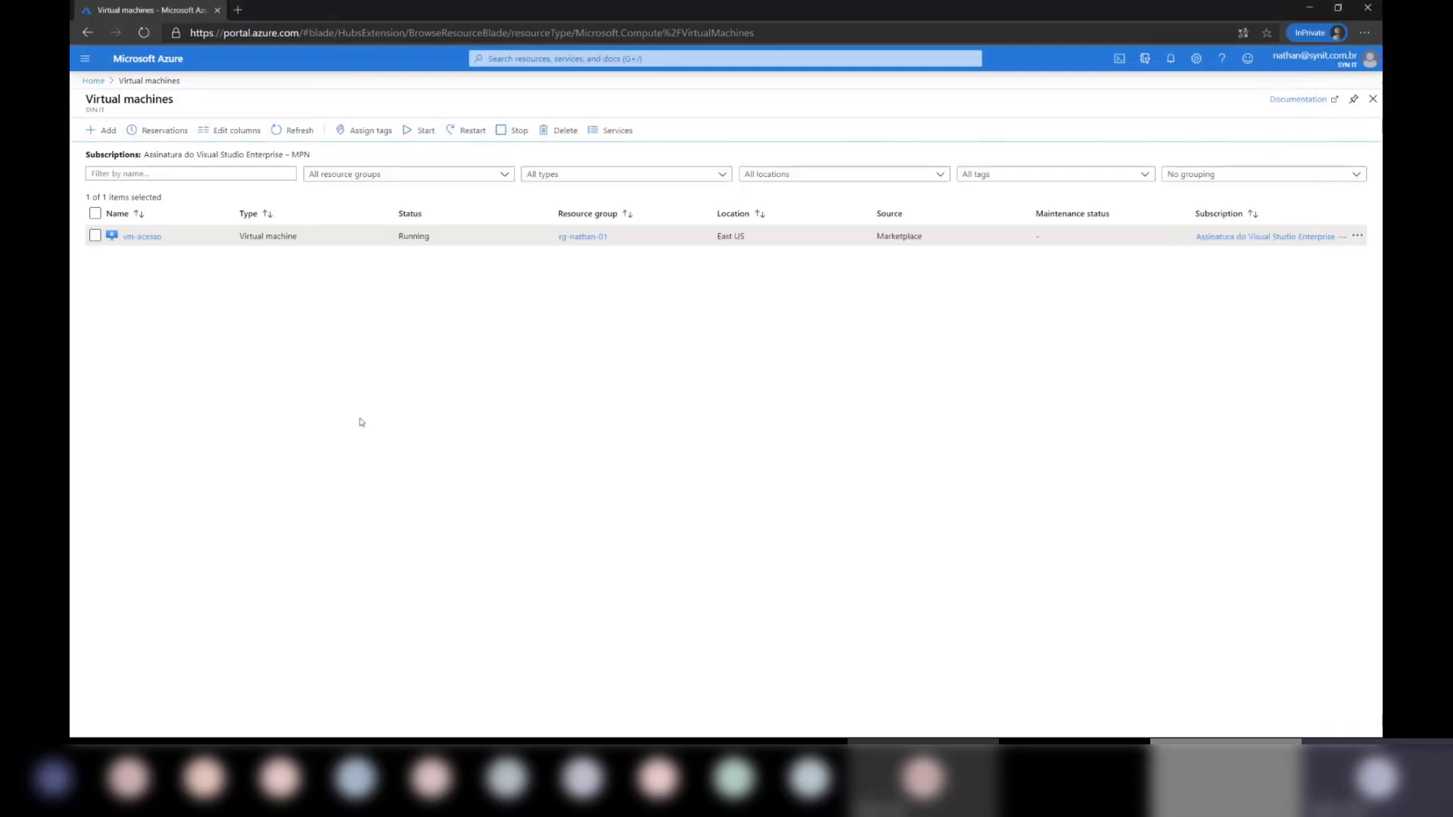
# Step: Go from Home to Virtual machine scale sets and open vset-01
pyautogui.click(94, 81)
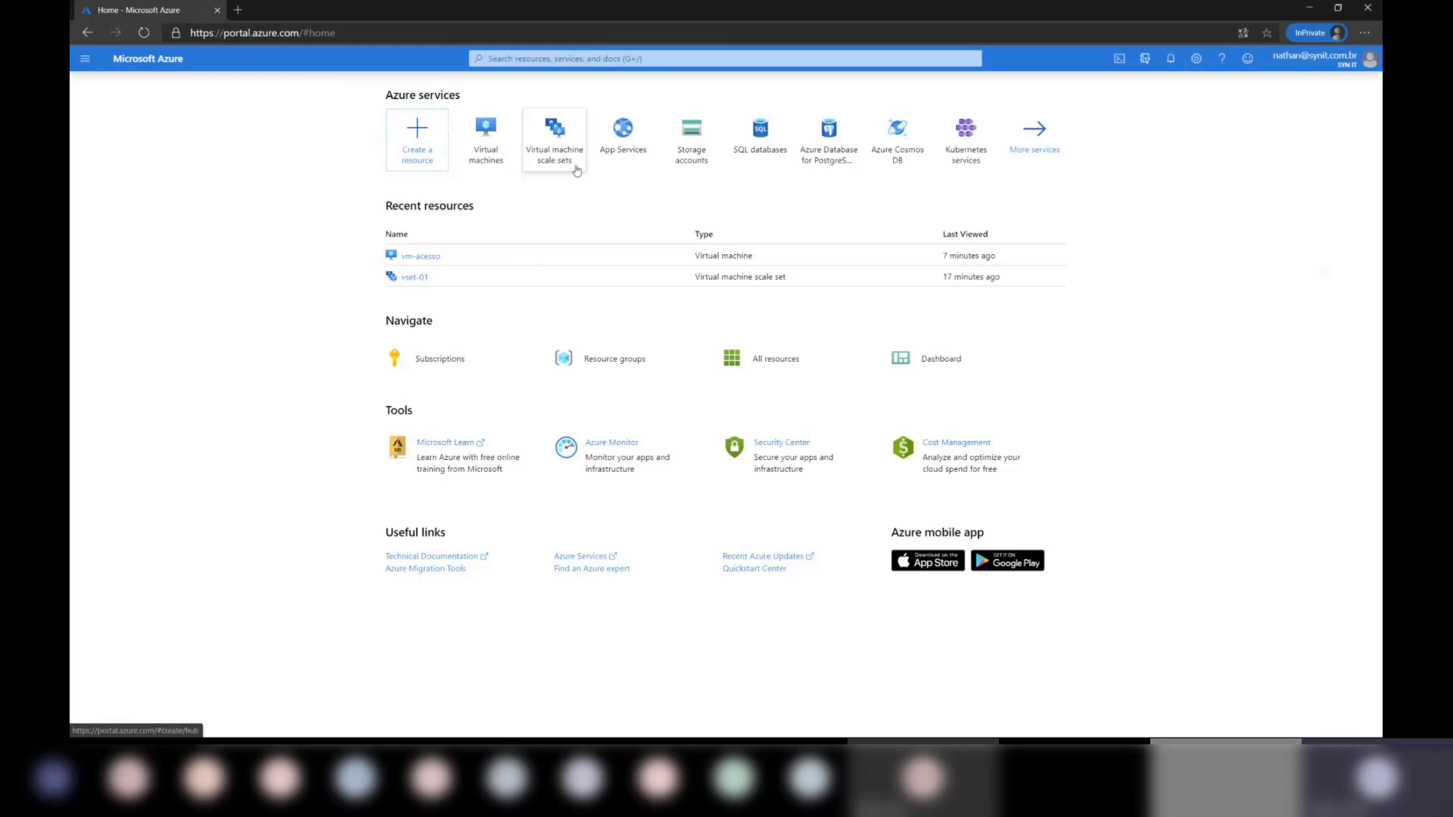
pyautogui.moveTo(570, 165)
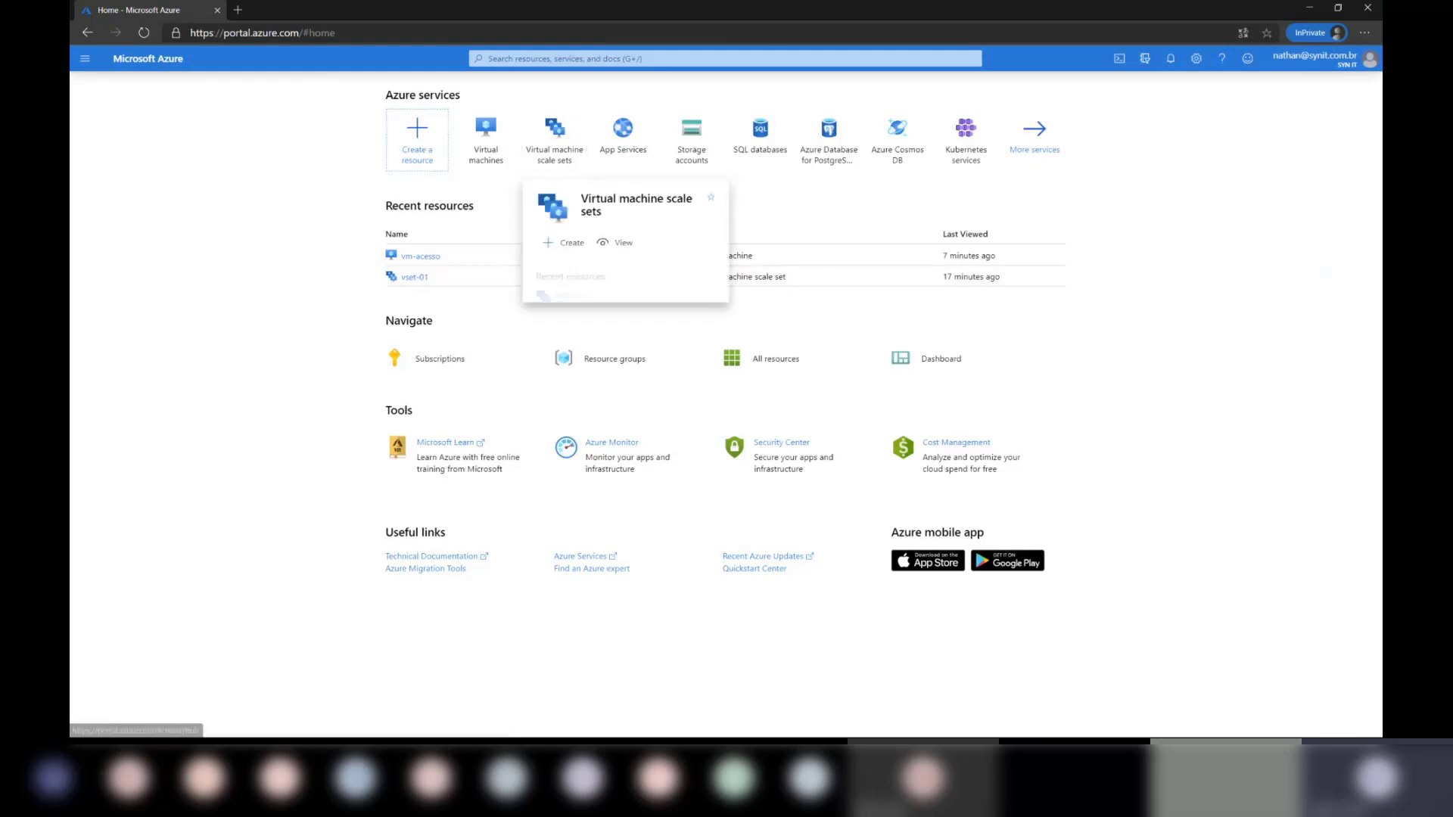
pyautogui.click(553, 170)
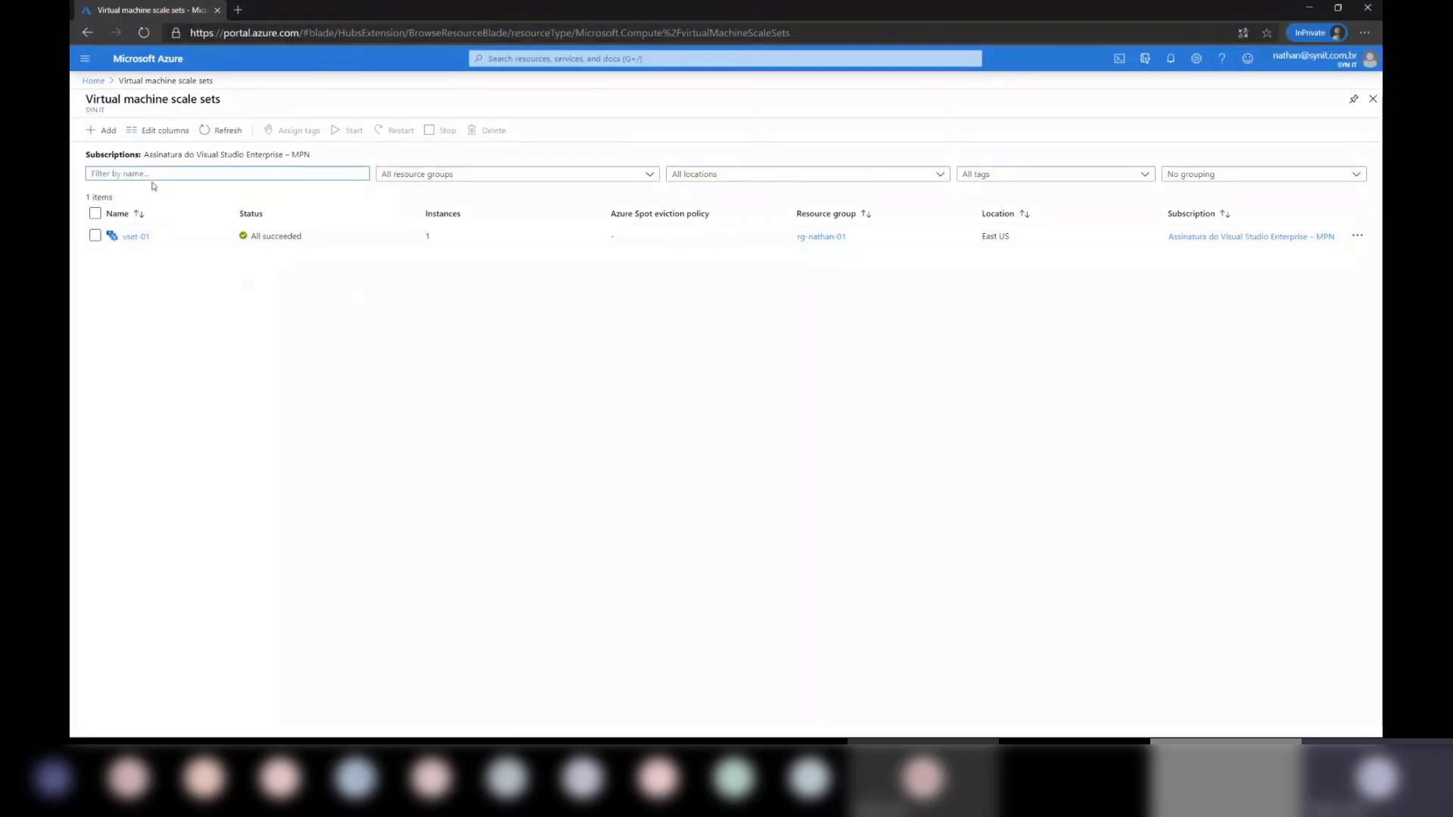
pyautogui.click(136, 237)
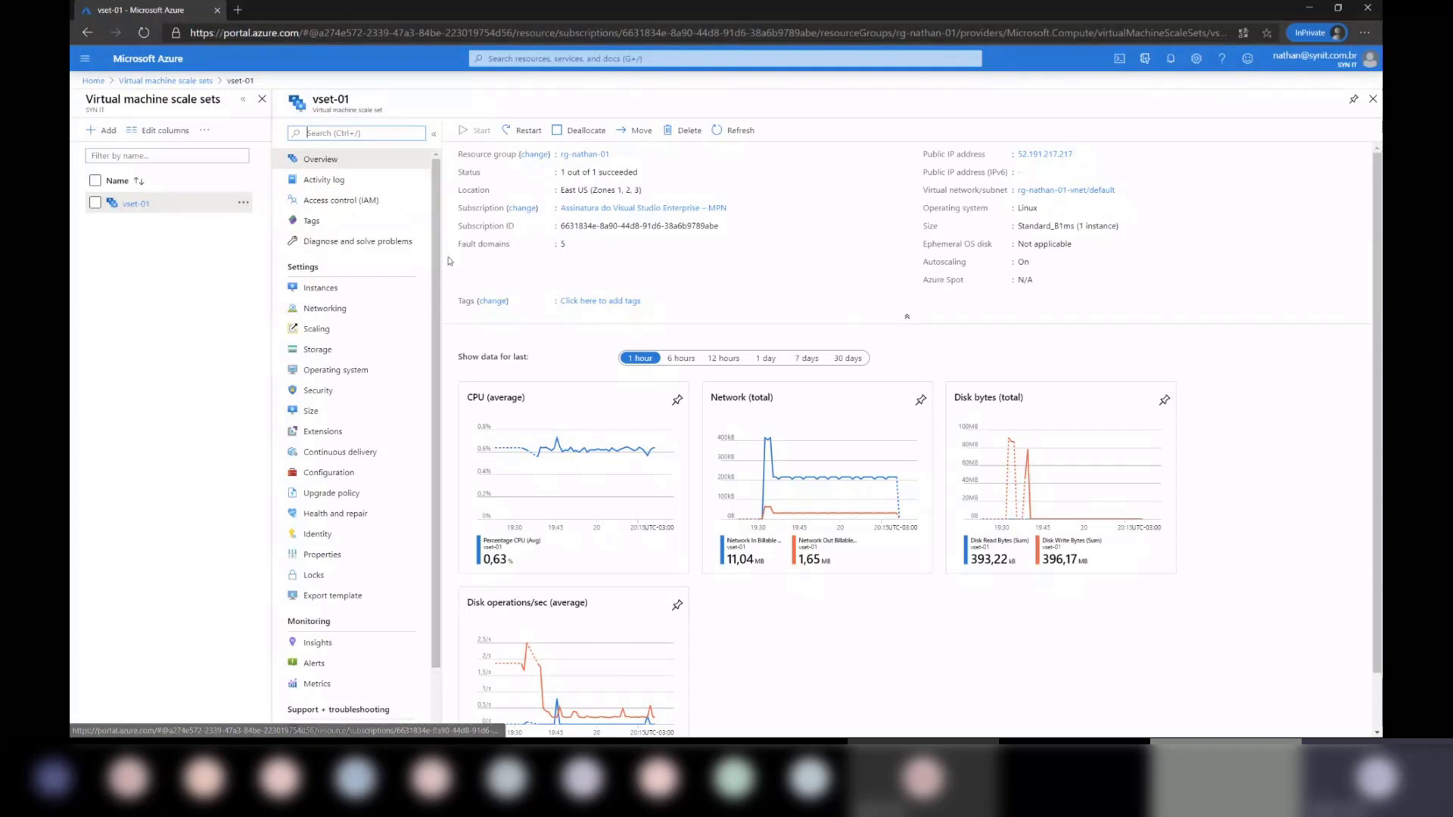
# Step: Check vset-01's Instances and Networking, then view Scaling: +2 above 45% CPU, −1 below 30%
pyautogui.scroll(-1, 409, 264)
pyautogui.click(323, 235)
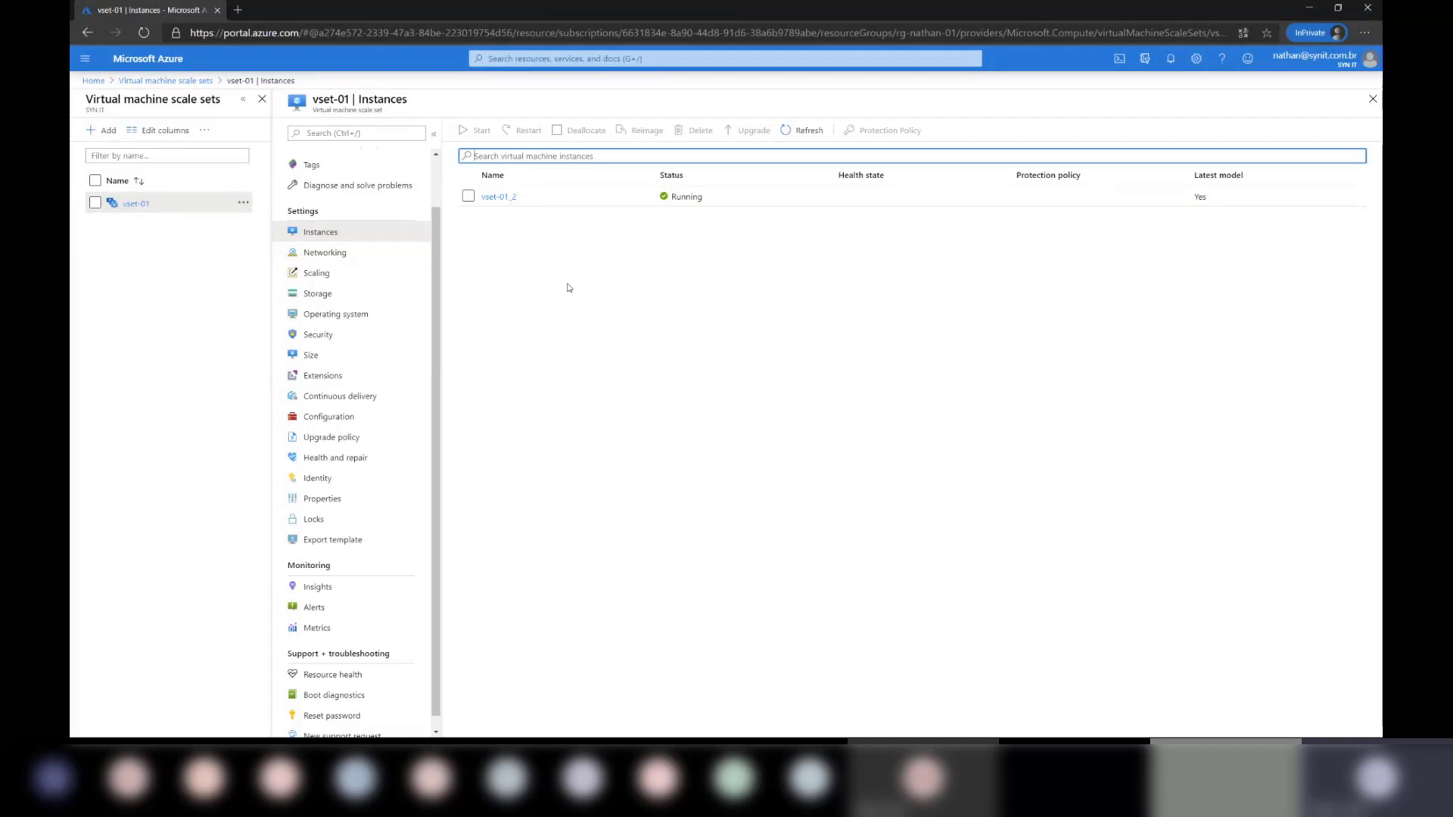
pyautogui.click(360, 253)
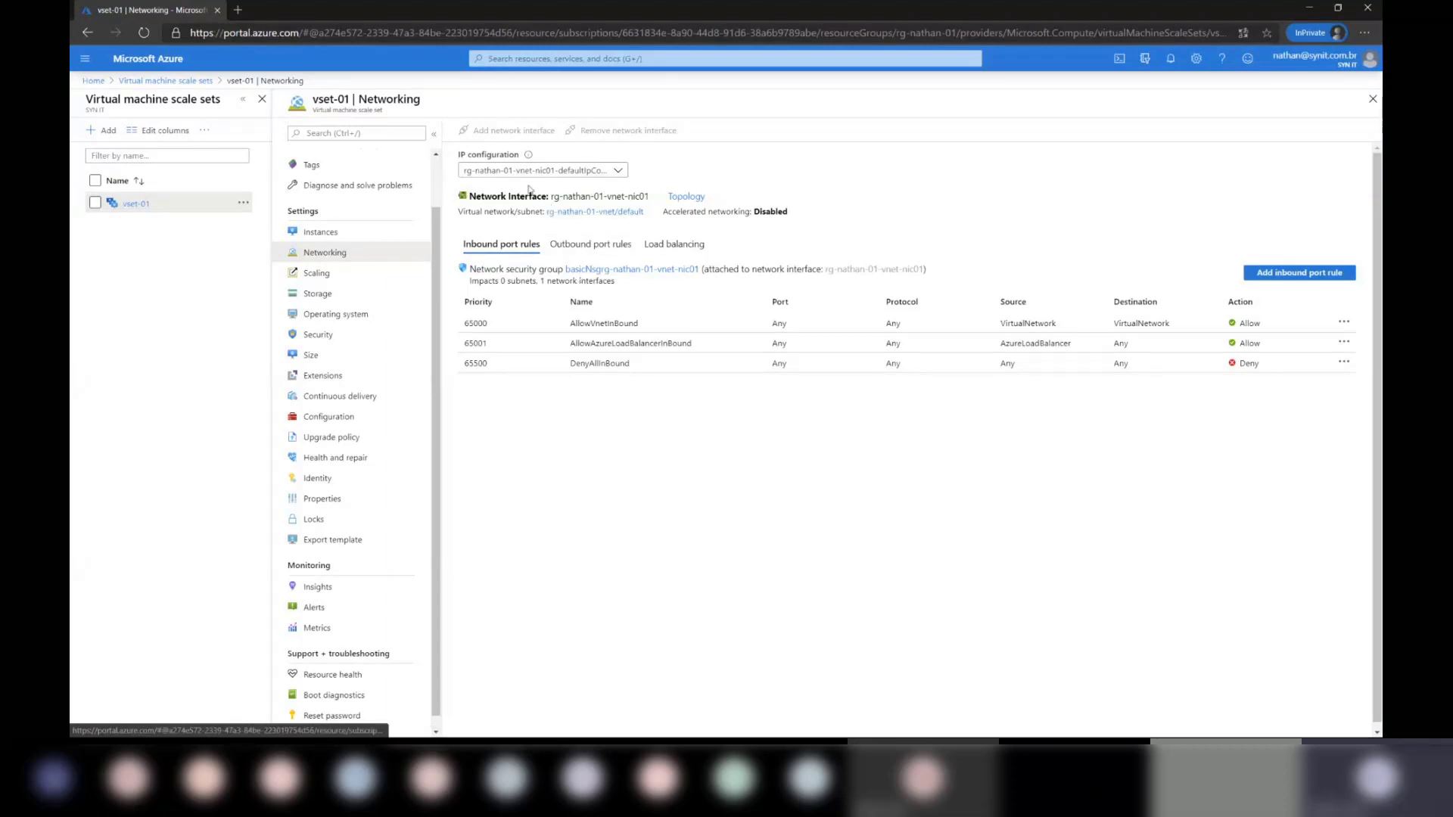
pyautogui.click(347, 273)
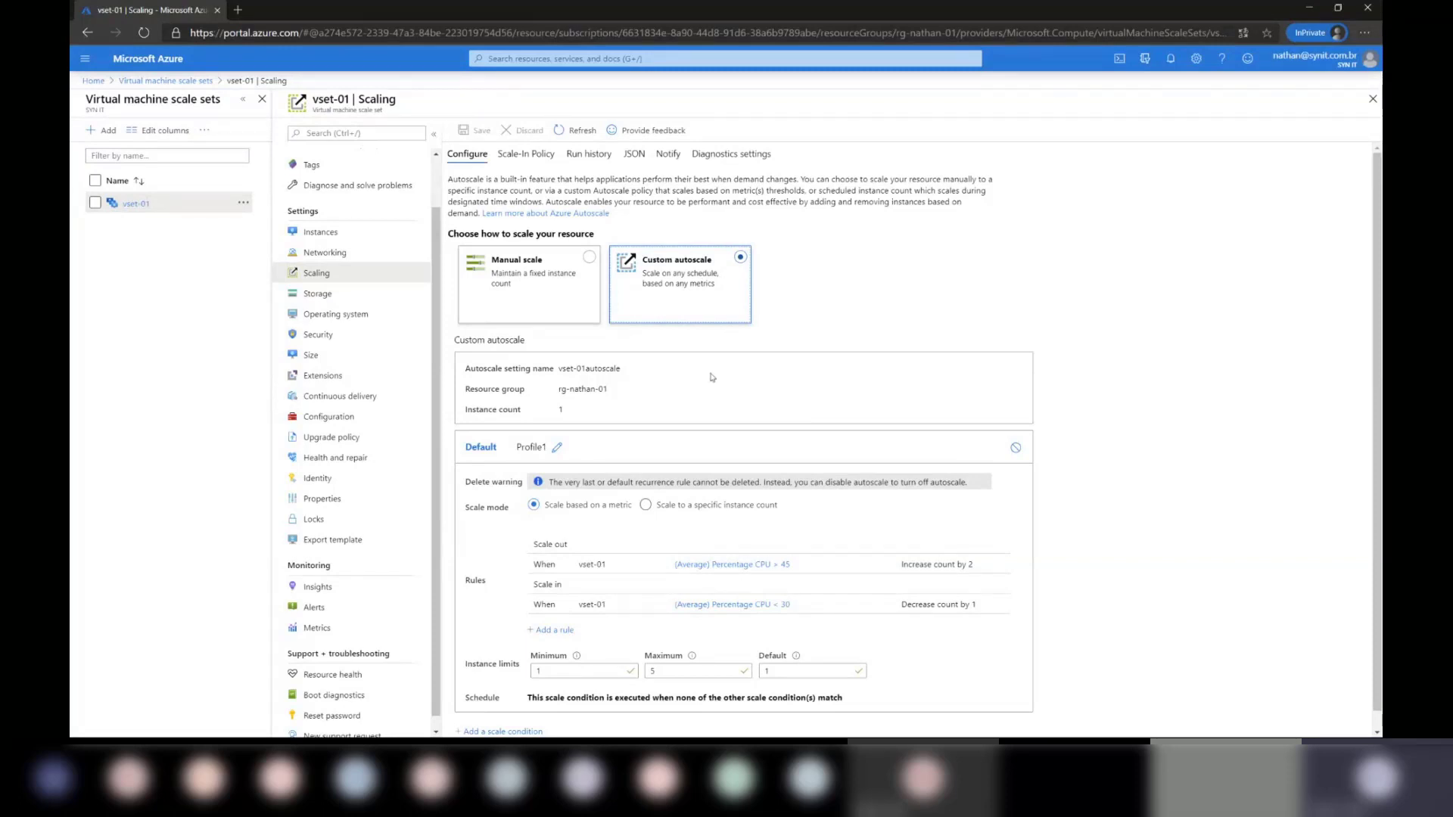
# Step: Go back to the scale sets list, where vset-01 shows 1 instance in East US
pyautogui.click(184, 83)
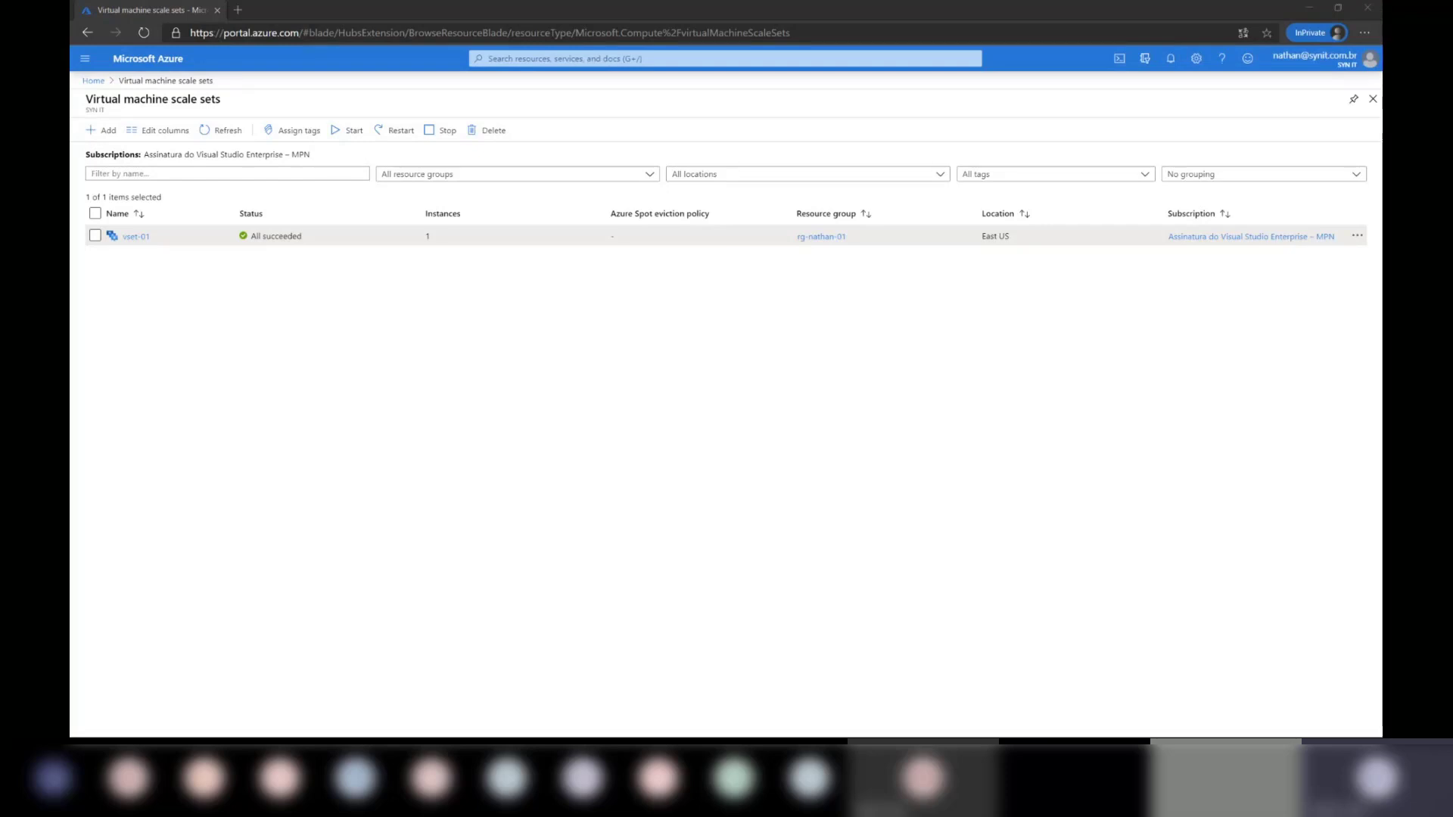
# Step: Choose the existing resource group and name the new scale set vset-teste
pyautogui.click(217, 402)
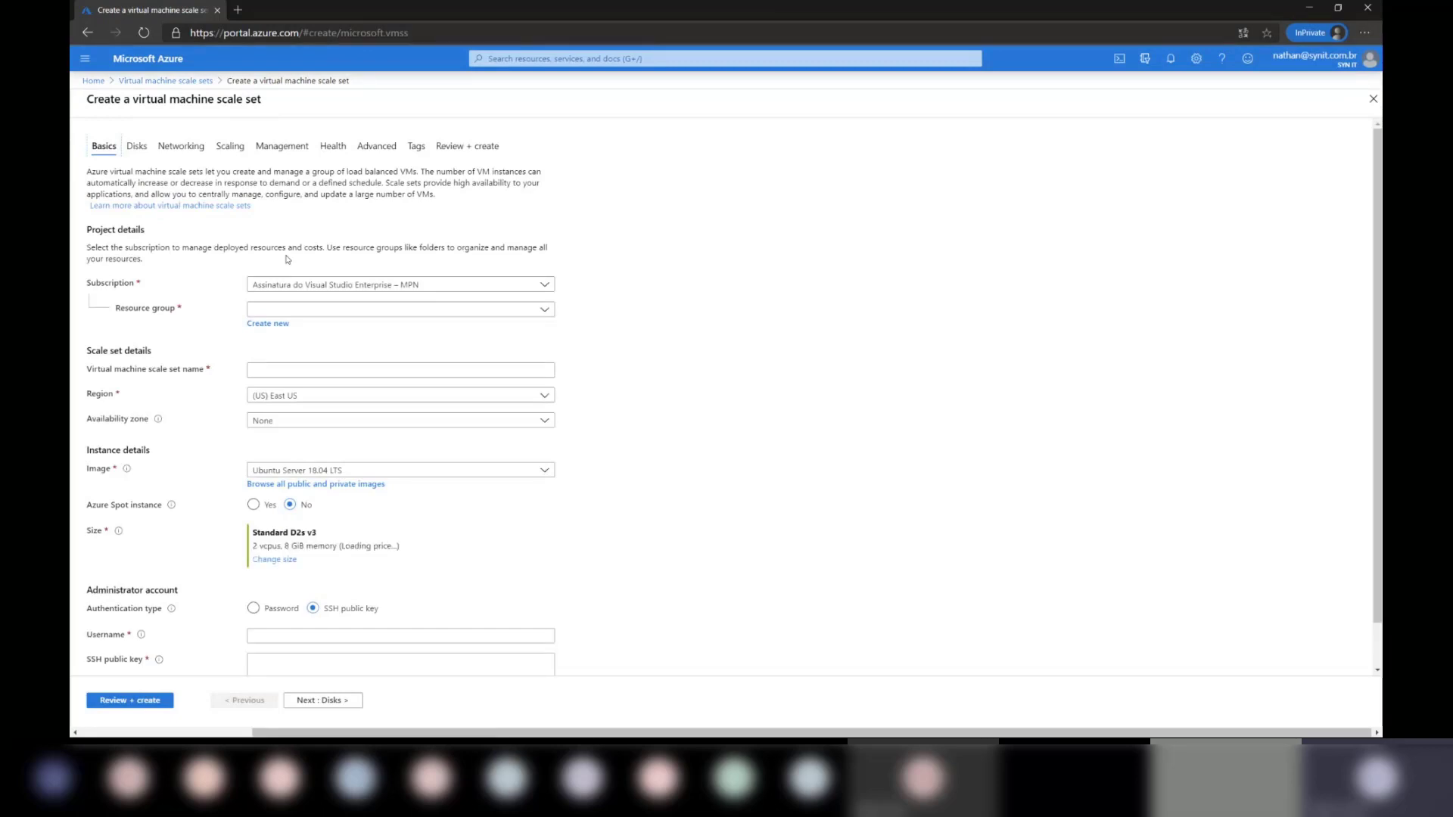
pyautogui.click(334, 311)
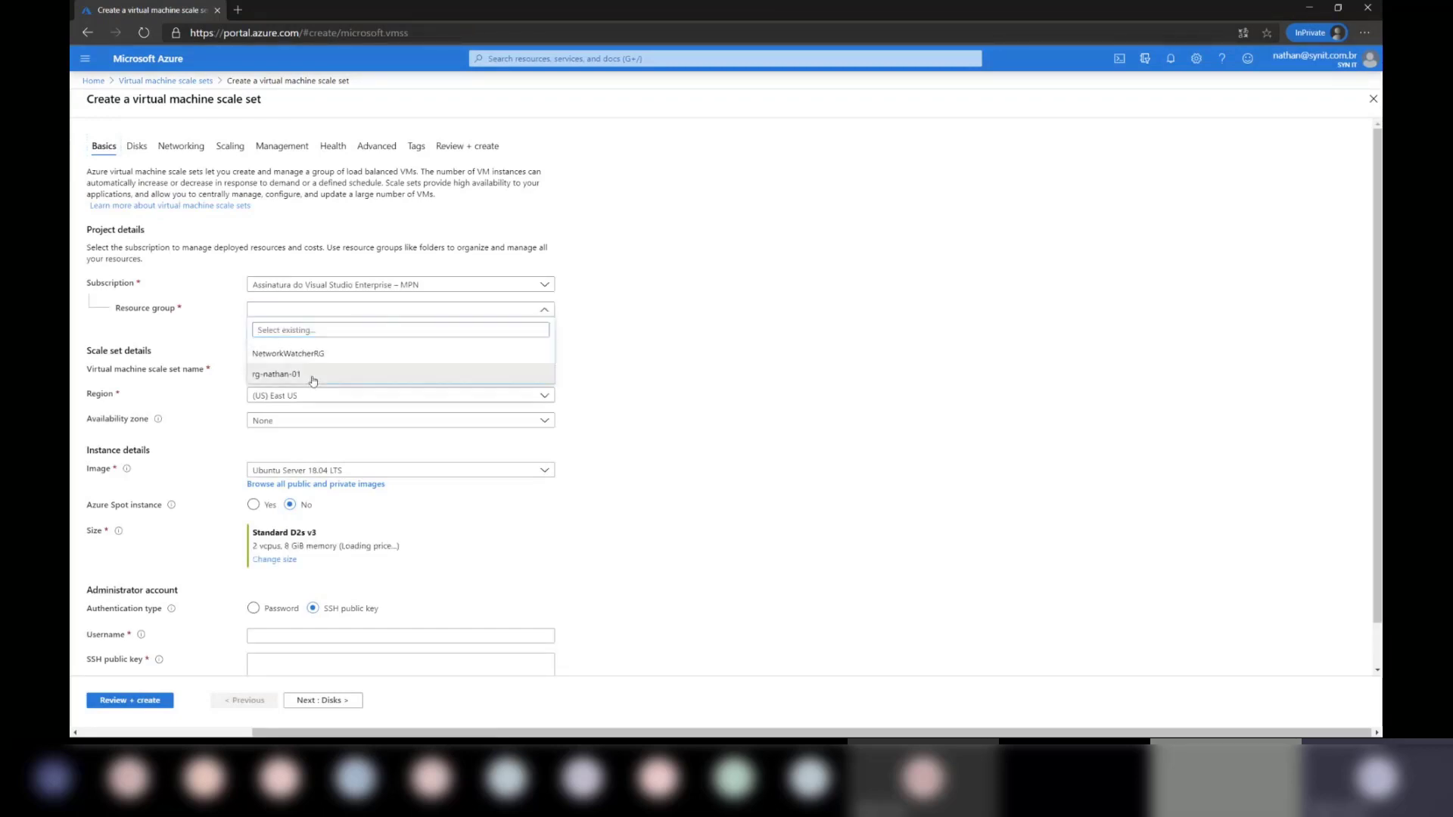
pyautogui.click(316, 374)
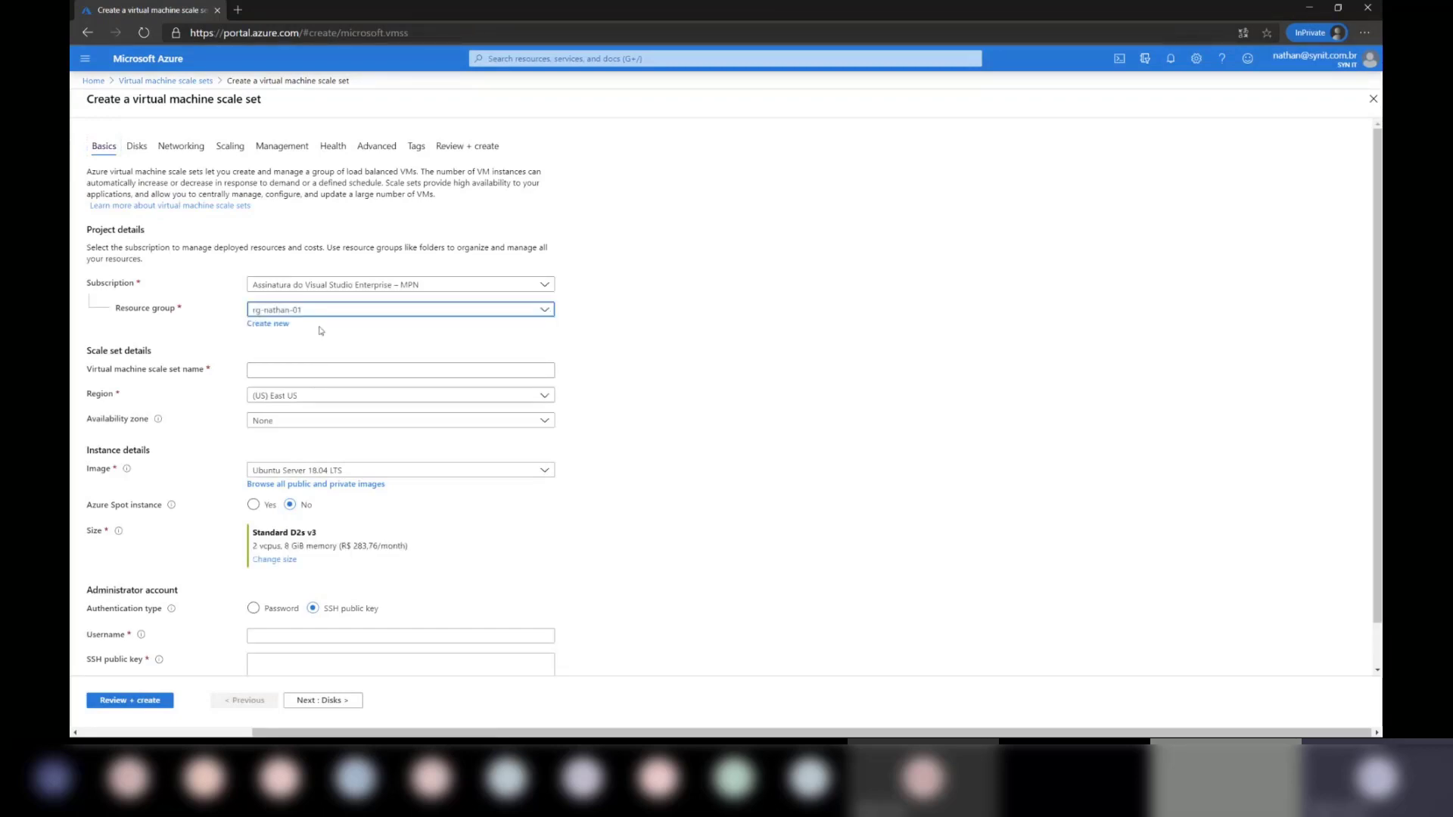
pyautogui.click(345, 372)
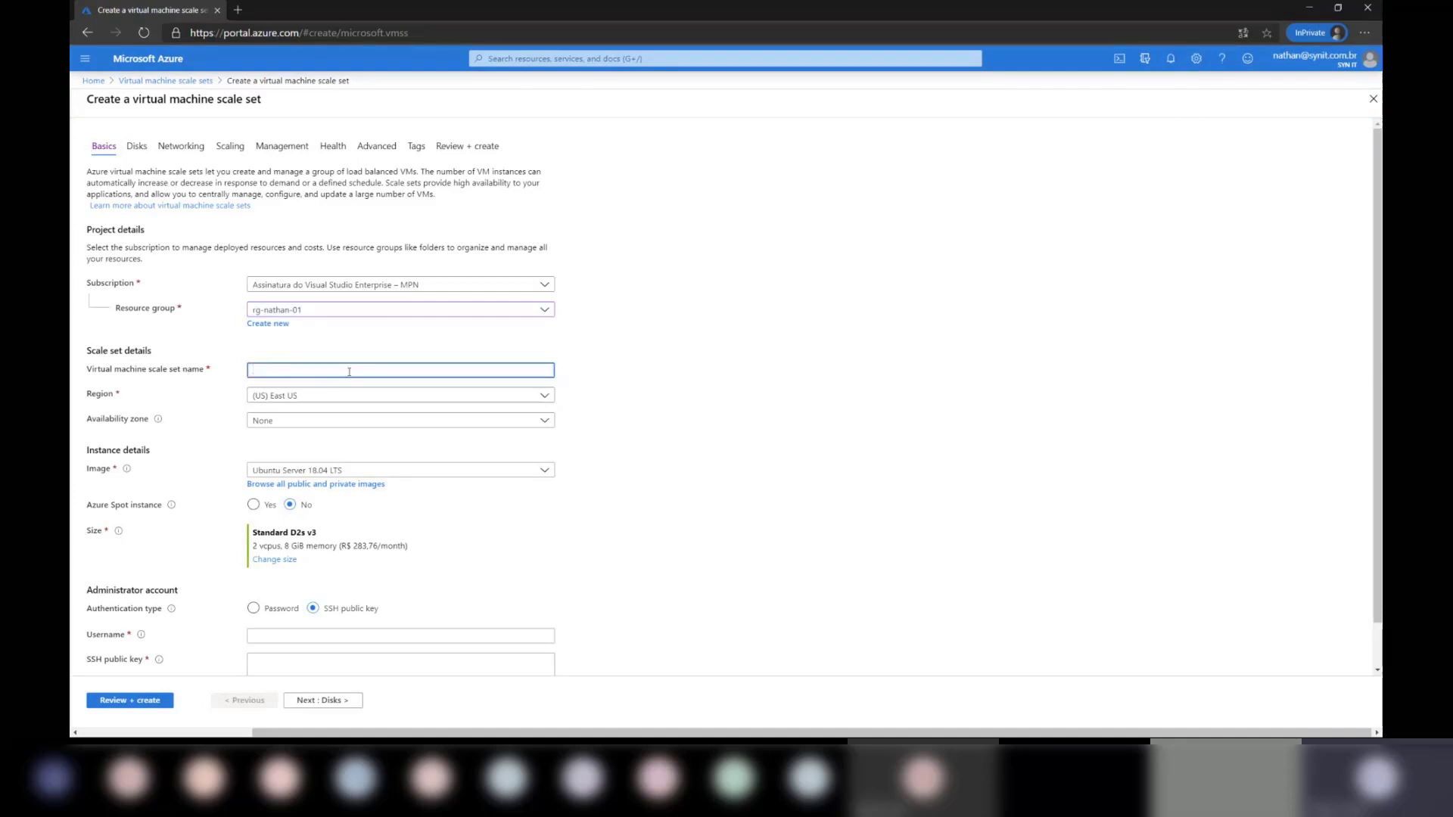
pyautogui.write('vset-teste')
pyautogui.press('Tab')
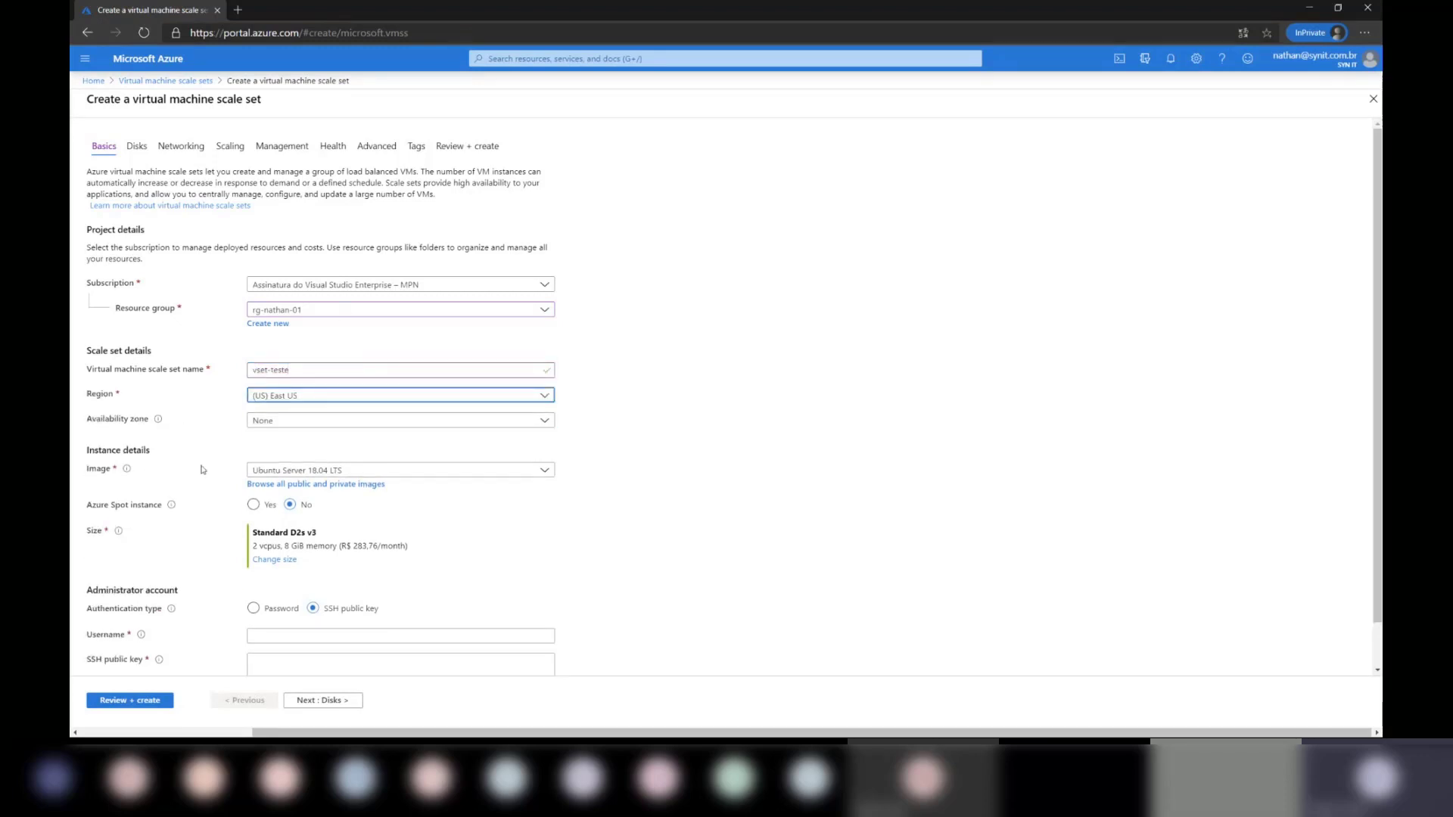
# Step: Add zones 2 and 3 so the scale set spans zones 1, 2, 3, then switch to Paint
pyautogui.click(315, 421)
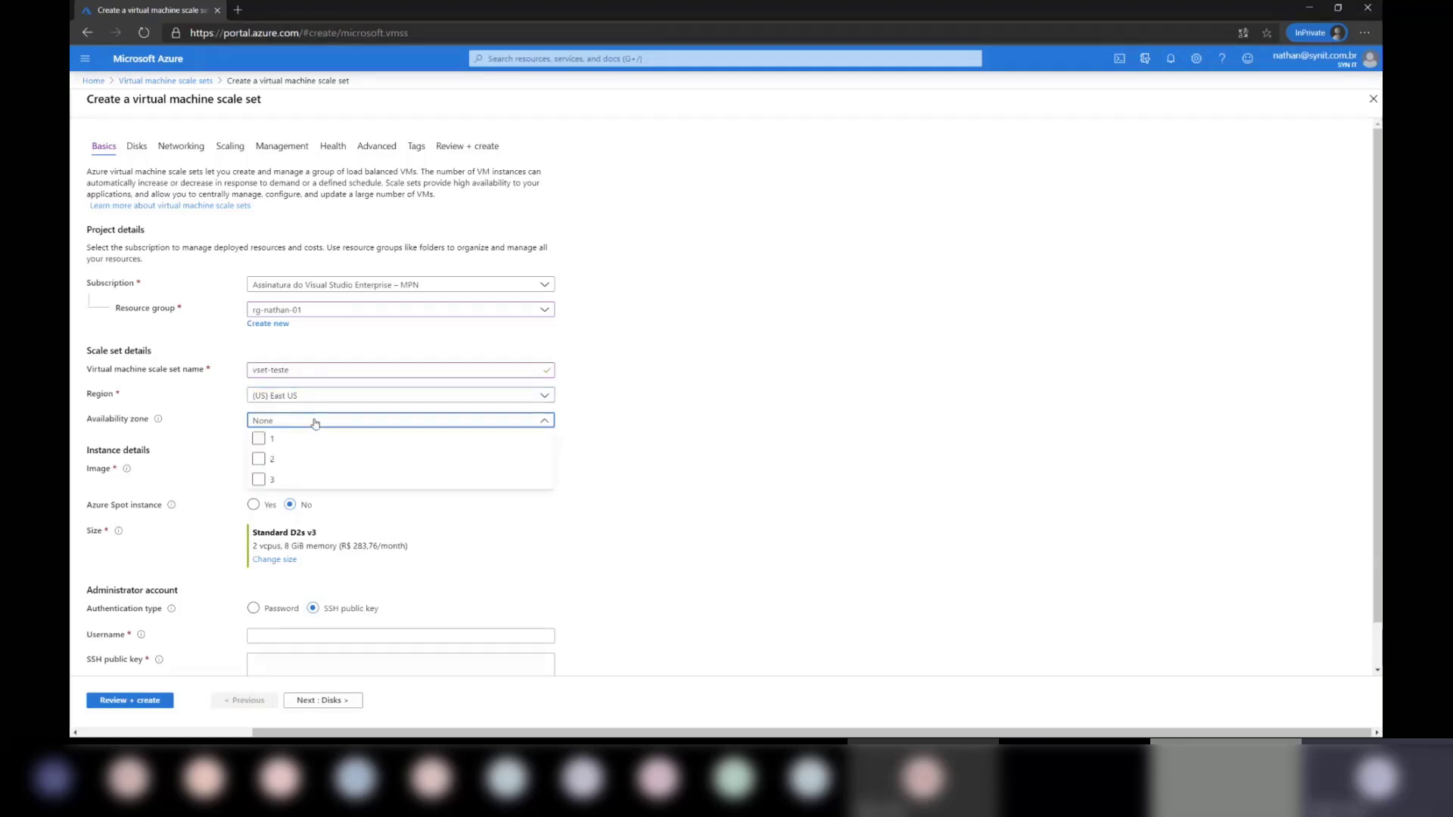
pyautogui.click(259, 460)
pyautogui.click(259, 479)
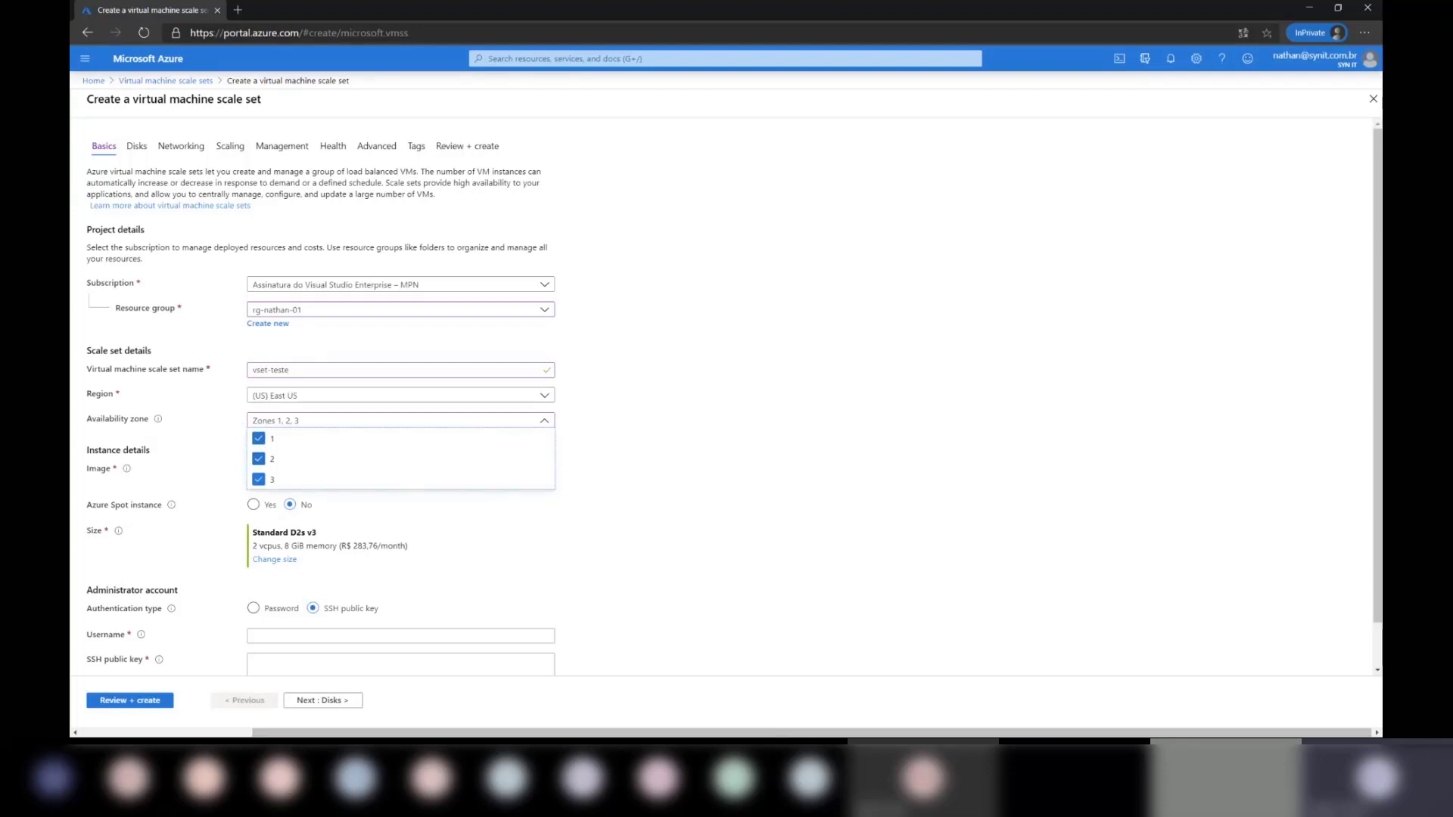
pyautogui.hotkey('alt', 'Tab')
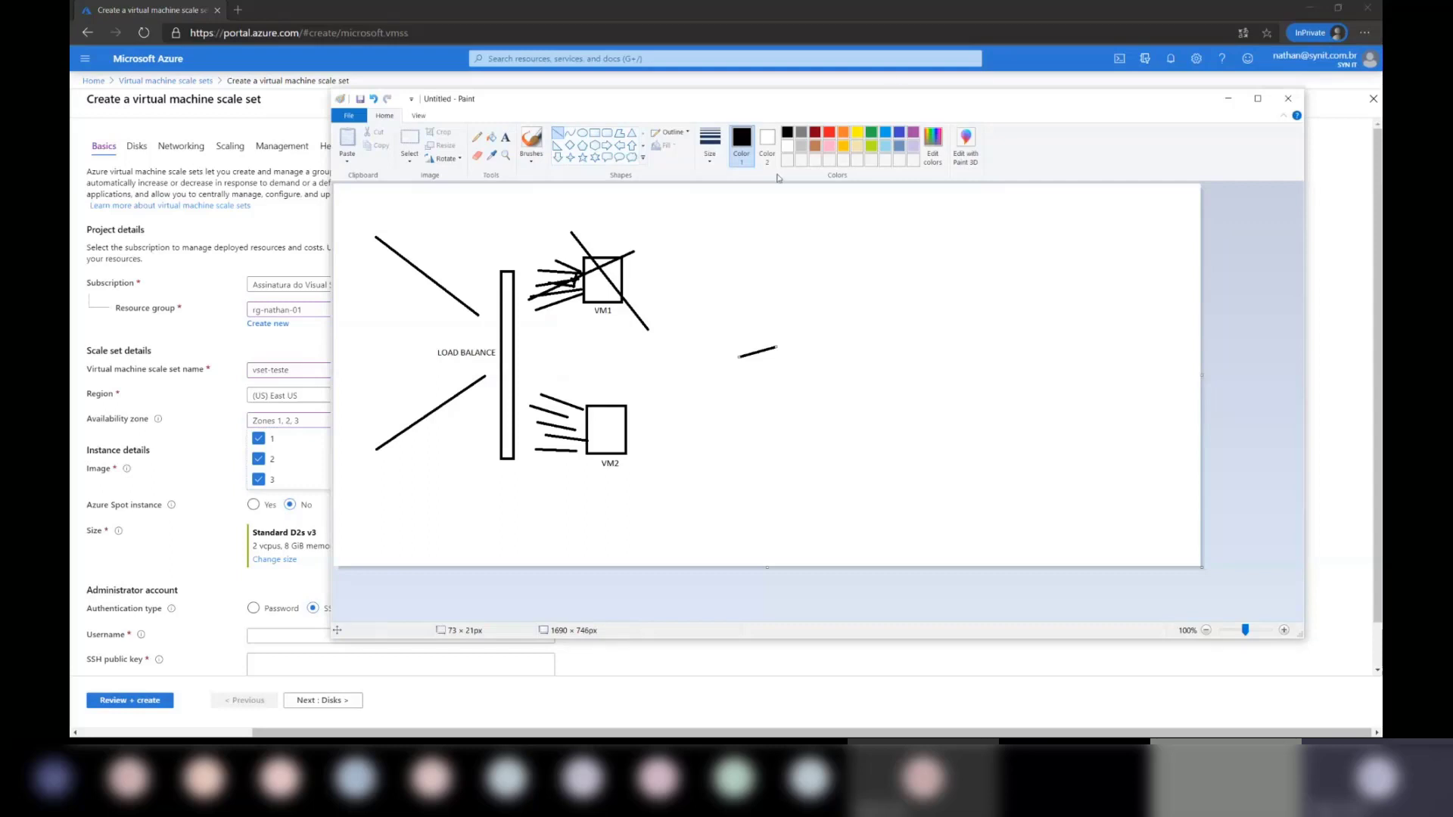
# Step: Start a new blank Paint picture, discarding the old diagram without saving
pyautogui.click(349, 115)
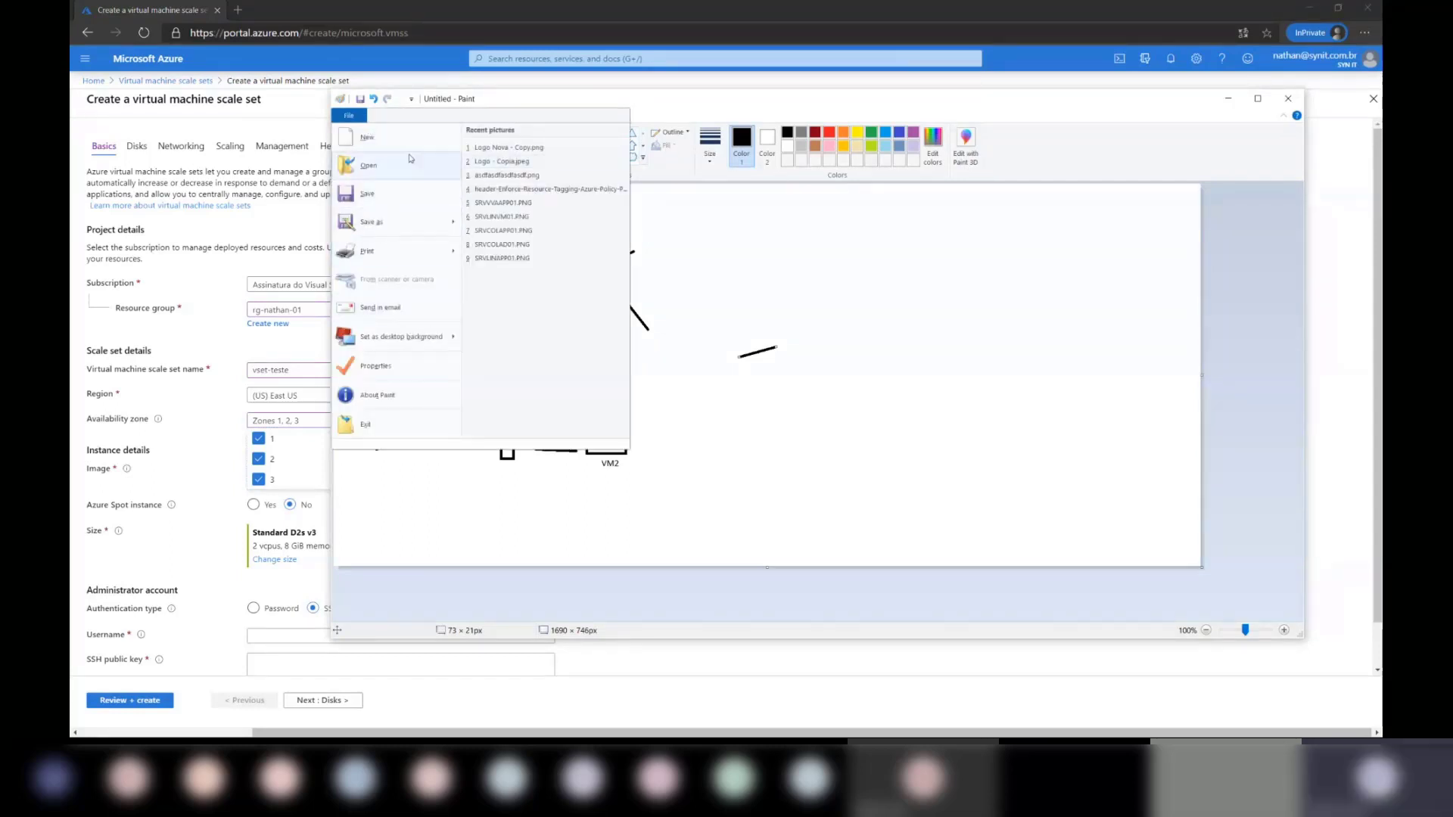
pyautogui.click(360, 424)
pyautogui.click(850, 375)
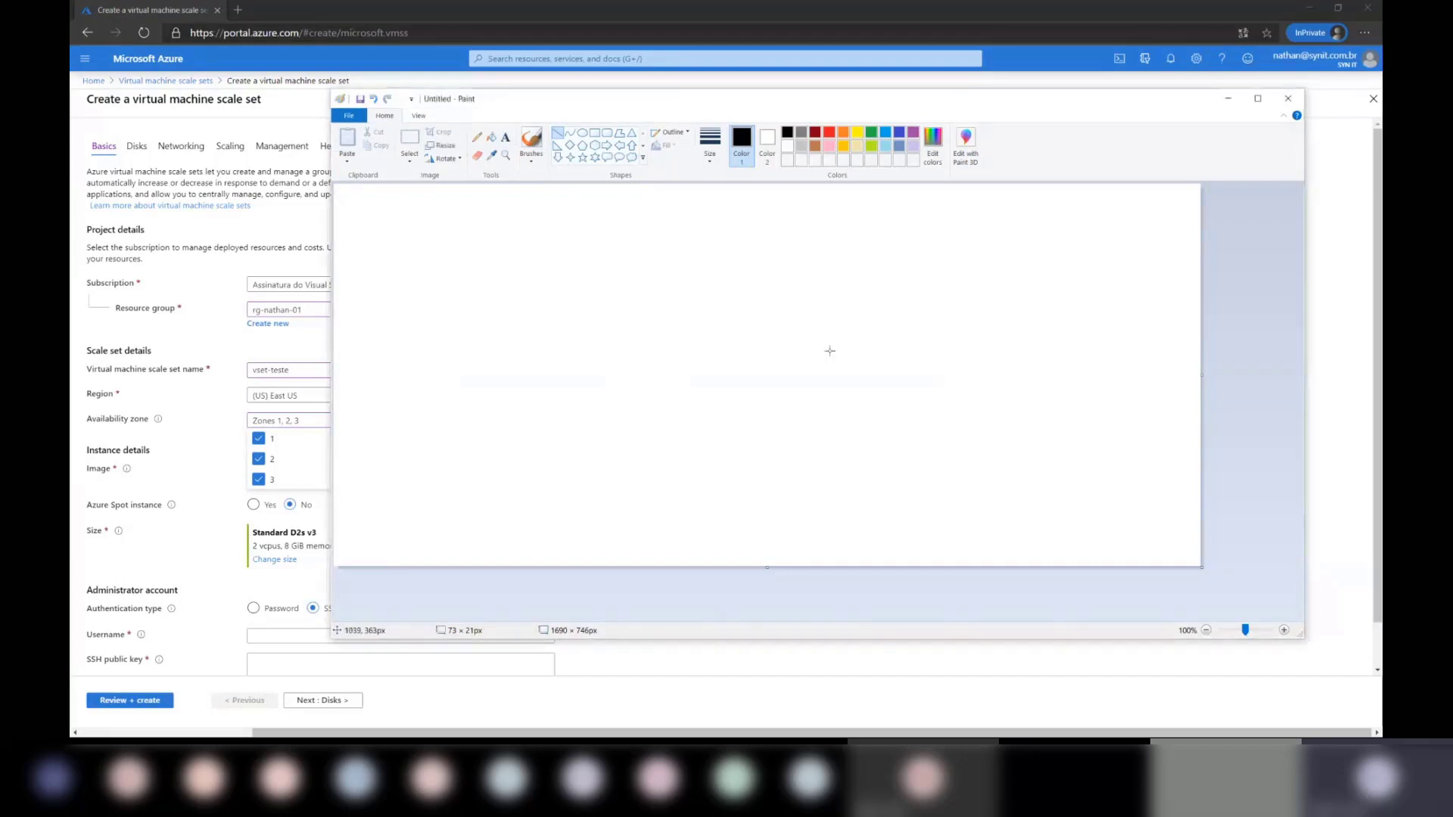
pyautogui.moveTo(546, 227); pyautogui.dragTo(948, 457)
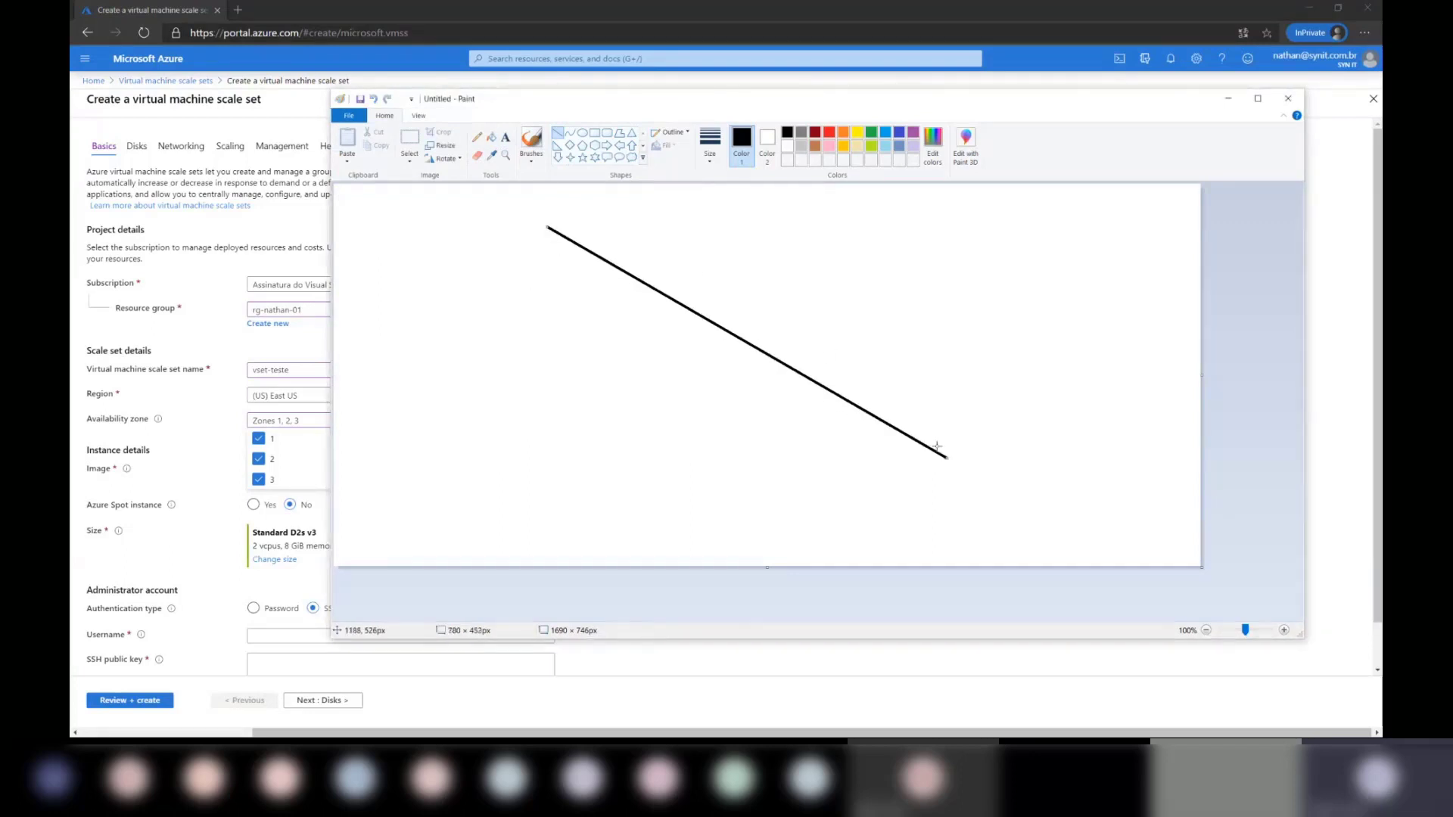
pyautogui.hotkey('ctrl', 'z')
# Step: Draw a large region rectangle labelled EAST US
pyautogui.click(595, 132)
pyautogui.moveTo(504, 213); pyautogui.dragTo(997, 494)
pyautogui.click(506, 138)
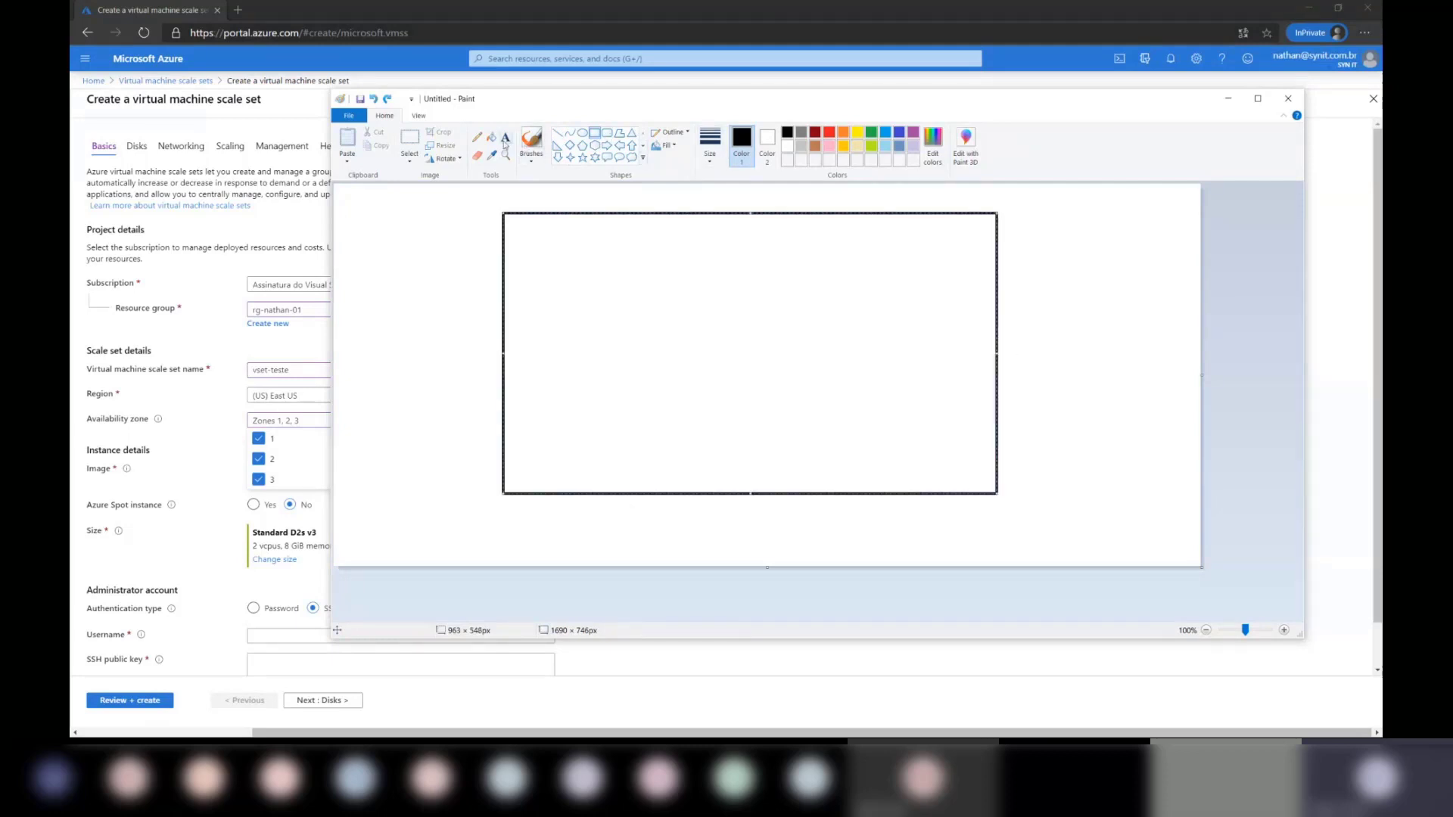
pyautogui.click(1013, 253)
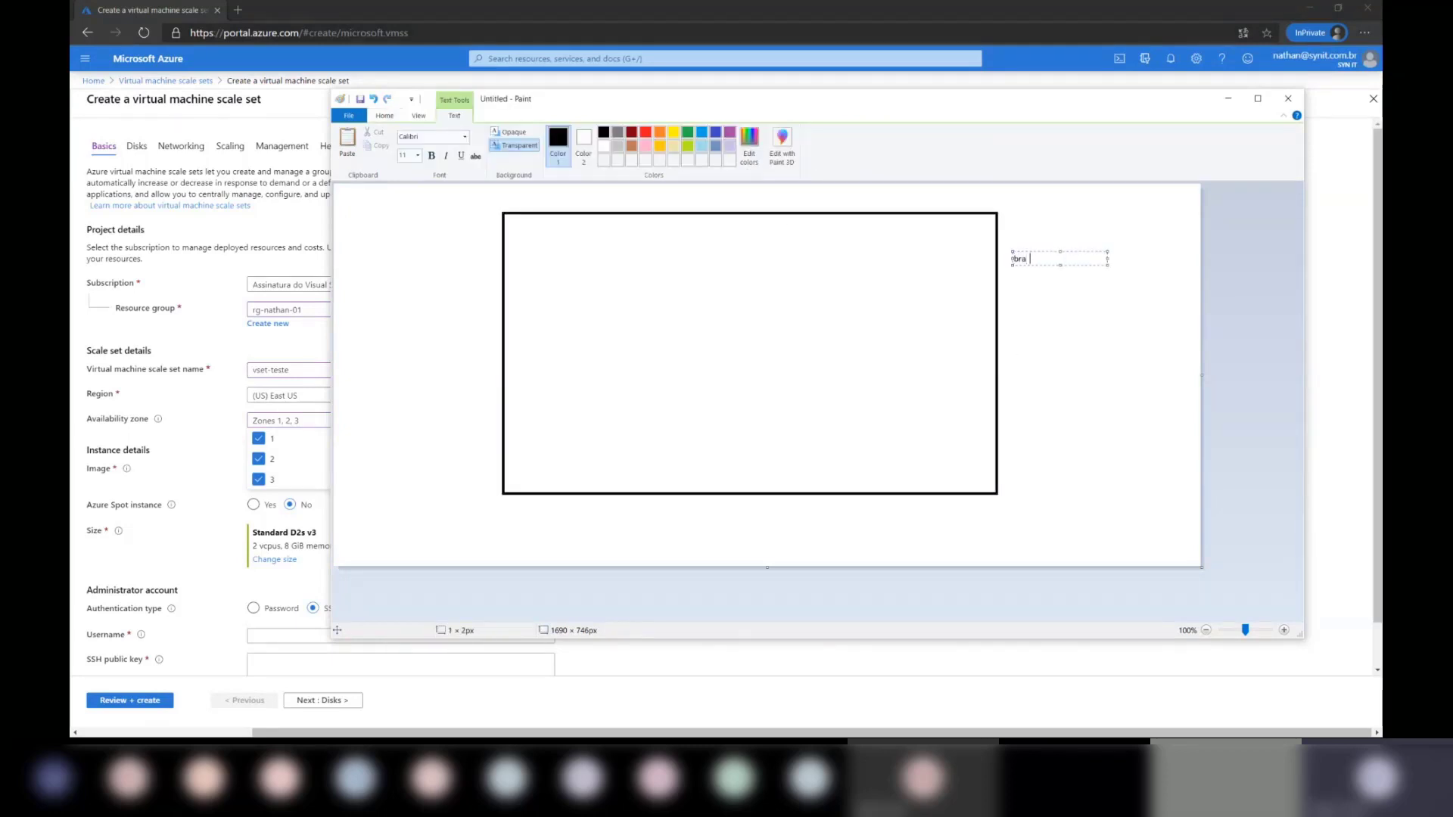
pyautogui.write('EAST US')
pyautogui.moveTo(1108, 254)
pyautogui.mouseDown()
pyautogui.moveTo(1057, 279)
pyautogui.moveTo(1060, 251)
pyautogui.moveTo(1050, 263)
pyautogui.mouseUp()
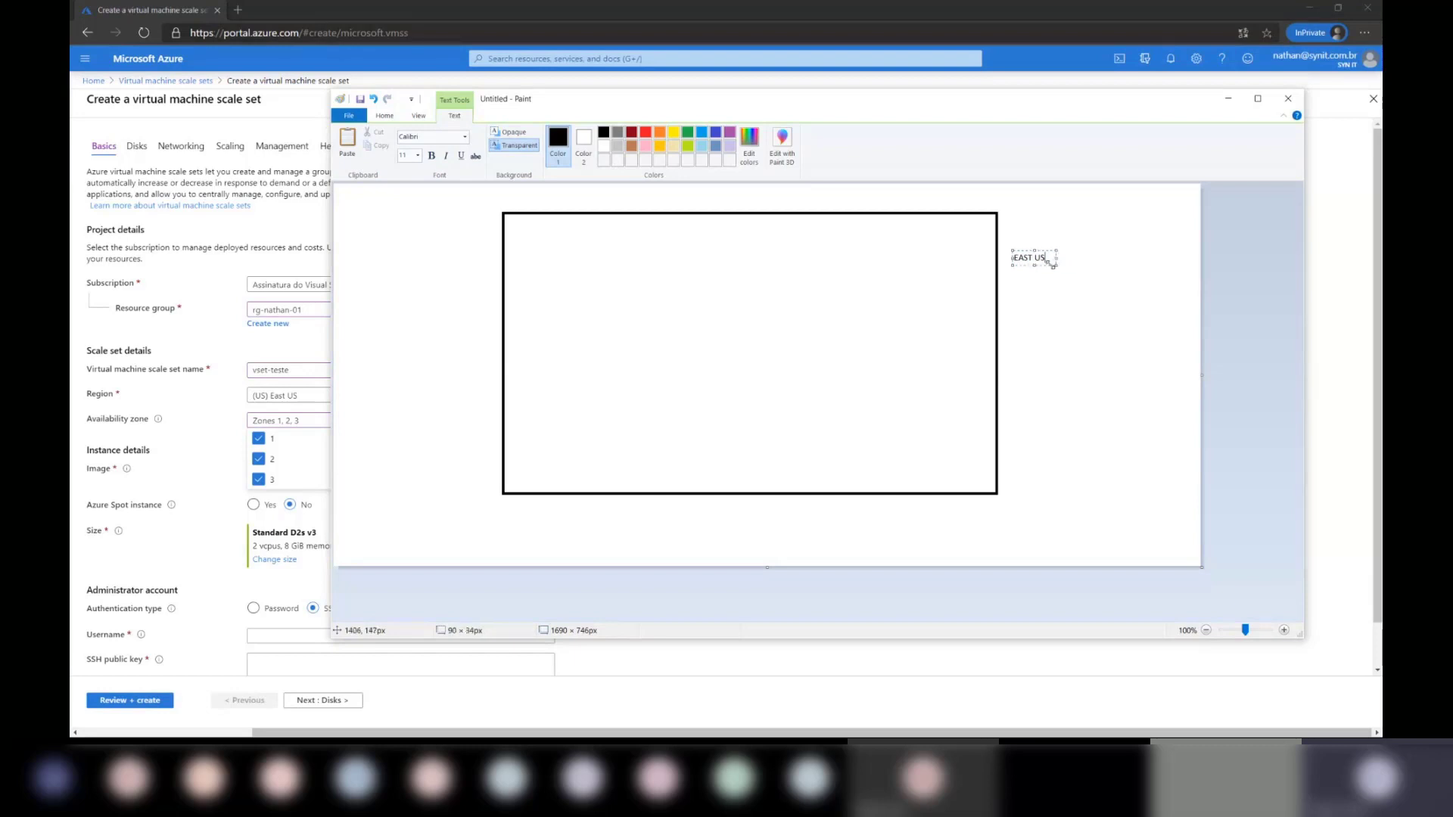
pyautogui.click(384, 116)
# Step: Draw three small zone boxes inside the region rectangle
pyautogui.click(595, 133)
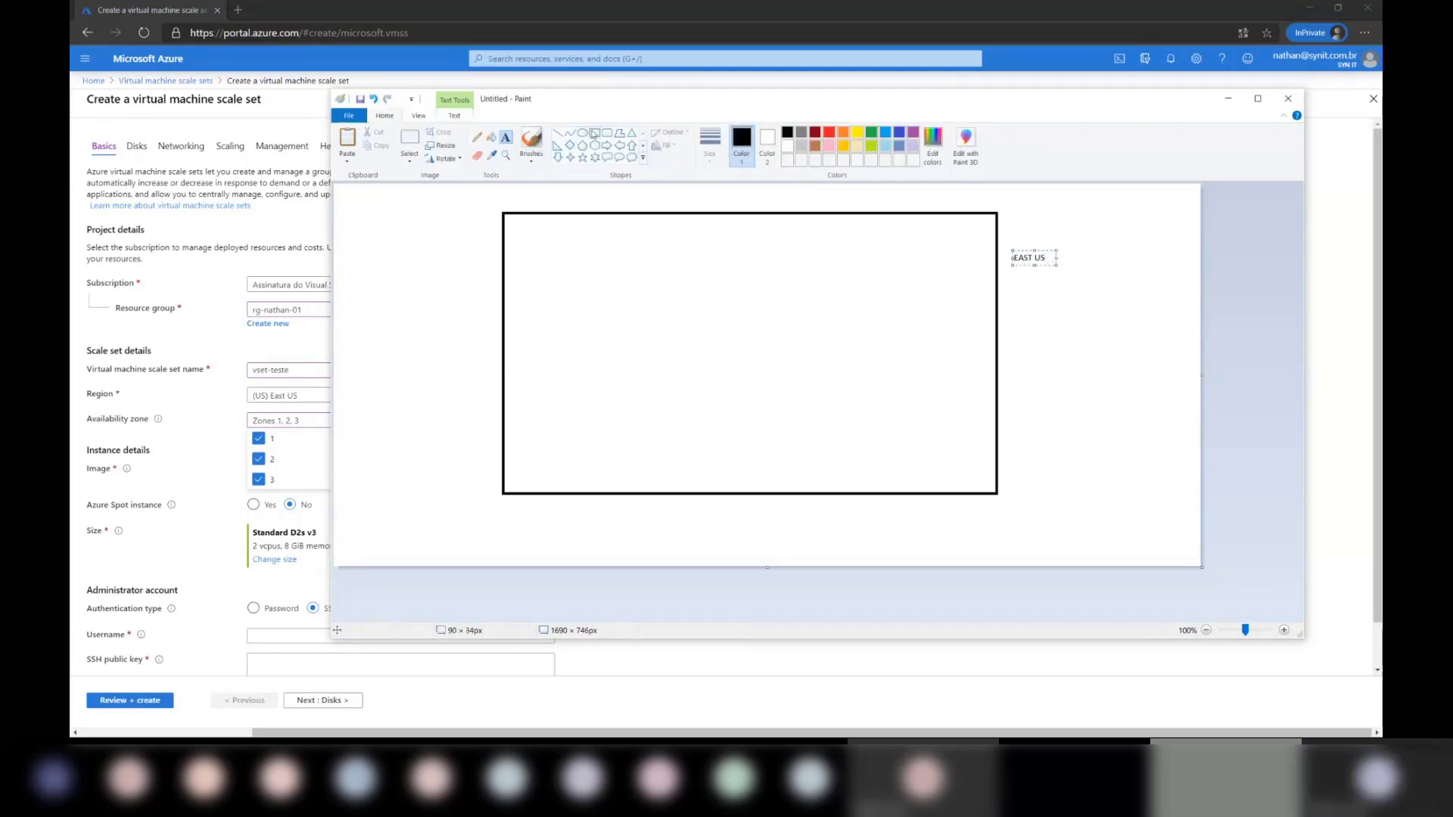
pyautogui.moveTo(523, 244); pyautogui.dragTo(571, 296)
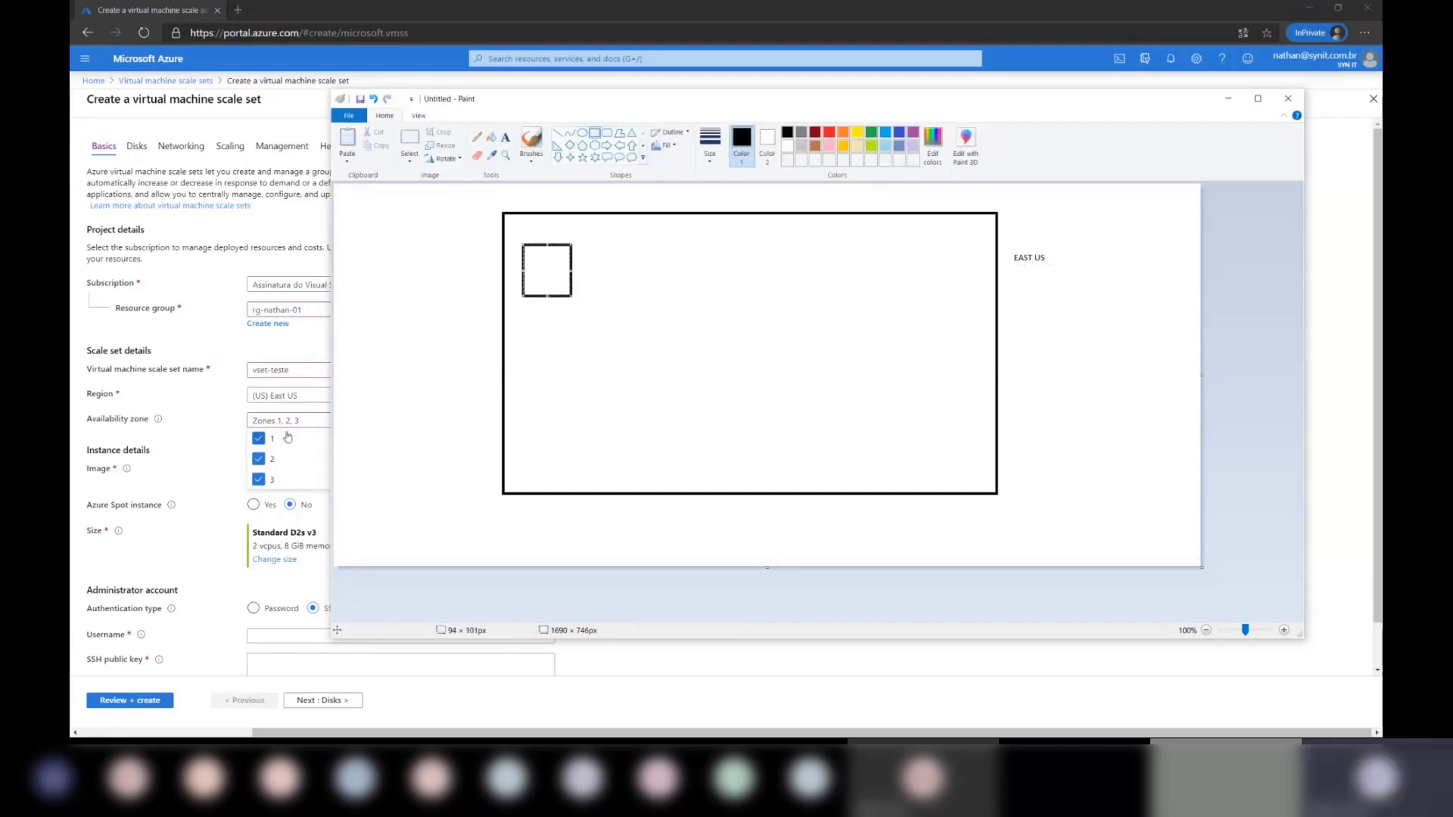
pyautogui.moveTo(636, 339); pyautogui.dragTo(696, 406)
pyautogui.moveTo(829, 347)
pyautogui.mouseDown()
pyautogui.moveTo(893, 420)
pyautogui.moveTo(902, 410)
pyautogui.mouseUp()
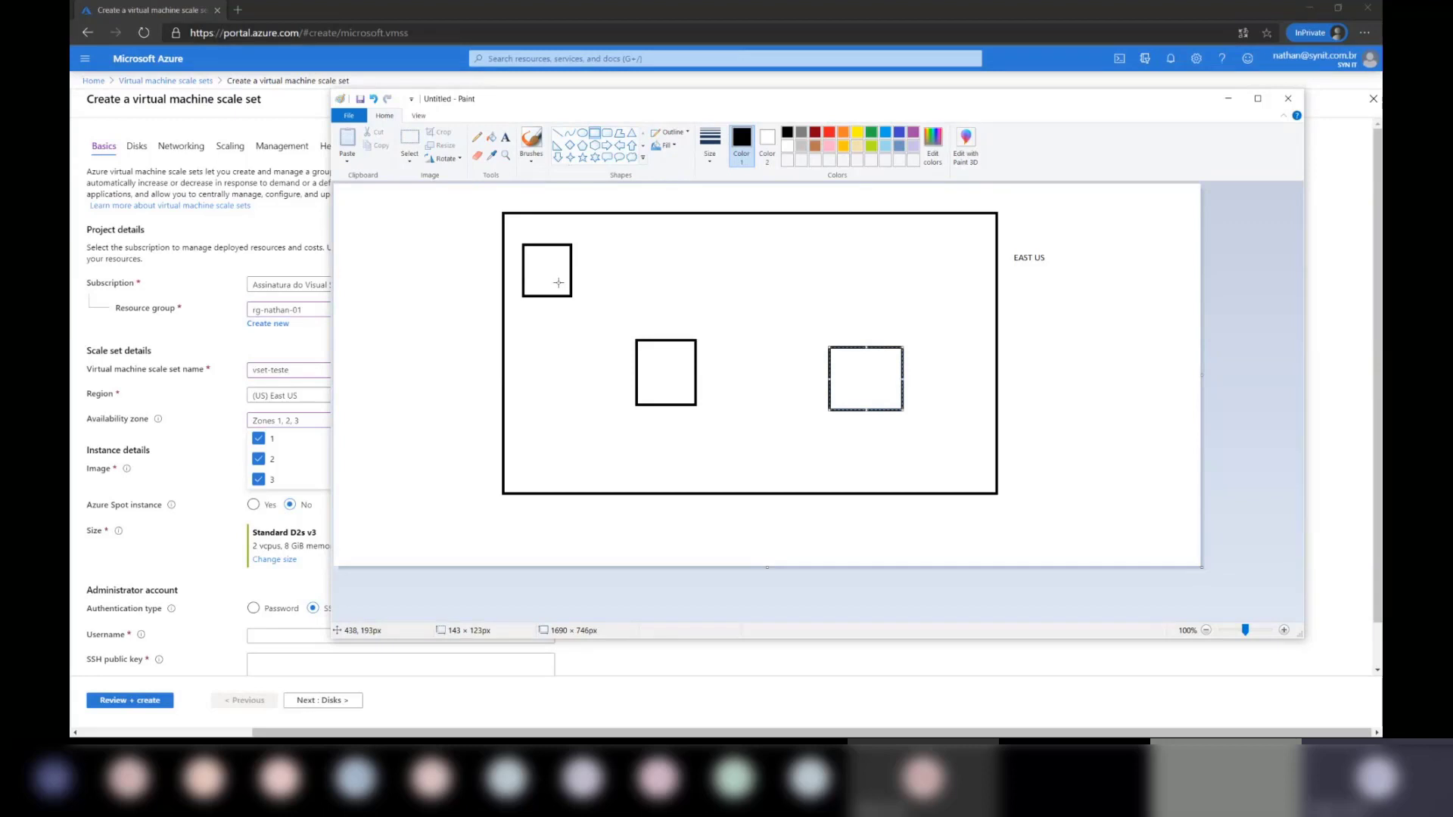
# Step: Number the three zone boxes 1, 2 and 3
pyautogui.click(505, 137)
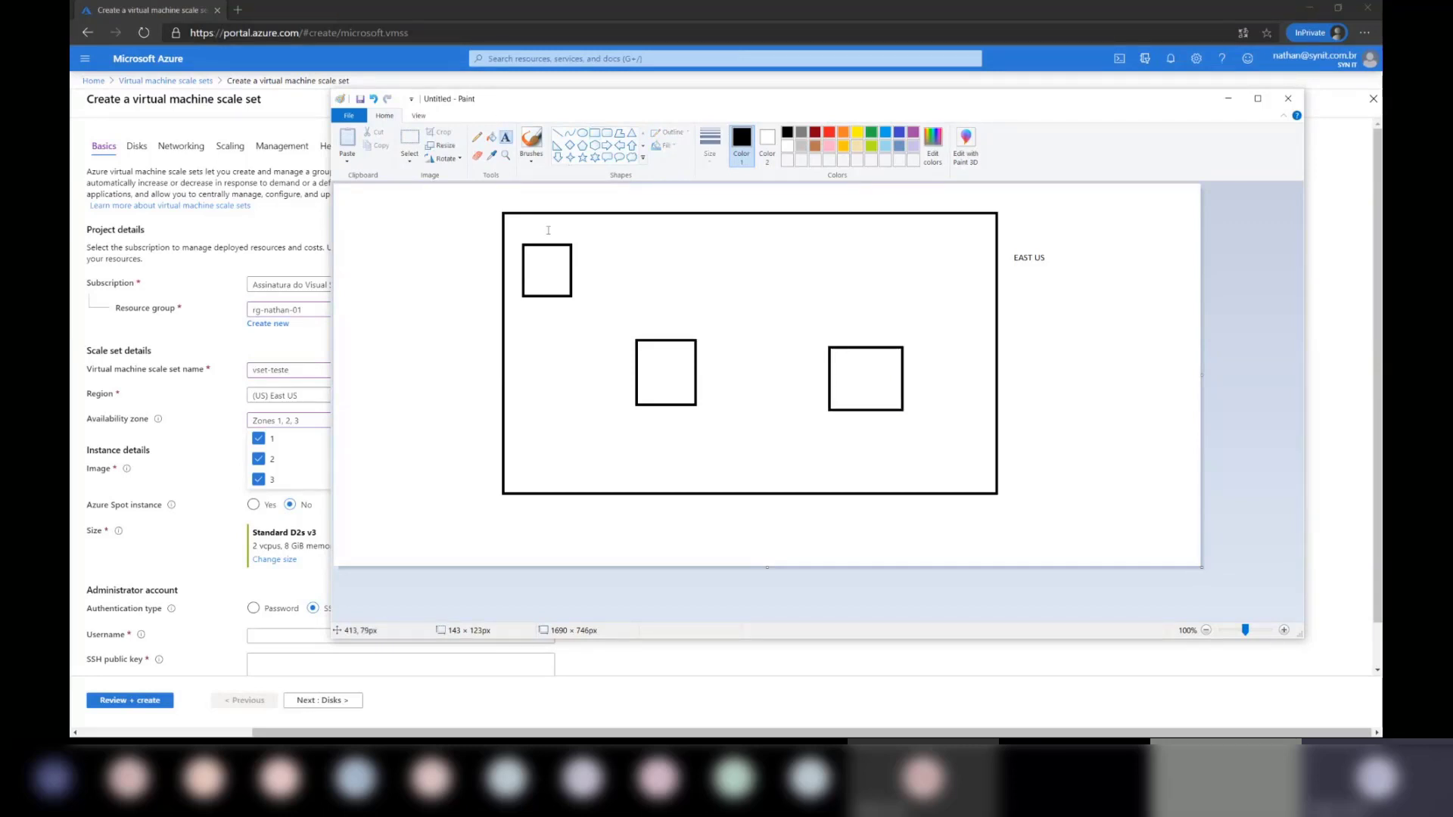
pyautogui.click(548, 270)
pyautogui.click(671, 377)
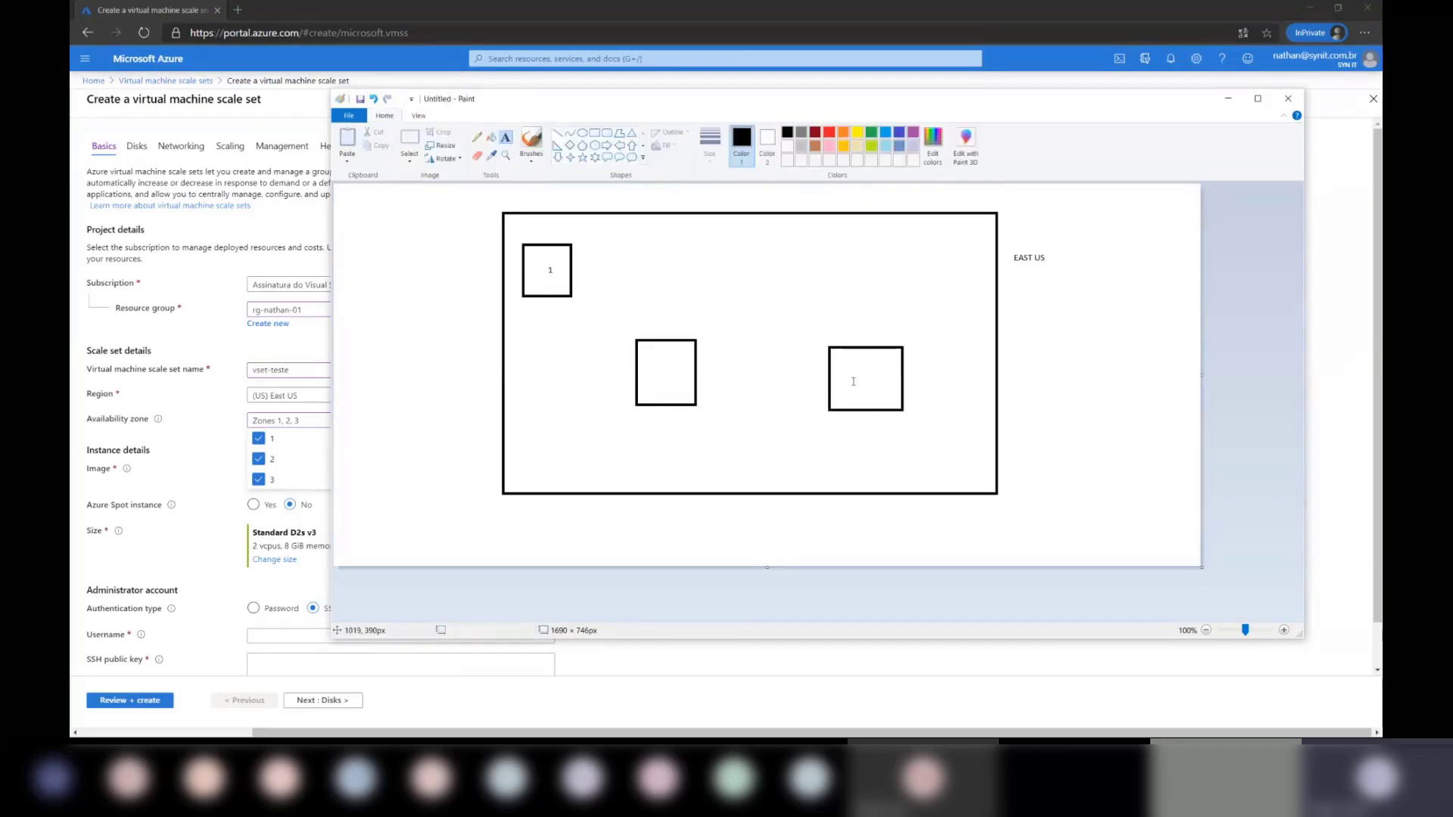
pyautogui.click(664, 373)
pyautogui.write('2')
pyautogui.click(870, 382)
pyautogui.click(859, 375)
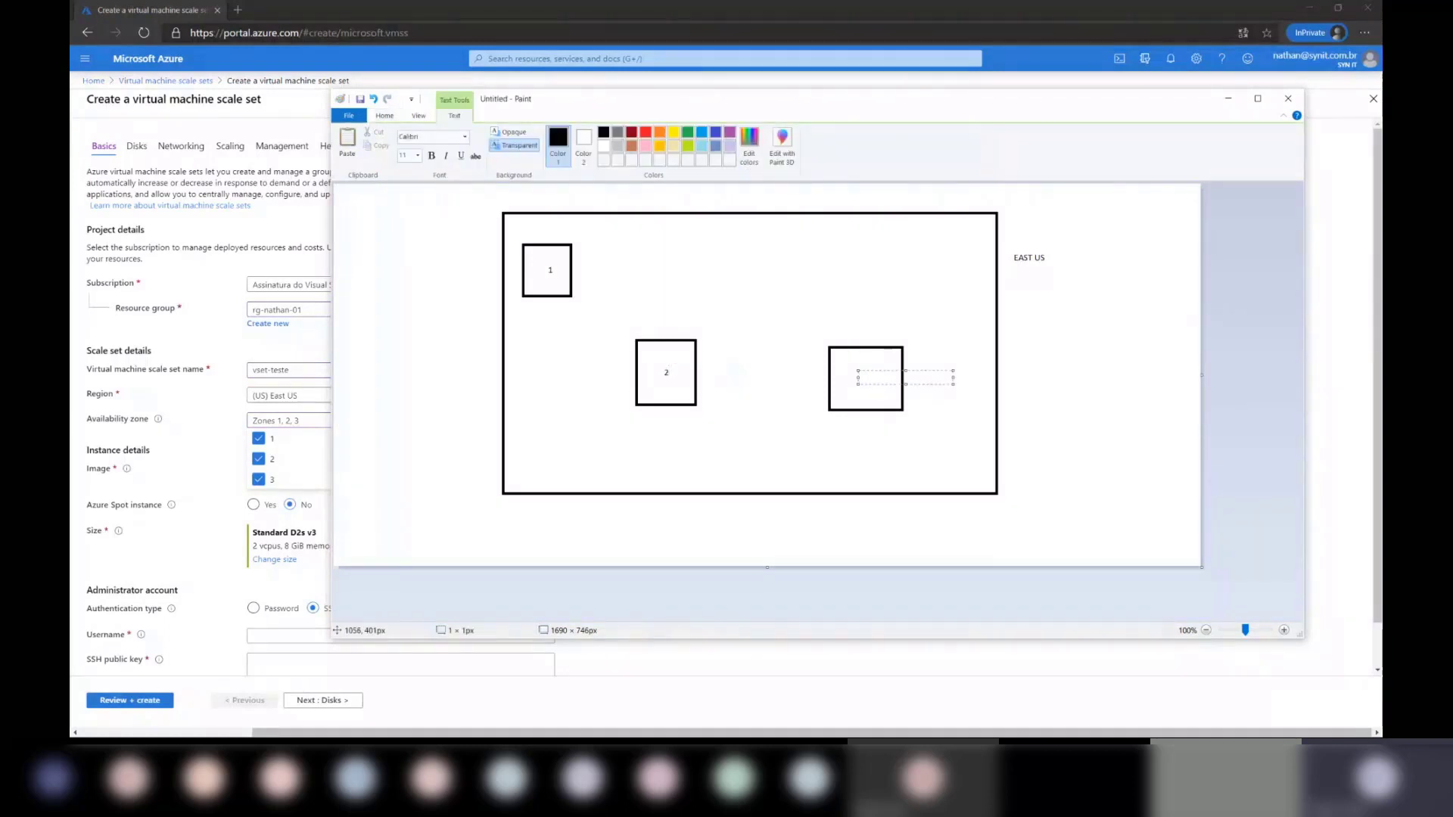
pyautogui.write('3')
pyautogui.click(1107, 355)
pyautogui.click(1107, 355)
# Step: Strike a line through zone box 1 and return to the Azure scale set form
pyautogui.click(385, 115)
pyautogui.click(558, 133)
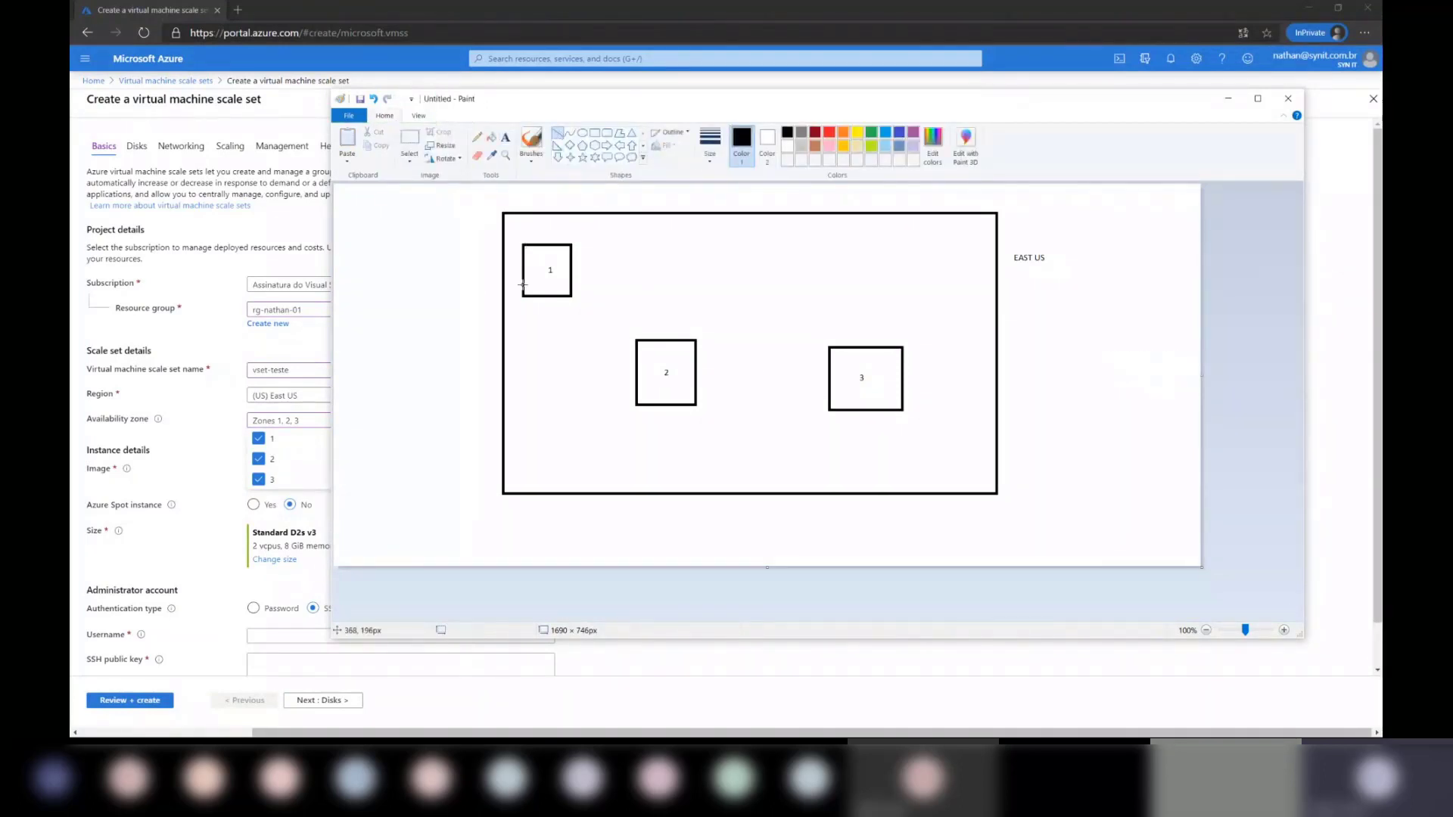
pyautogui.moveTo(521, 290)
pyautogui.mouseDown()
pyautogui.moveTo(603, 247)
pyautogui.moveTo(597, 327)
pyautogui.mouseUp()
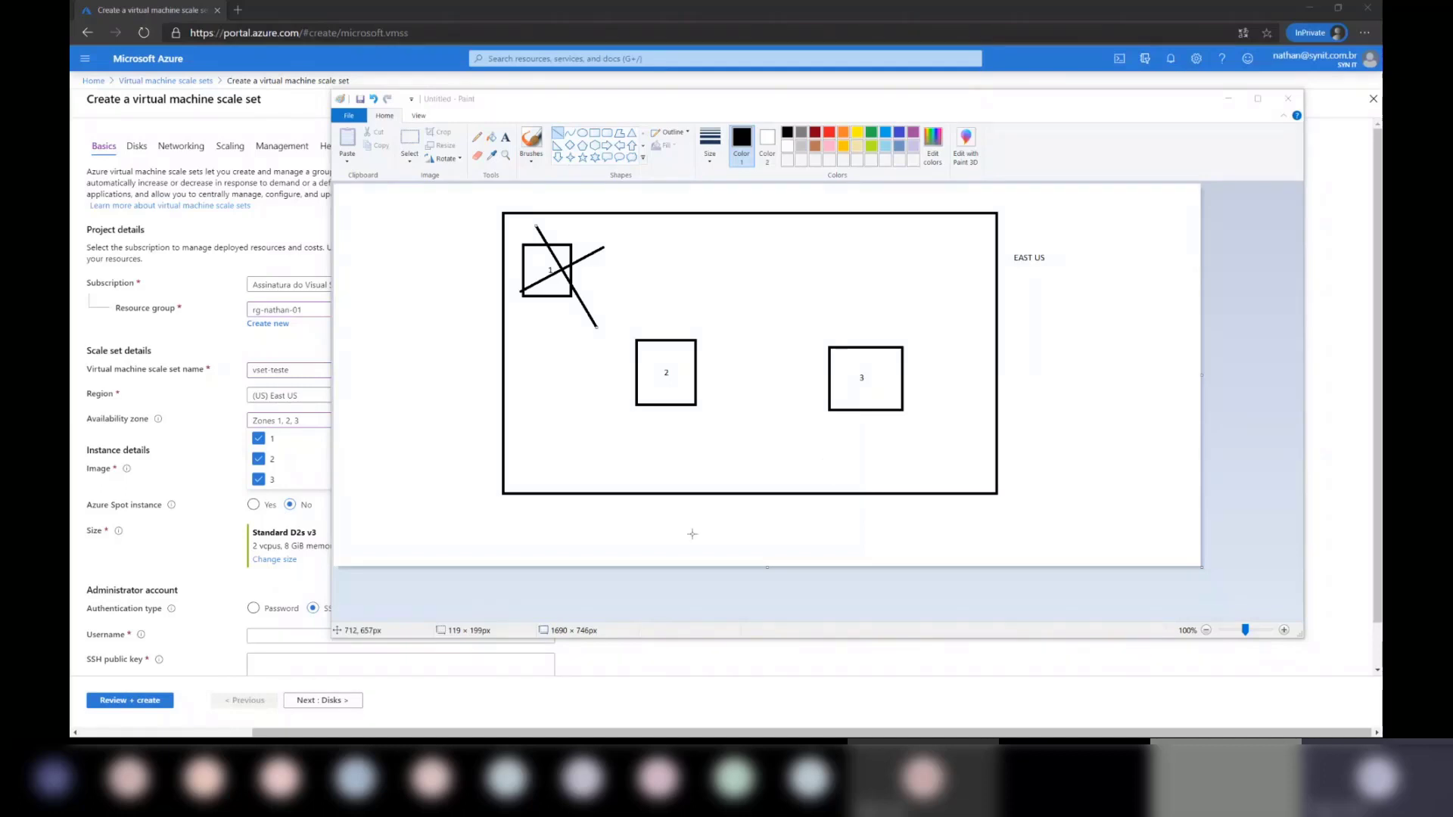
pyautogui.click(670, 674)
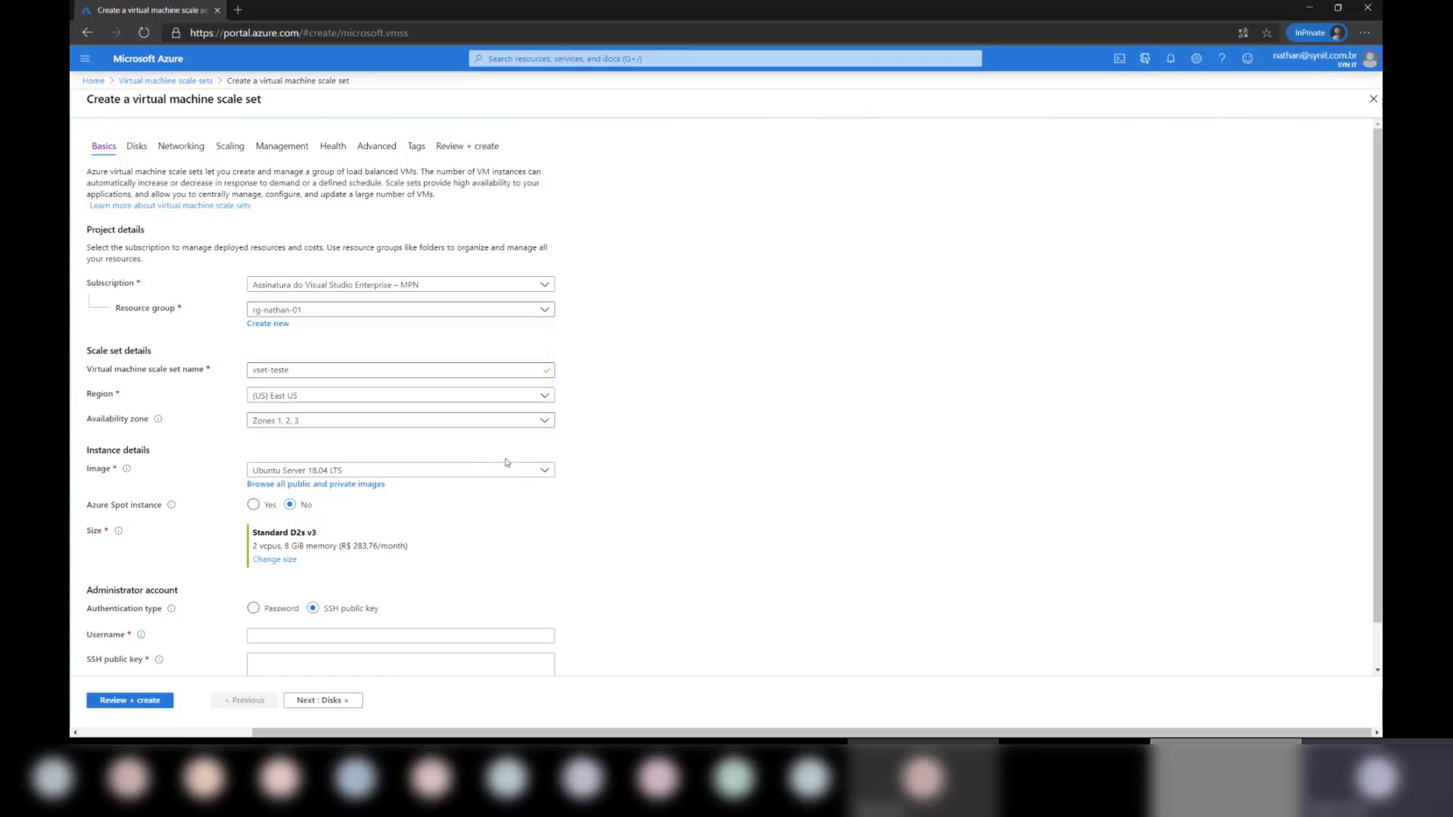
# Step: Change the instance size to Standard B1ms
pyautogui.click(275, 560)
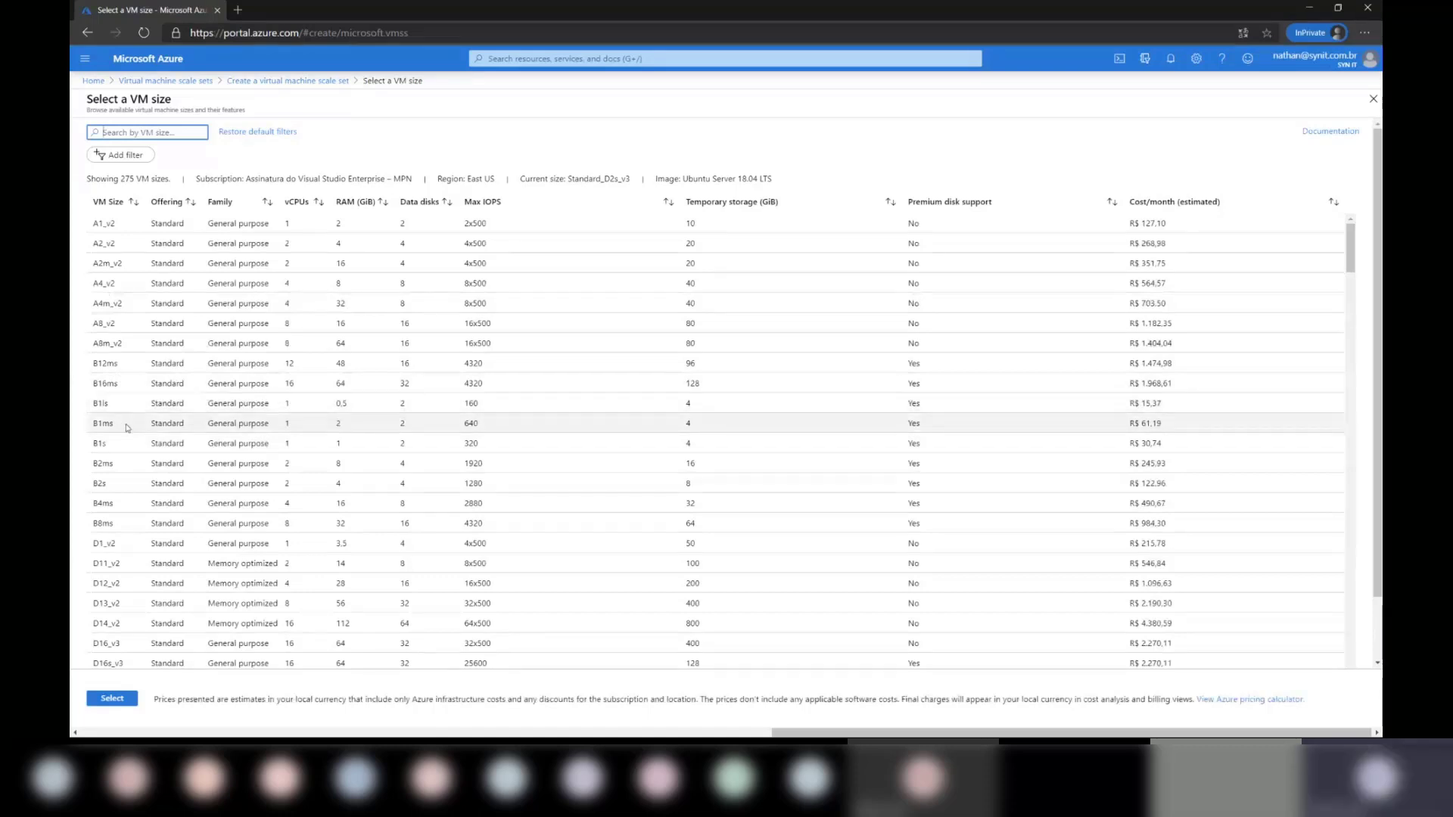
pyautogui.click(302, 424)
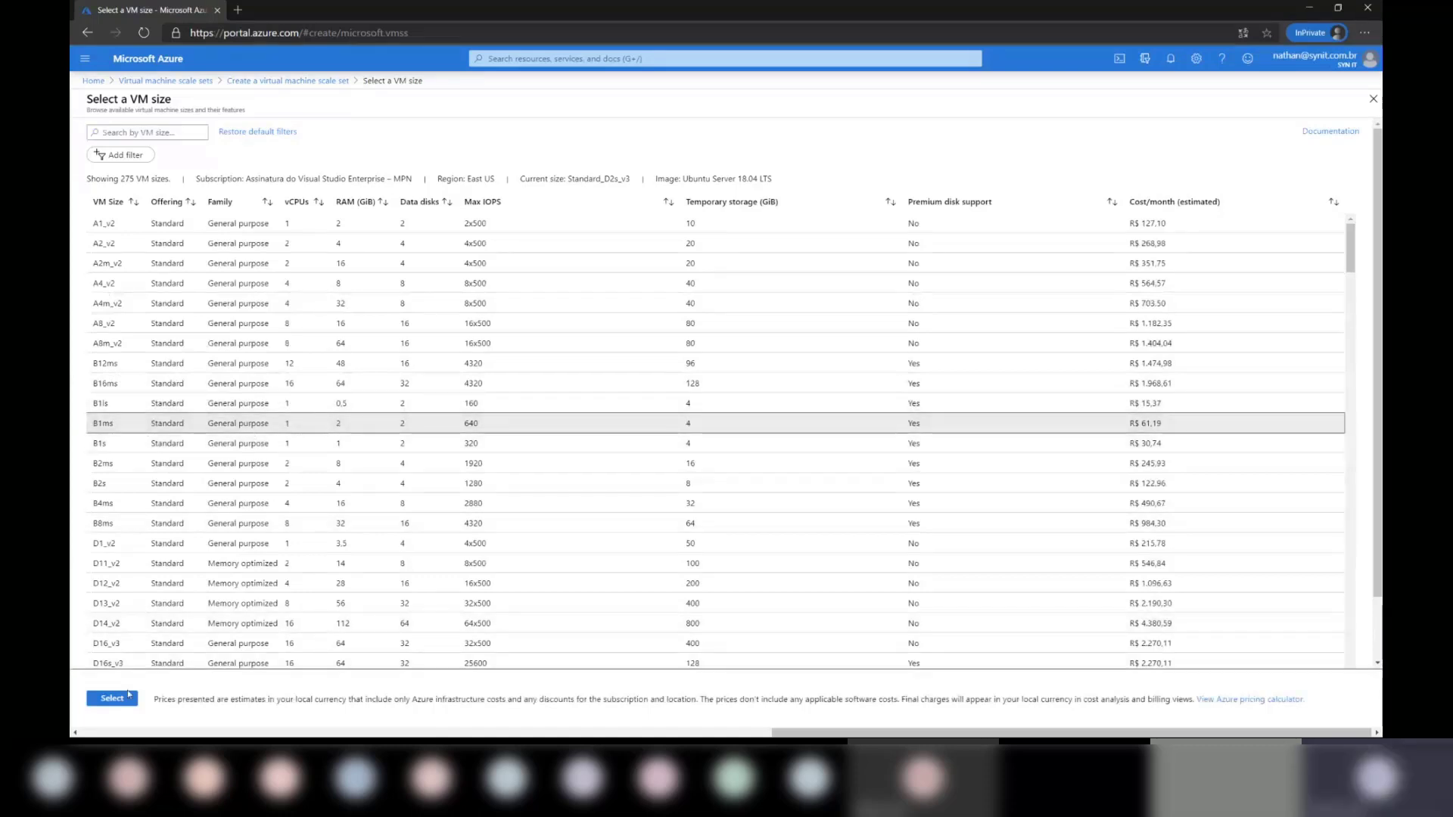
pyautogui.click(112, 698)
pyautogui.scroll(-1, 436, 533)
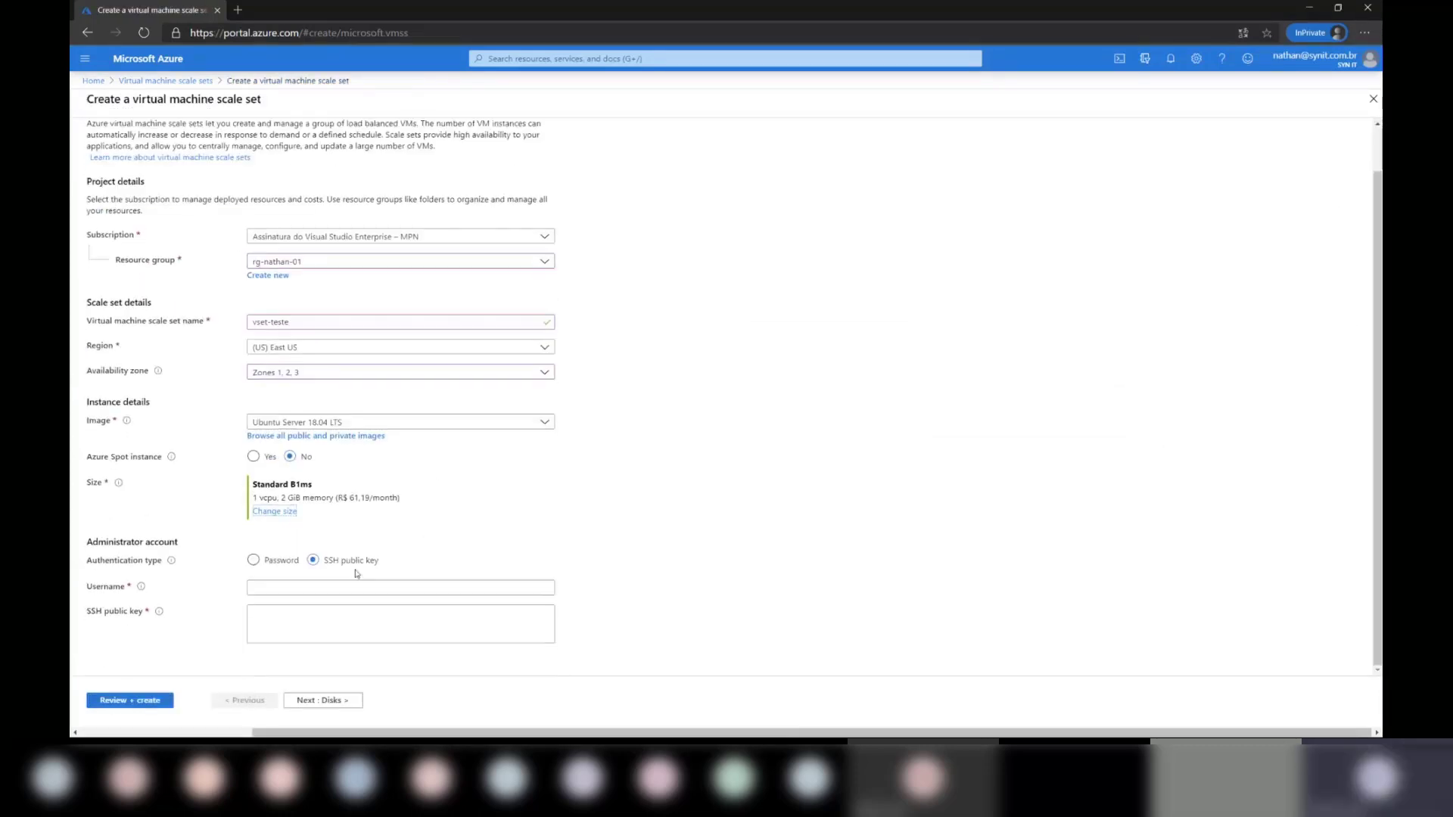
# Step: Use password authentication and enter the admin username, password and confirmation
pyautogui.click(282, 561)
pyautogui.write('nathan')
pyautogui.press('Tab')
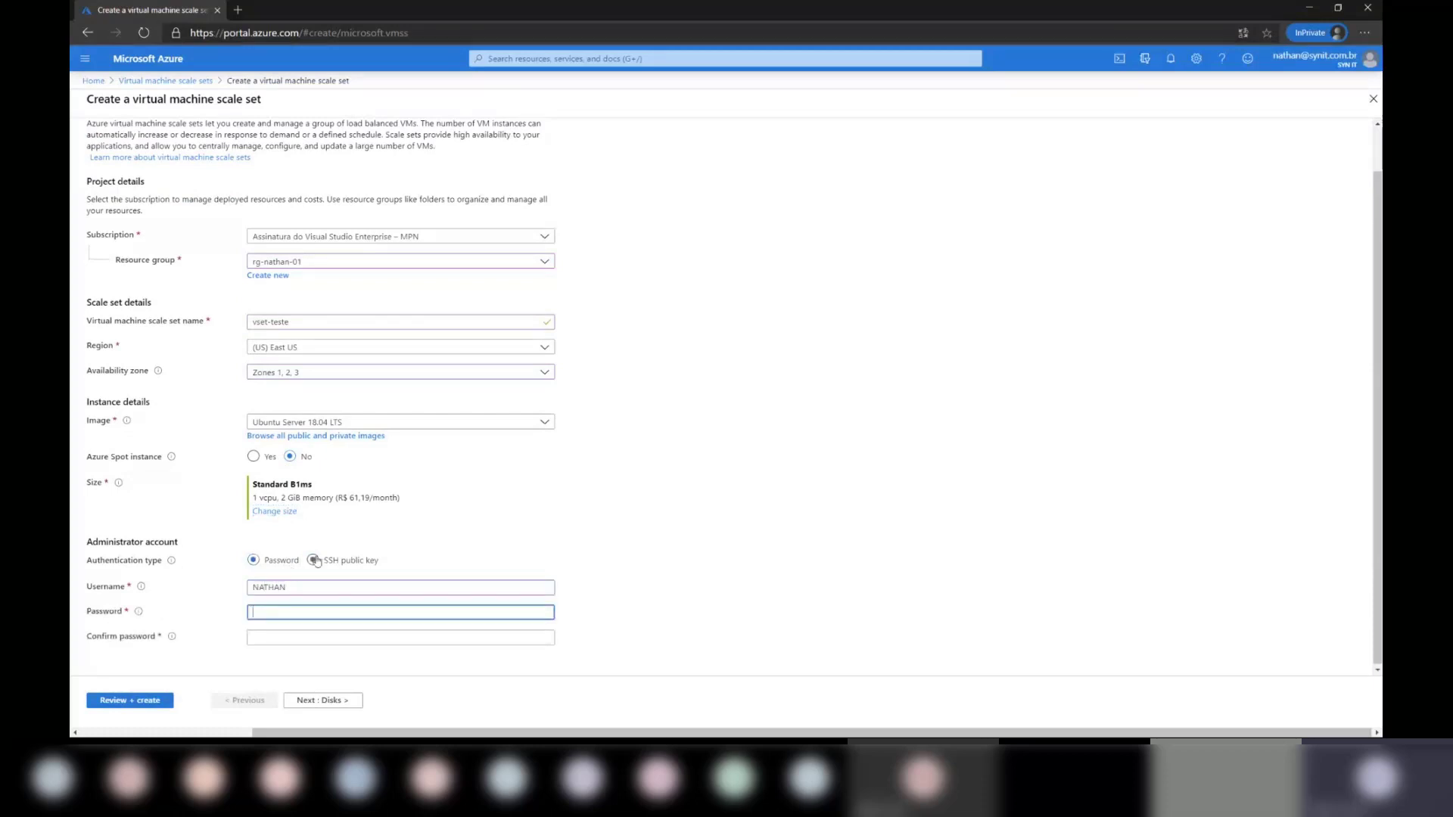
pyautogui.hotkey('shift', 'Tab')
pyautogui.write('nathan')
pyautogui.press('Tab')
pyautogui.write('****')
pyautogui.press('Tab')
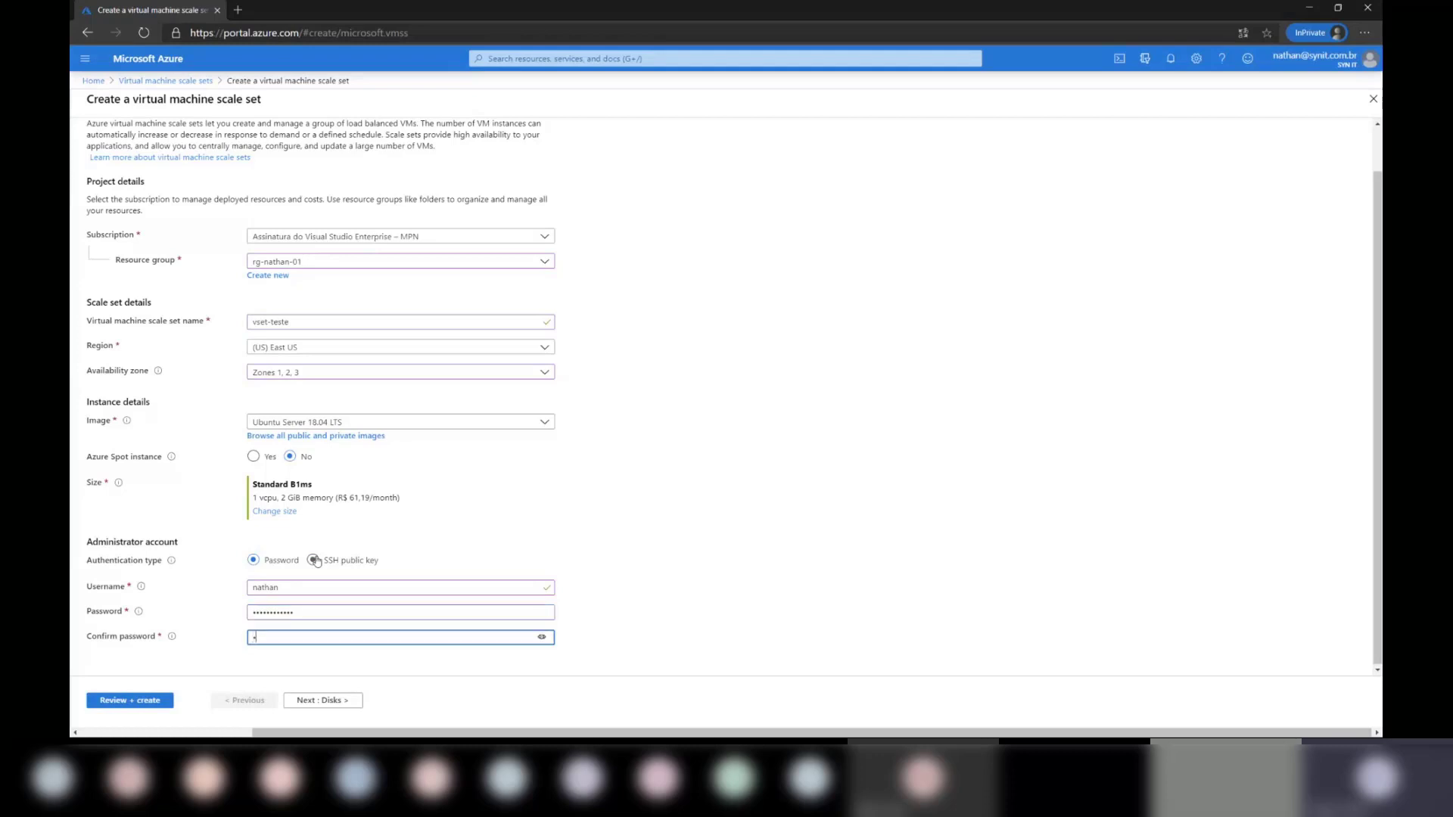
pyautogui.write('*****')
pyautogui.press('Tab')
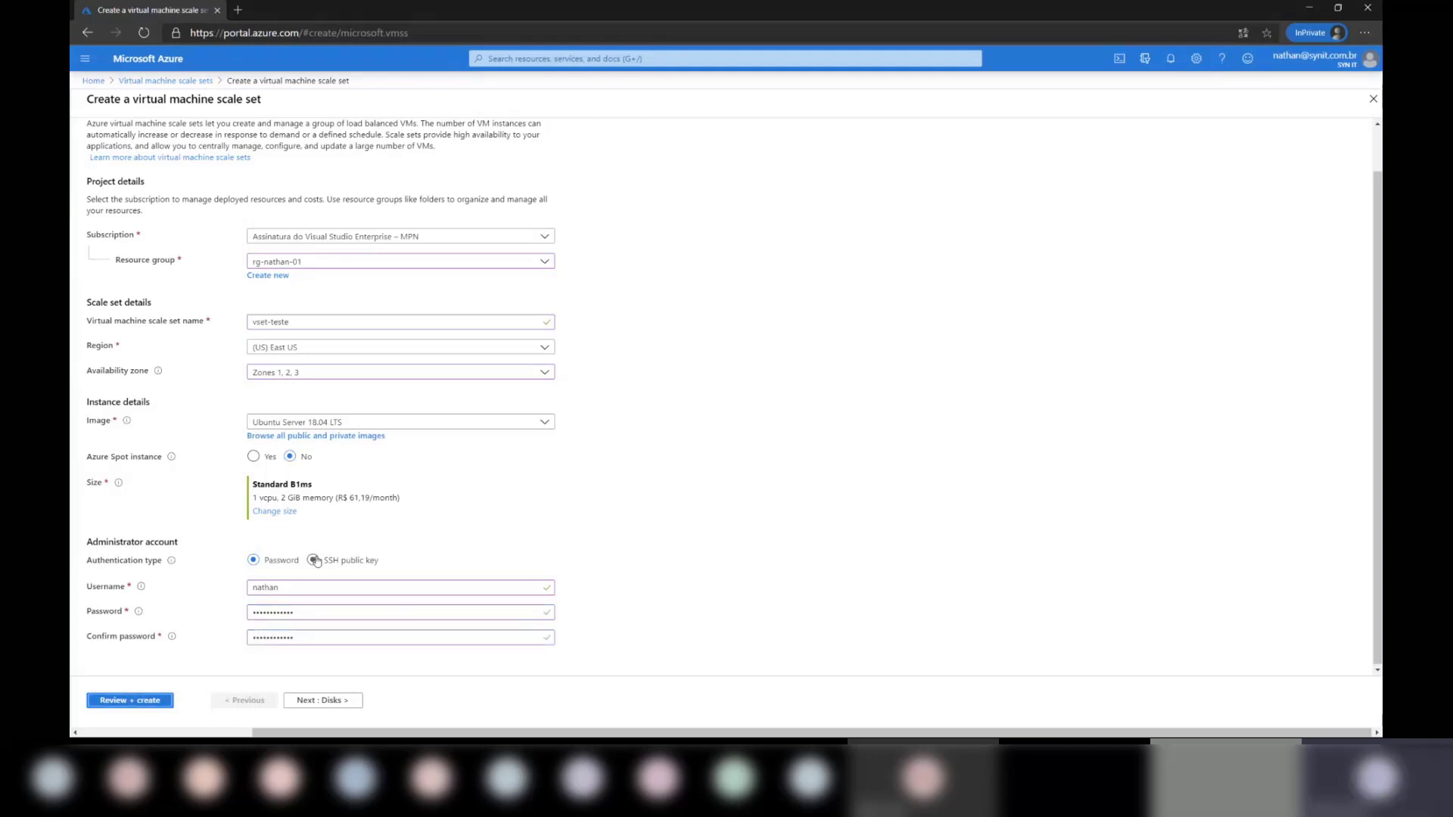
# Step: Open the browser of all public and private VM images
pyautogui.scroll(1, 353, 488)
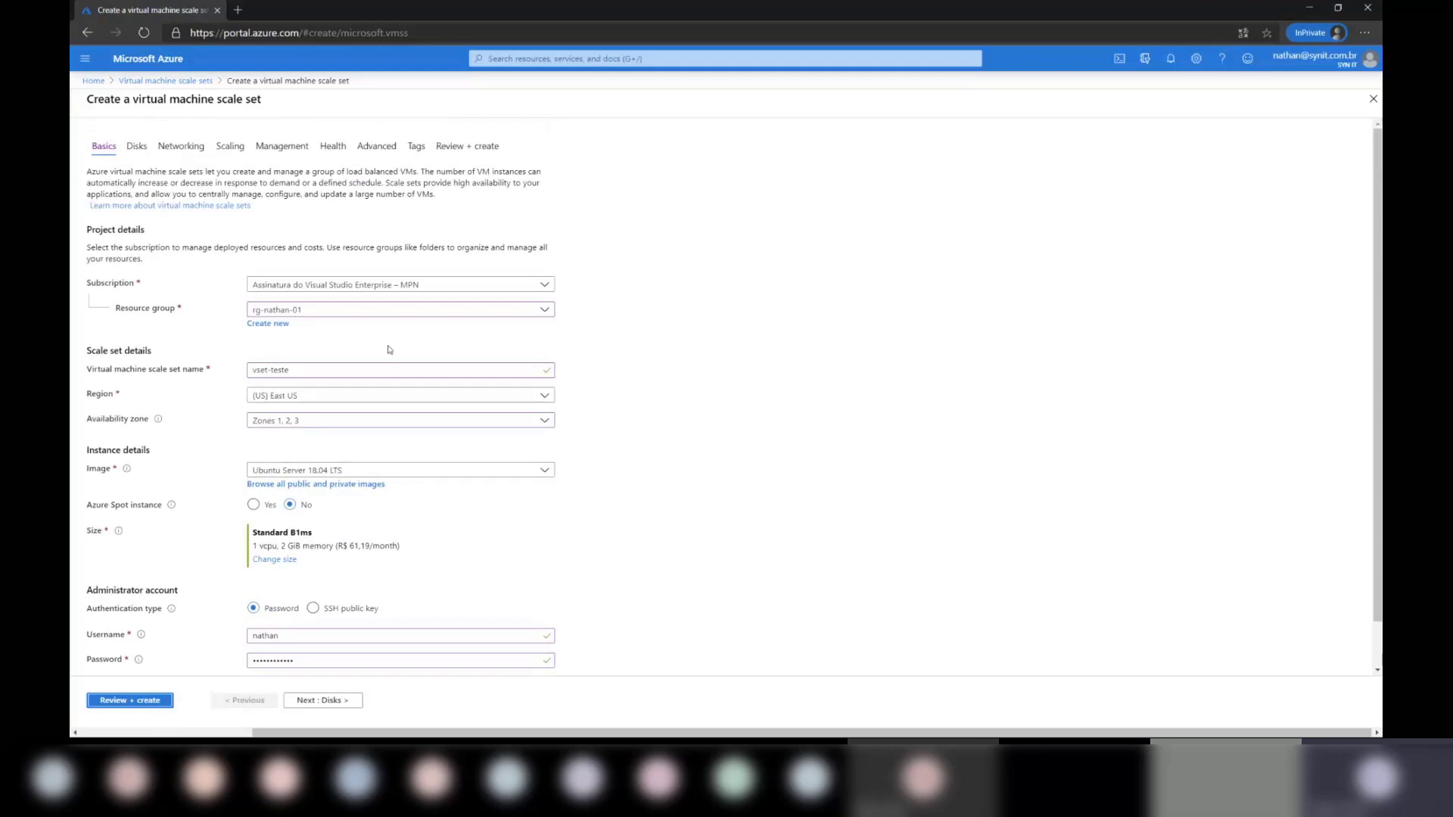
pyautogui.scroll(-1, 389, 347)
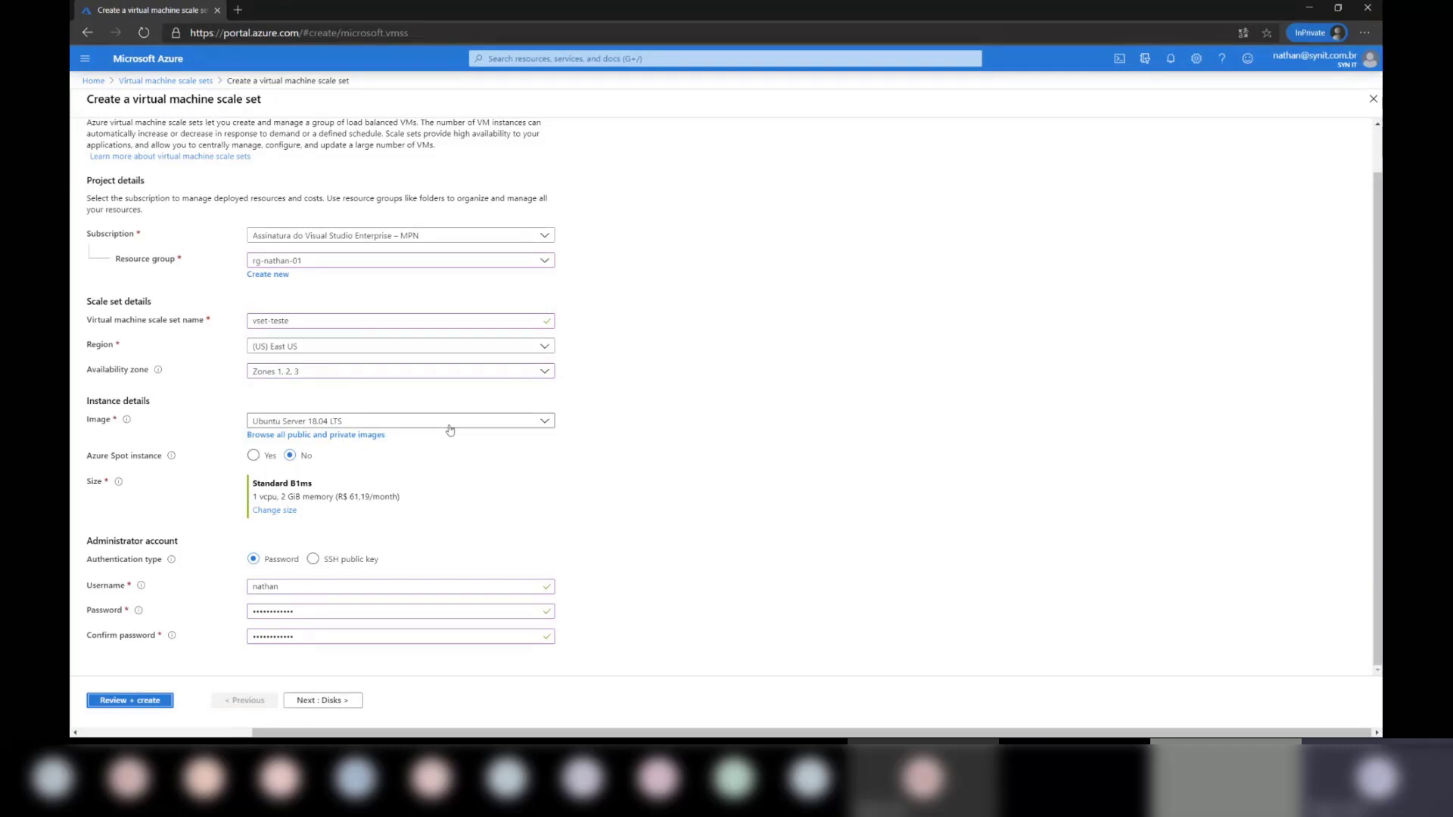
pyautogui.click(330, 436)
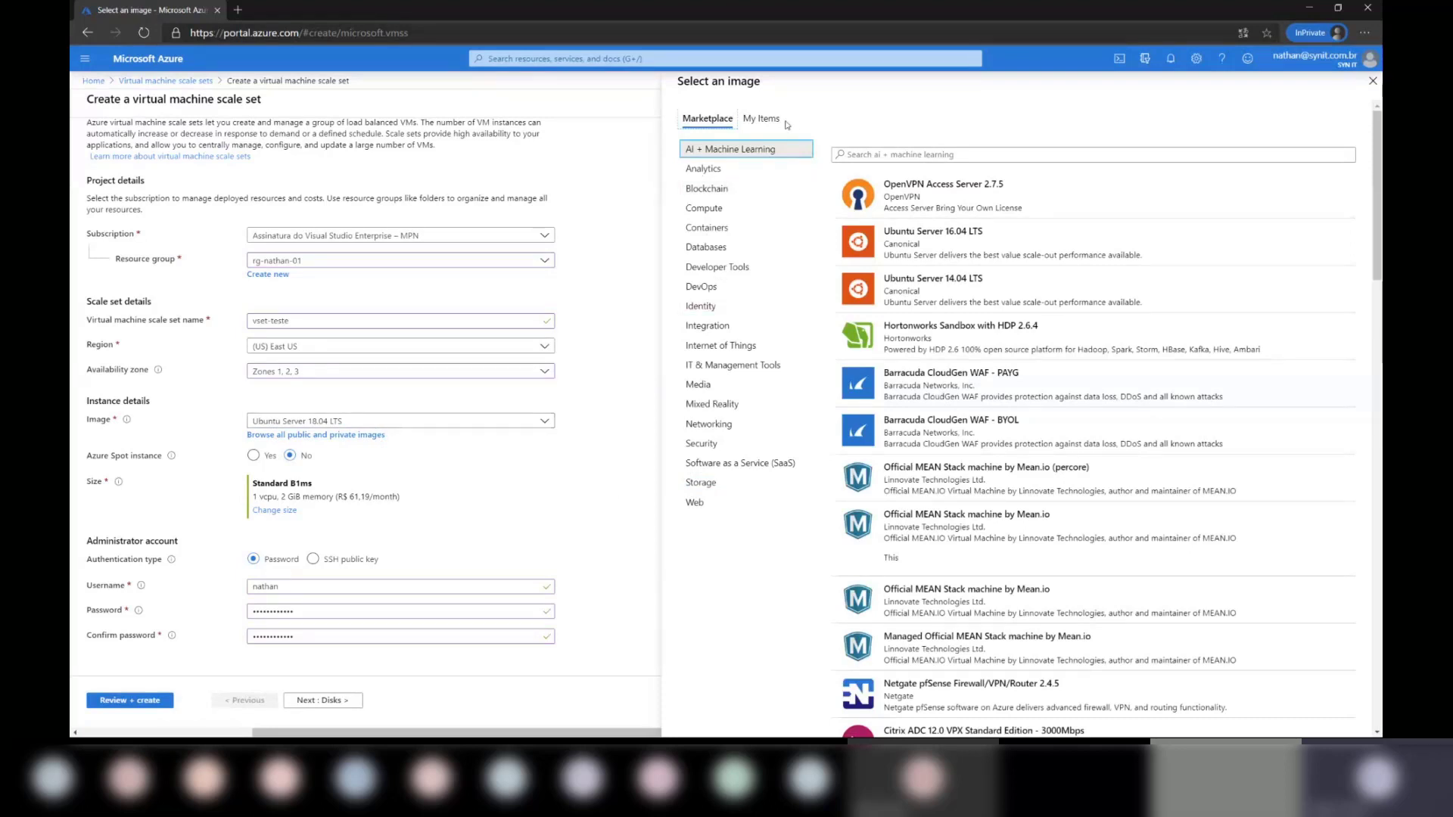
# Step: Check My Items for custom images, close the picker and proceed to the Disks step
pyautogui.click(762, 119)
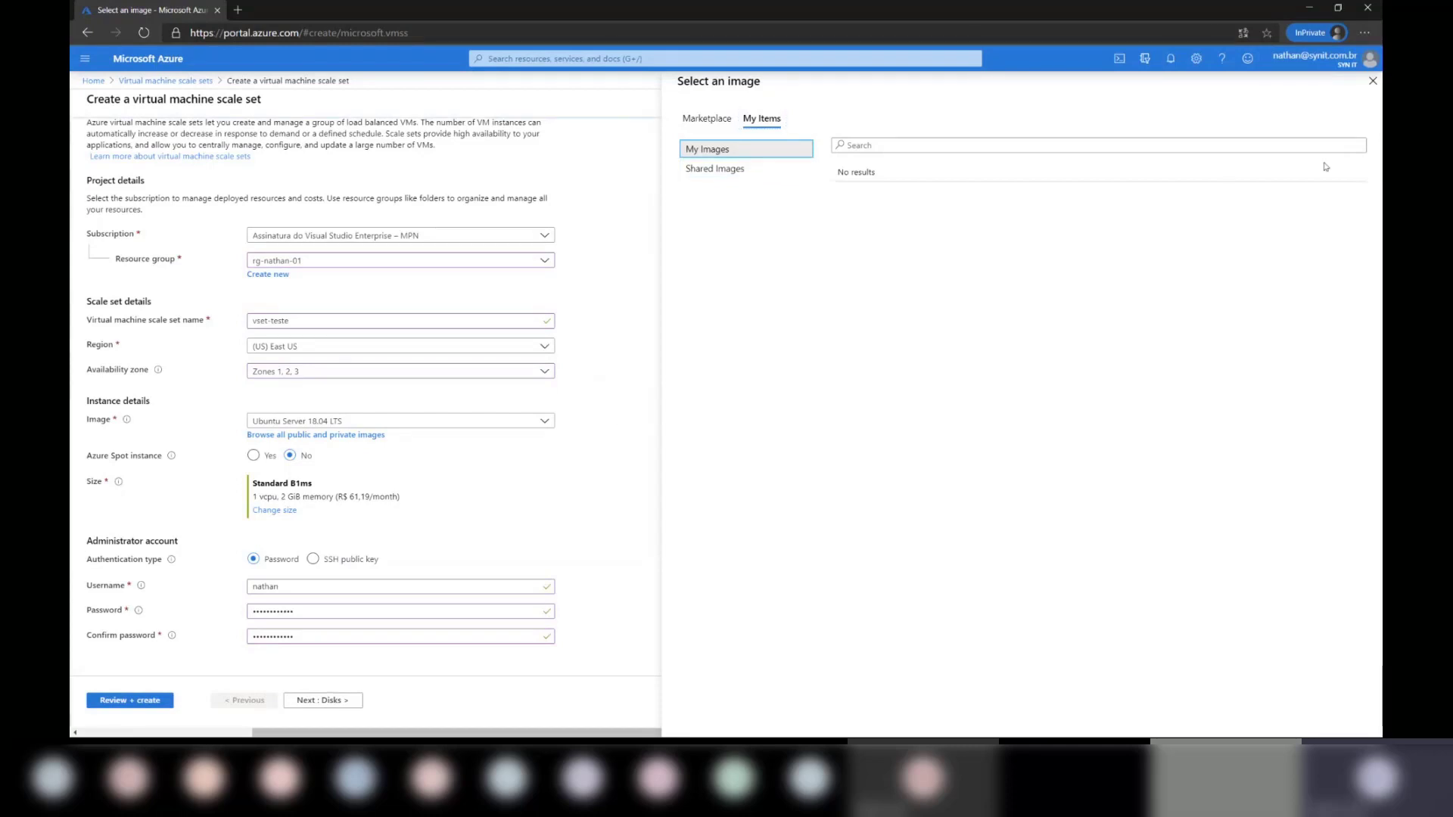
pyautogui.press('Escape')
pyautogui.click(323, 700)
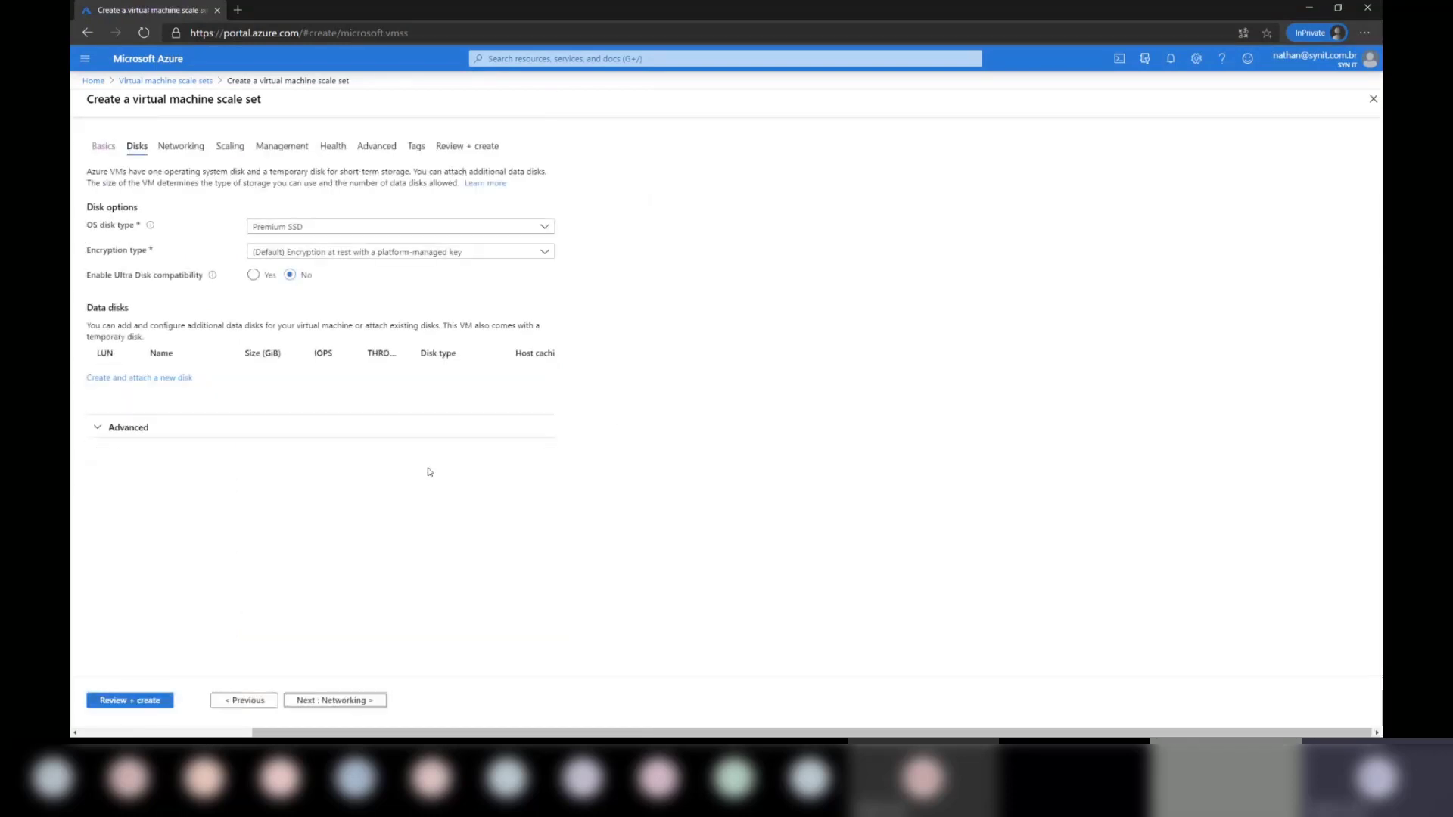
# Step: Set the OS disk type to Standard SSD and continue to Networking
pyautogui.click(325, 227)
pyautogui.click(308, 262)
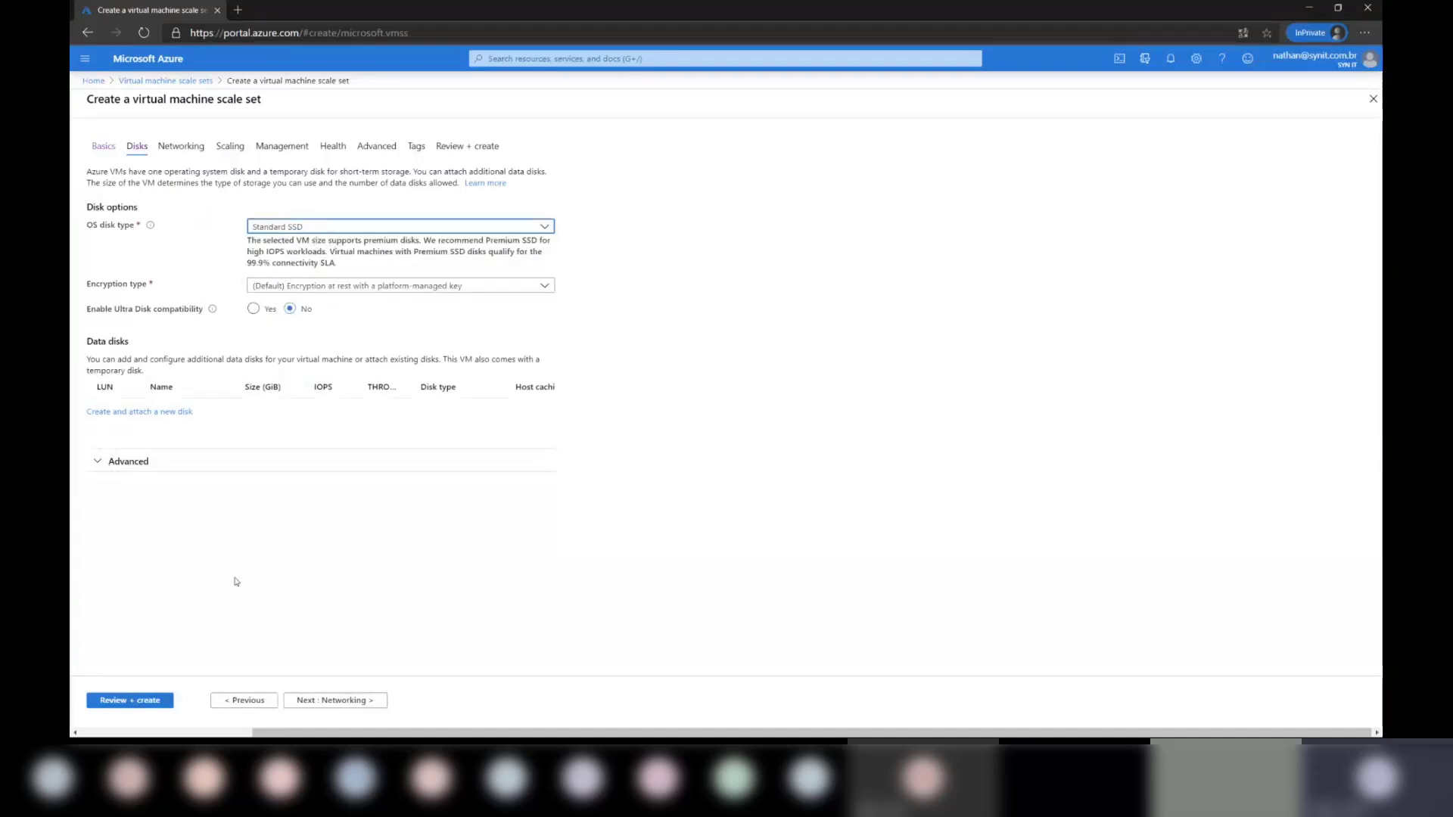
pyautogui.click(326, 701)
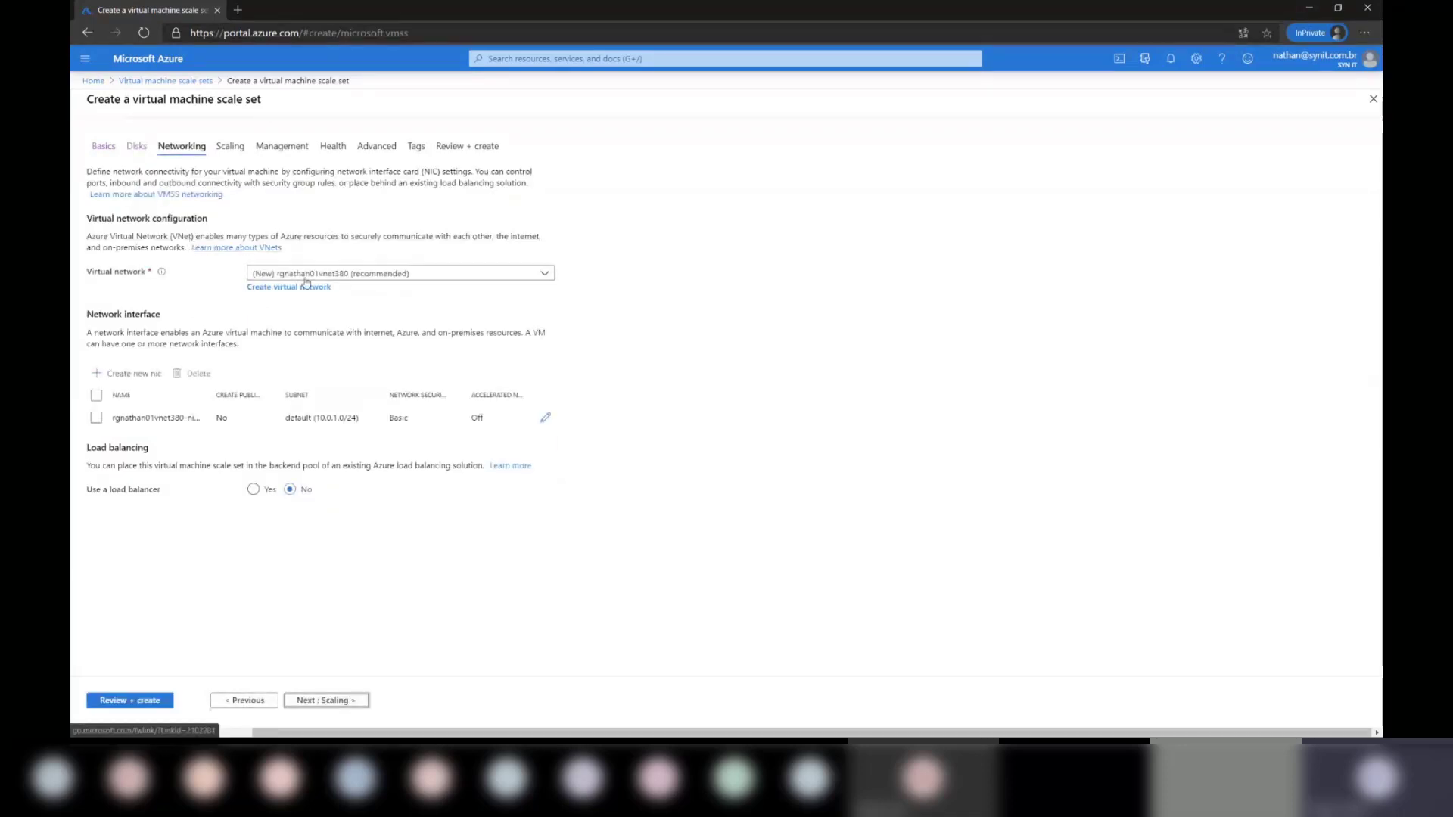
# Step: Keep the recommended new virtual network and select the network interface row
pyautogui.click(548, 274)
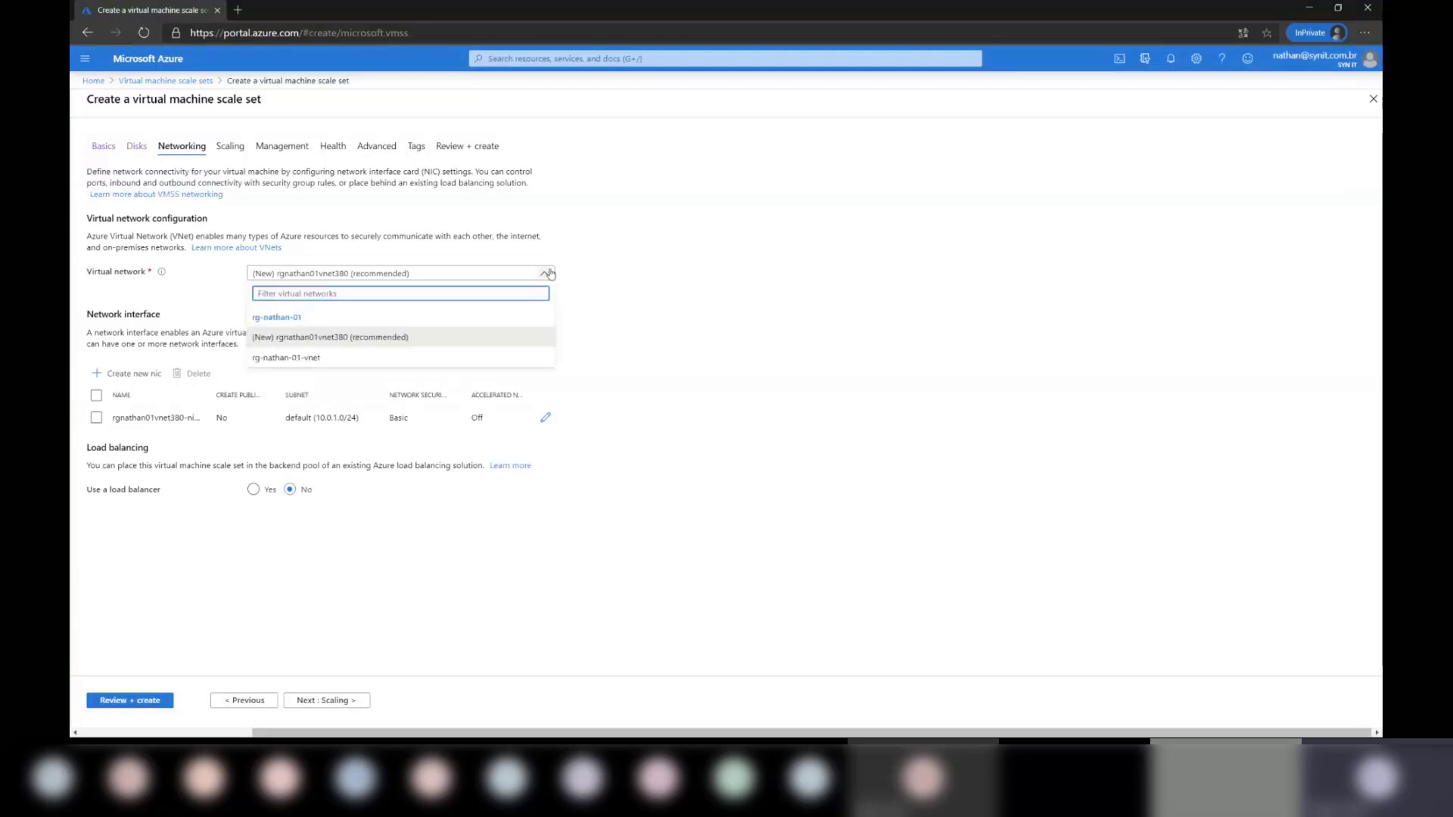
pyautogui.click(549, 274)
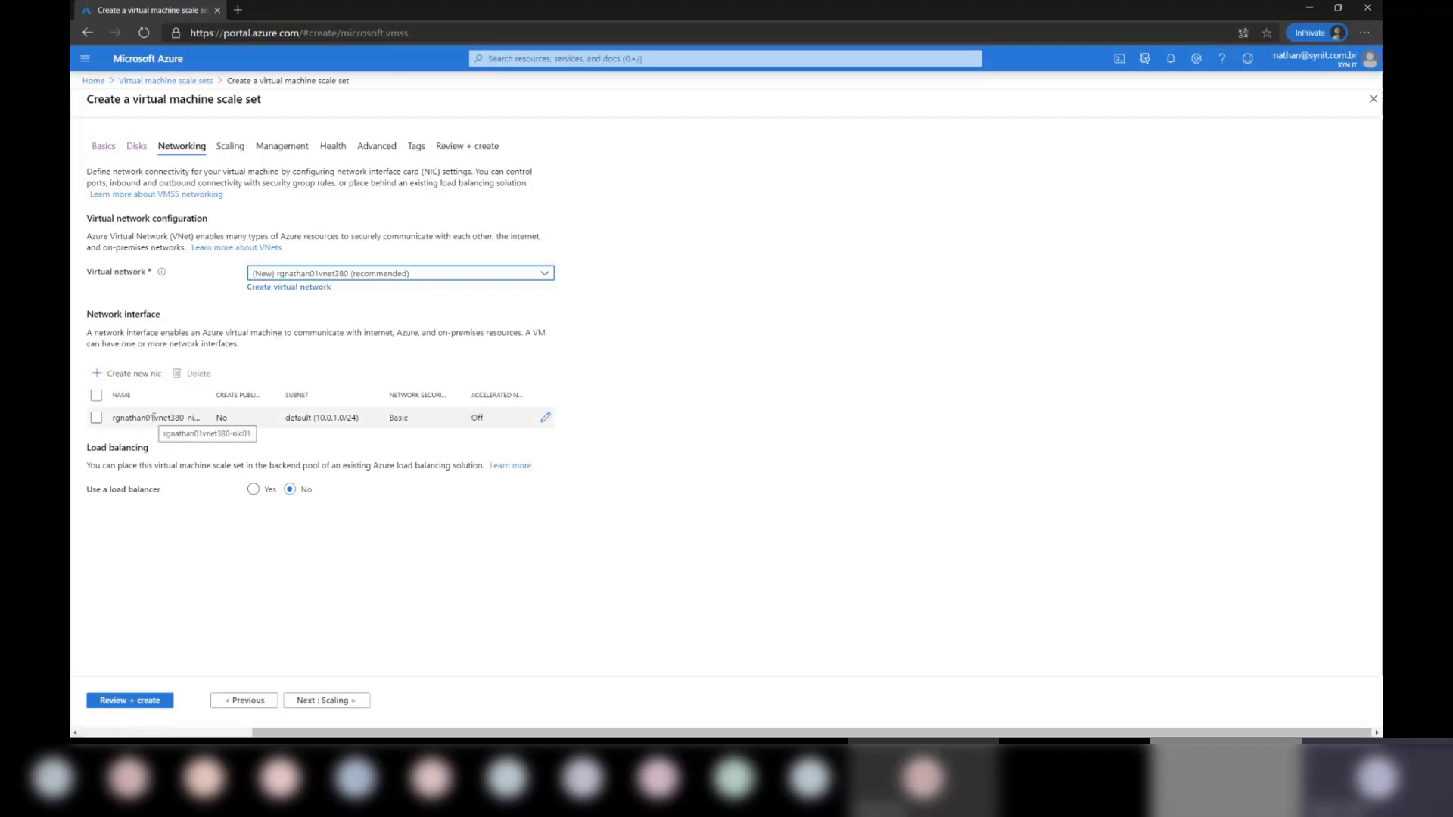
pyautogui.click(98, 420)
pyautogui.click(96, 418)
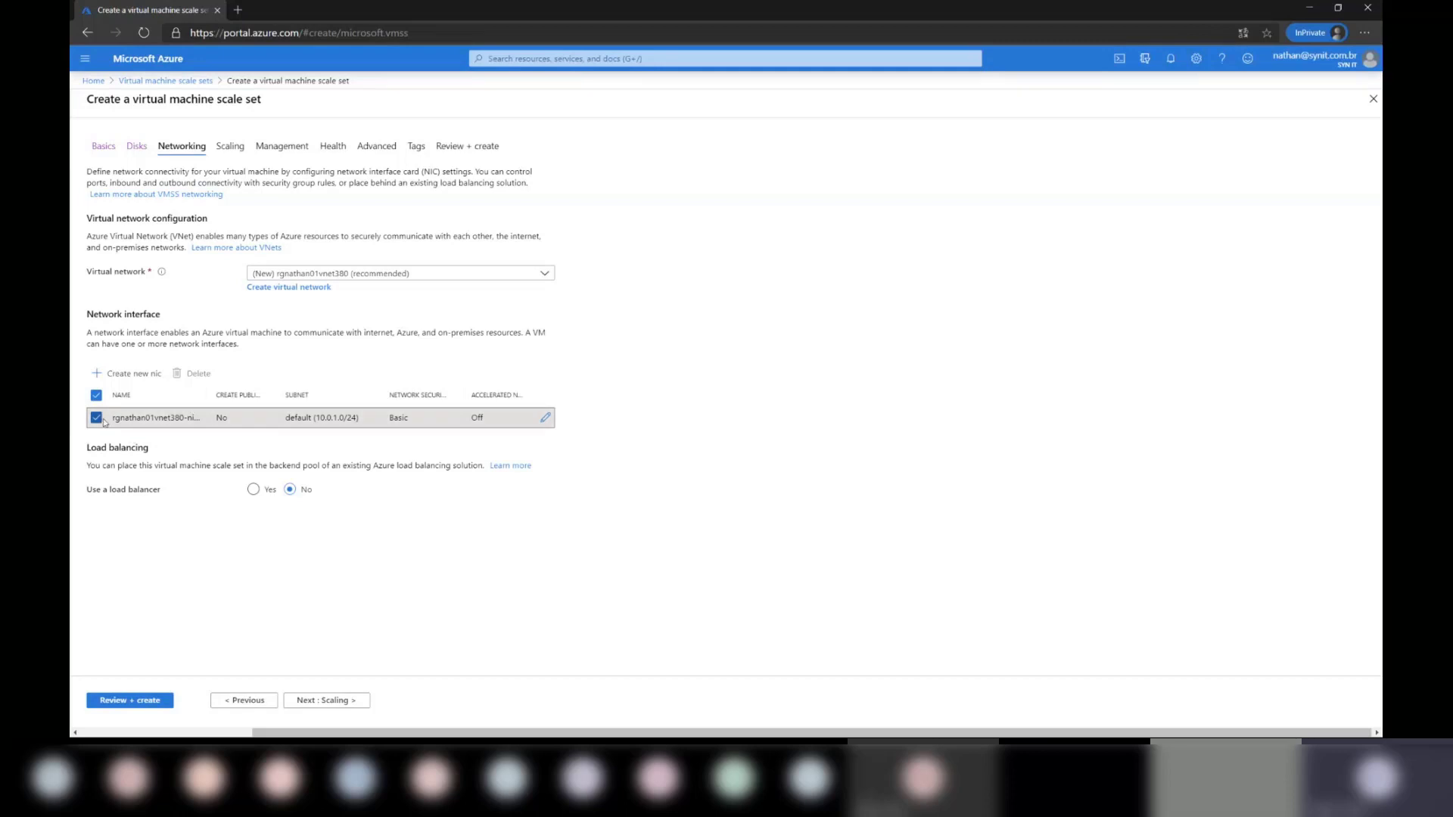
# Step: Use an Azure load balancer, new vset-teste-lb with backend pool bepool, then go to Scaling
pyautogui.click(254, 490)
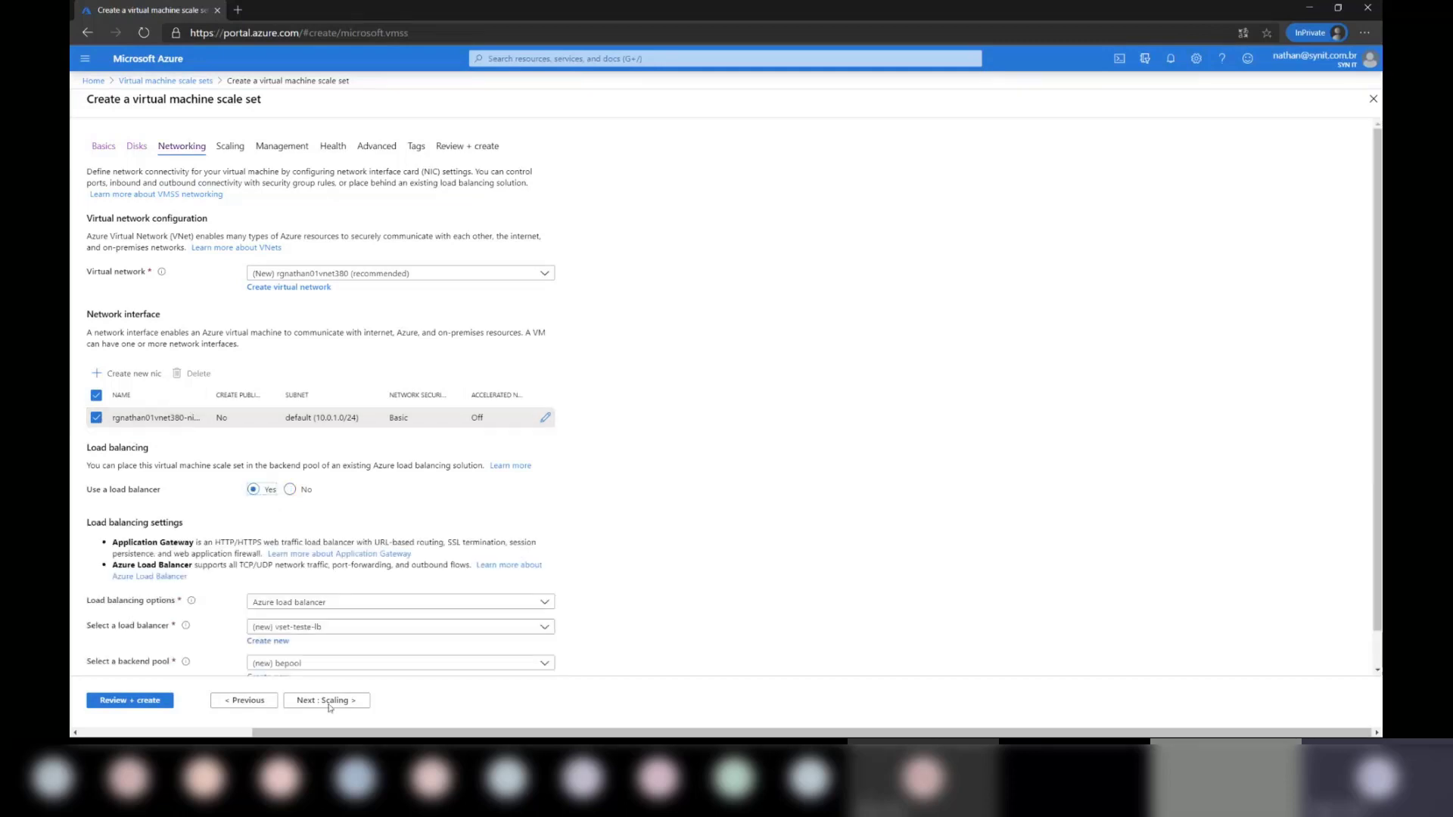
pyautogui.scroll(-1, 625, 573)
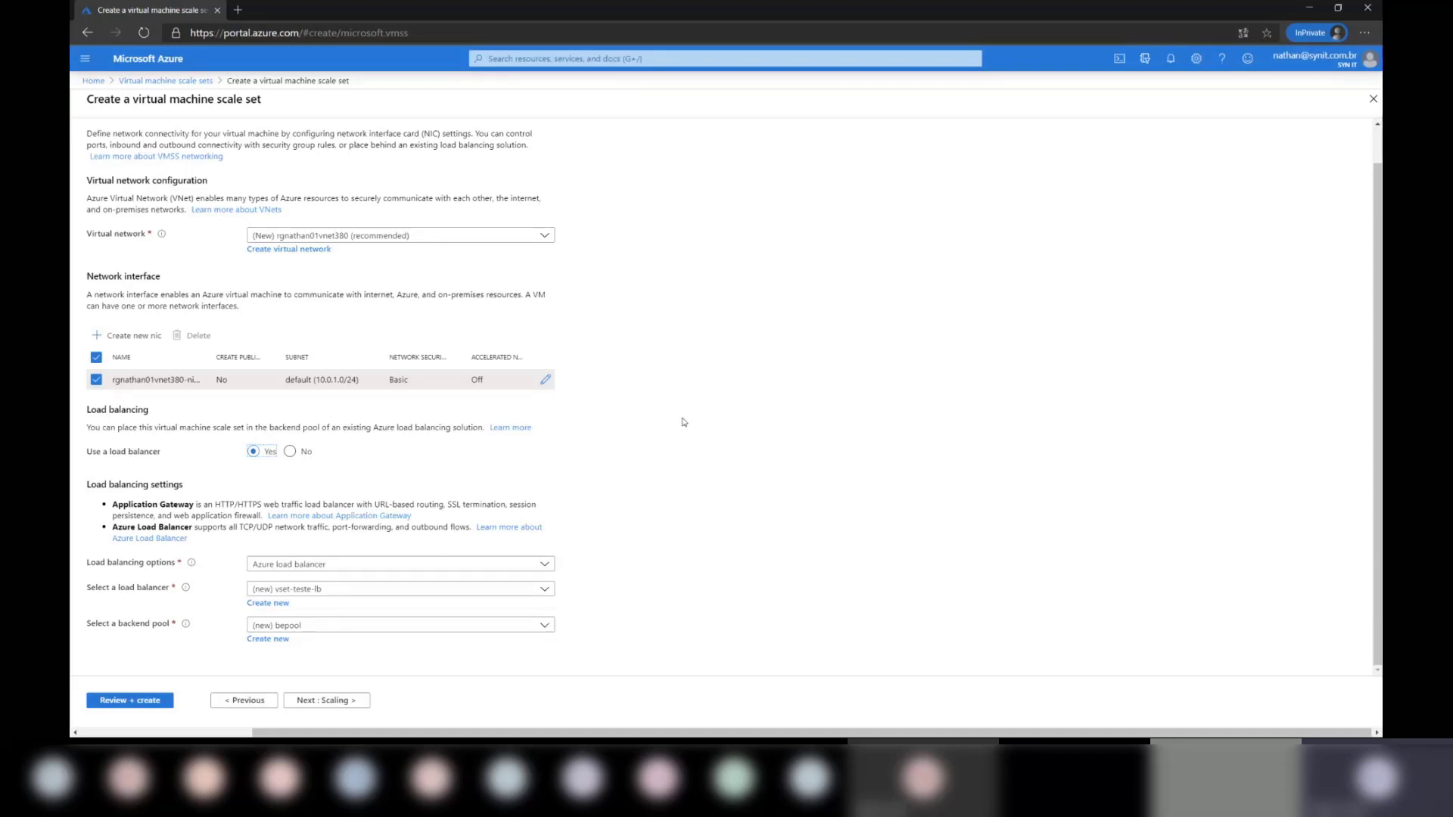
pyautogui.click(330, 568)
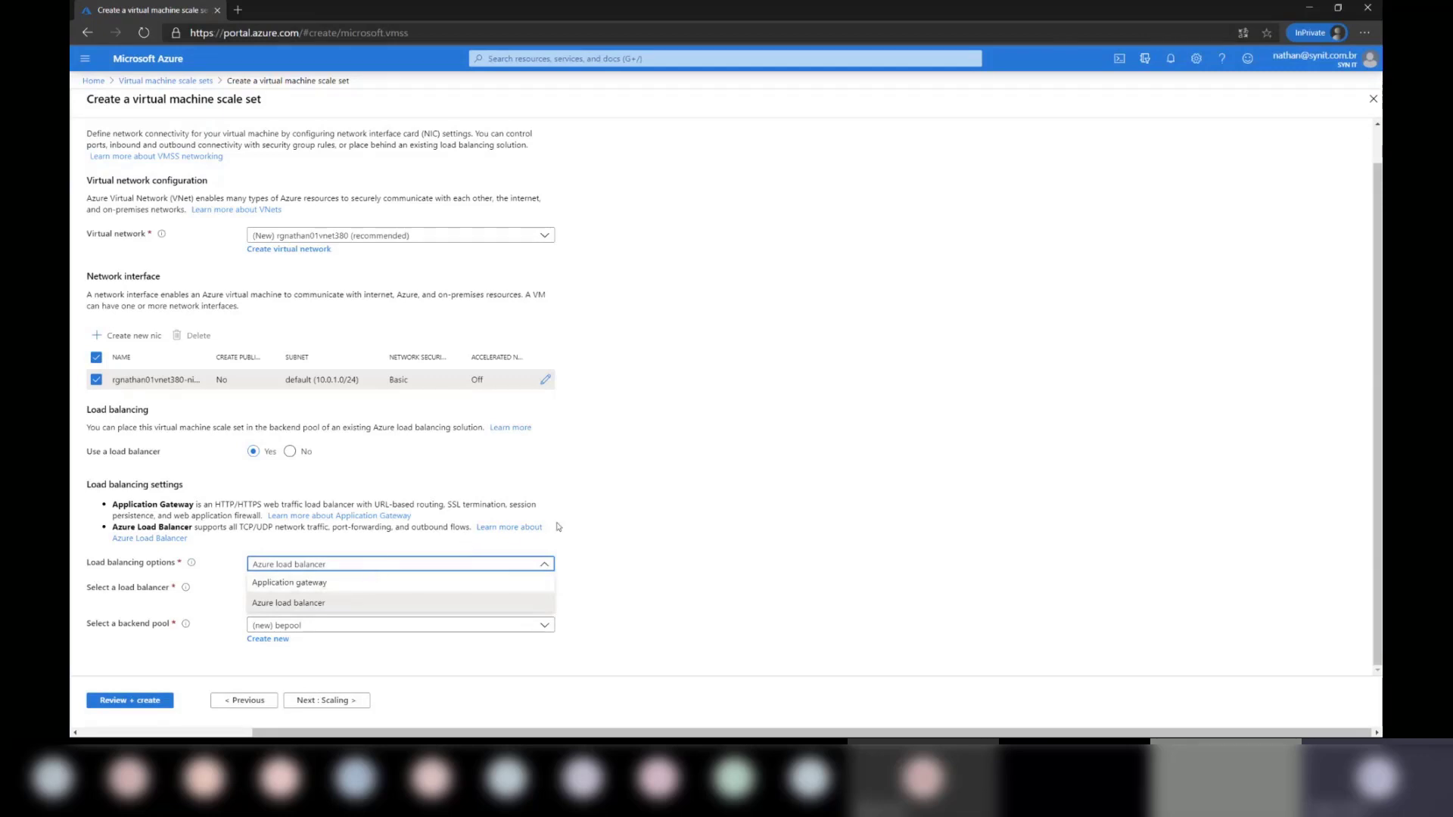
pyautogui.click(605, 521)
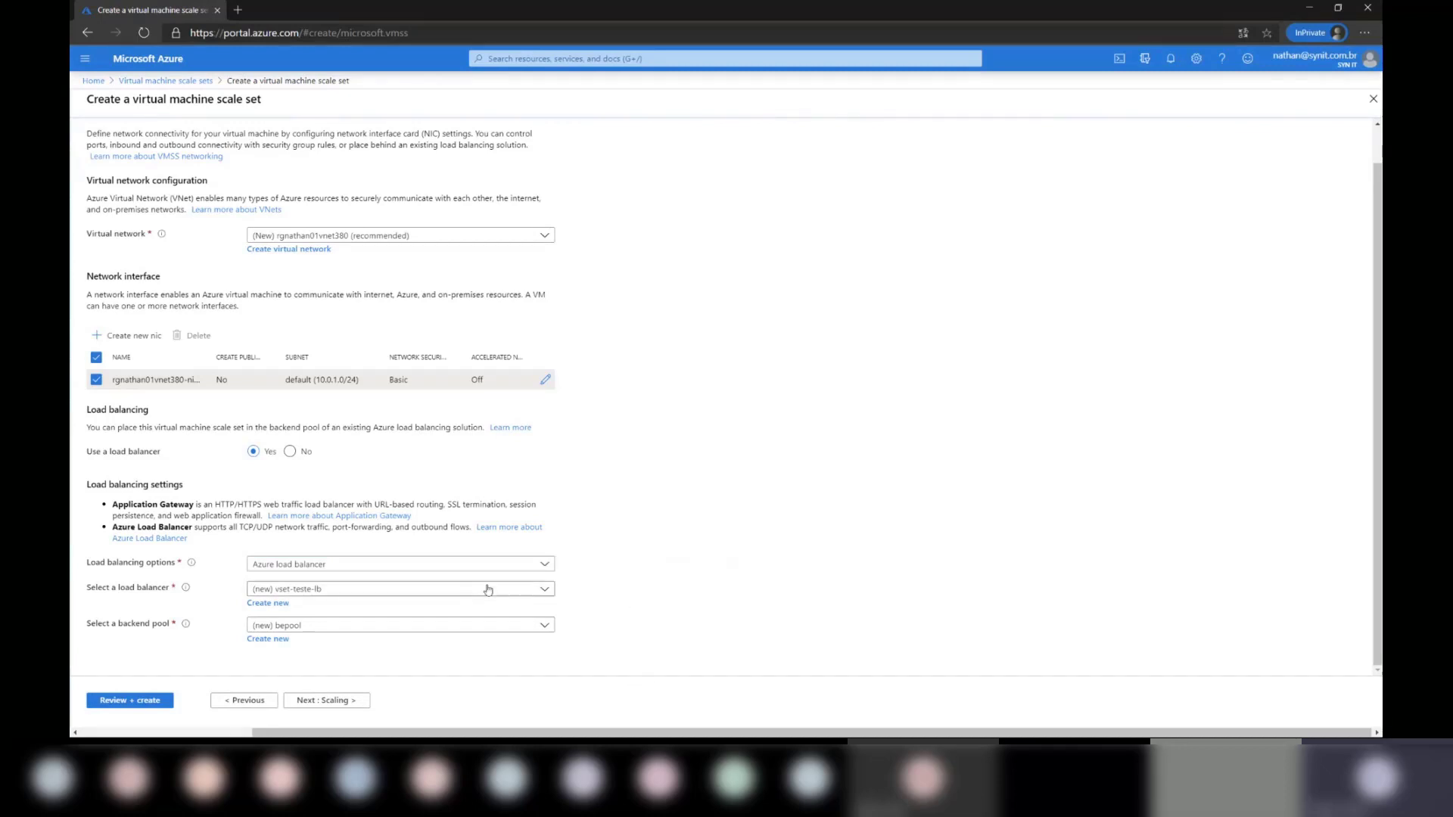
pyautogui.click(409, 589)
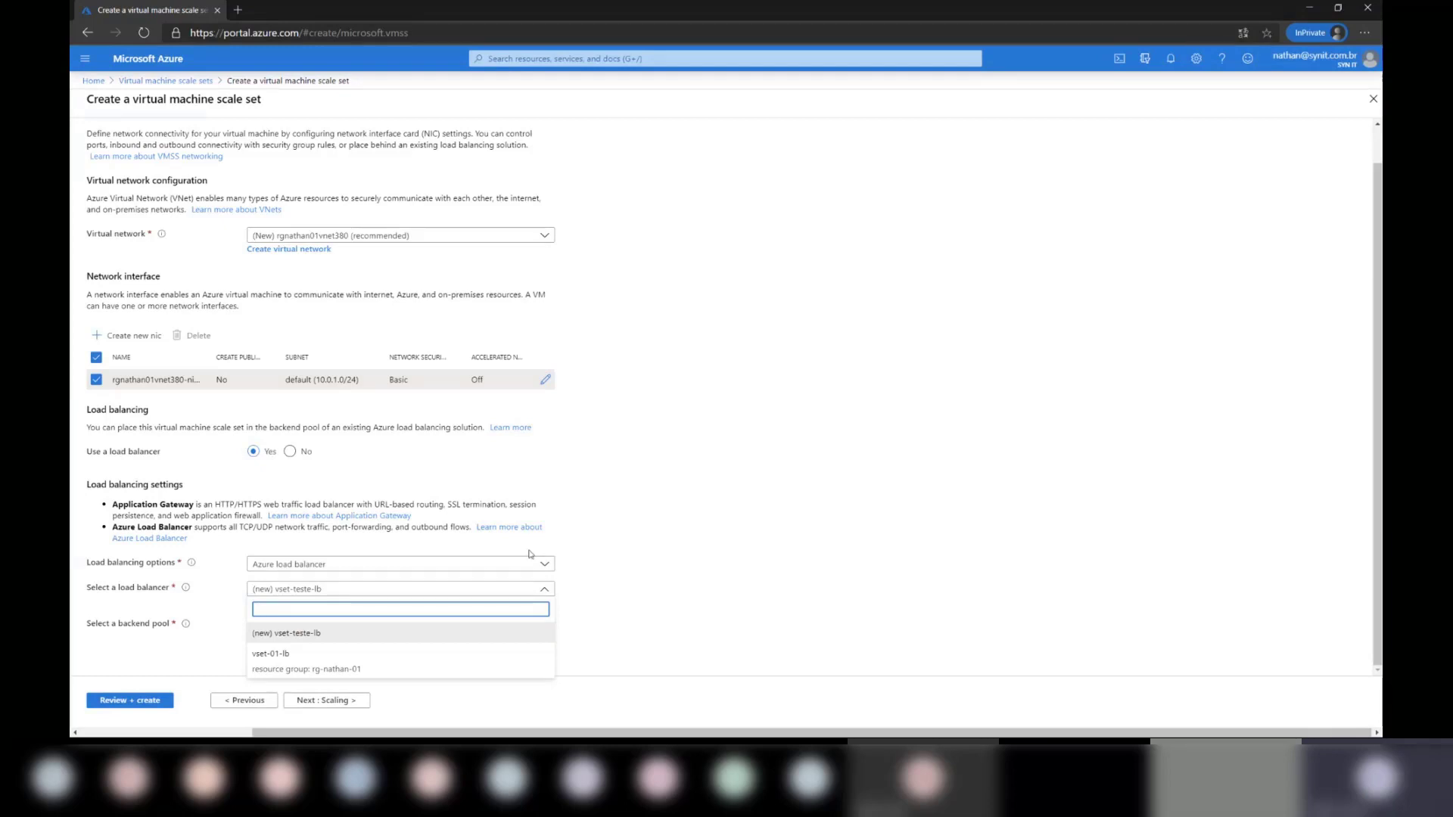
pyautogui.click(399, 591)
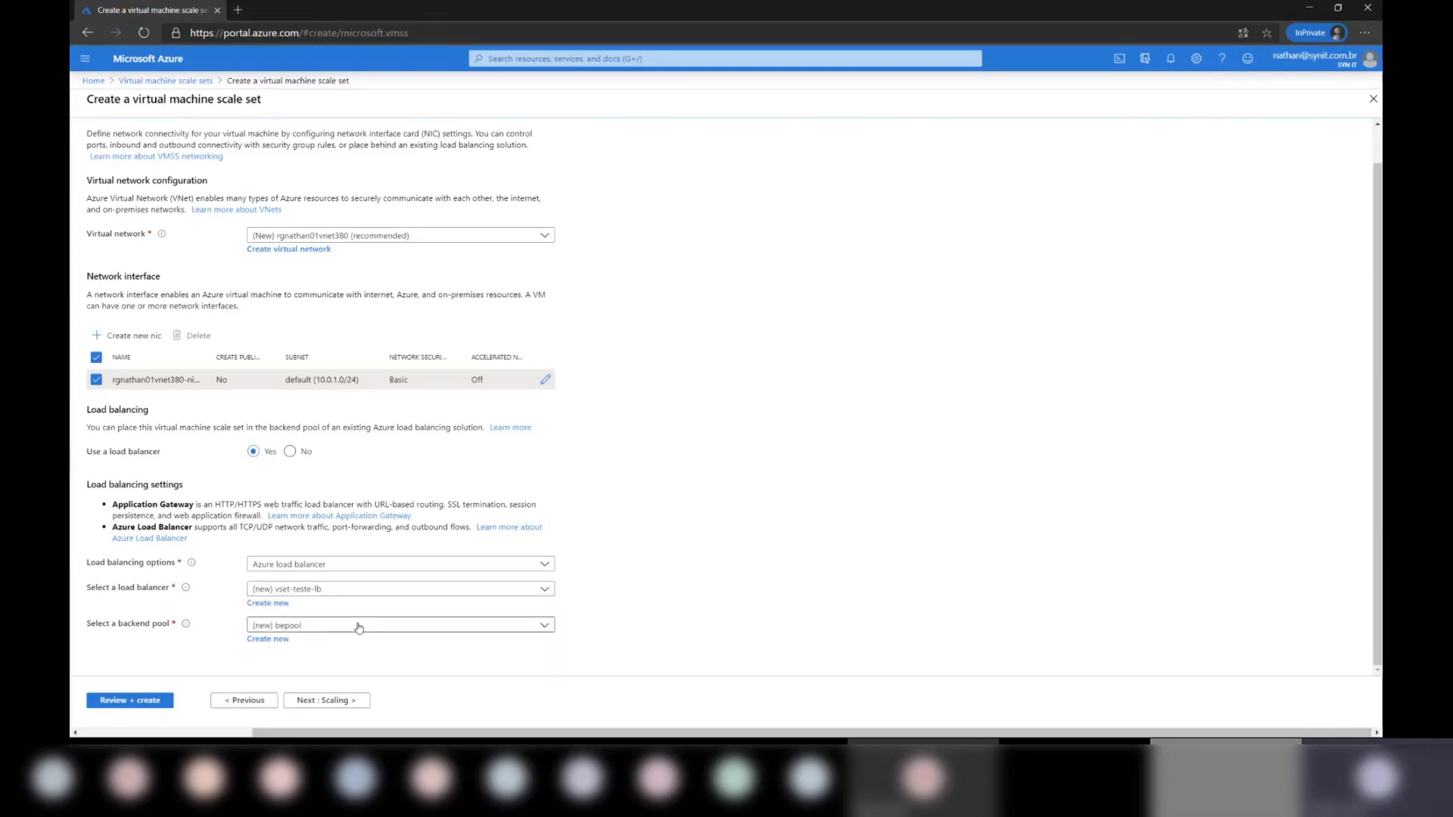
pyautogui.click(276, 627)
pyautogui.click(304, 640)
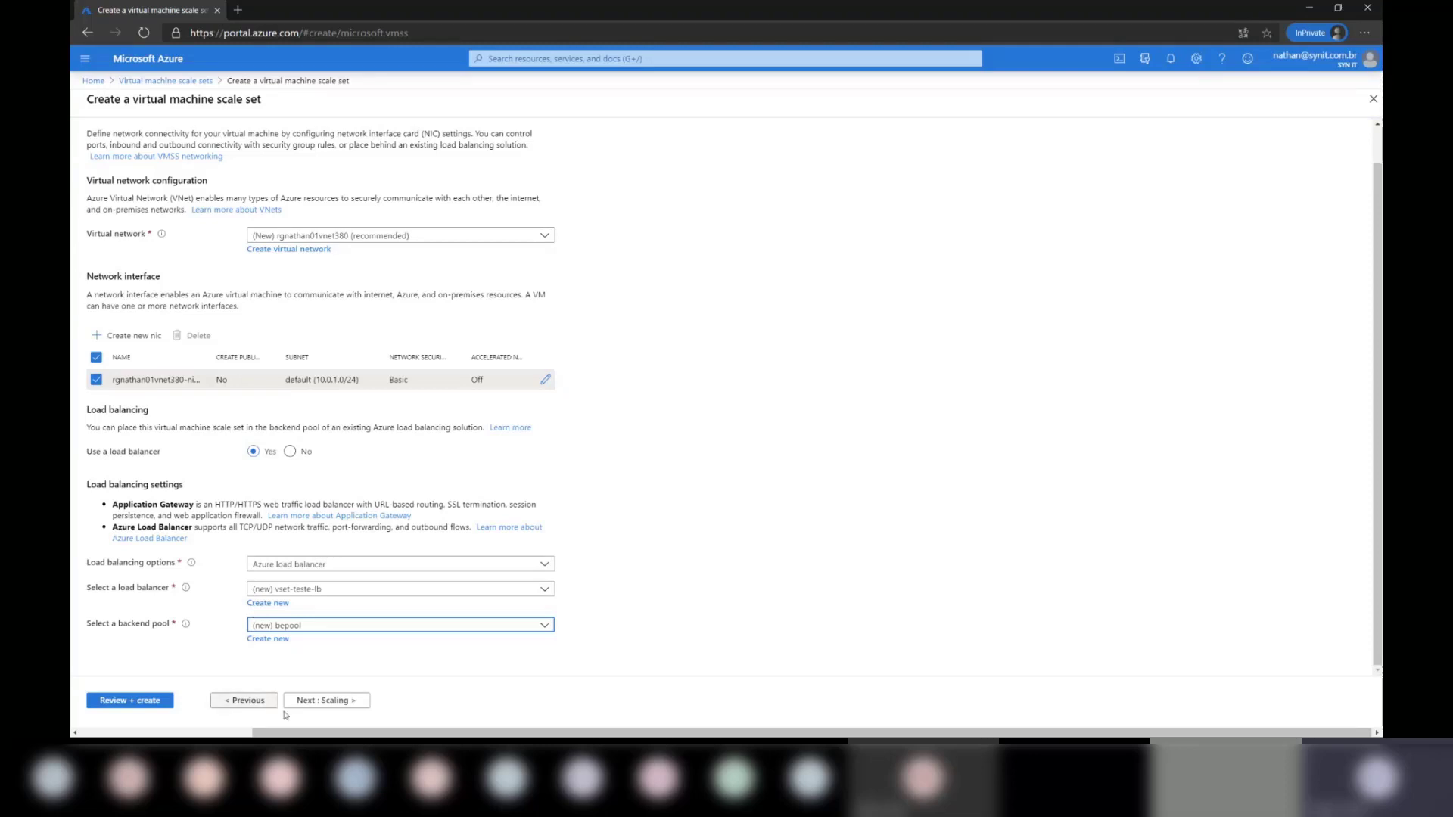
pyautogui.click(318, 701)
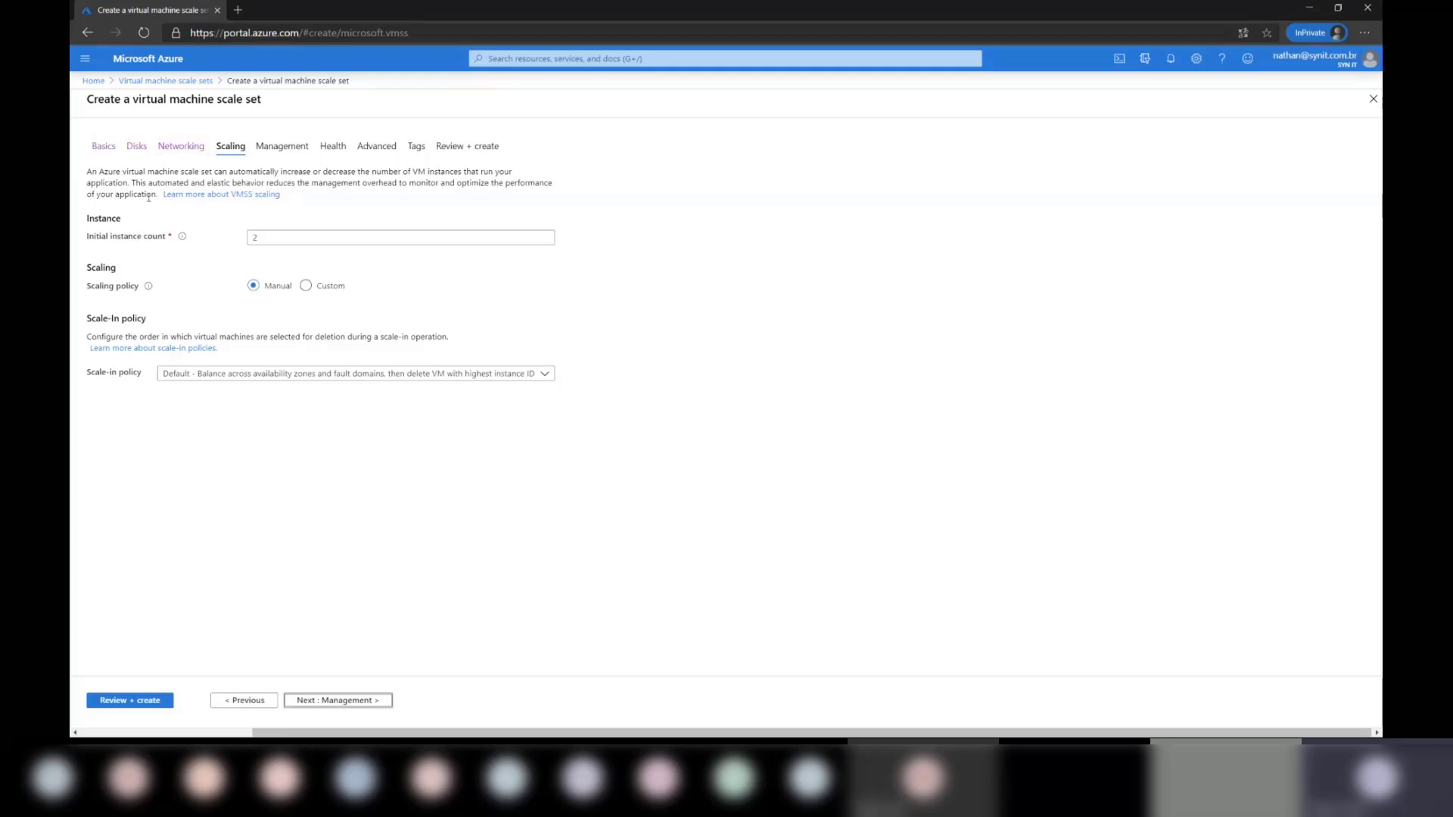
# Step: Set the initial instance count to 1 and choose the Custom scaling policy
pyautogui.moveTo(181, 238)
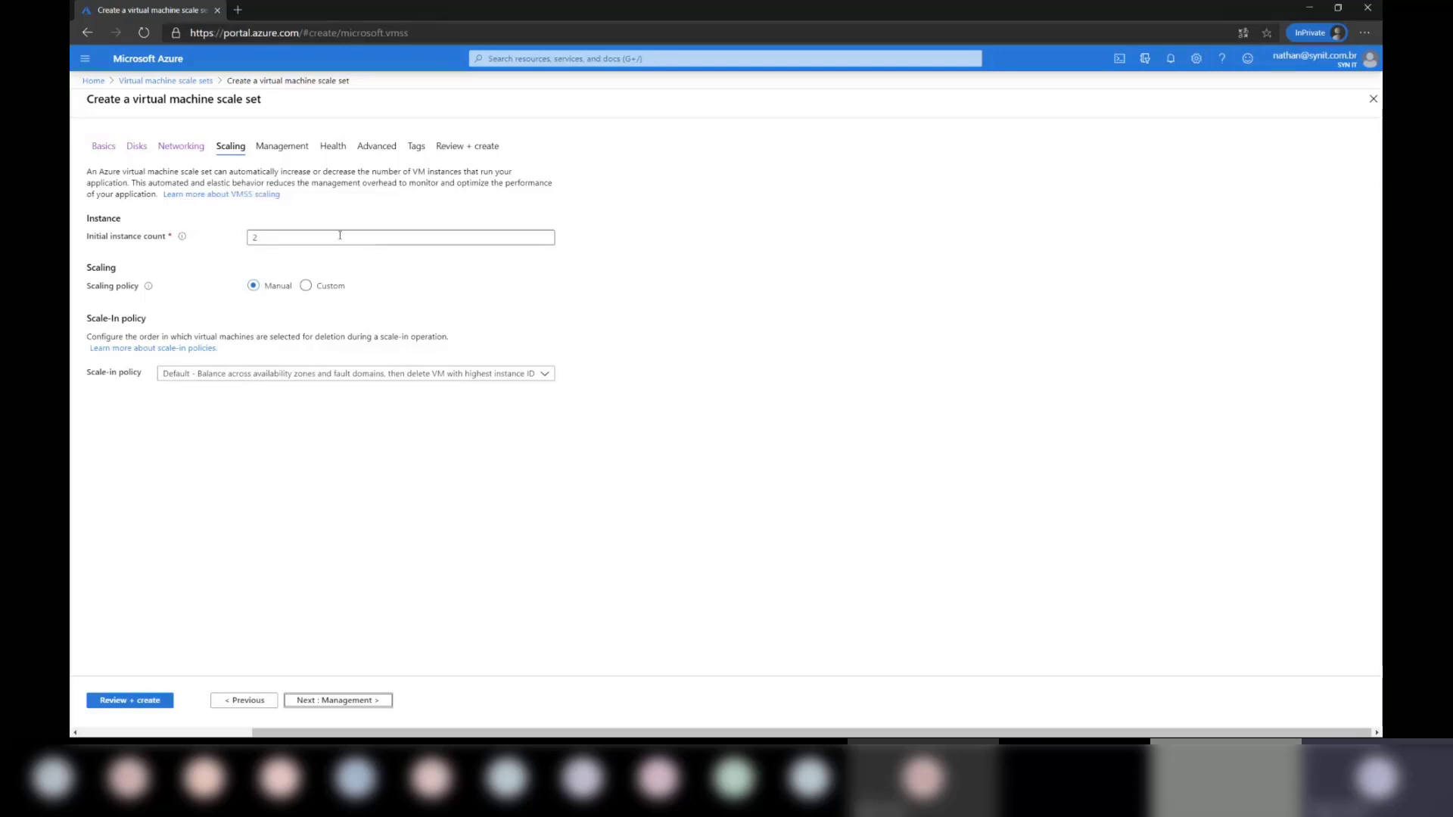
pyautogui.doubleClick(284, 239)
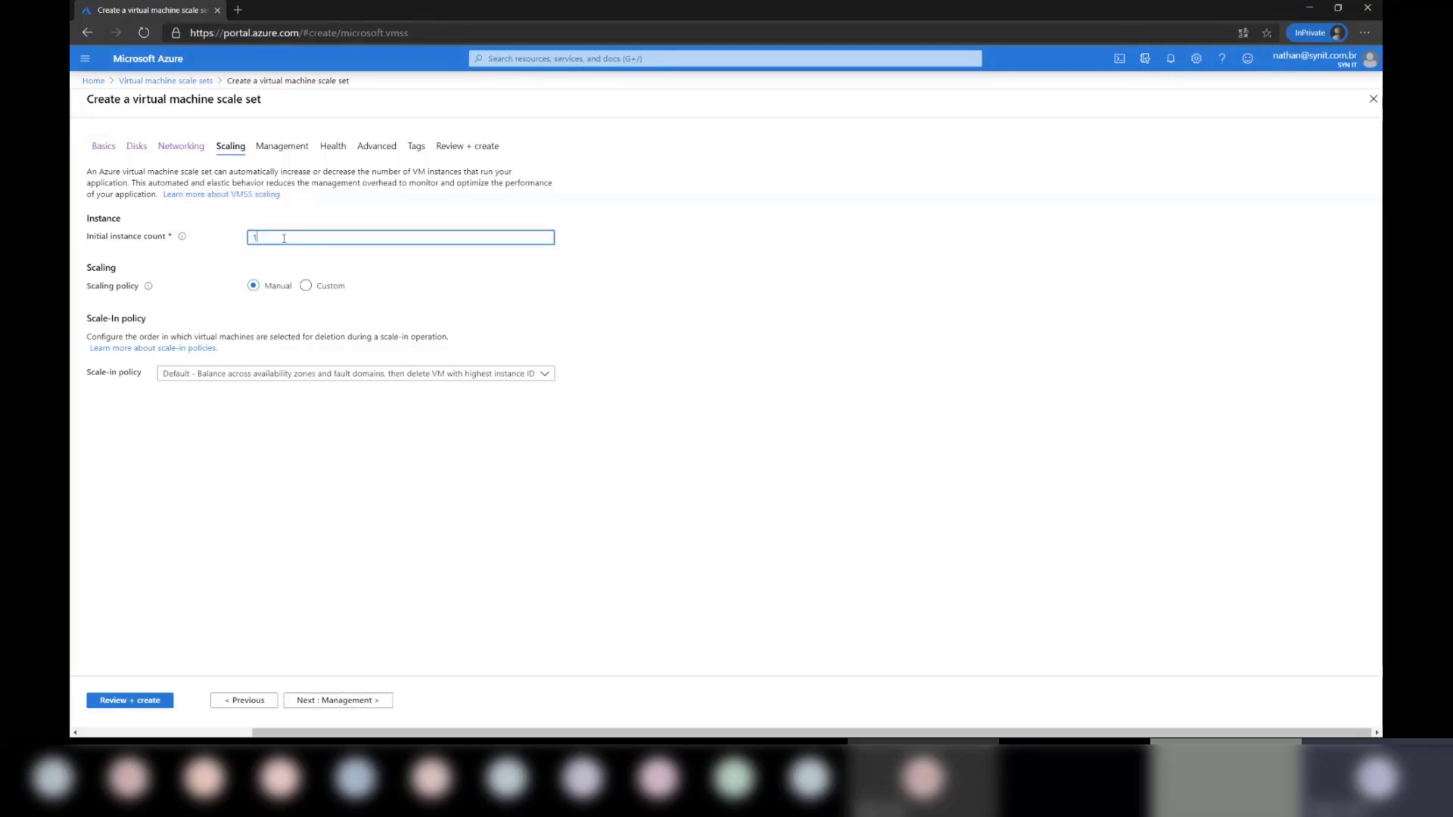
pyautogui.press('Tab')
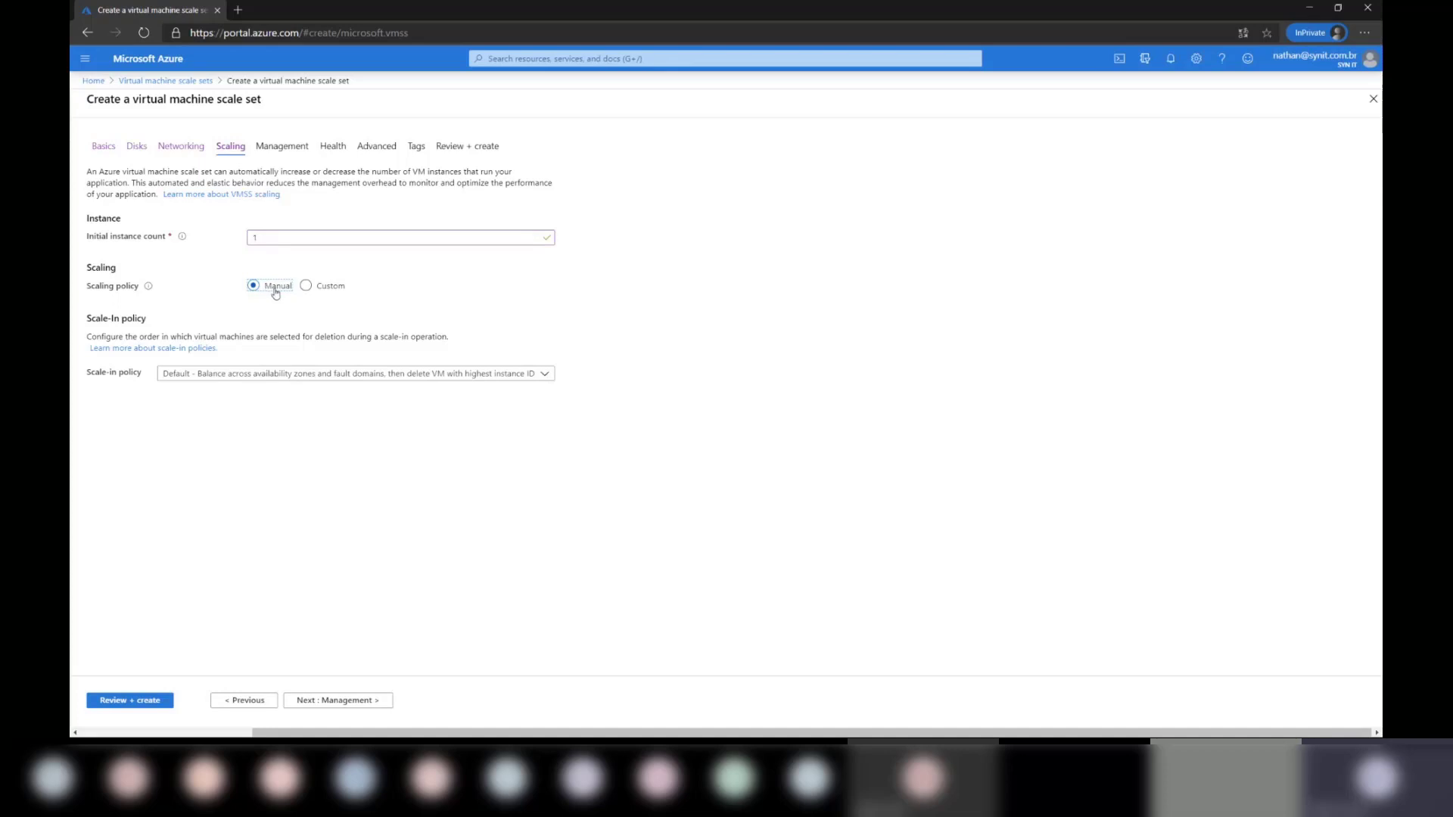
pyautogui.click(306, 286)
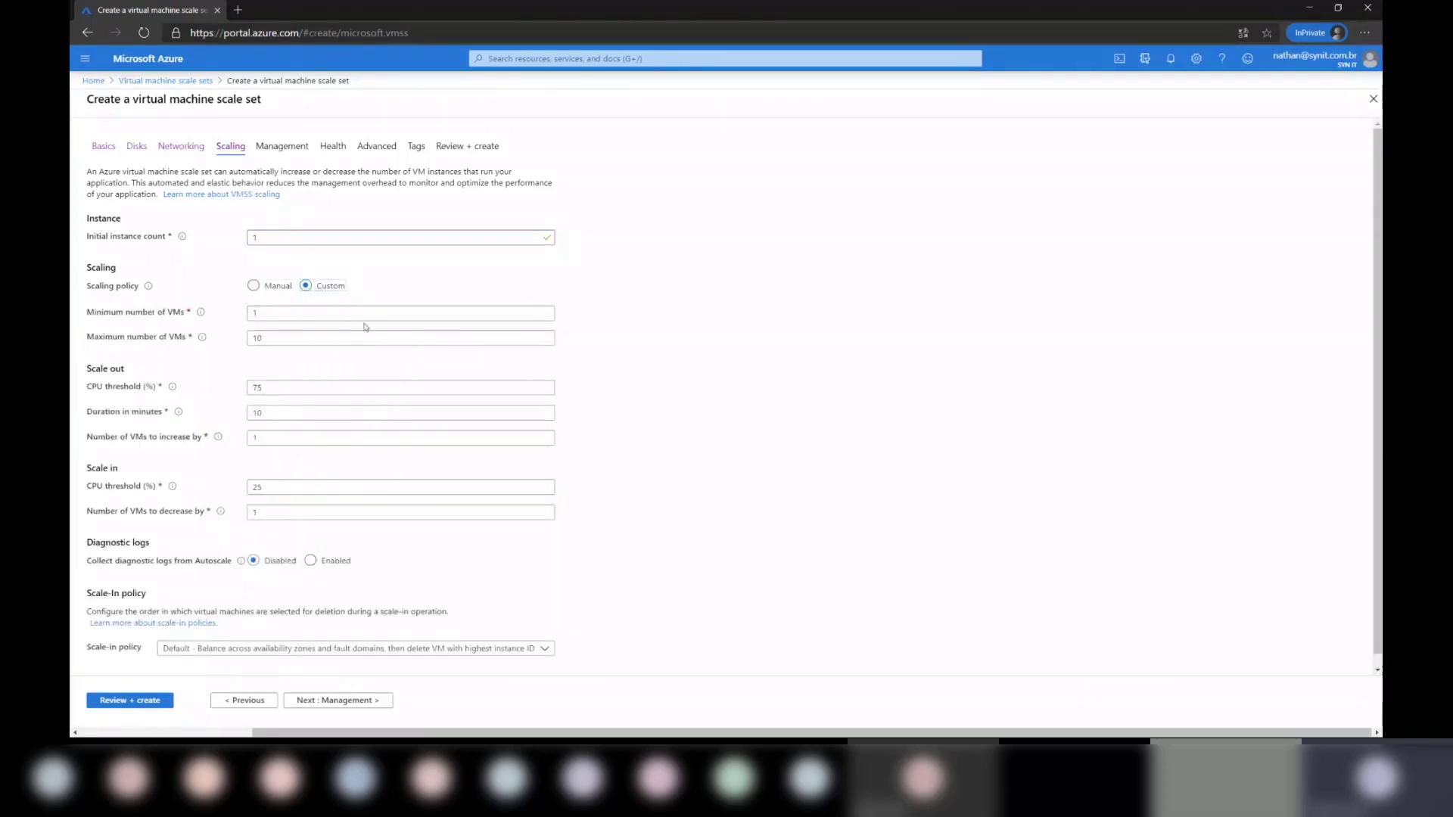
# Step: Cap autoscale at 5 VMs, keeping minimum 1 and 75%/25% CPU thresholds, then switch to Paint
pyautogui.doubleClick(292, 312)
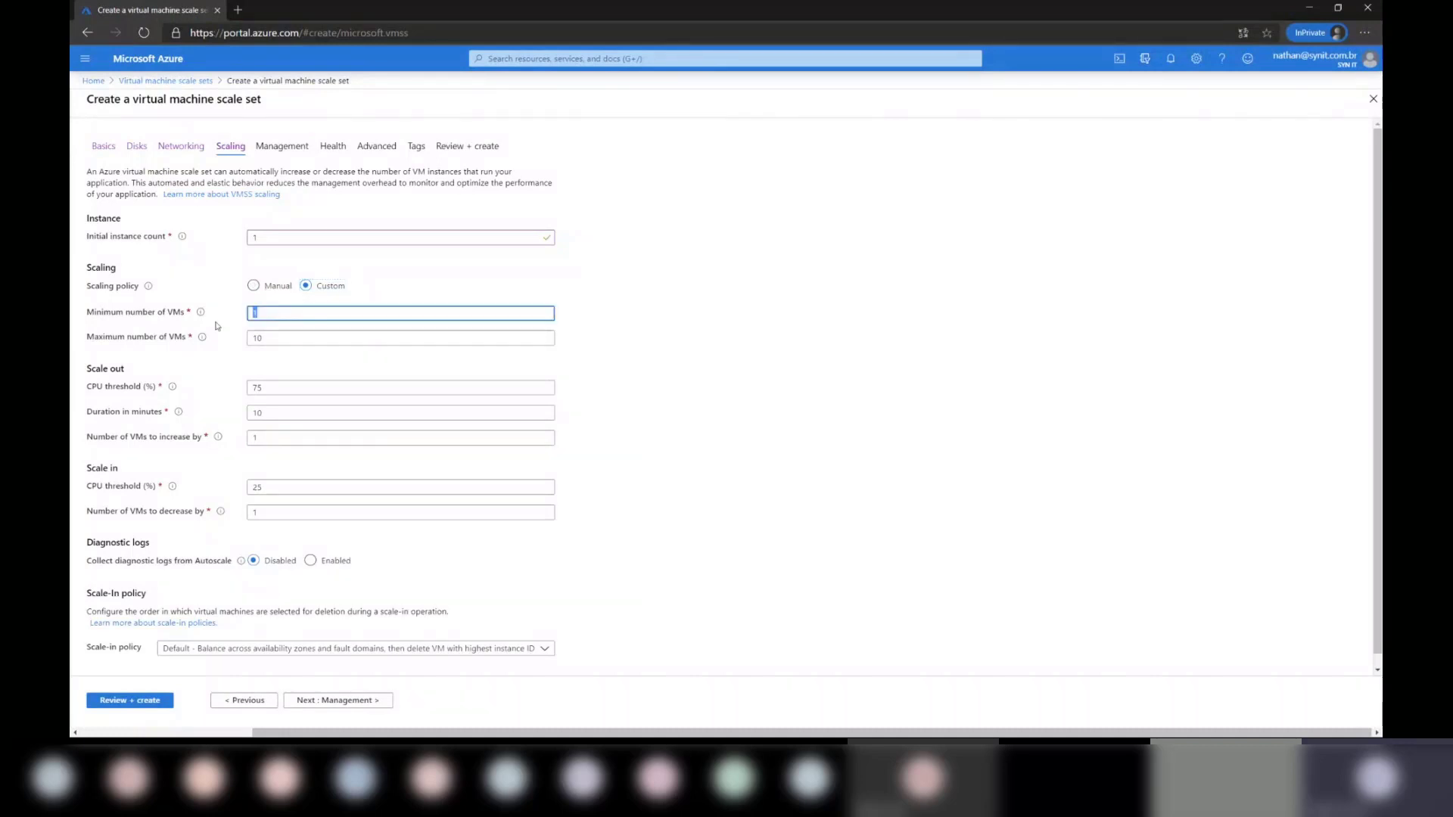
pyautogui.doubleClick(279, 335)
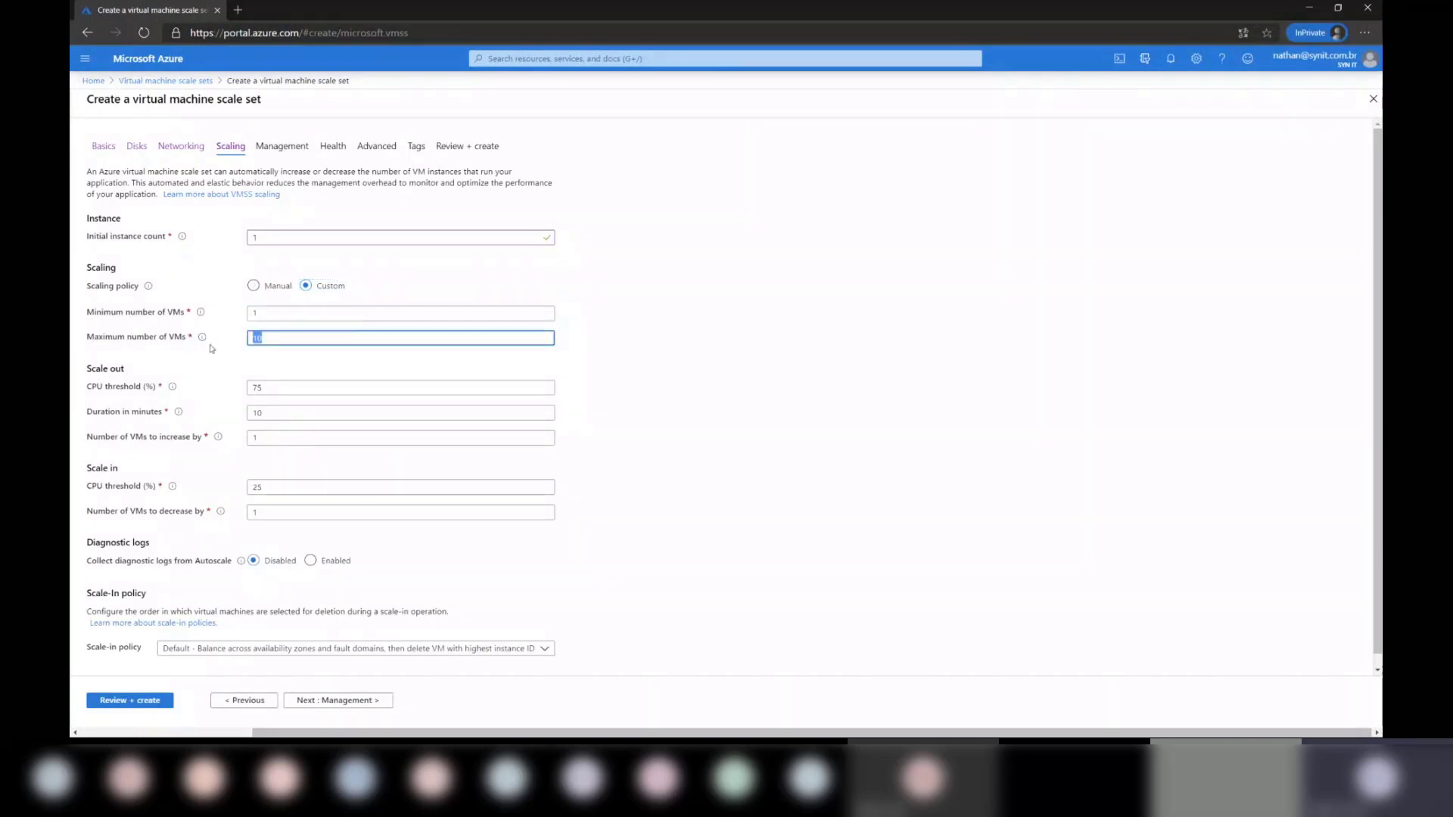
pyautogui.doubleClick(274, 312)
pyautogui.doubleClick(277, 336)
pyautogui.write('5')
pyautogui.press('Tab')
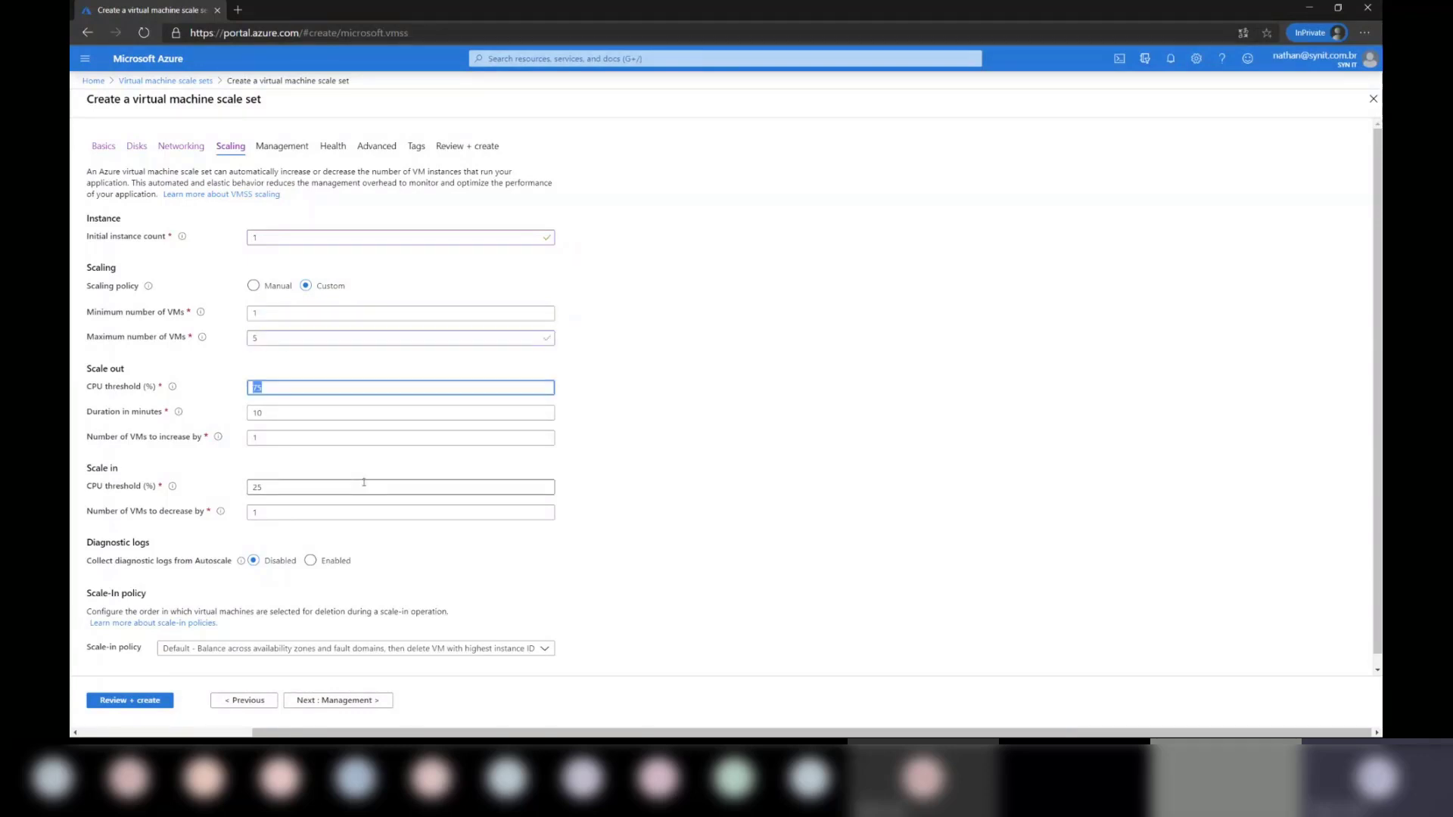
pyautogui.click(290, 314)
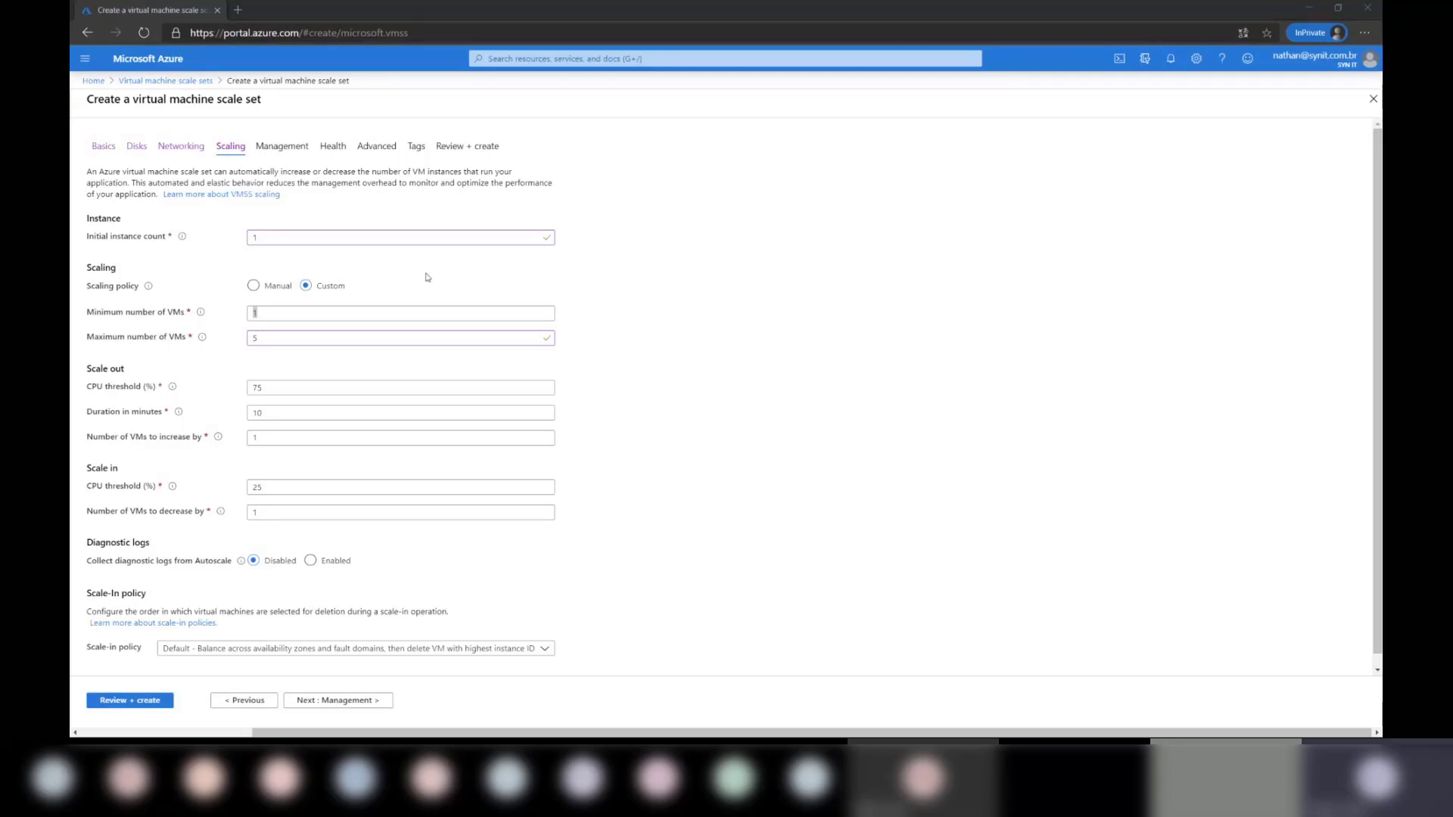
pyautogui.click(256, 338)
pyautogui.click(292, 336)
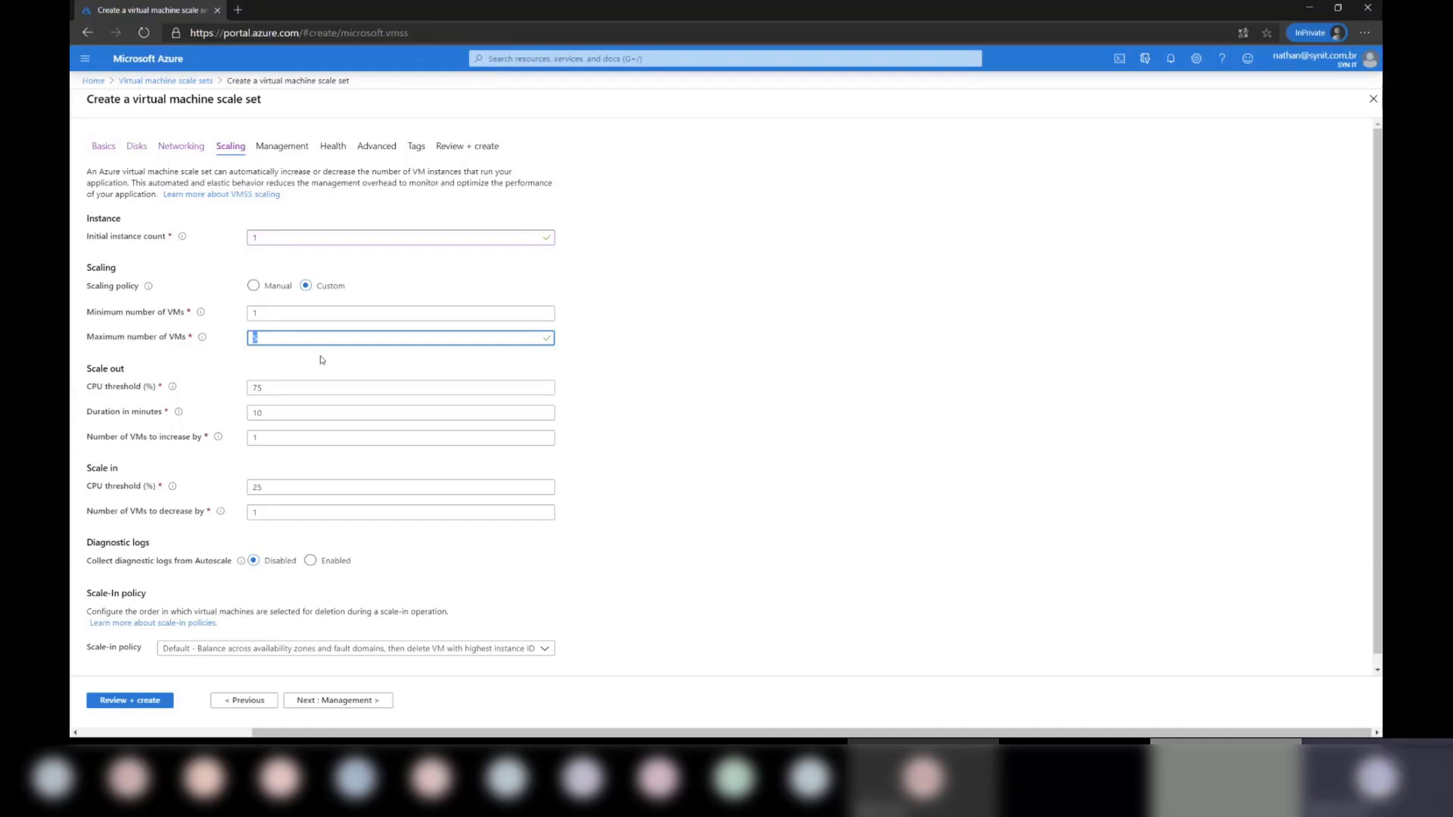
pyautogui.write('5')
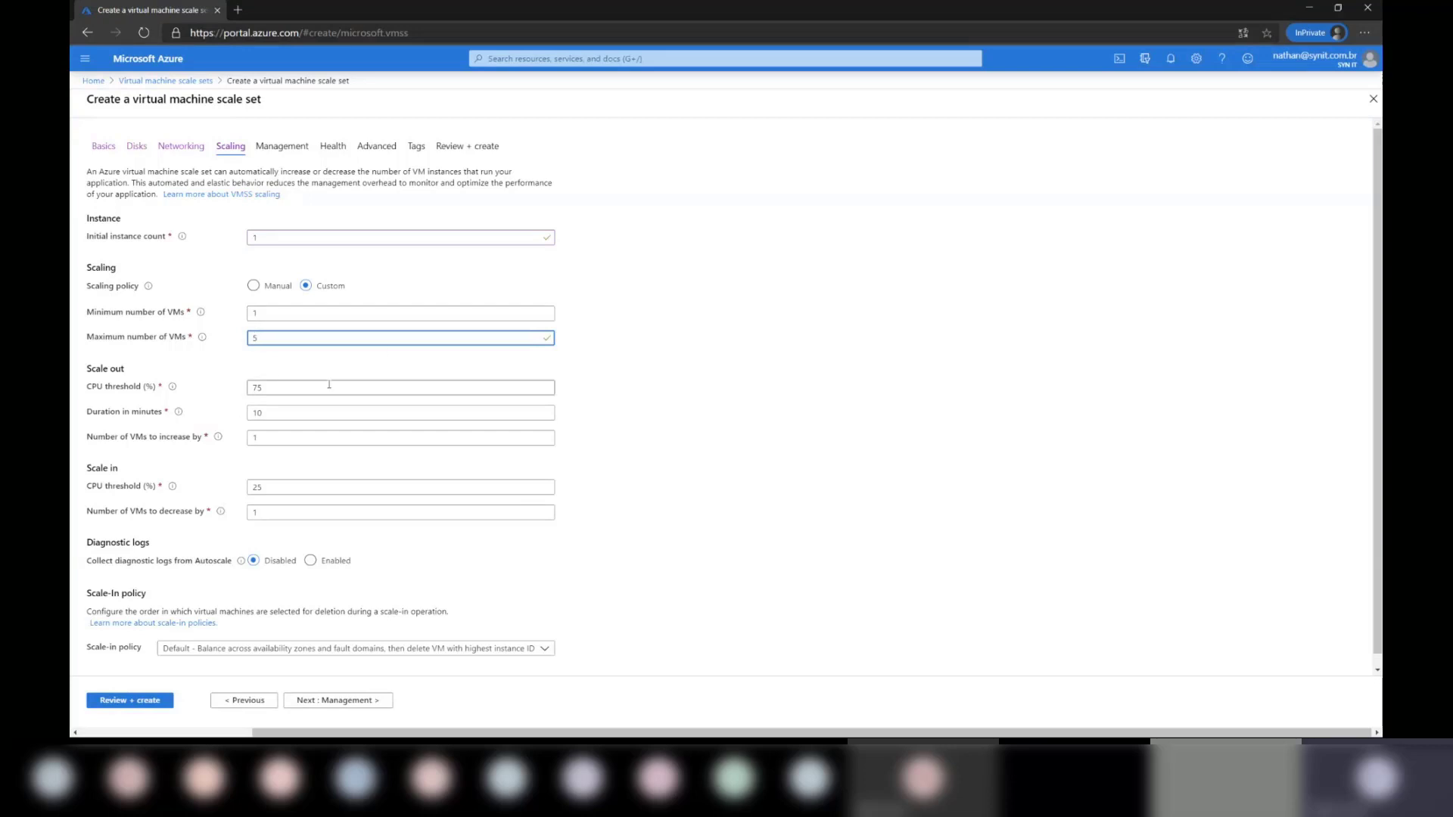
pyautogui.press('Tab')
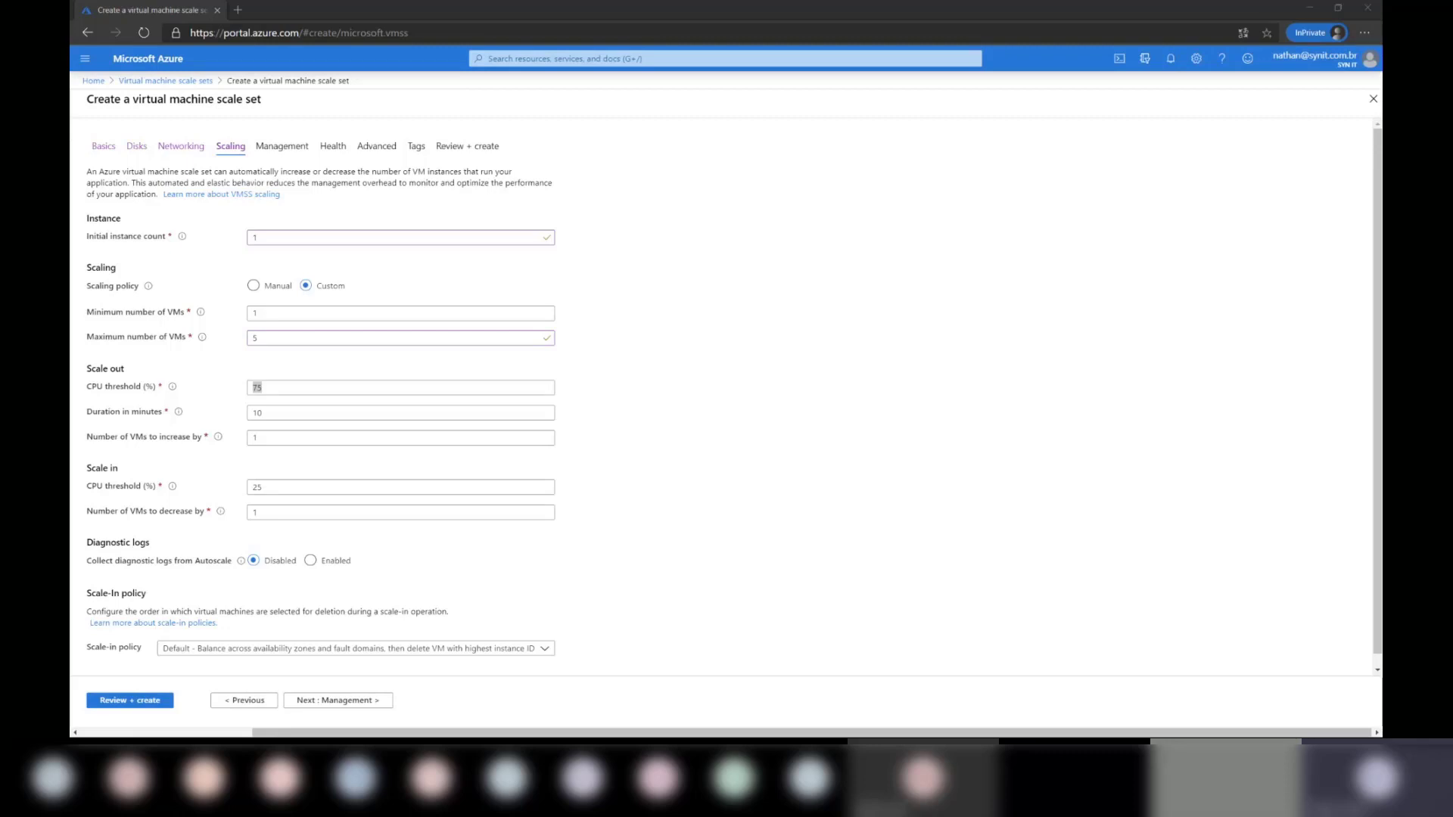
pyautogui.click(616, 571)
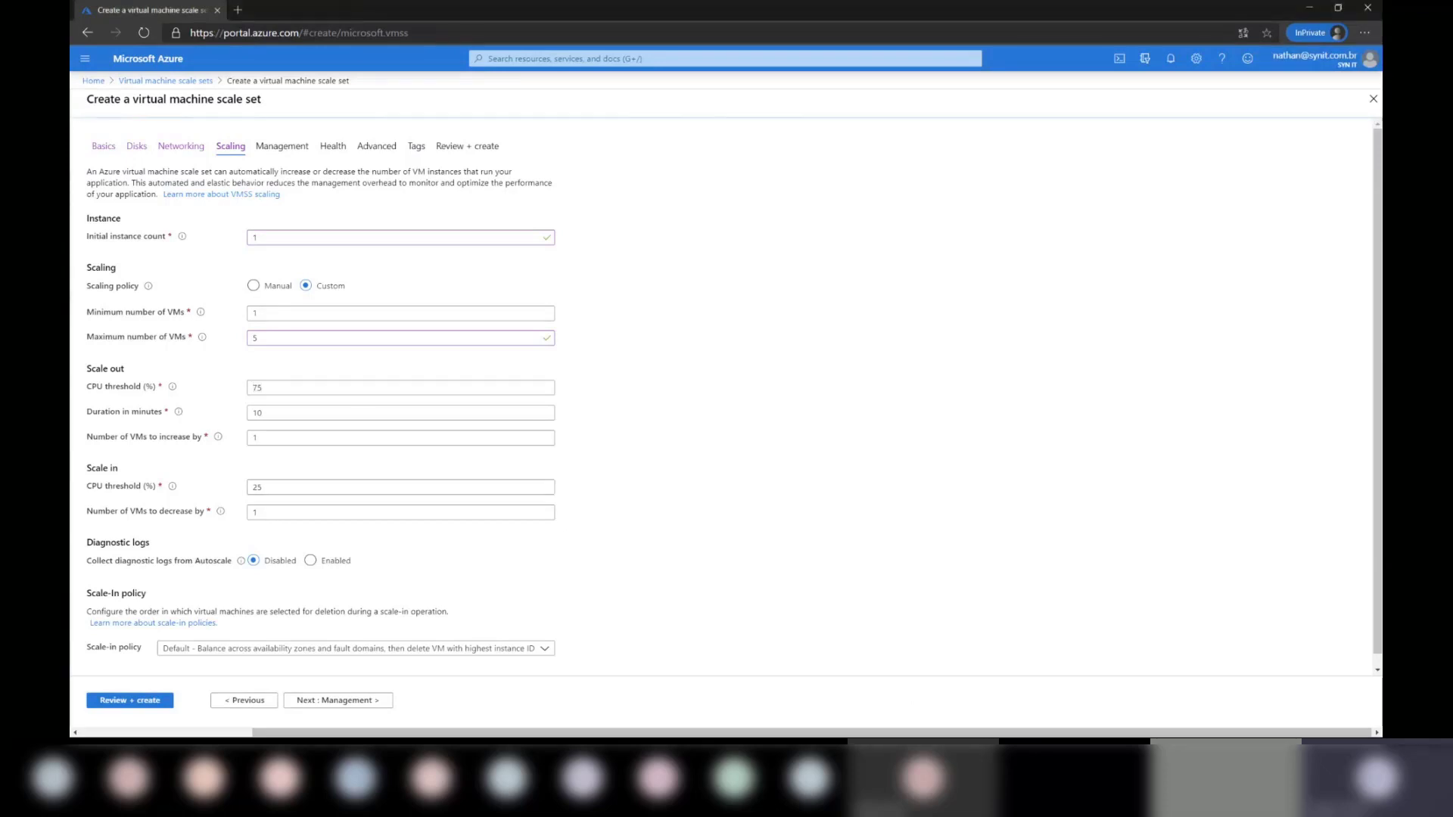
pyautogui.hotkey('alt', 'Tab')
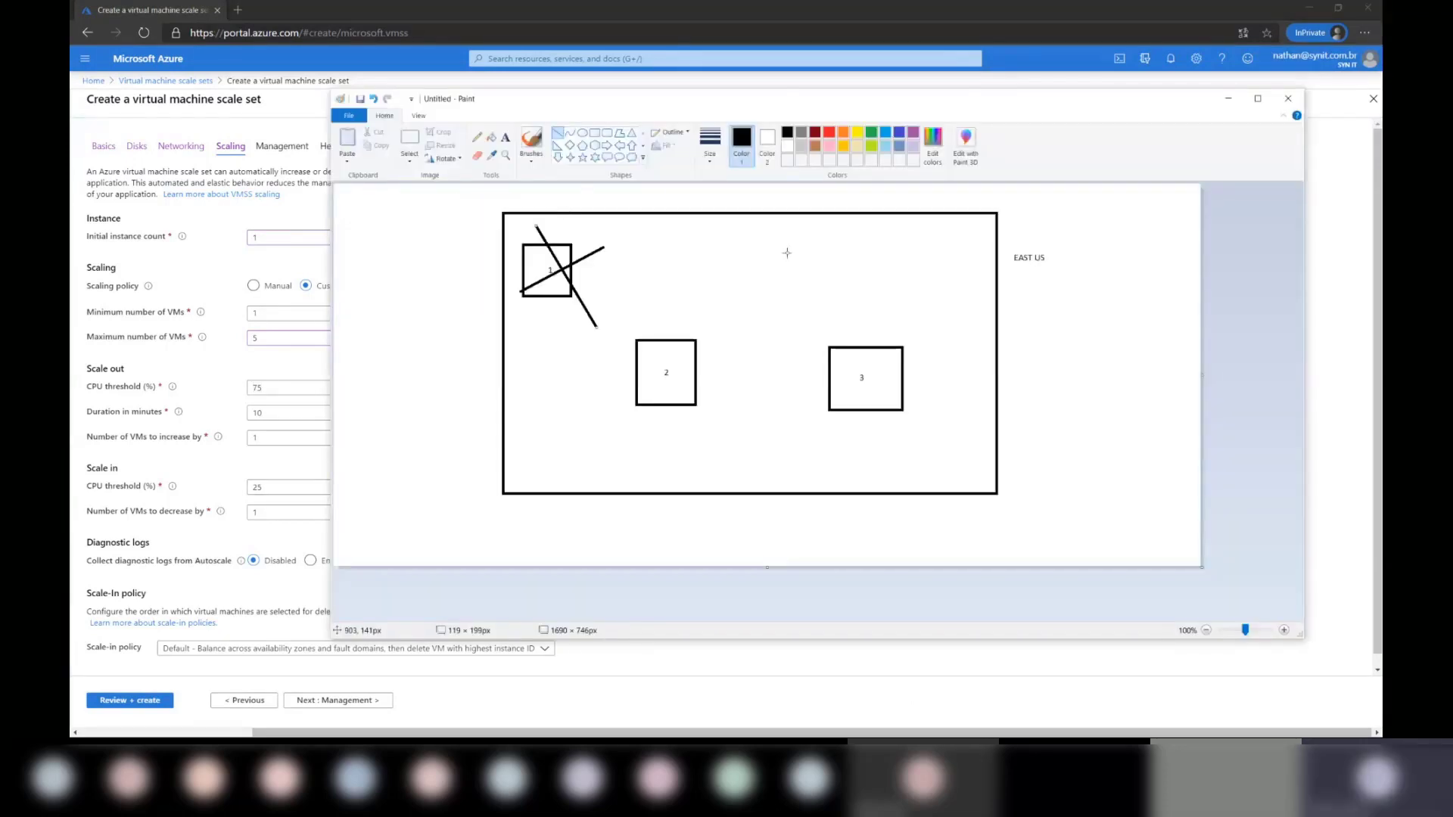
# Step: Start a fresh canvas without saving and draw a square with a right-pointing arrow
pyautogui.click(349, 115)
pyautogui.click(357, 433)
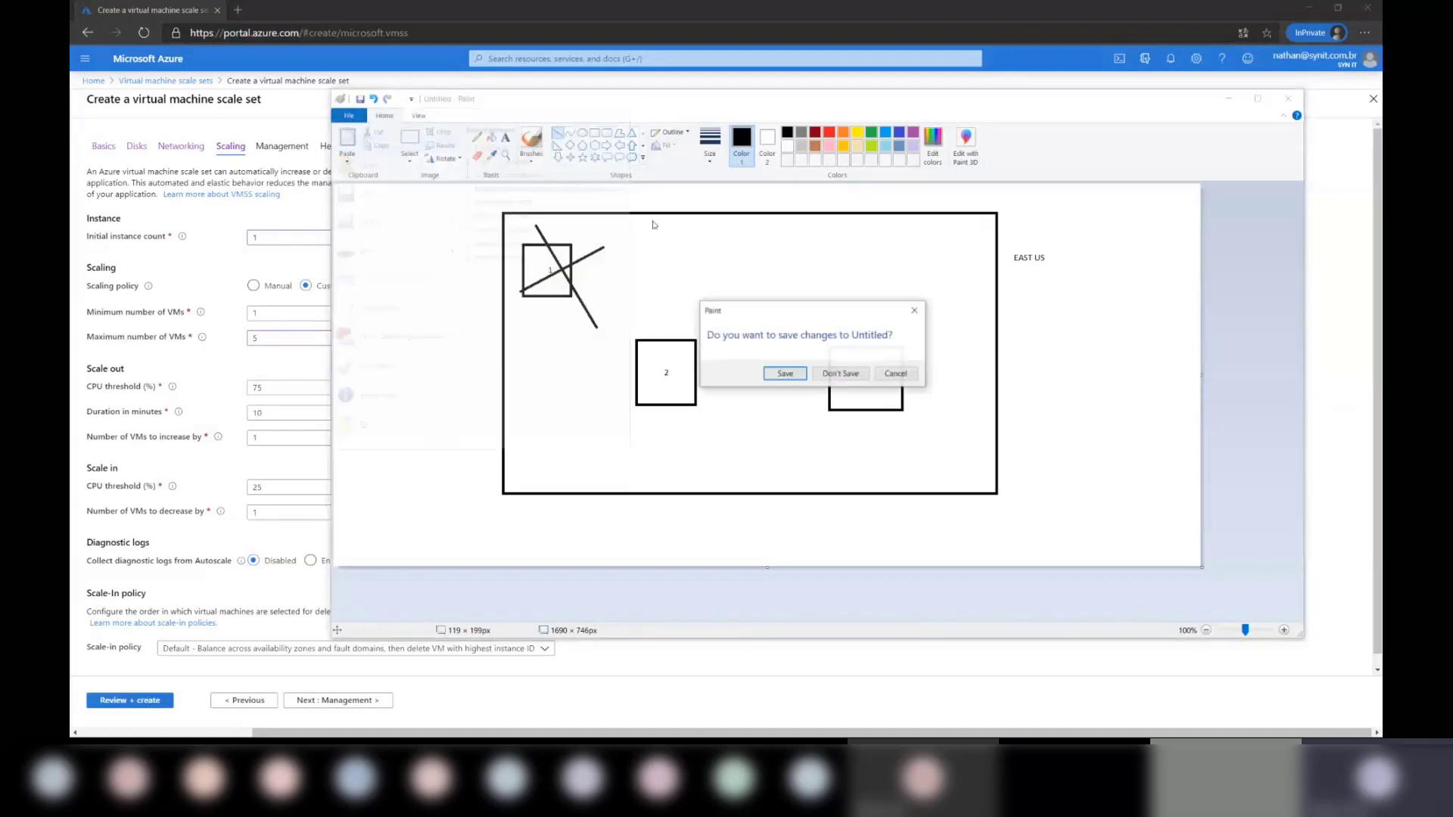
pyautogui.click(841, 373)
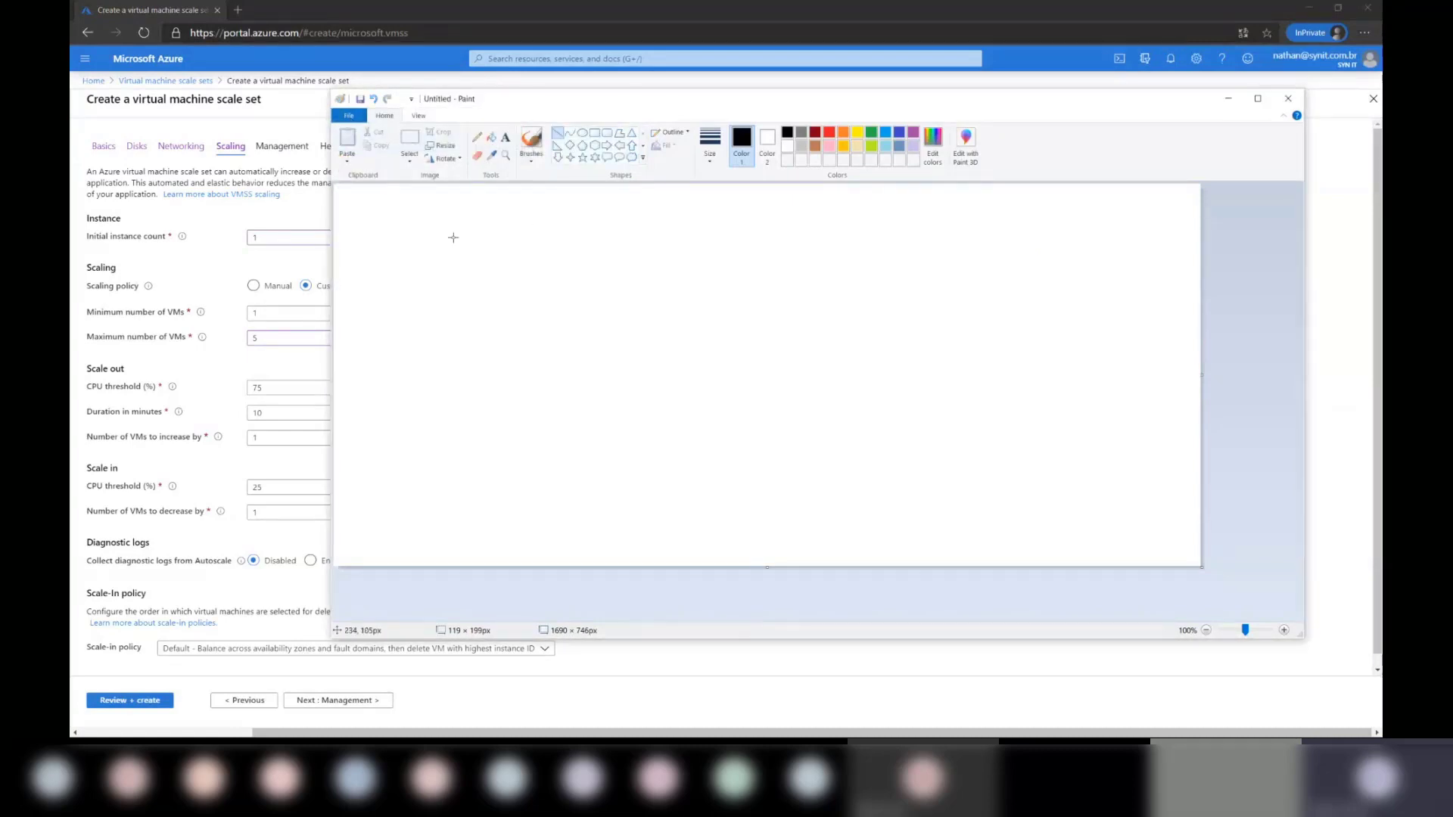
pyautogui.click(597, 133)
pyautogui.moveTo(485, 224)
pyautogui.mouseDown()
pyautogui.moveTo(520, 275)
pyautogui.moveTo(544, 281)
pyautogui.mouseUp()
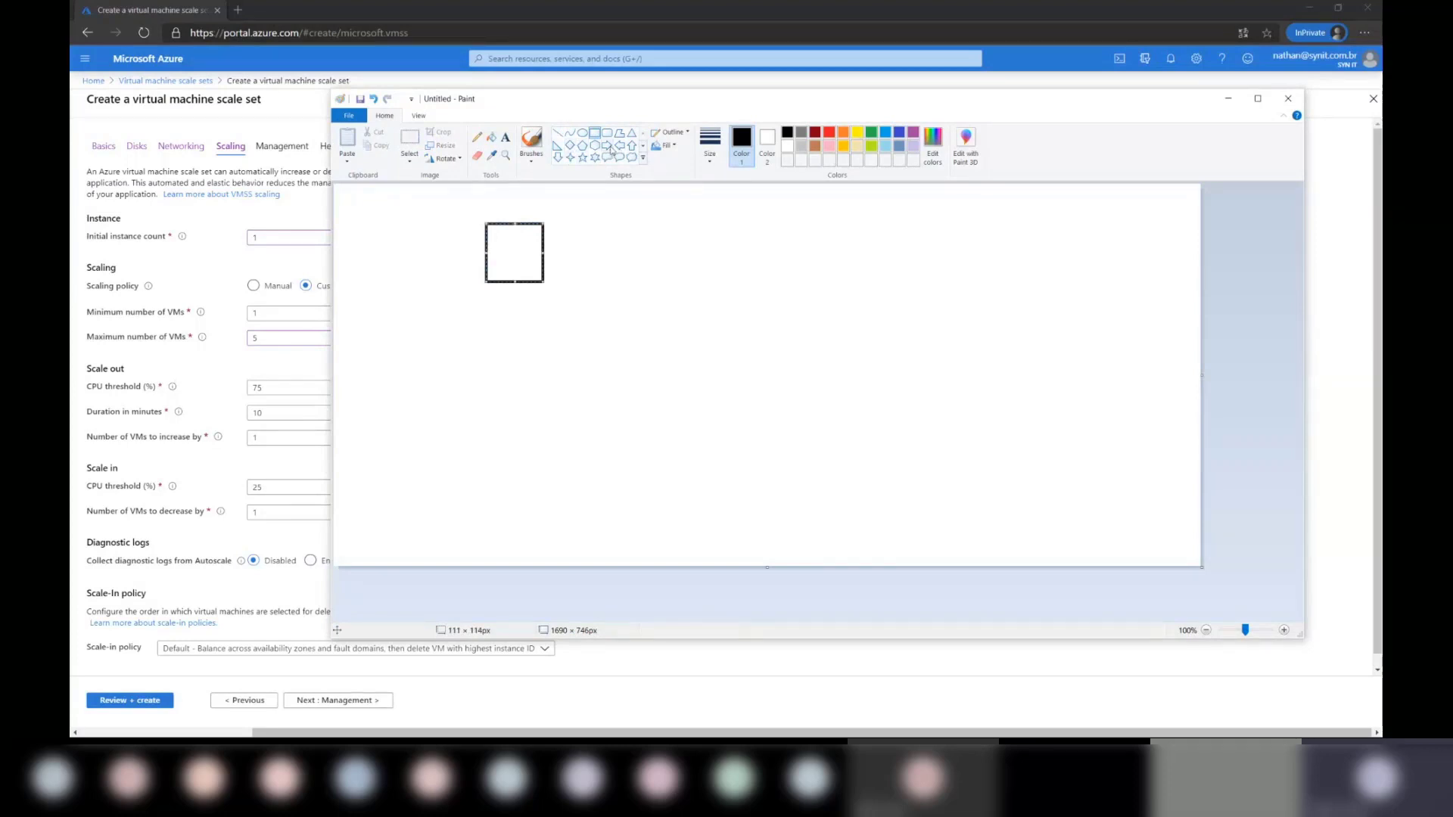
pyautogui.click(606, 146)
pyautogui.moveTo(563, 253); pyautogui.dragTo(697, 230)
pyautogui.click(594, 134)
pyautogui.moveTo(726, 280)
pyautogui.mouseDown()
pyautogui.moveTo(726, 250)
pyautogui.moveTo(770, 290)
pyautogui.mouseUp()
pyautogui.hotkey('ctrl', 'z')
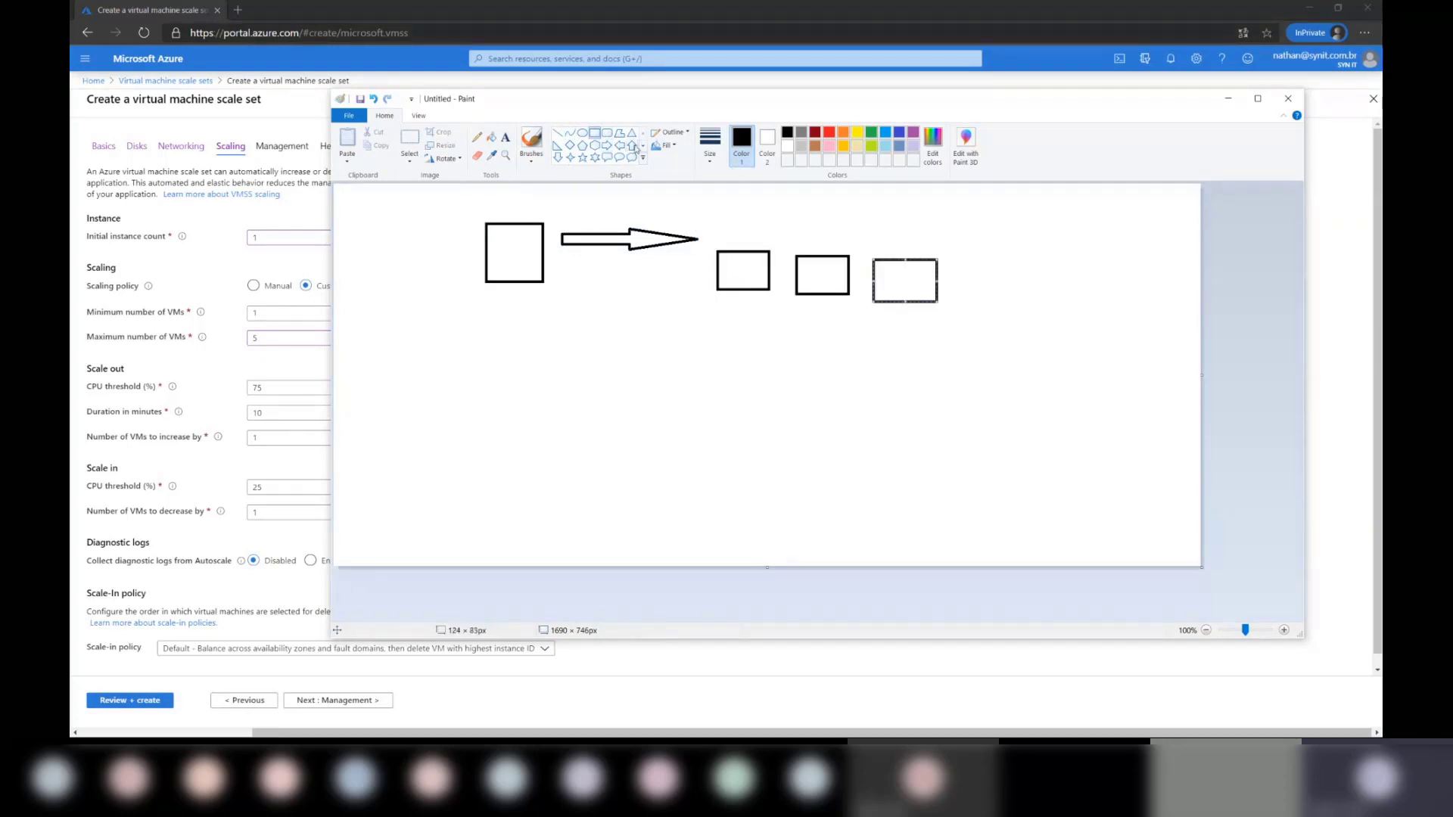
# Step: Label the upper arrow OUT
pyautogui.click(506, 137)
pyautogui.click(612, 205)
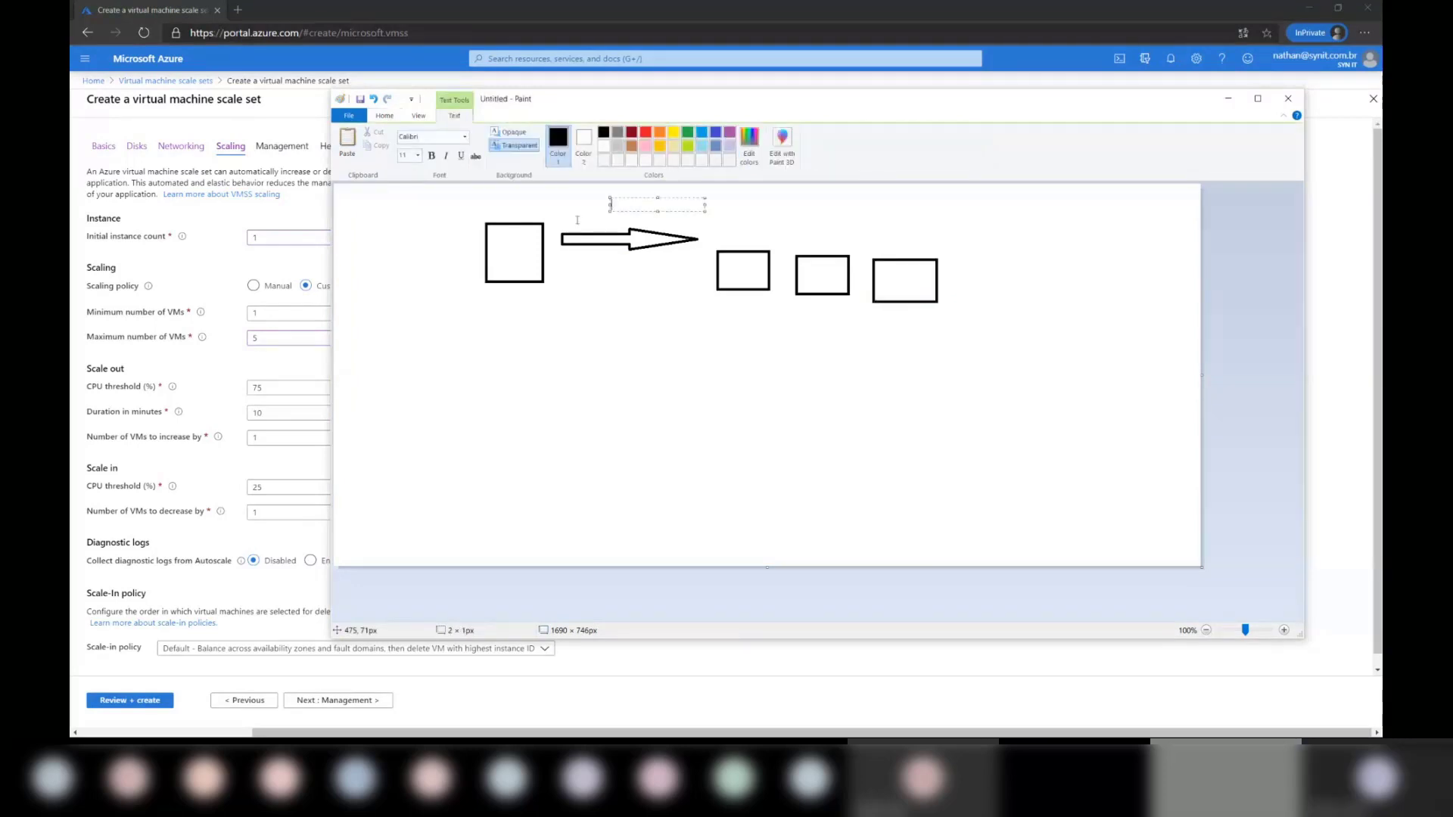
pyautogui.write('OUT')
pyautogui.click(670, 295)
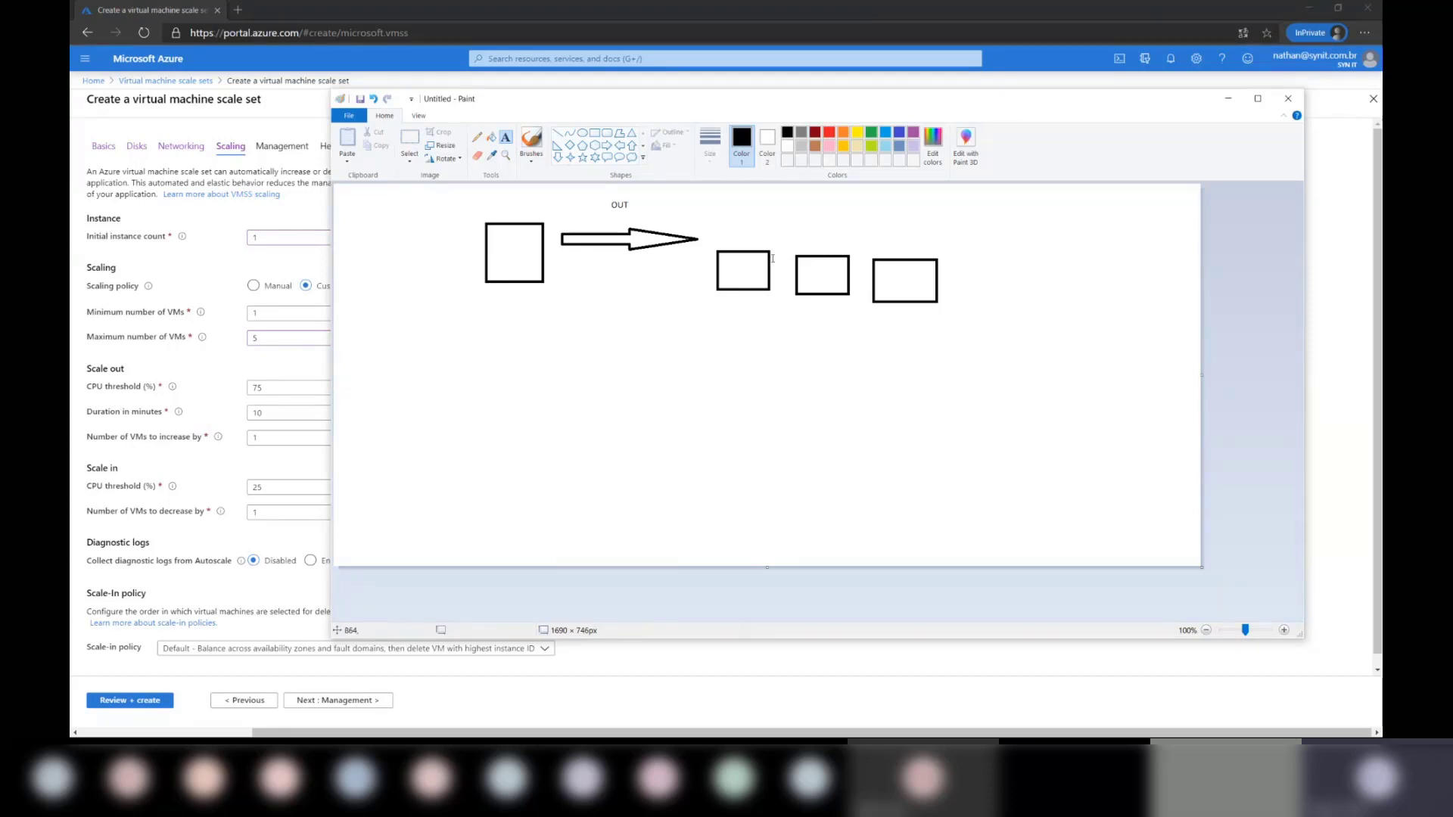
pyautogui.click(735, 226)
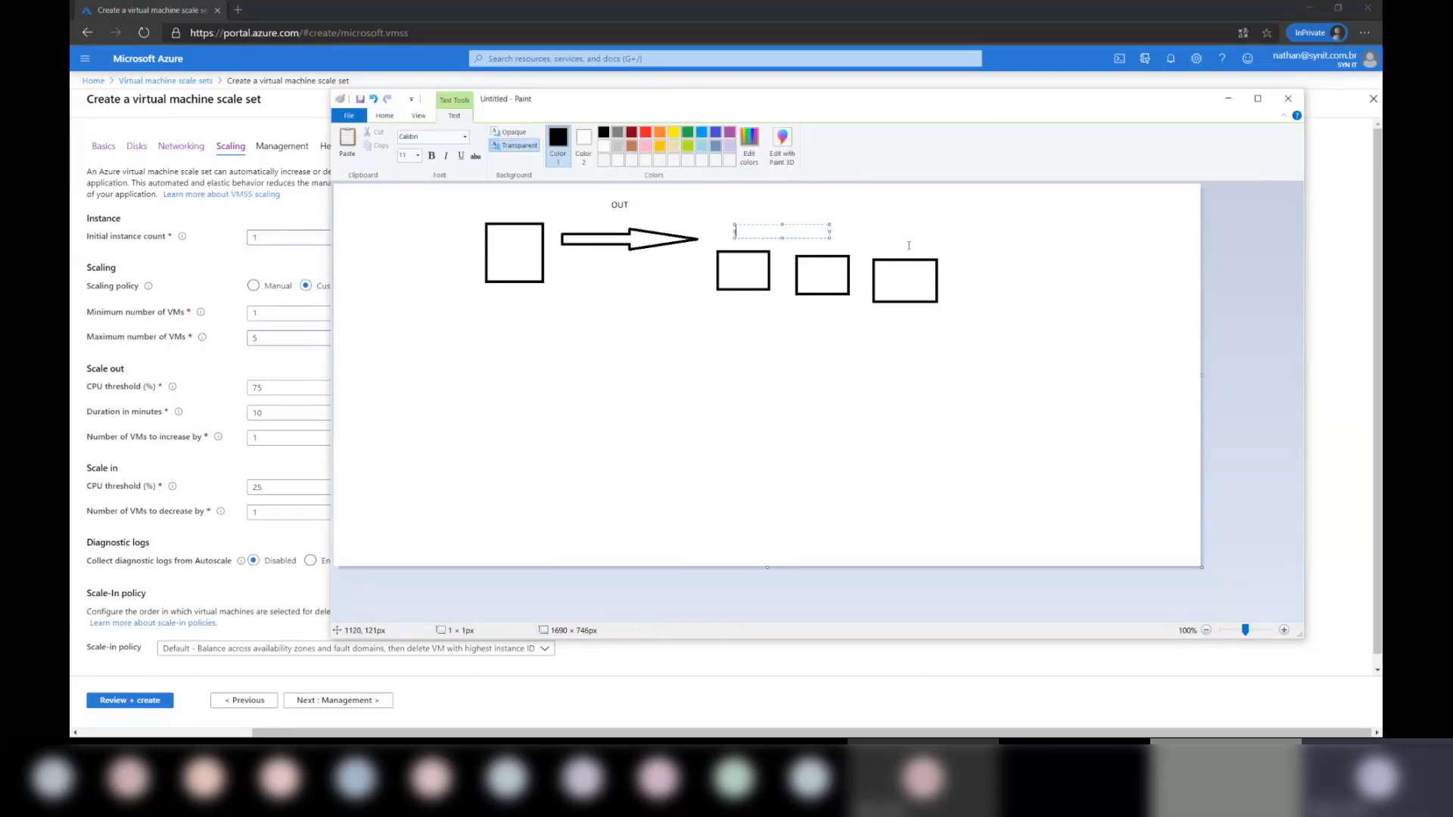
pyautogui.click(388, 117)
# Step: Draw a lower row: a left-pointing arrow between boxes on either side
pyautogui.click(620, 145)
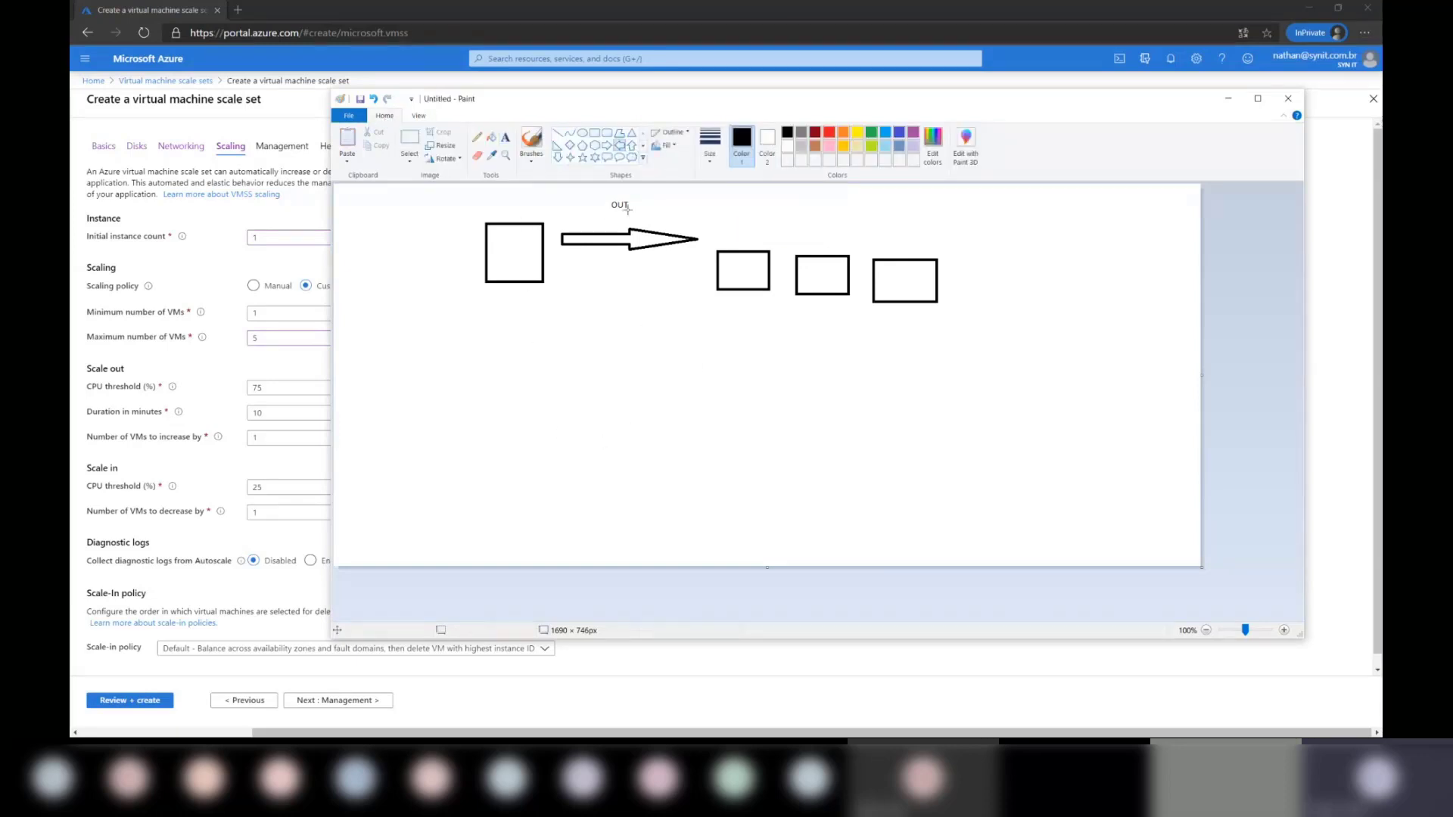
pyautogui.moveTo(684, 396); pyautogui.dragTo(564, 428)
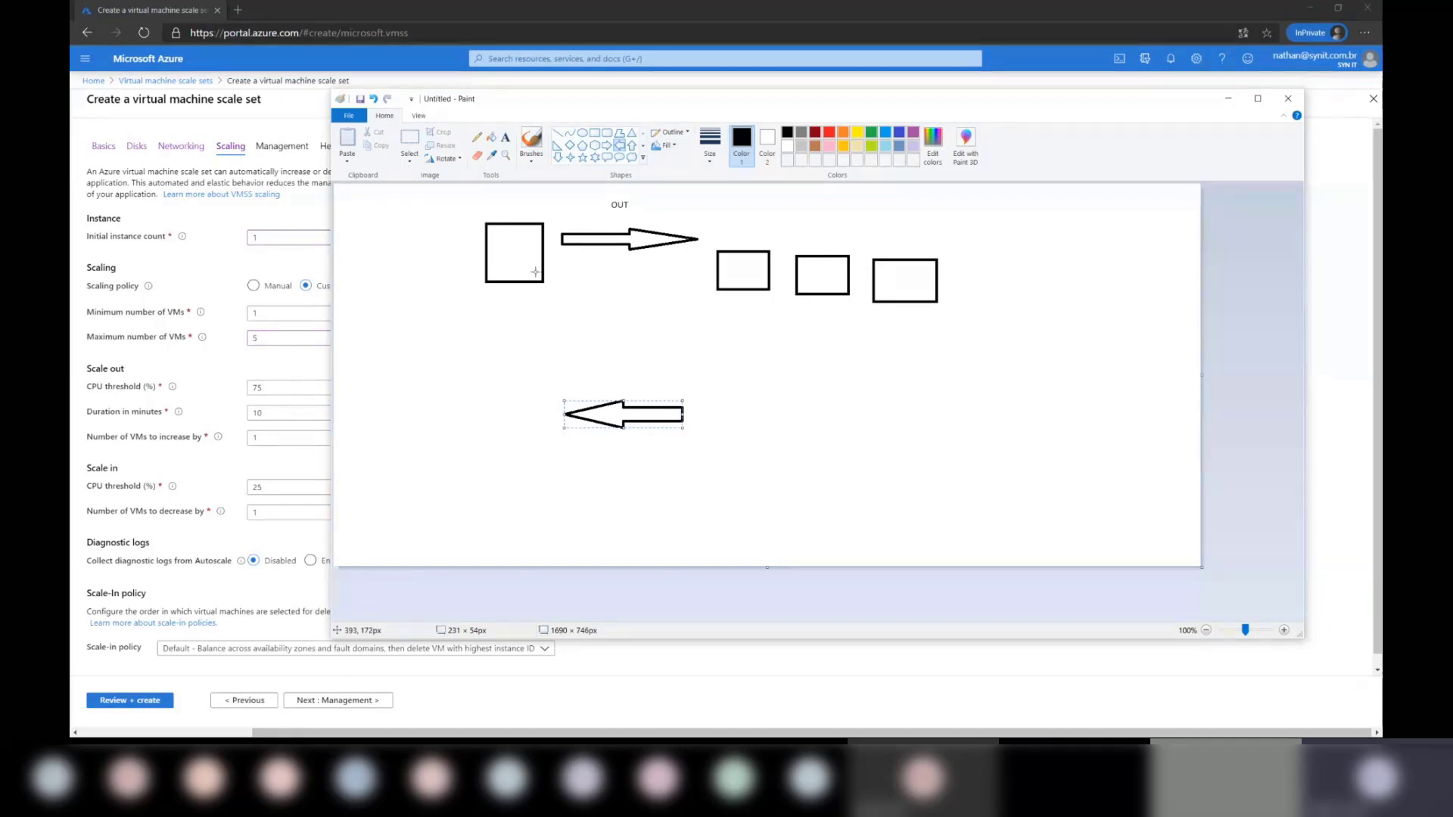
pyautogui.click(593, 133)
pyautogui.moveTo(478, 386); pyautogui.dragTo(537, 441)
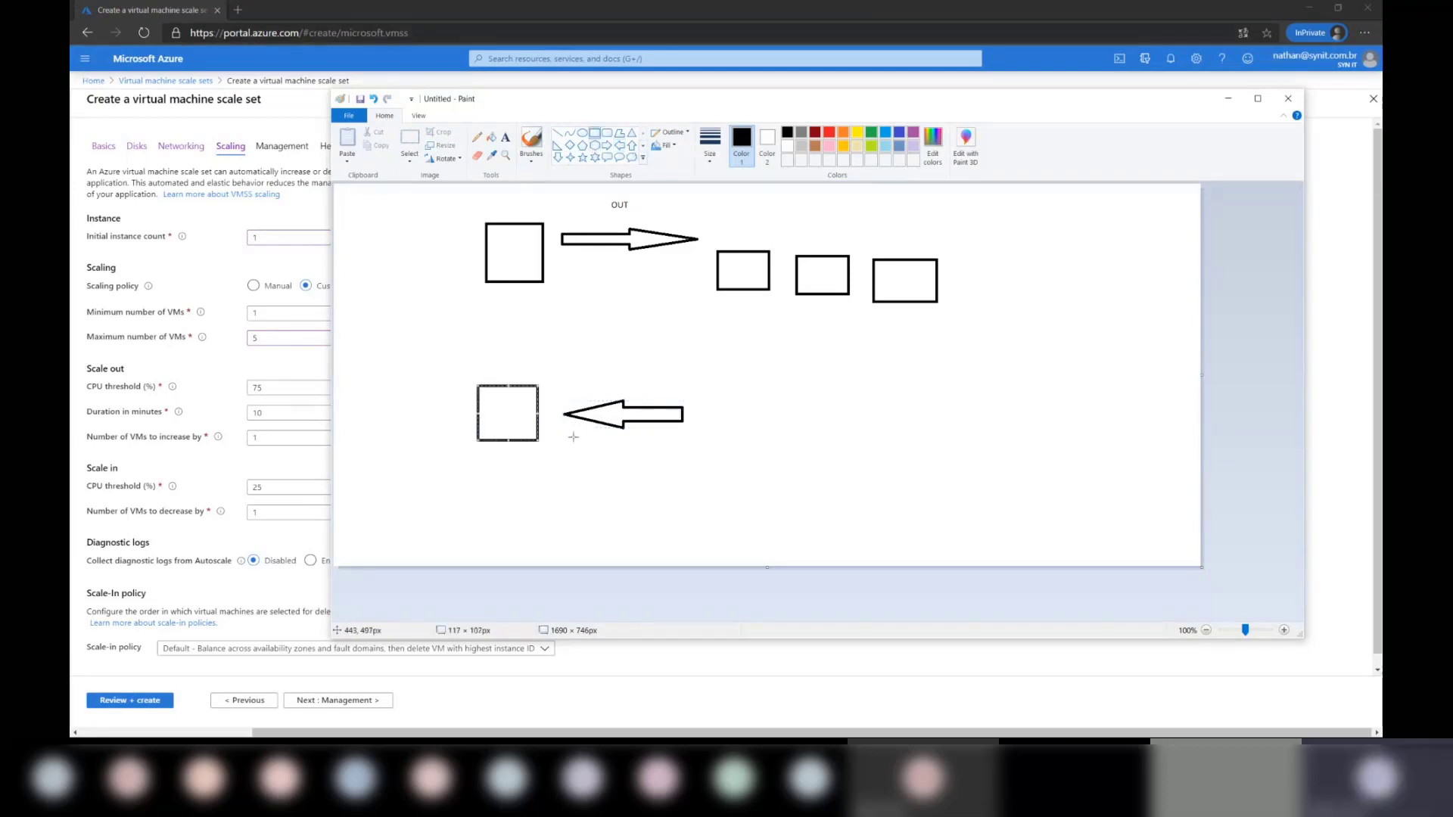
pyautogui.moveTo(713, 386)
pyautogui.mouseDown()
pyautogui.moveTo(749, 432)
pyautogui.moveTo(838, 439)
pyautogui.mouseUp()
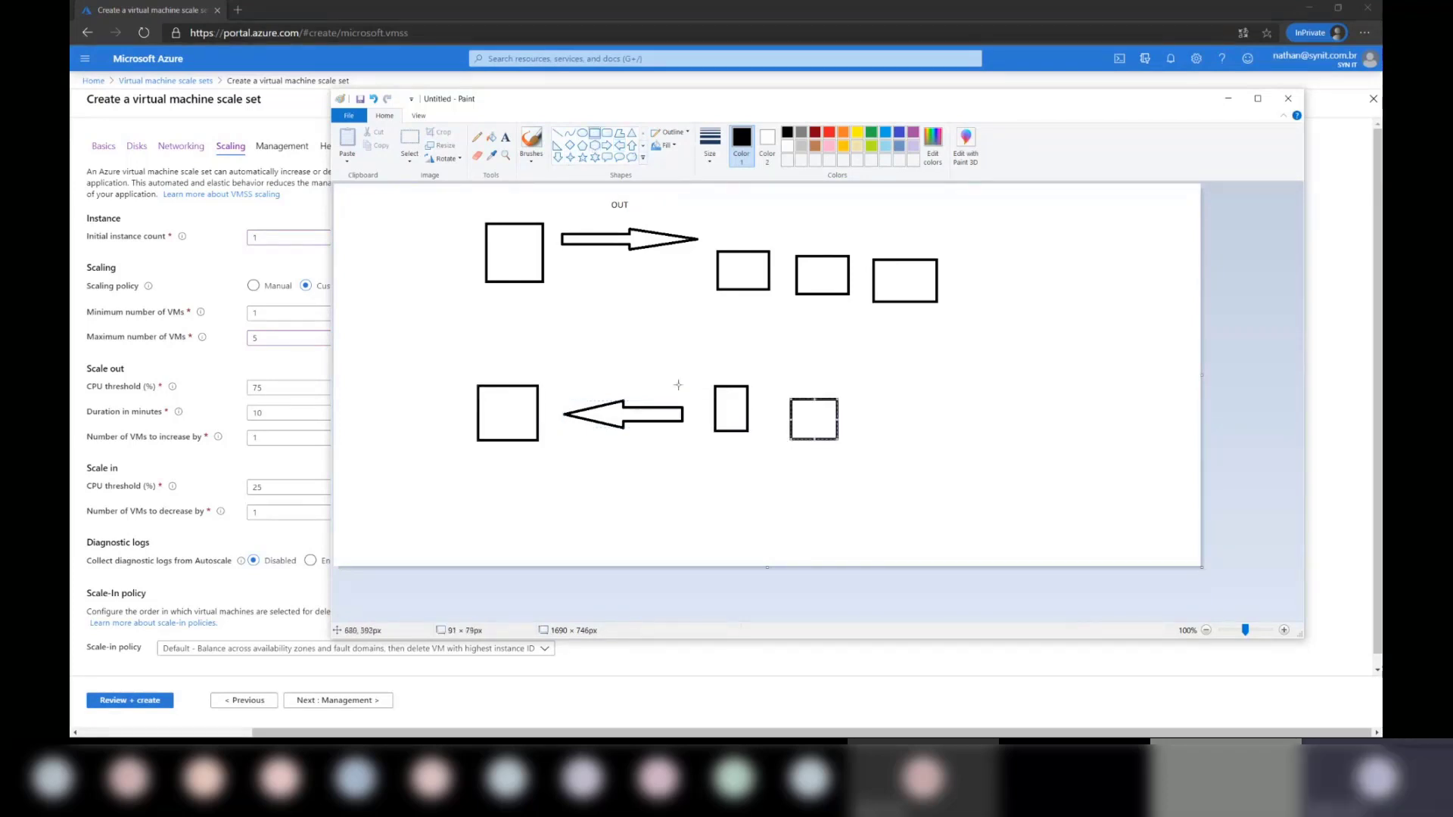
# Step: Label the lower arrow IN and bring back the Azure custom scaling form
pyautogui.click(506, 137)
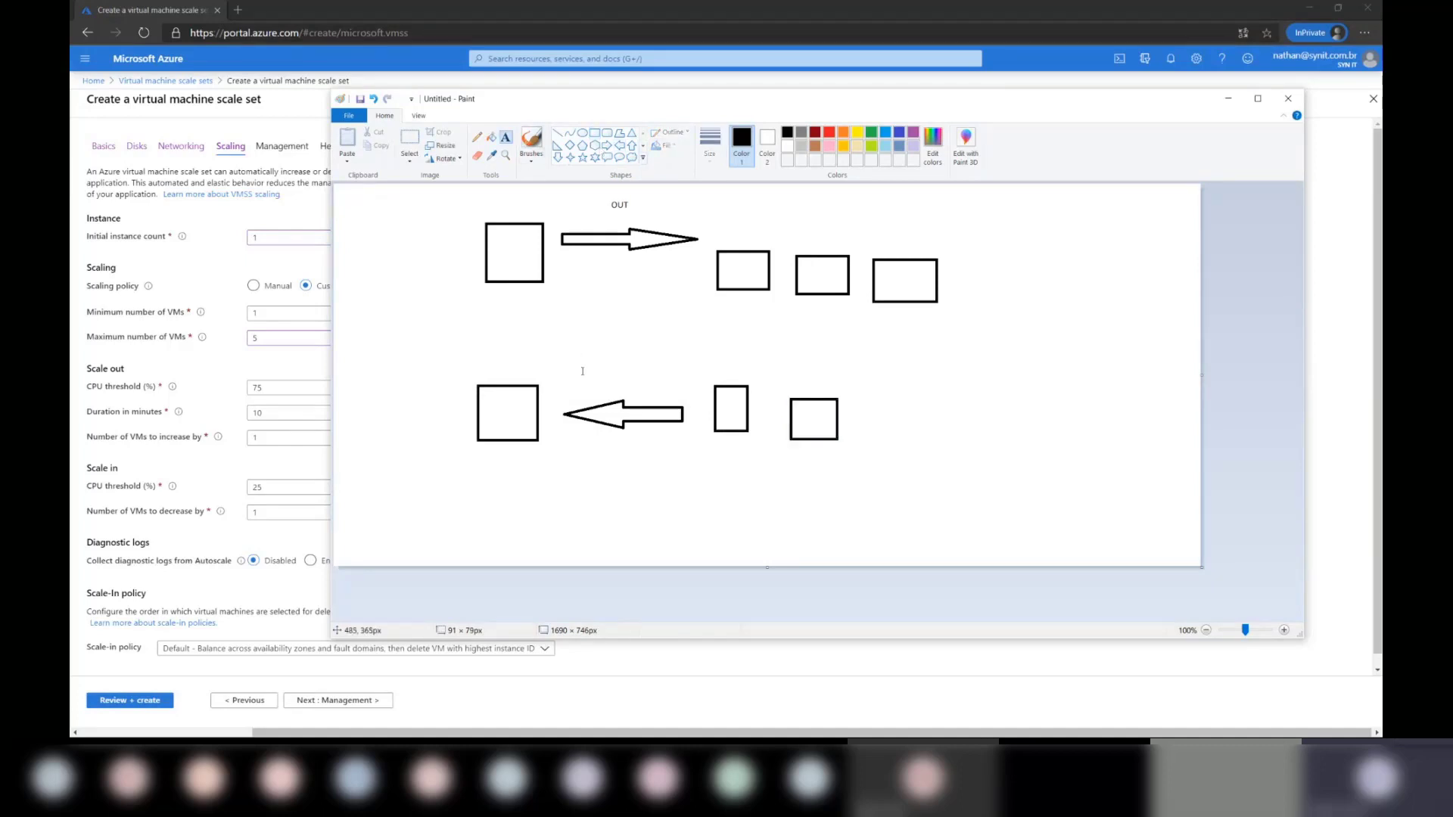
pyautogui.click(604, 384)
pyautogui.write('IN')
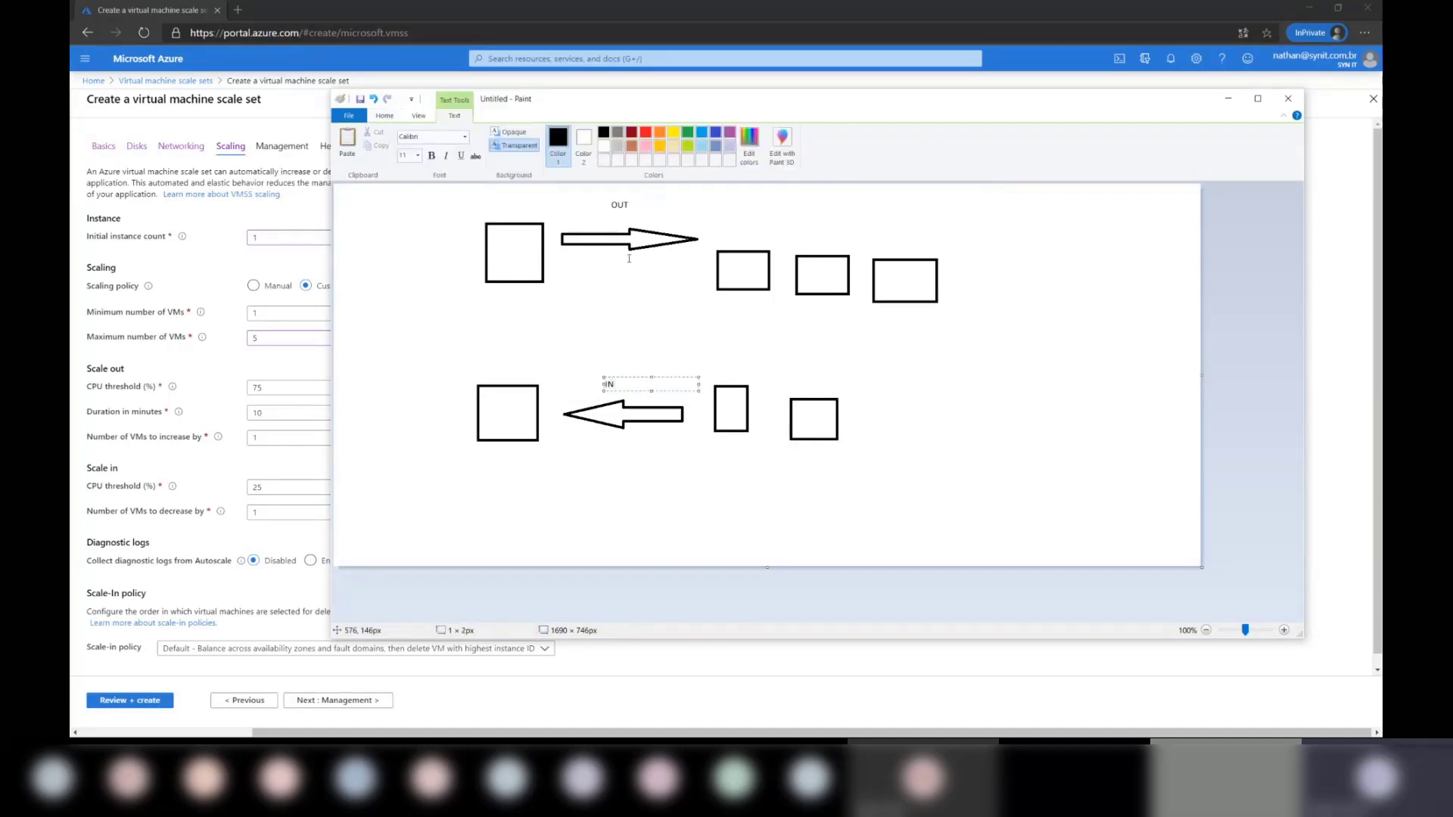
pyautogui.click(580, 471)
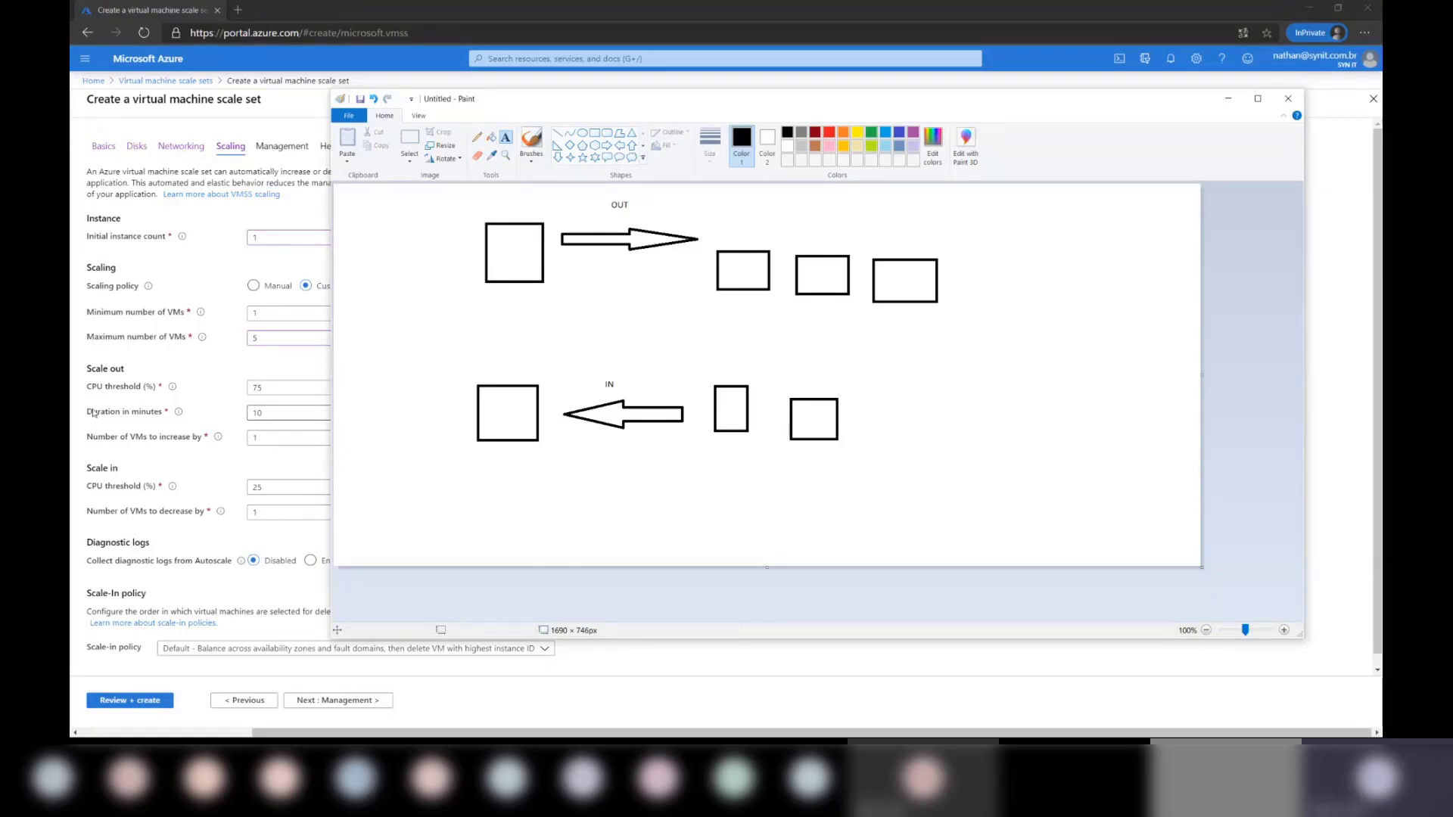
pyautogui.doubleClick(292, 386)
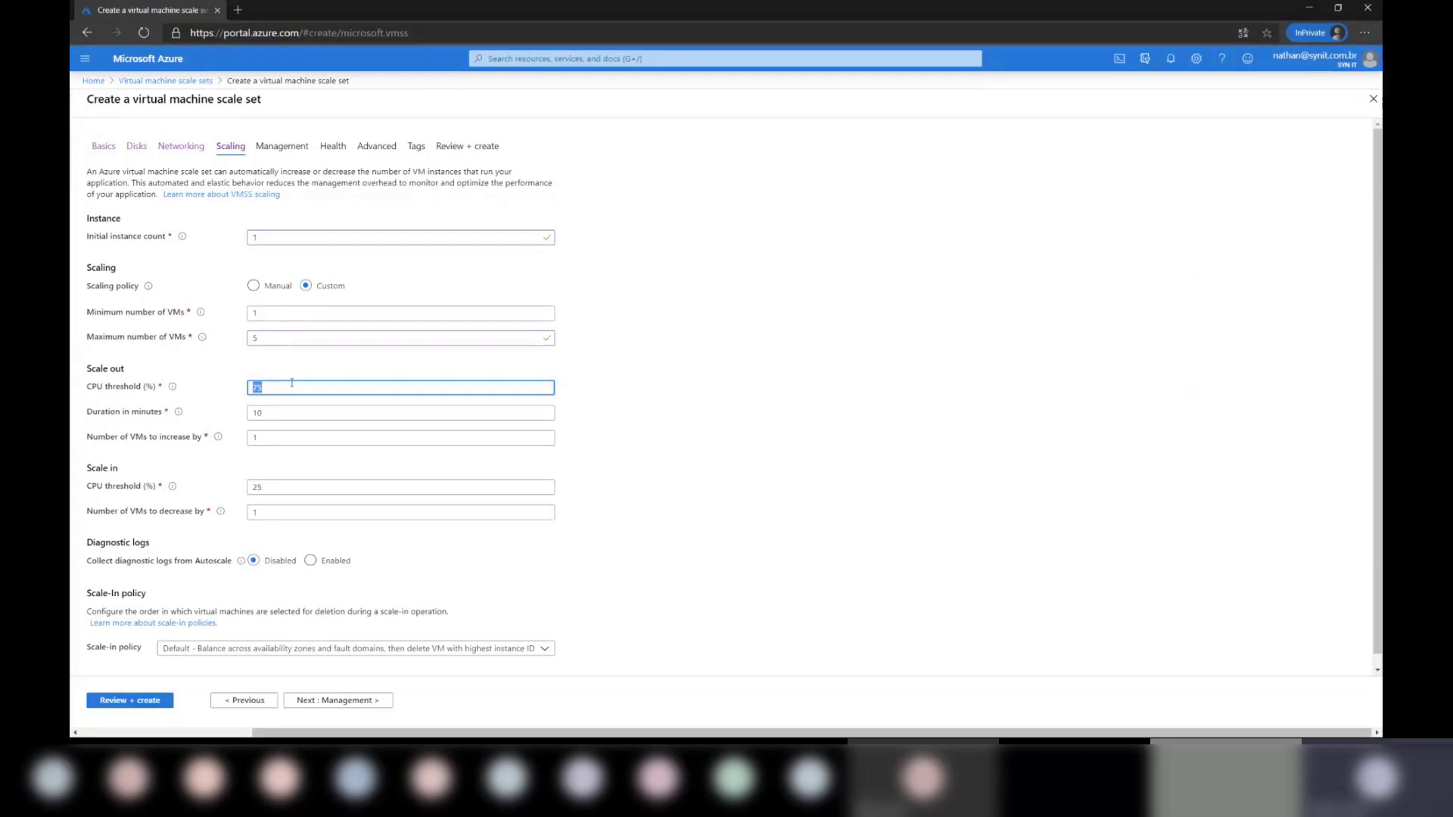
# Step: Give the scale-out rule a 5-minute duration and an increase of 2 VMs
pyautogui.press('Tab')
pyautogui.write('5')
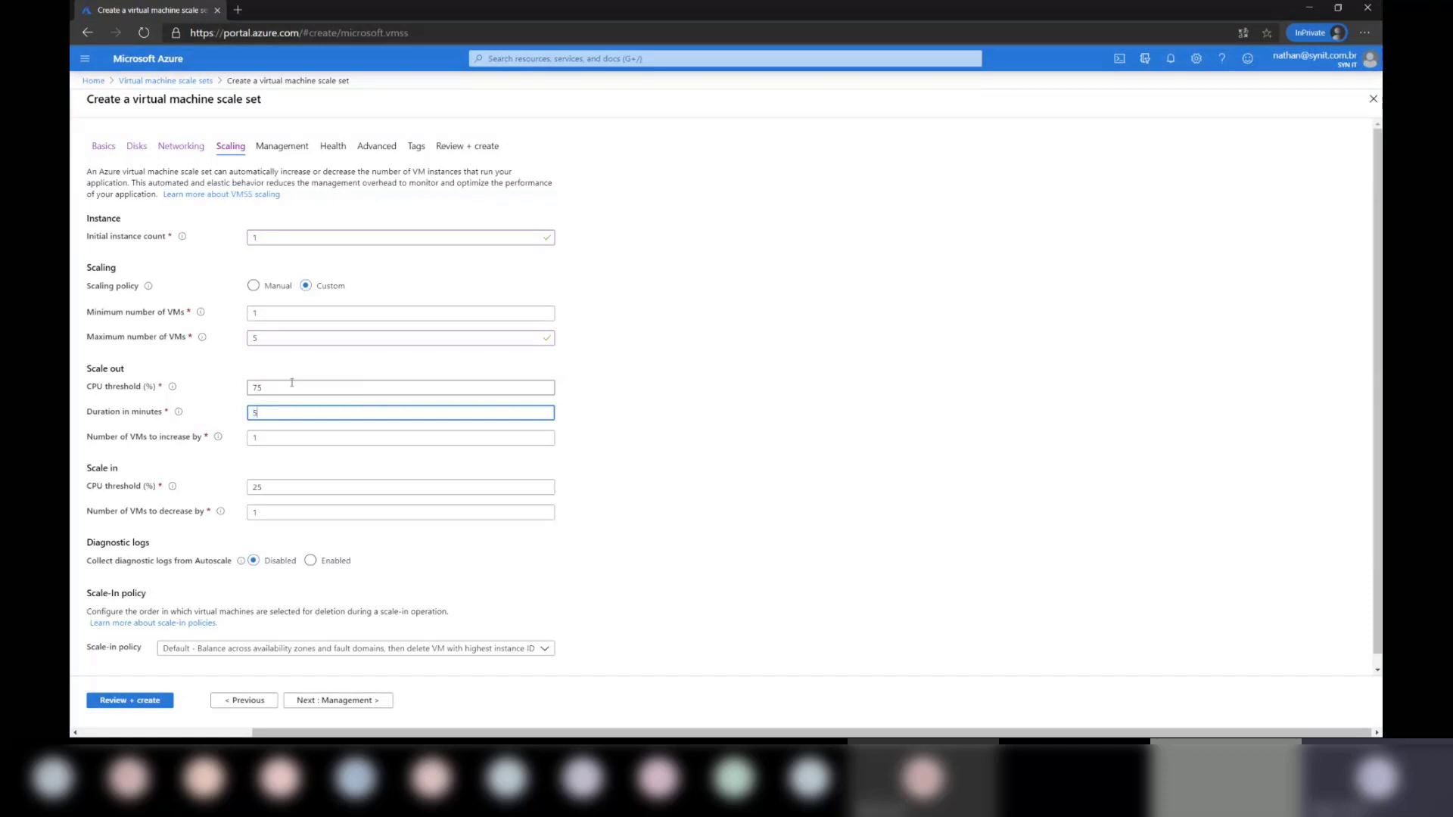
pyautogui.doubleClick(292, 387)
pyautogui.click(292, 385)
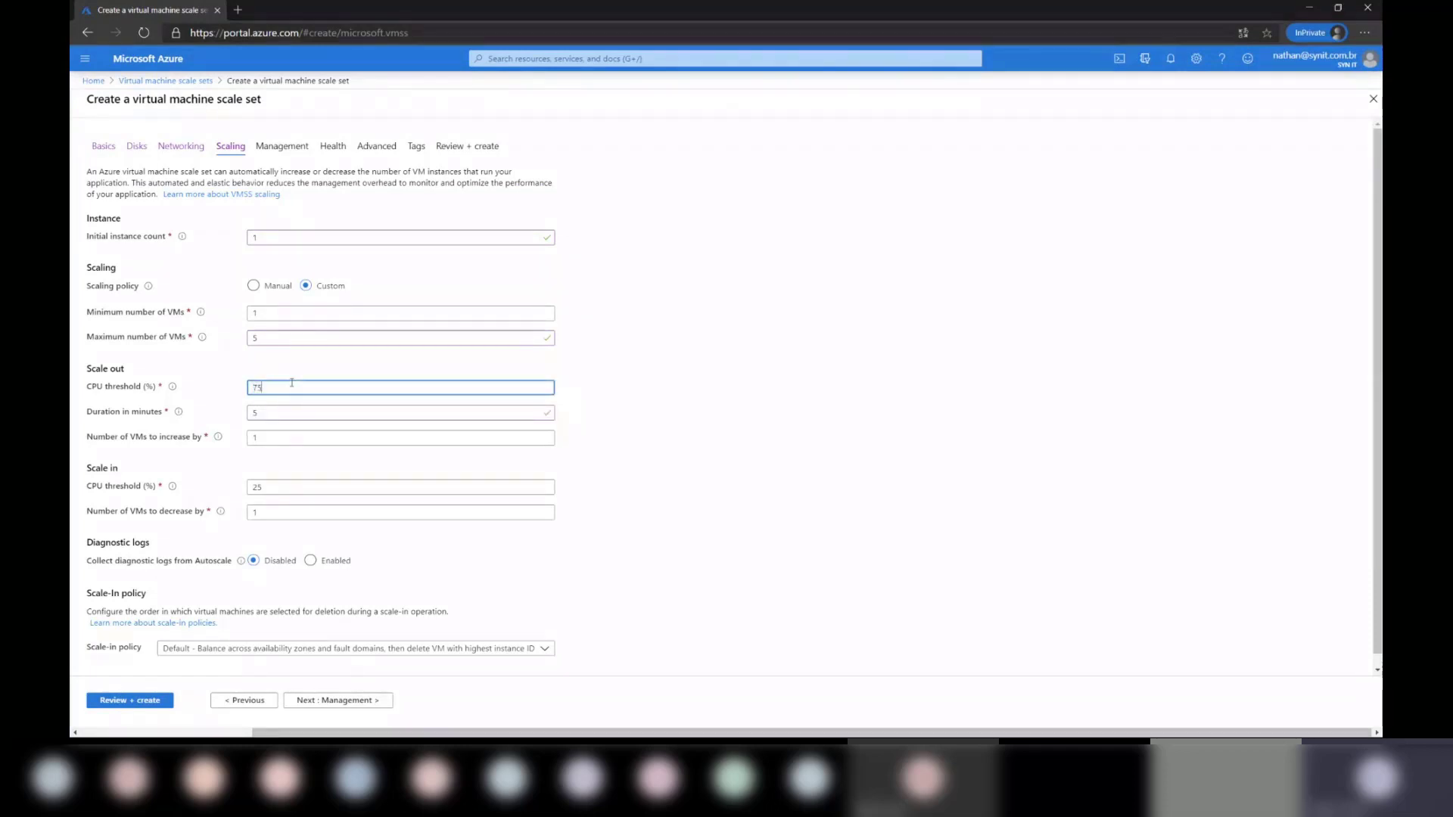
pyautogui.doubleClick(291, 383)
pyautogui.doubleClick(307, 438)
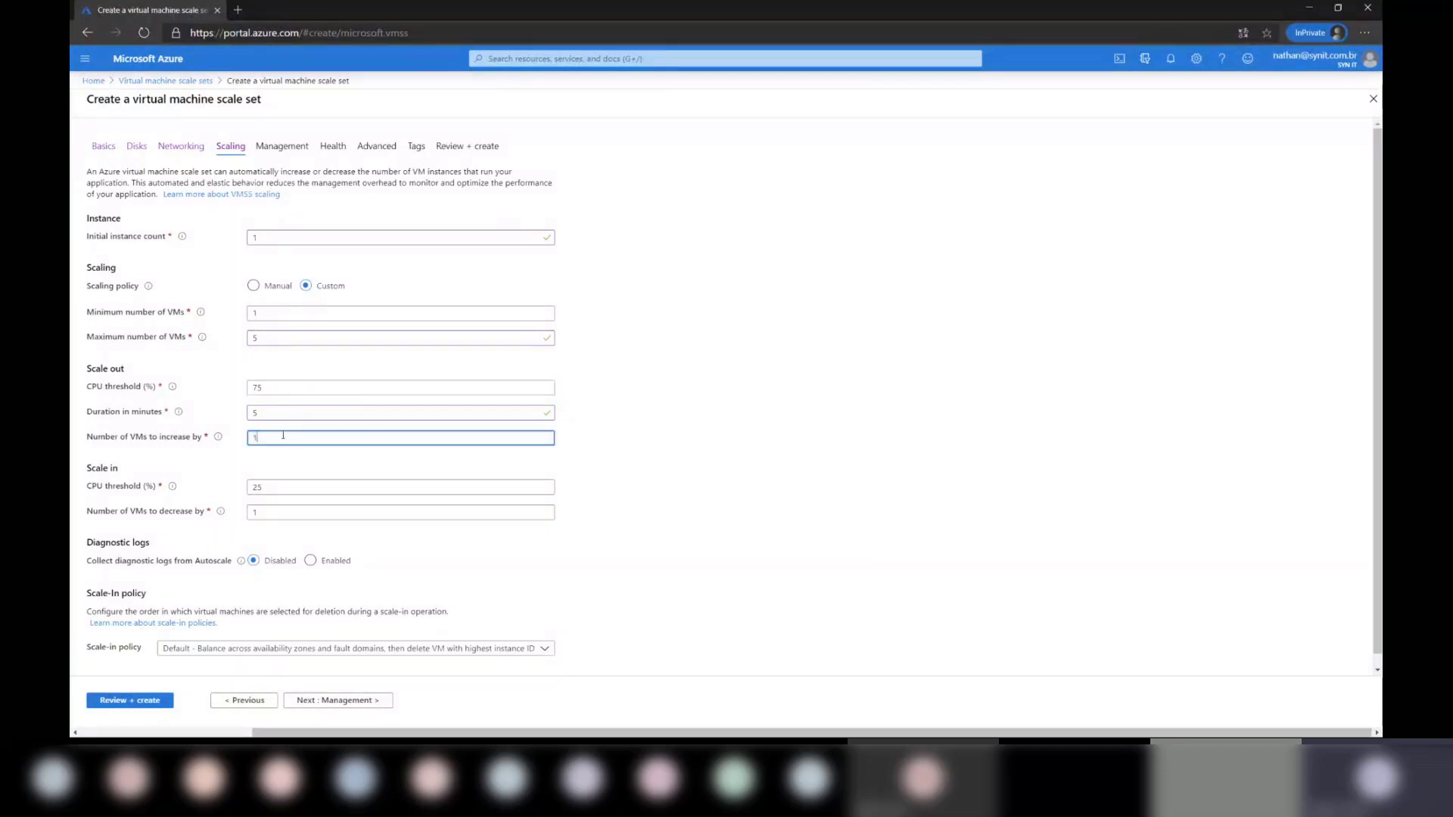
pyautogui.press('BackSpace')
pyautogui.write('2')
pyautogui.press('Tab')
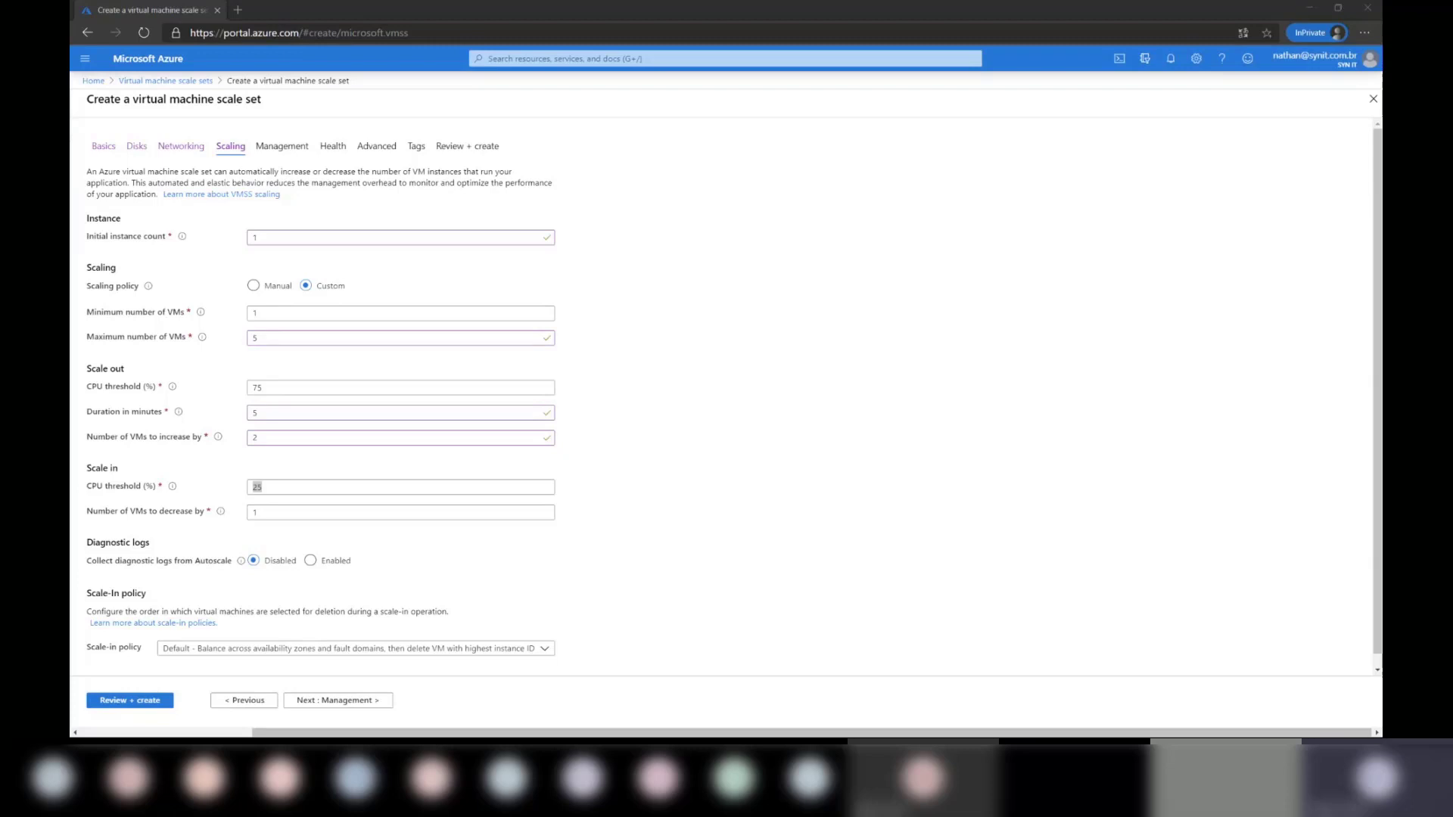
# Step: Set the scale-in CPU threshold to 40% and the decrease-by count to 1
pyautogui.doubleClick(328, 488)
pyautogui.write('40')
pyautogui.press('Tab')
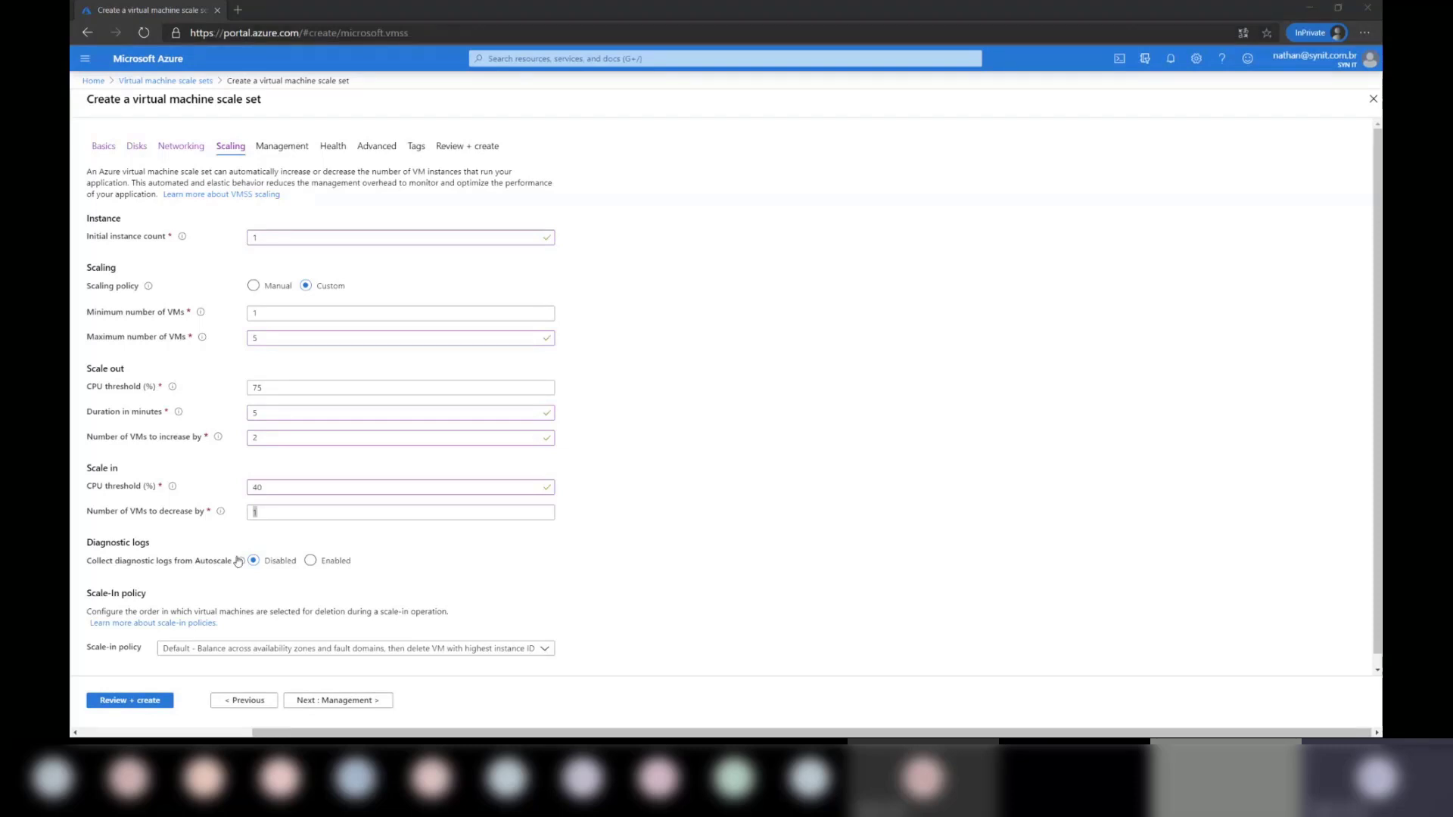
pyautogui.click(317, 511)
pyautogui.write('2')
pyautogui.press('Tab')
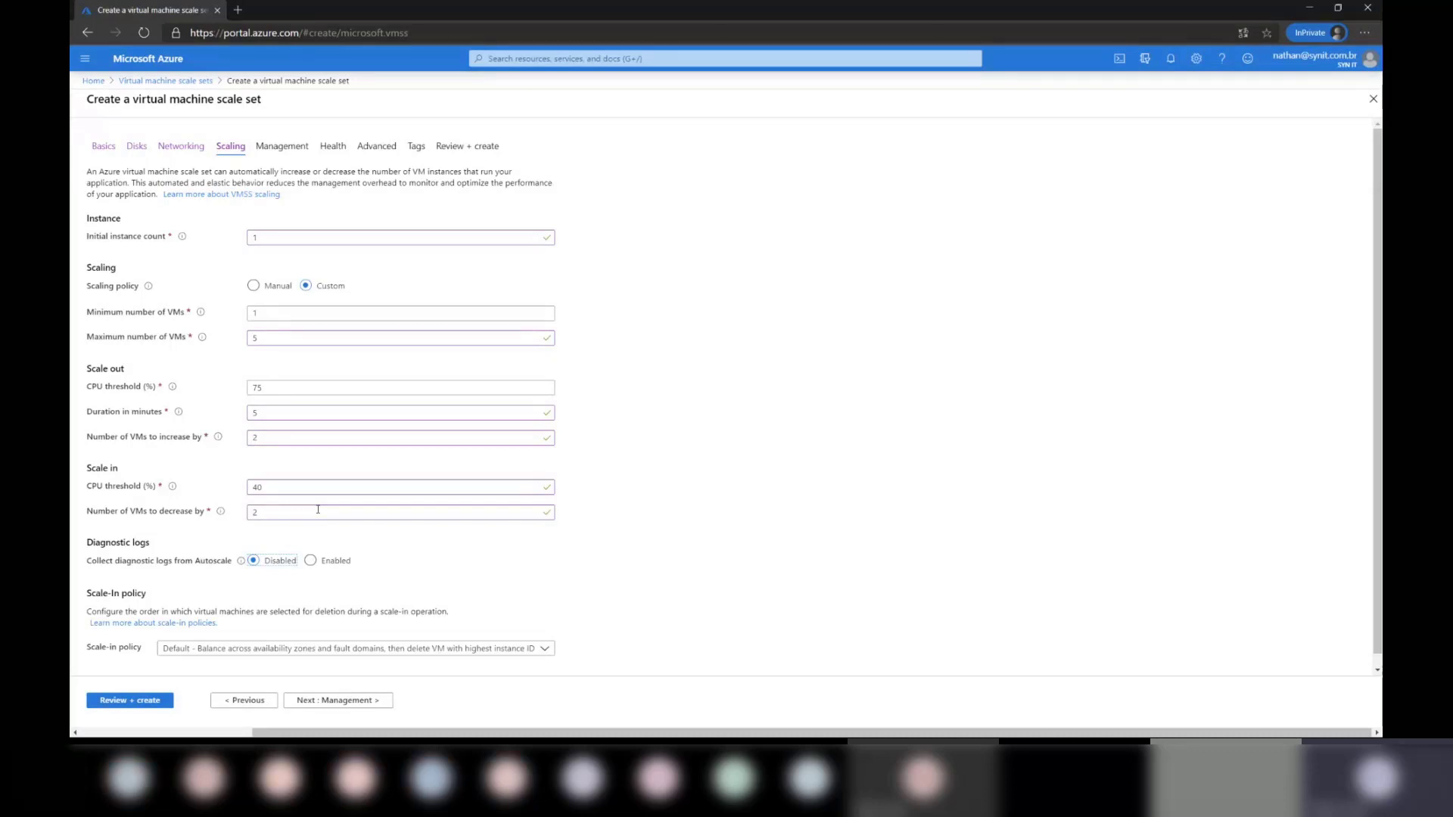
pyautogui.click(326, 436)
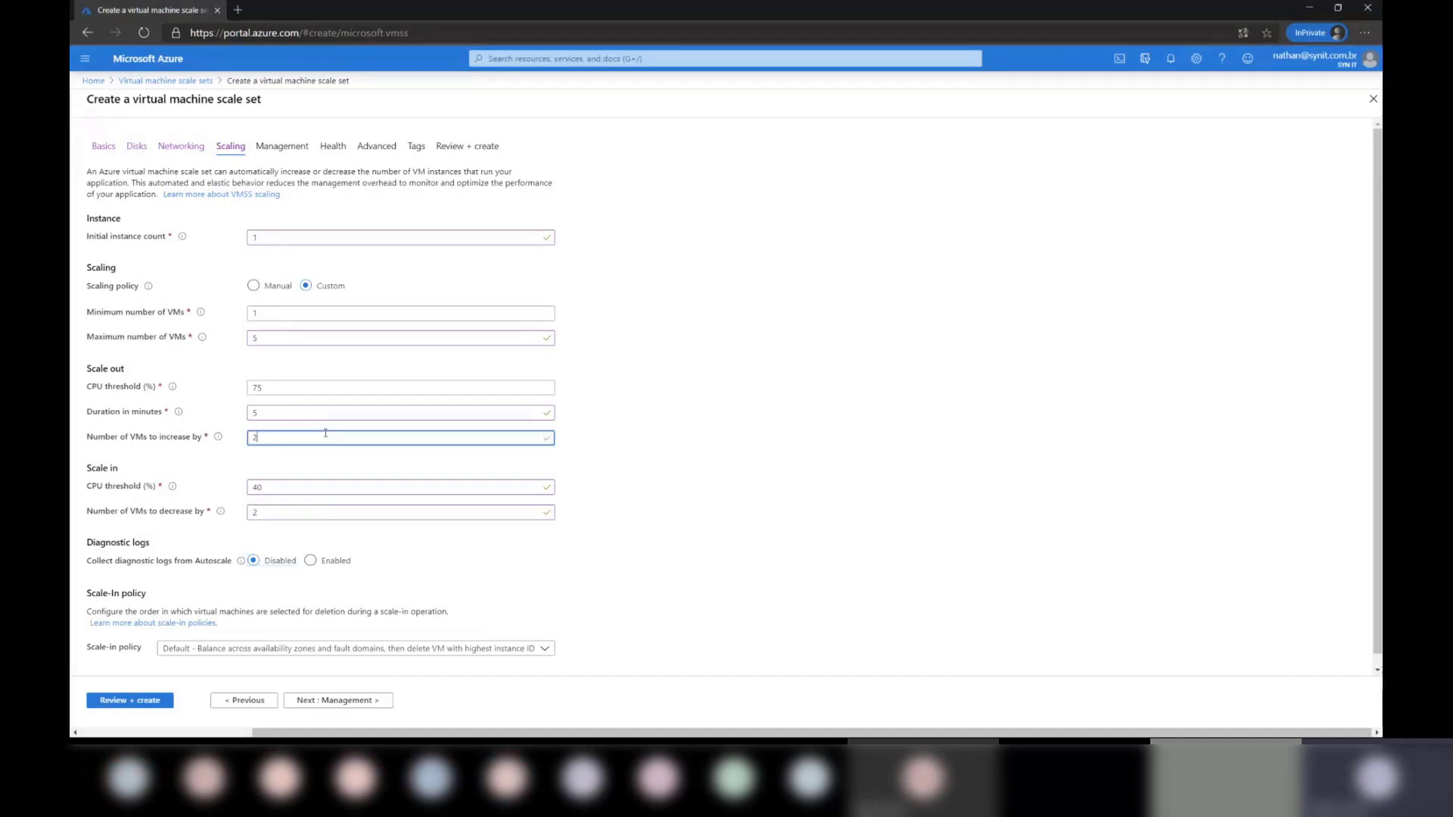
pyautogui.click(275, 509)
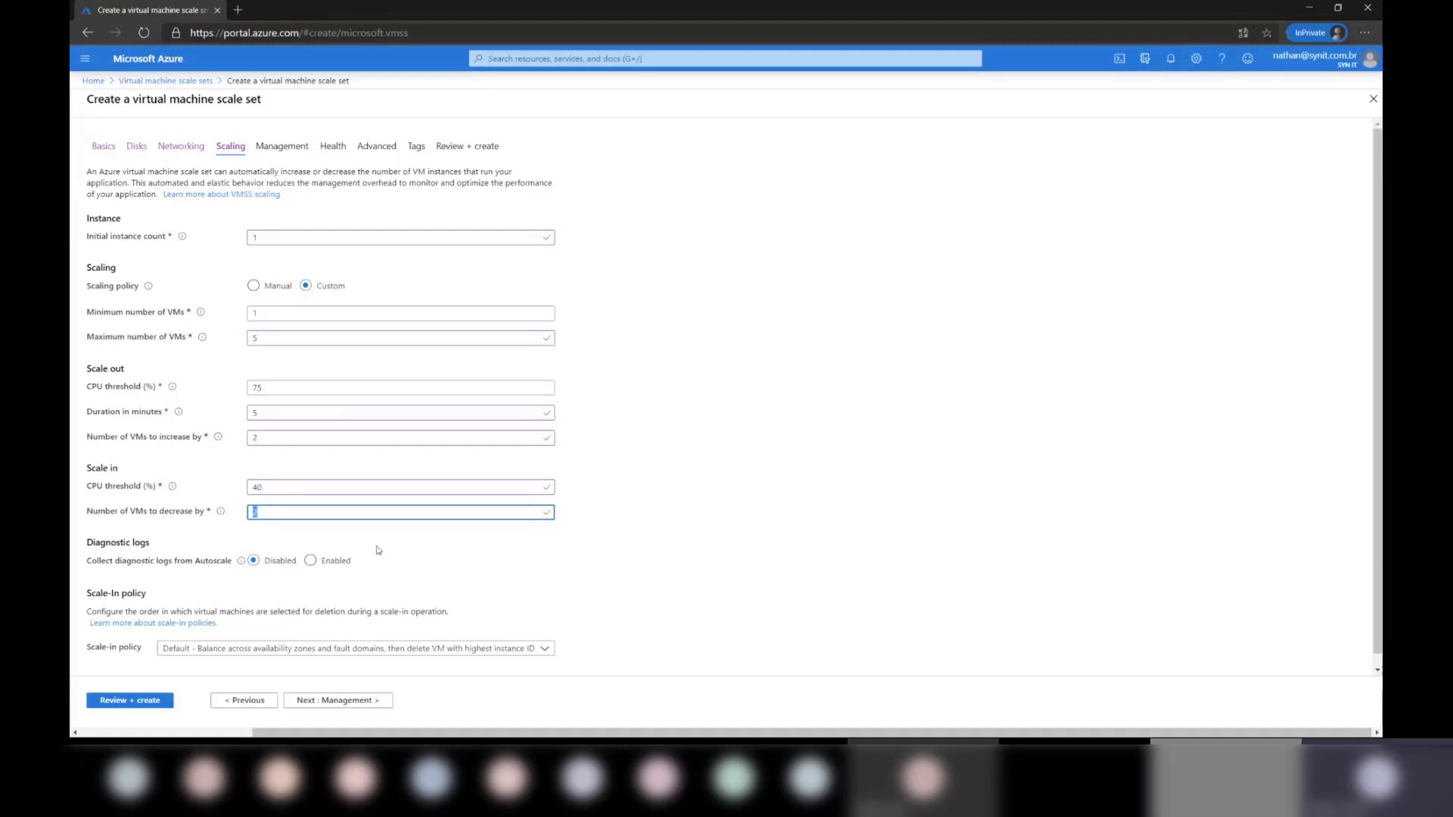
pyautogui.press('BackSpace')
pyautogui.write('1')
pyautogui.press('Tab')
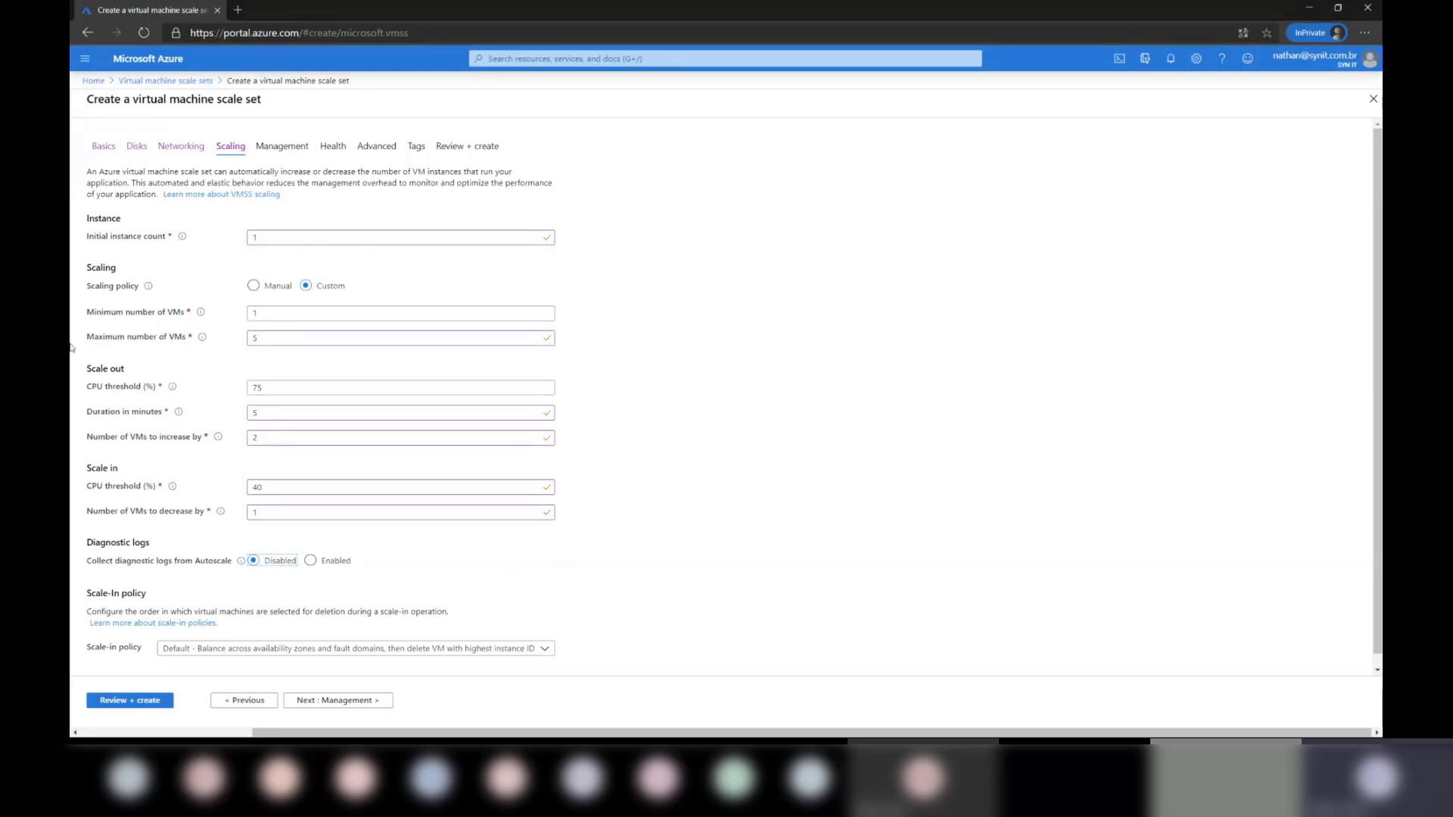
# Step: Retype the increase-by value as 3 and the decrease-by value as 2
pyautogui.click(305, 437)
pyautogui.write('3')
pyautogui.press('Tab')
pyautogui.doubleClick(306, 432)
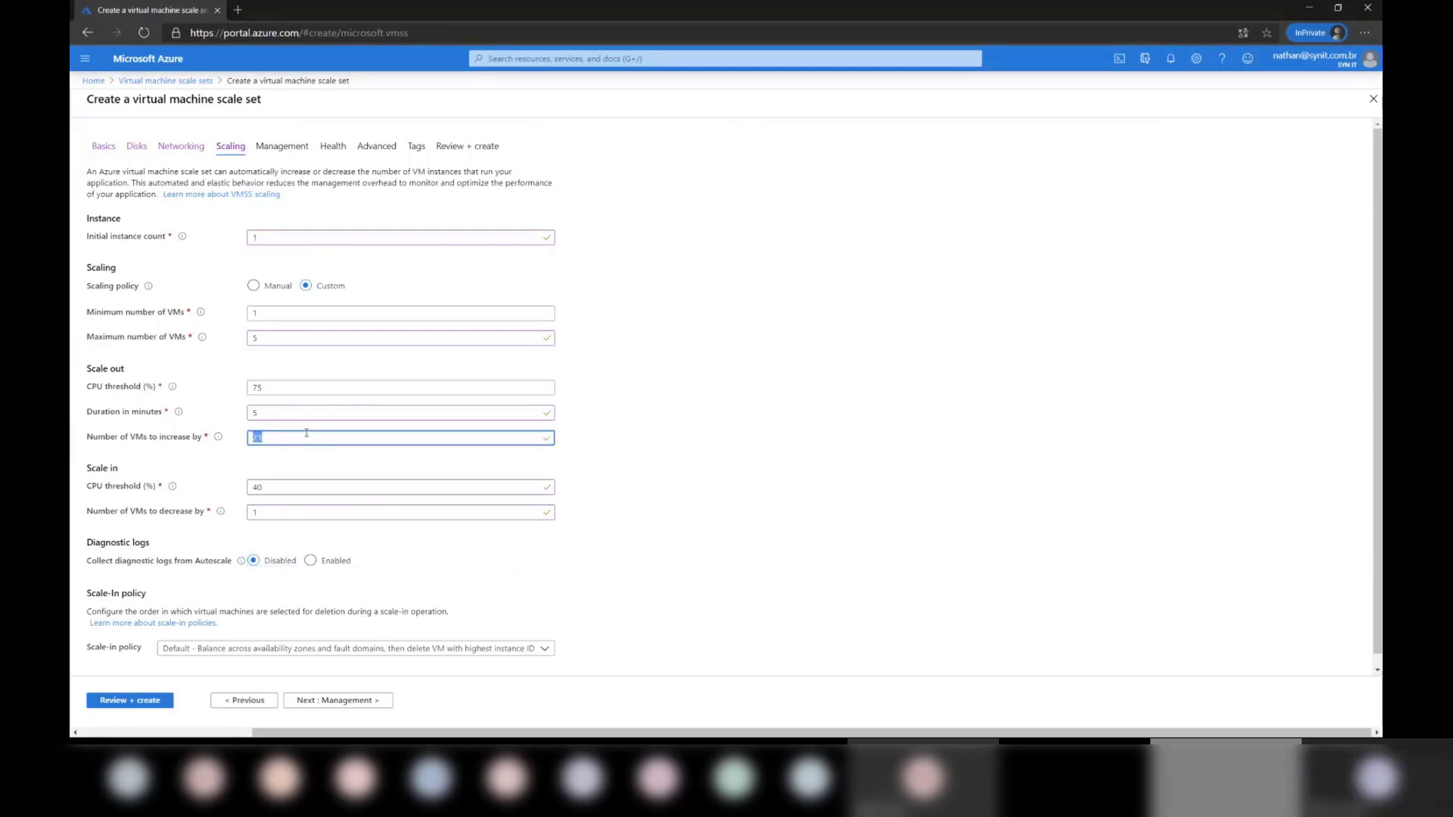
pyautogui.write('3')
pyautogui.press('Tab')
pyautogui.press('Tab')
pyautogui.write('2')
pyautogui.press('Tab')
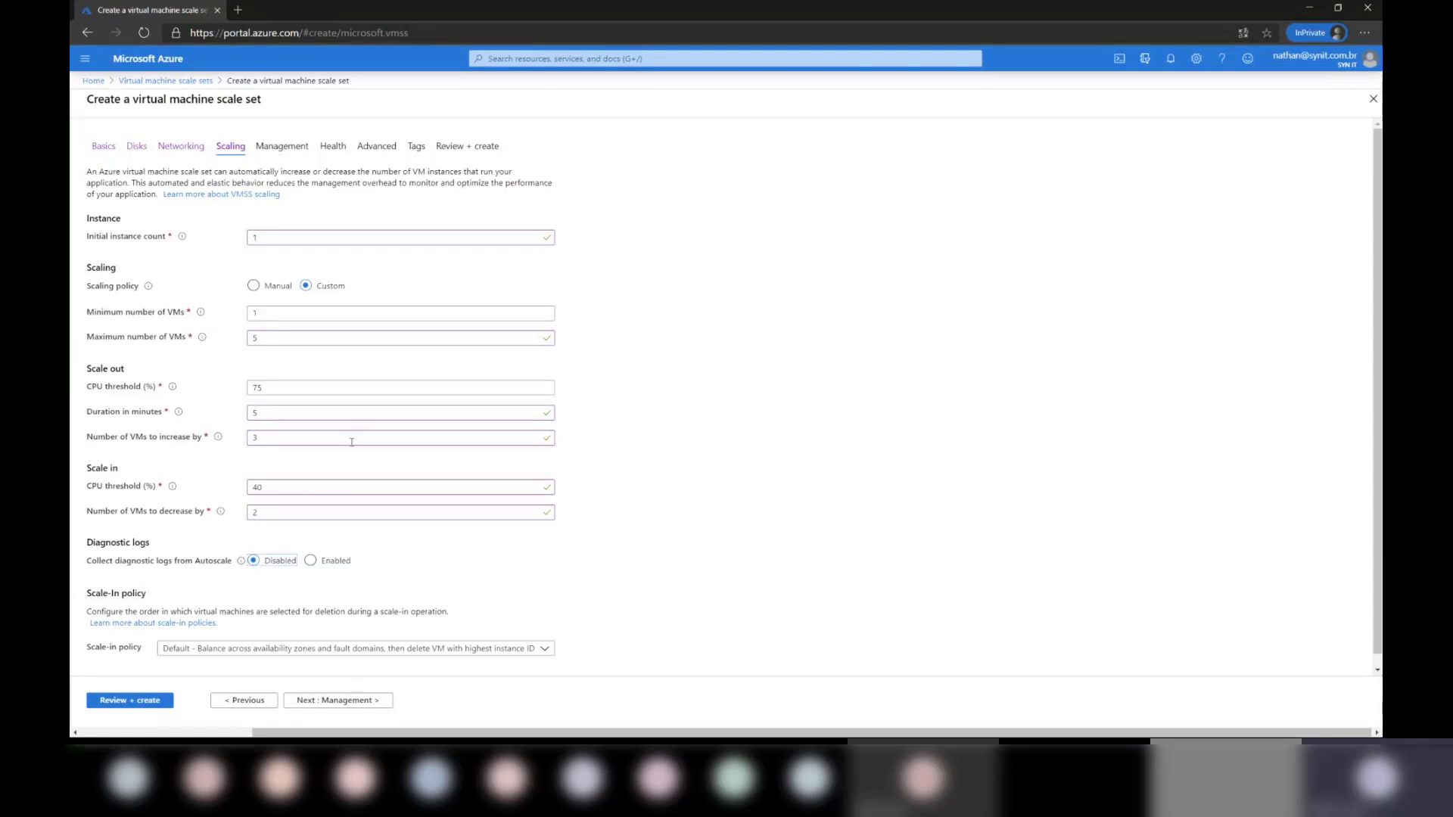
# Step: Make the increase-by count read 322 and set the decrease-by count back to 1
pyautogui.click(352, 442)
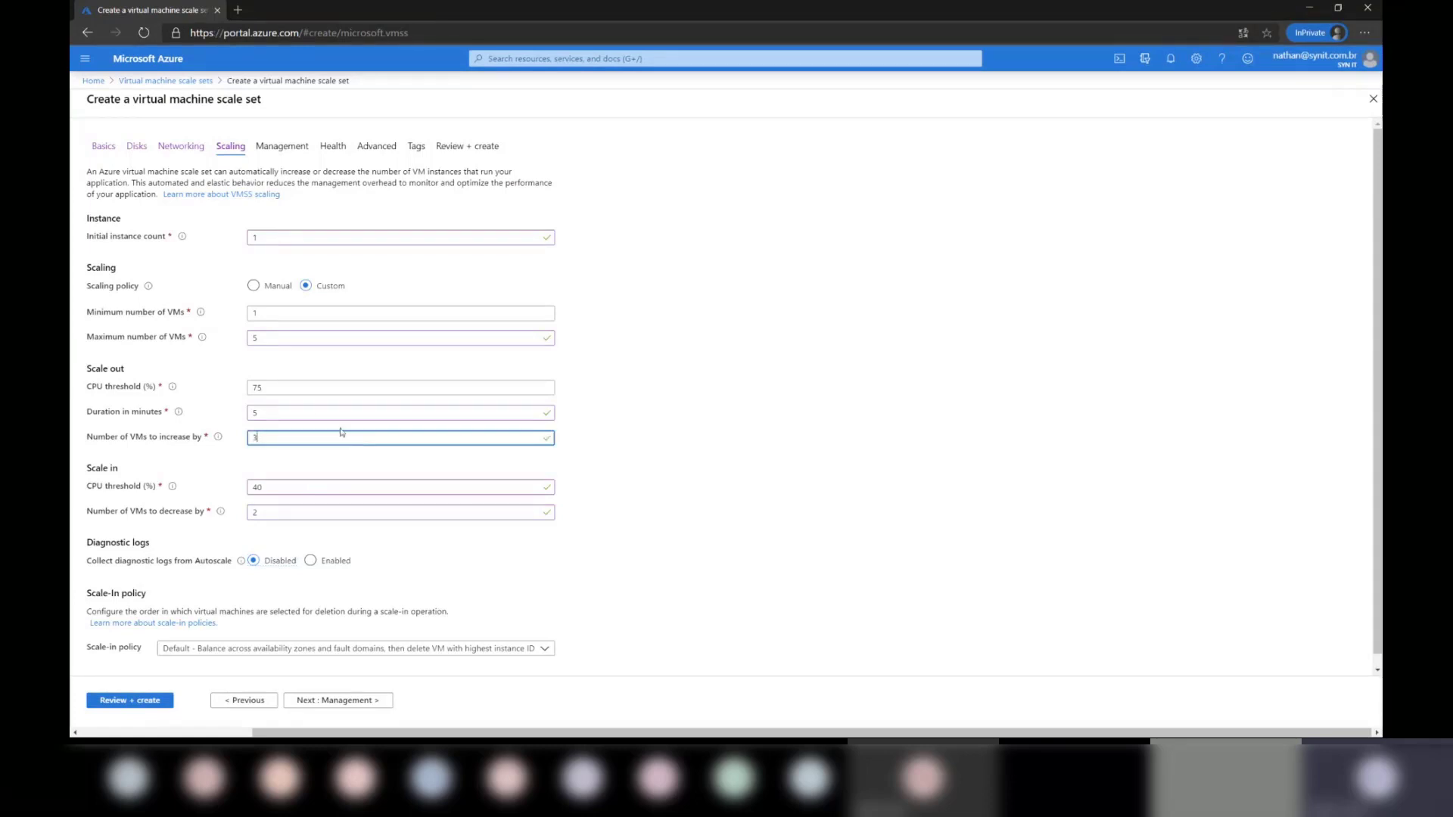
pyautogui.doubleClick(296, 391)
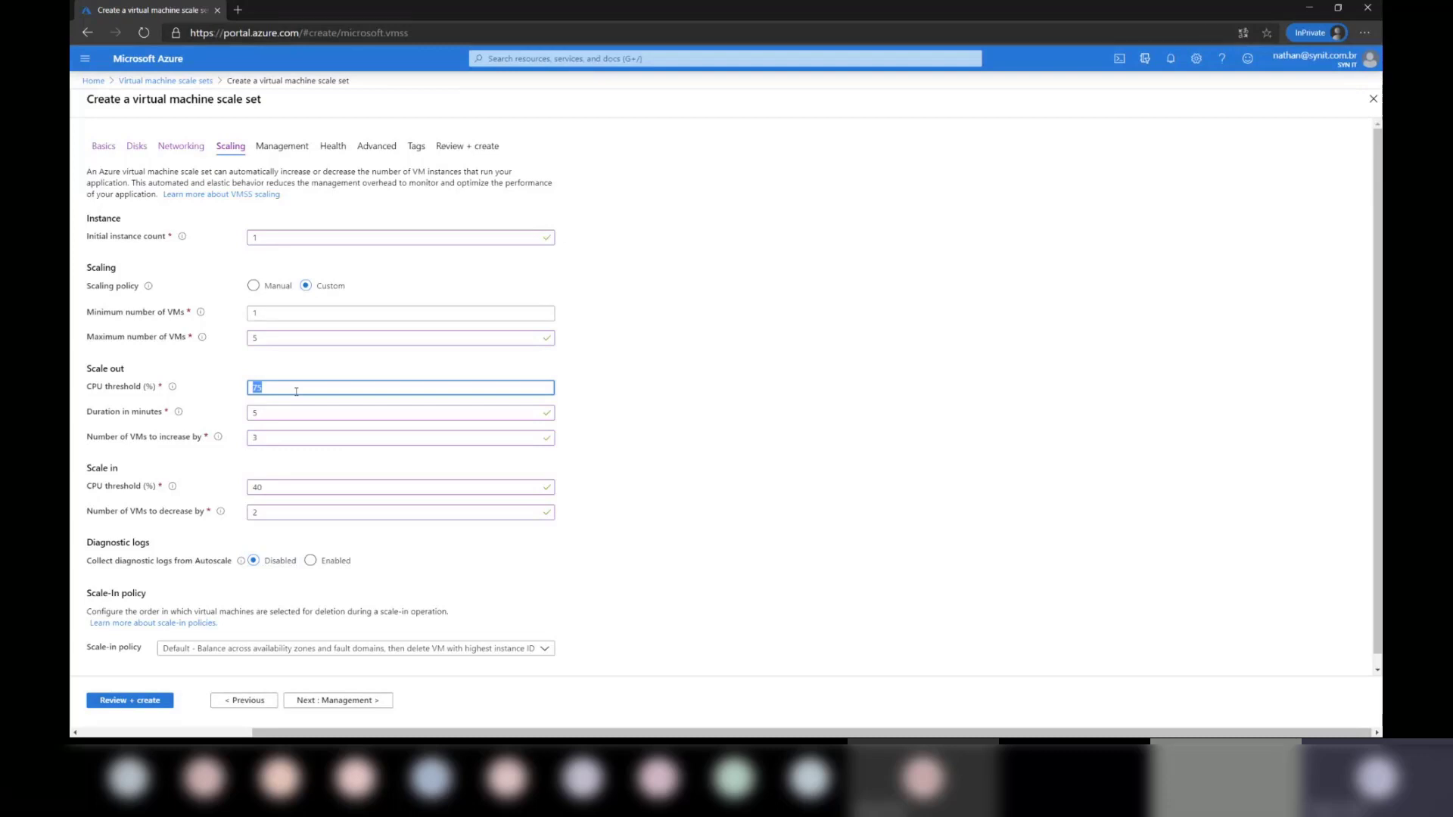
pyautogui.click(286, 412)
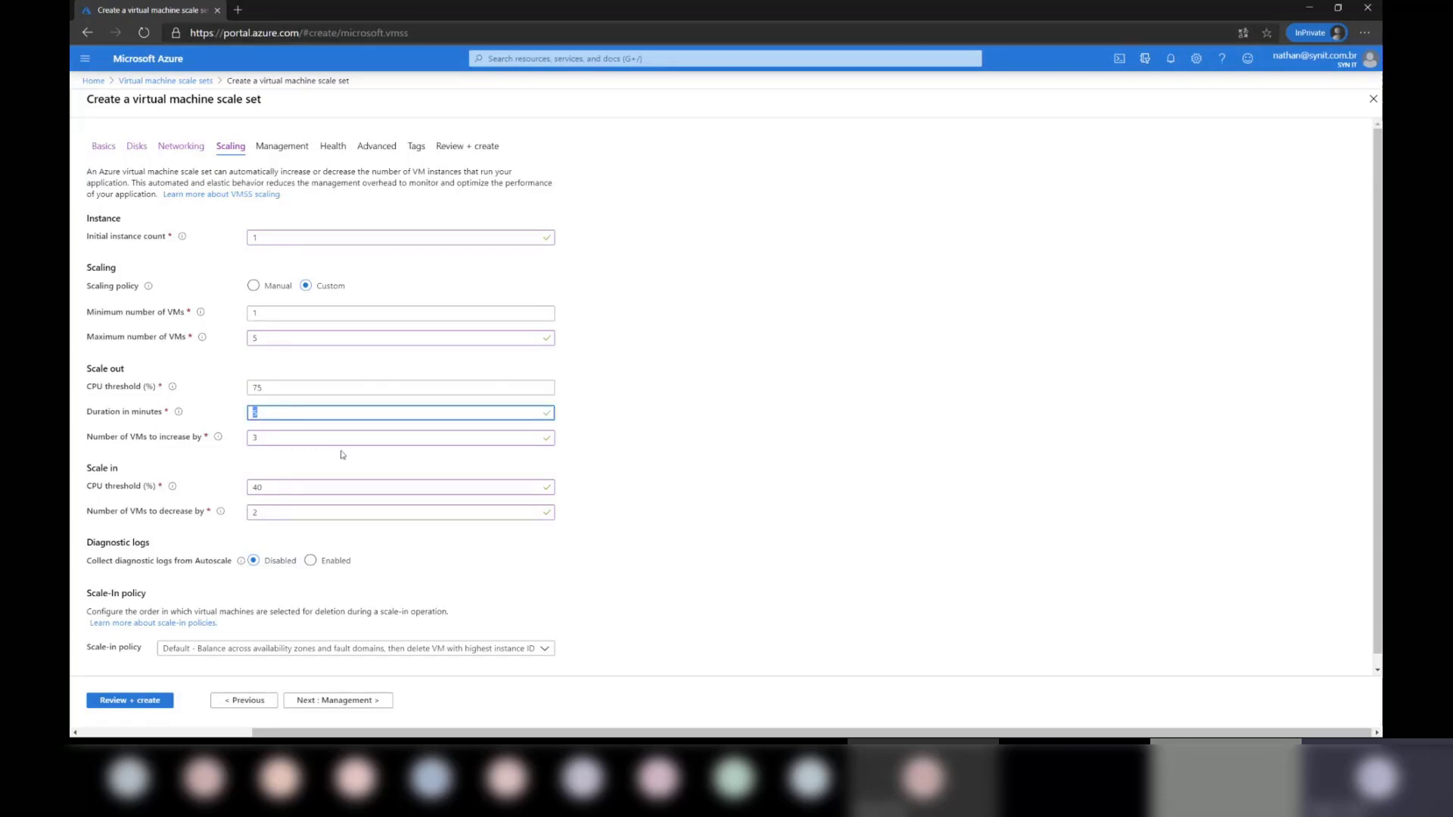
pyautogui.click(342, 454)
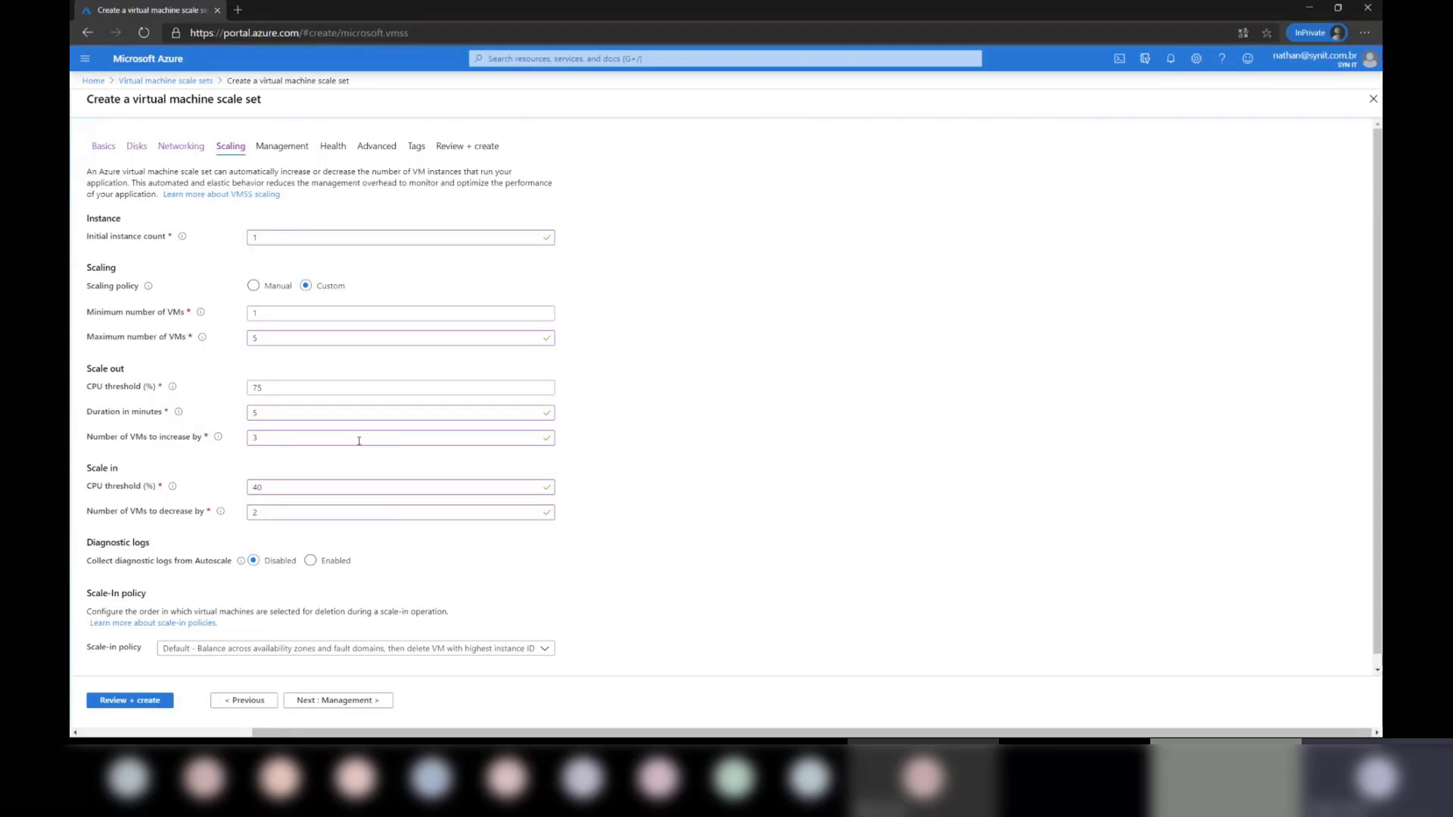
pyautogui.doubleClick(308, 506)
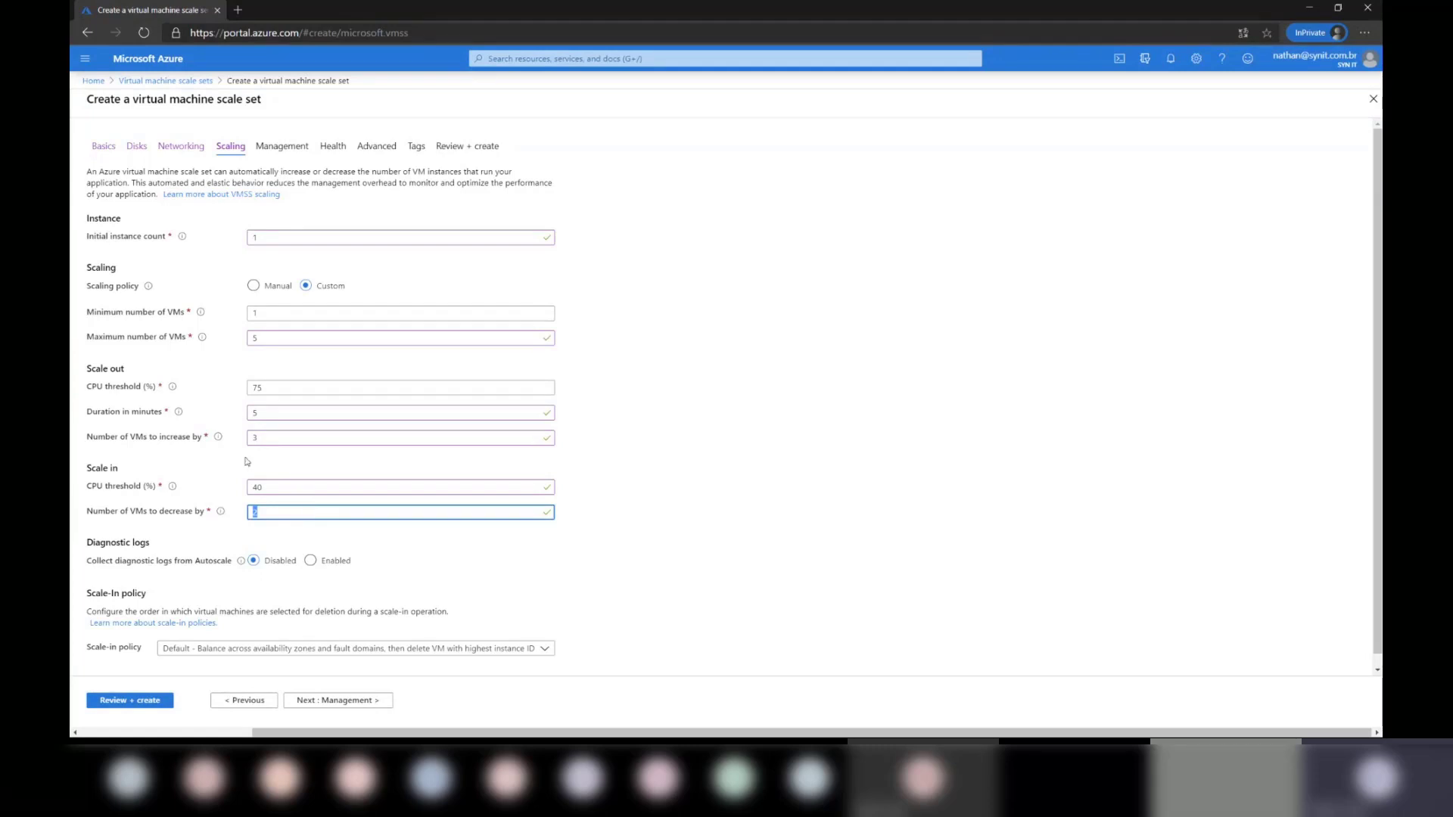
pyautogui.click(261, 439)
pyautogui.write('2')
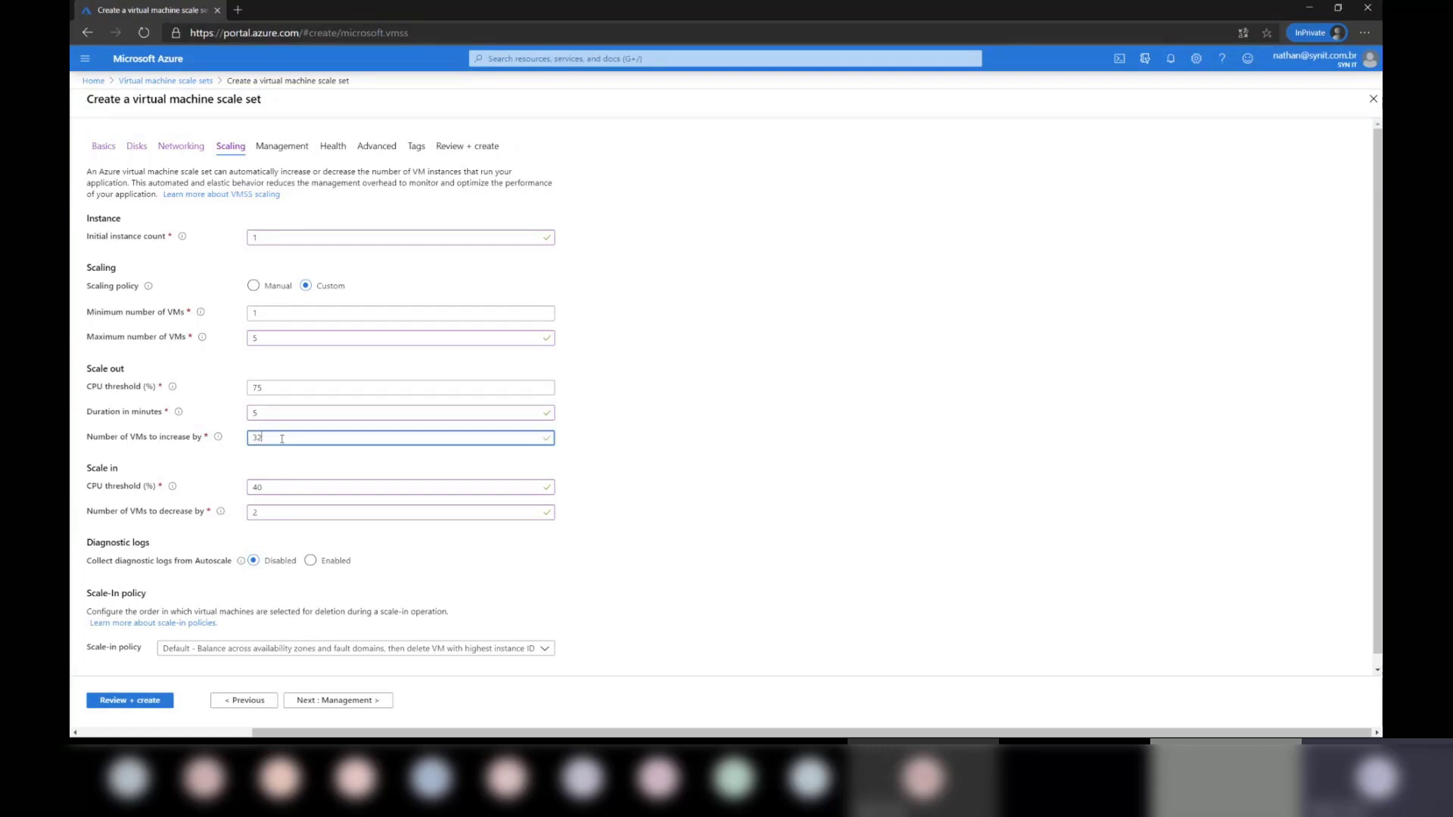
pyautogui.write('2')
pyautogui.press('Tab')
pyautogui.press('Tab')
pyautogui.write('1')
pyautogui.press('Tab')
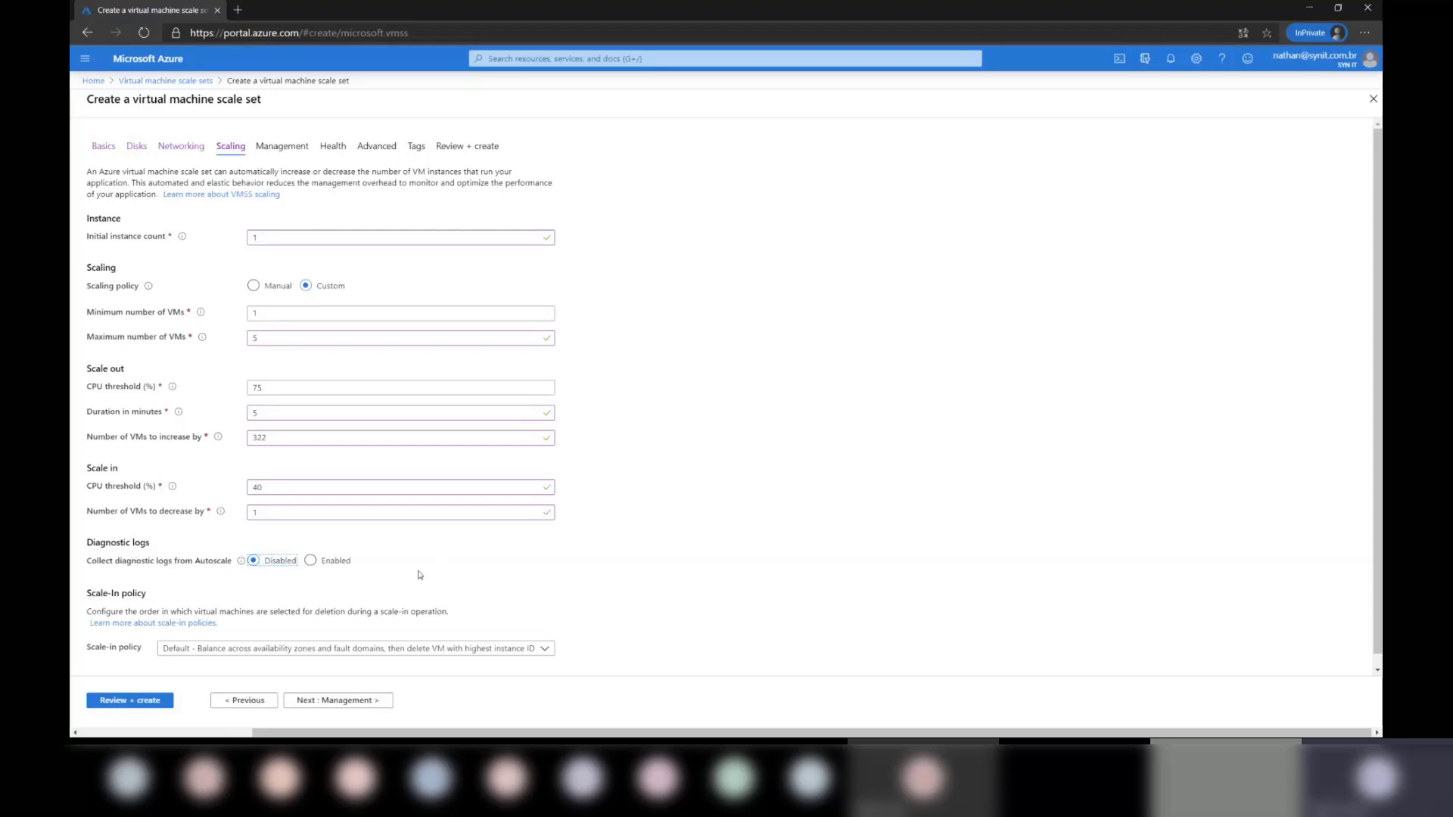
# Step: Turn autoscale diagnostic logs on and back off, check scale-in policies, then switch to Paint
pyautogui.click(321, 566)
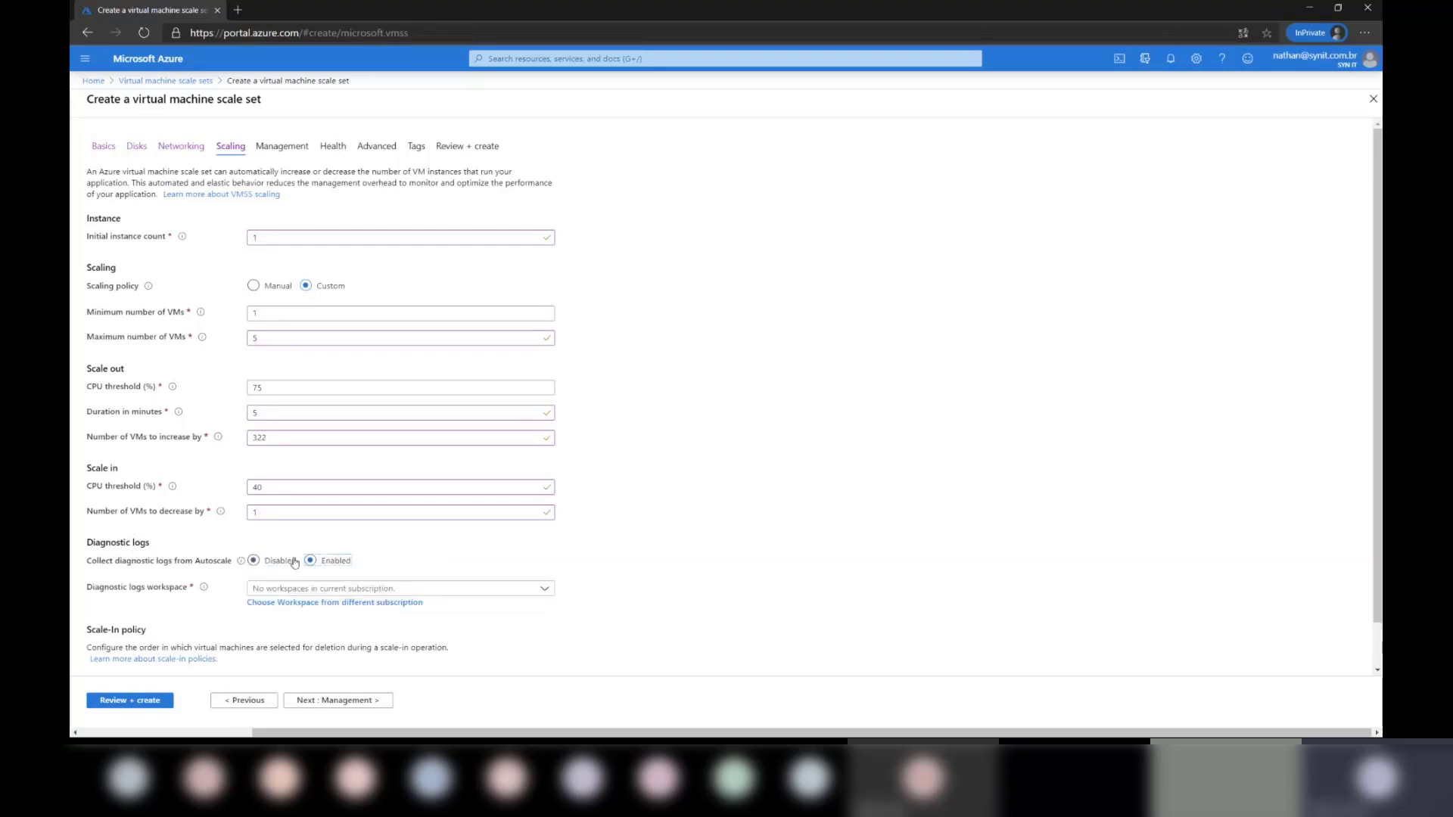
pyautogui.click(549, 588)
pyautogui.click(548, 588)
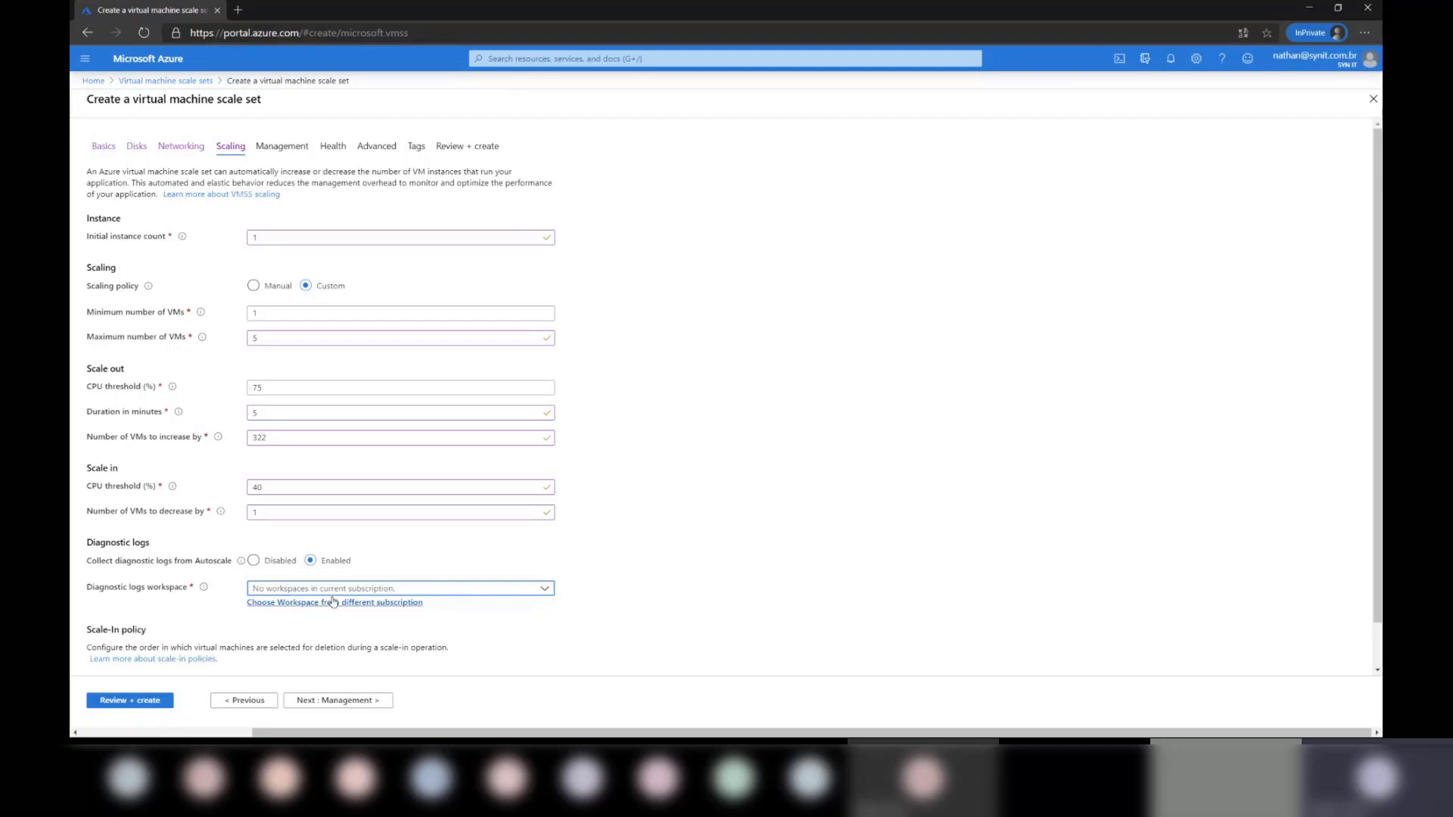
pyautogui.click(281, 566)
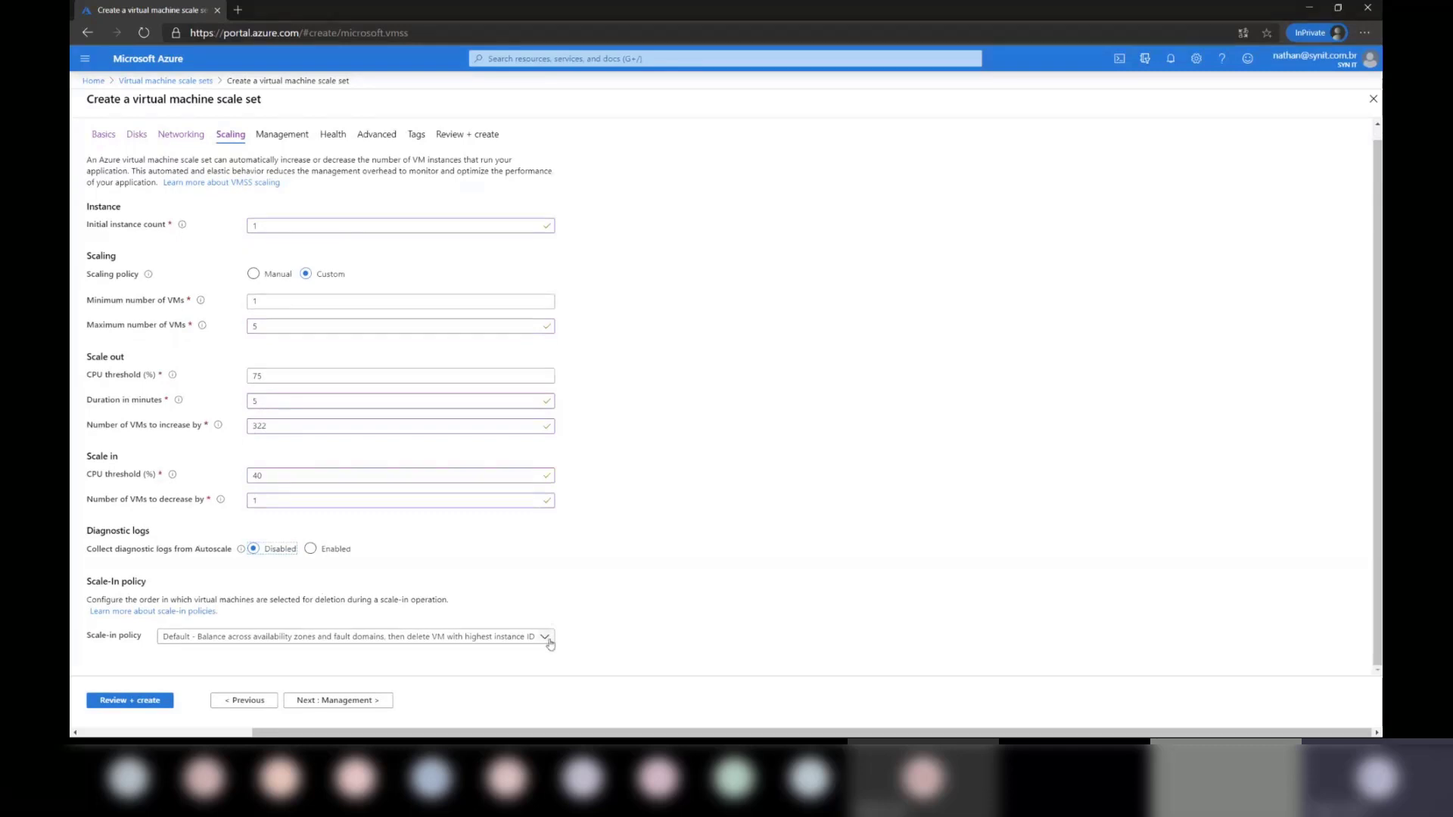
pyautogui.click(550, 644)
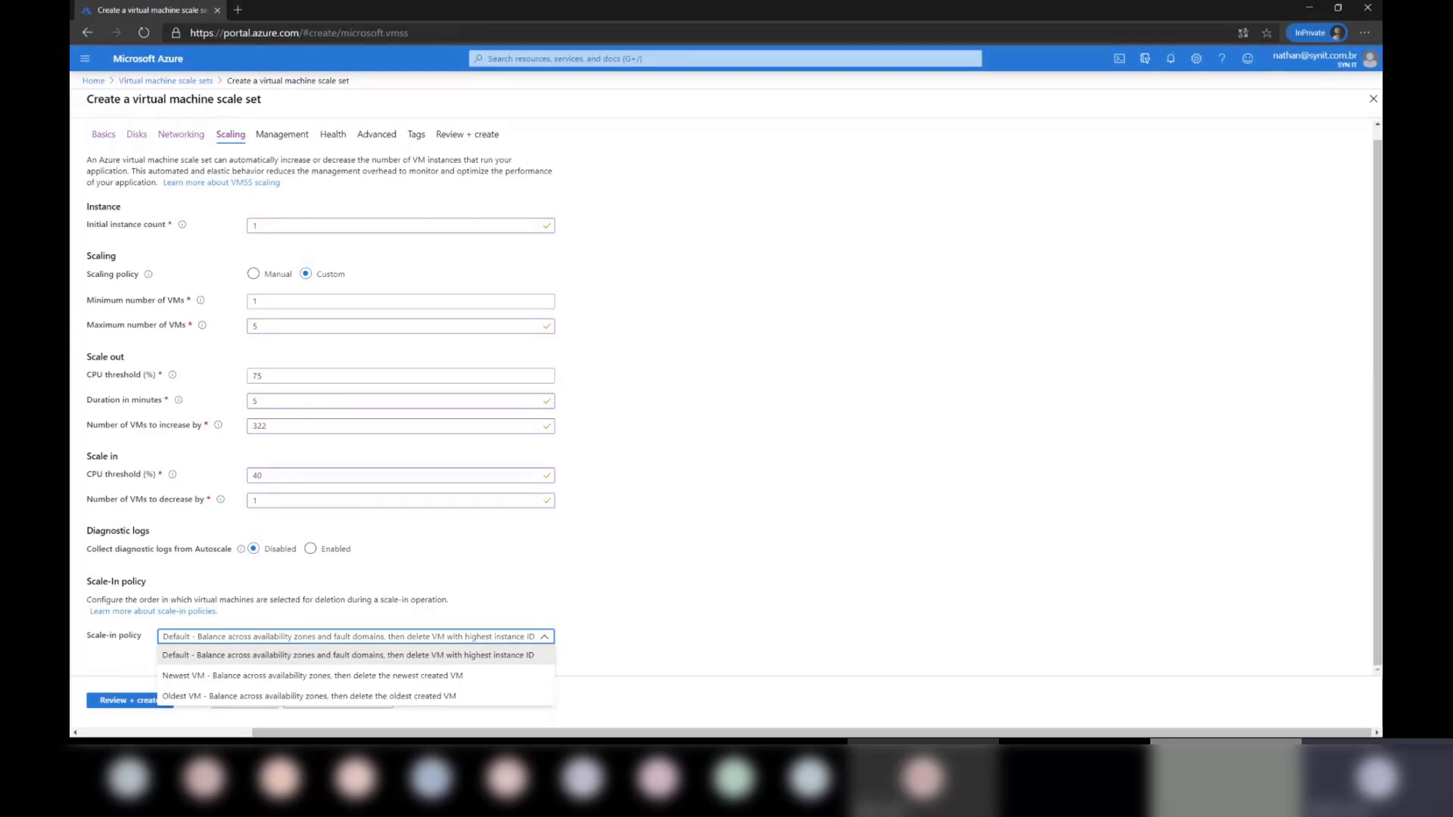
pyautogui.hotkey('alt', 'Tab')
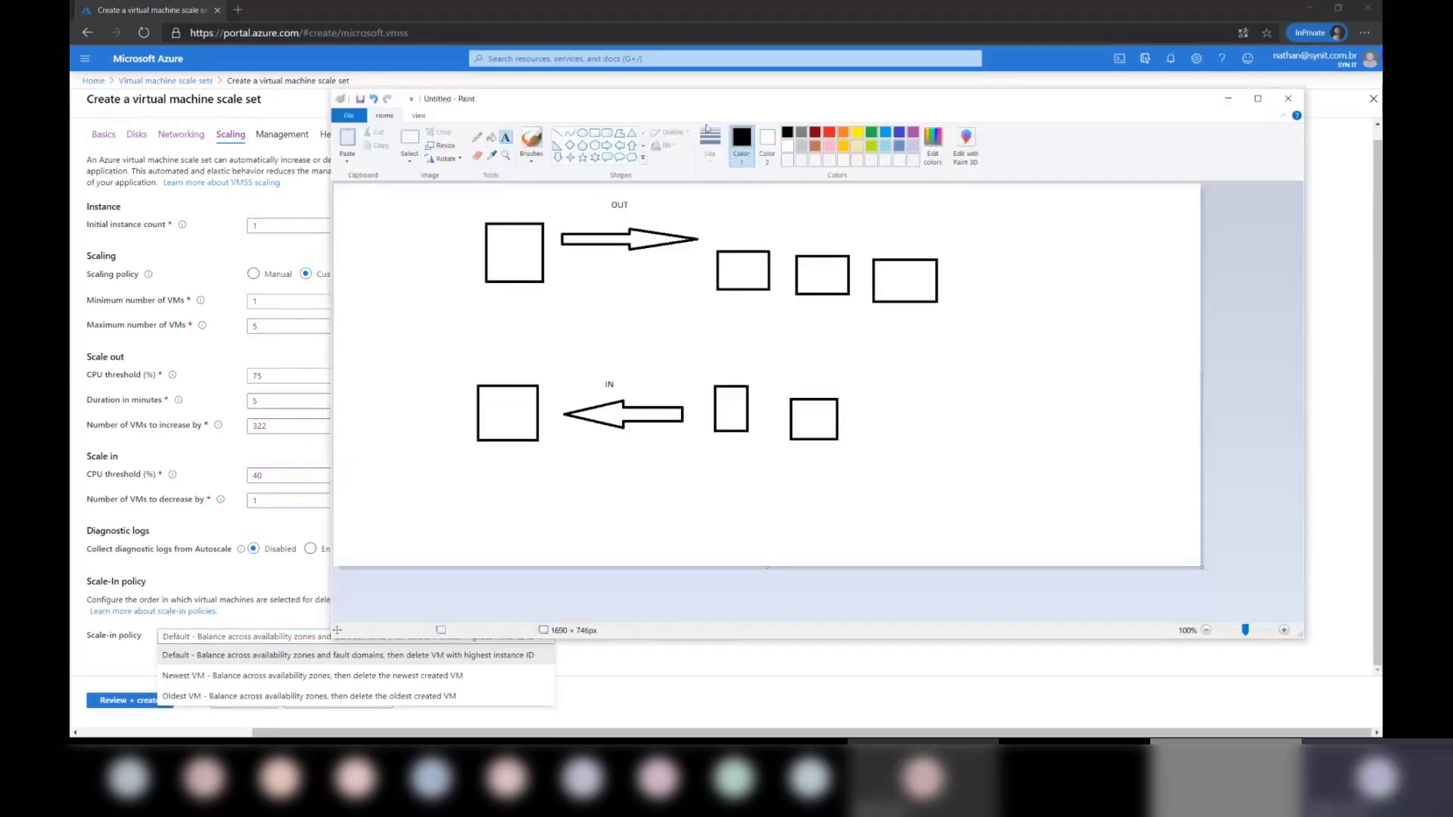
# Step: Label the three scale-out boxes 1, 2 and 3 with the Text tool
pyautogui.click(736, 265)
pyautogui.write('1')
pyautogui.click(830, 282)
pyautogui.click(829, 282)
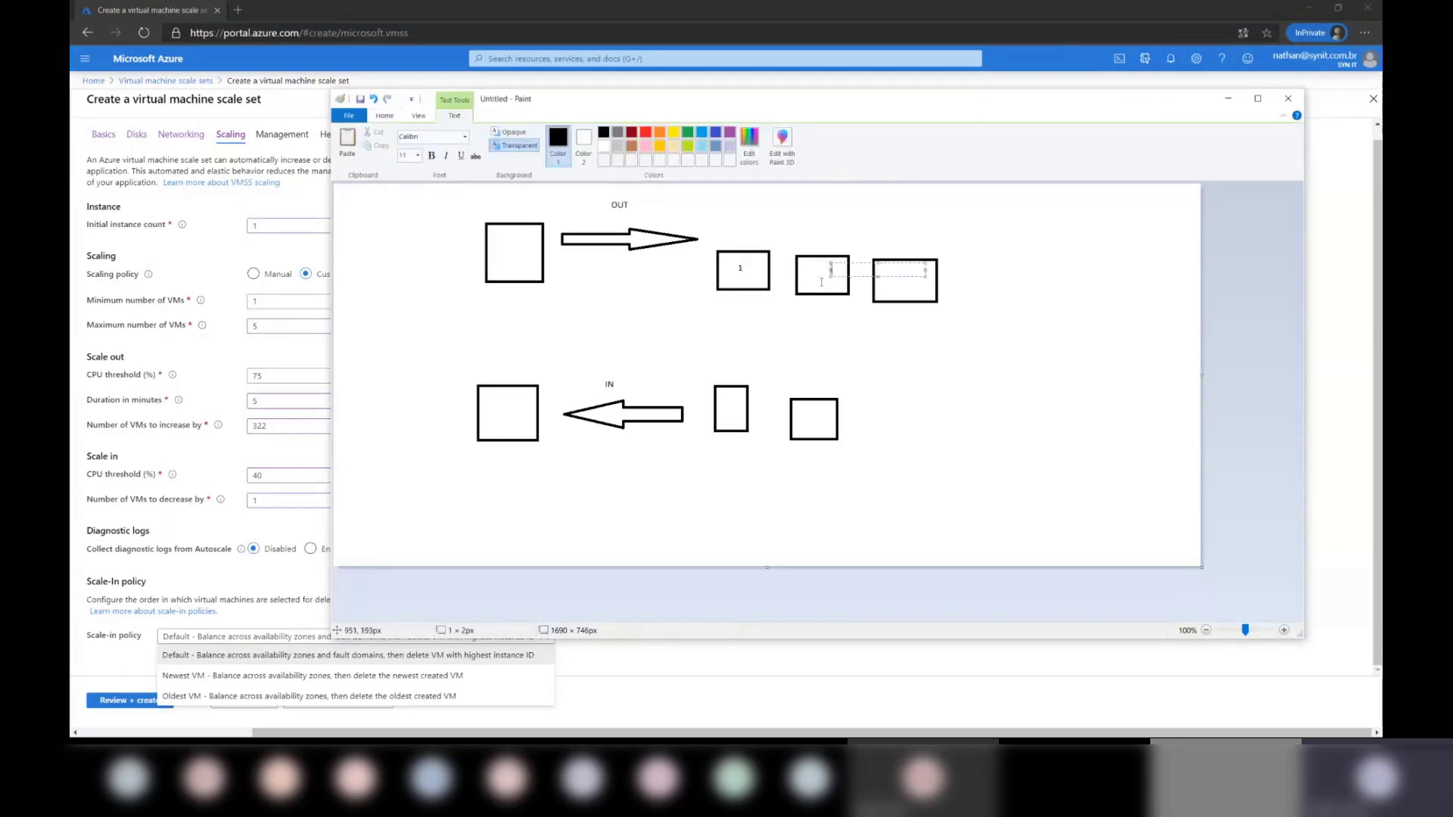
pyautogui.click(823, 272)
pyautogui.click(823, 272)
pyautogui.write('2')
pyautogui.click(924, 290)
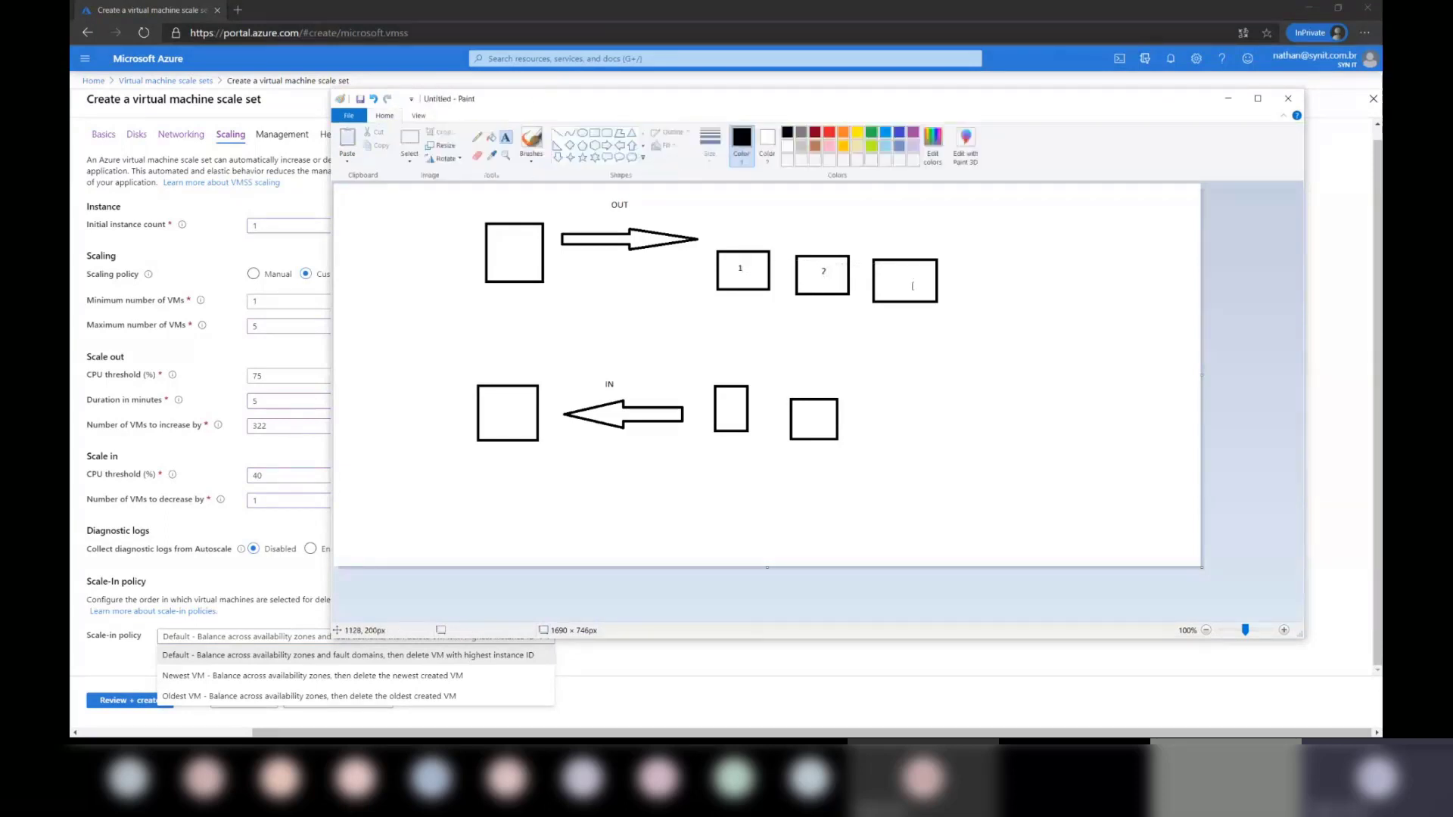
pyautogui.click(905, 273)
pyautogui.write('3')
pyautogui.click(782, 273)
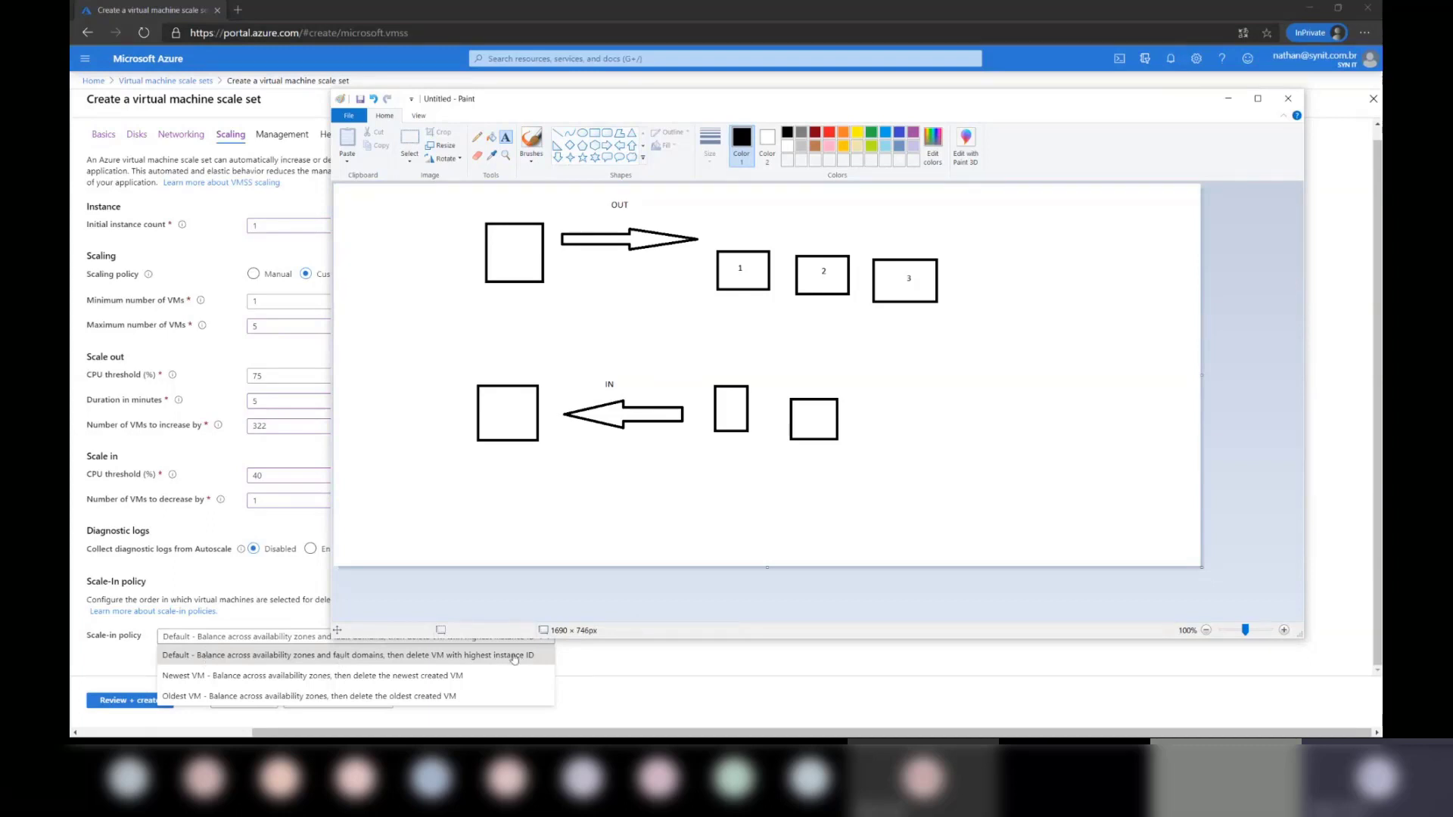
# Step: Label the scale-in boxes 1 and 3, then return to the Azure scaling form
pyautogui.click(732, 403)
pyautogui.write('1')
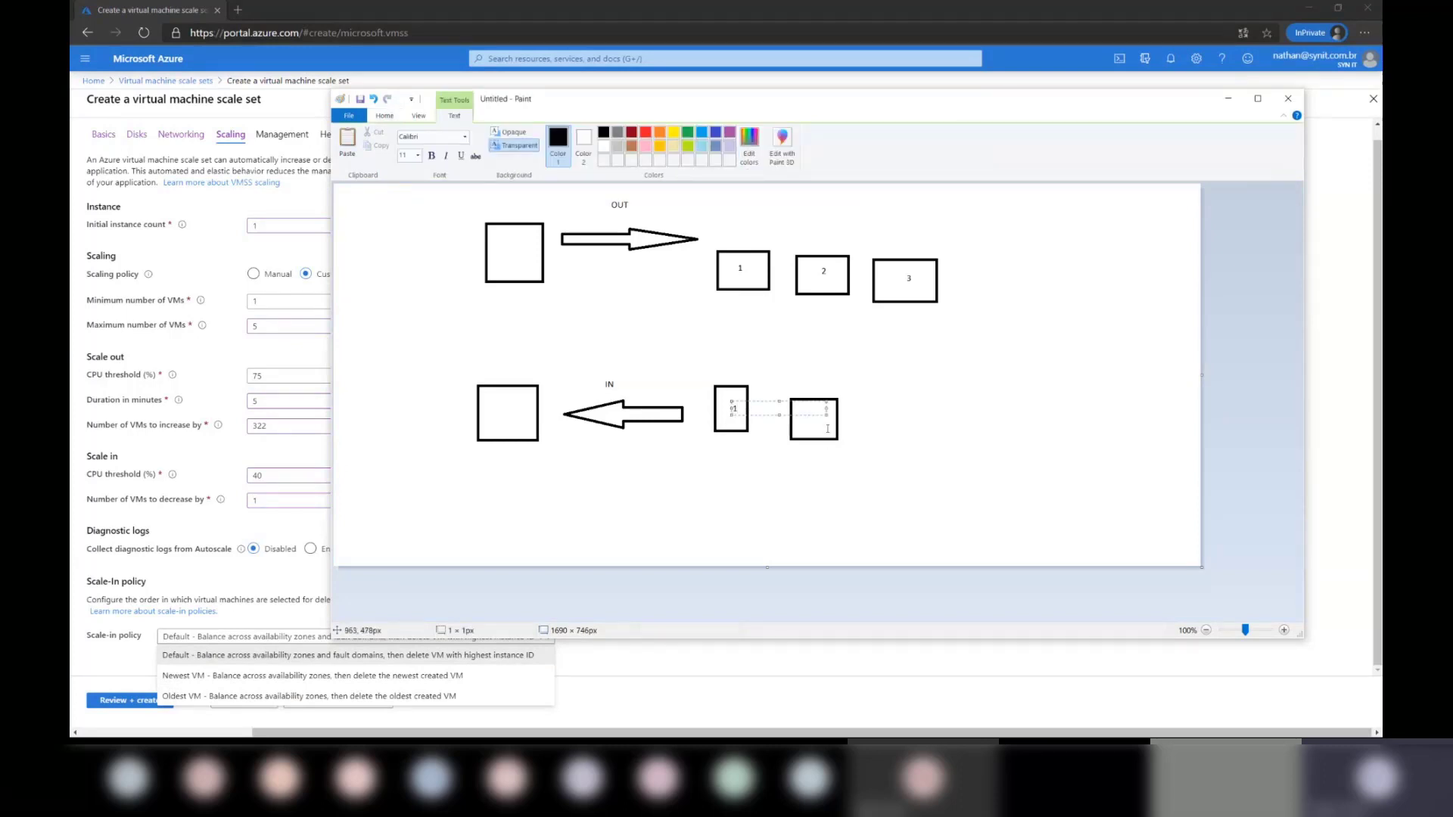
pyautogui.click(818, 419)
pyautogui.write('3')
pyautogui.click(849, 476)
pyautogui.click(847, 472)
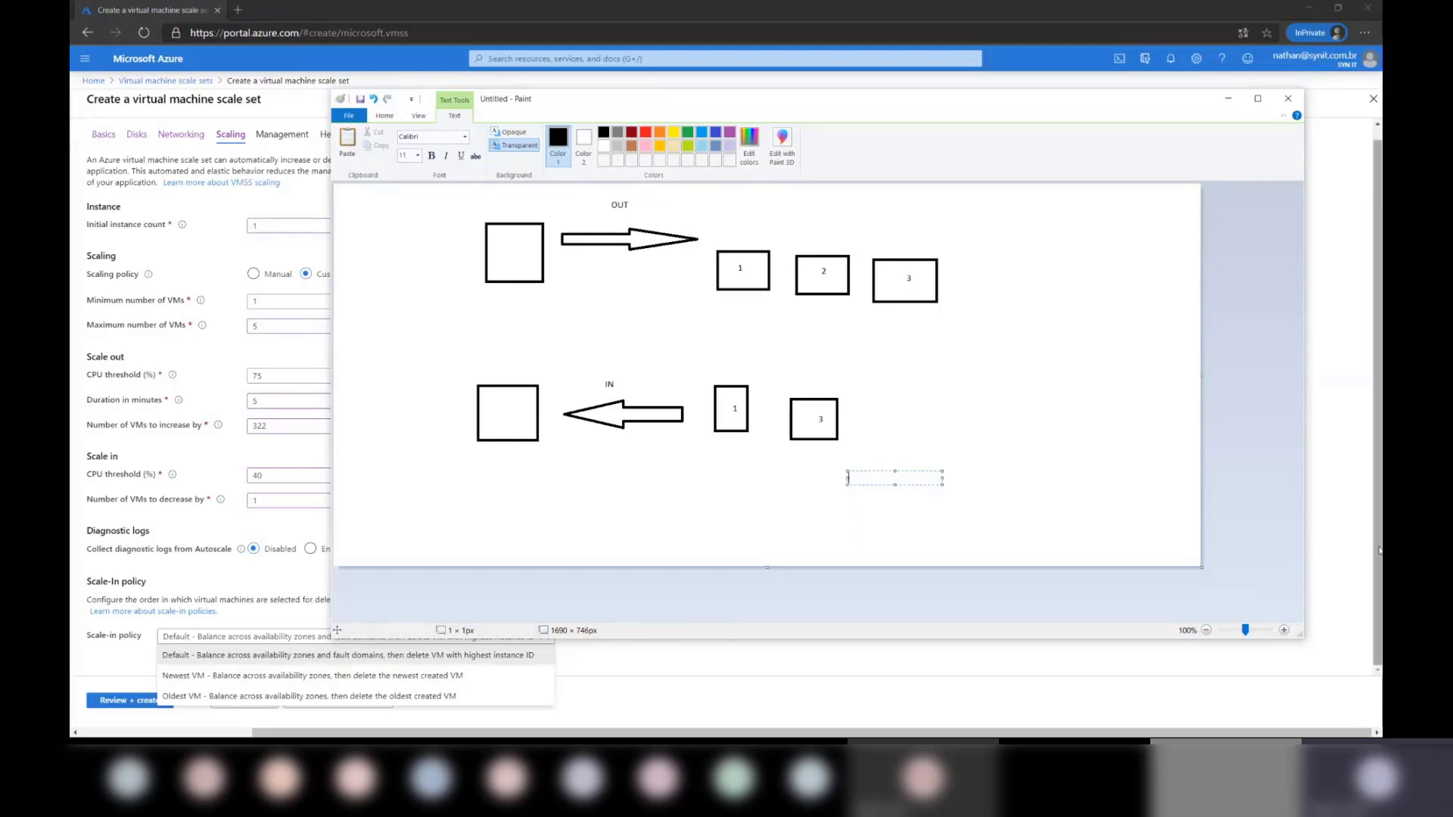
pyautogui.click(926, 442)
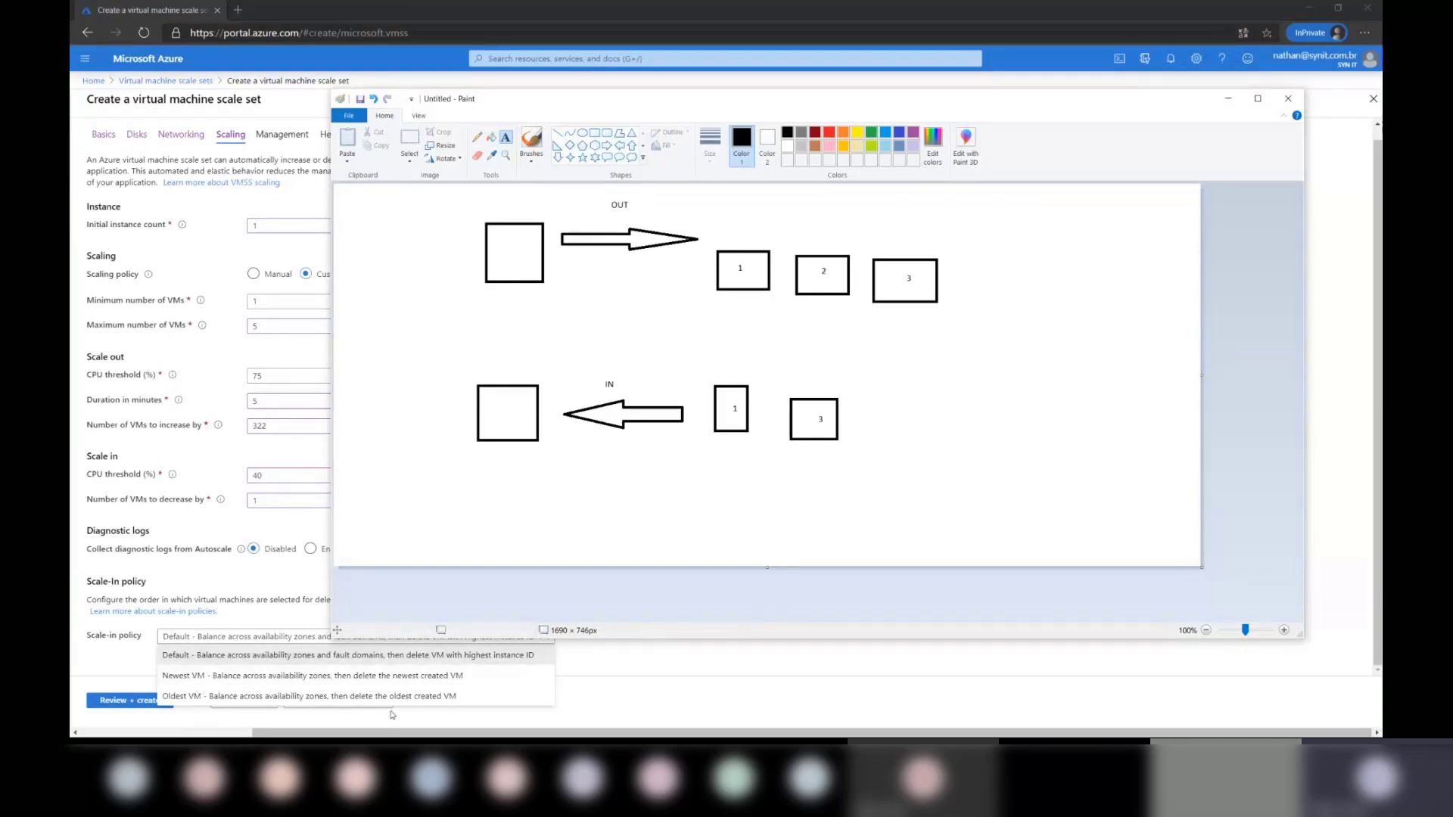
pyautogui.click(717, 664)
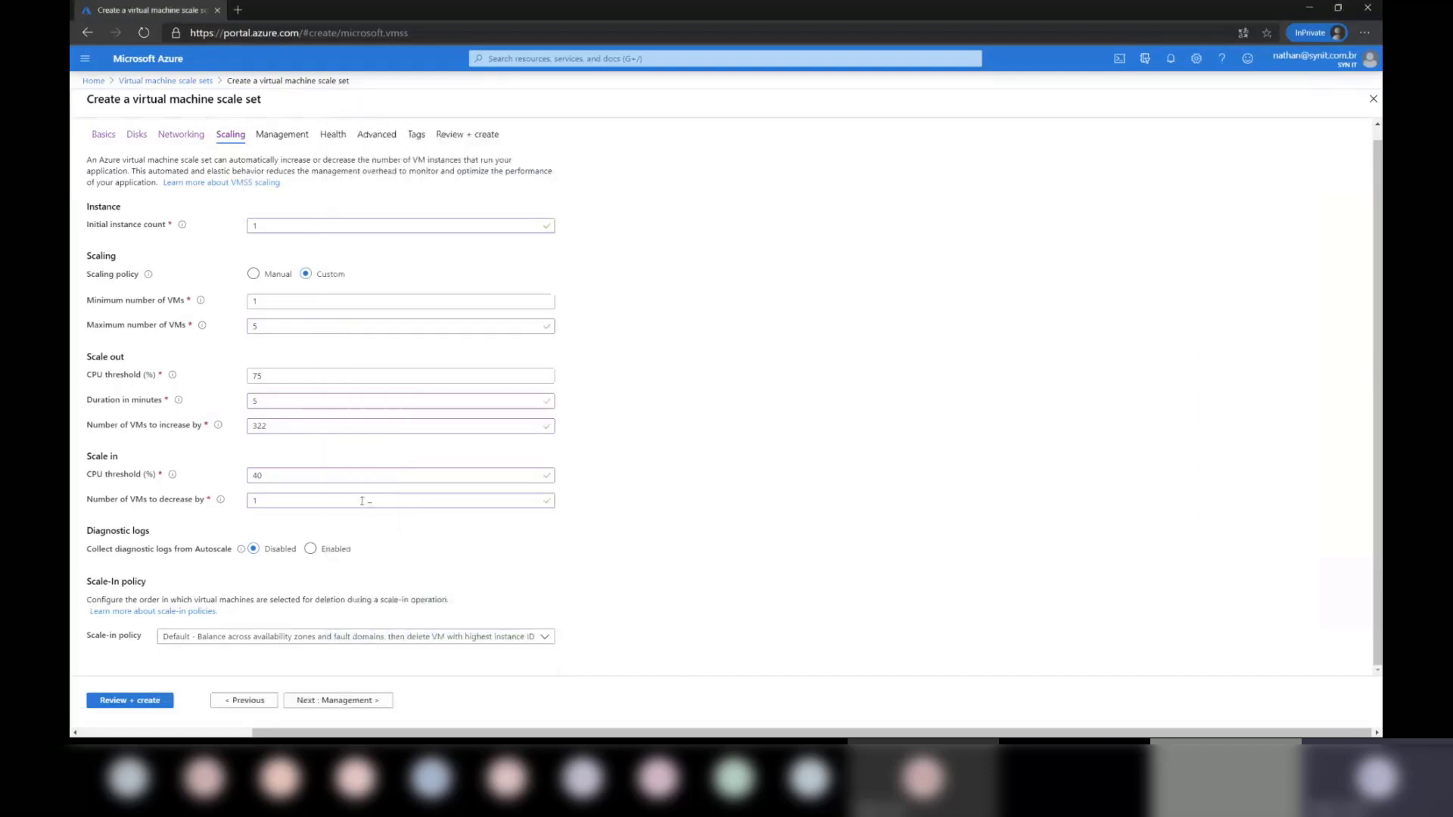
# Step: Keep the Default scale-in policy, go to Management, and try Rolling upgrade mode
pyautogui.click(231, 637)
pyautogui.click(231, 637)
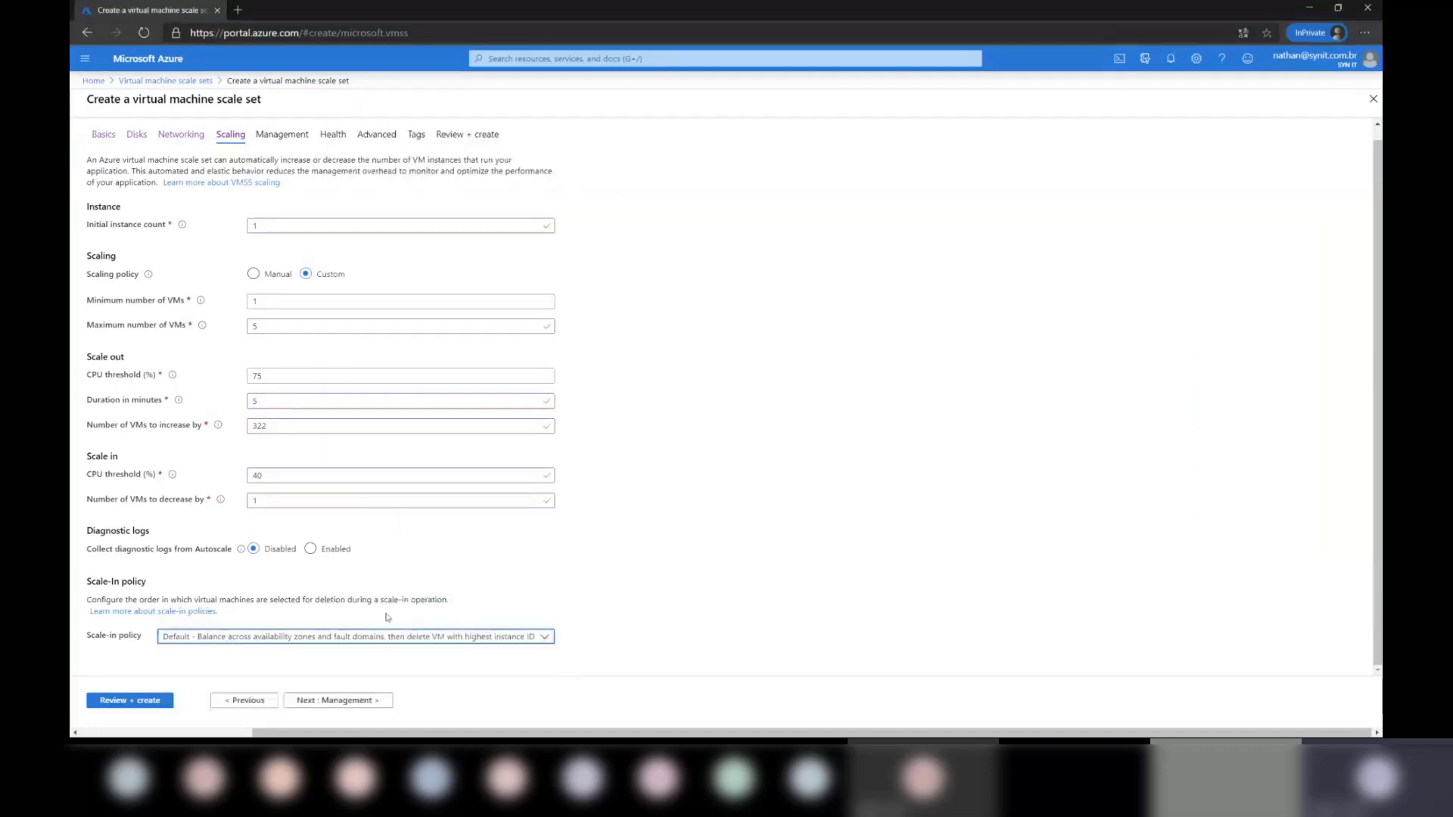
pyautogui.click(371, 700)
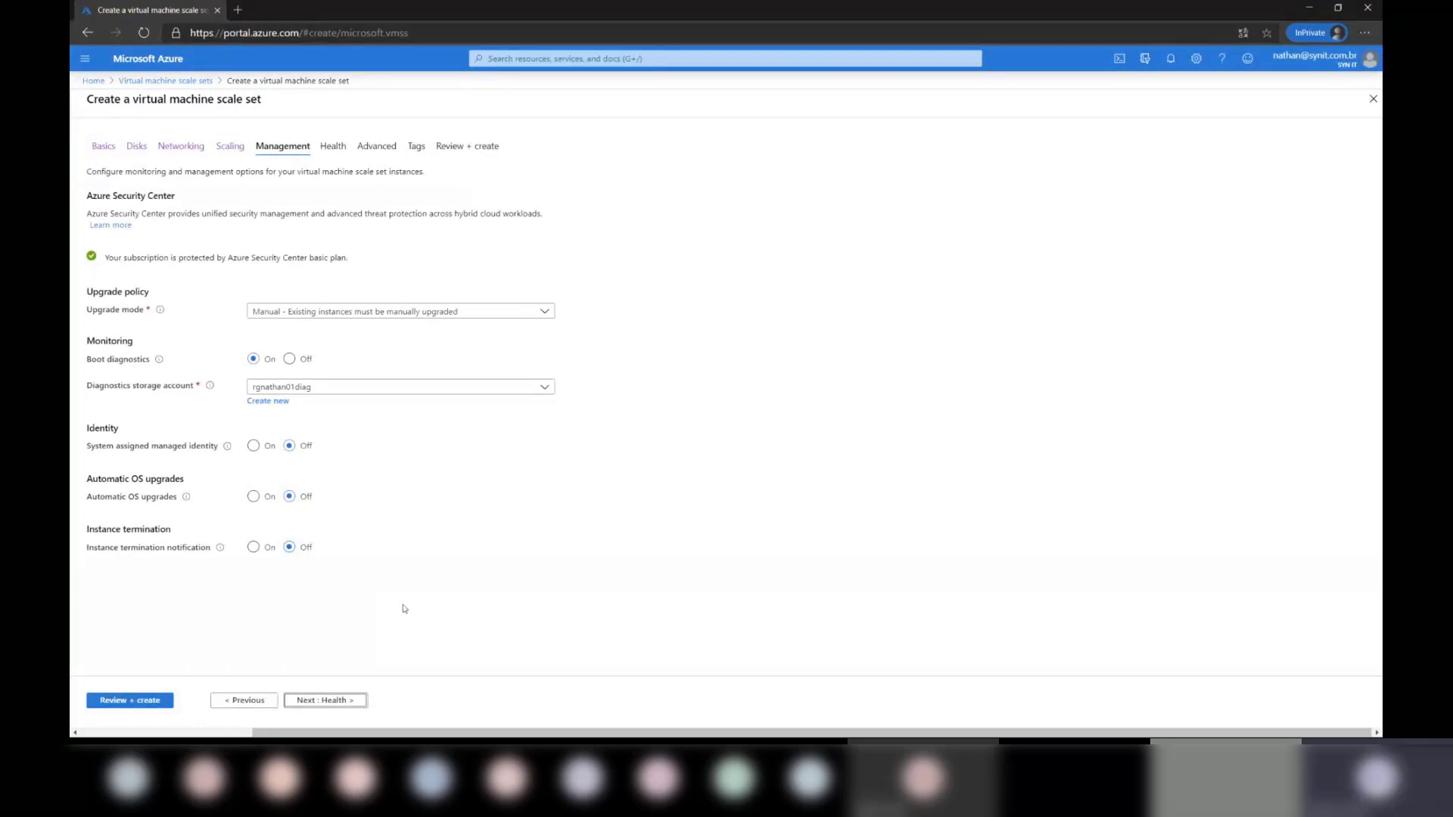
pyautogui.moveTo(155, 312)
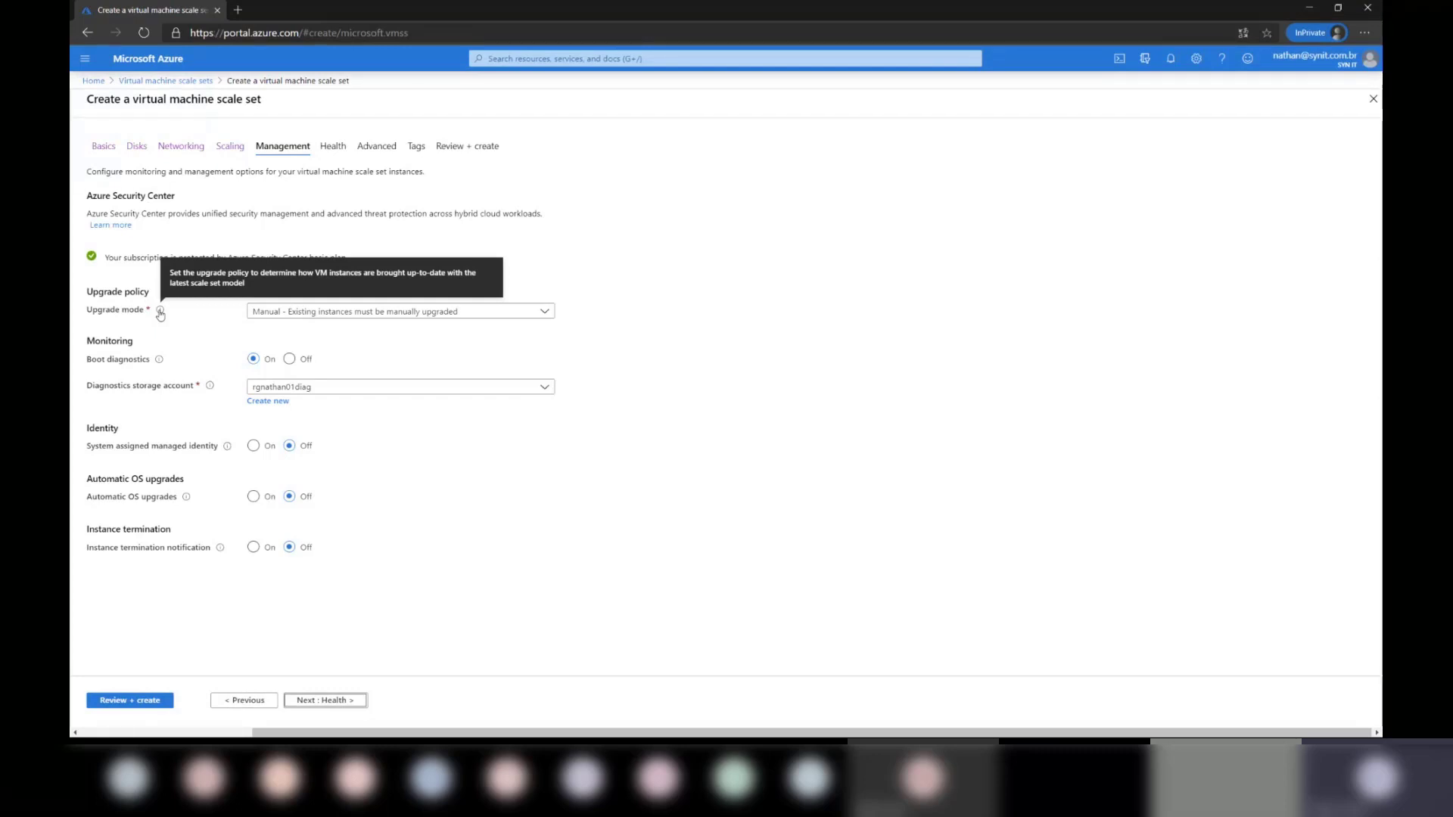
pyautogui.click(542, 313)
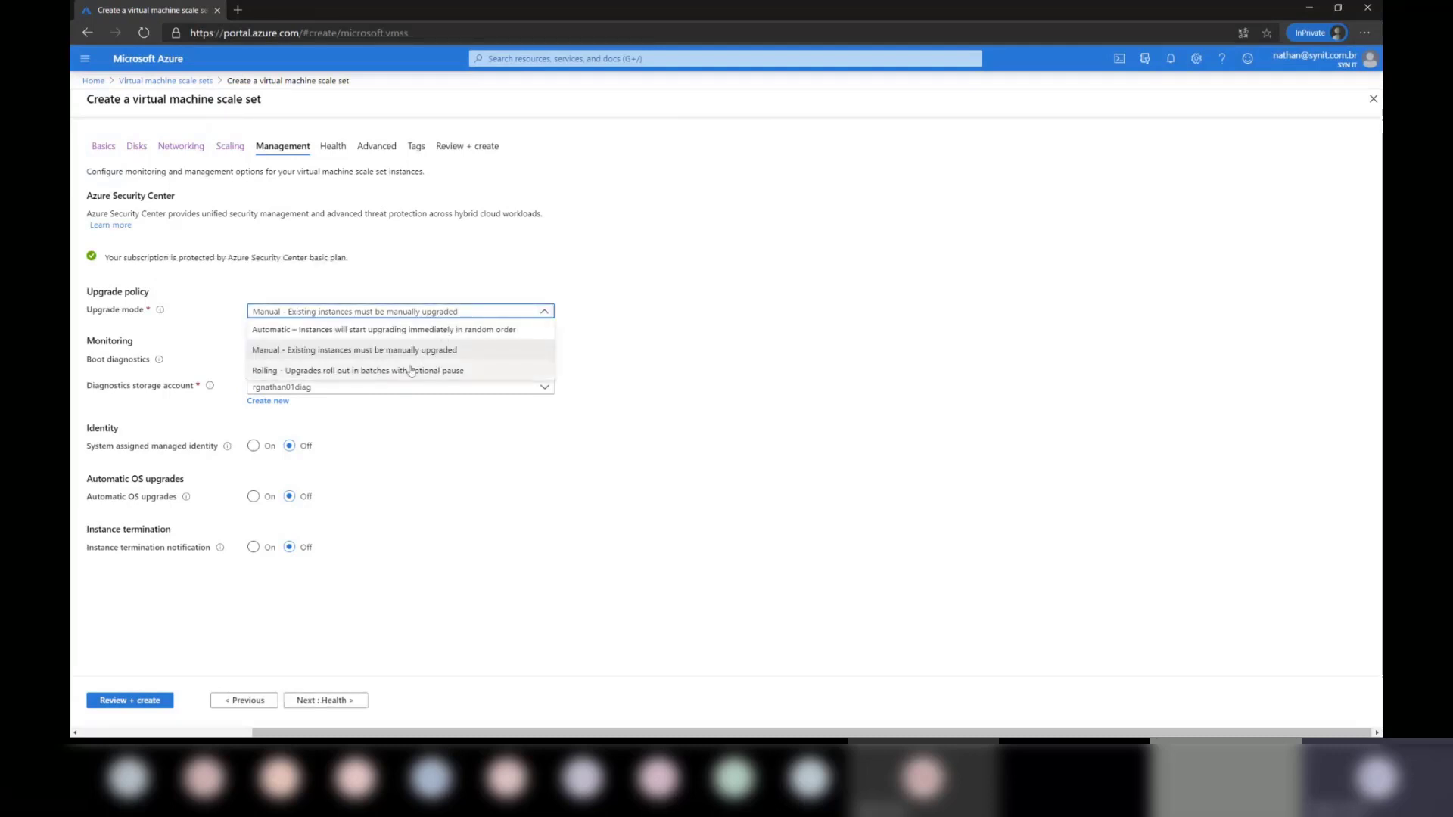
pyautogui.click(453, 370)
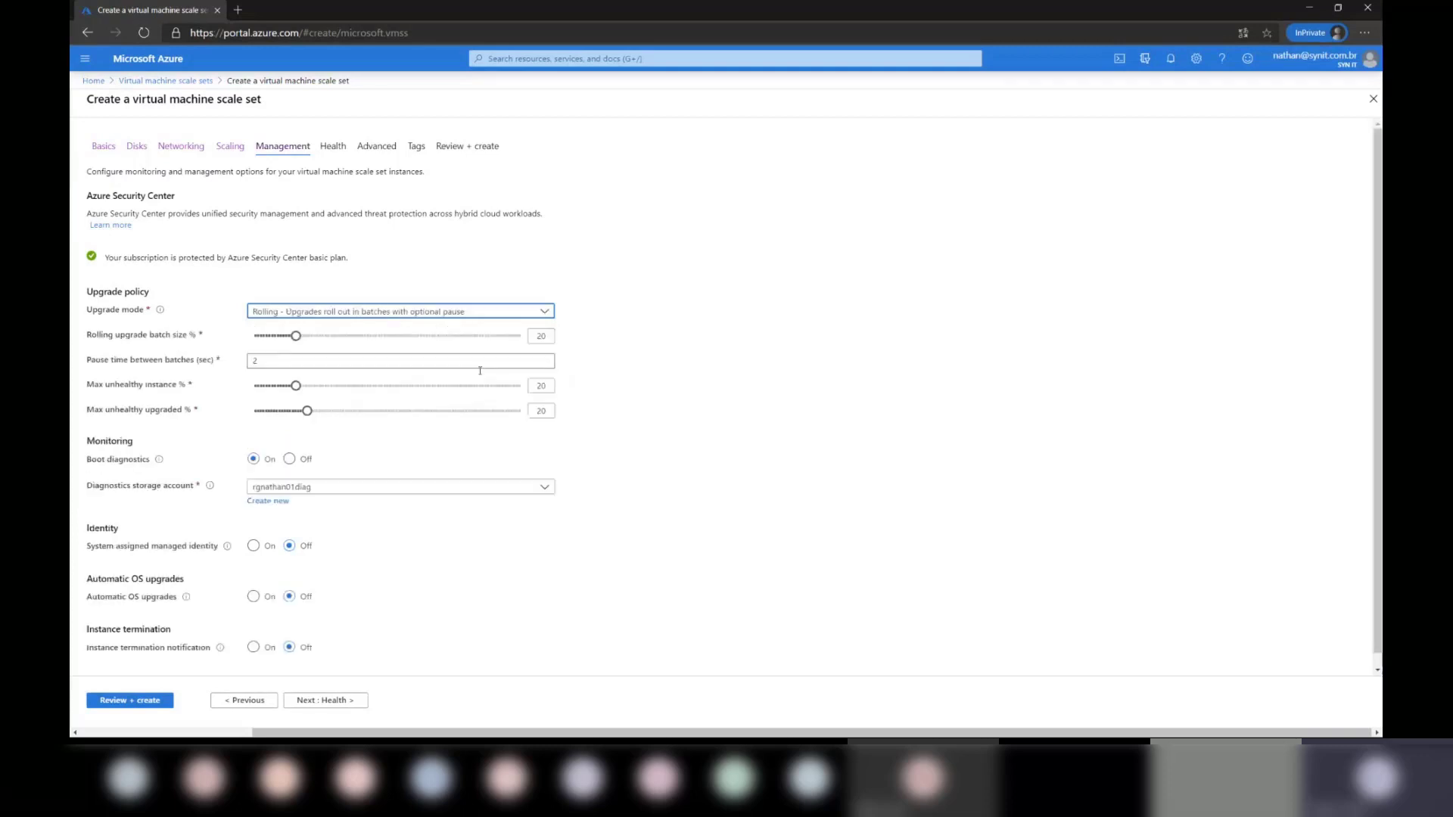
pyautogui.click(379, 311)
pyautogui.click(424, 289)
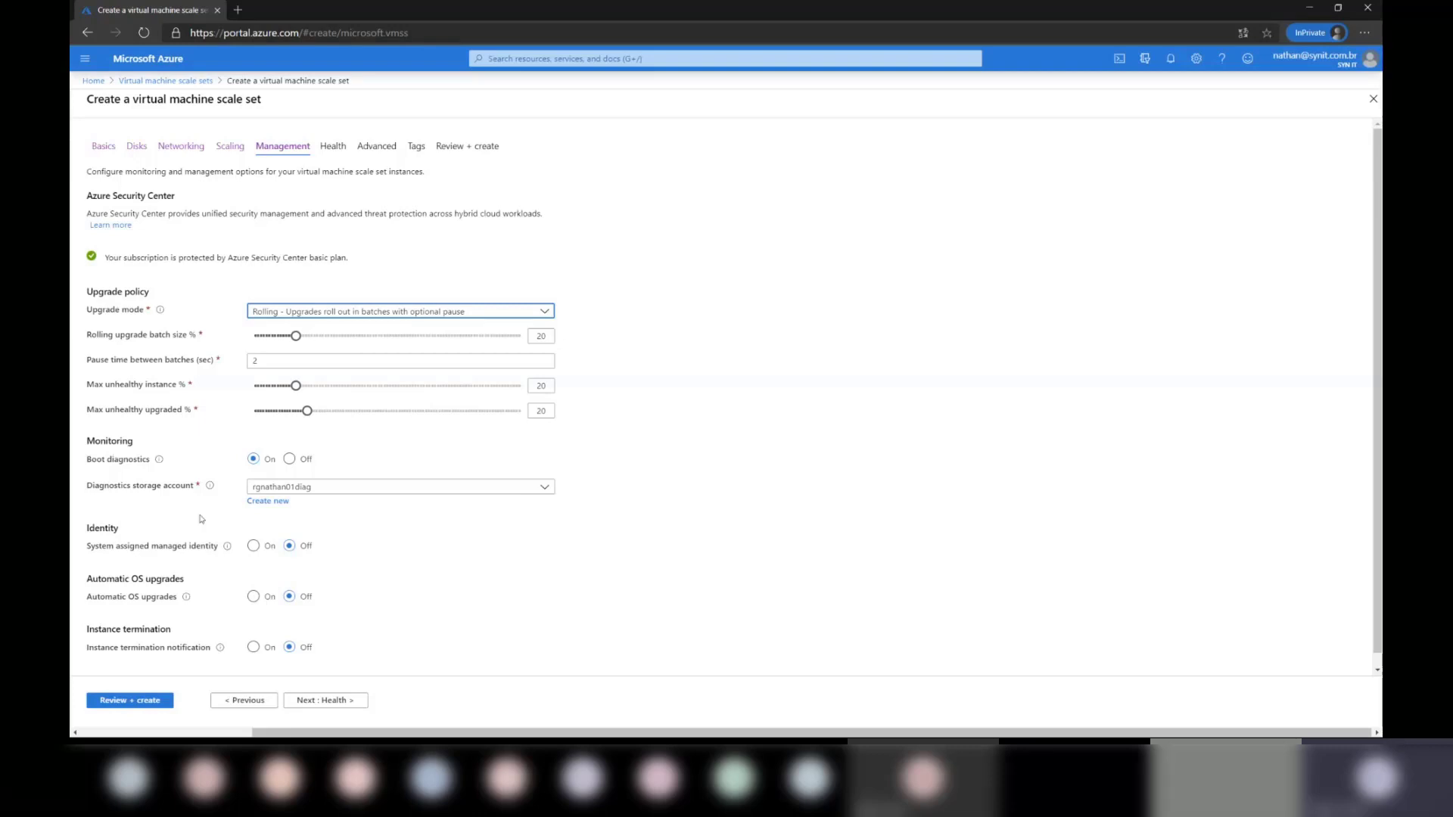
# Step: Try Automatic, settle on Manual upgrade mode, then enable application health monitoring
pyautogui.click(462, 317)
pyautogui.click(457, 328)
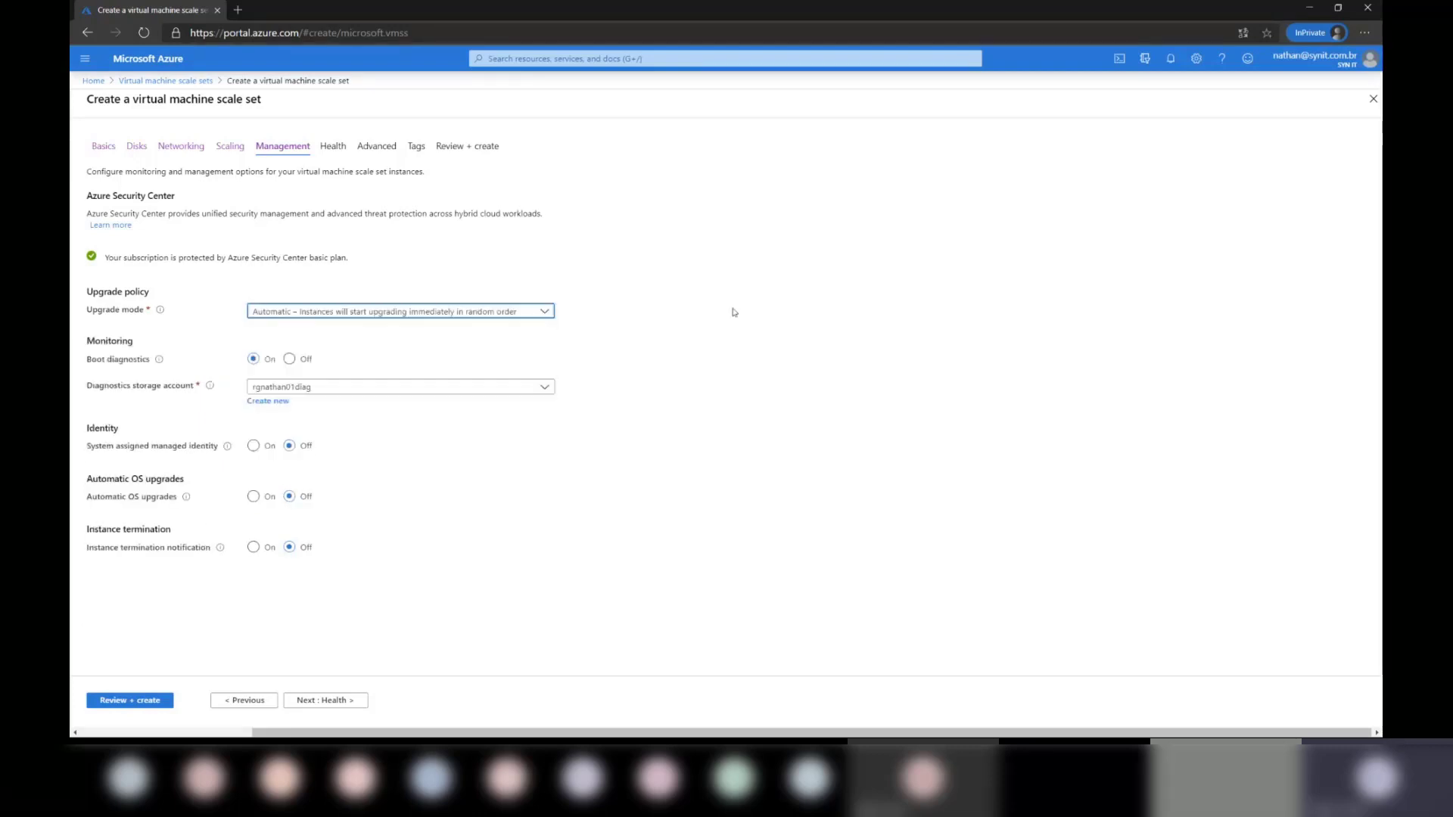
pyautogui.click(414, 313)
pyautogui.click(362, 348)
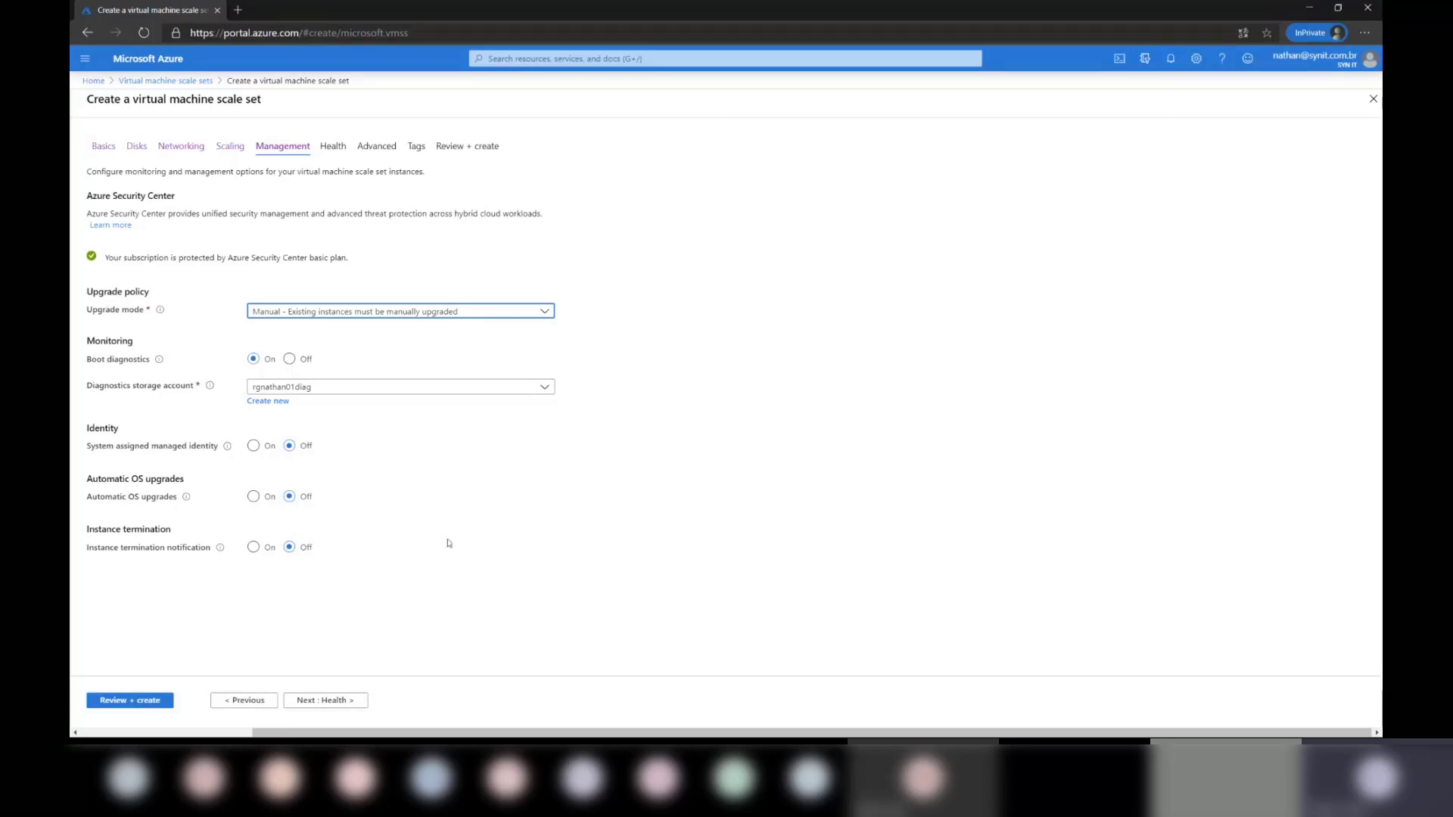
pyautogui.click(333, 701)
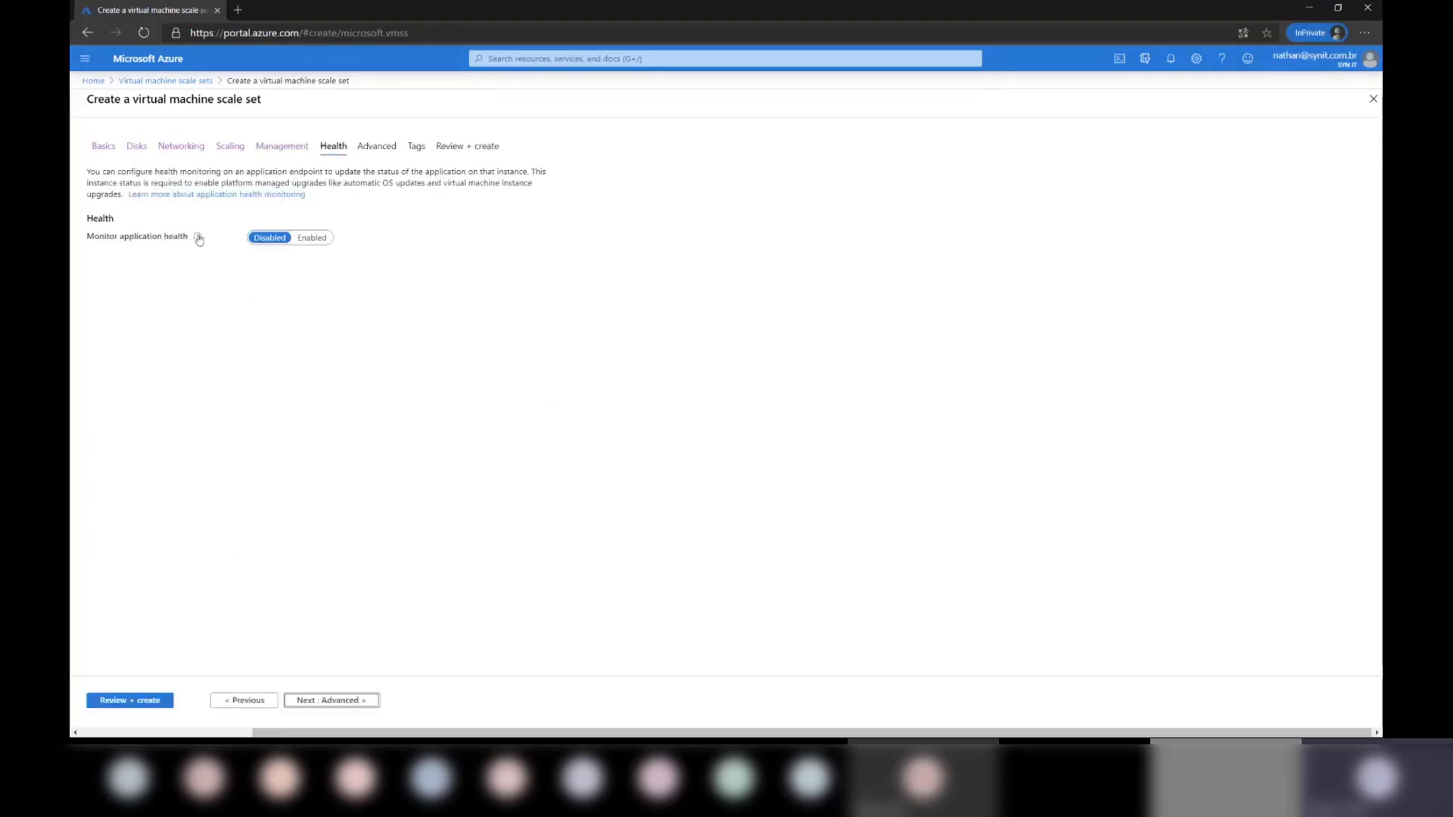
pyautogui.click(316, 238)
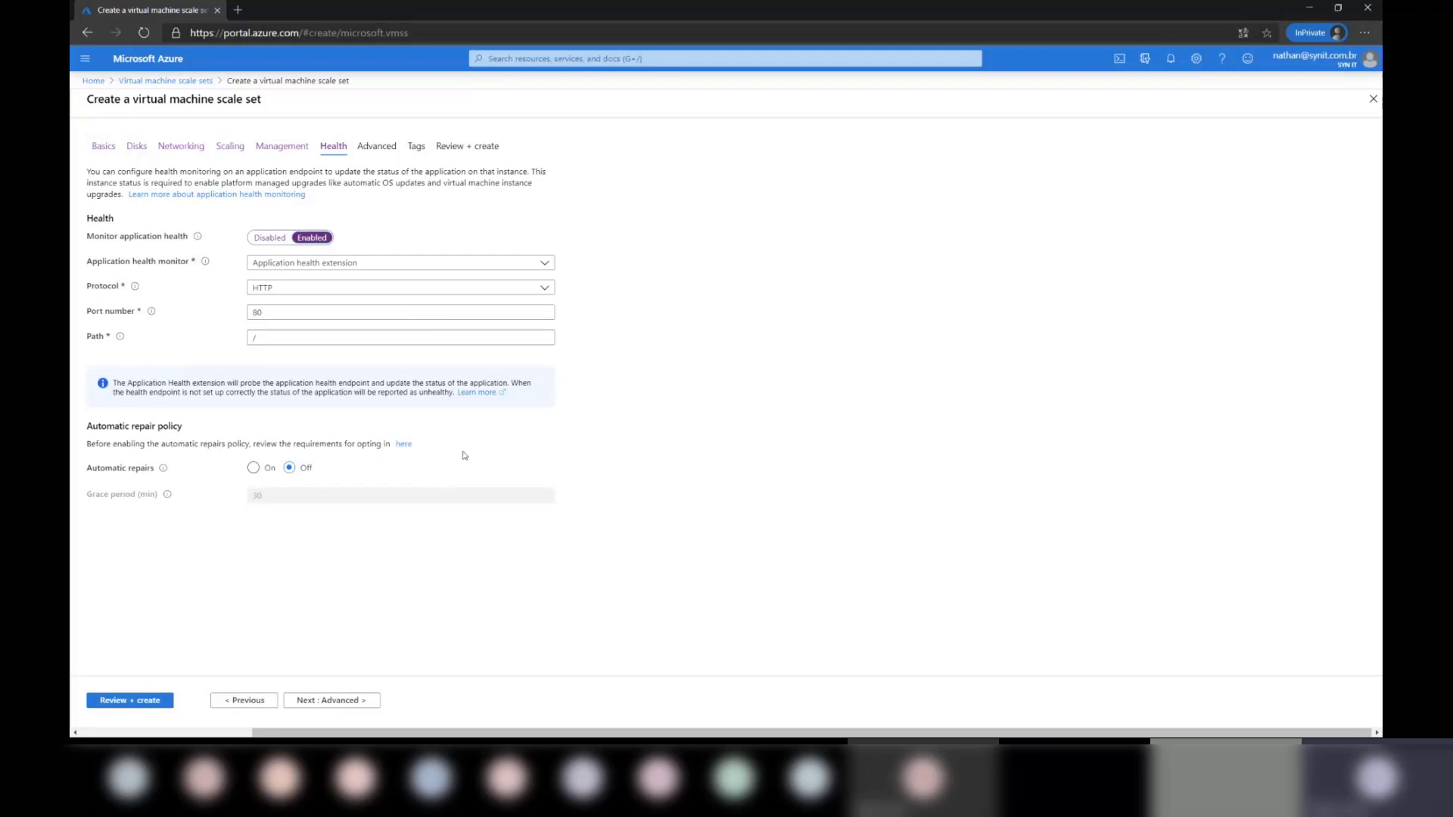
# Step: Disable application health monitoring and move through Advanced to the Tags step
pyautogui.click(273, 239)
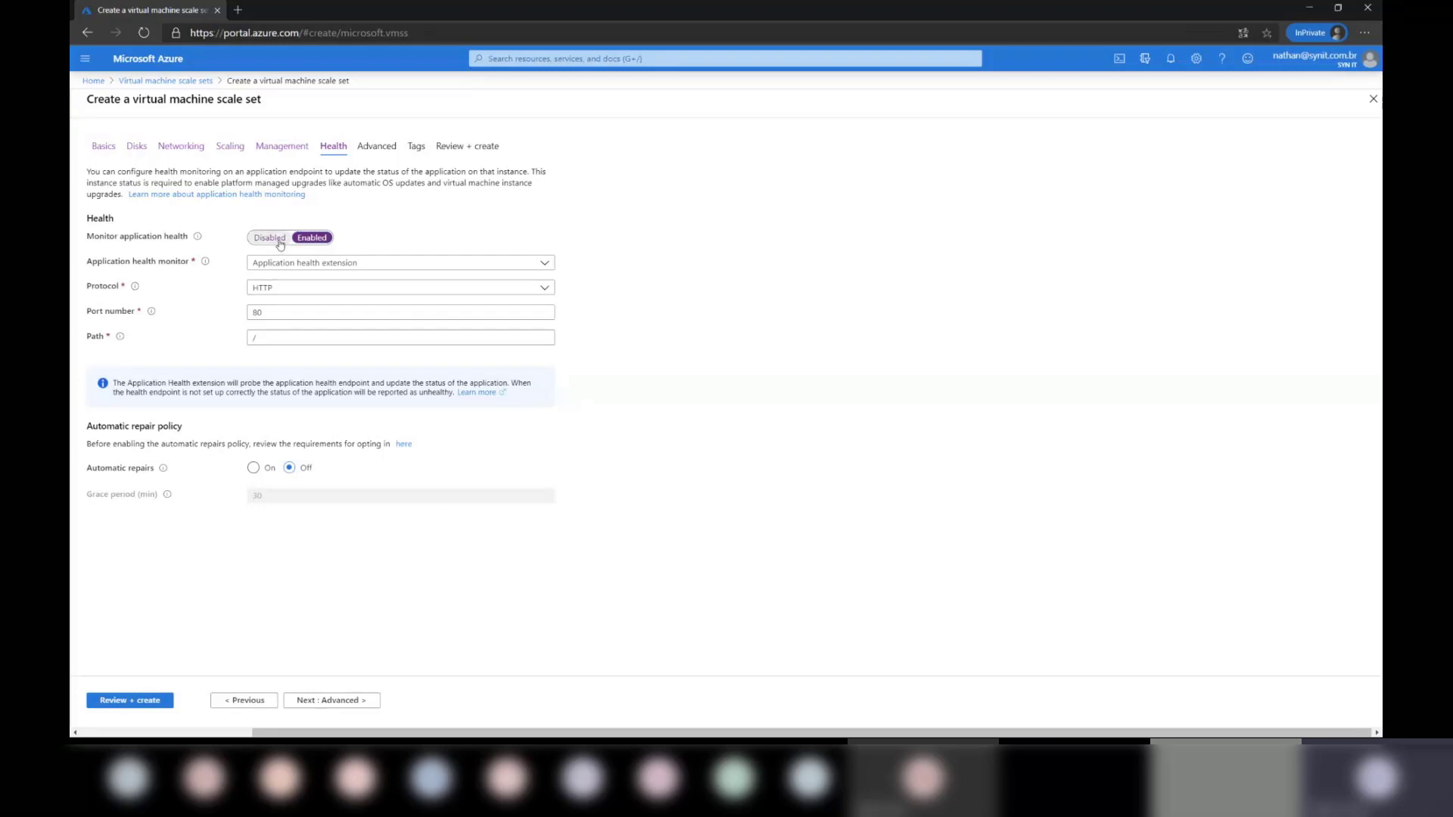
pyautogui.click(382, 153)
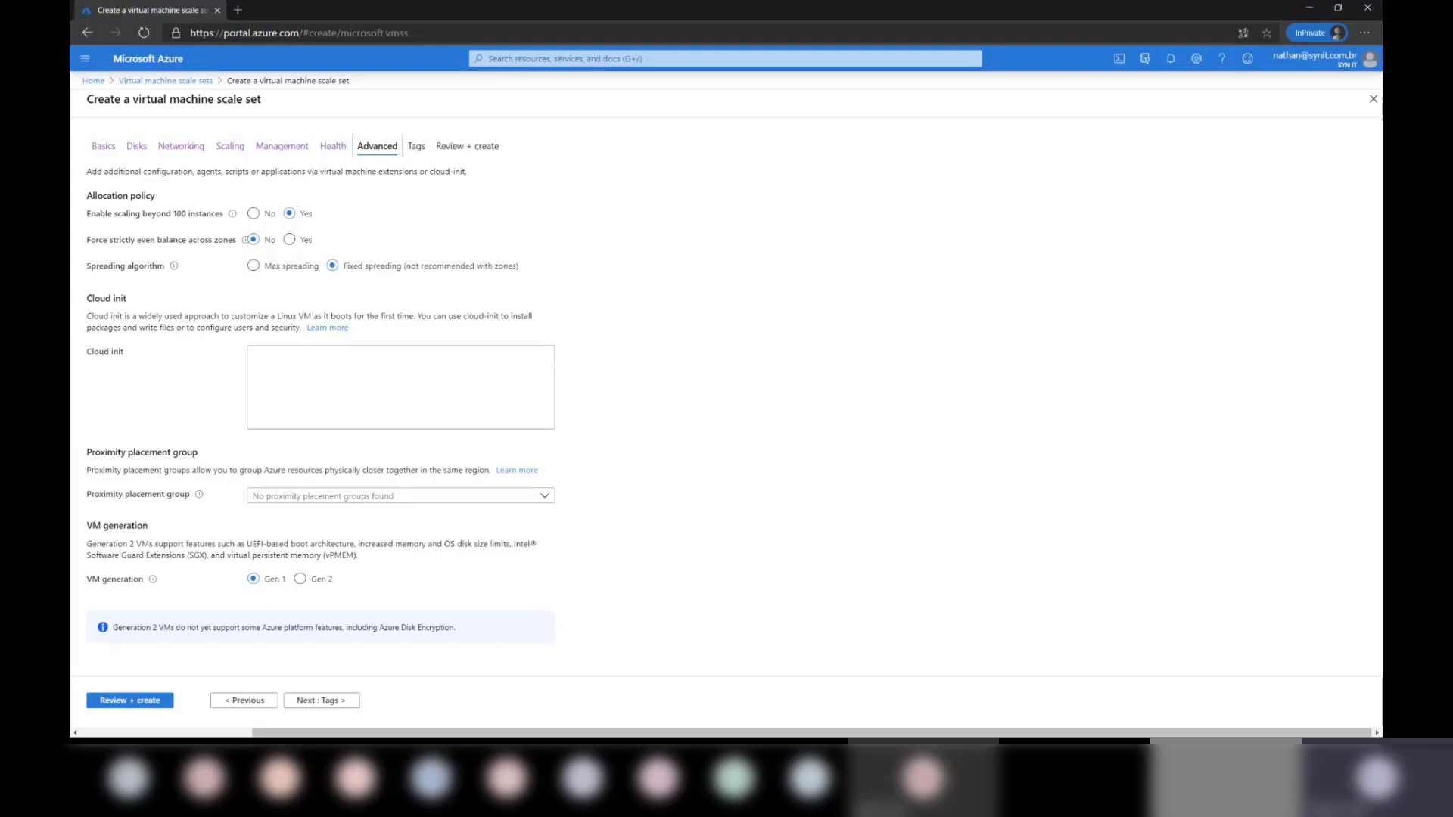
pyautogui.click(416, 146)
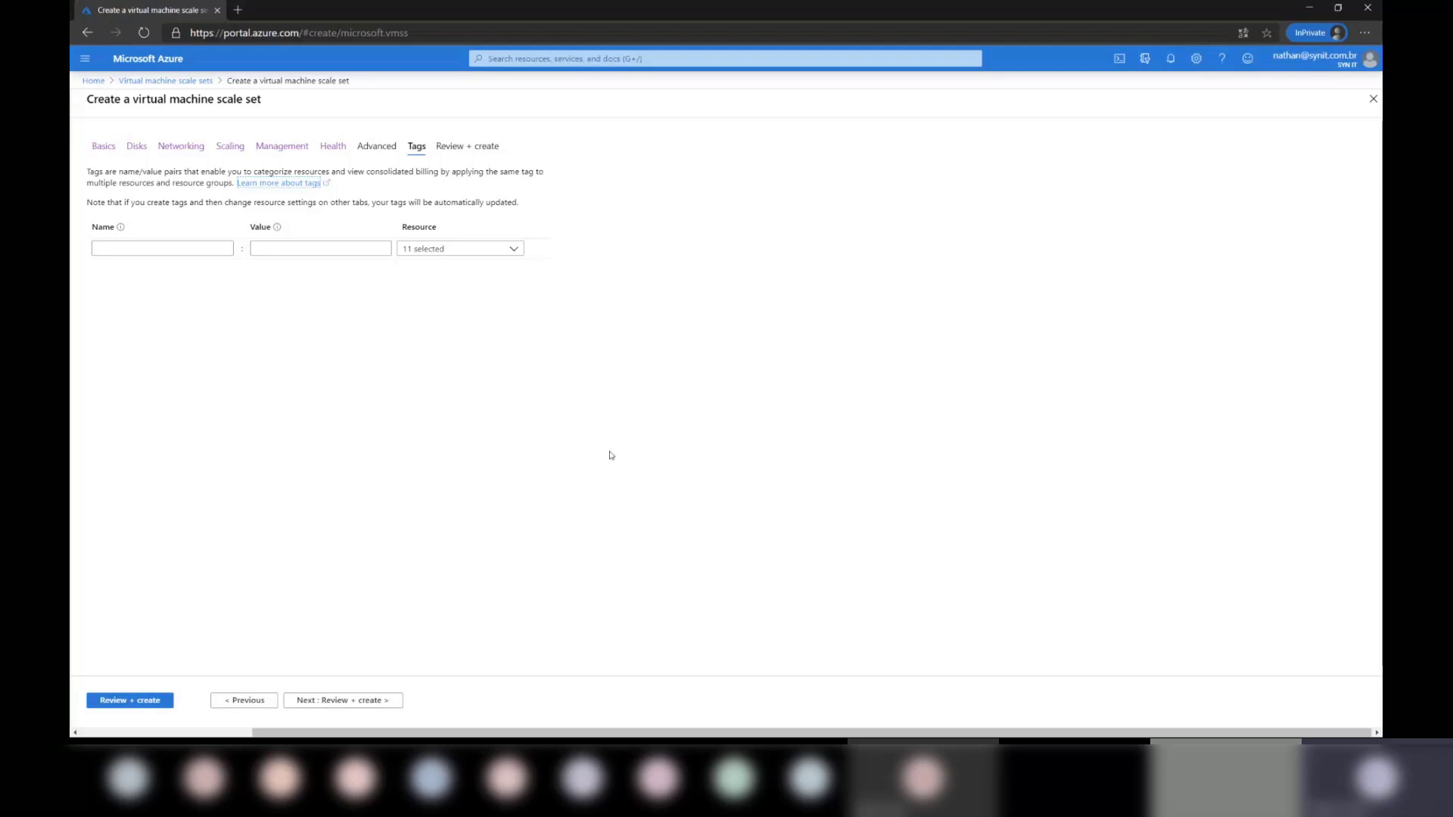
# Step: Open the deployed vset-01, review its custom autoscale rules, then show its Storage settings
pyautogui.click(203, 81)
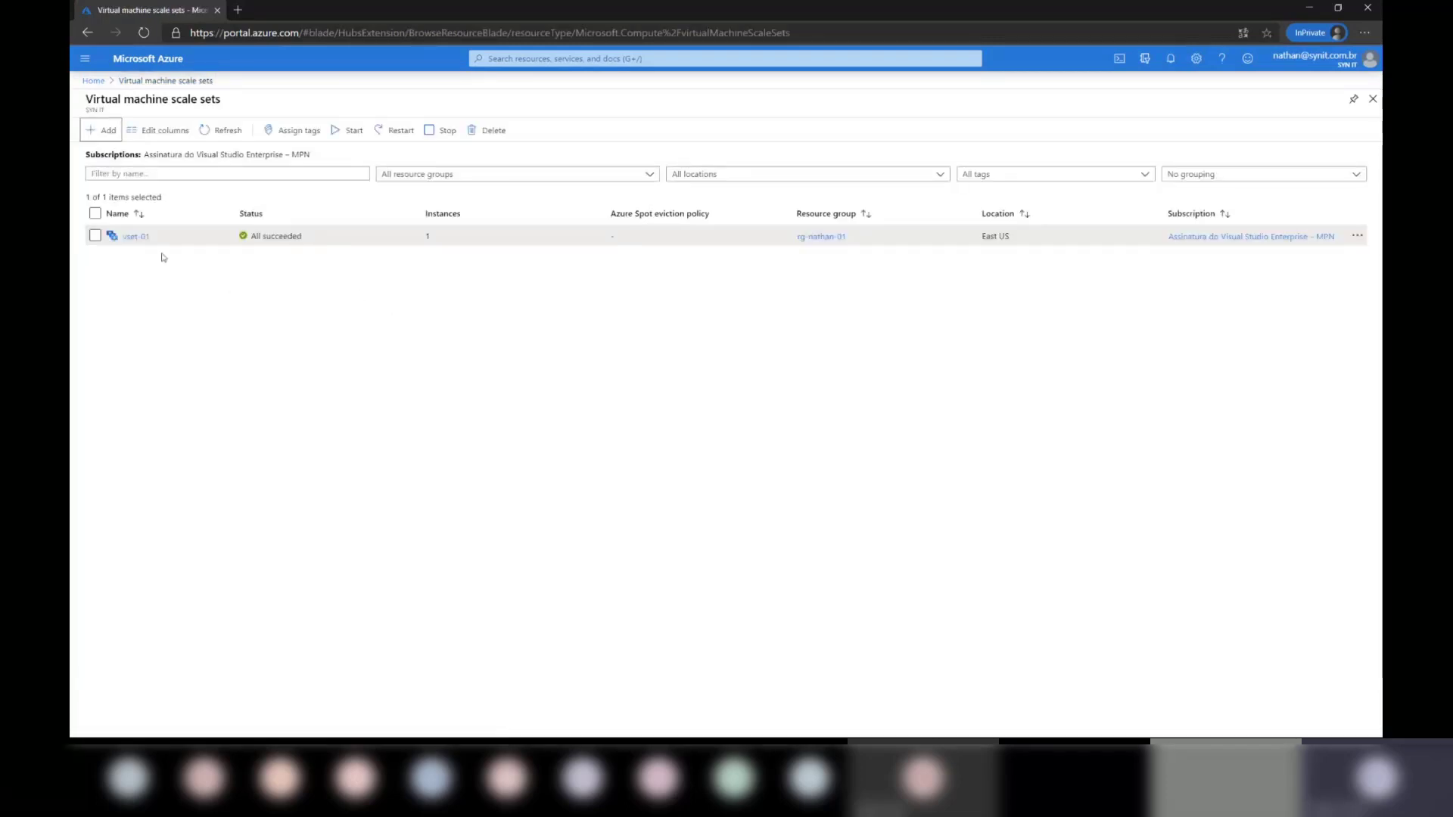
pyautogui.click(137, 238)
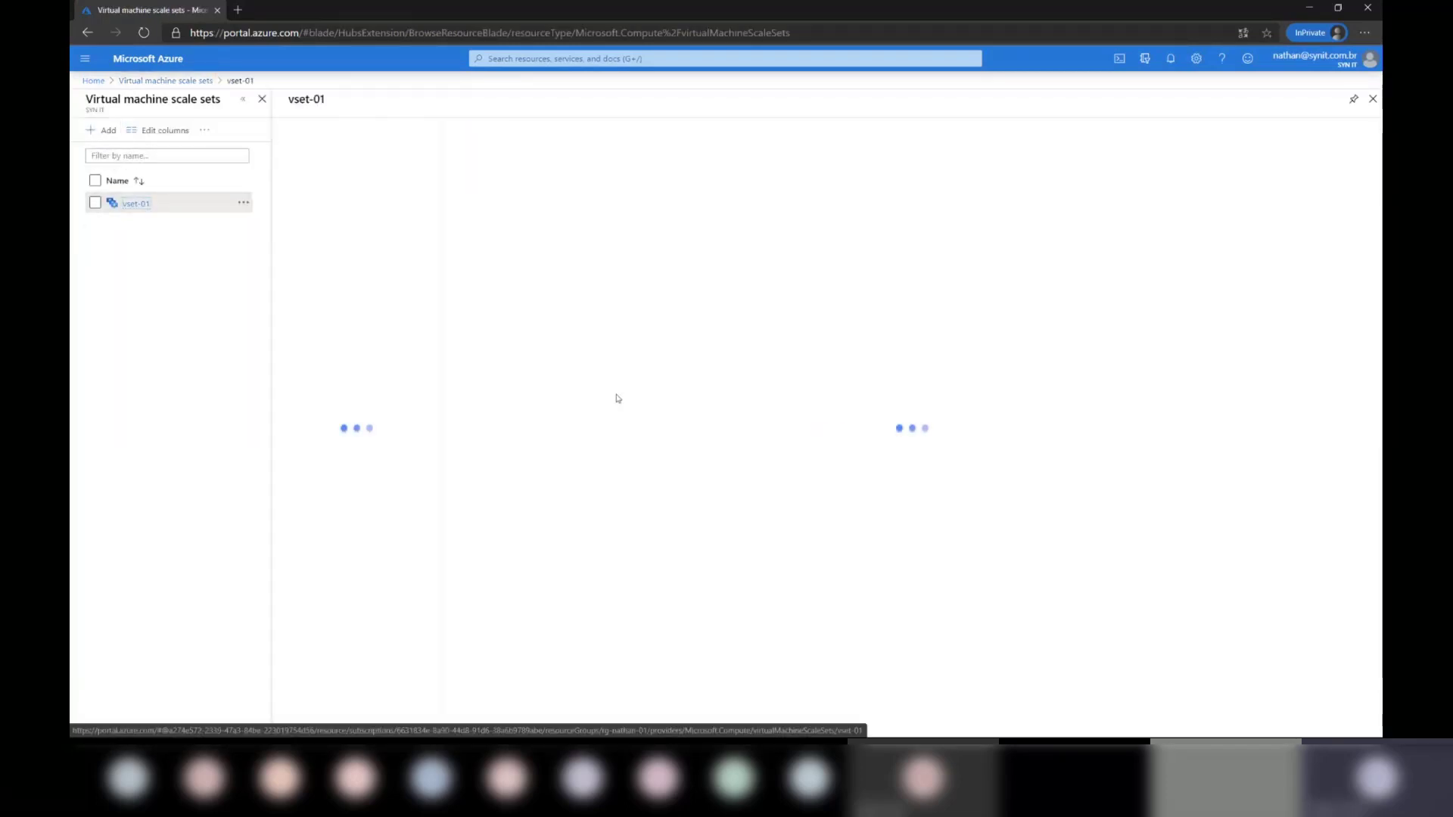
pyautogui.click(416, 328)
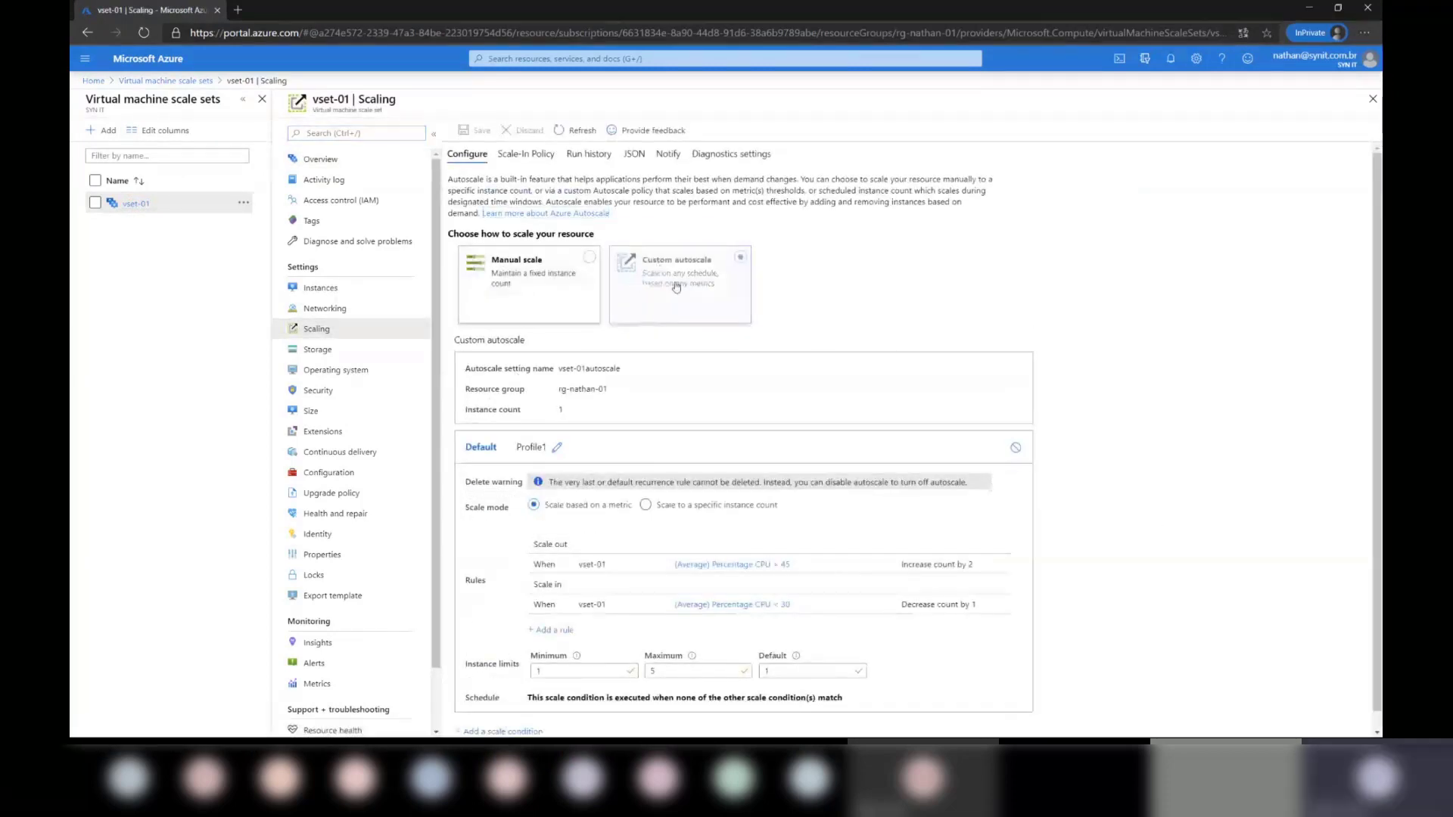
pyautogui.scroll(-1, 1036, 275)
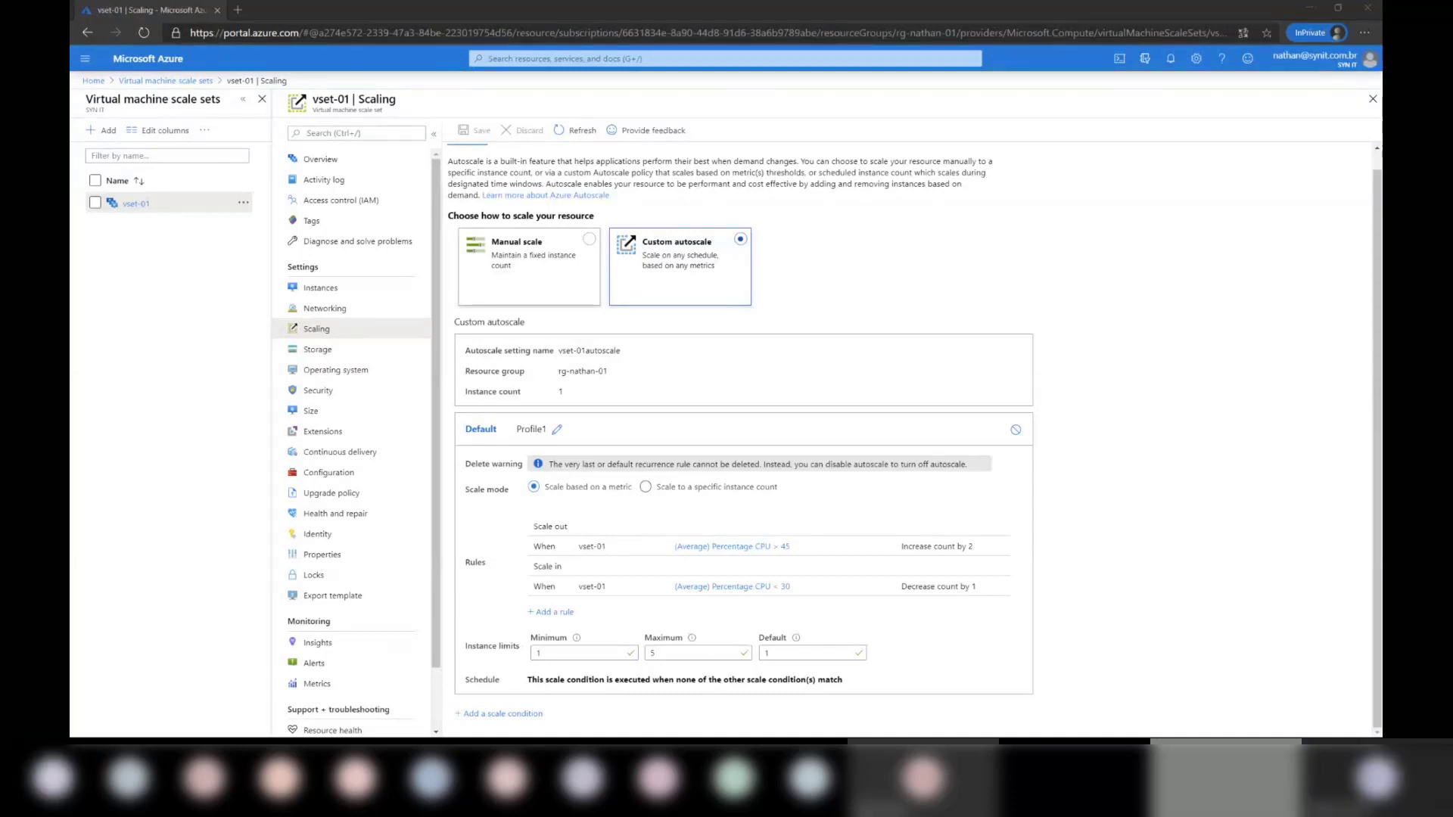
pyautogui.click(1139, 432)
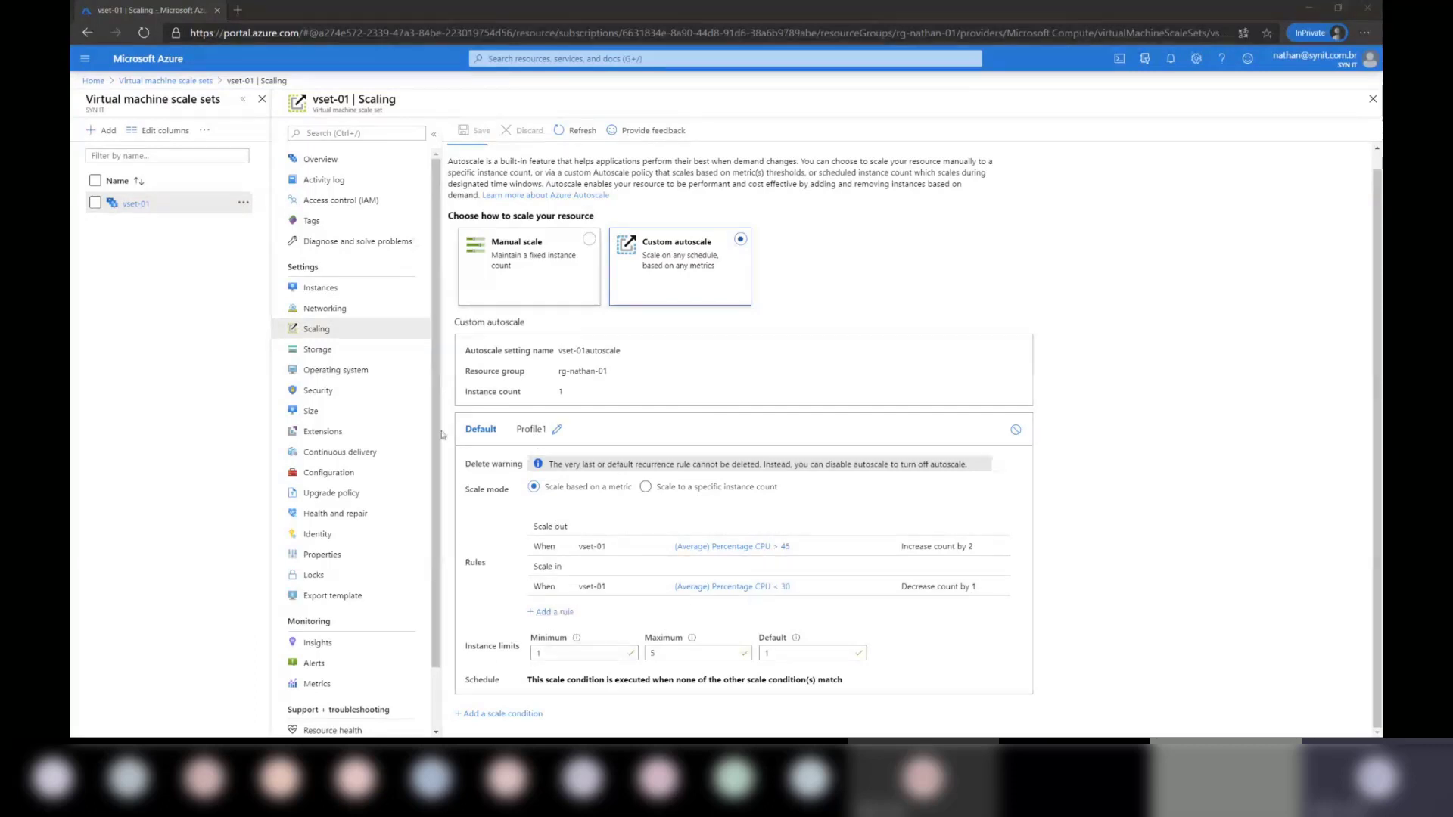
pyautogui.click(325, 349)
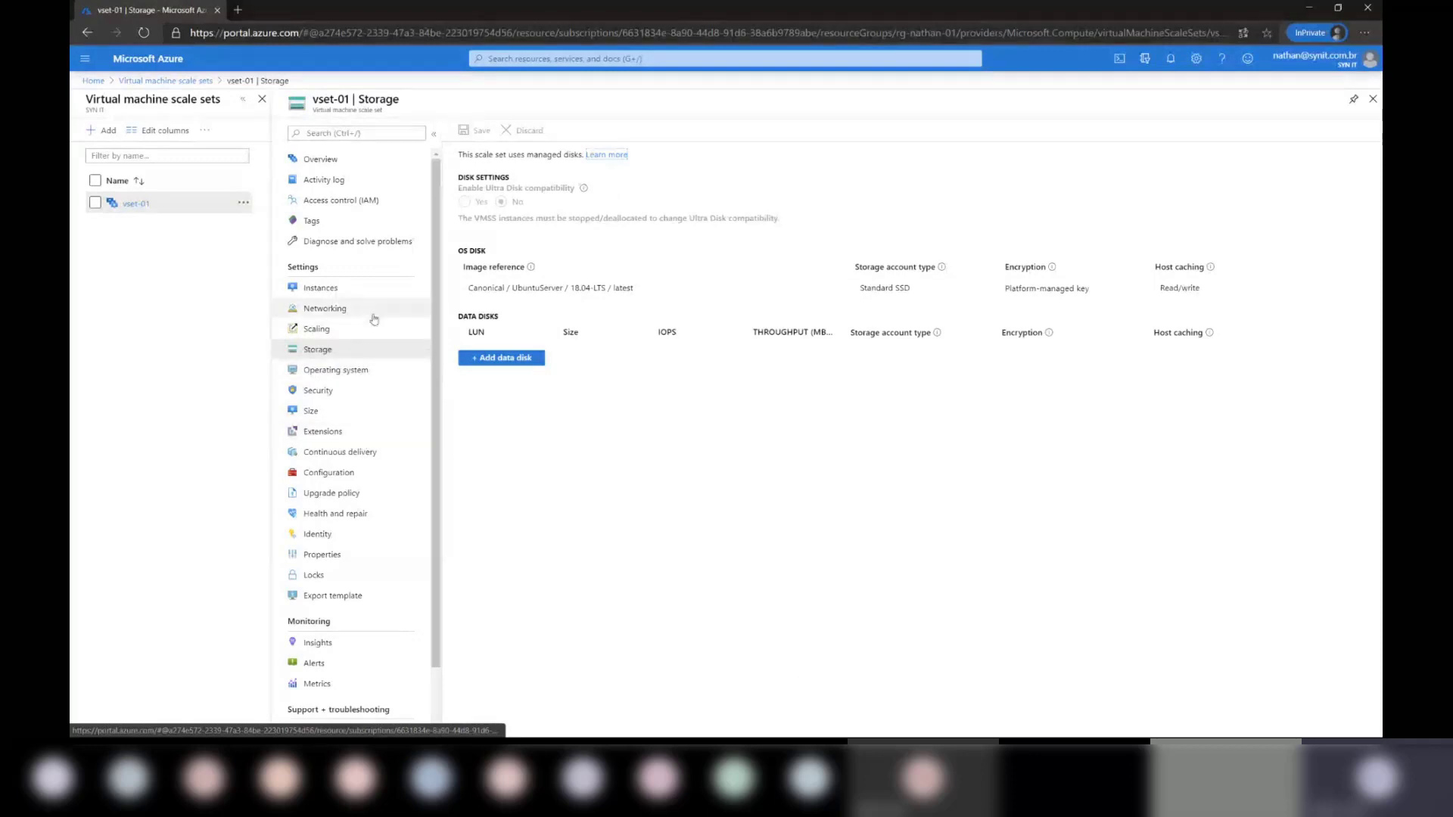
# Step: Open instance vset-01_2 from the Instances list and launch its Serial console
pyautogui.click(377, 291)
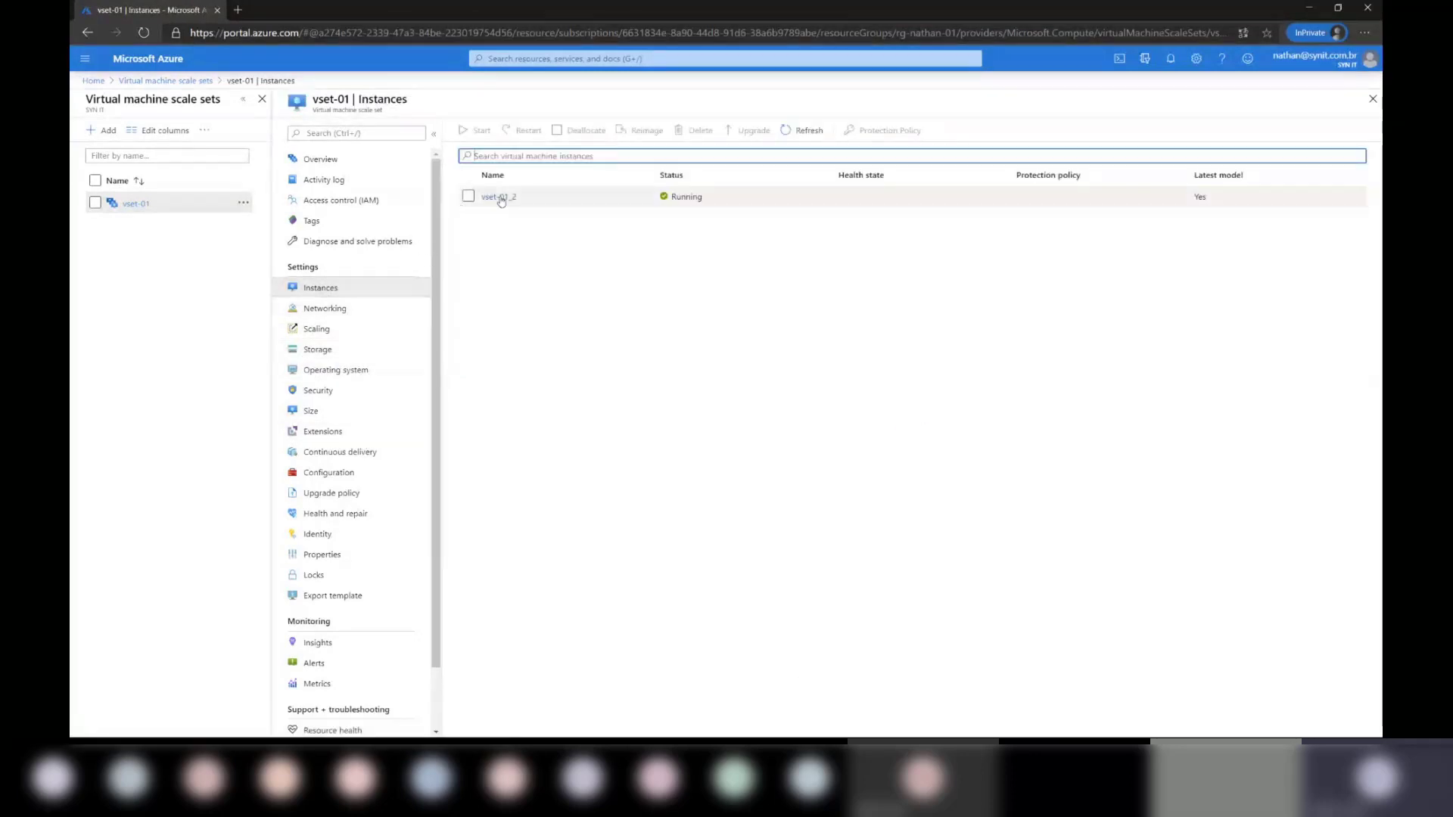
pyautogui.click(500, 198)
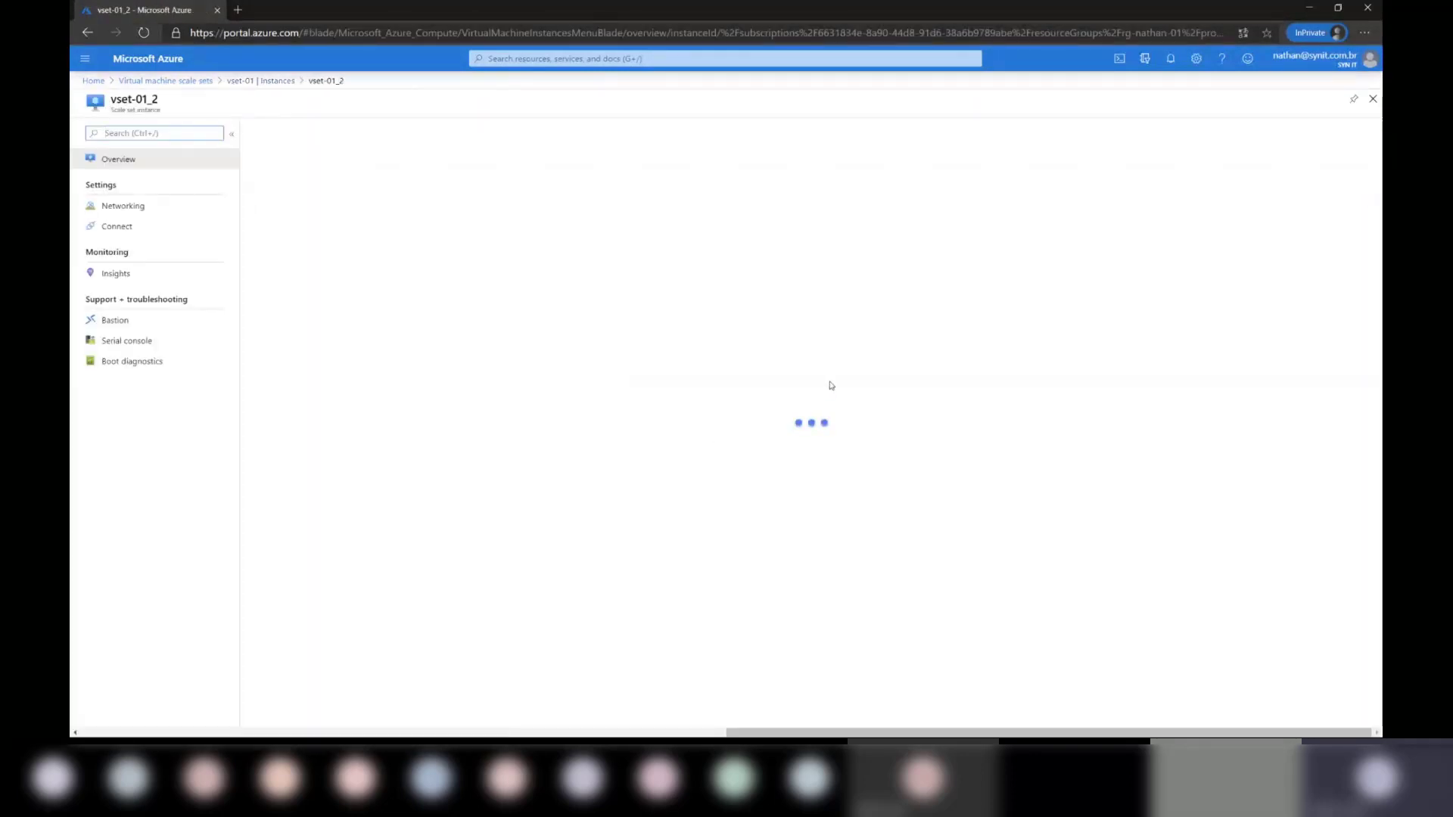
pyautogui.scroll(-4, 613, 478)
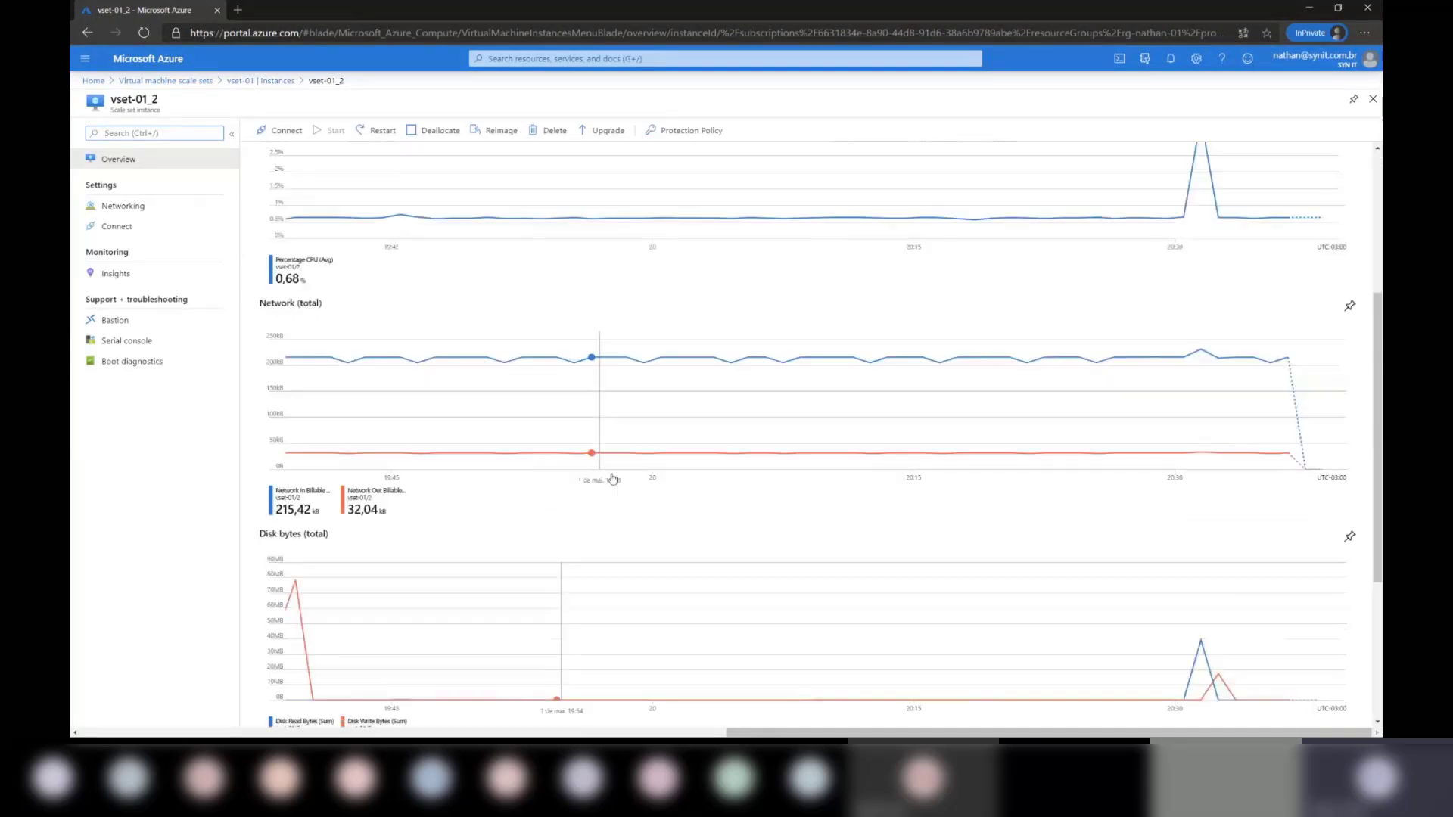
pyautogui.scroll(5, 646, 530)
pyautogui.click(126, 340)
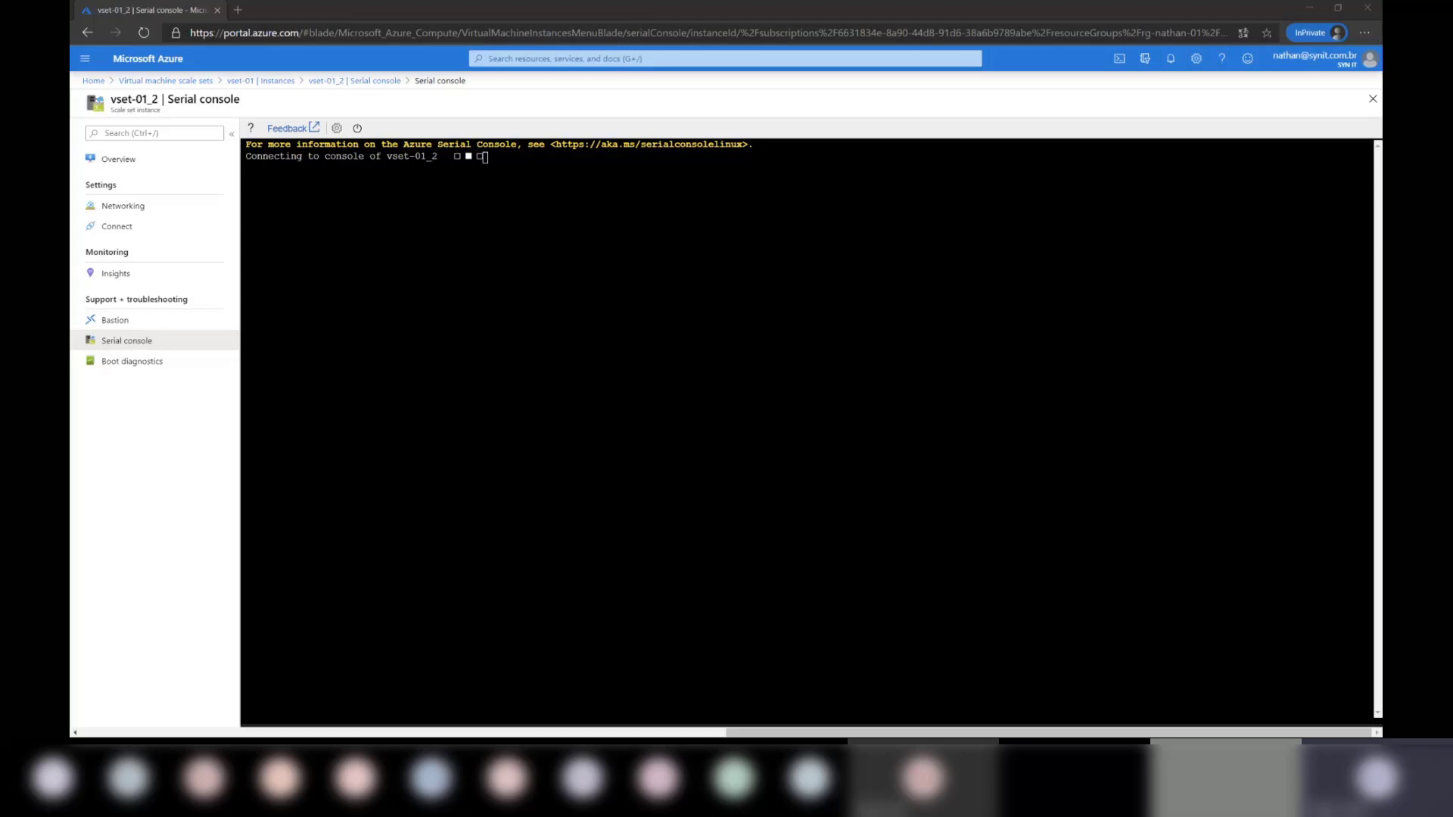
# Step: Log in at the serial console with the account user name and password
pyautogui.write('nathan')
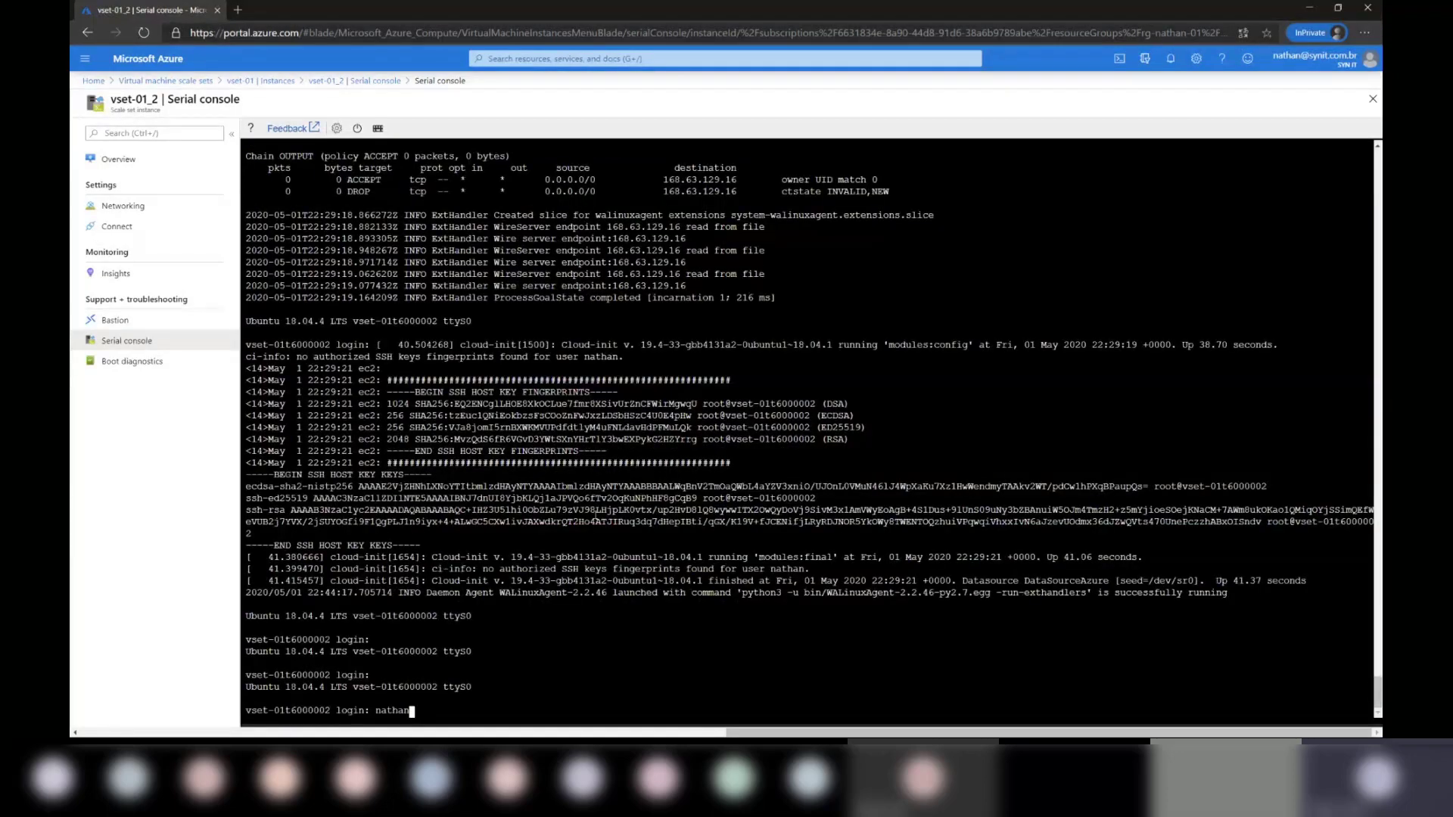
pyautogui.press('Return')
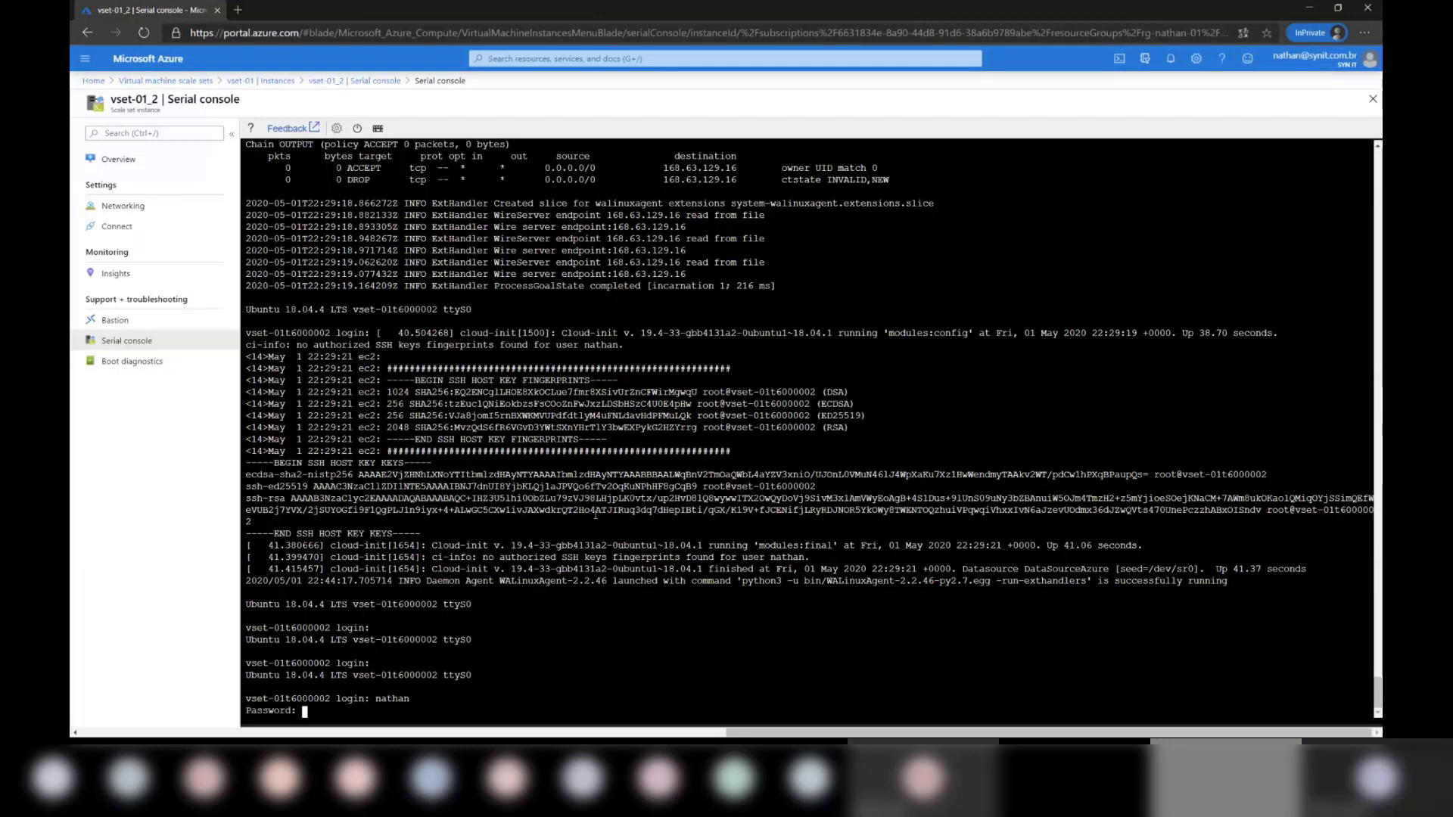
pyautogui.press('Return')
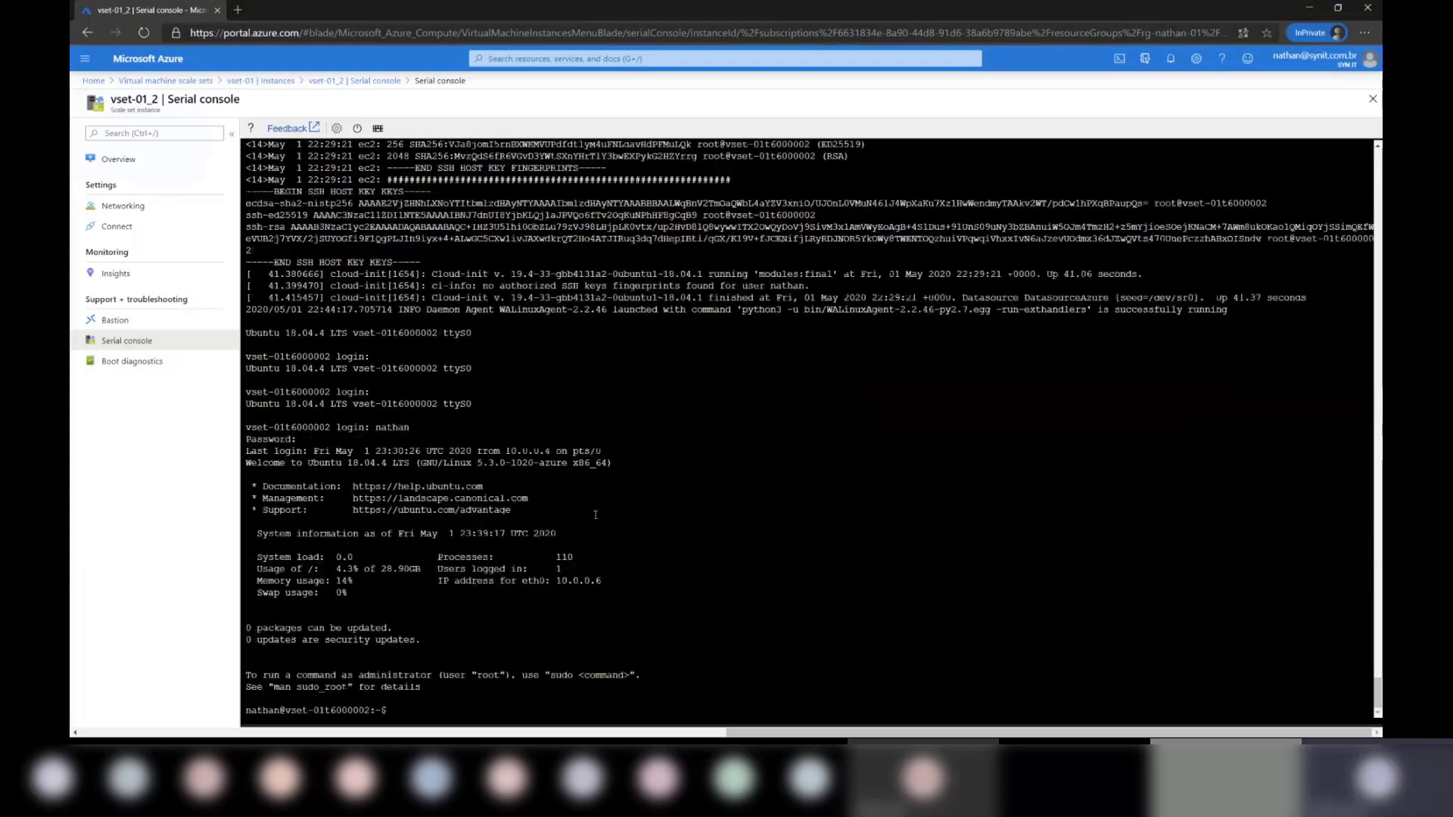
# Step: Run htop, quit it, clear the console, and make the remote desktop full screen
pyautogui.write('htop')
pyautogui.press('Return')
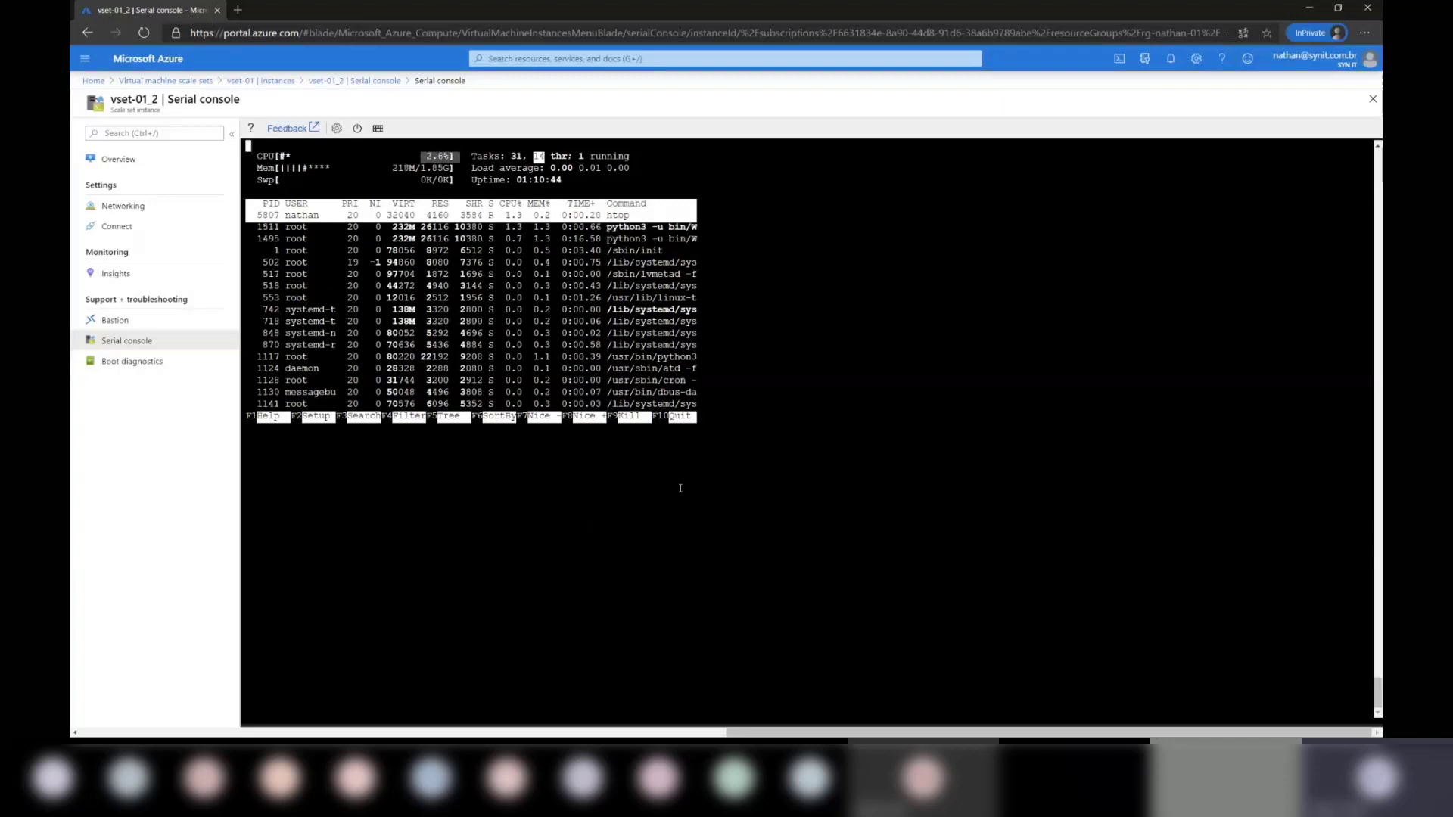
pyautogui.write('q')
pyautogui.write('clear')
pyautogui.press('Return')
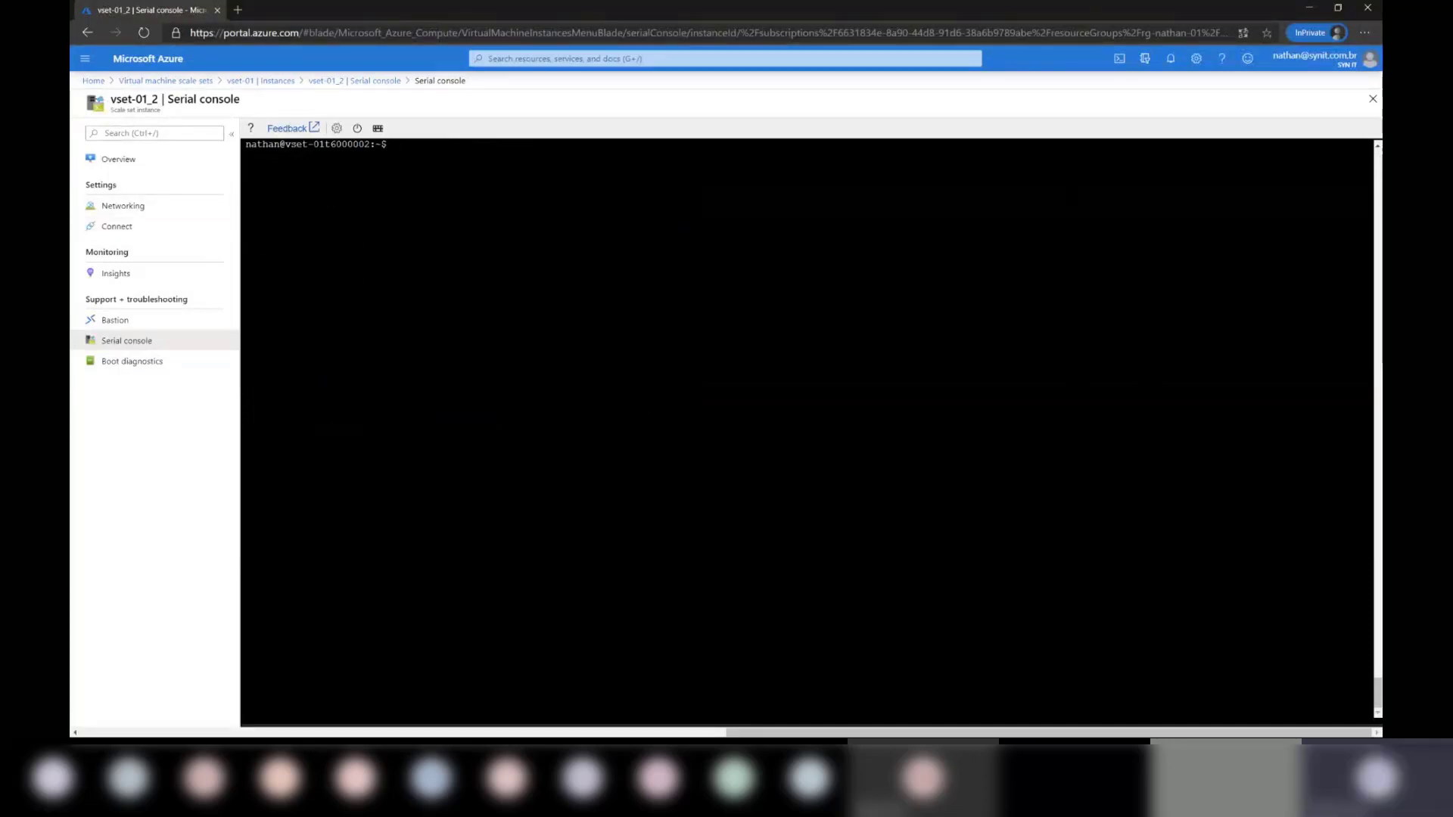
pyautogui.moveTo(1382, 38); pyautogui.dragTo(854, 1)
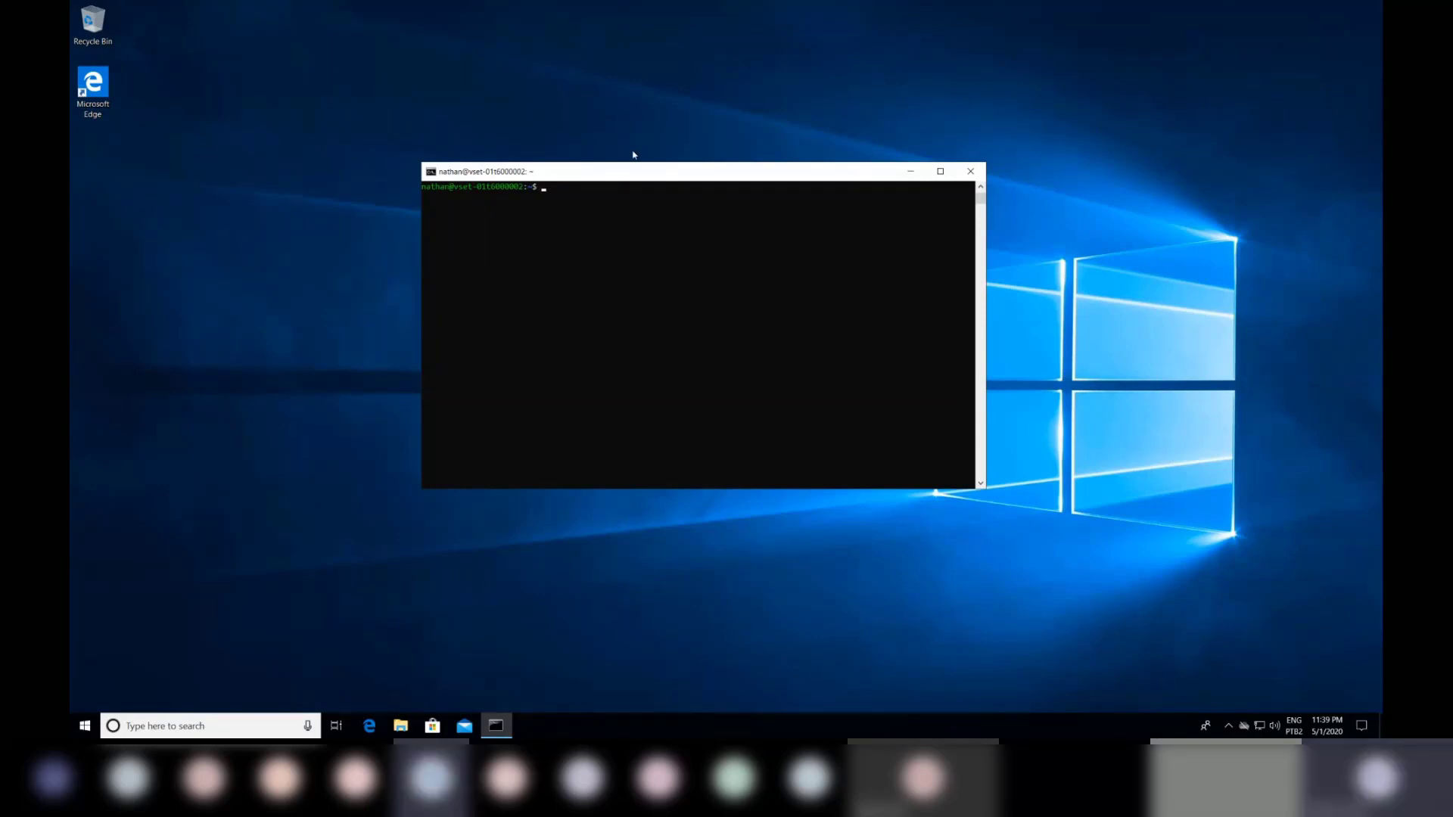
# Step: Run hostname in the terminal and select its output vset-01t6000002
pyautogui.moveTo(714, 156); pyautogui.dragTo(711, 89)
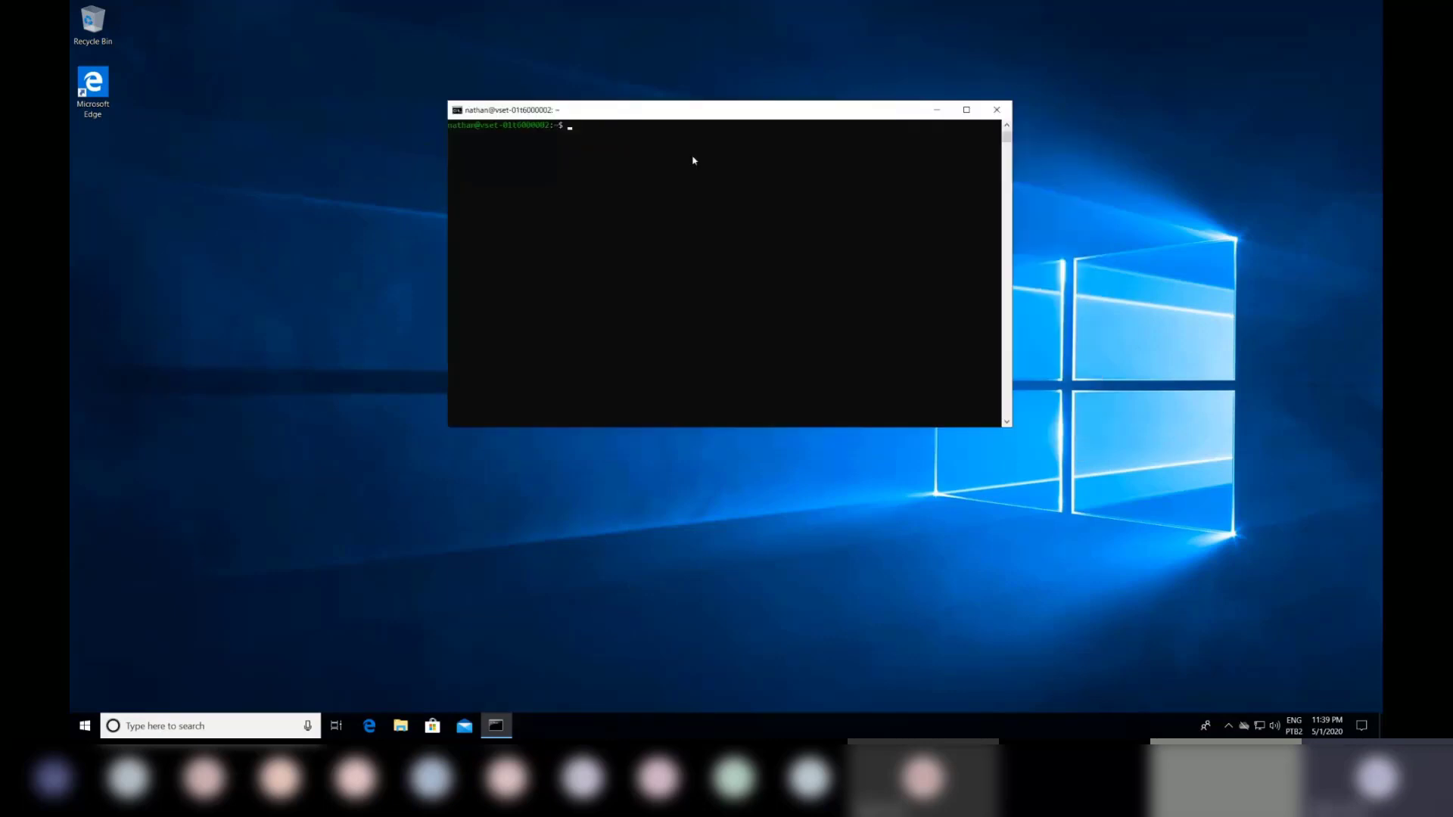
pyautogui.write('hostname')
pyautogui.press('Return')
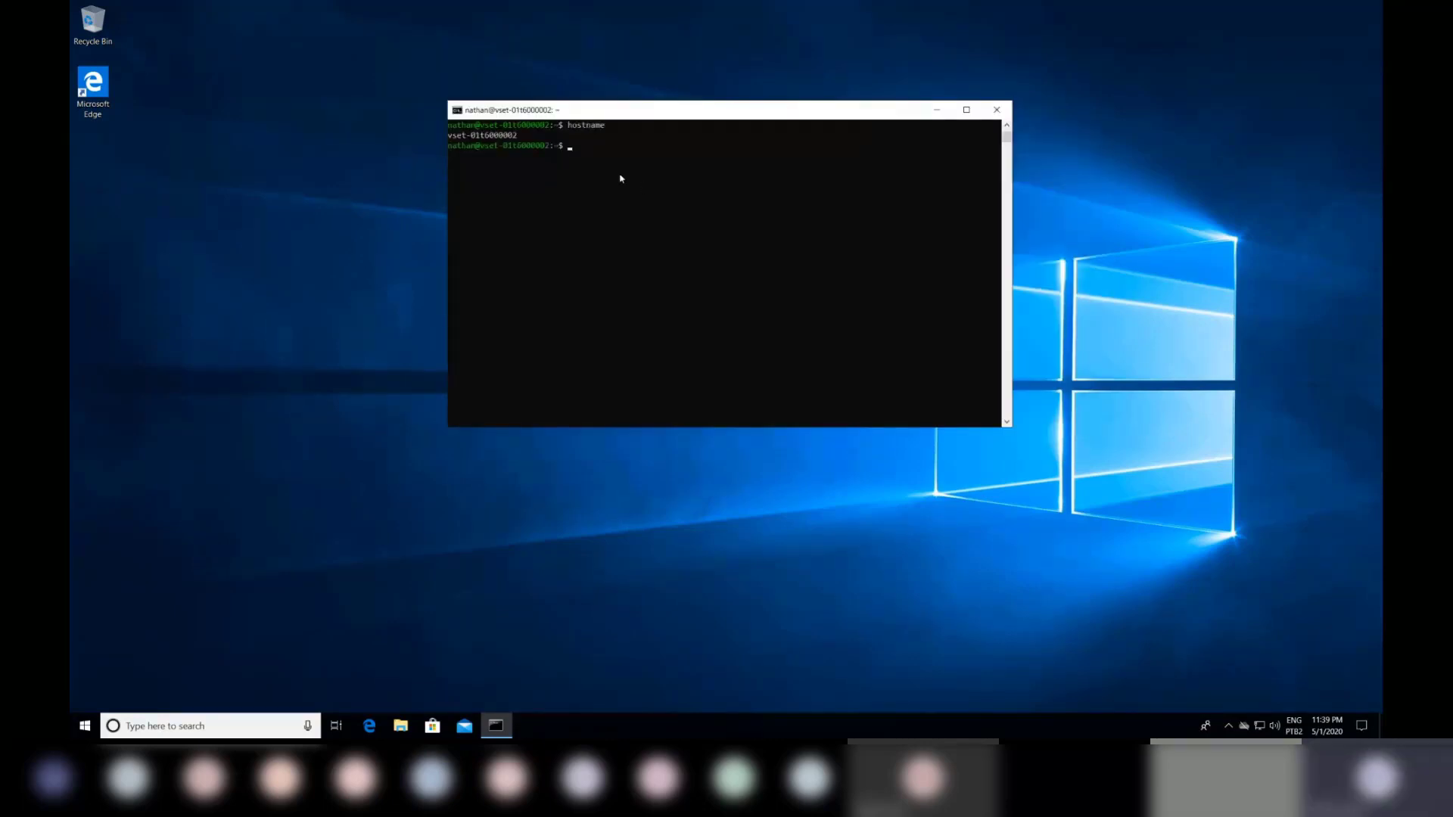
pyautogui.moveTo(518, 135); pyautogui.dragTo(448, 136)
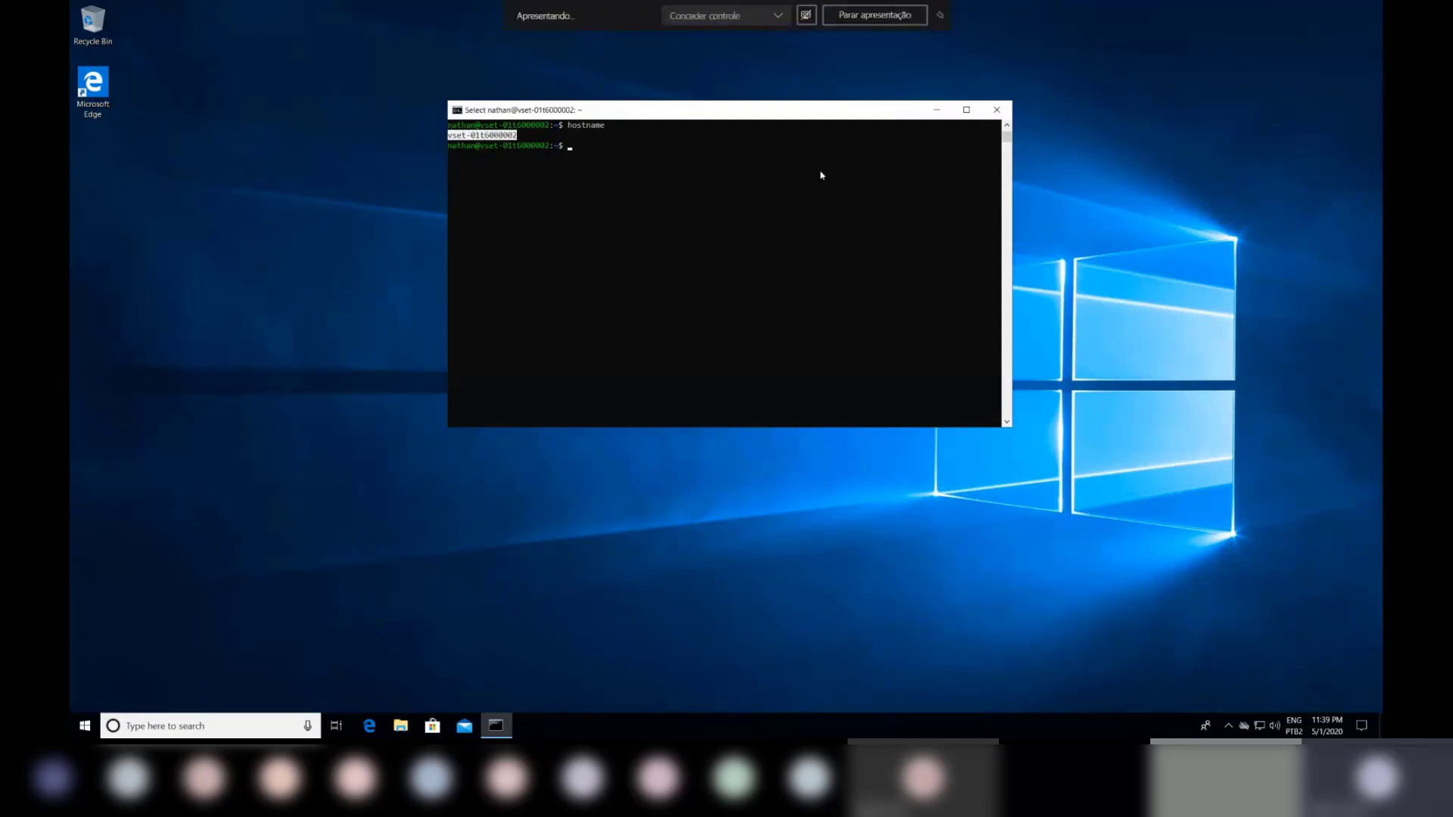
# Step: Select computer name vset-01t6000002 on vset-01_2's Overview, then return to the RDP session
pyautogui.click(878, 29)
pyautogui.doubleClick(798, 14)
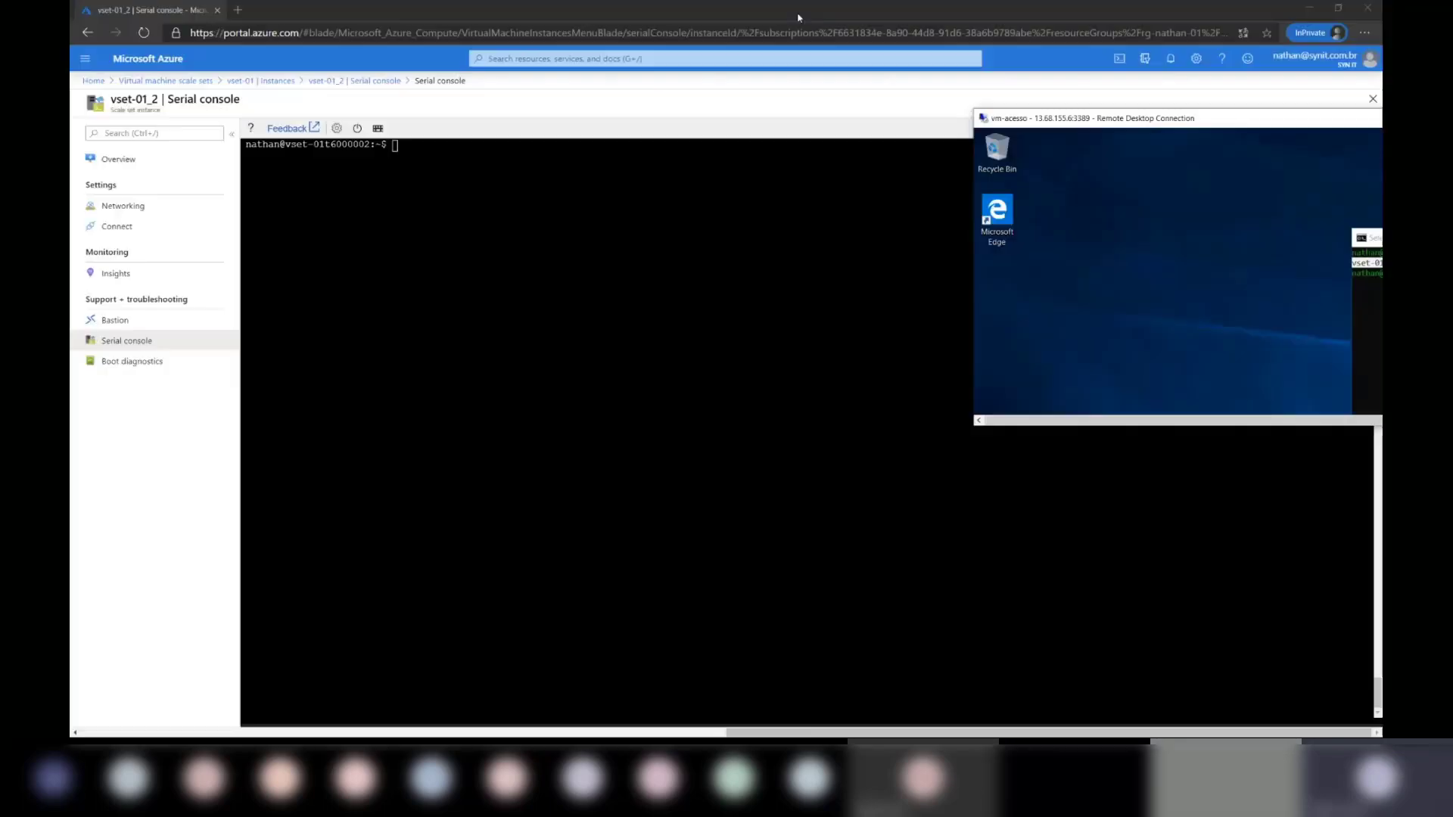
pyautogui.click(120, 160)
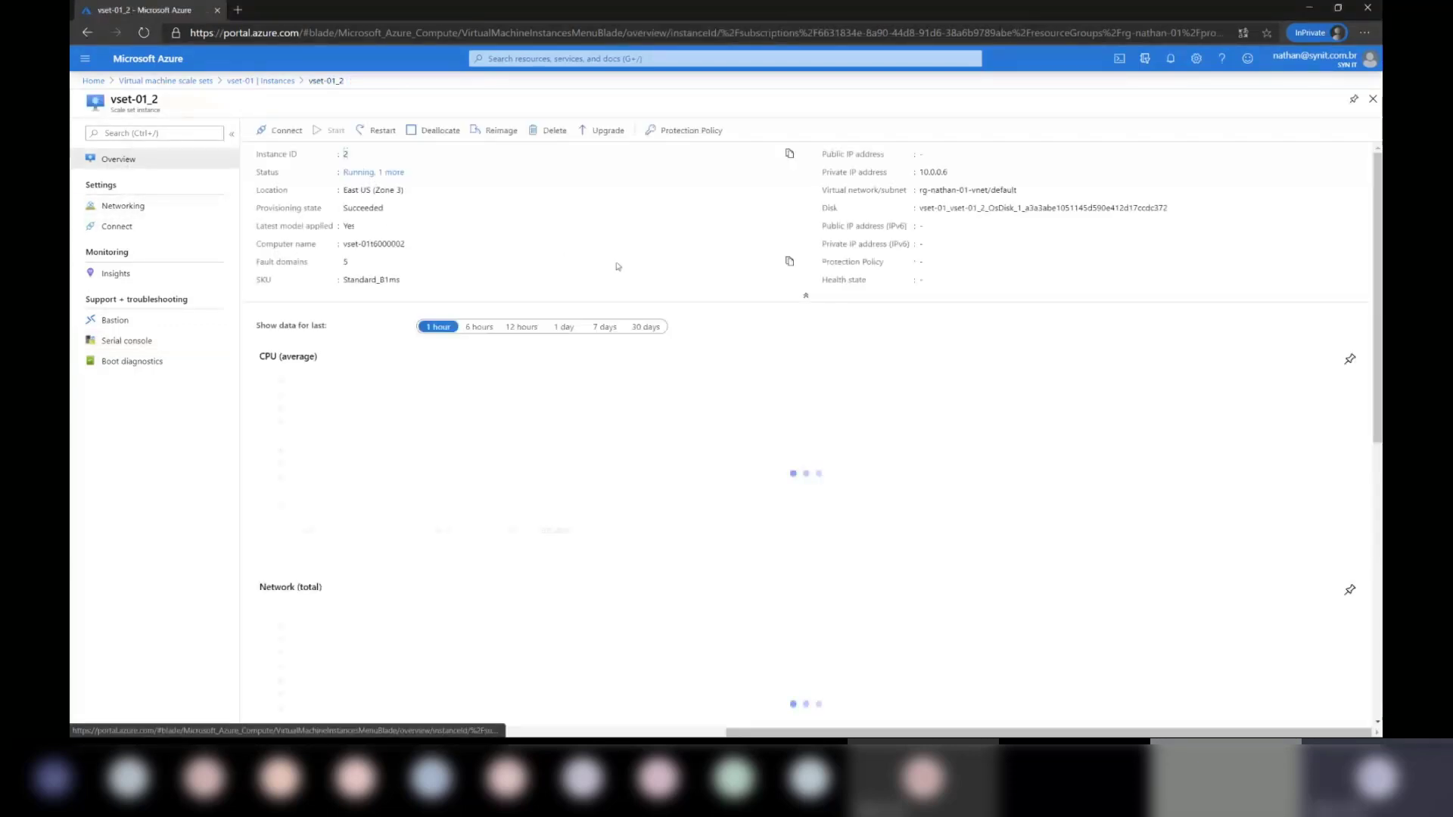
pyautogui.tripleClick(371, 244)
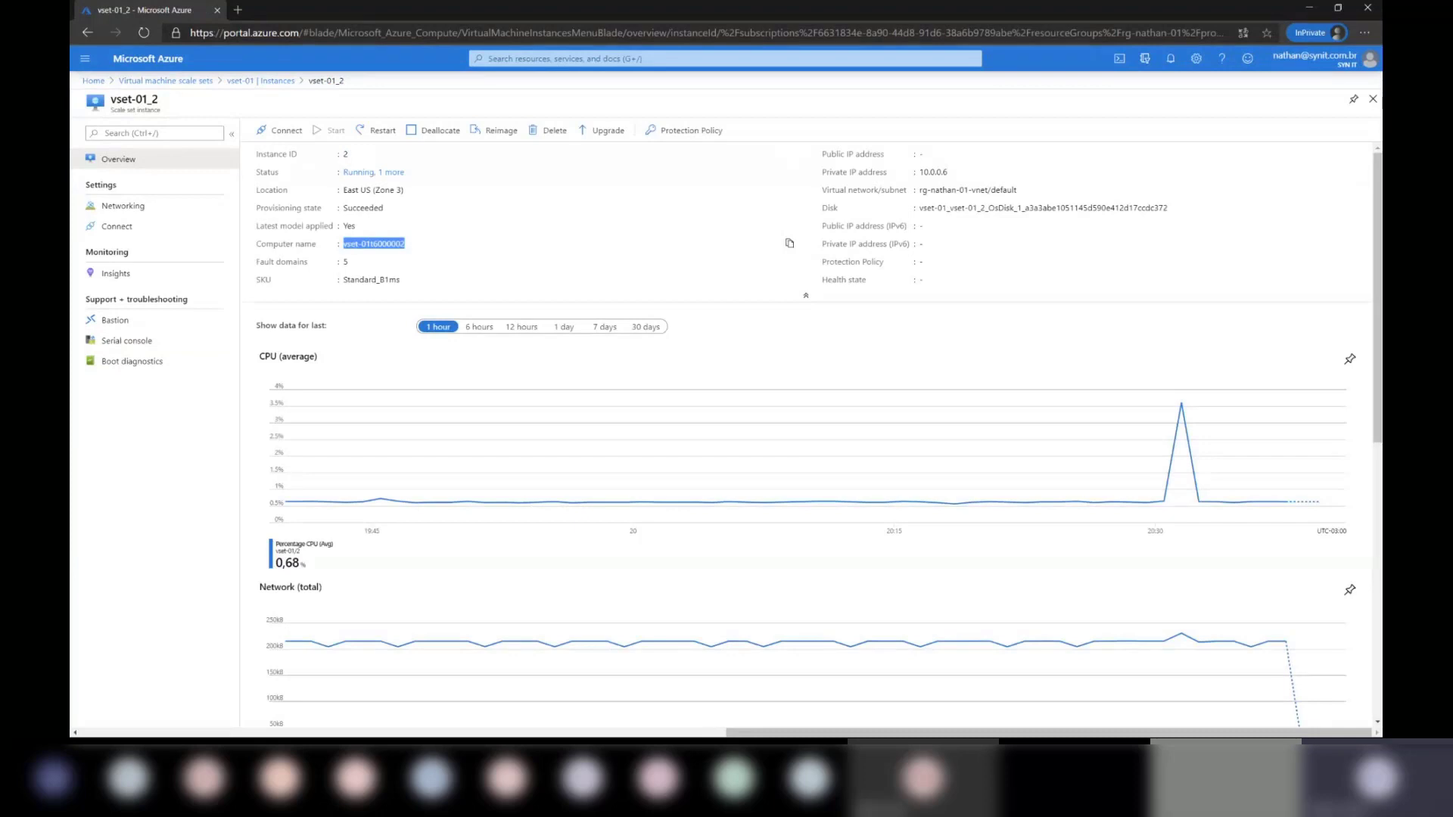
pyautogui.hotkey('alt', 'Tab')
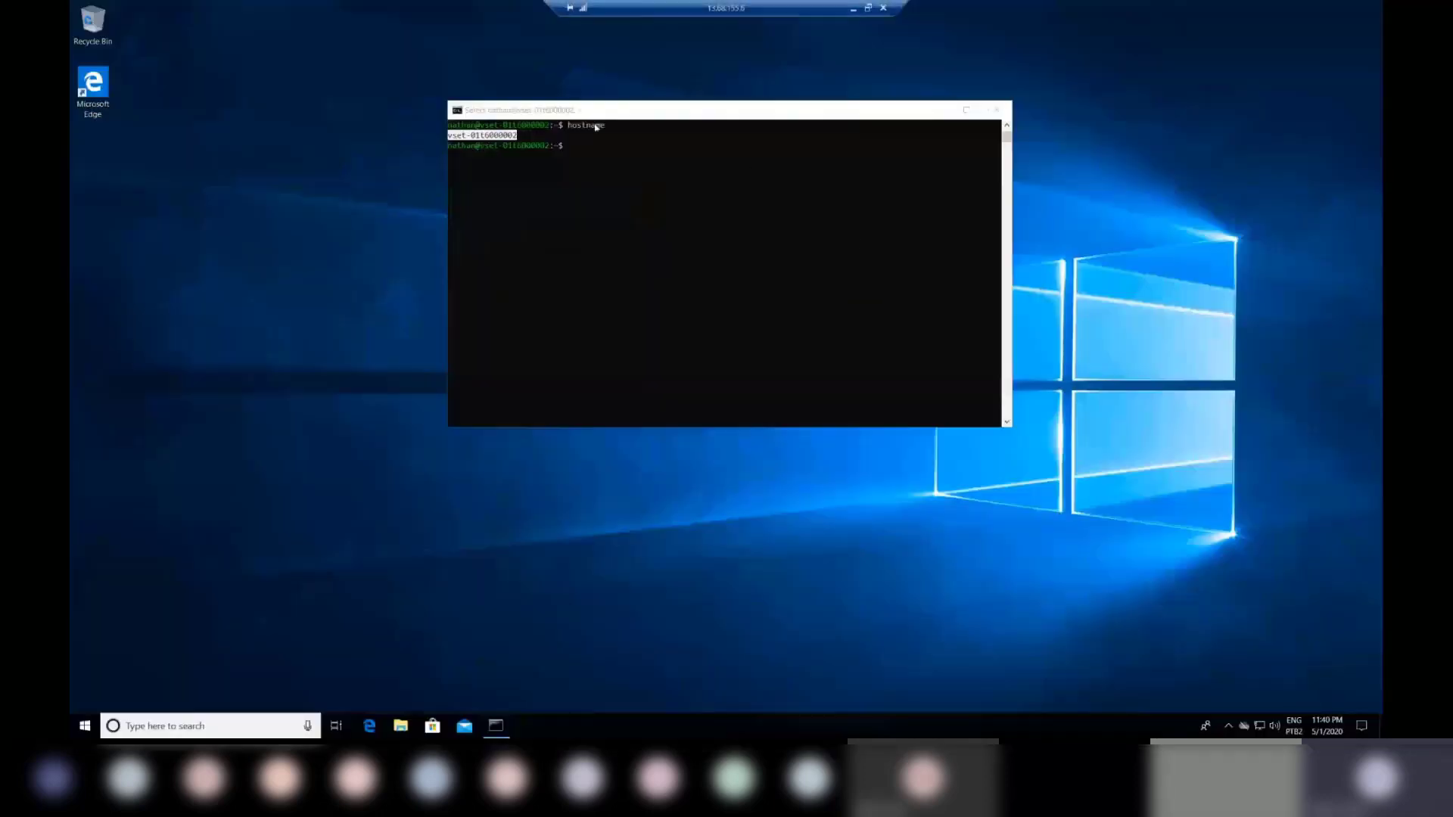
# Step: Launch a new command prompt via Run (cmd) and start an SSH connection to 10.0.0.6
pyautogui.moveTo(596, 110); pyautogui.dragTo(346, 92)
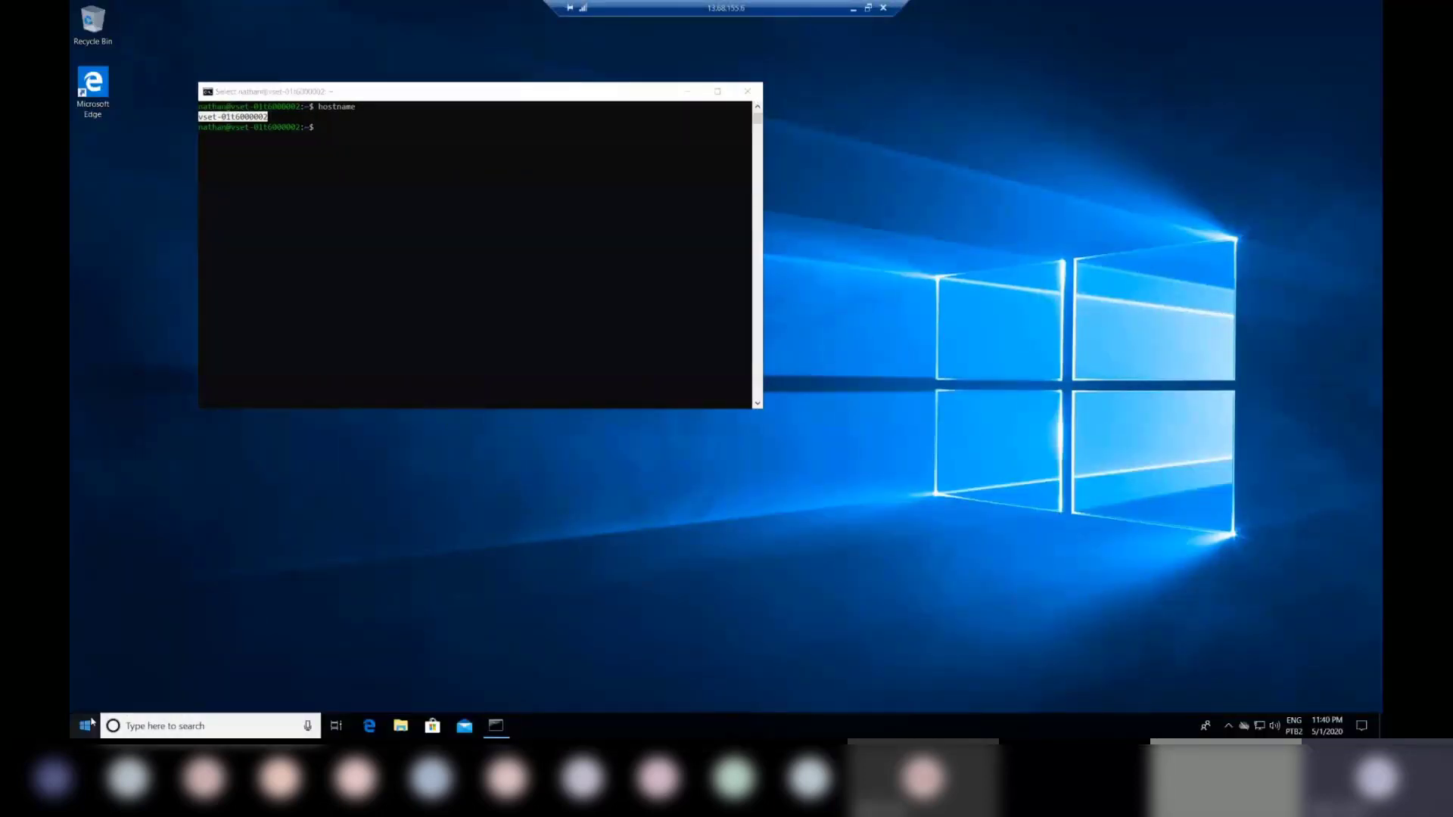
pyautogui.rightClick(91, 722)
pyautogui.click(121, 676)
pyautogui.write('cm')
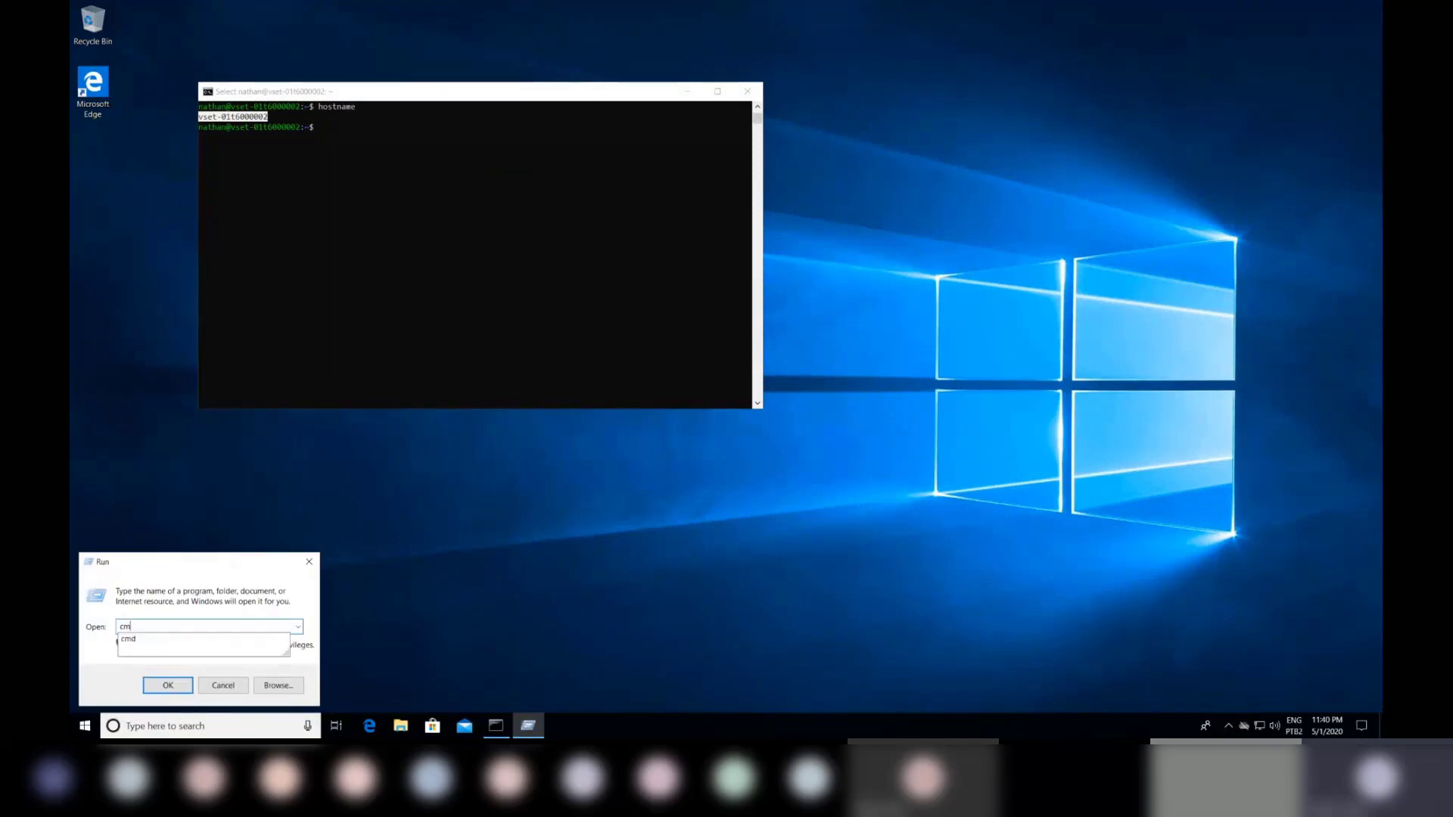
pyautogui.write('d')
pyautogui.press('Return')
pyautogui.write('ssh 10.0.0.6')
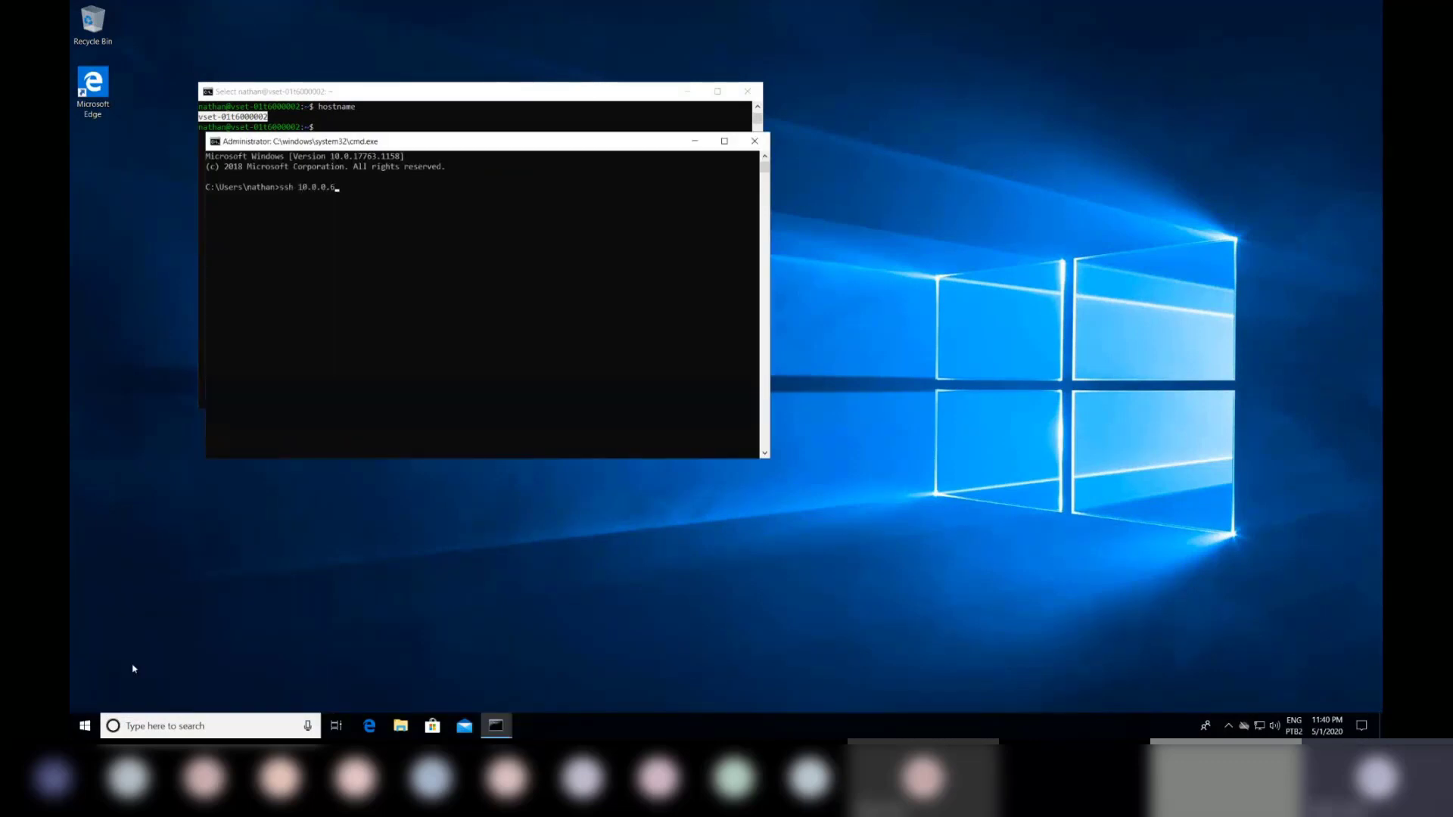
pyautogui.press('Return')
# Step: Place the SSH window lower right, log in with the password, and clear the welcome text
pyautogui.moveTo(457, 148); pyautogui.dragTo(767, 360)
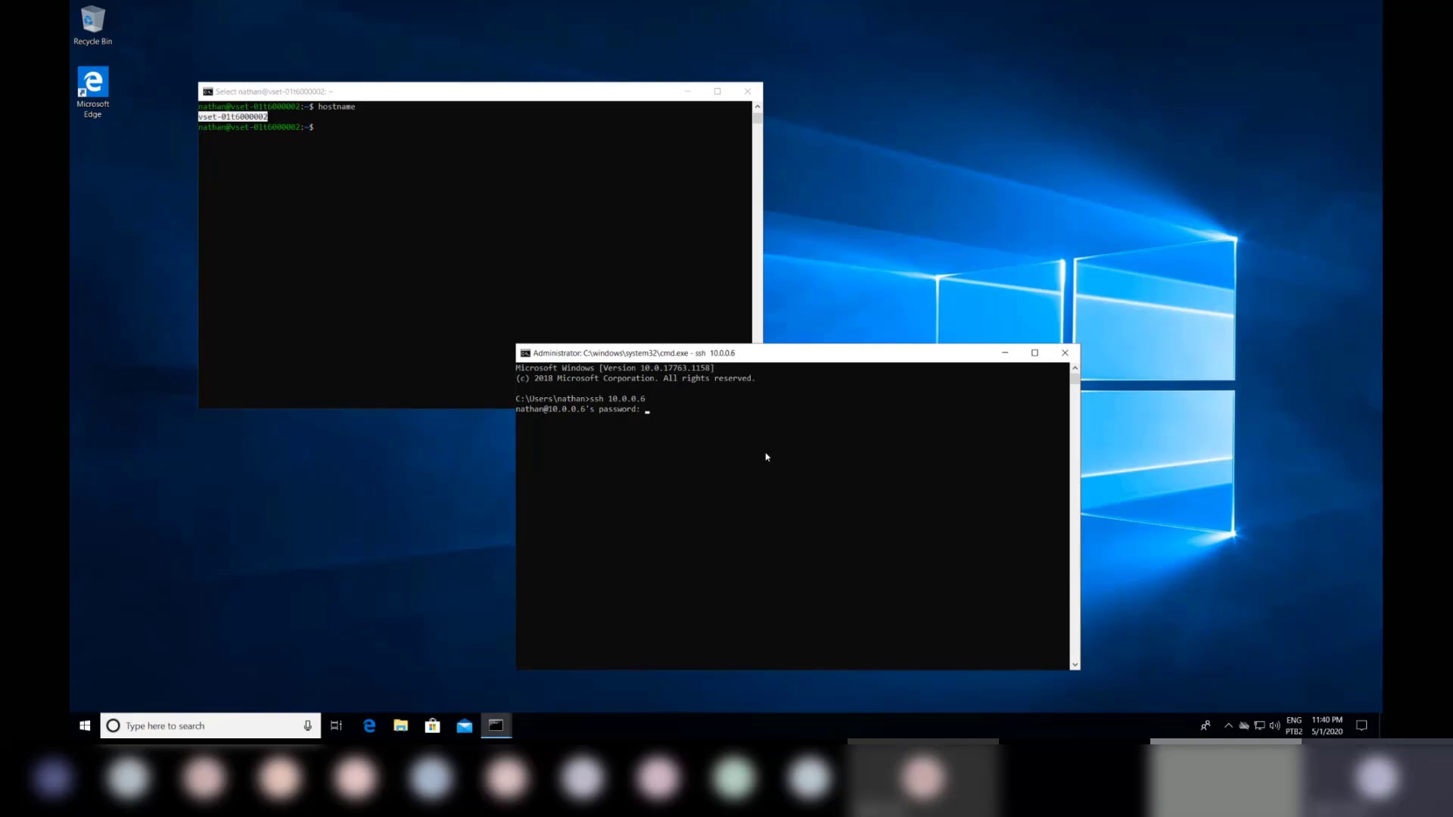
pyautogui.press('Return')
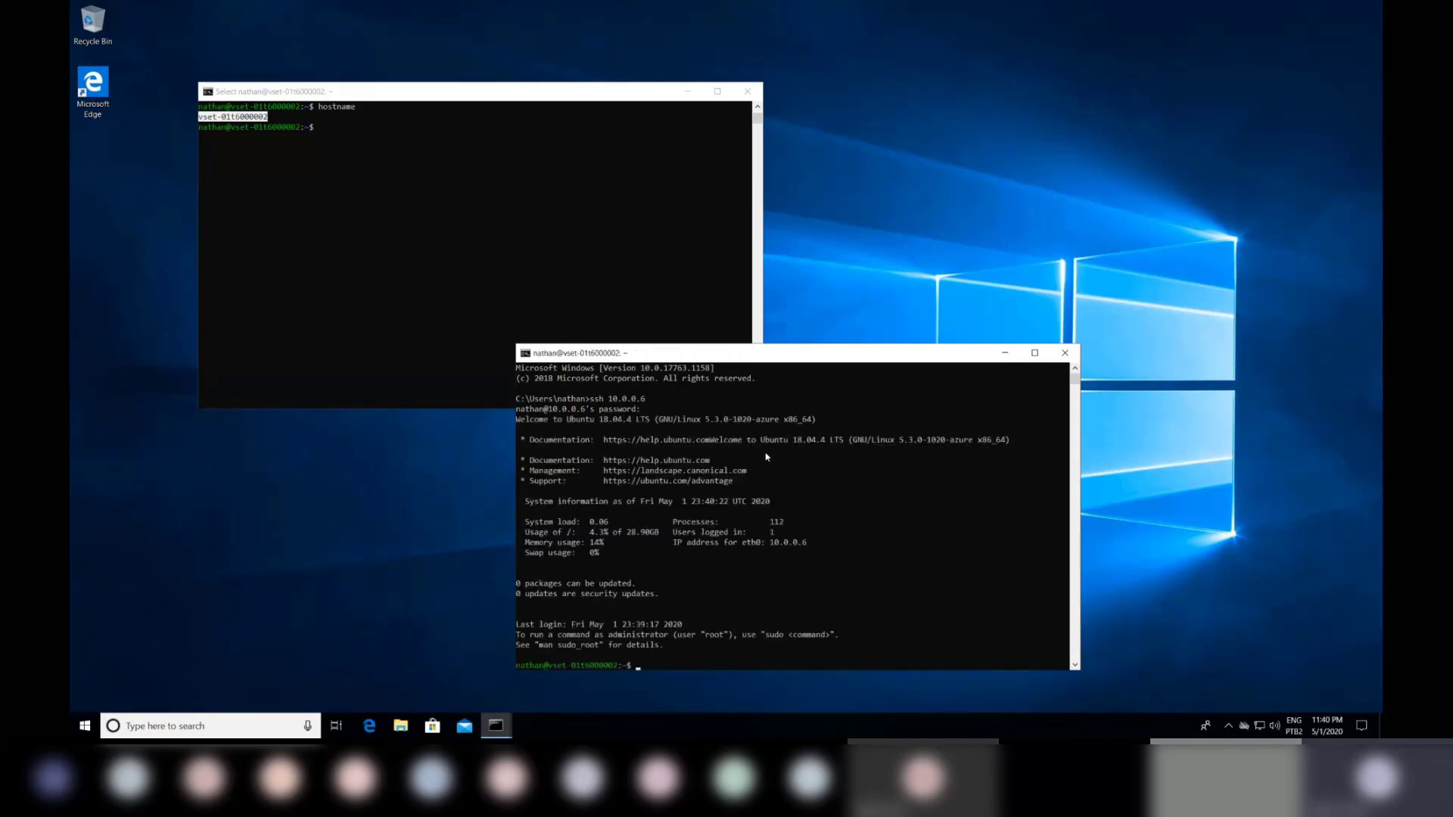
pyautogui.write('clear')
pyautogui.press('Return')
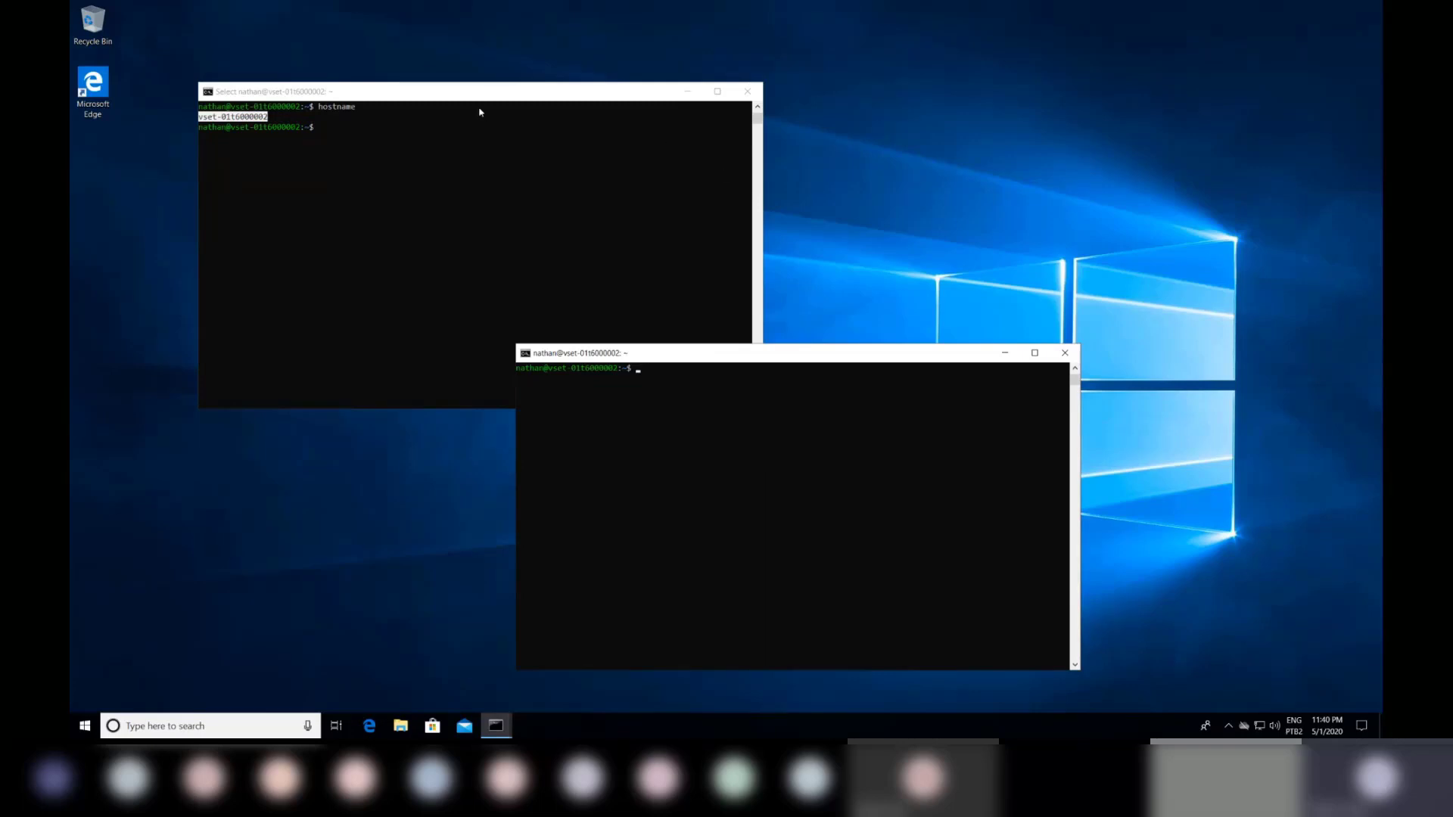
# Step: Move the first terminal to the top of the screen and run htop in it
pyautogui.moveTo(411, 88); pyautogui.dragTo(725, 21)
pyautogui.click(745, 133)
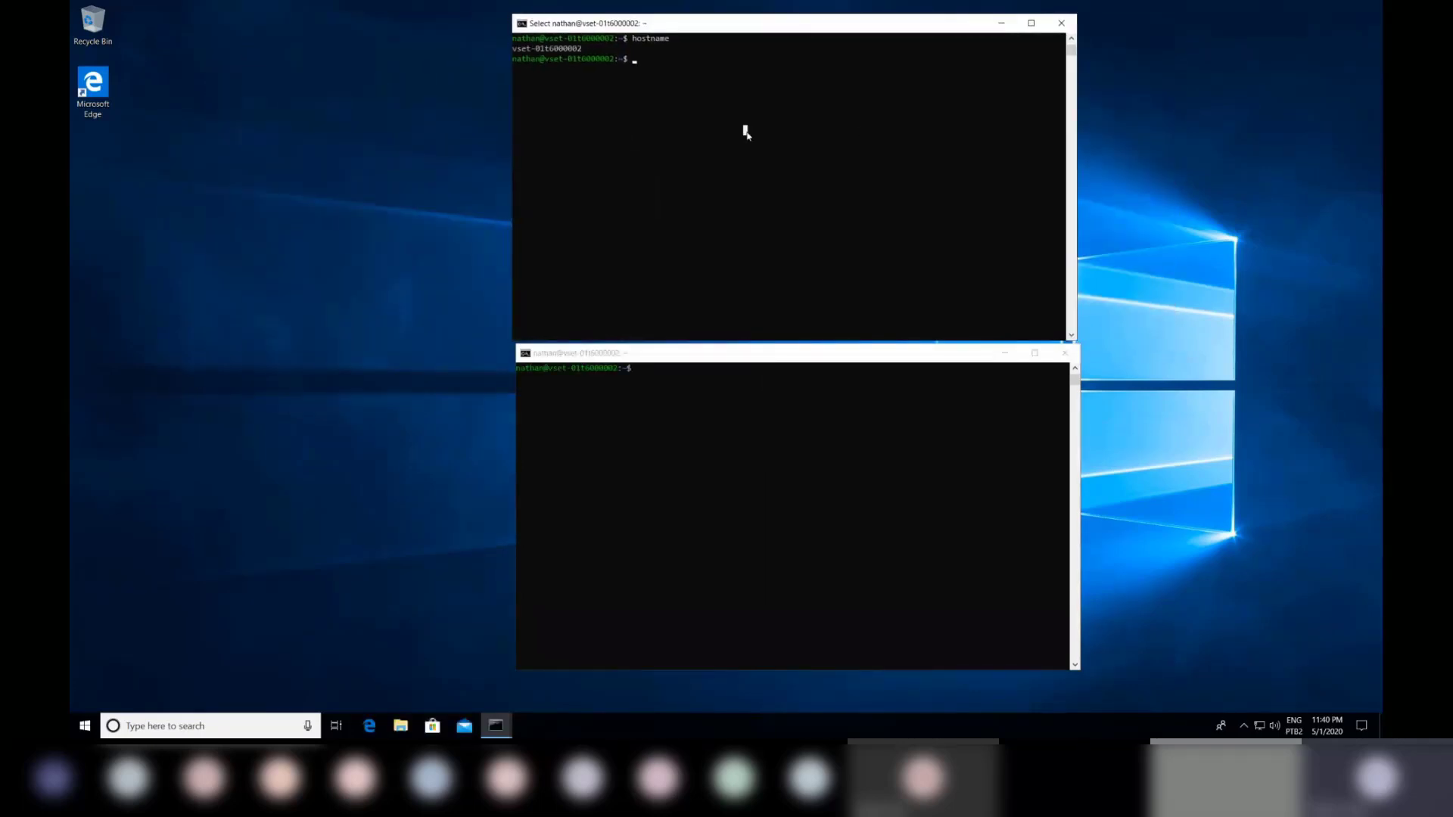
pyautogui.write('htop')
pyautogui.press('Return')
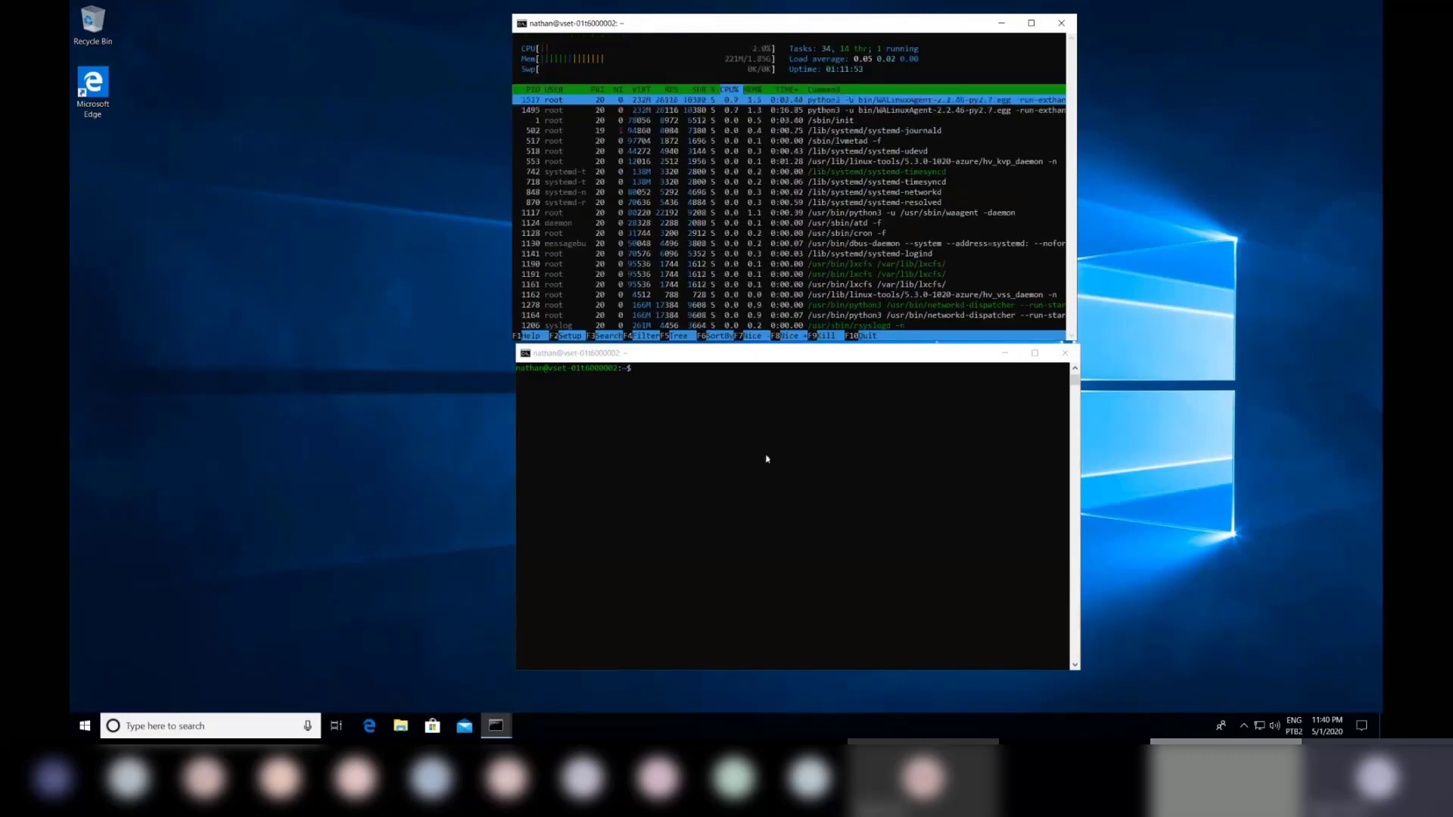
# Step: Return to the second terminal and clear it to a fresh prompt
pyautogui.click(647, 388)
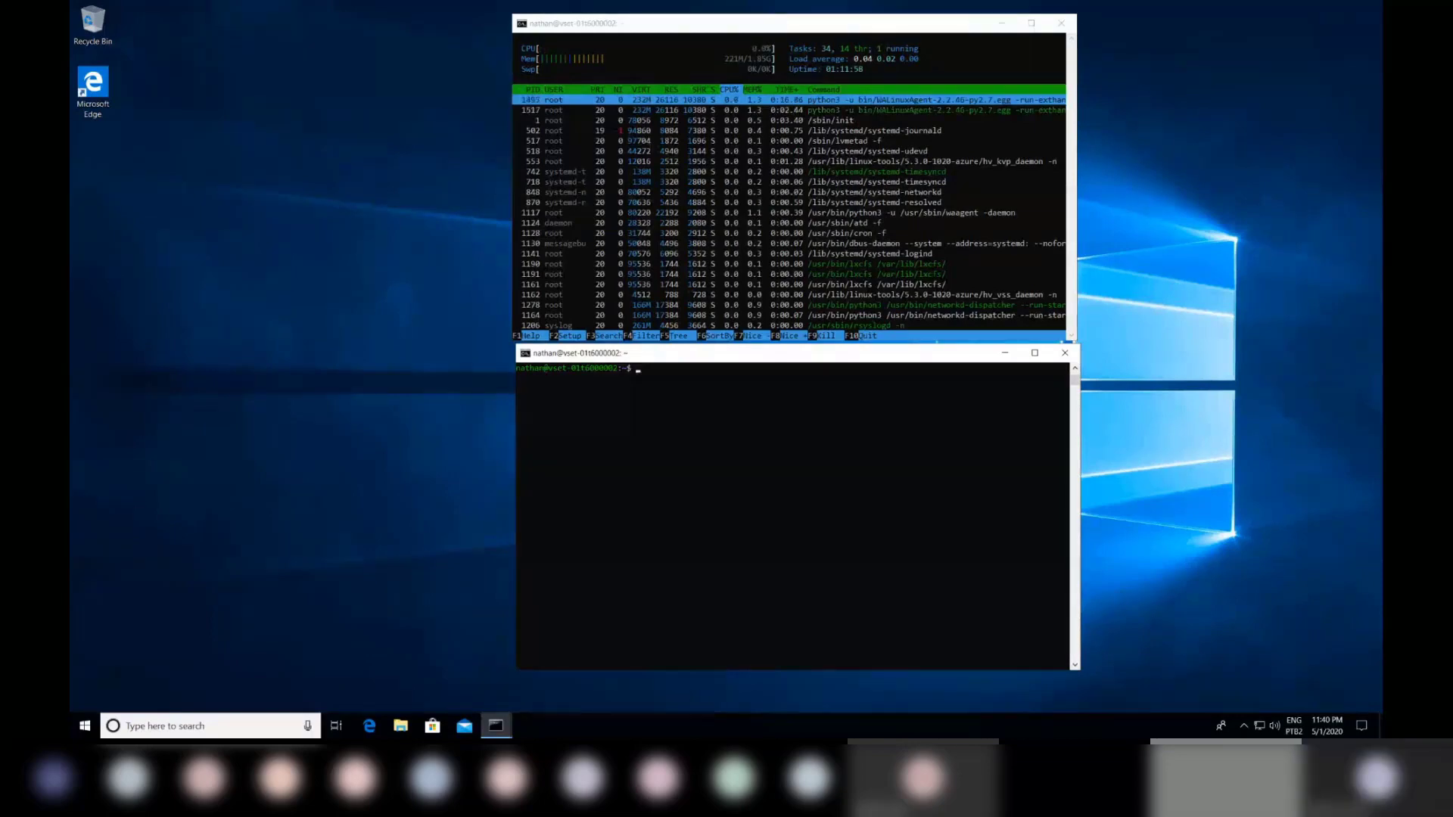
pyautogui.click(821, 427)
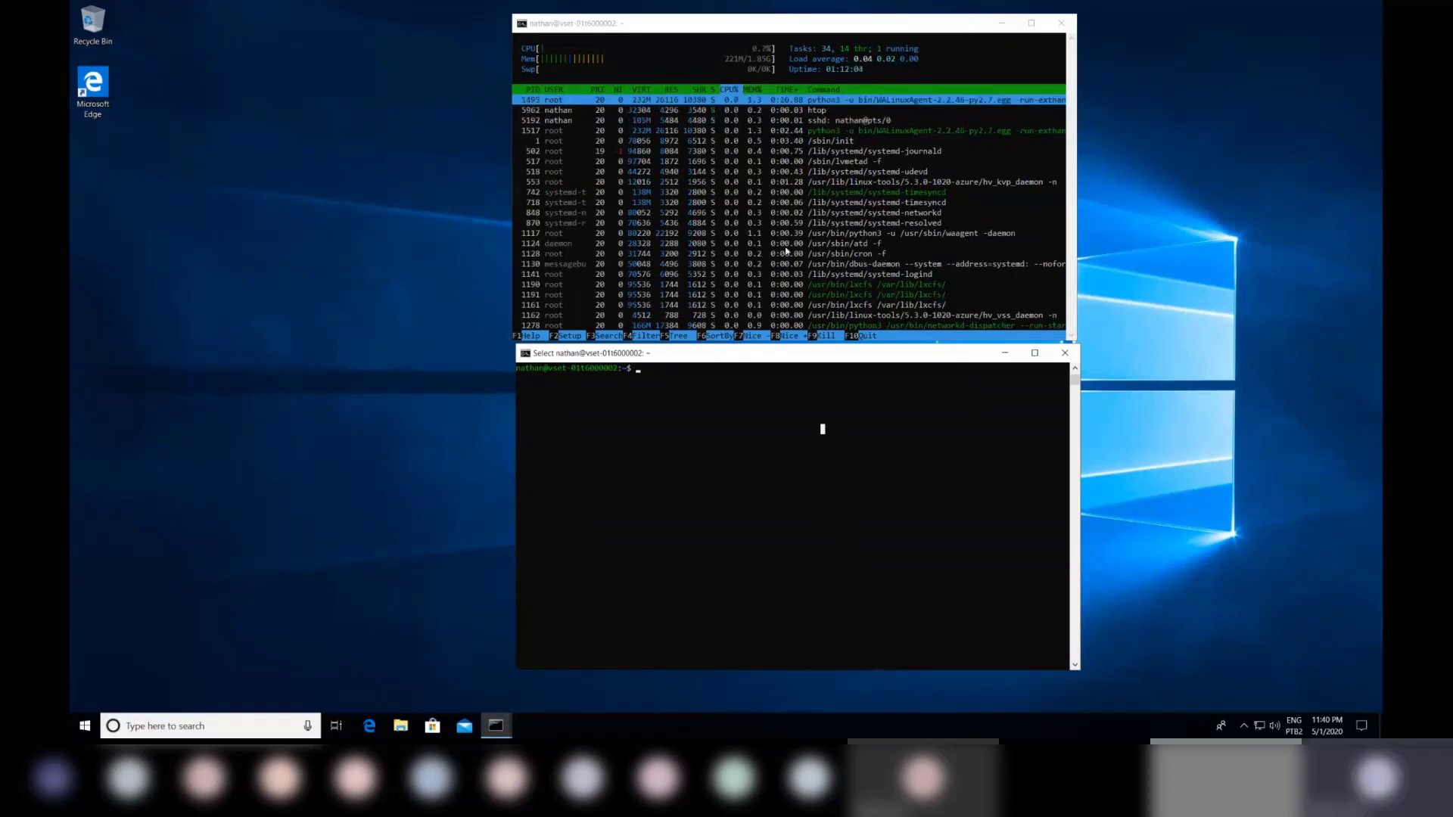
pyautogui.press('Return')
pyautogui.press('Return')
pyautogui.press('Return')
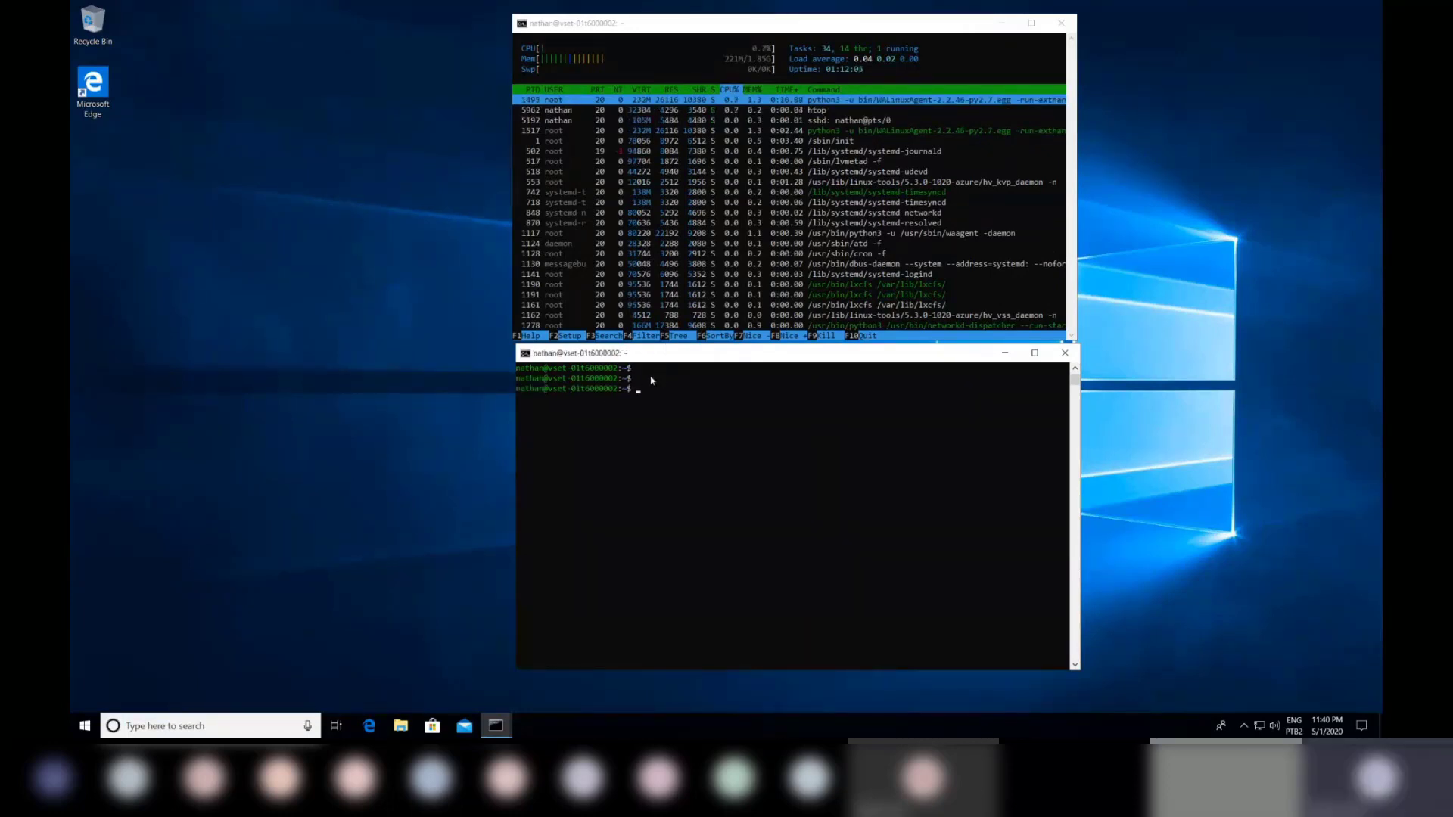
pyautogui.hotkey('ctrl', 'l')
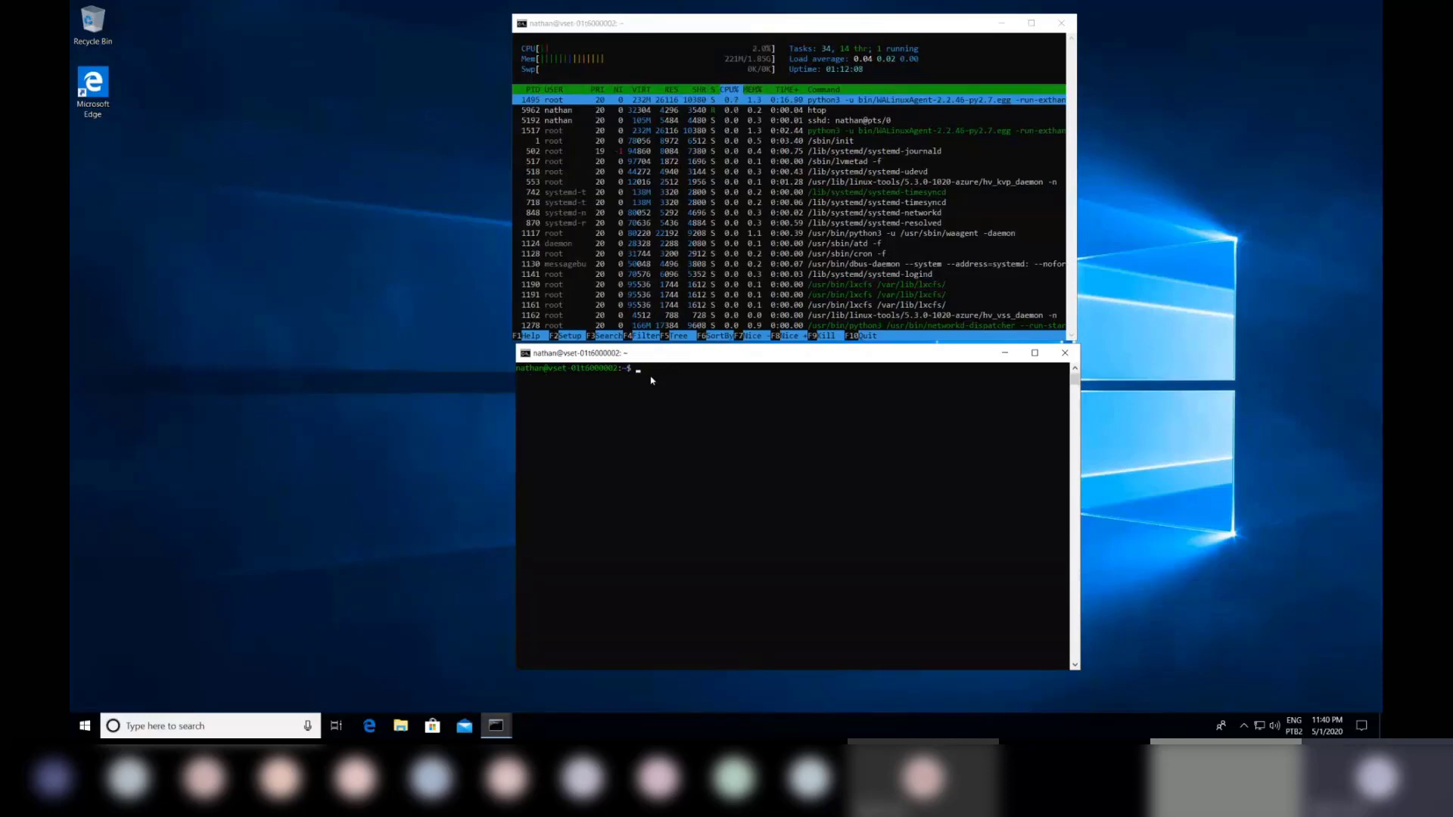
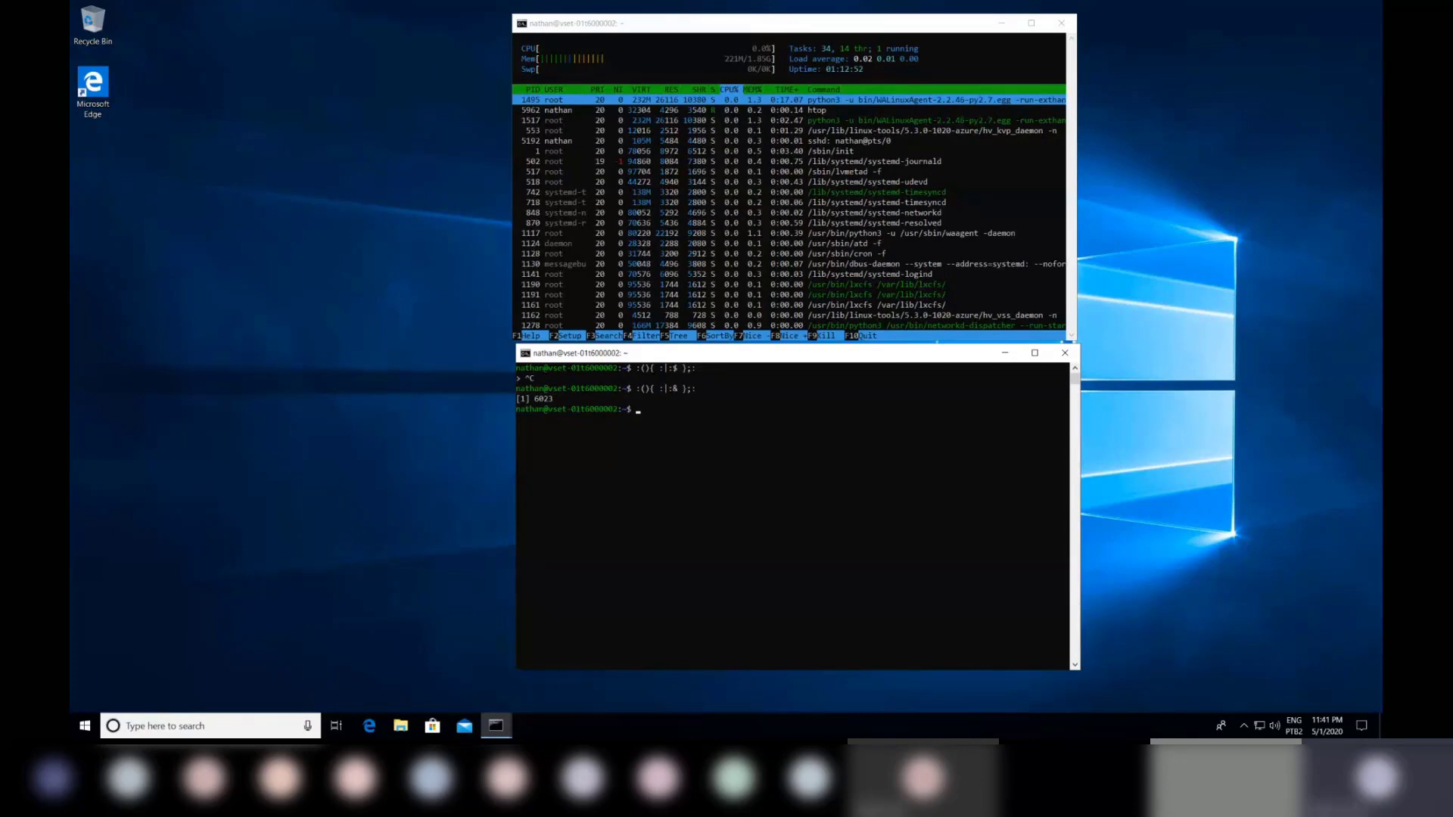
# Step: Focus the fork-bomb console and watch htop's load average climb toward 33
pyautogui.click(721, 491)
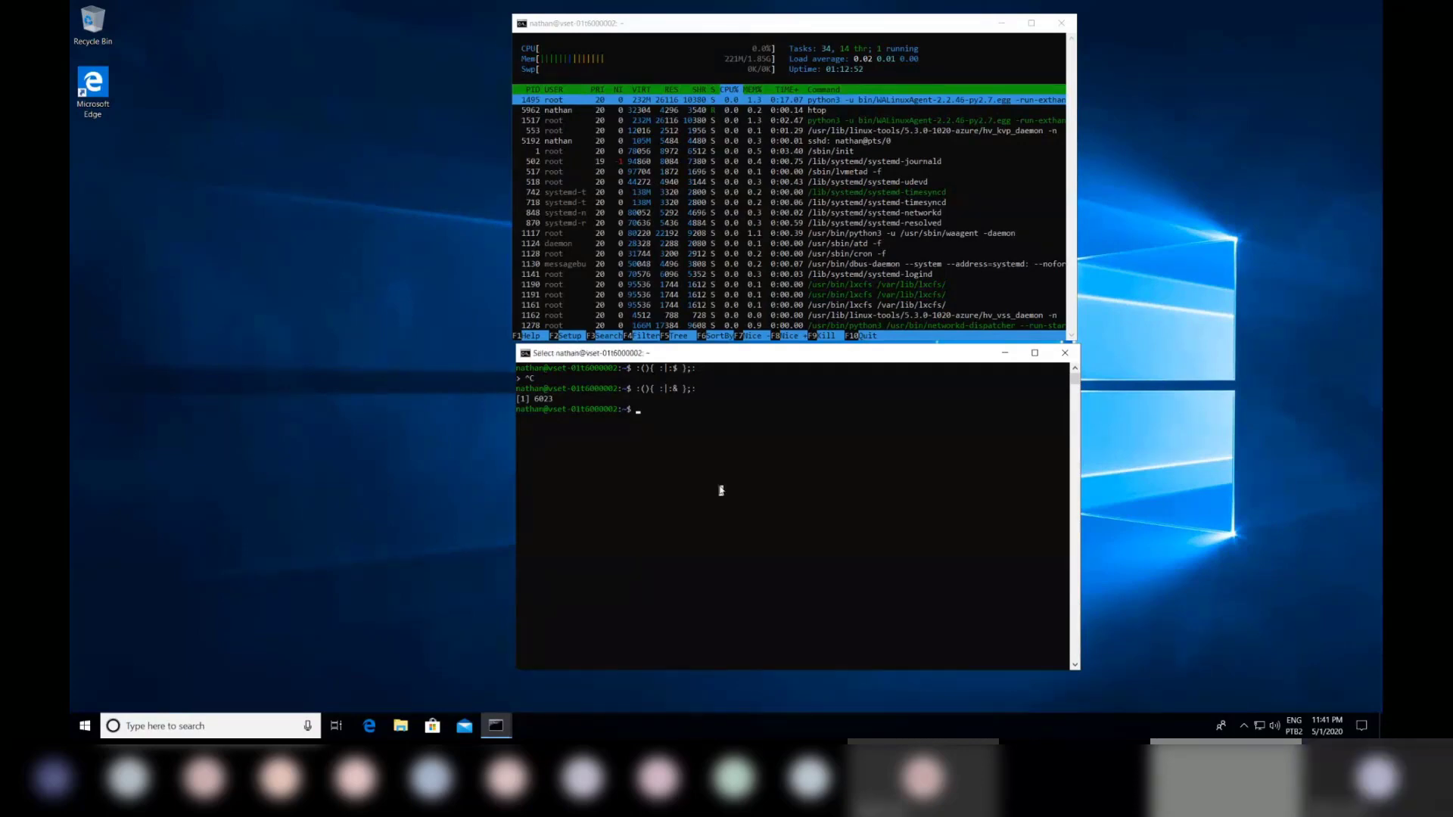
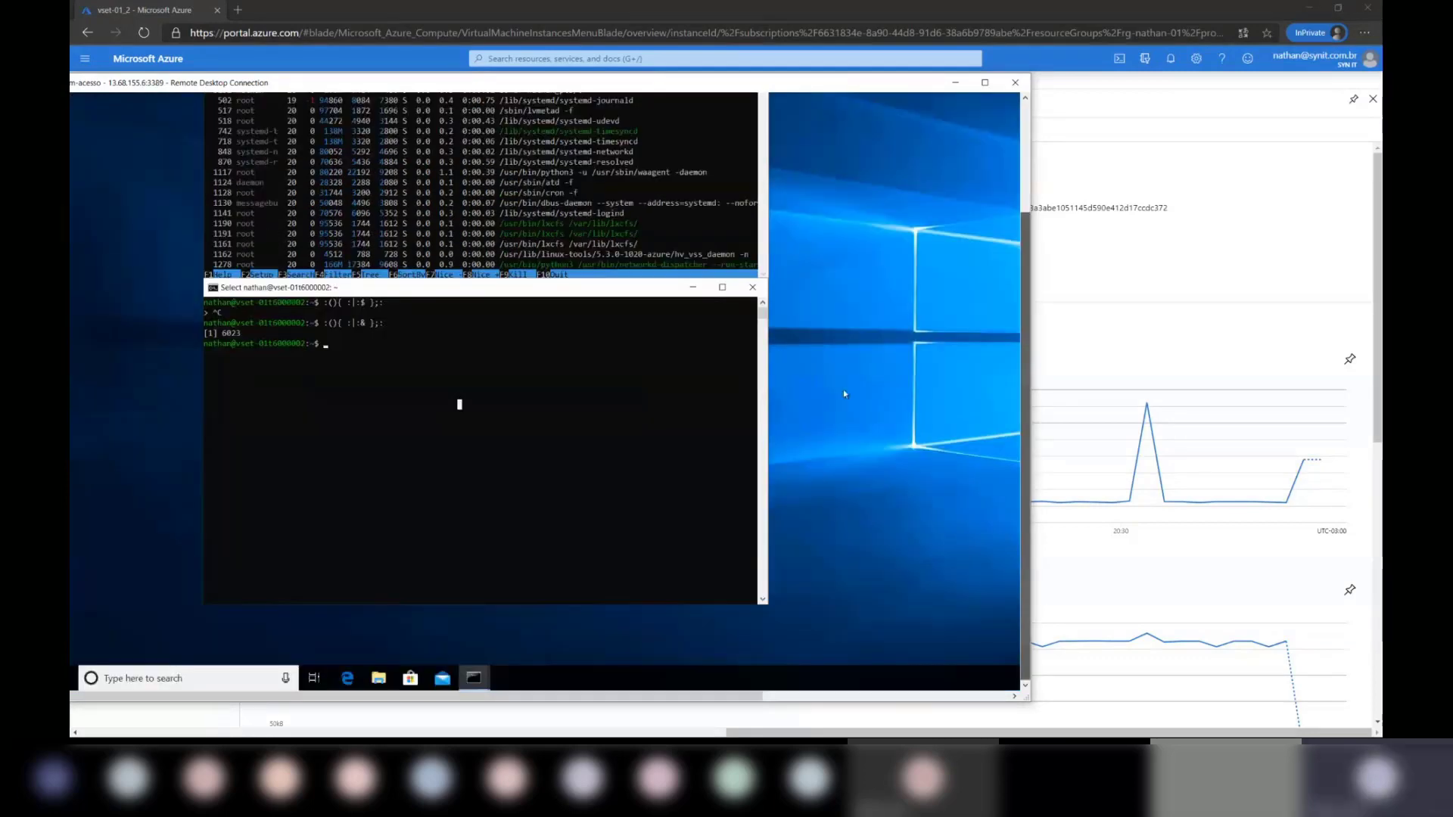
# Step: Focus the remote desktop session, leaving the fork bomb running as background job 6023
pyautogui.click(444, 624)
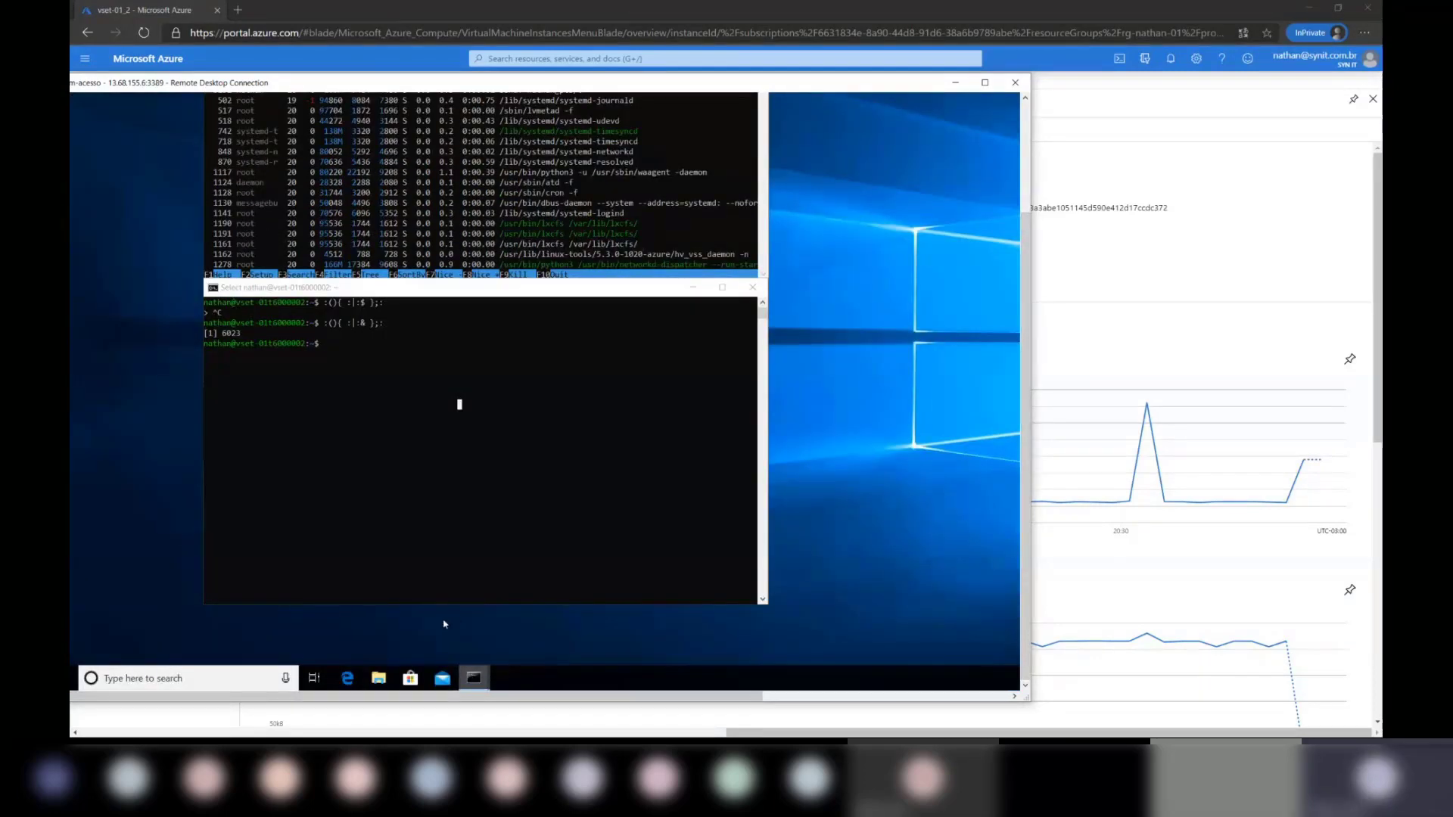
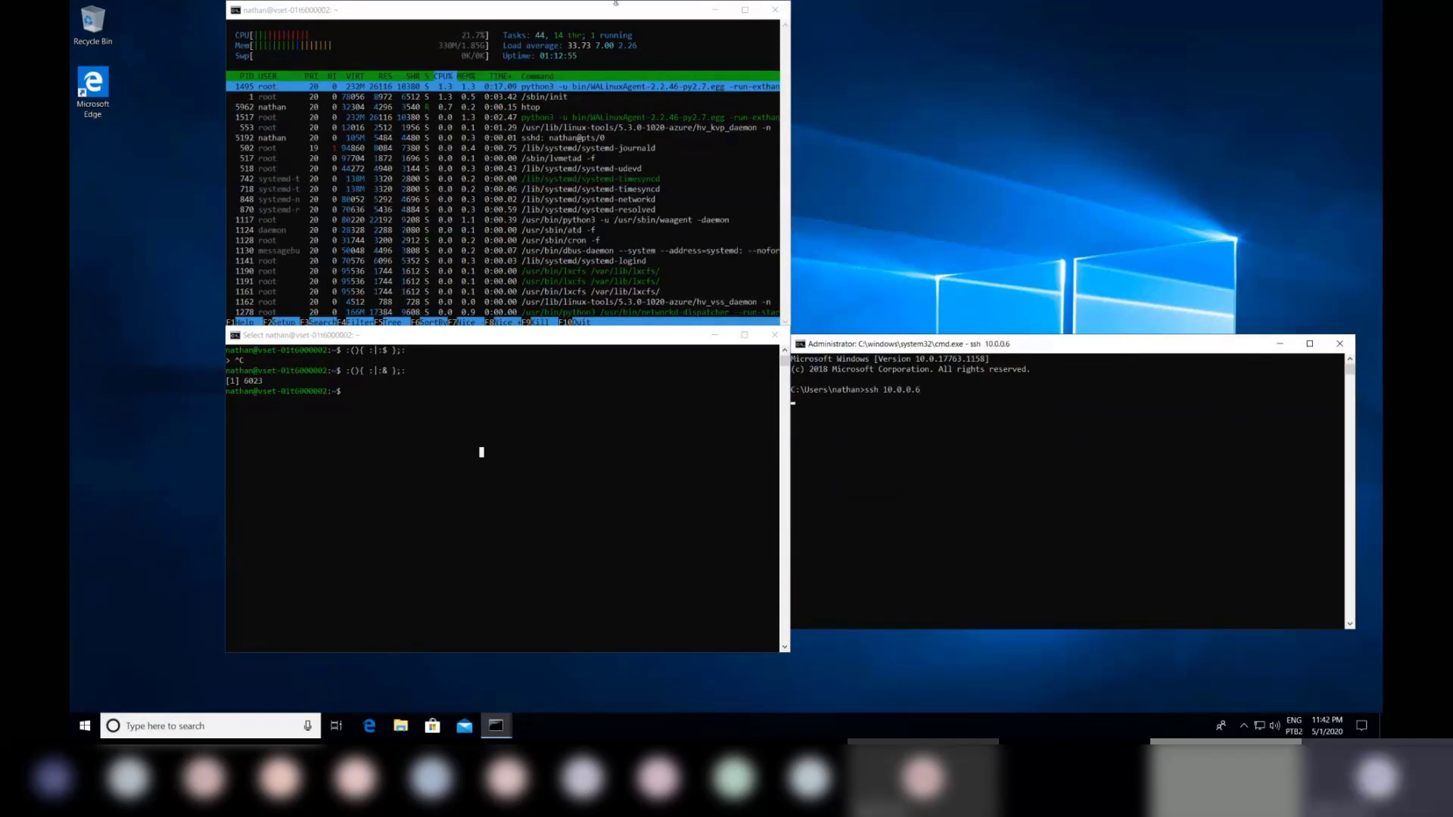
pyautogui.moveTo(616, 4)
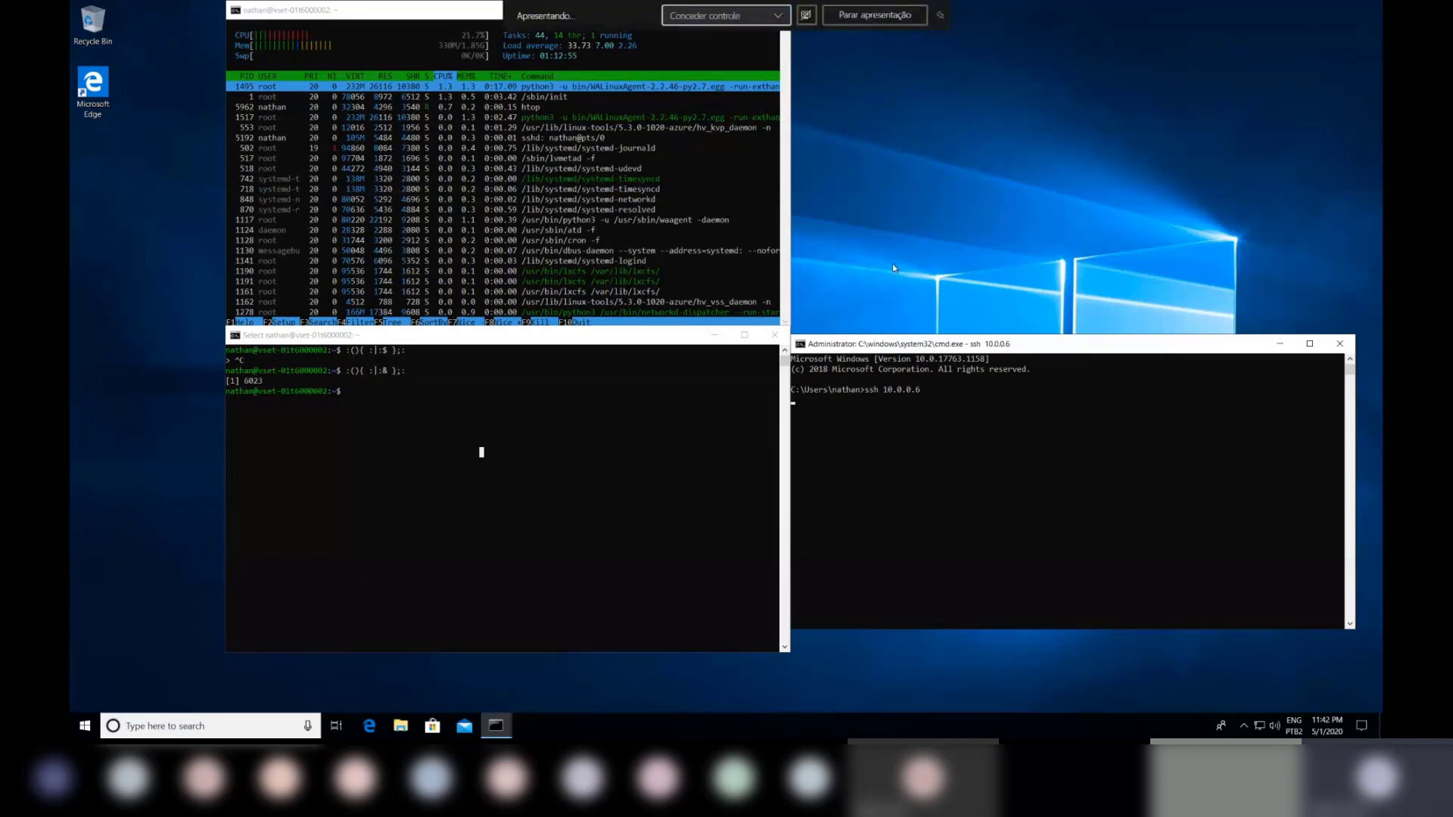
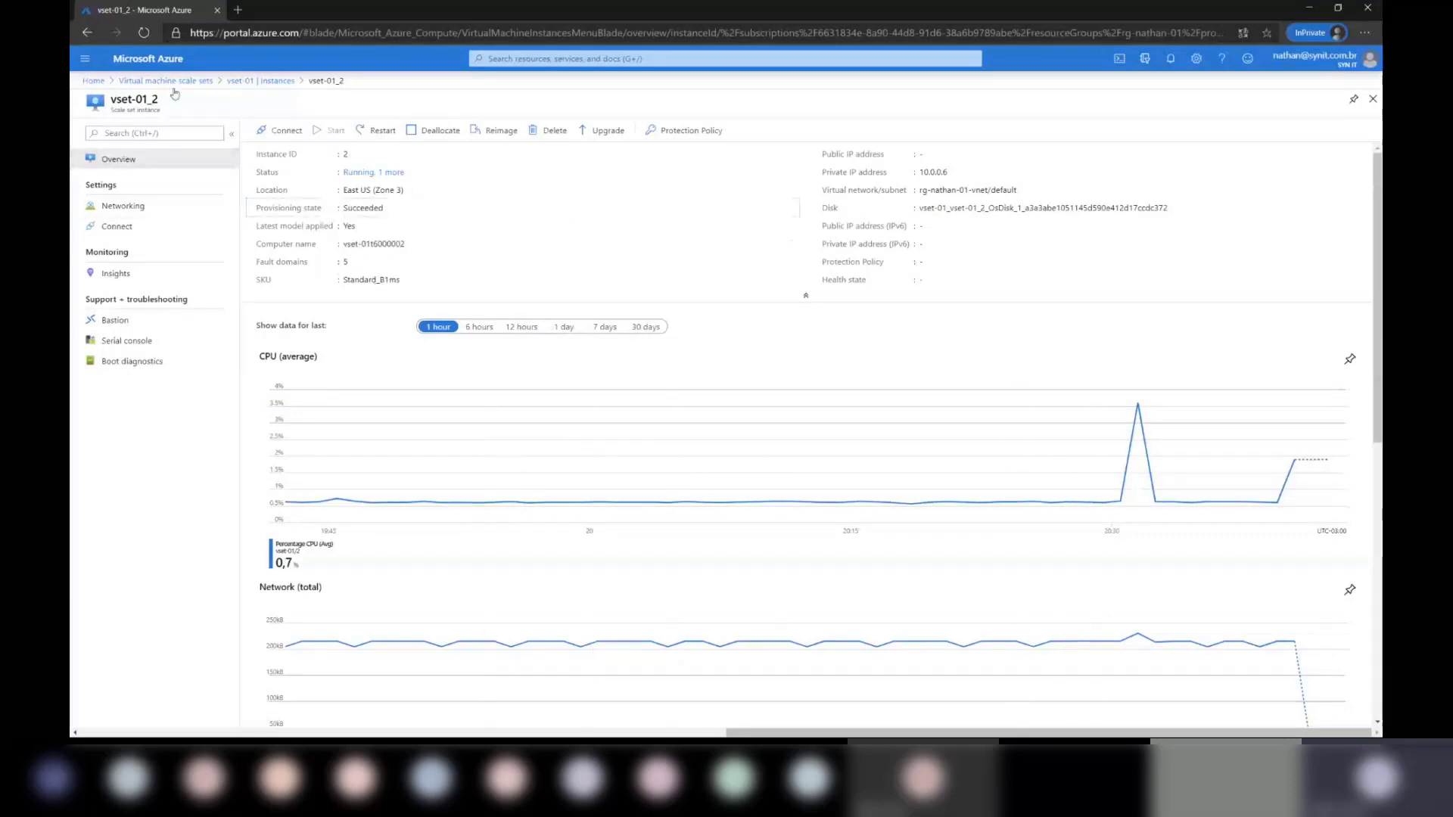
# Step: From the vset-01 overview, enlarge the CPU (average) chart in Metrics and dismiss the feedback notice
pyautogui.click(260, 80)
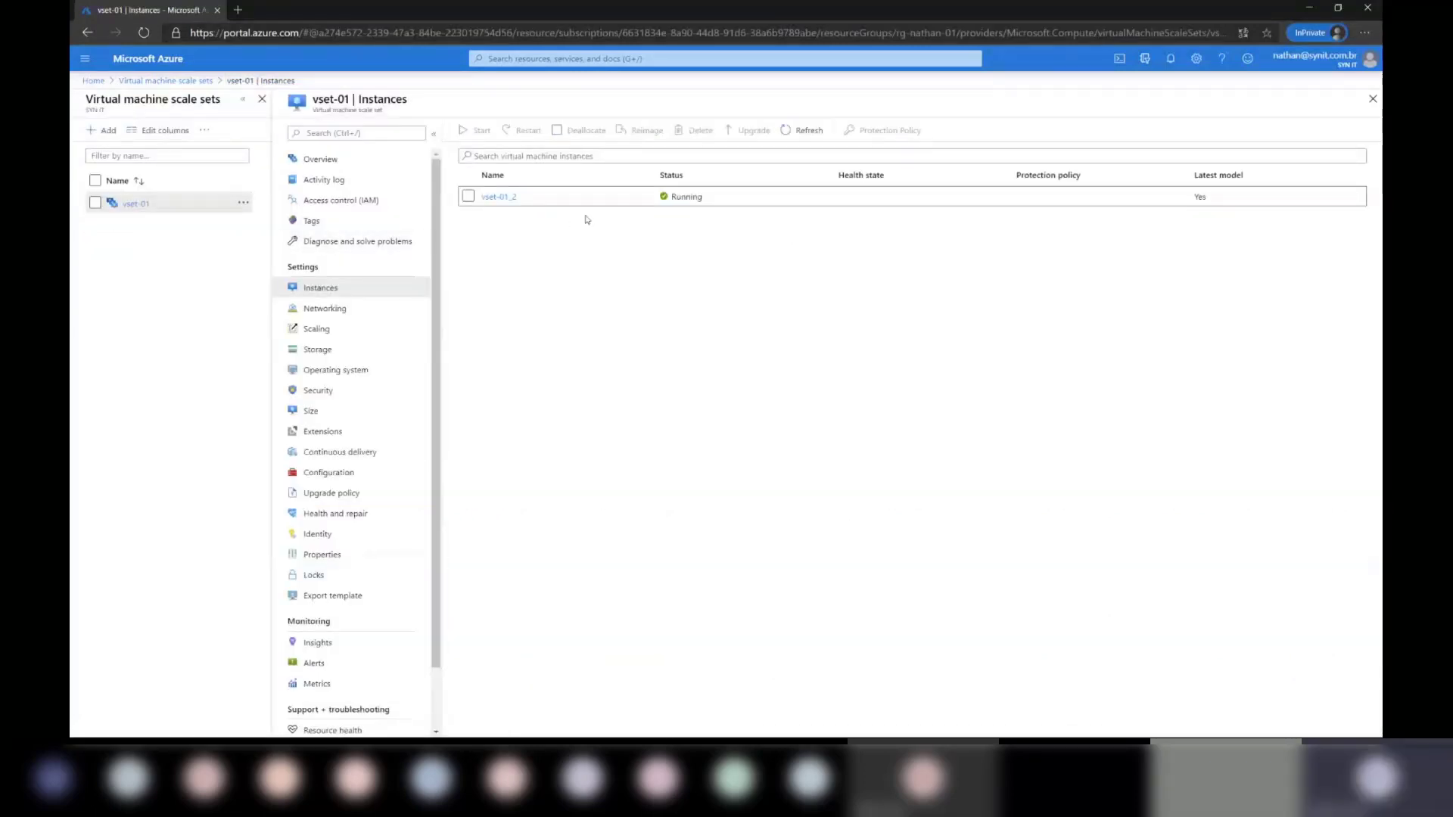
pyautogui.click(320, 159)
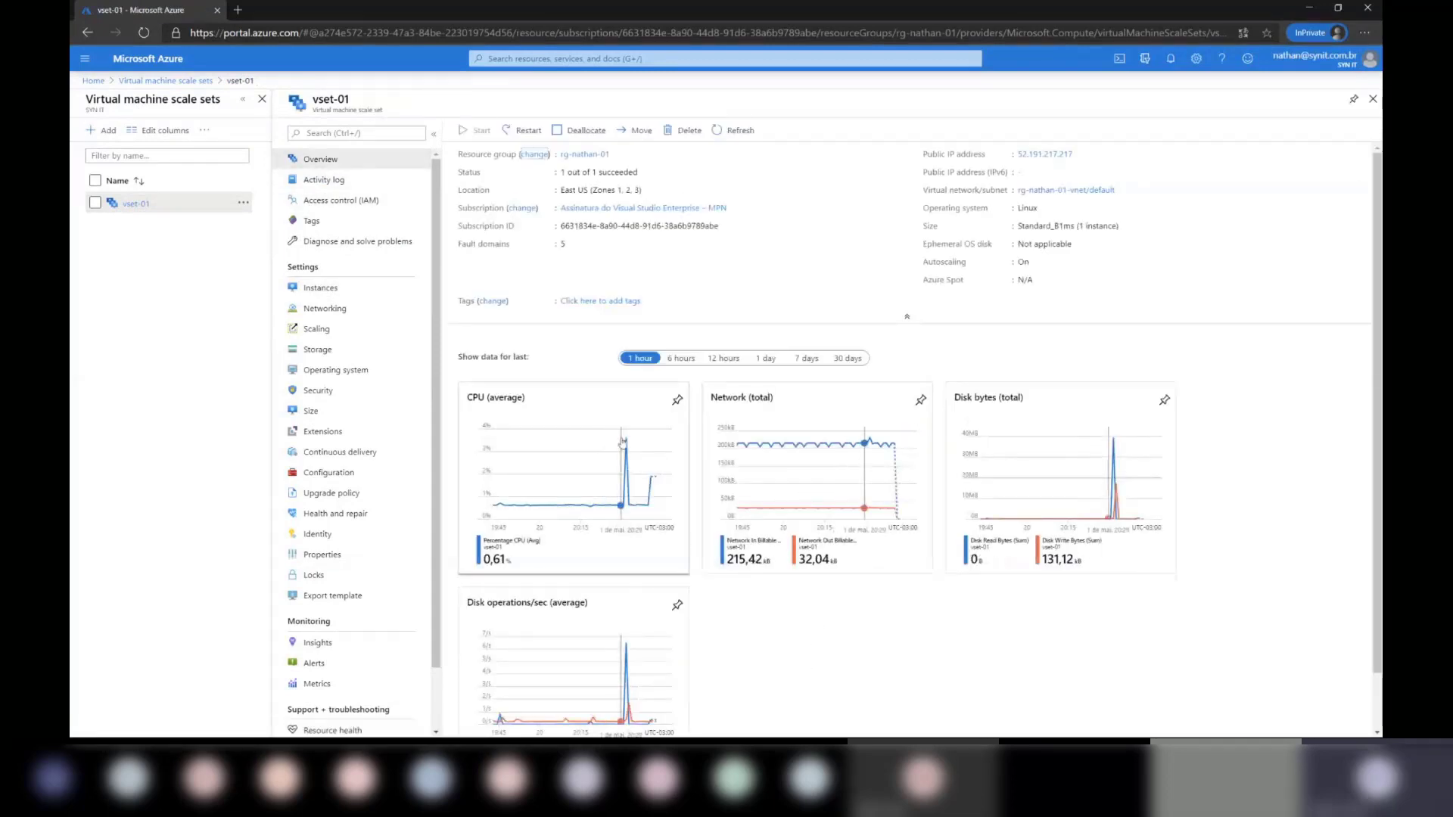
pyautogui.click(653, 477)
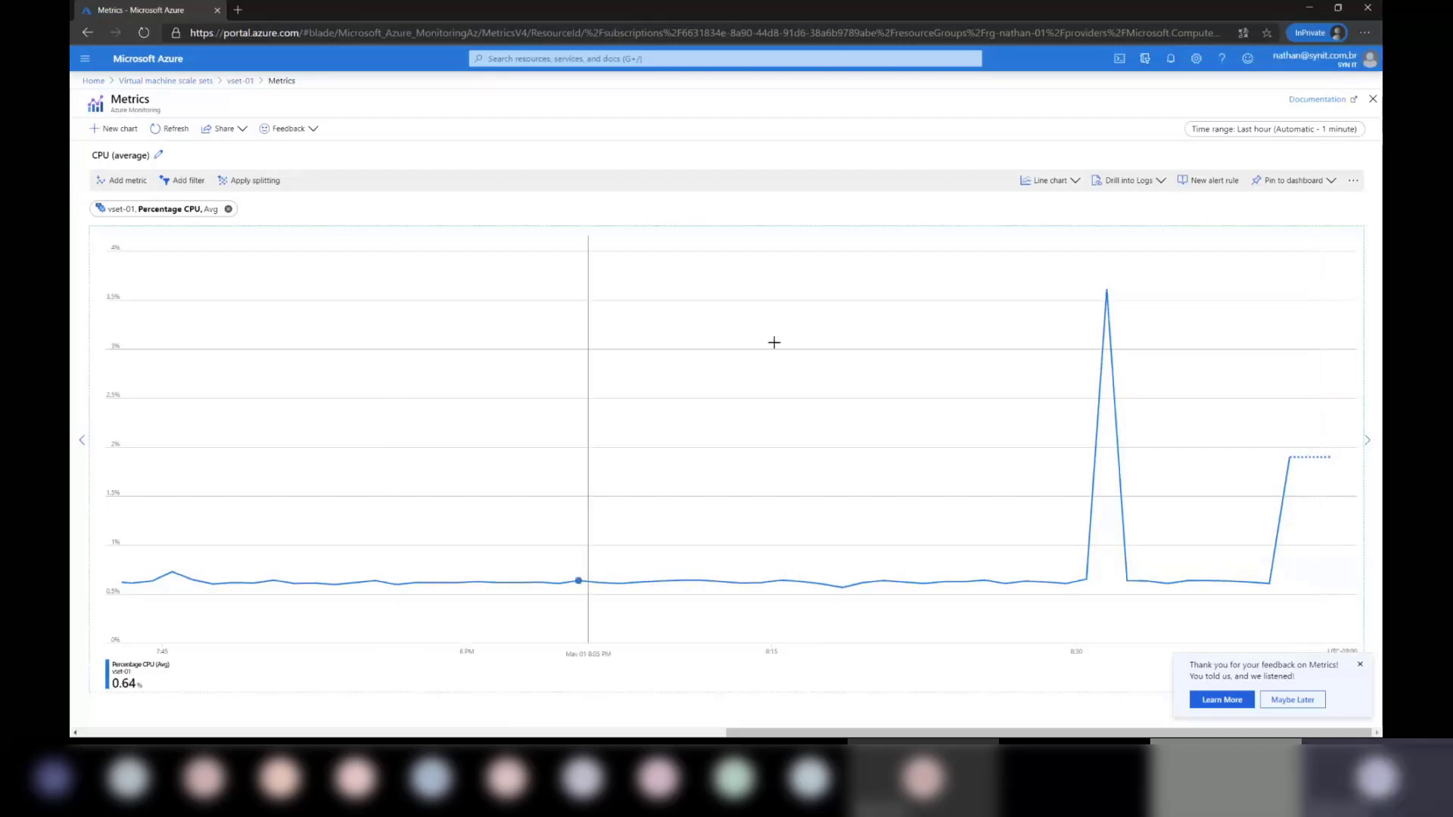
pyautogui.click(1360, 664)
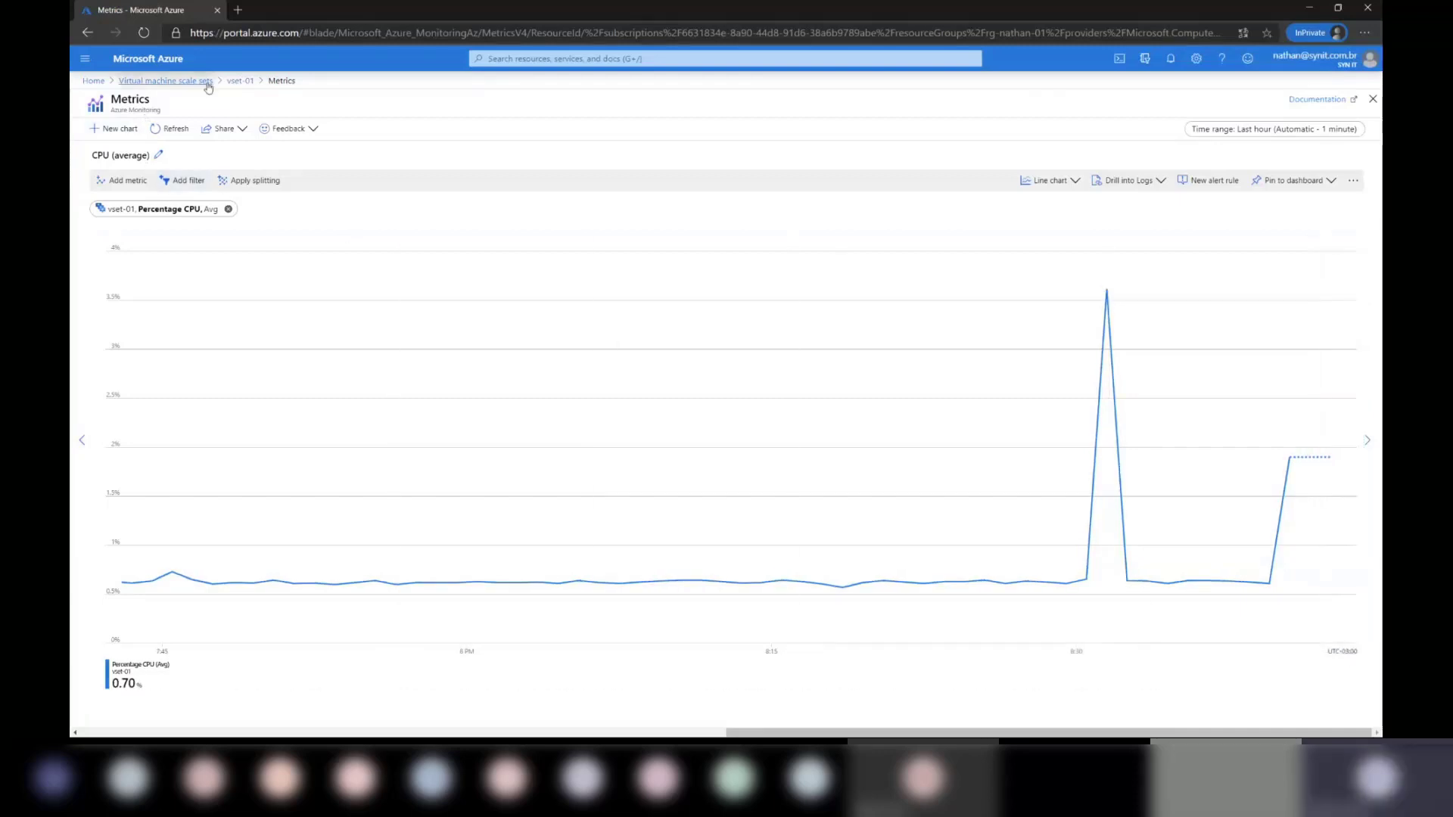
# Step: Return to the vset-01 overview and list its instances, showing only vset-01_2 Running
pyautogui.click(240, 81)
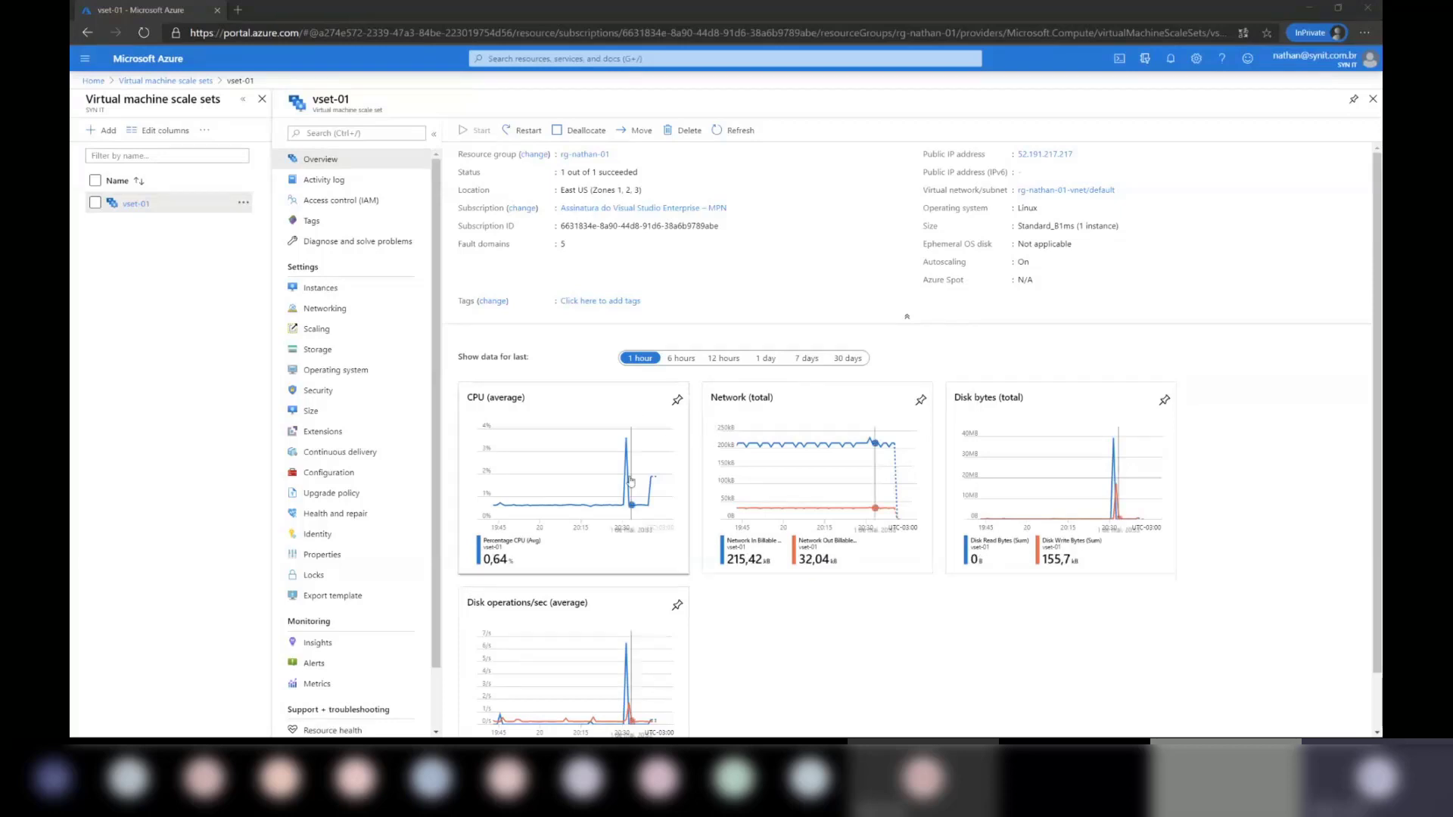
pyautogui.click(323, 288)
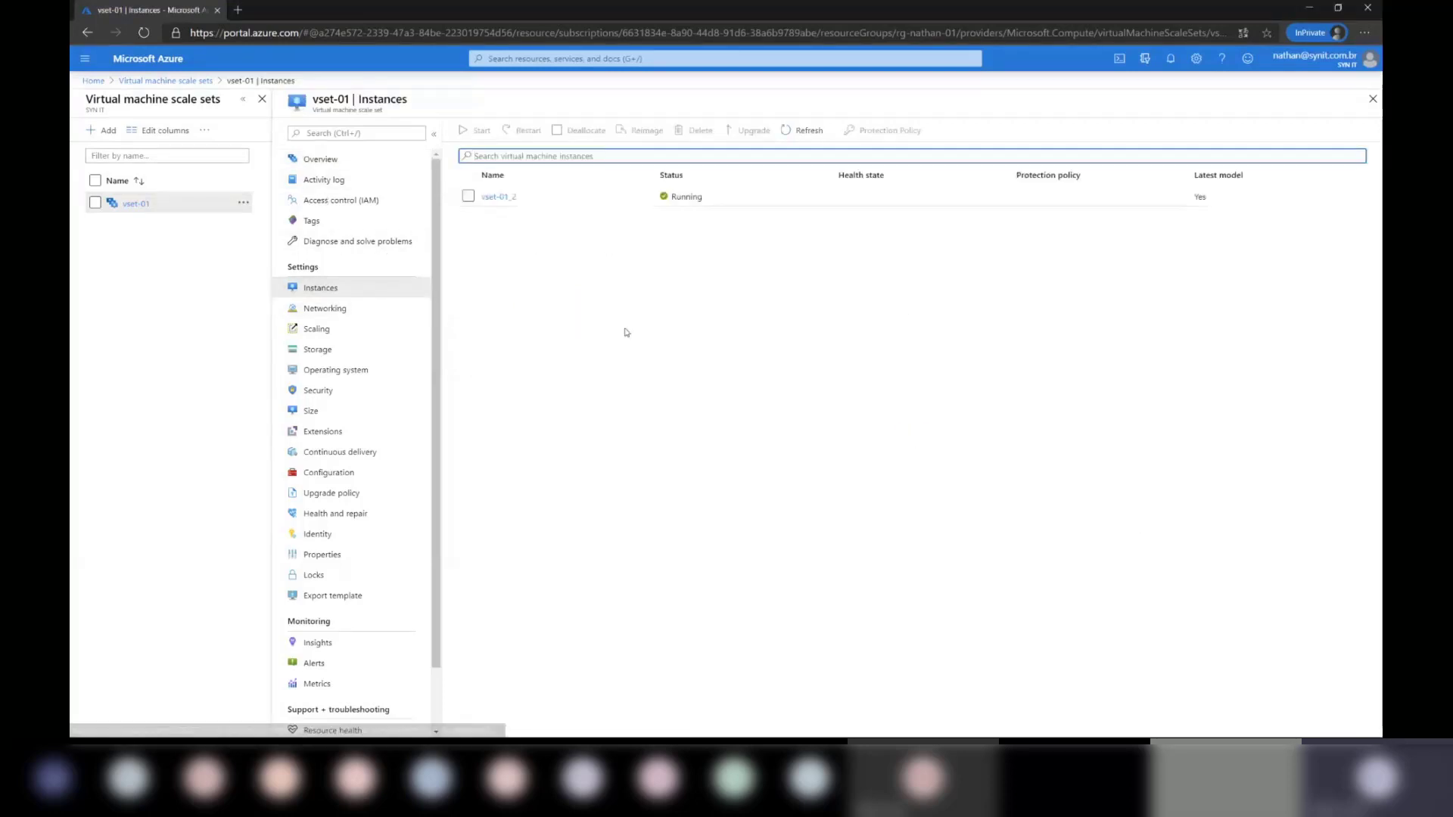
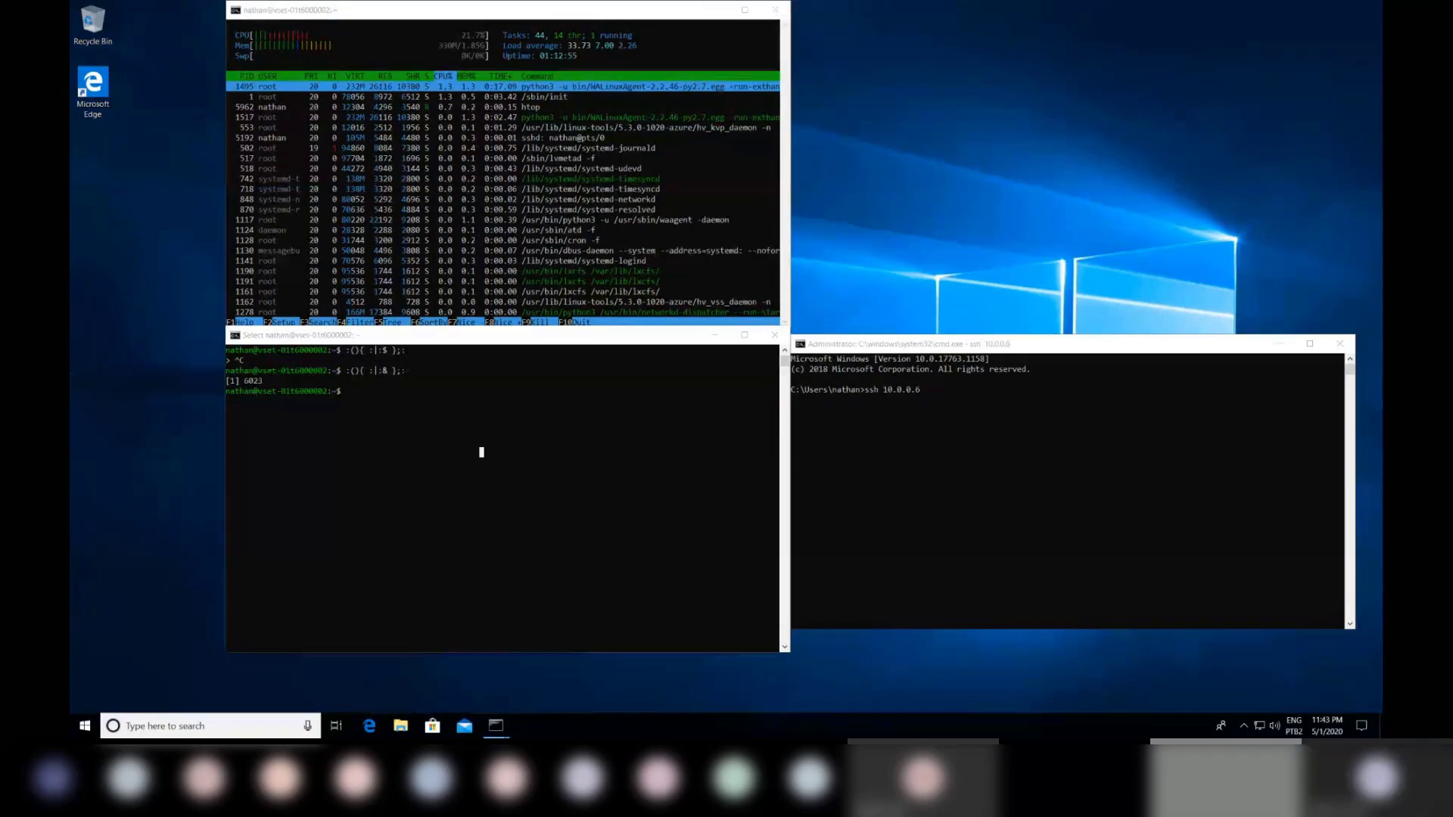
pyautogui.click(943, 400)
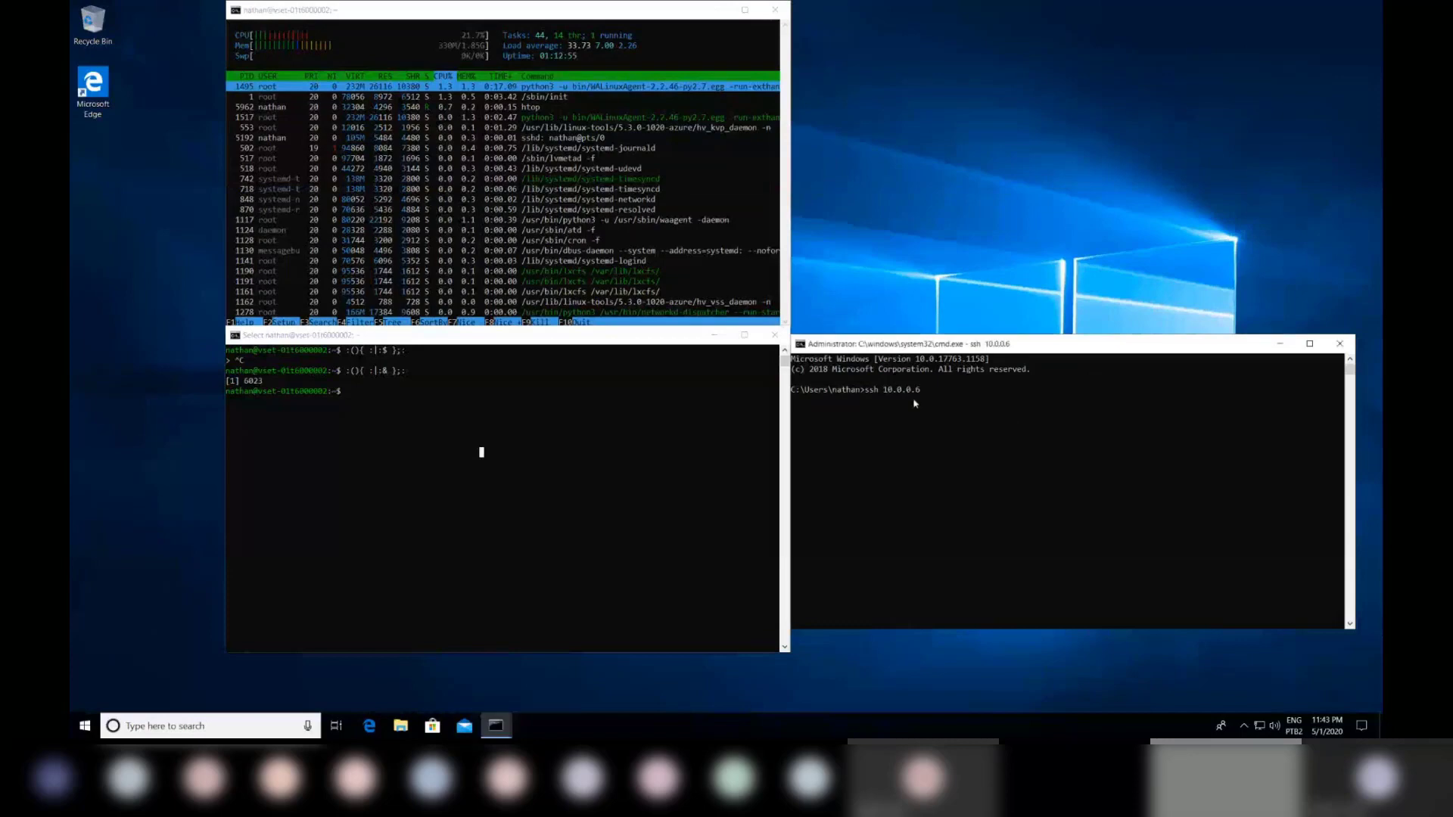
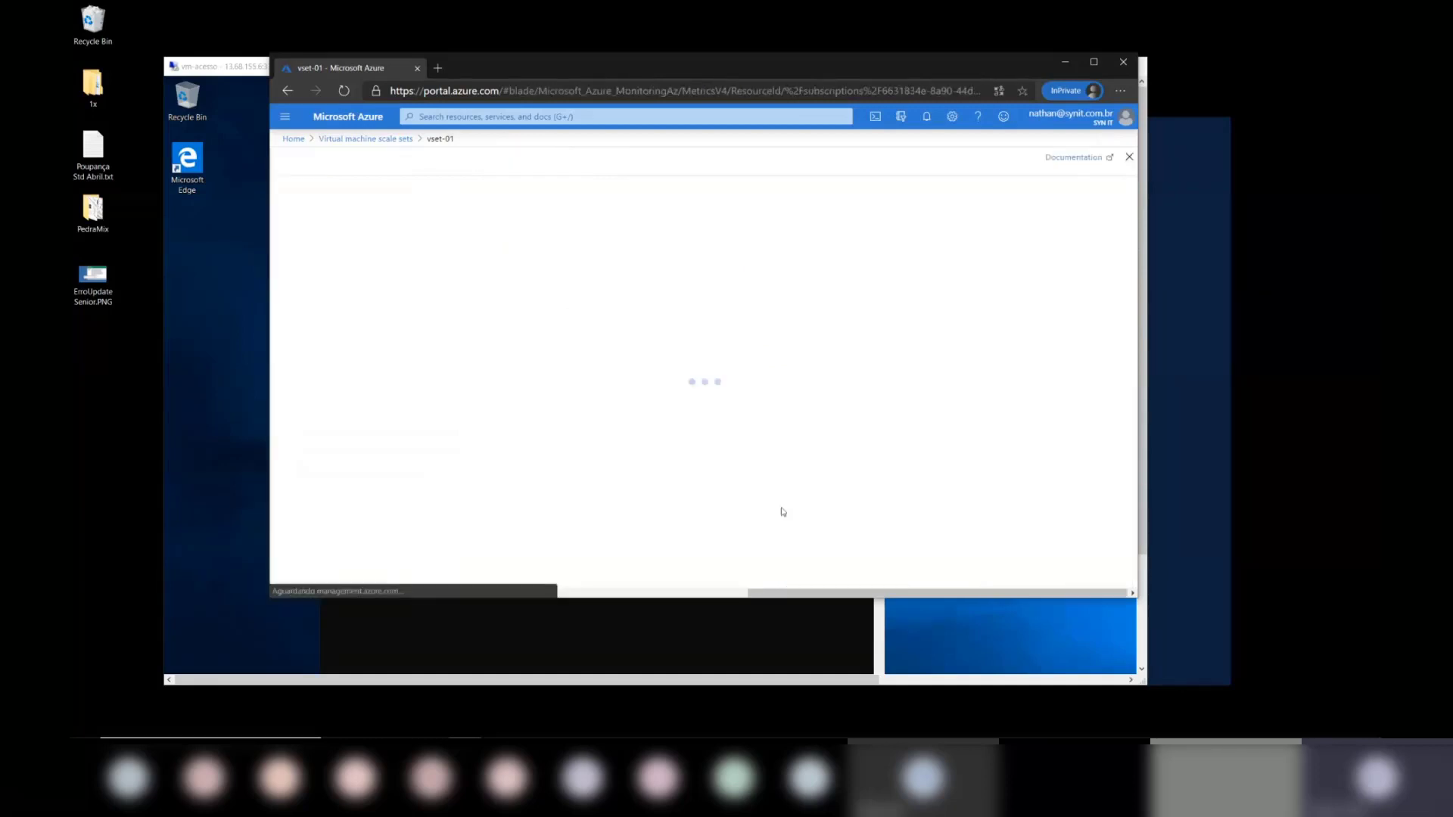
# Step: Return to the vset-01 CPU average chart, refresh it twice, and maximize the browser window
pyautogui.moveTo(1070, 321)
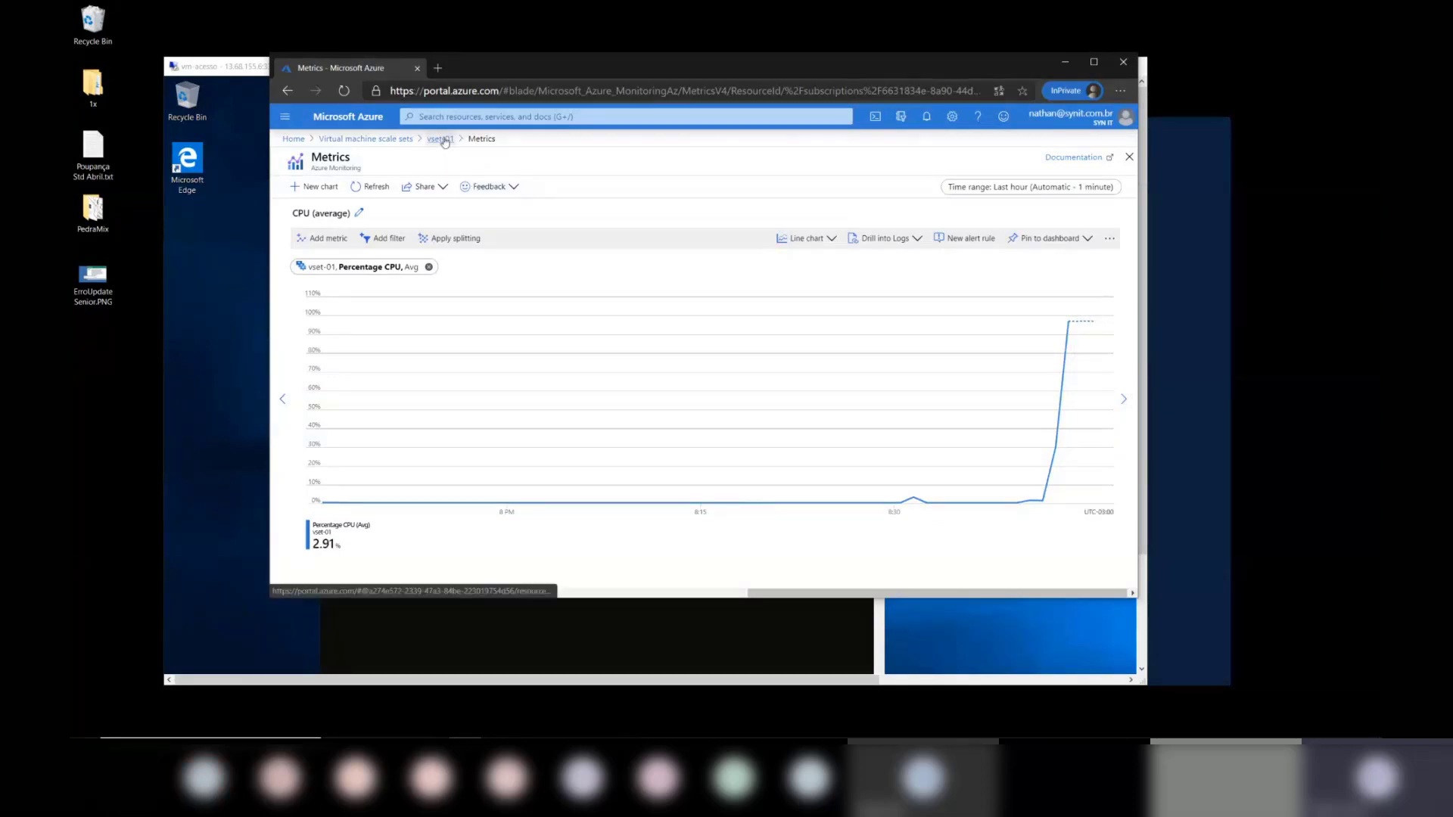
pyautogui.click(442, 140)
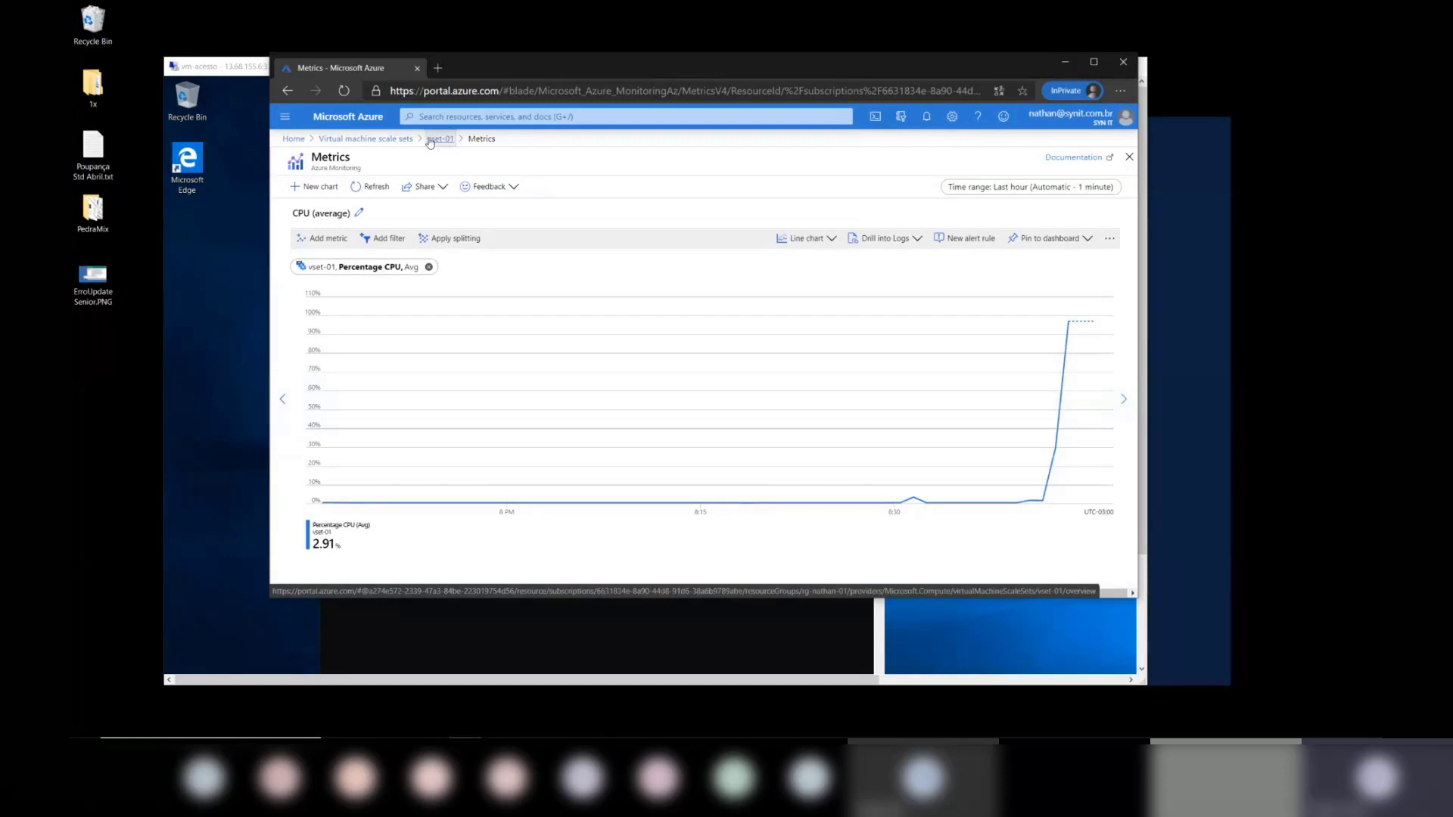
pyautogui.click(780, 478)
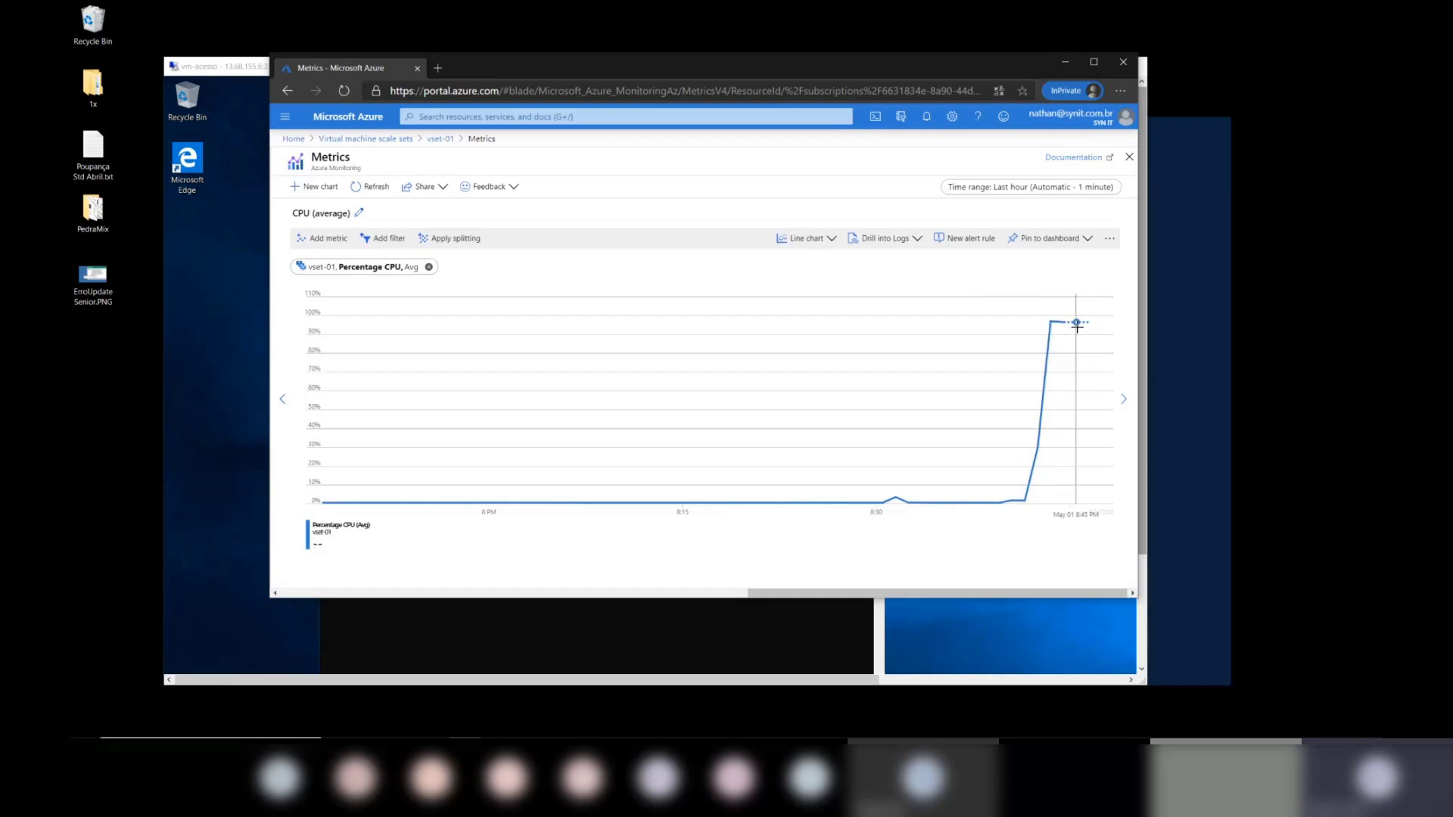
pyautogui.click(381, 190)
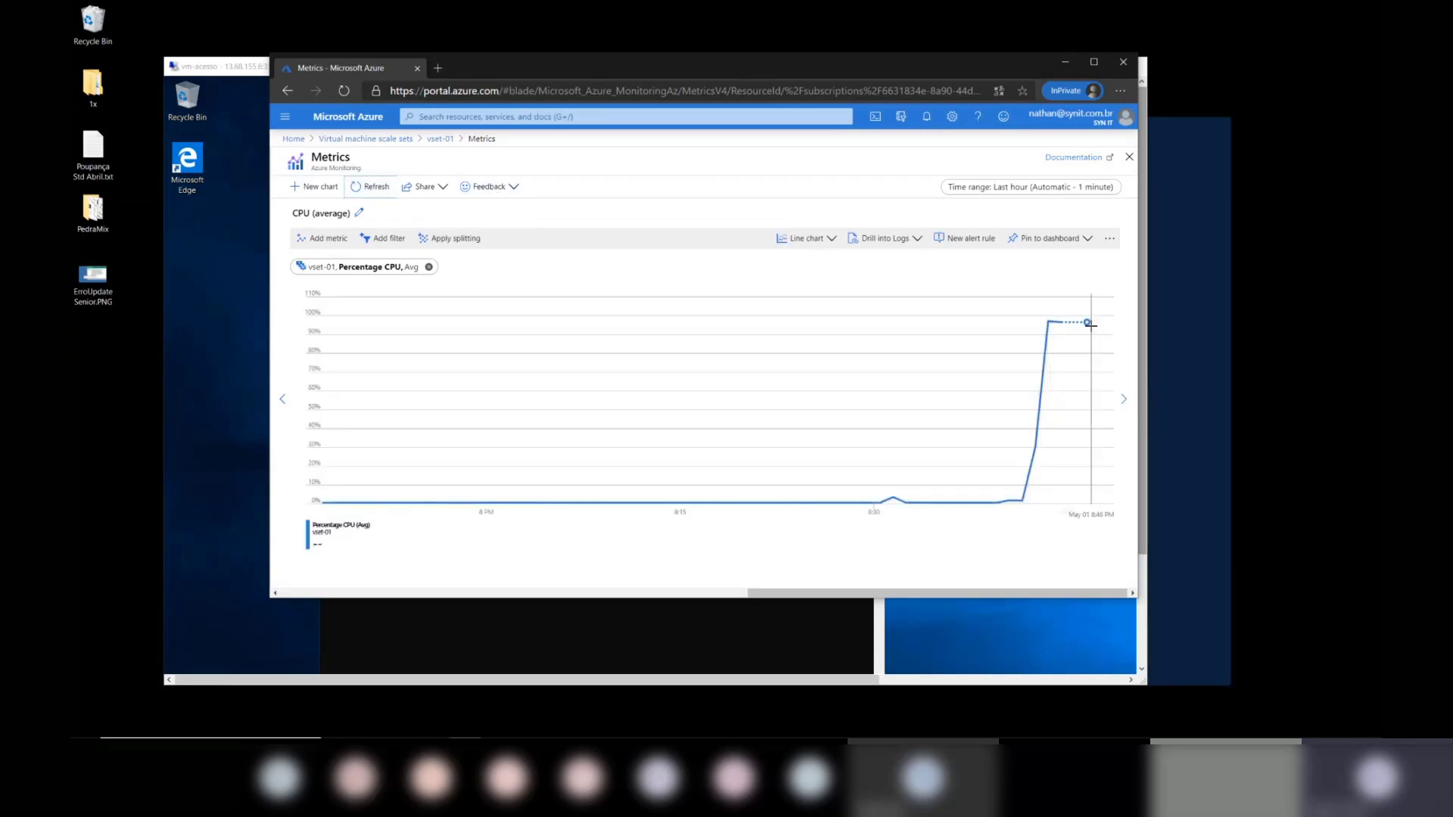
pyautogui.click(369, 190)
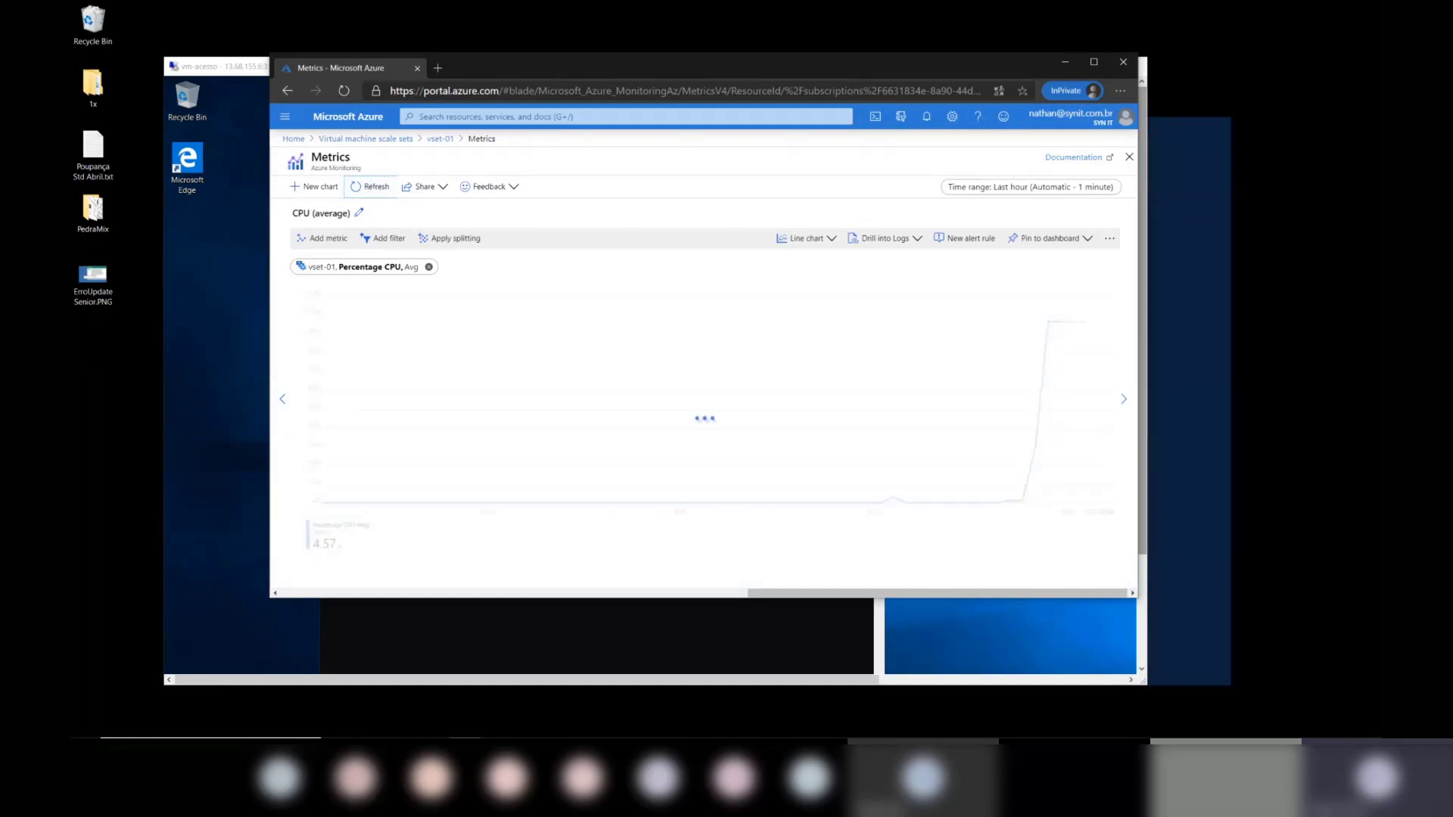
pyautogui.click(782, 725)
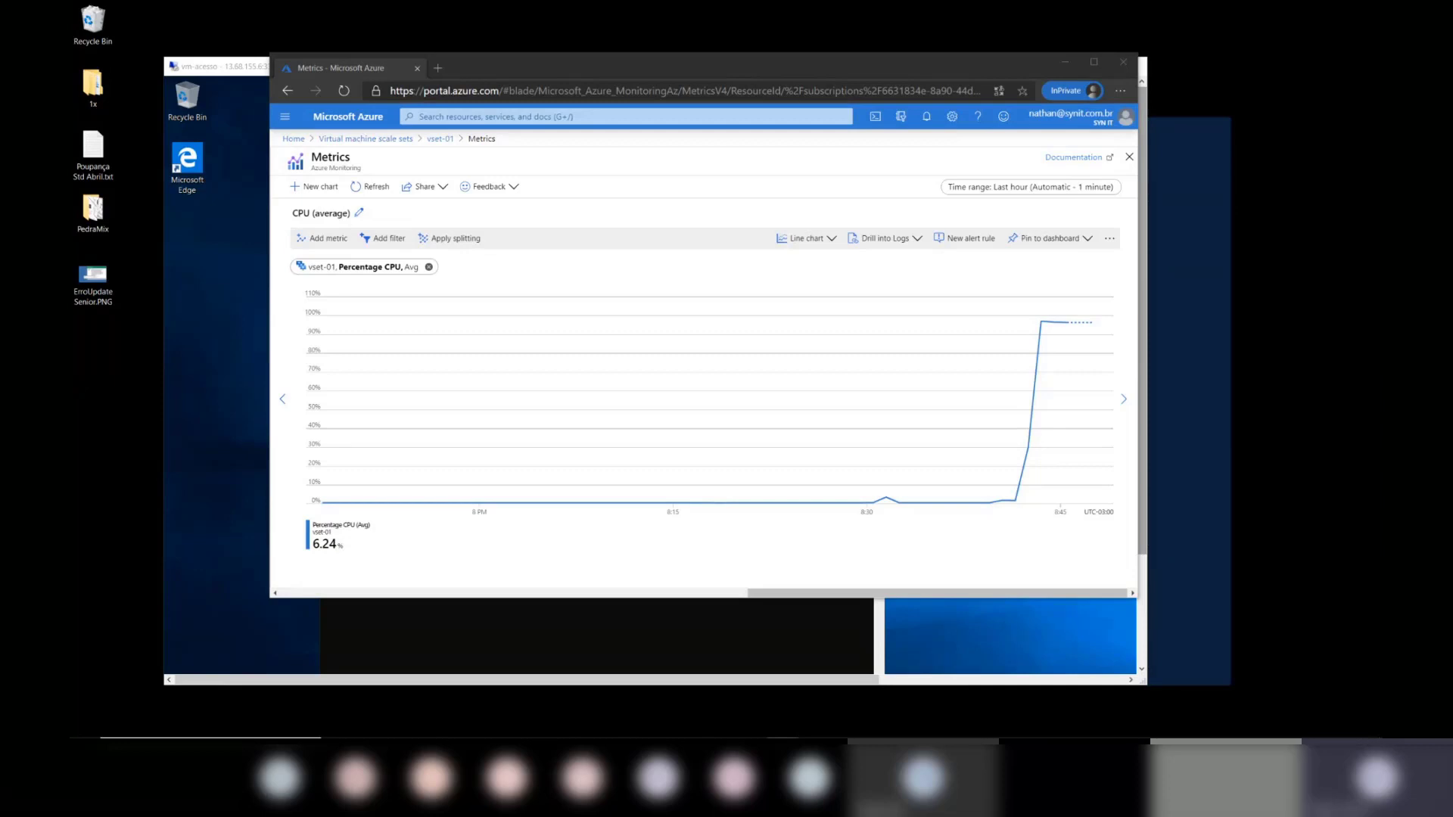
pyautogui.doubleClick(525, 70)
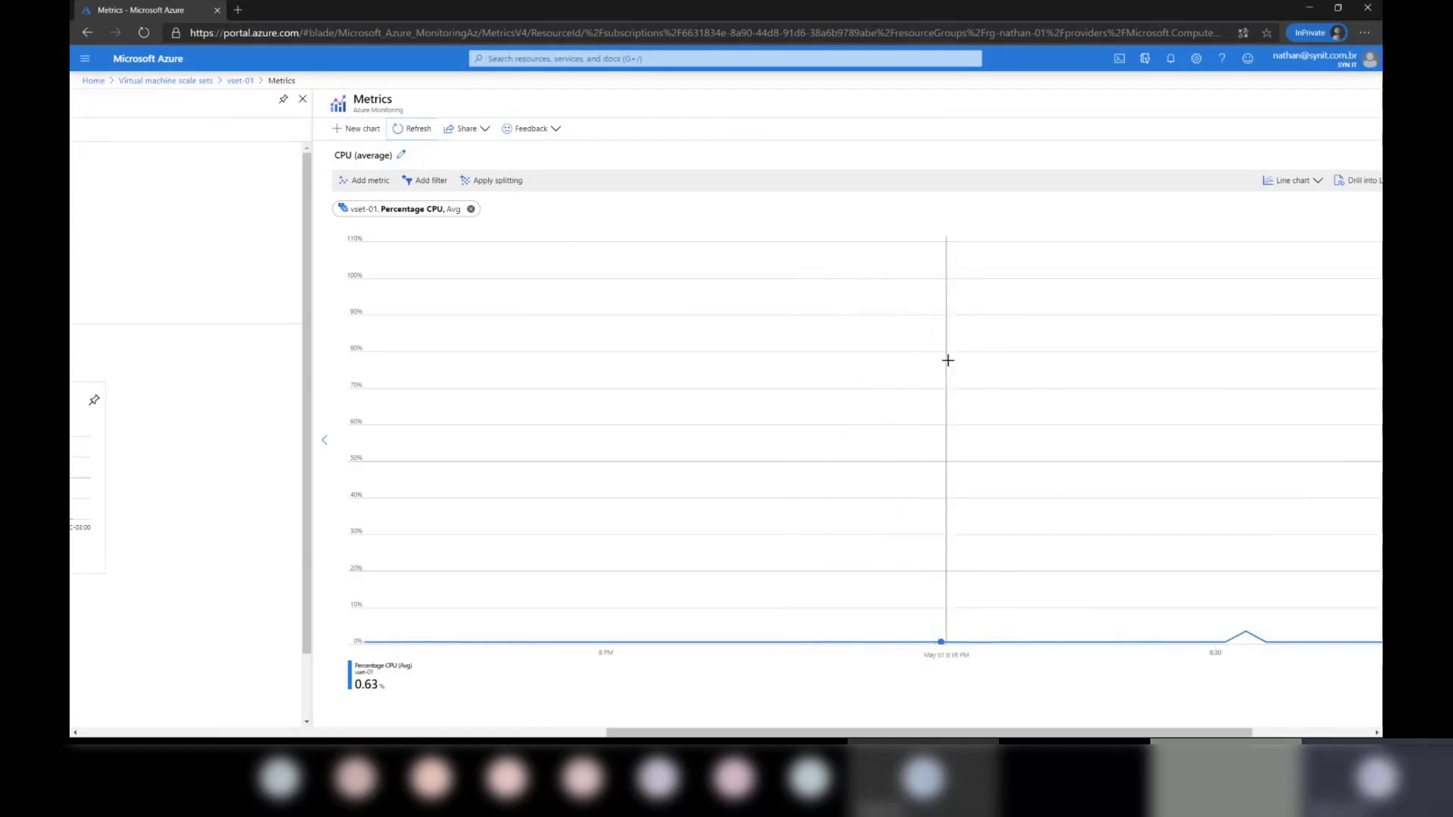
# Step: Open the vset-01 overview and then its Instances list showing vset-01_2 running
pyautogui.click(240, 80)
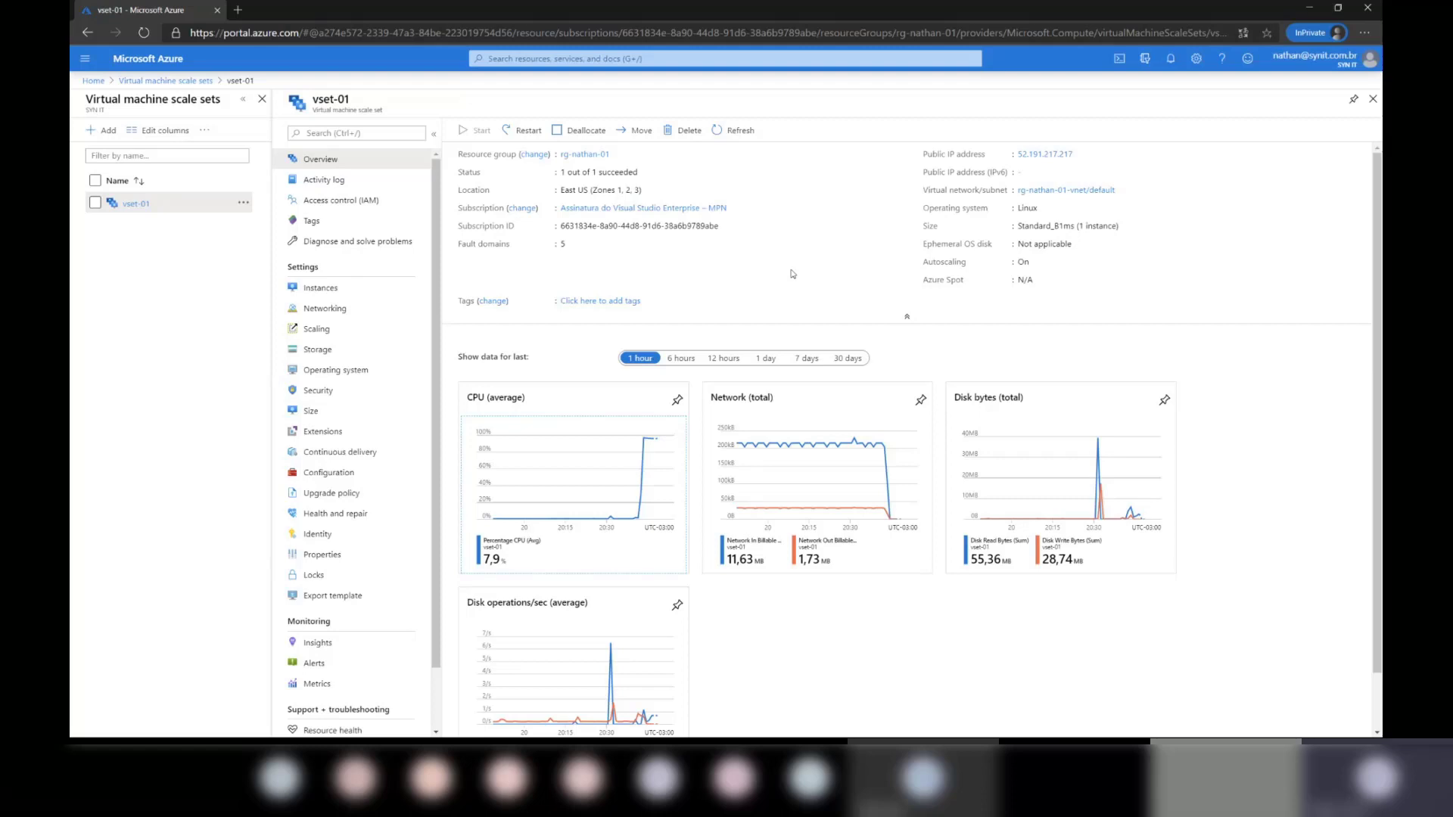
pyautogui.scroll(-2, 840, 254)
pyautogui.scroll(2, 912, 197)
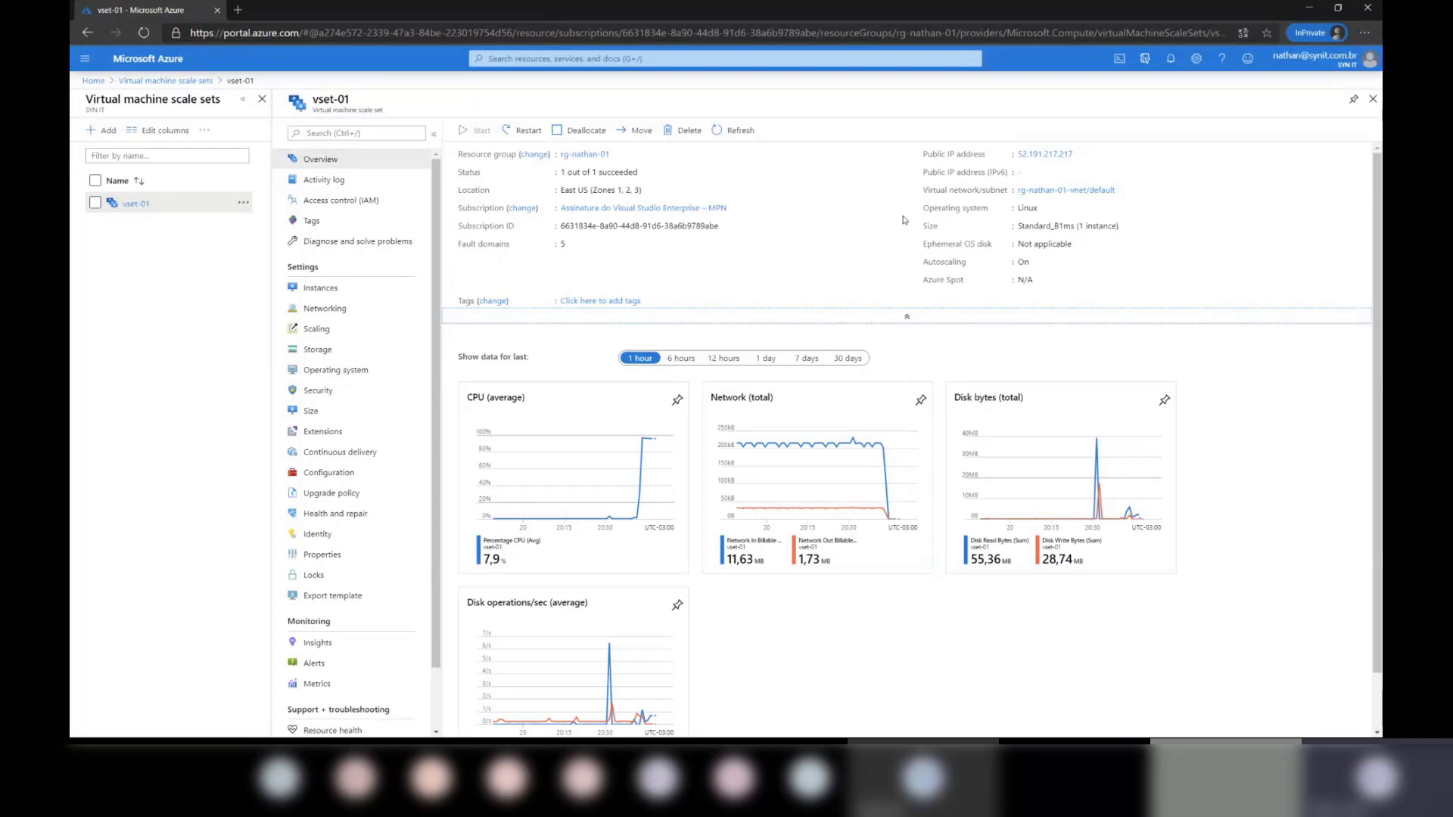
pyautogui.click(321, 287)
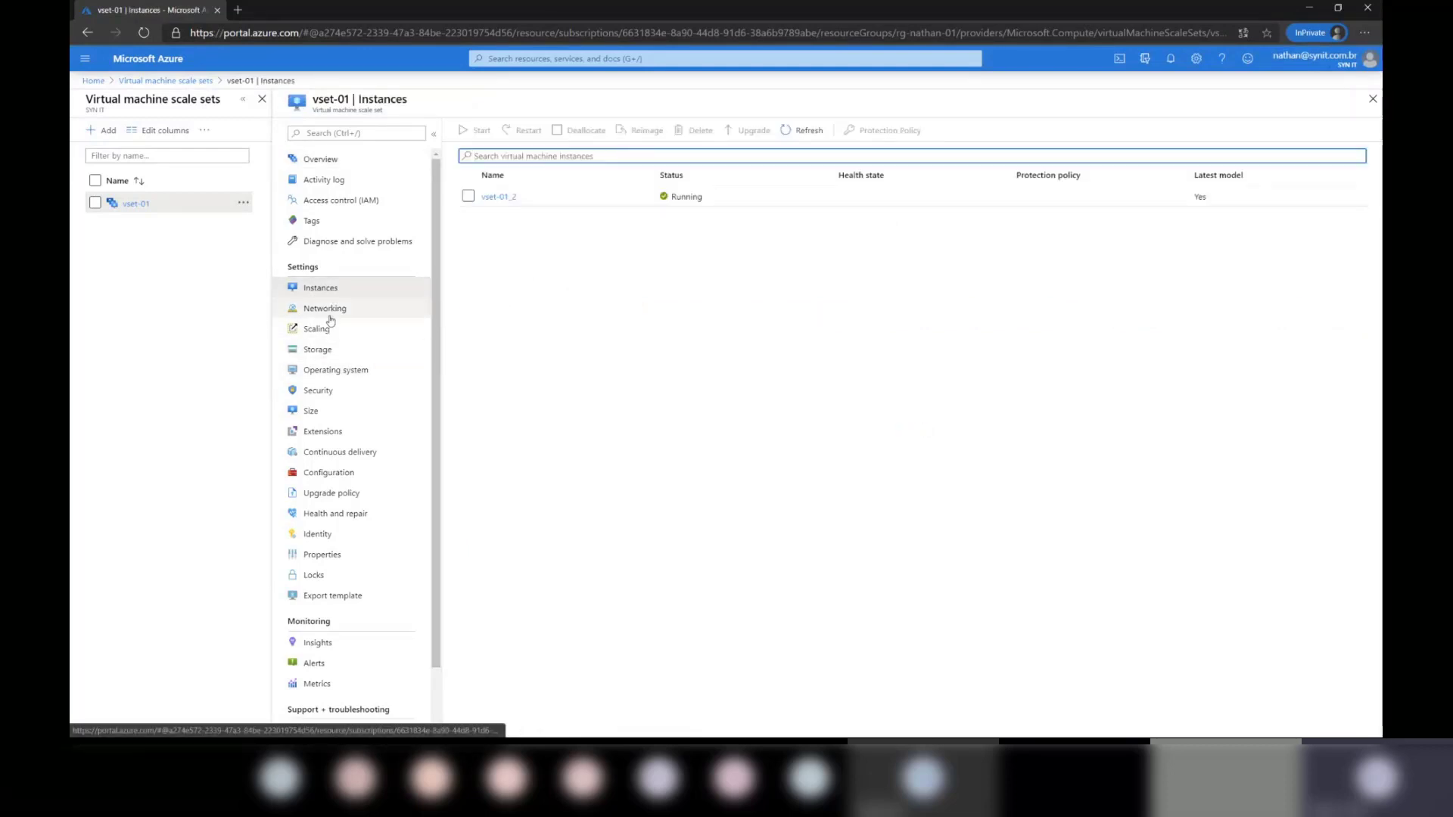
# Step: Check the vset-01 network chart, then reload the Instances list to look for new instances
pyautogui.click(326, 159)
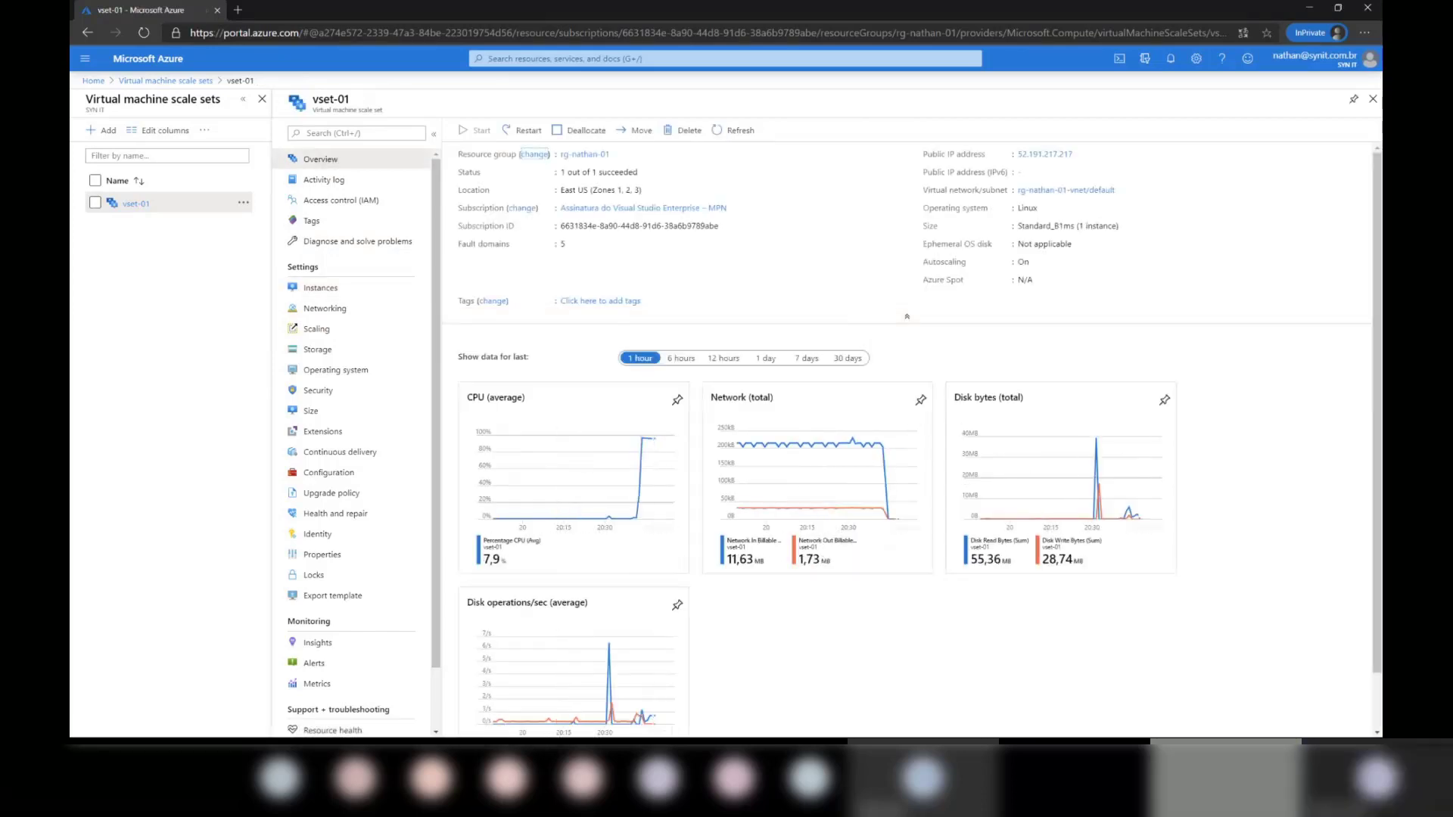
pyautogui.click(773, 483)
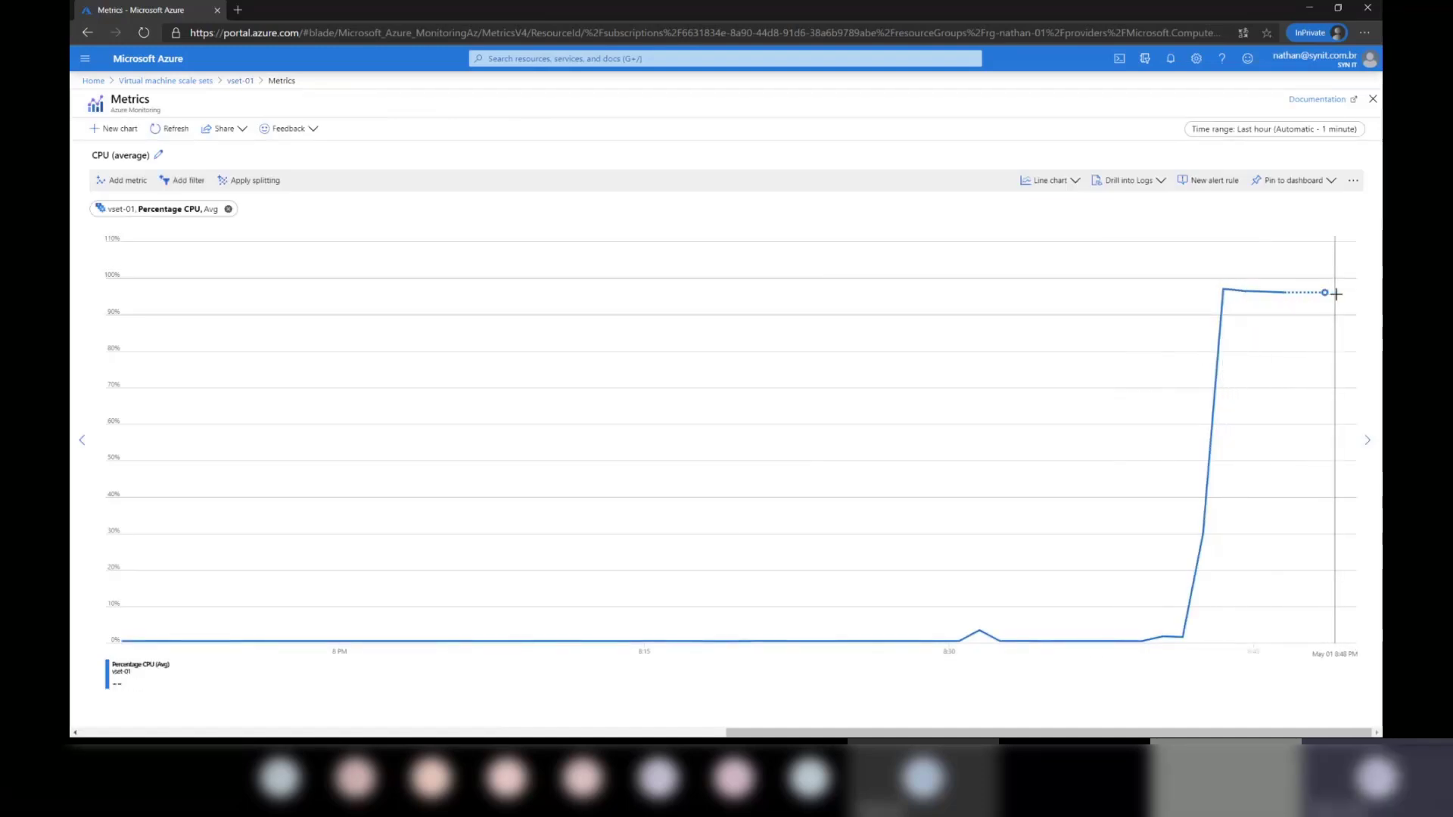
pyautogui.click(238, 82)
pyautogui.click(356, 288)
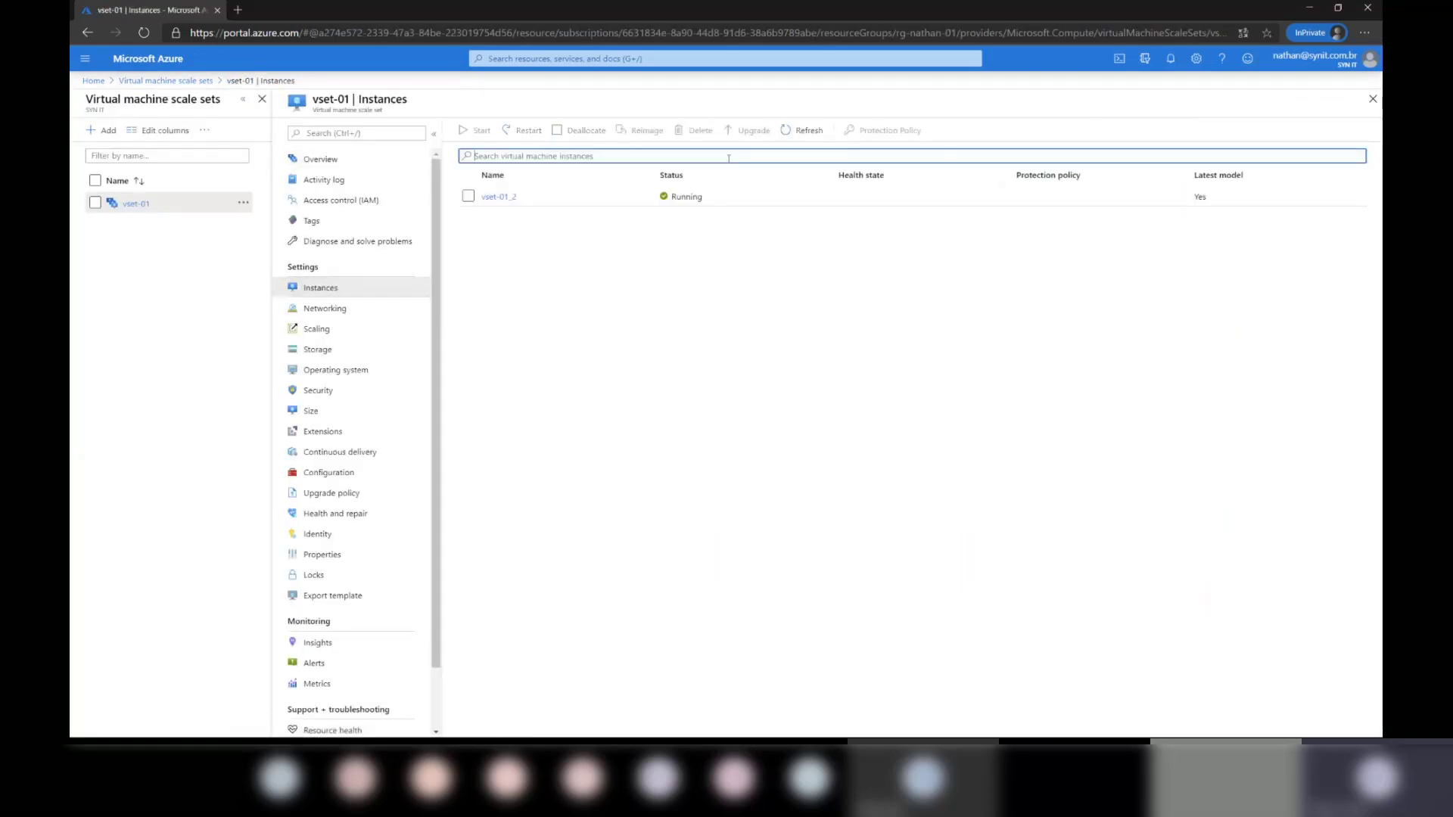
pyautogui.click(802, 130)
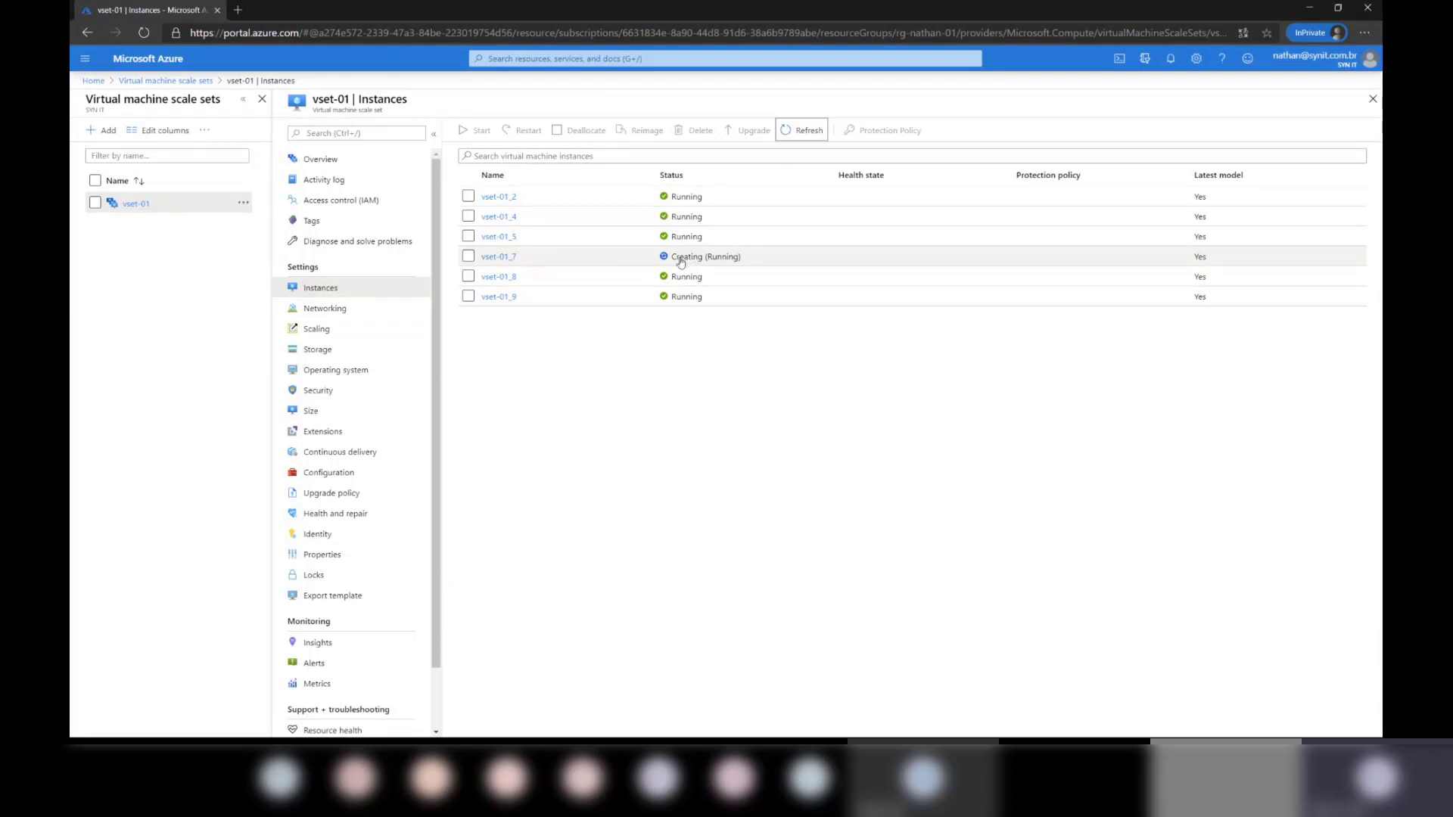
# Step: Refresh the instance list twice more and open instance vset-01_4's details
pyautogui.click(804, 134)
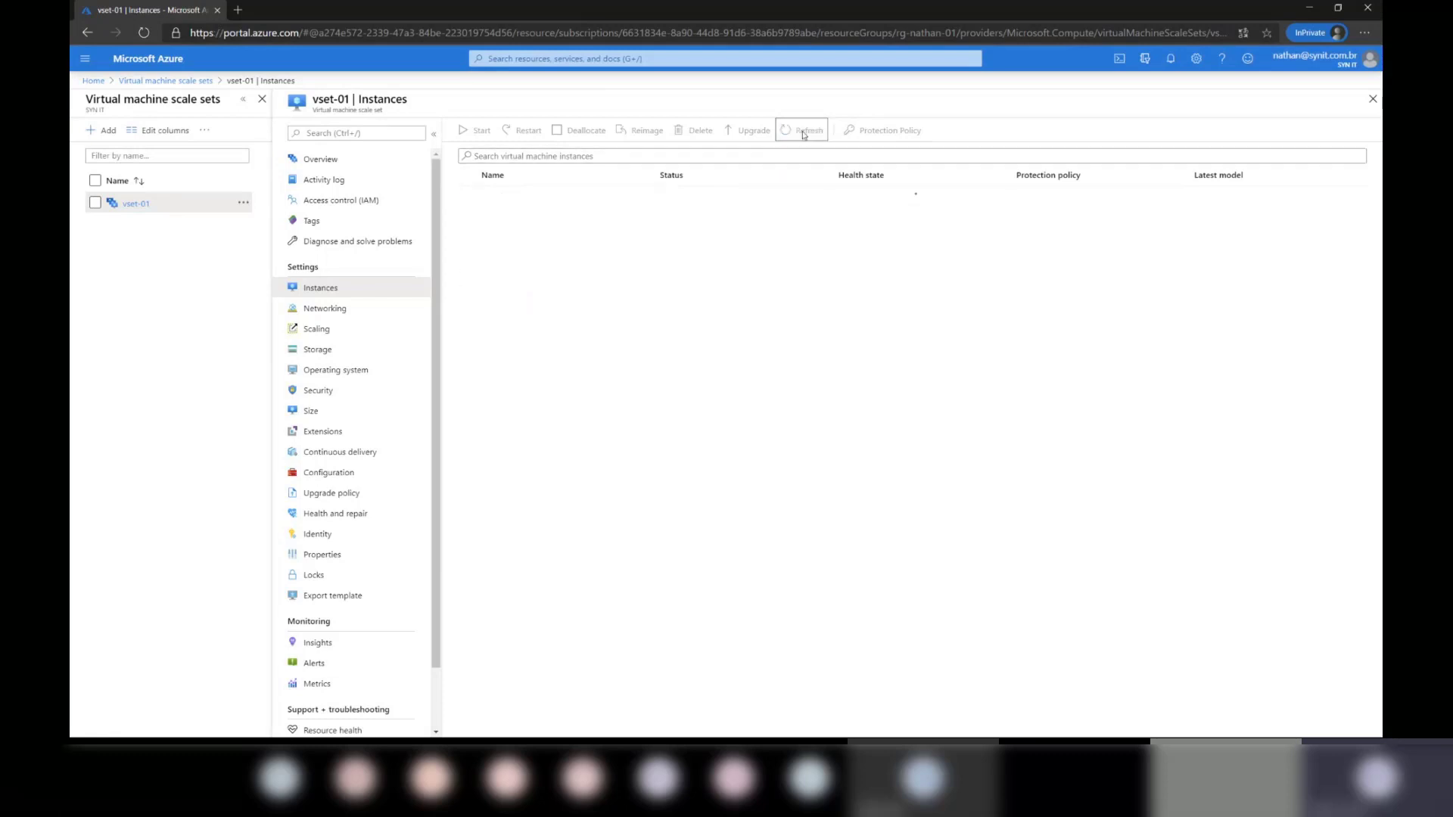
pyautogui.click(804, 134)
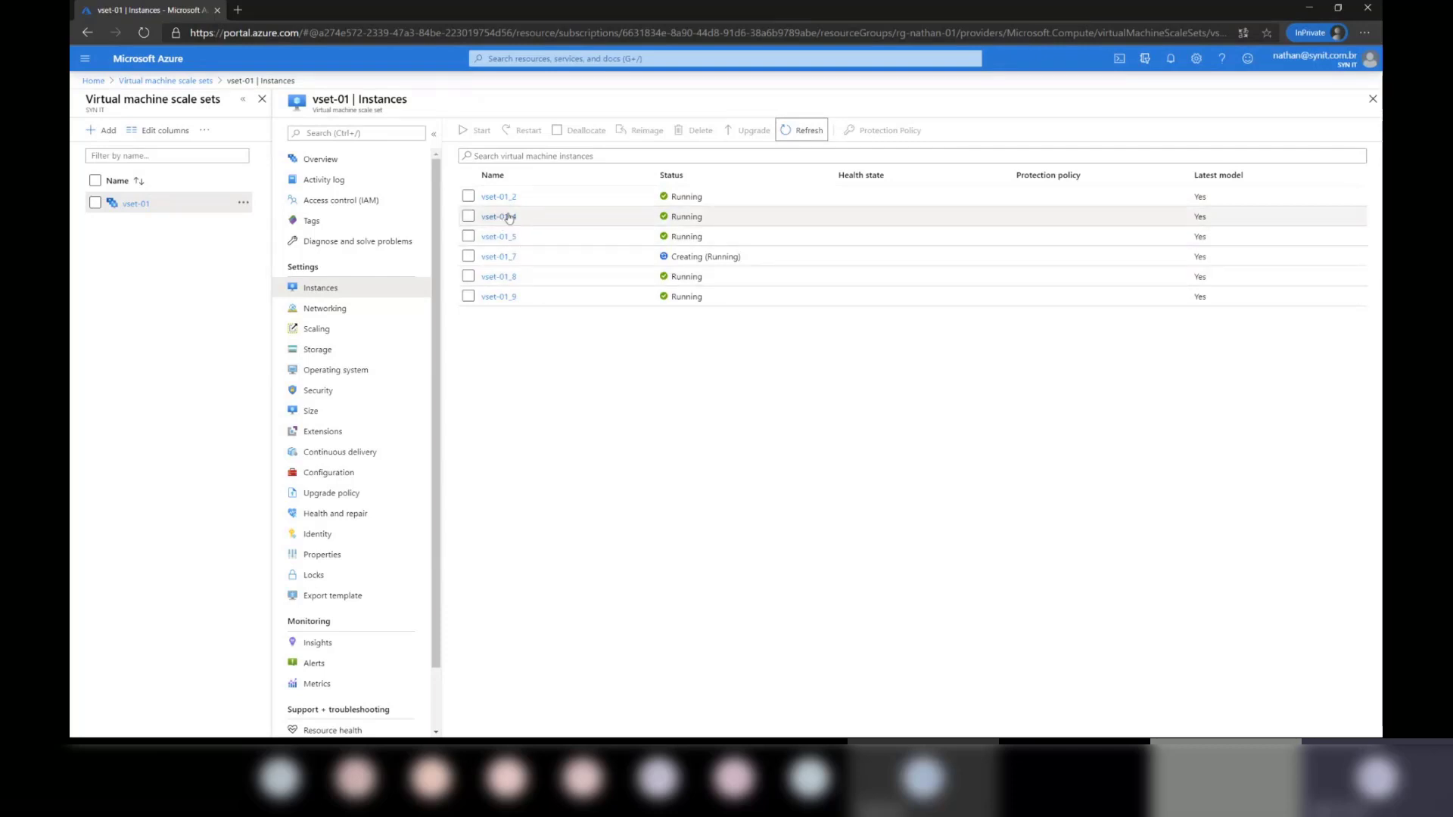
pyautogui.click(509, 218)
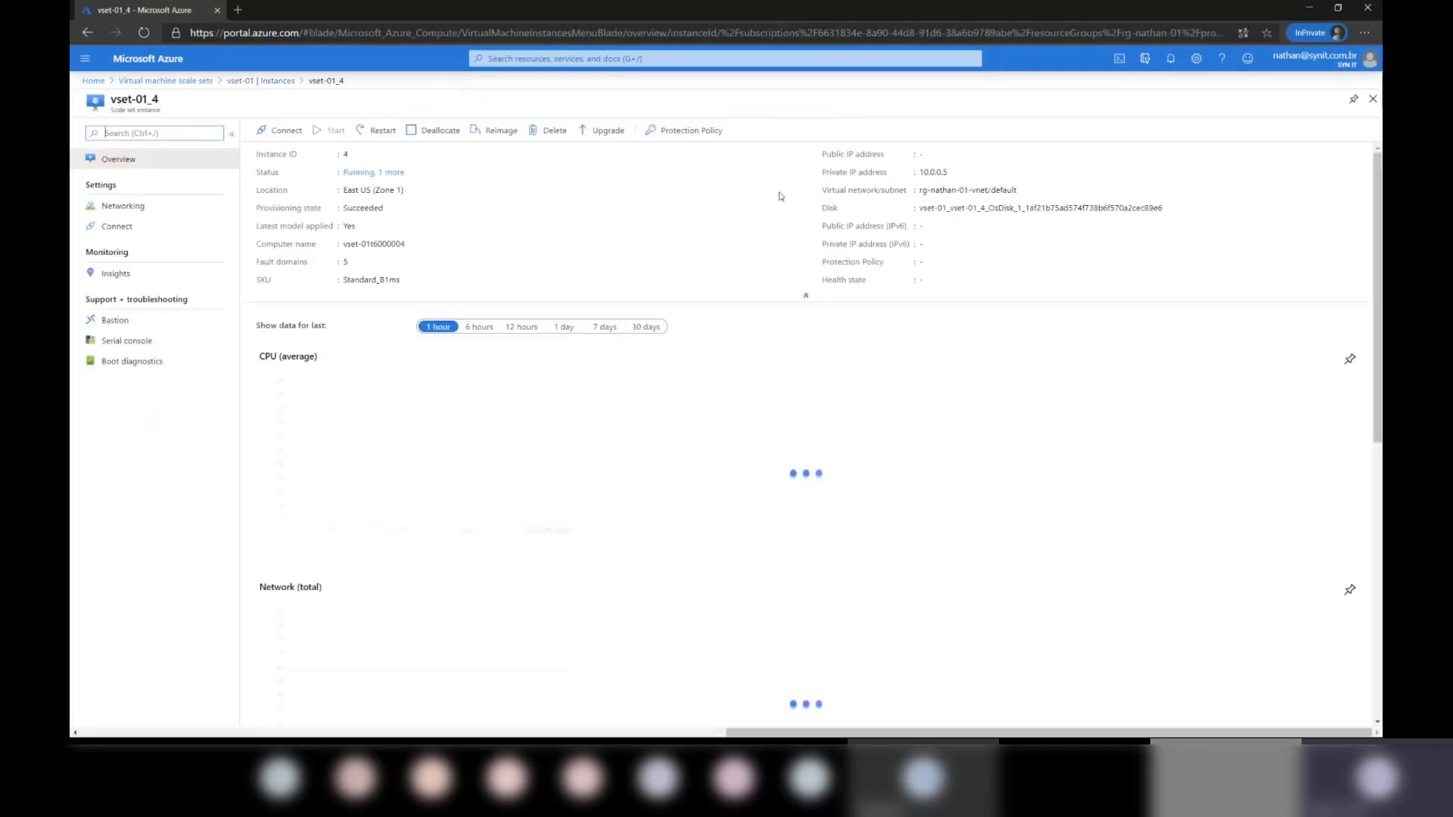
# Step: Select vset-01_4's private IP 10.0.0.5, then open the instance's serial console
pyautogui.moveTo(948, 171); pyautogui.dragTo(918, 175)
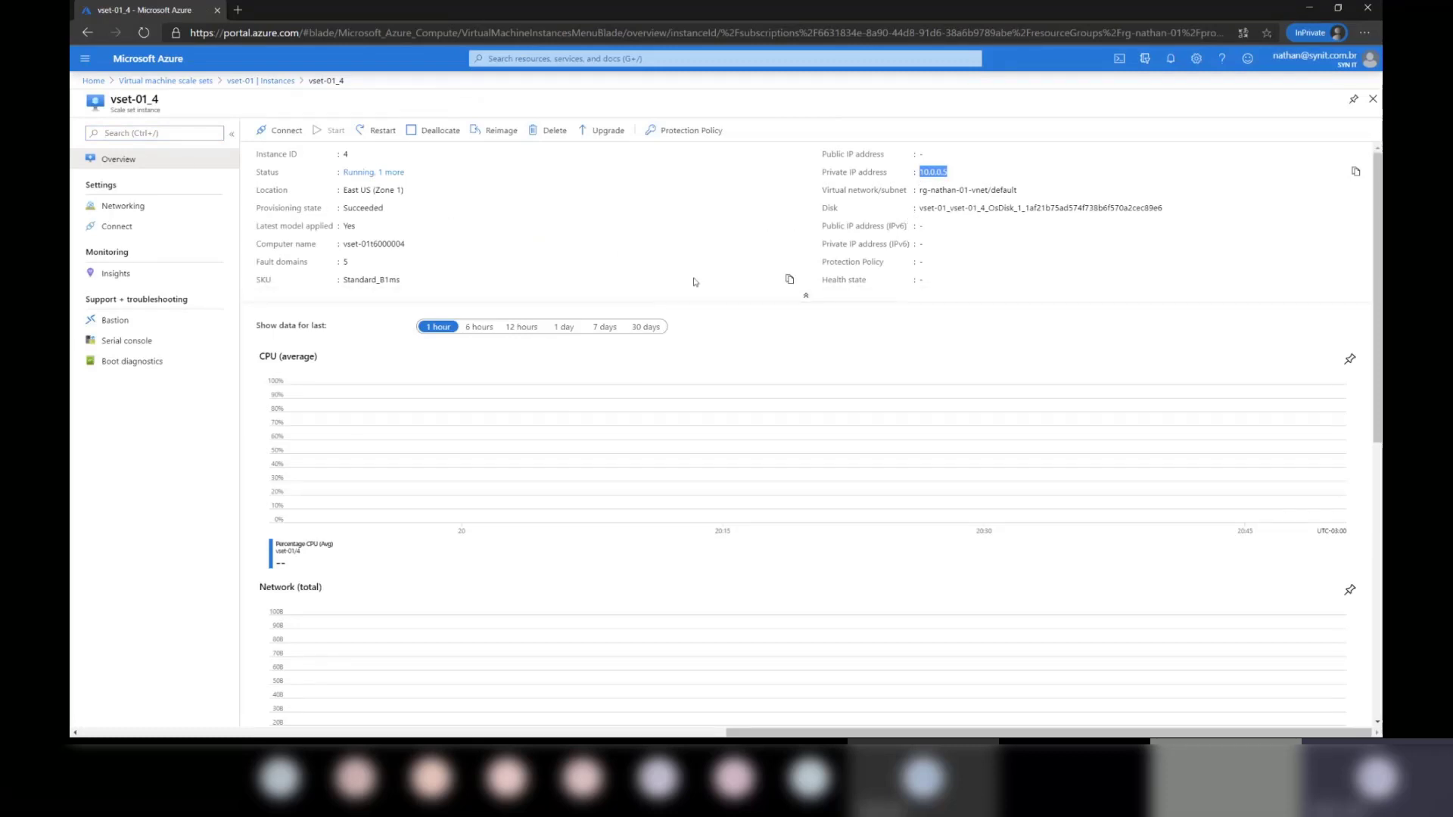
pyautogui.scroll(-8, 695, 282)
pyautogui.scroll(8, 635, 517)
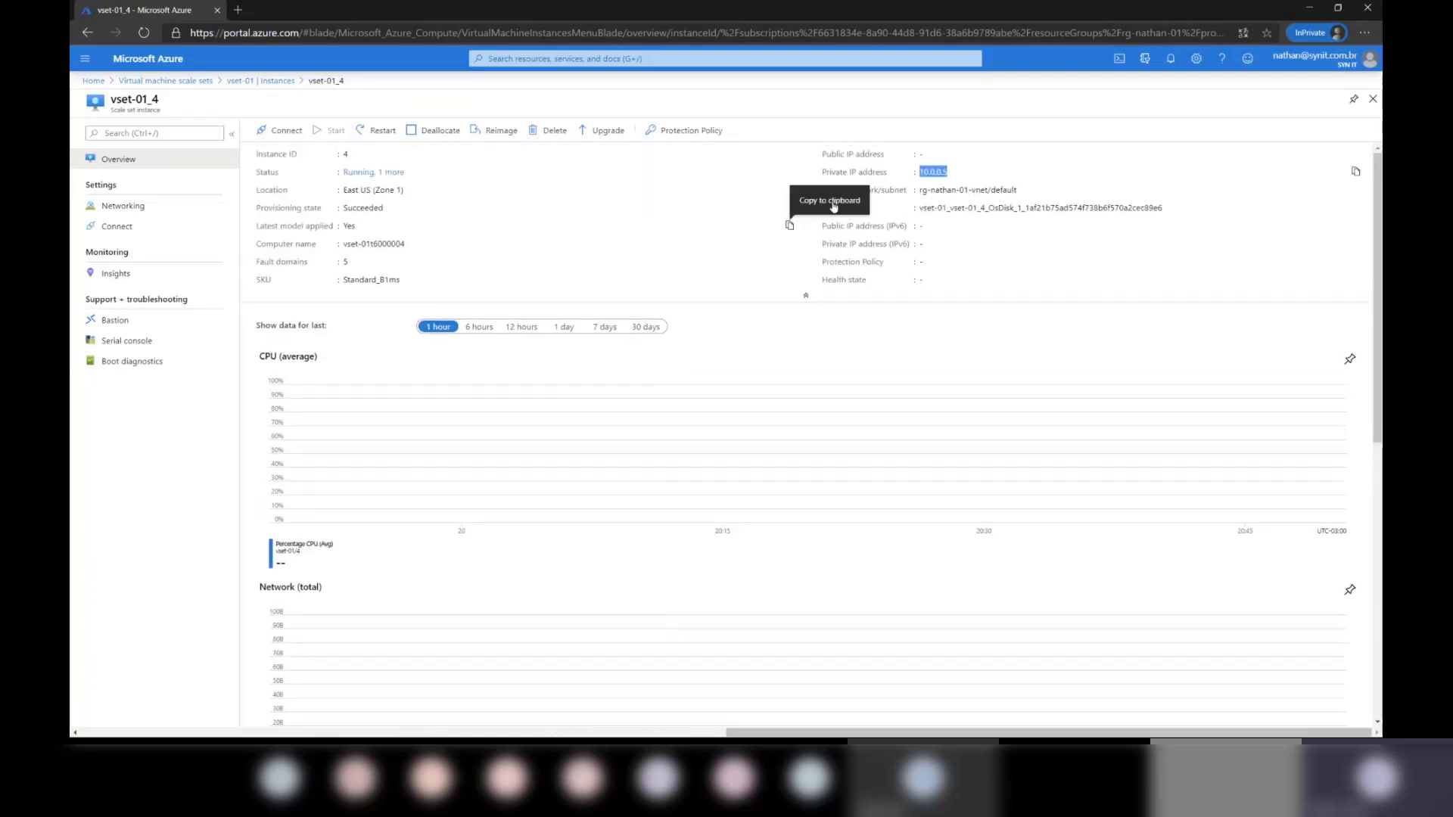
pyautogui.click(893, 172)
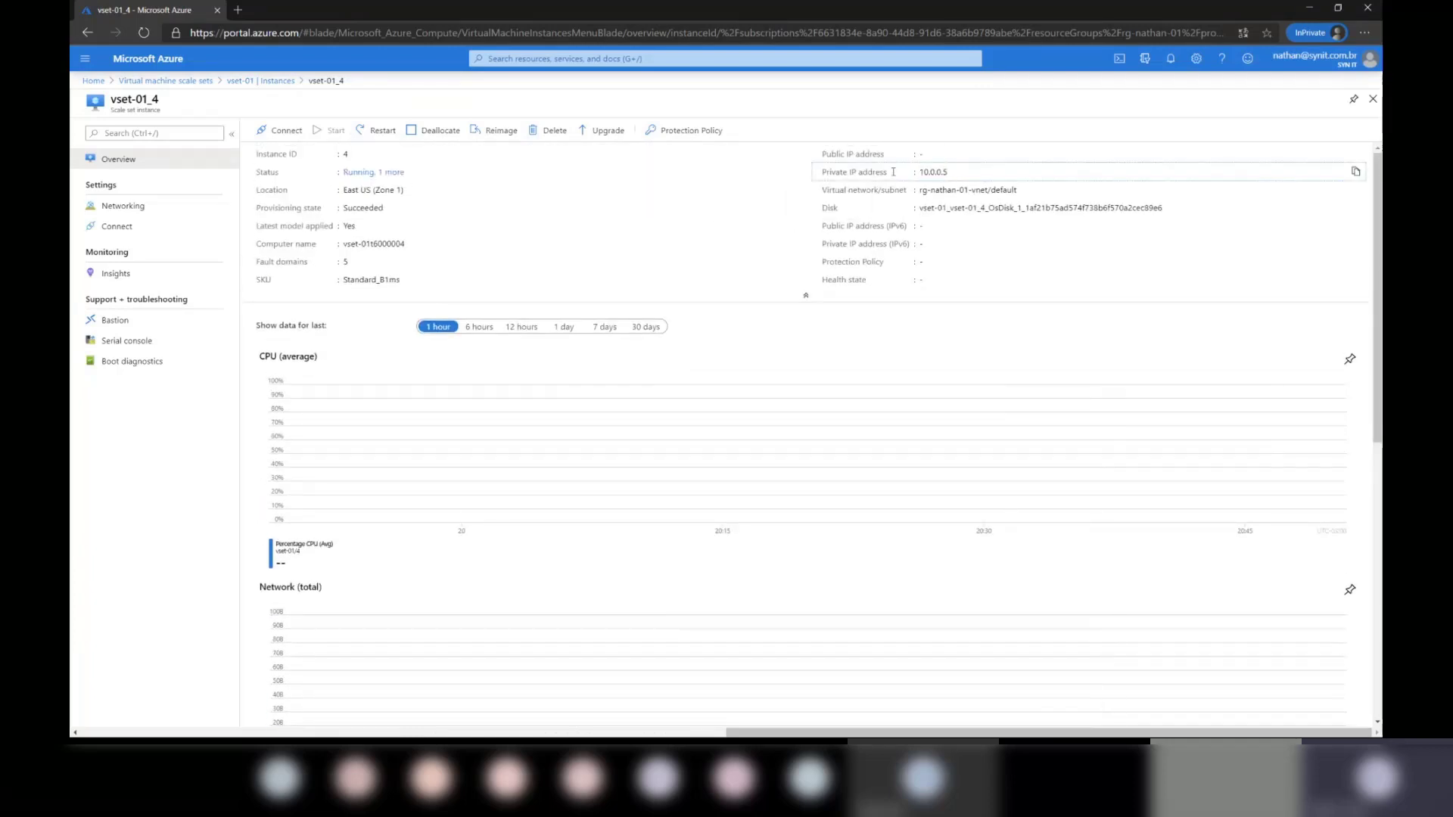
pyautogui.click(127, 341)
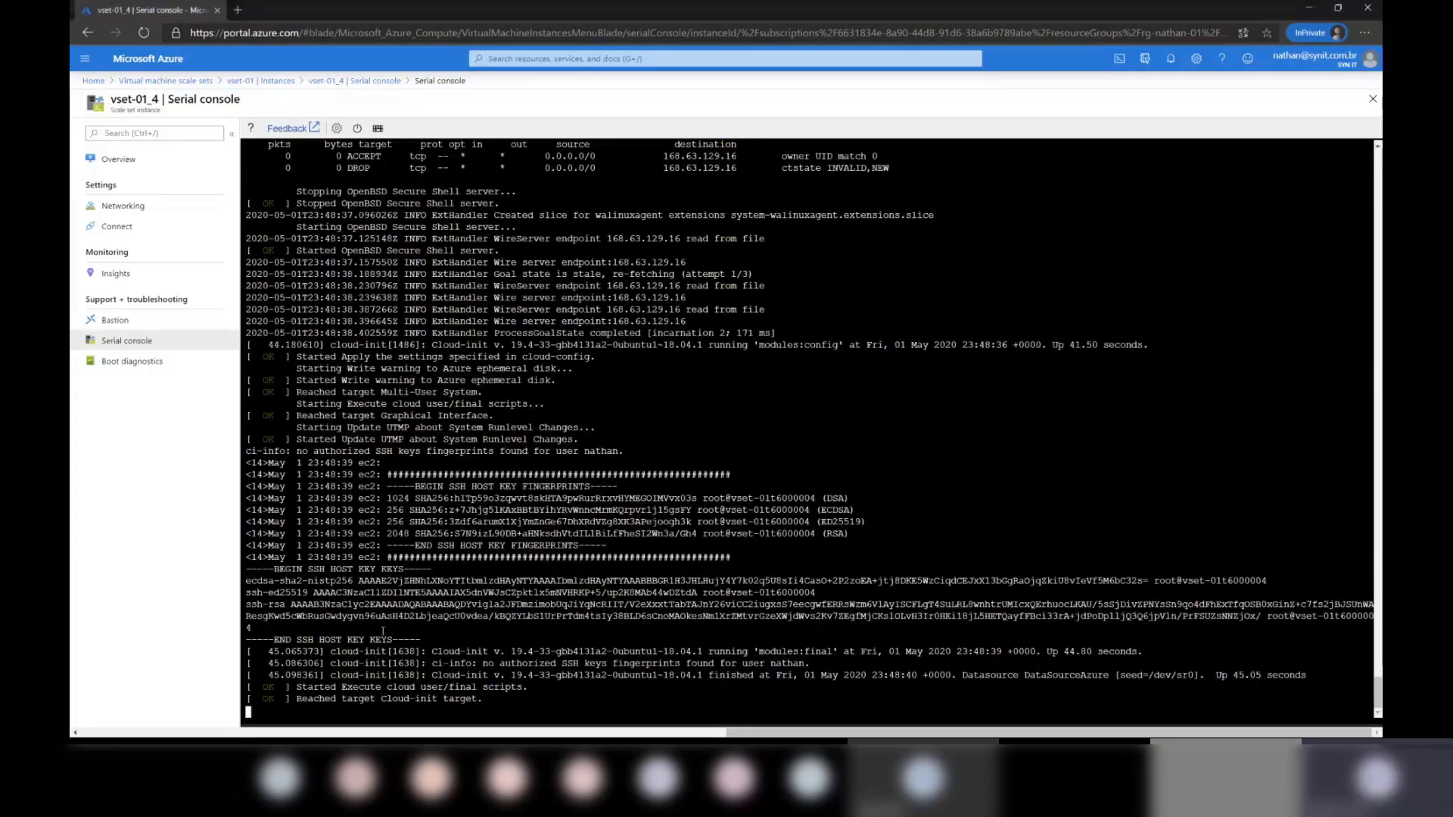
# Step: Log into the serial console with the user's credentials, clear it, and run whoami and hostname
pyautogui.write('nathan')
pyautogui.press('Return')
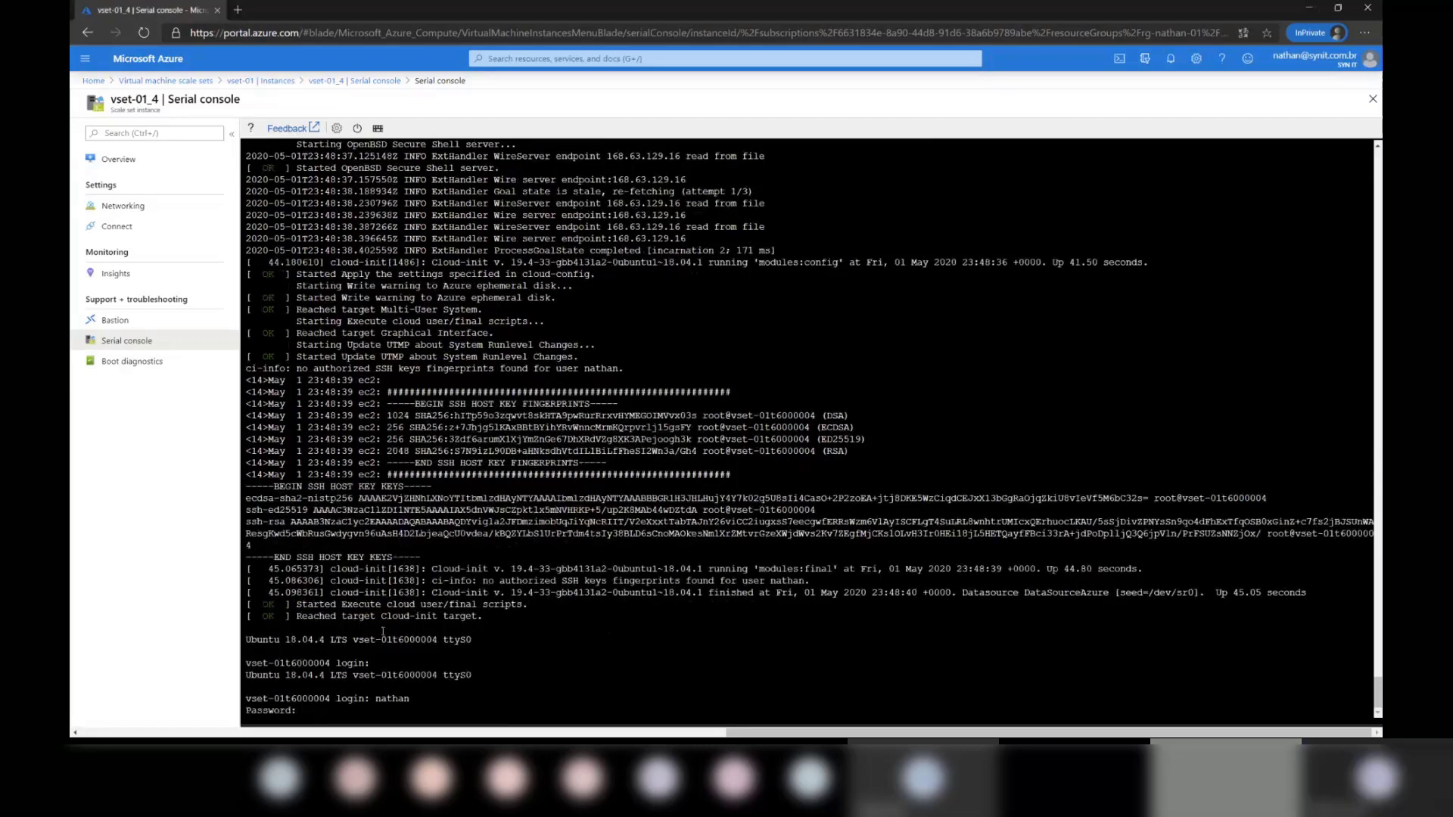
pyautogui.press('Return')
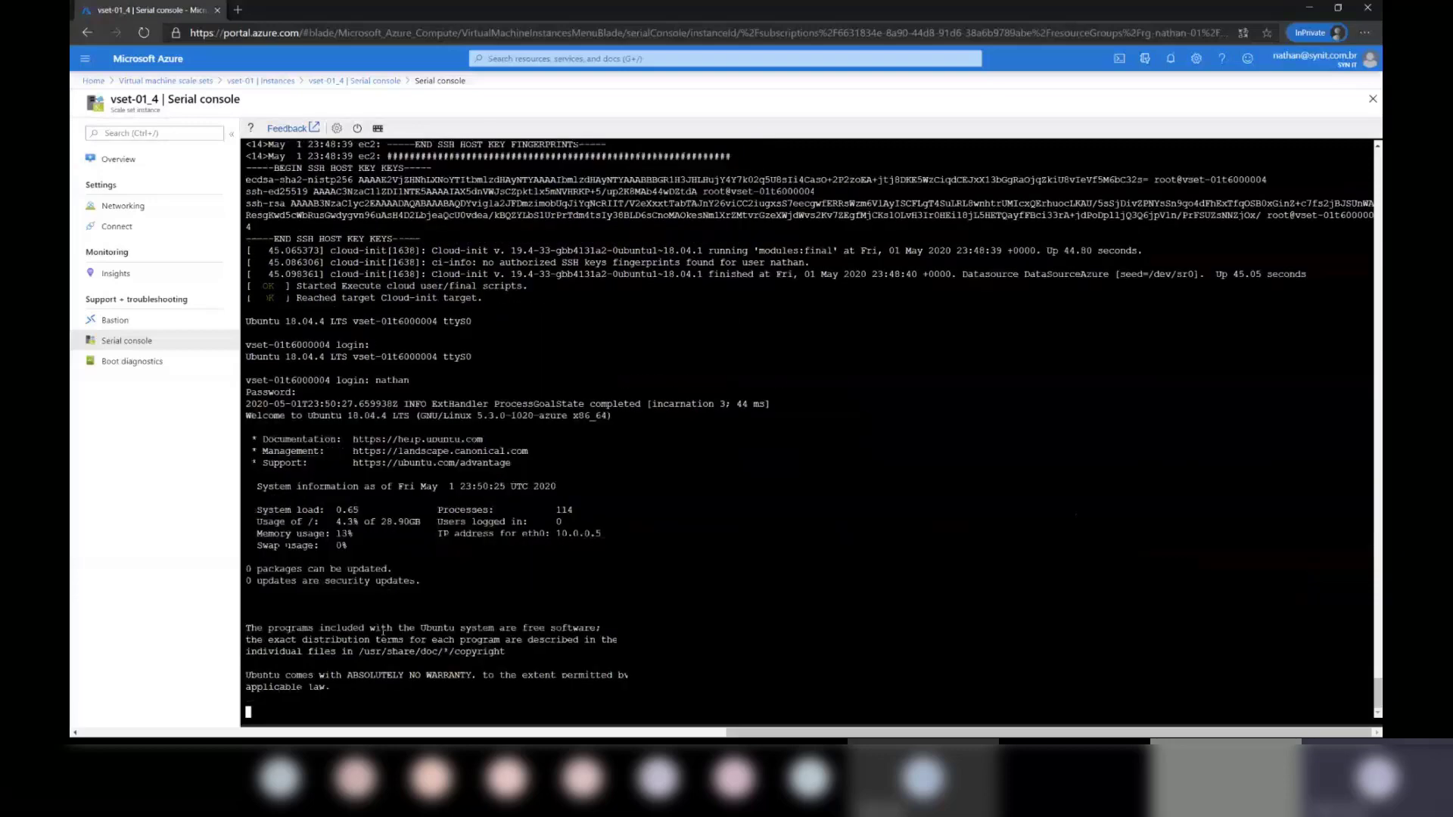
pyautogui.hotkey('ctrl', 'l')
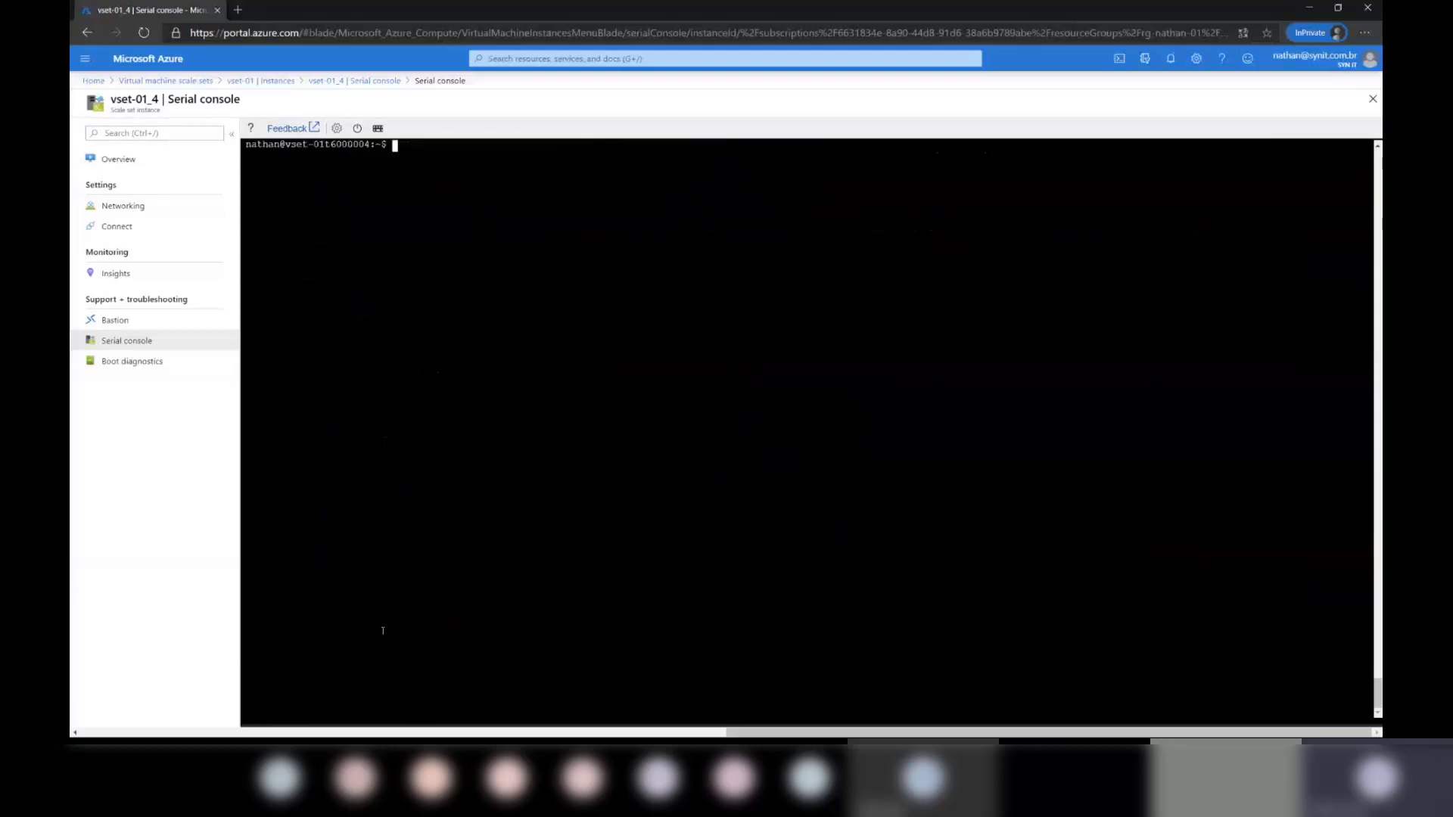
pyautogui.write('whoami')
pyautogui.press('Return')
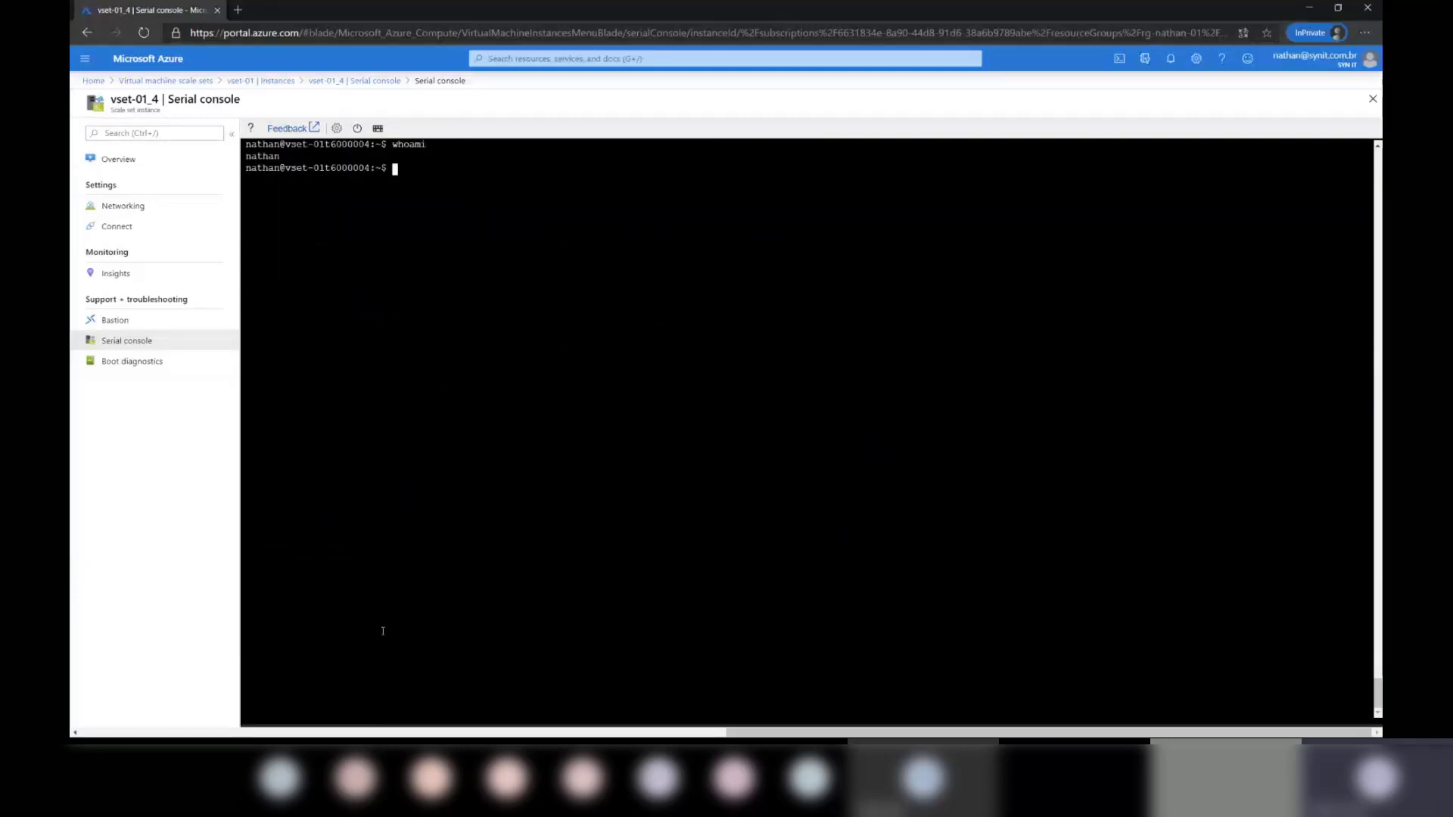
pyautogui.write('hostname')
pyautogui.press('Return')
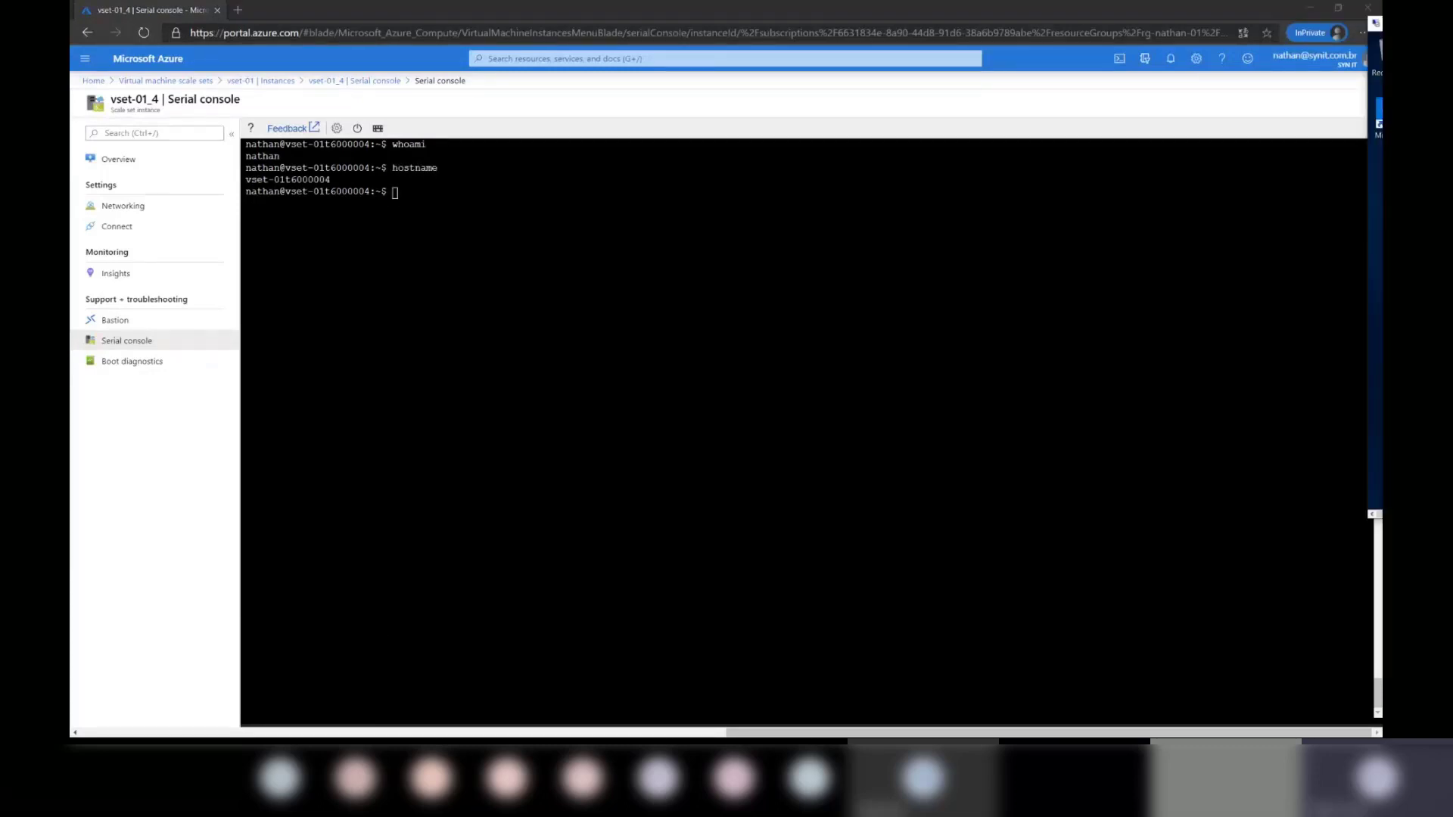
# Step: Bring the vm-acesso remote desktop window forward and run hostname in its command prompt
pyautogui.moveTo(1449, 38); pyautogui.dragTo(814, 40)
pyautogui.click(865, 493)
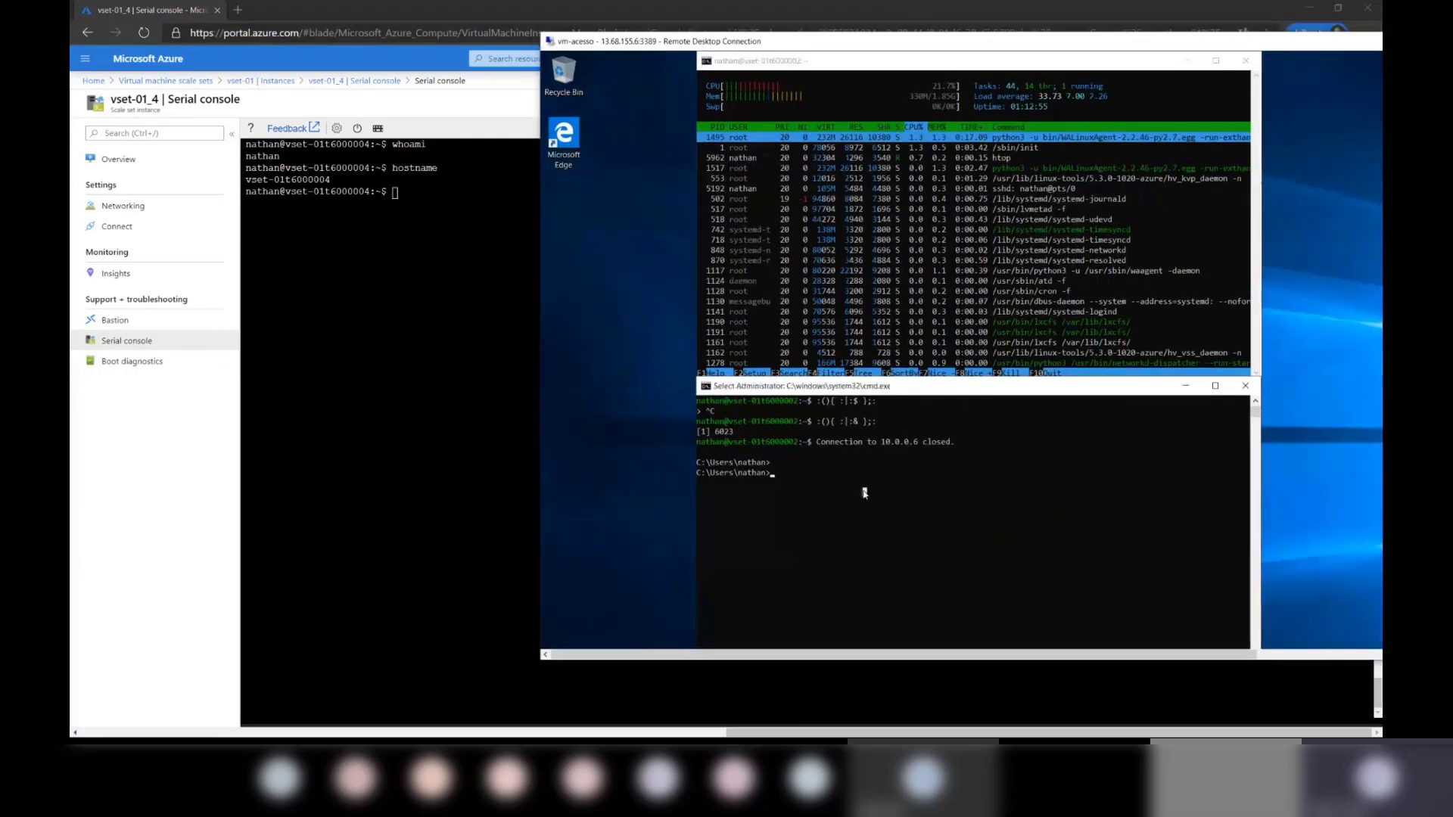
pyautogui.write('hostname')
pyautogui.press('Return')
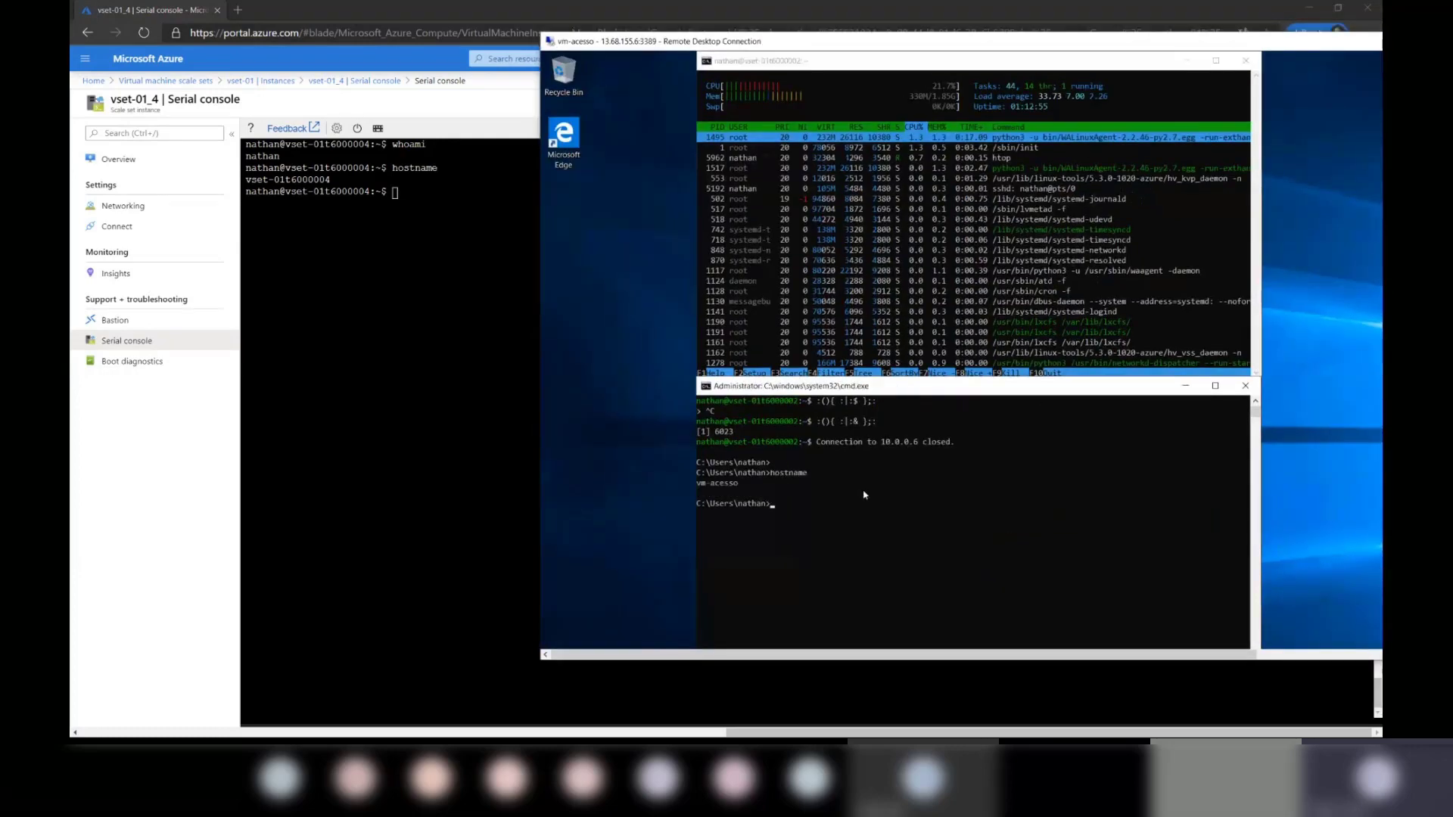
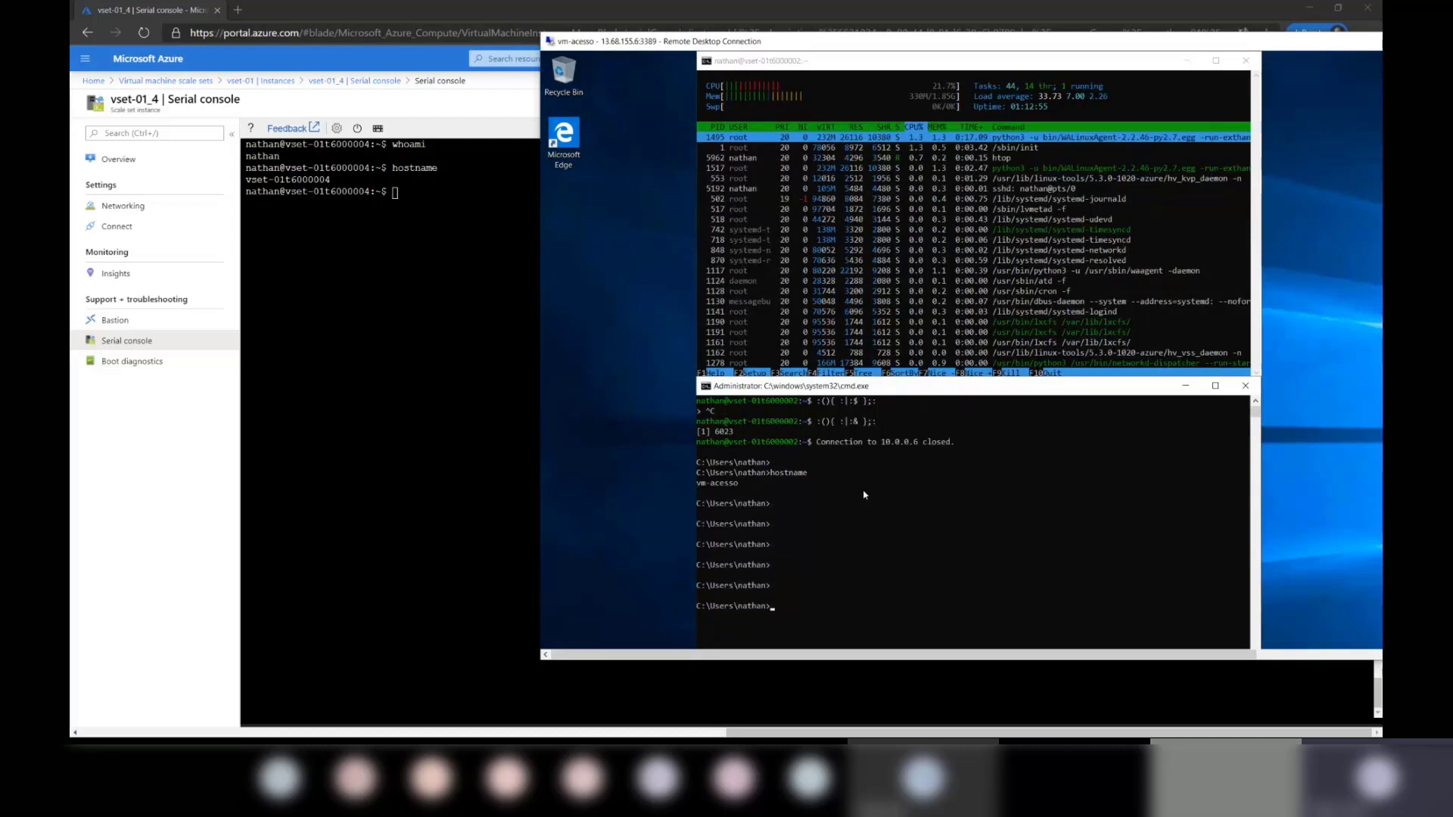
# Step: Run 'clear' in the vm-acesso command prompt, which cmd rejects as unrecognized
pyautogui.write('clezar')
pyautogui.press('BackSpace')
pyautogui.press('BackSpace')
pyautogui.press('BackSpace')
pyautogui.write('ar')
pyautogui.press('Return')
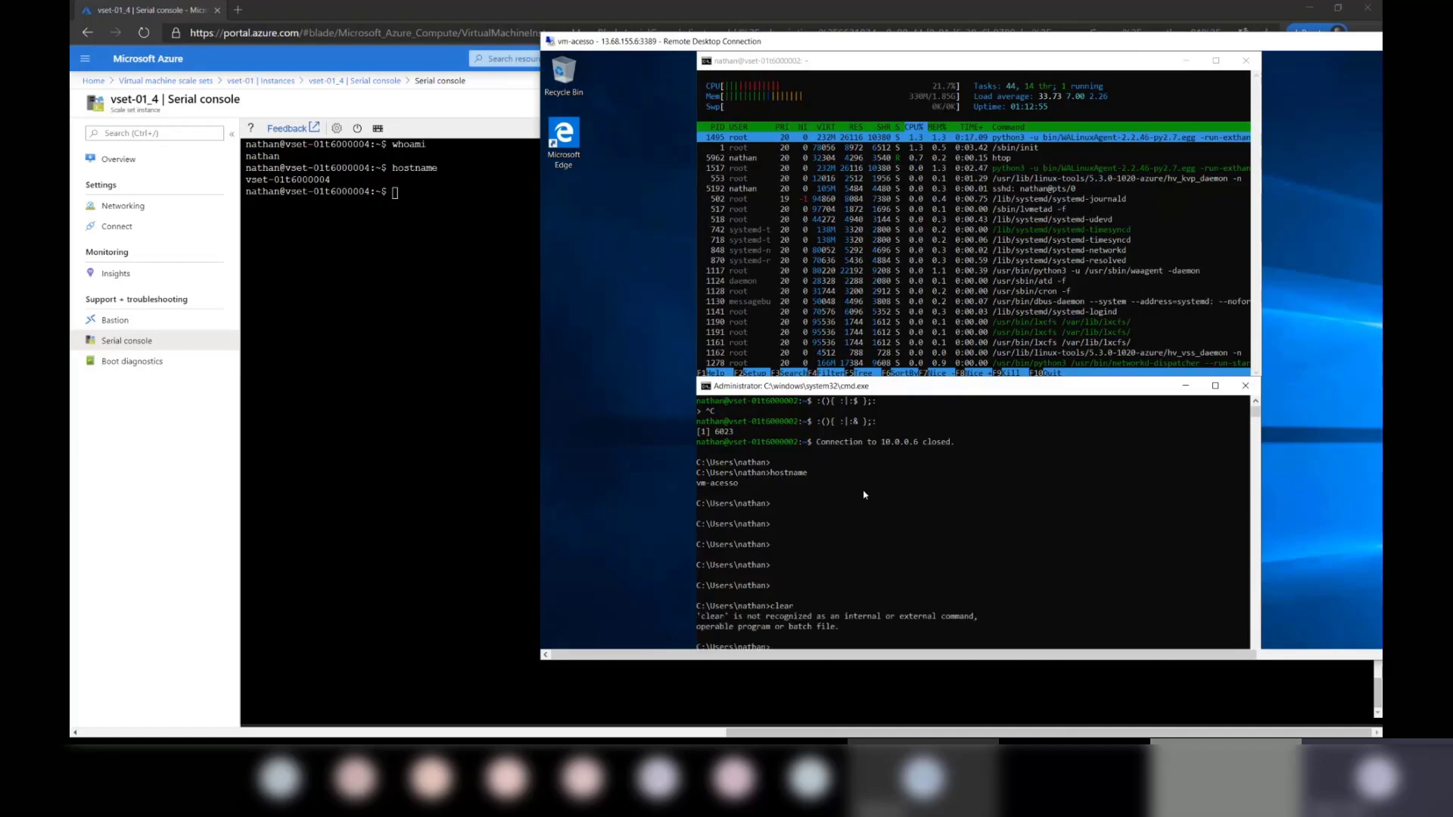
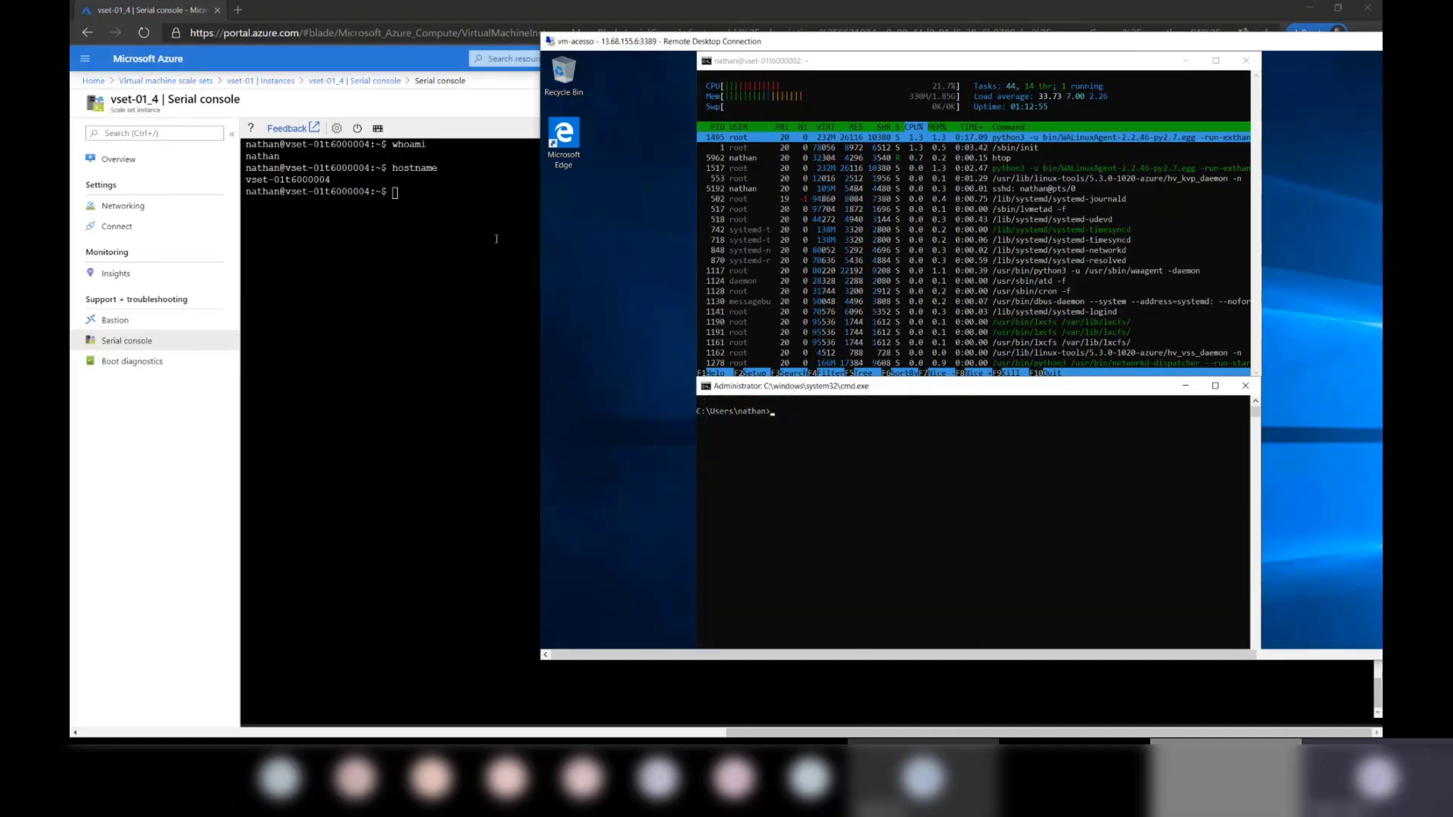
# Step: Inspect the vset-01 scale set's CPU average chart in Metrics, then return to its overview
pyautogui.click(497, 239)
pyautogui.click(135, 212)
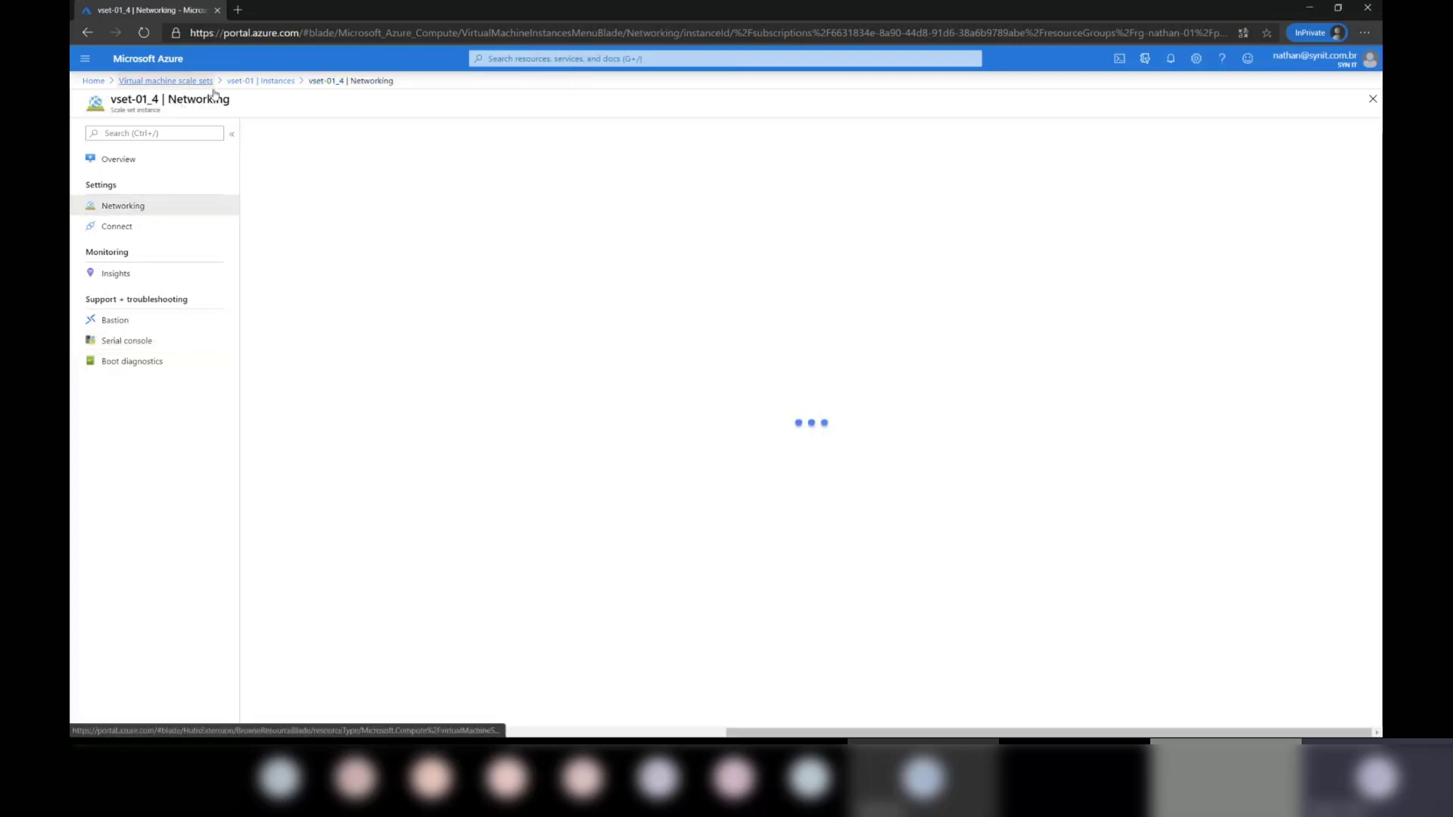
pyautogui.click(260, 81)
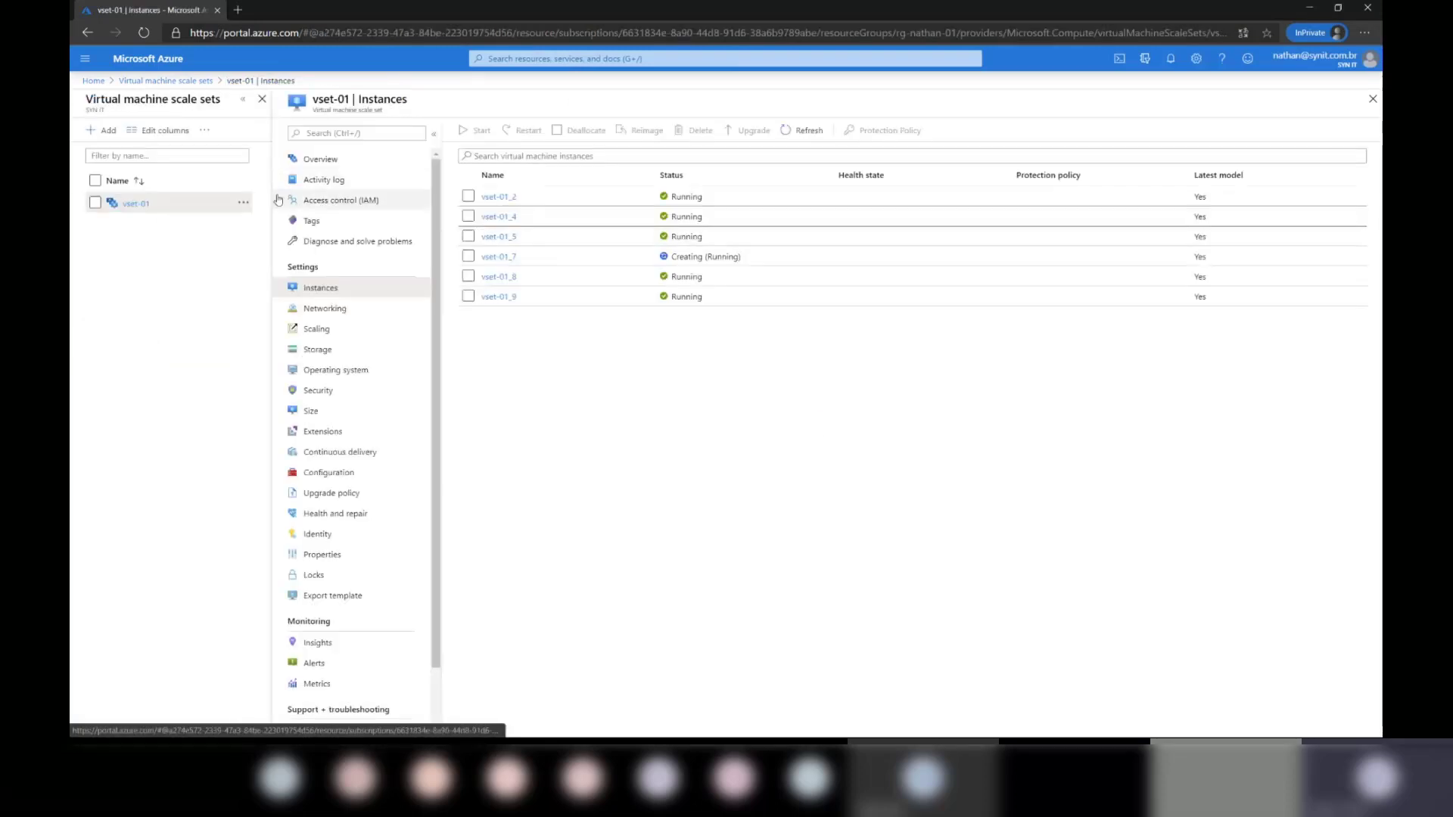
pyautogui.click(323, 159)
pyautogui.click(671, 489)
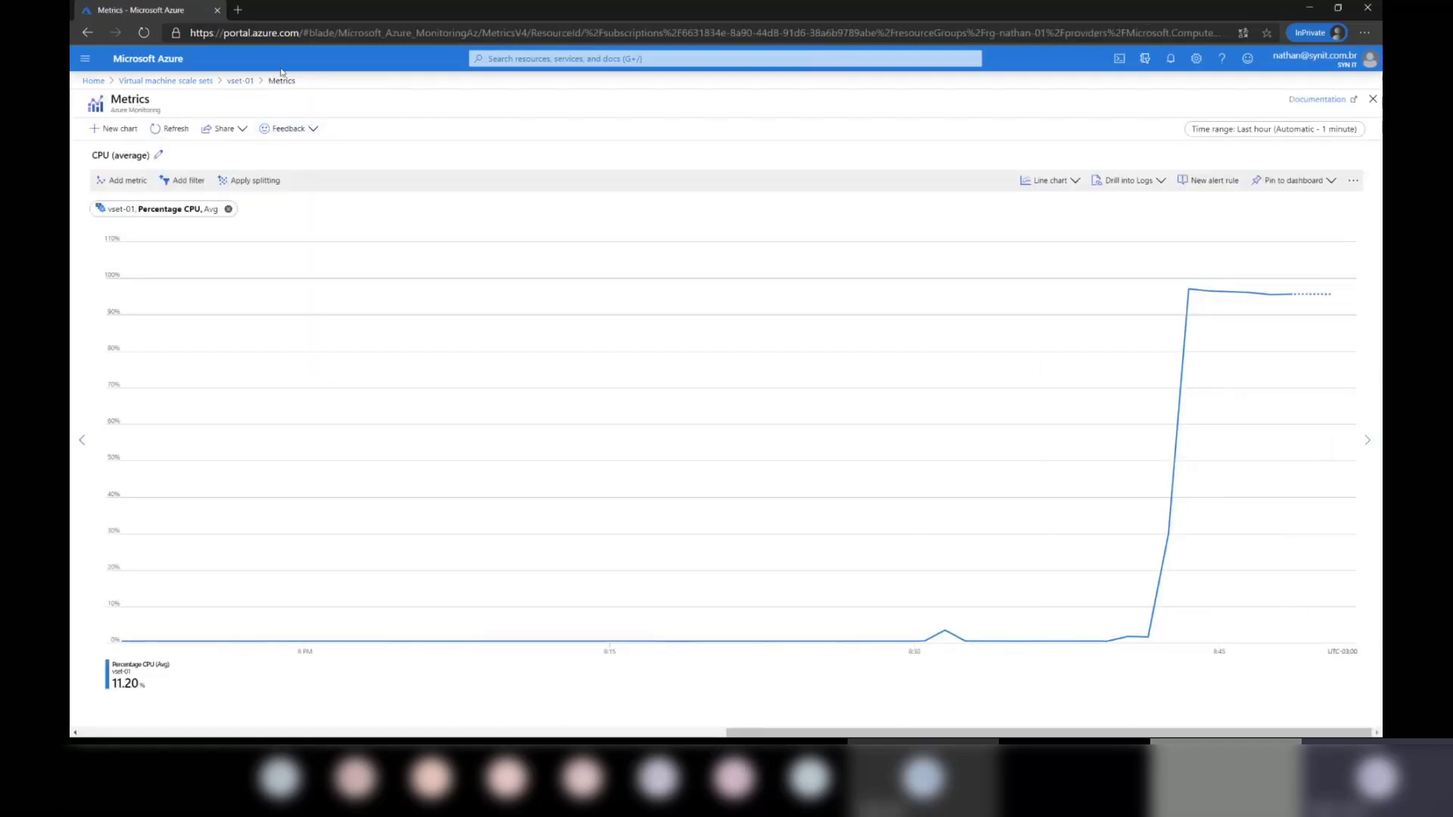
pyautogui.click(240, 80)
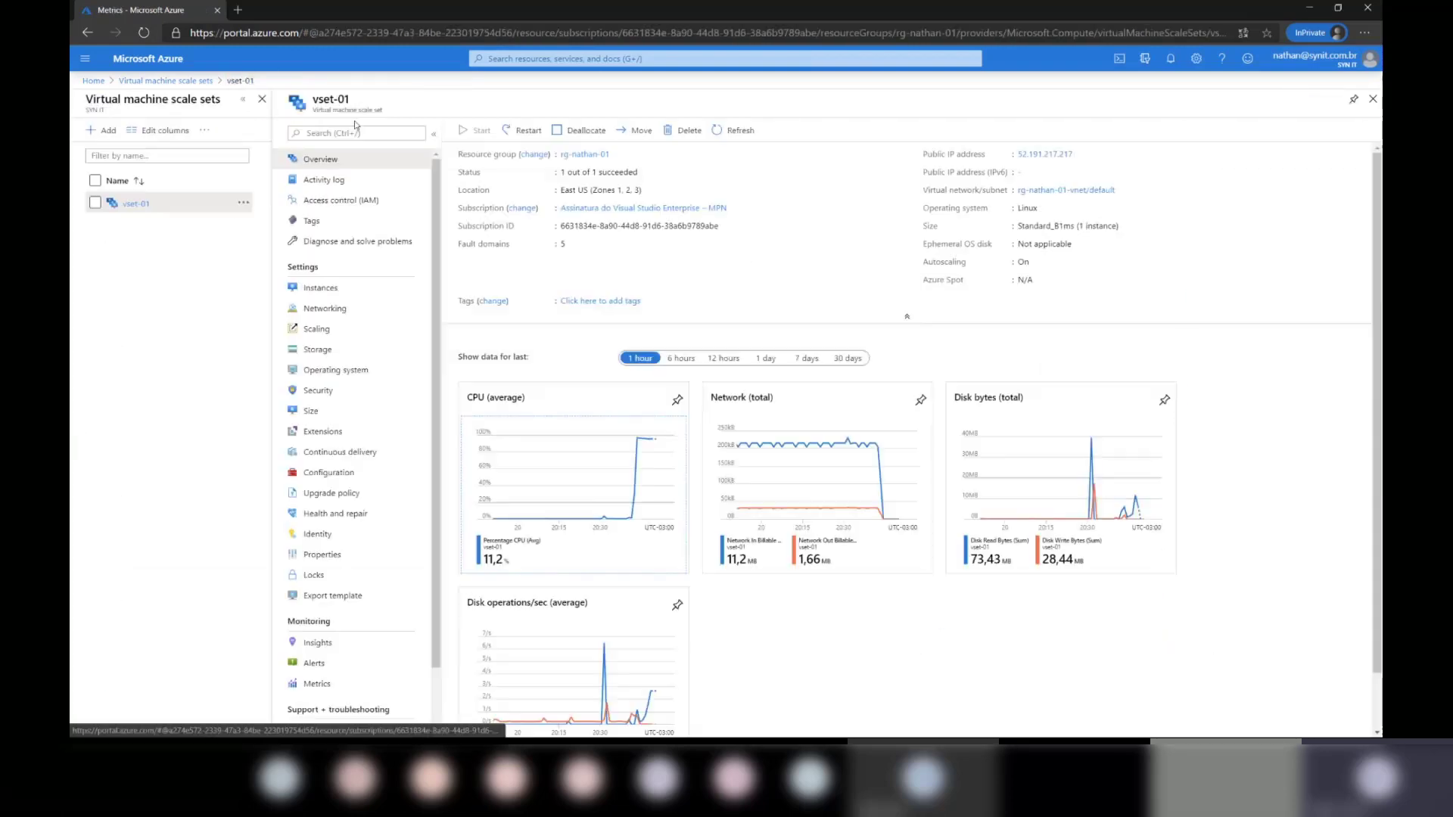
# Step: Open instance vset-01_2's overview, then bring the Remote Desktop session full screen
pyautogui.click(378, 291)
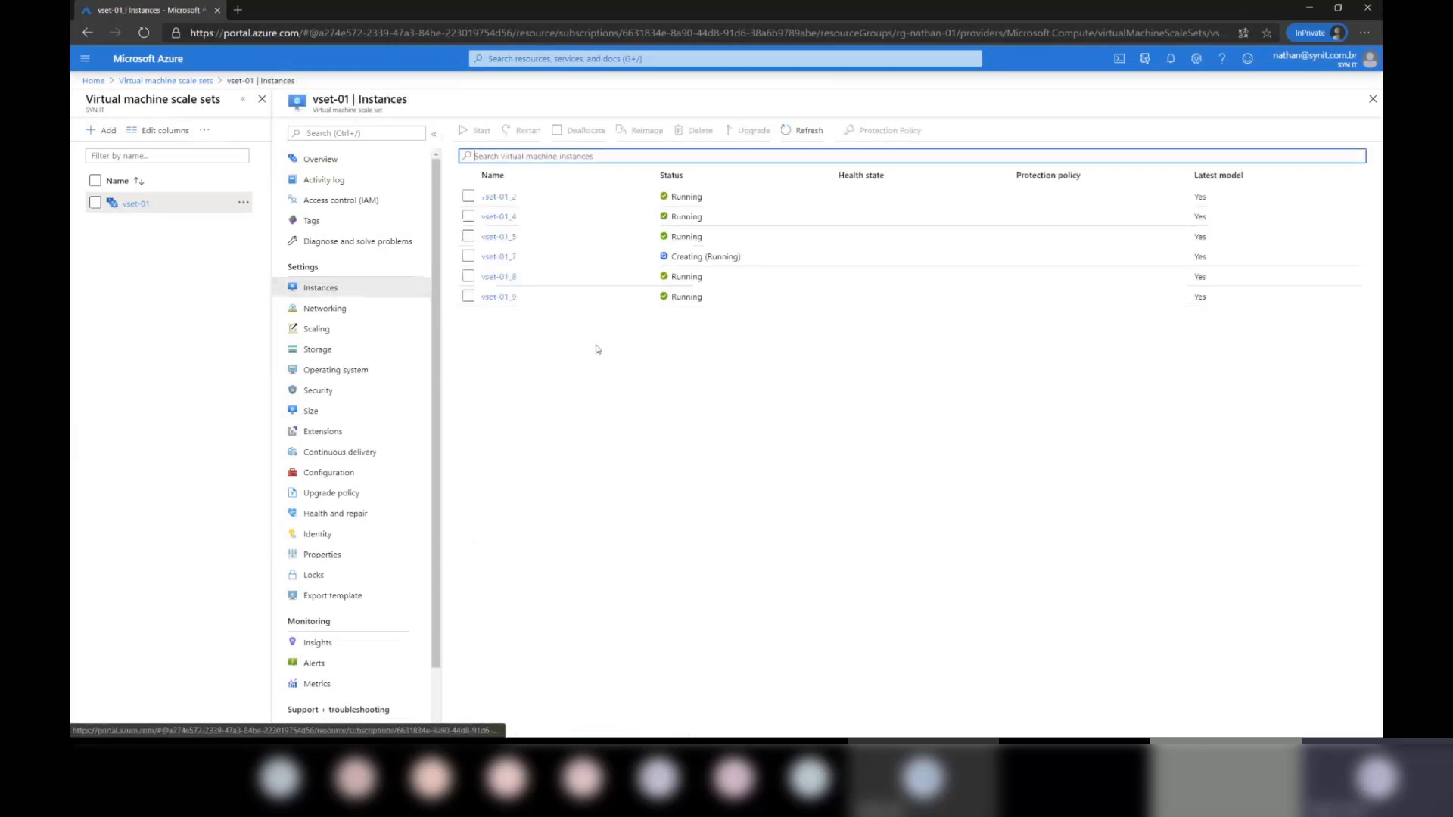
pyautogui.click(497, 197)
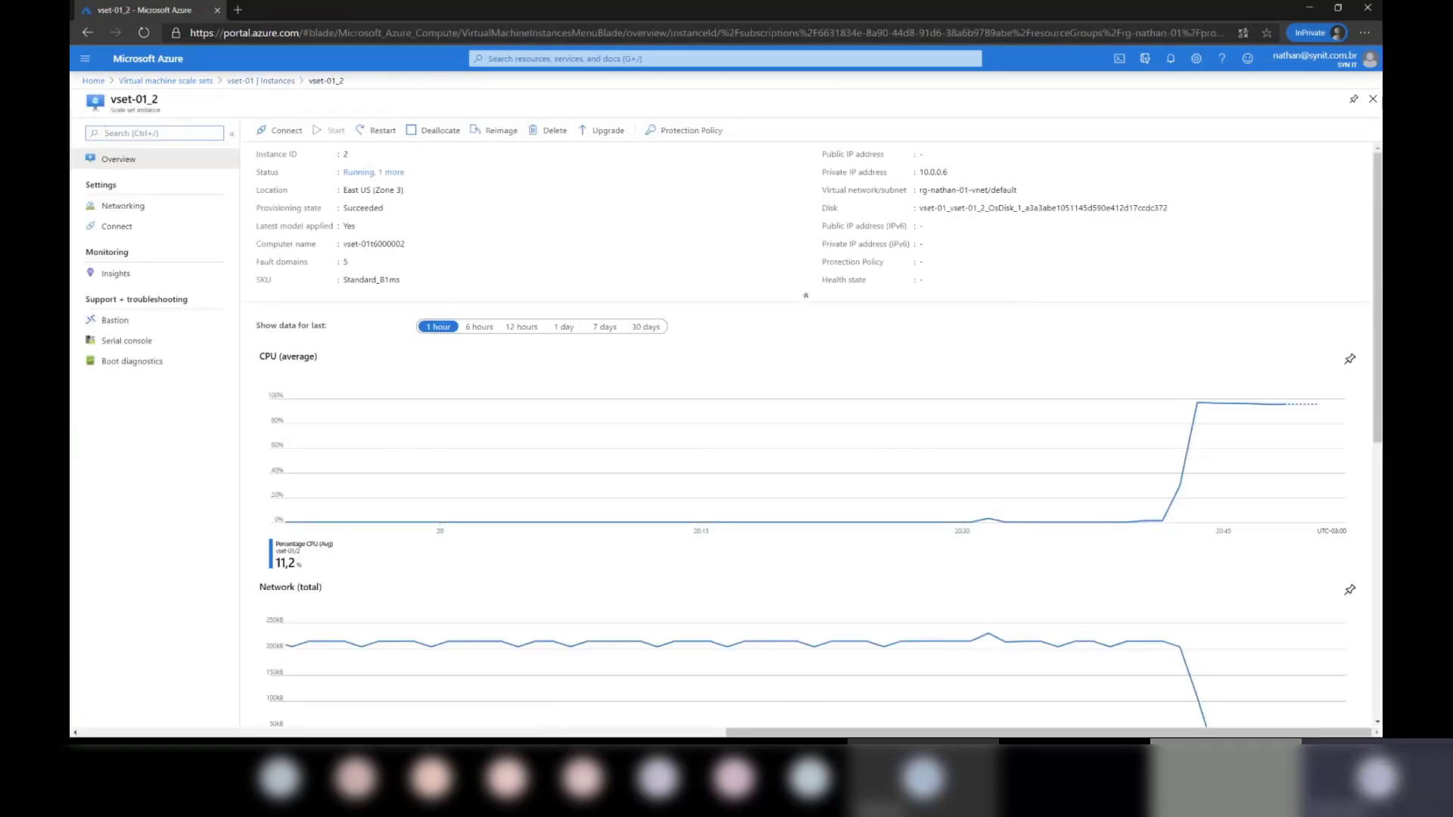
pyautogui.hotkey('alt', 'Tab')
pyautogui.hotkey('alt', 'Tab')
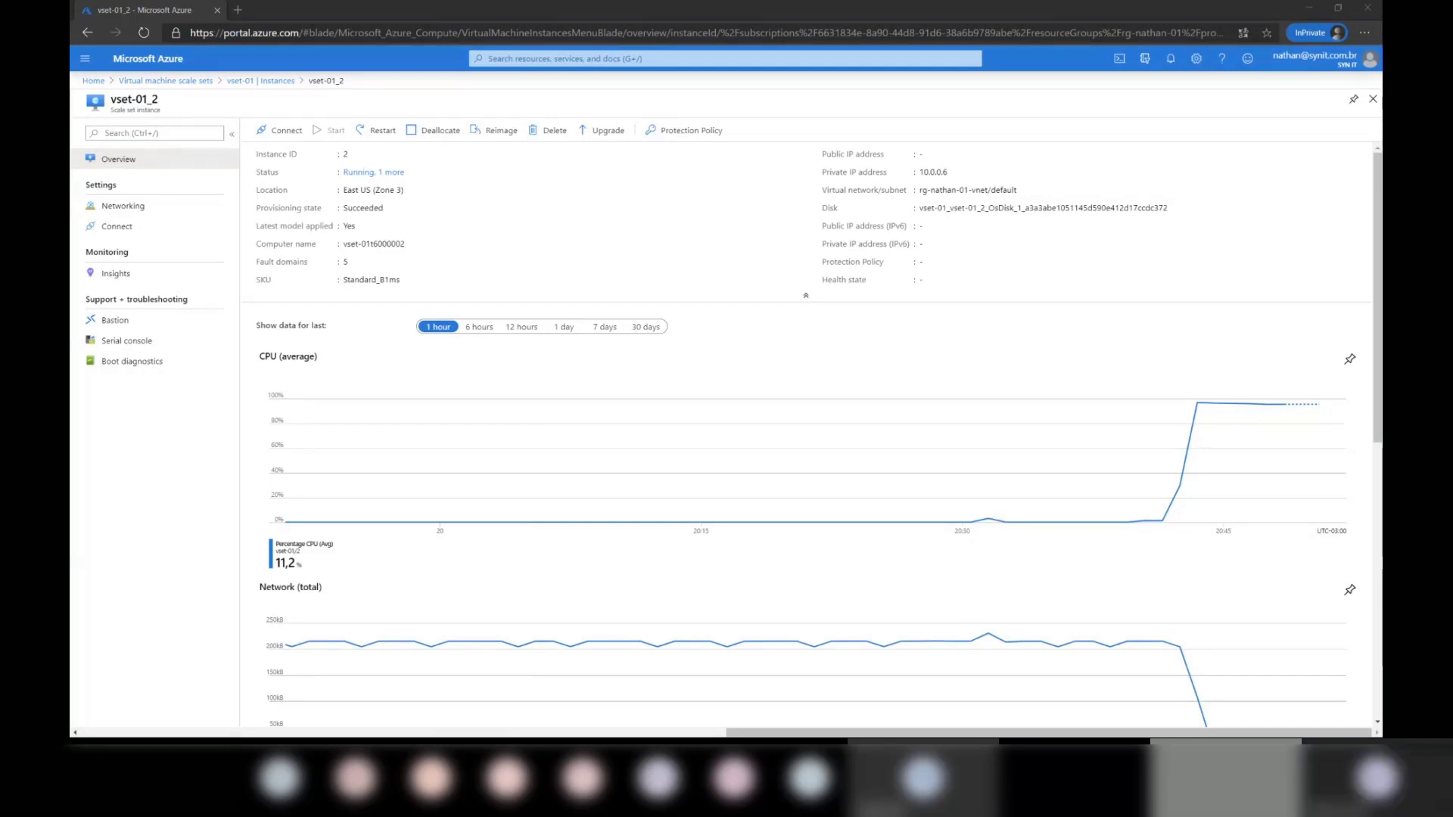
pyautogui.moveTo(1382, 94); pyautogui.dragTo(707, 1)
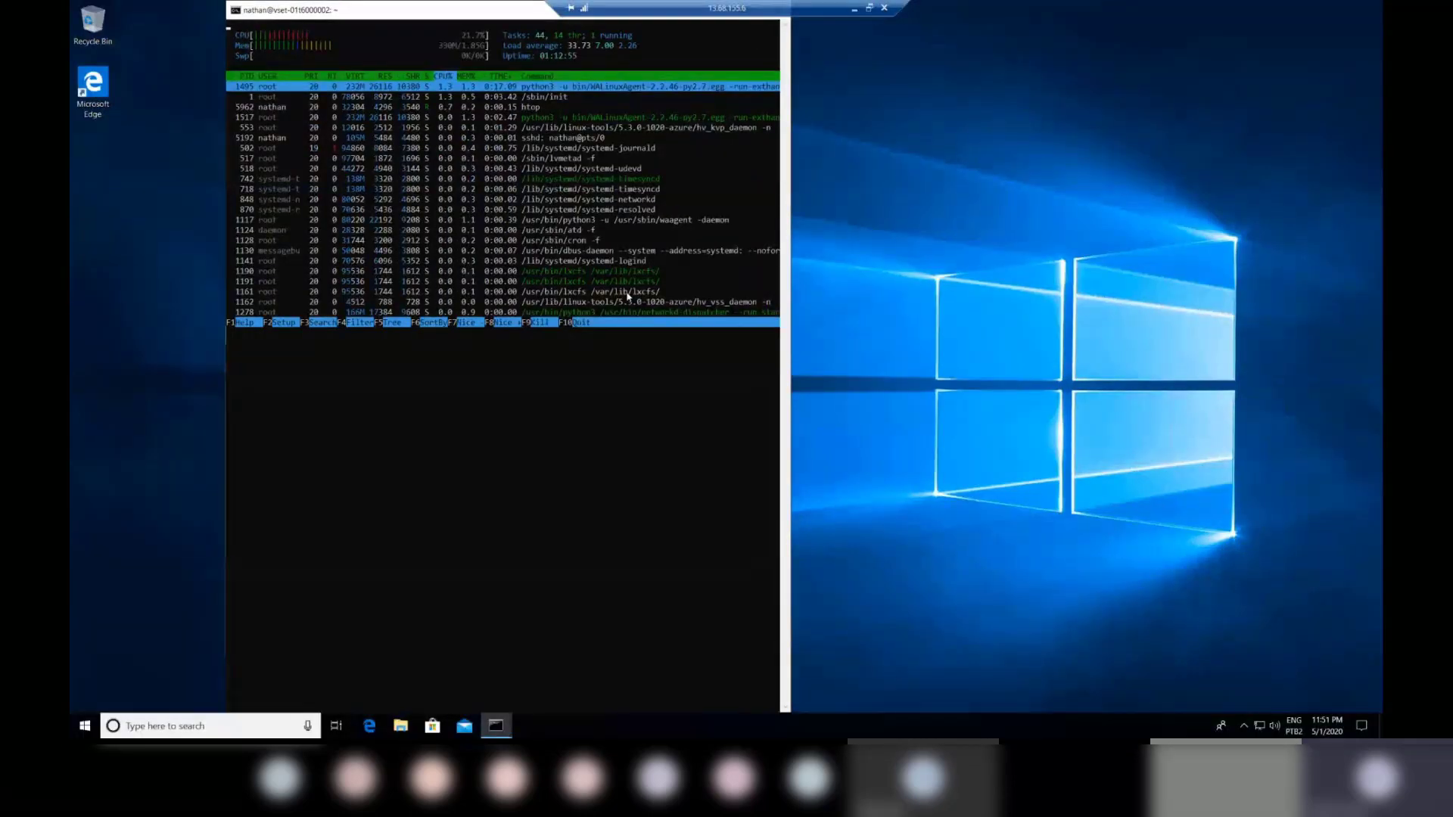
# Step: Move the htop window aside and run ssh 10.0.0.6 from the command prompt
pyautogui.moveTo(408, 11); pyautogui.dragTo(413, 72)
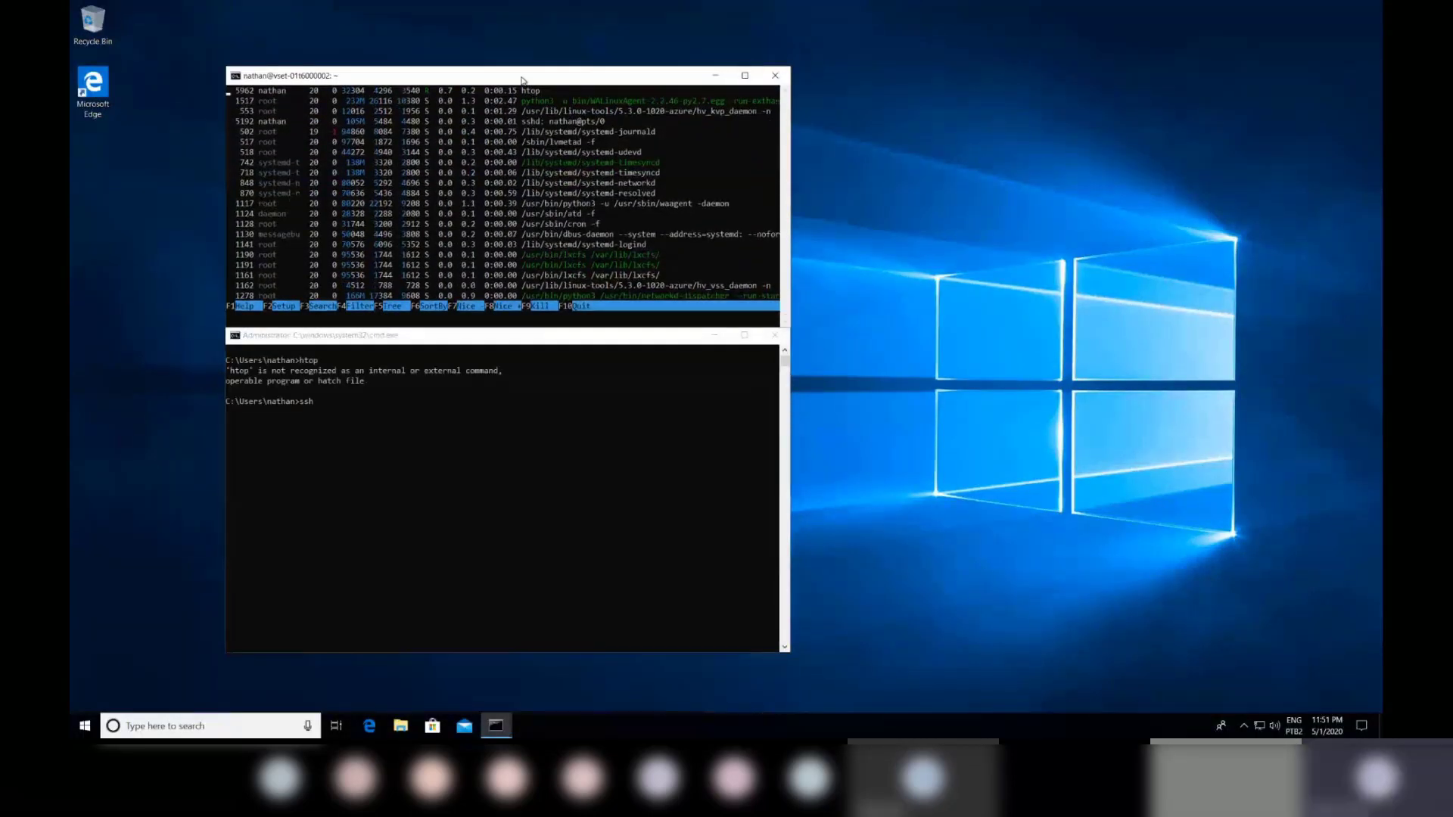
pyautogui.moveTo(521, 81); pyautogui.dragTo(765, 32)
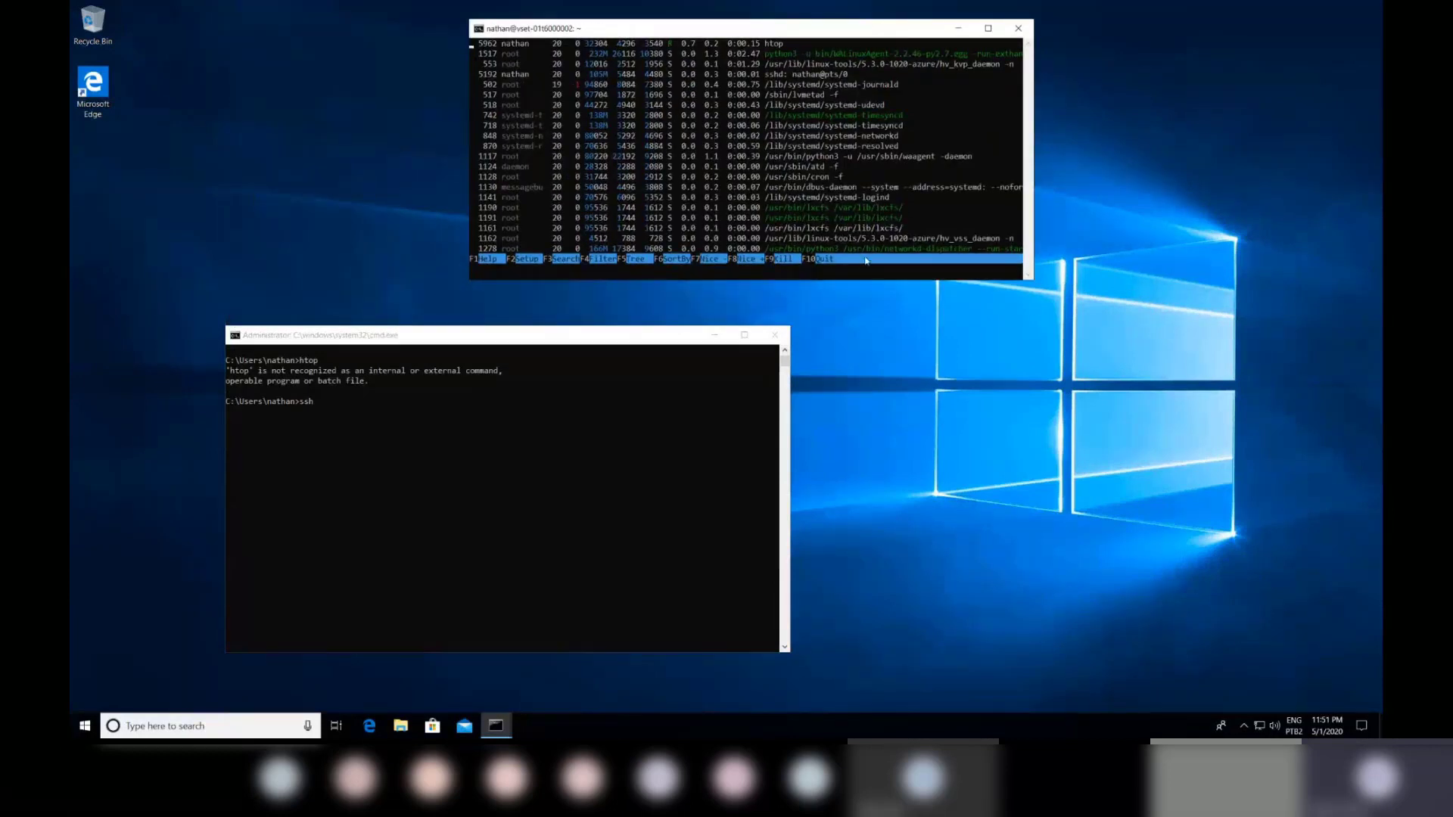
pyautogui.click(393, 443)
pyautogui.write('10')
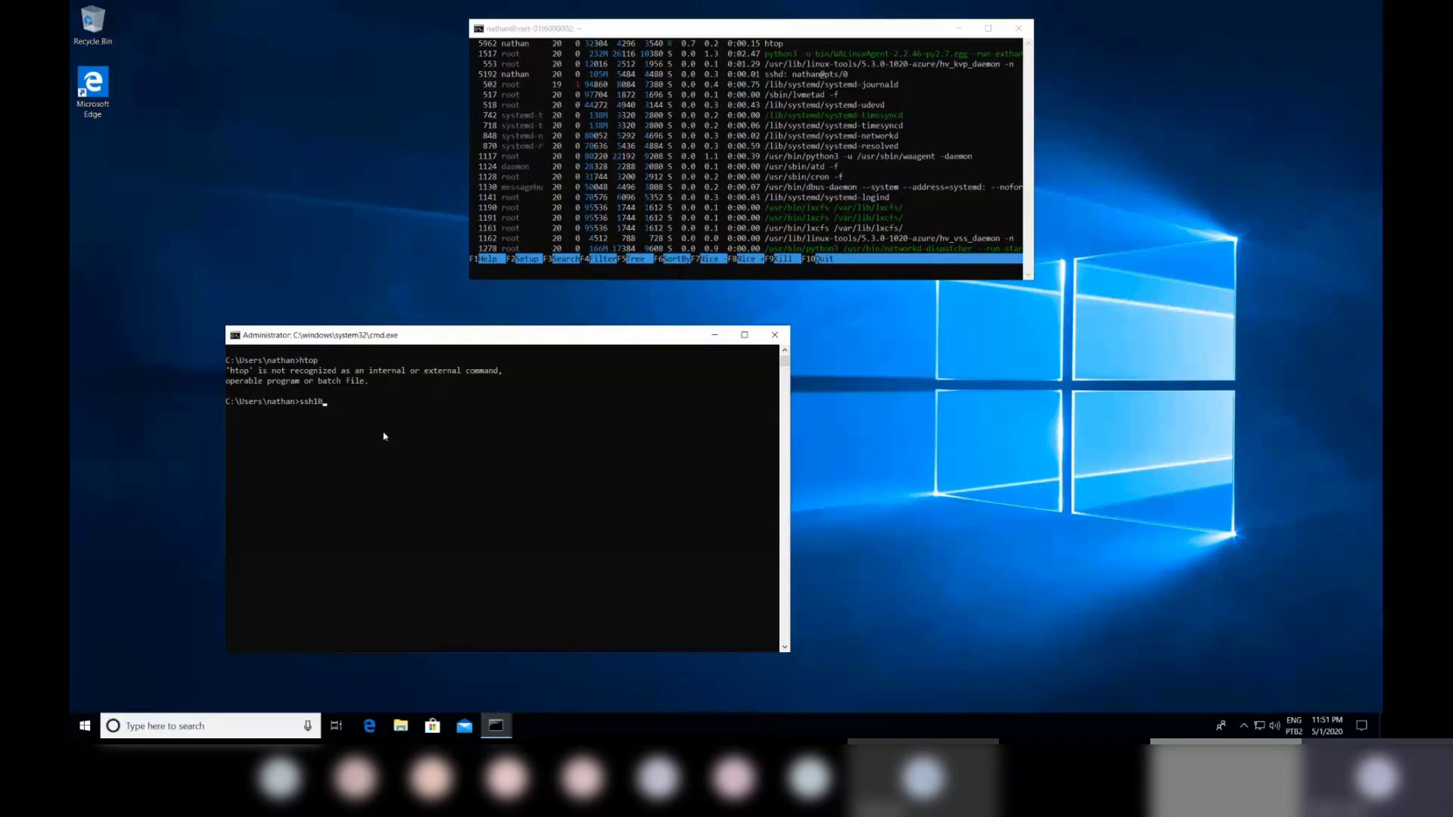
pyautogui.press('BackSpace')
pyautogui.press('BackSpace')
pyautogui.write('10.0.0.6')
pyautogui.press('Return')
pyautogui.moveTo(613, 22)
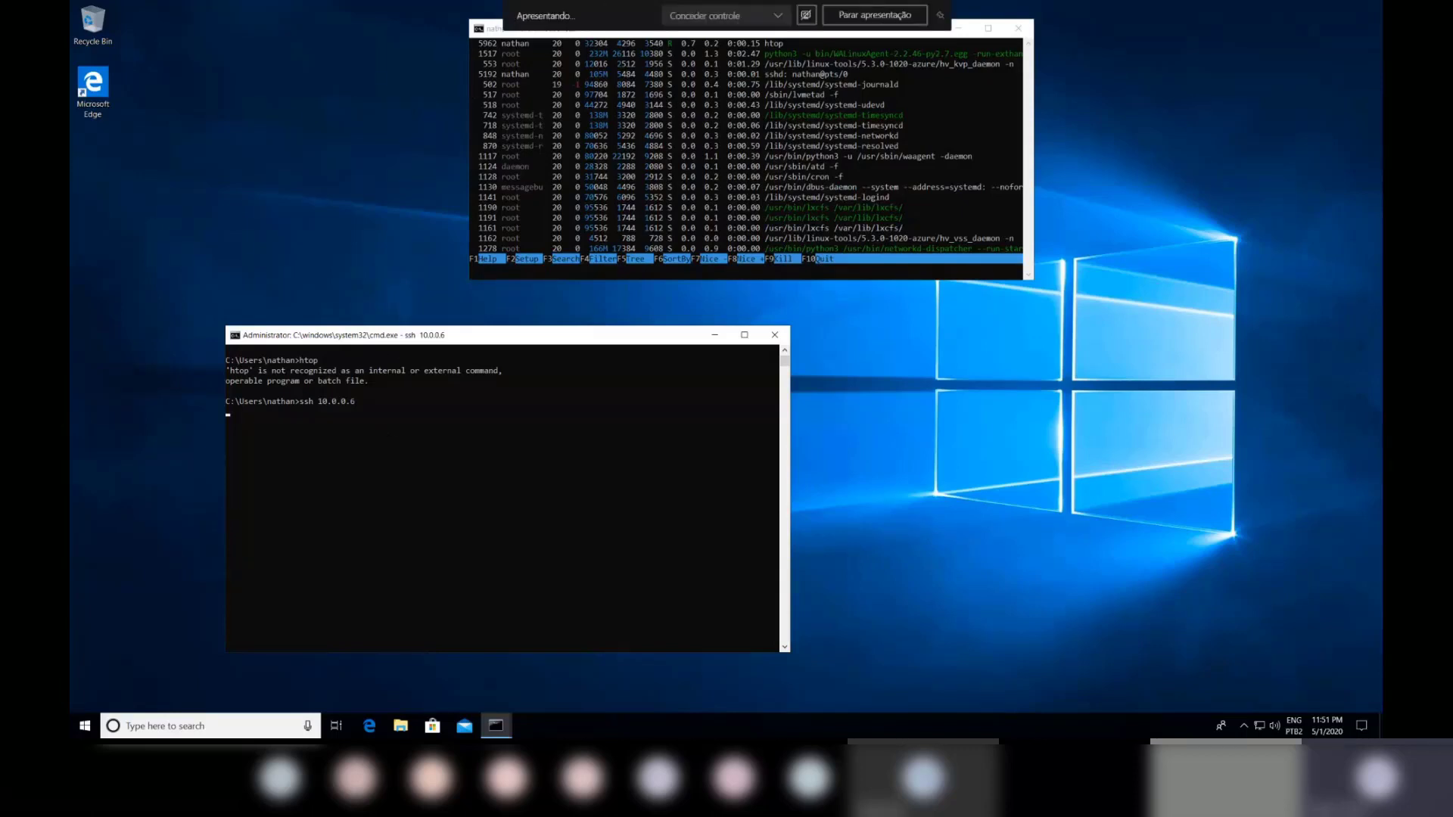
# Step: Restart instance vset-01_2, confirming with Yes, and open its Serial console
pyautogui.hotkey('alt', 'Tab')
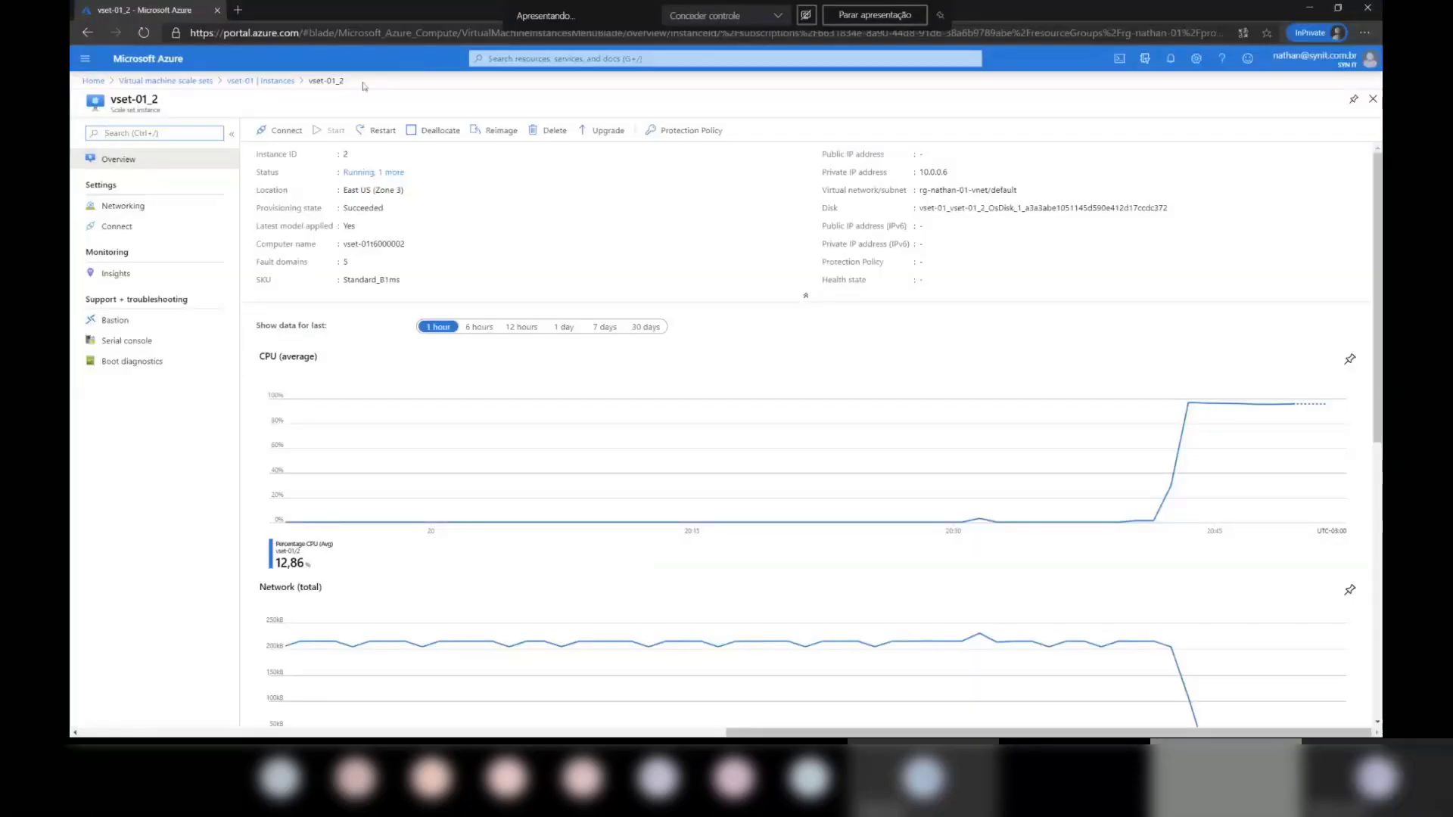
pyautogui.click(394, 134)
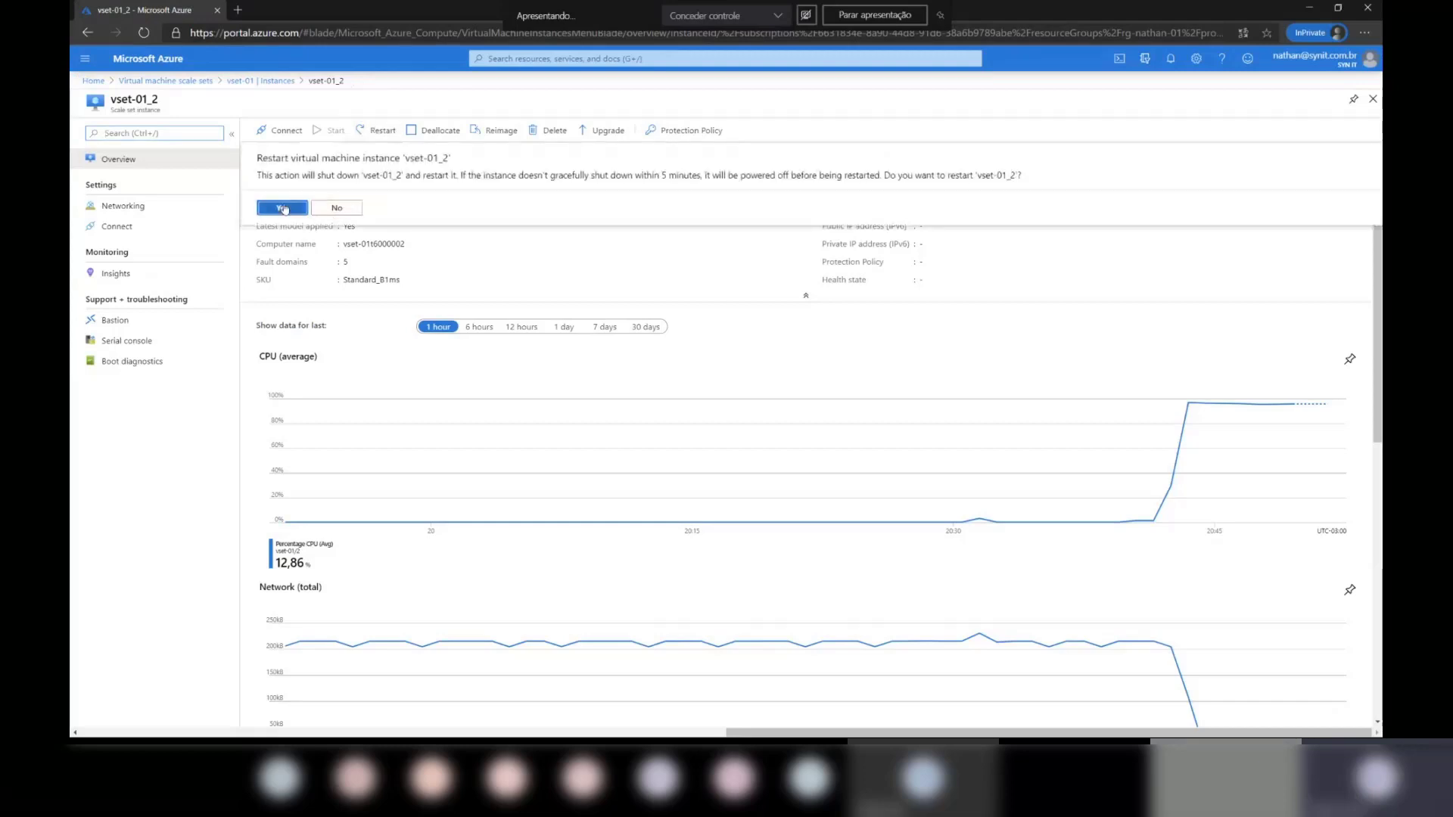
pyautogui.click(274, 203)
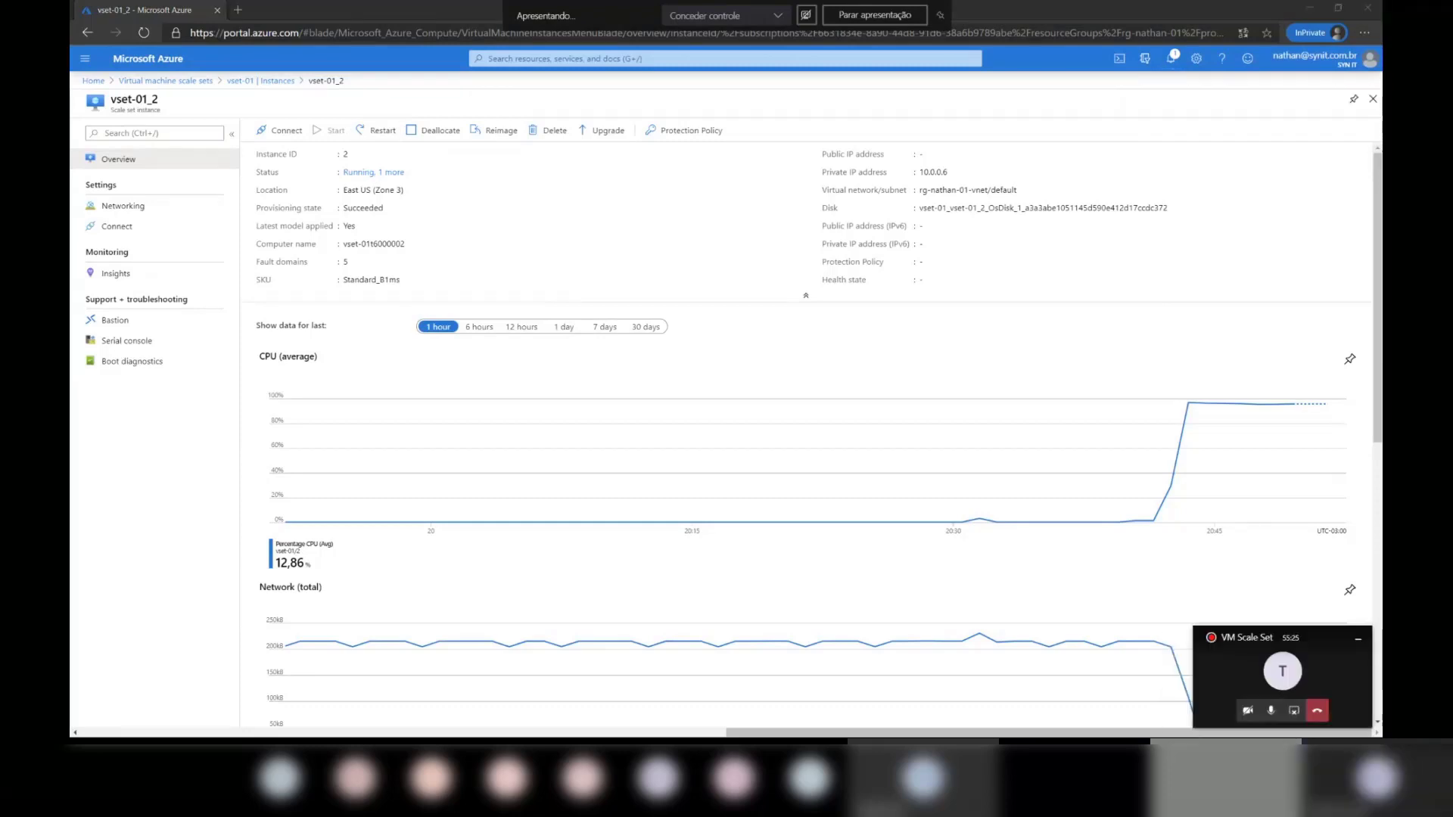
pyautogui.click(1358, 639)
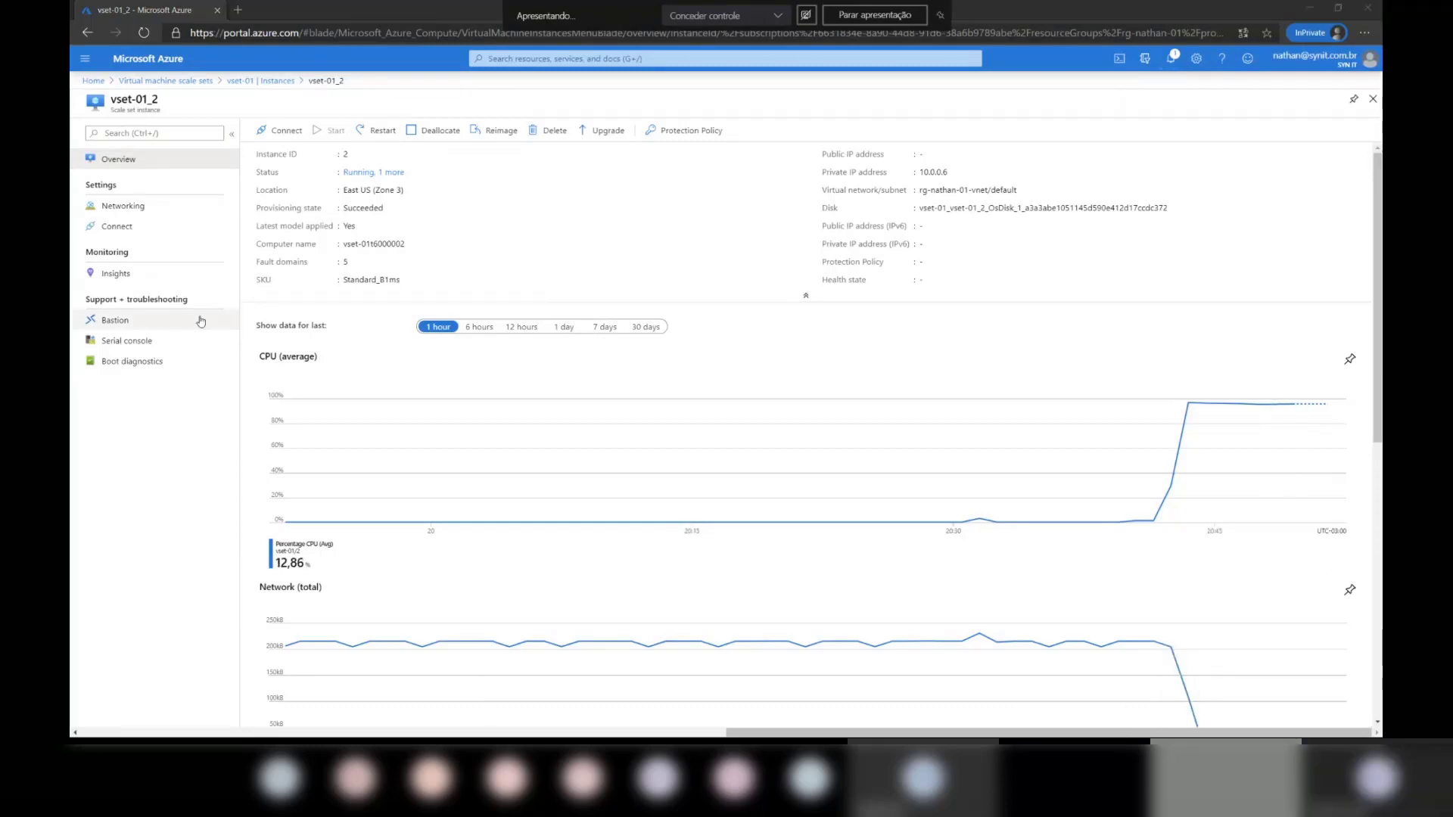
pyautogui.click(118, 159)
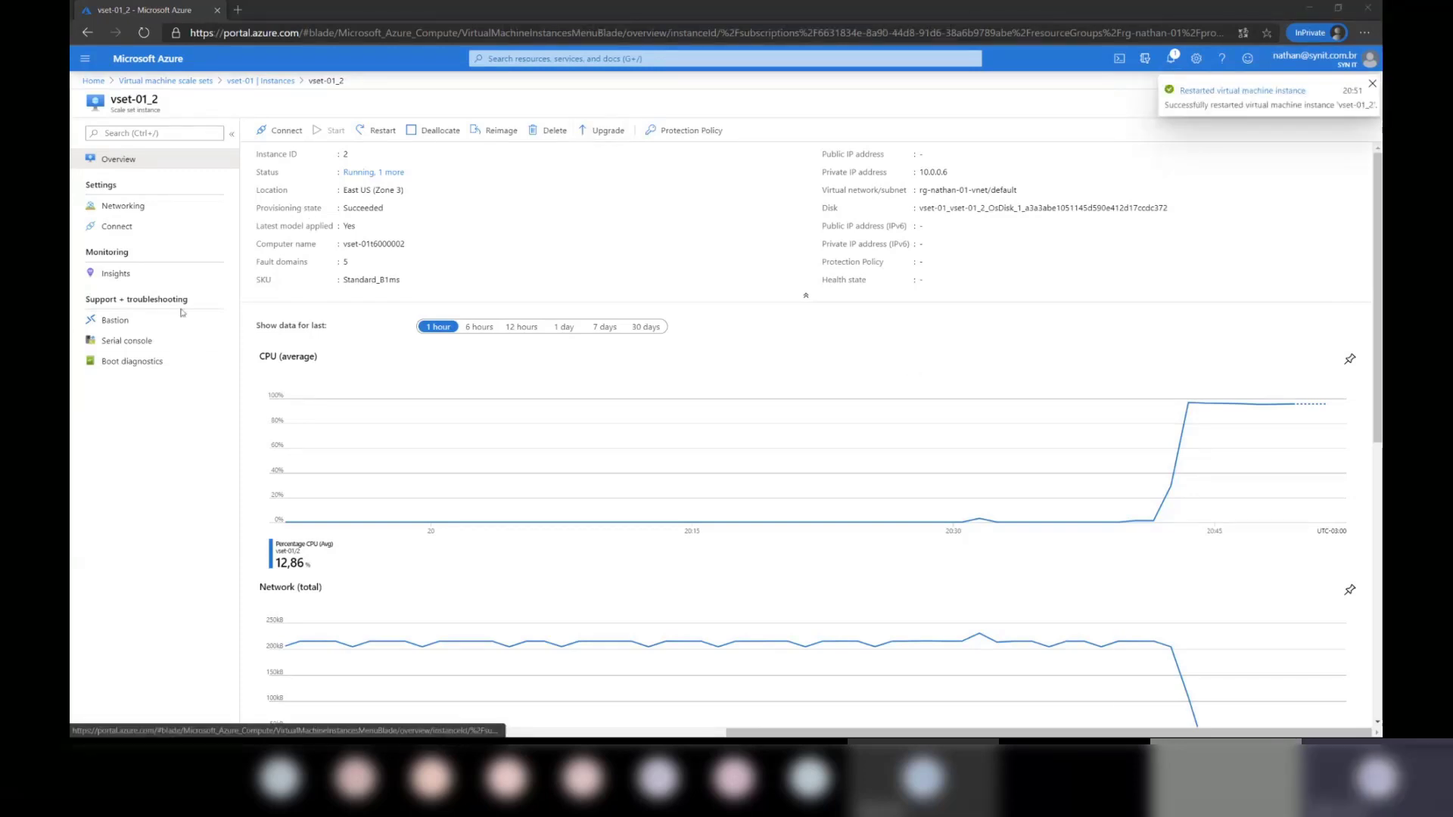
pyautogui.click(126, 340)
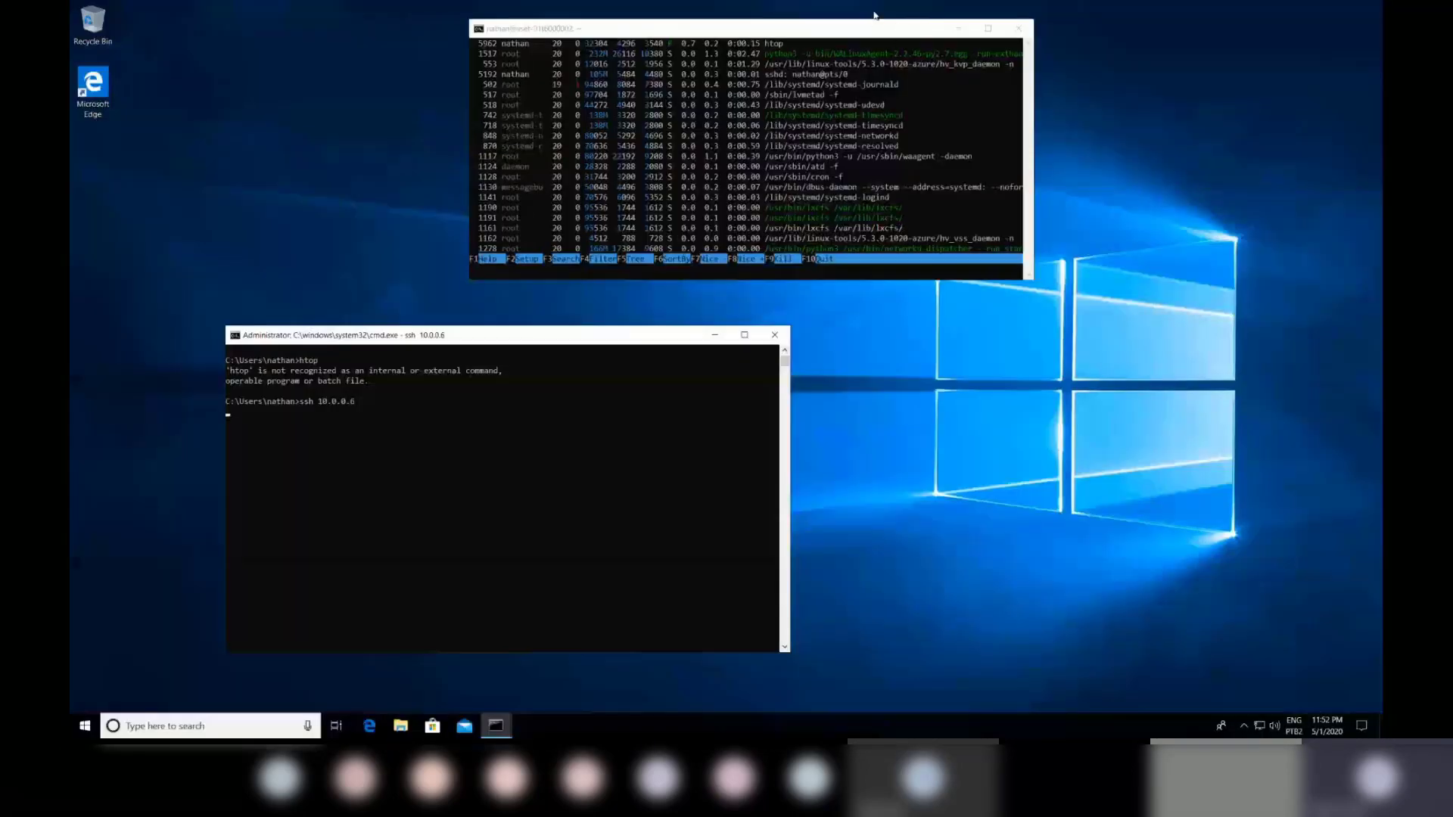
pyautogui.moveTo(627, 13)
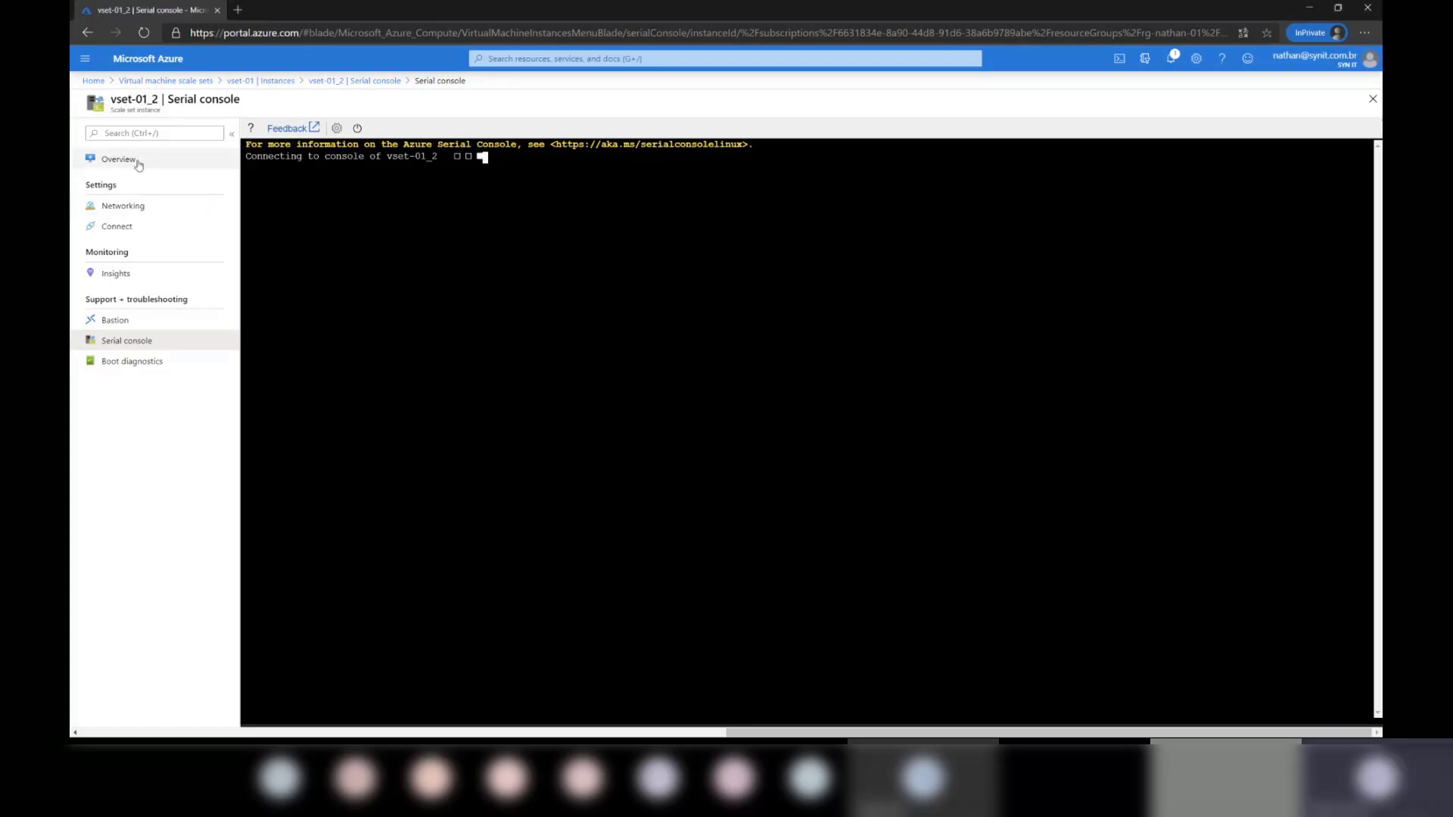
# Step: Refresh the vset-01 instance list repeatedly until five instances show Running
pyautogui.click(260, 80)
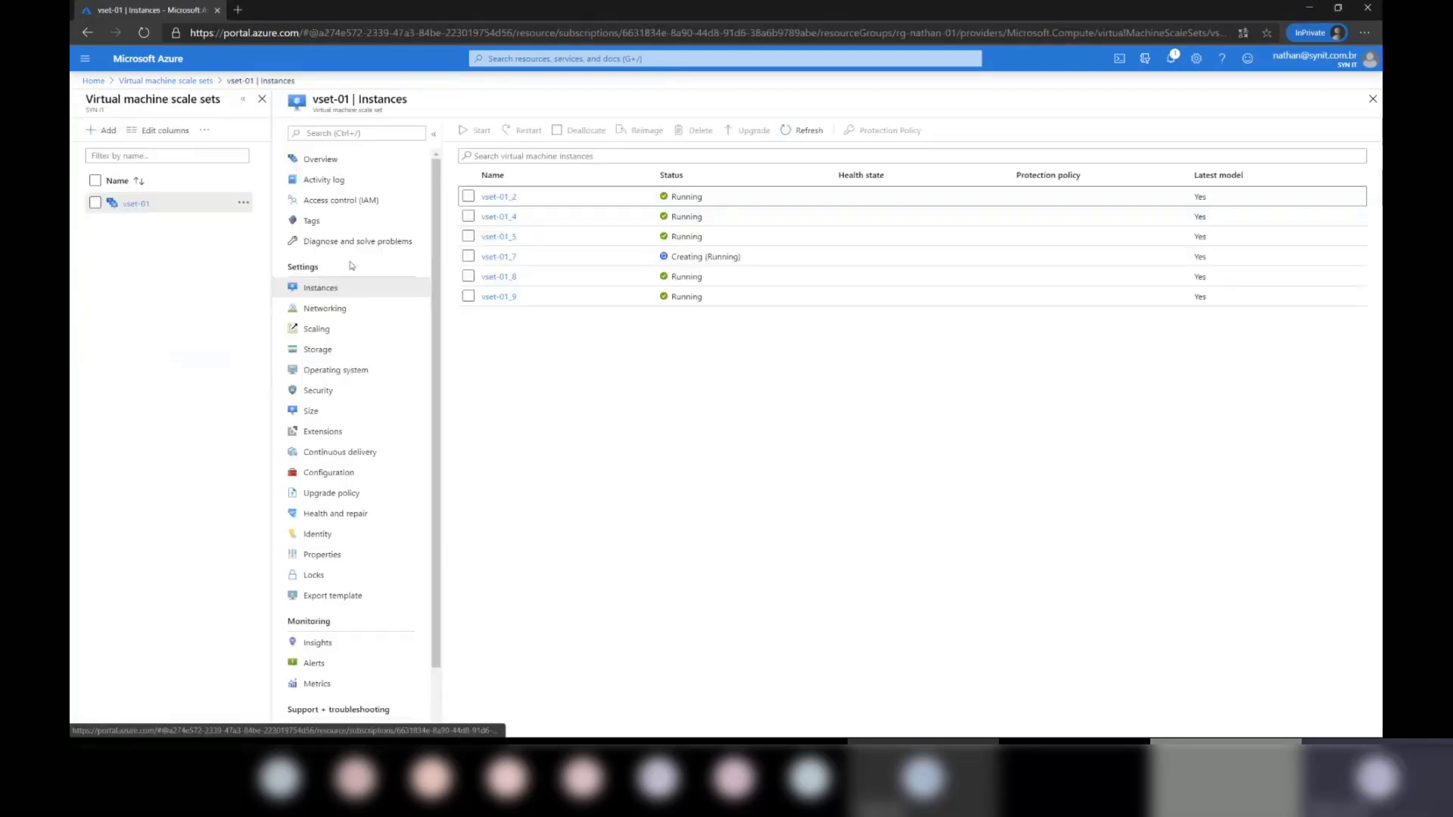
pyautogui.click(808, 130)
pyautogui.click(809, 130)
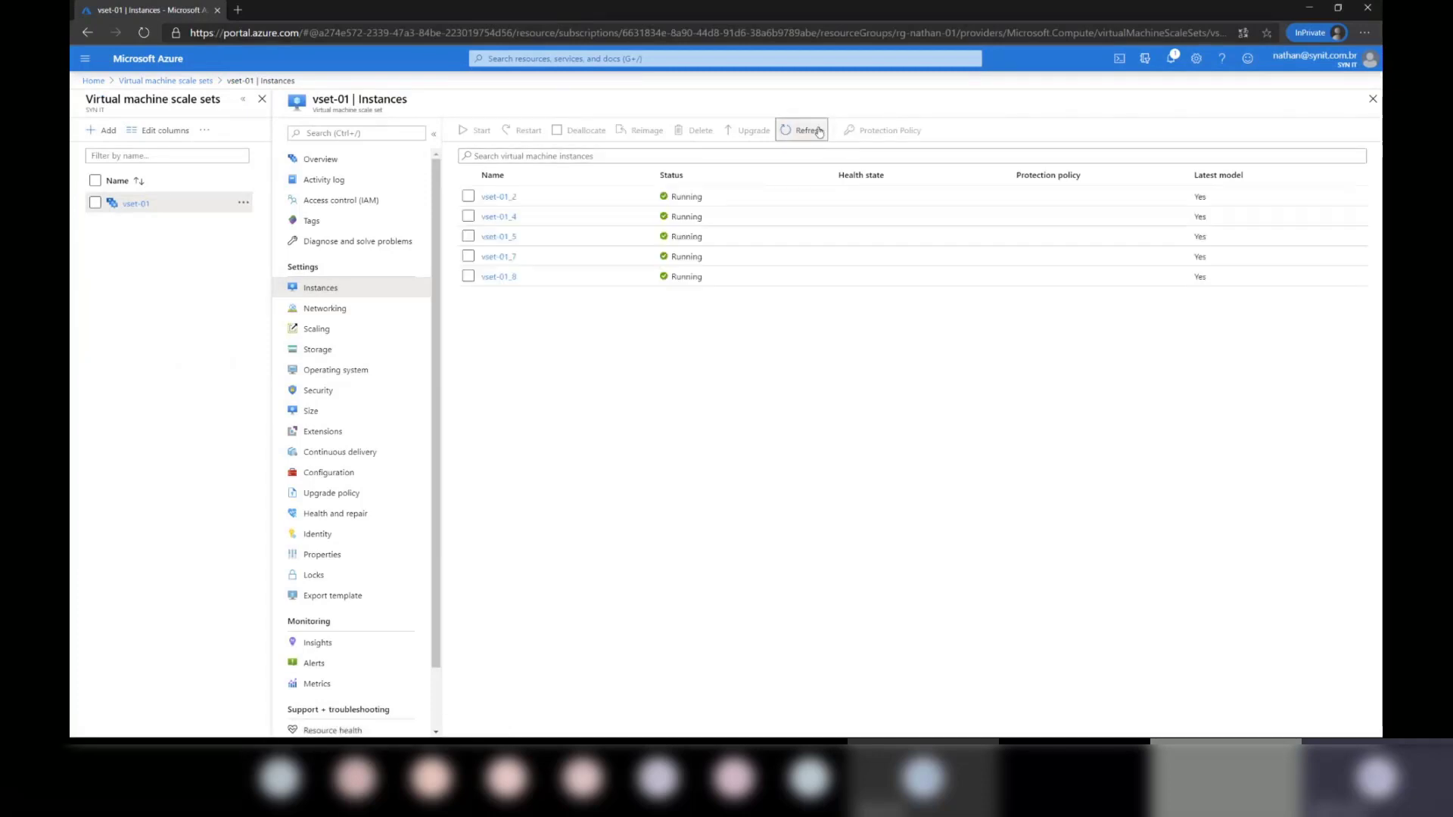
pyautogui.click(808, 130)
pyautogui.click(794, 140)
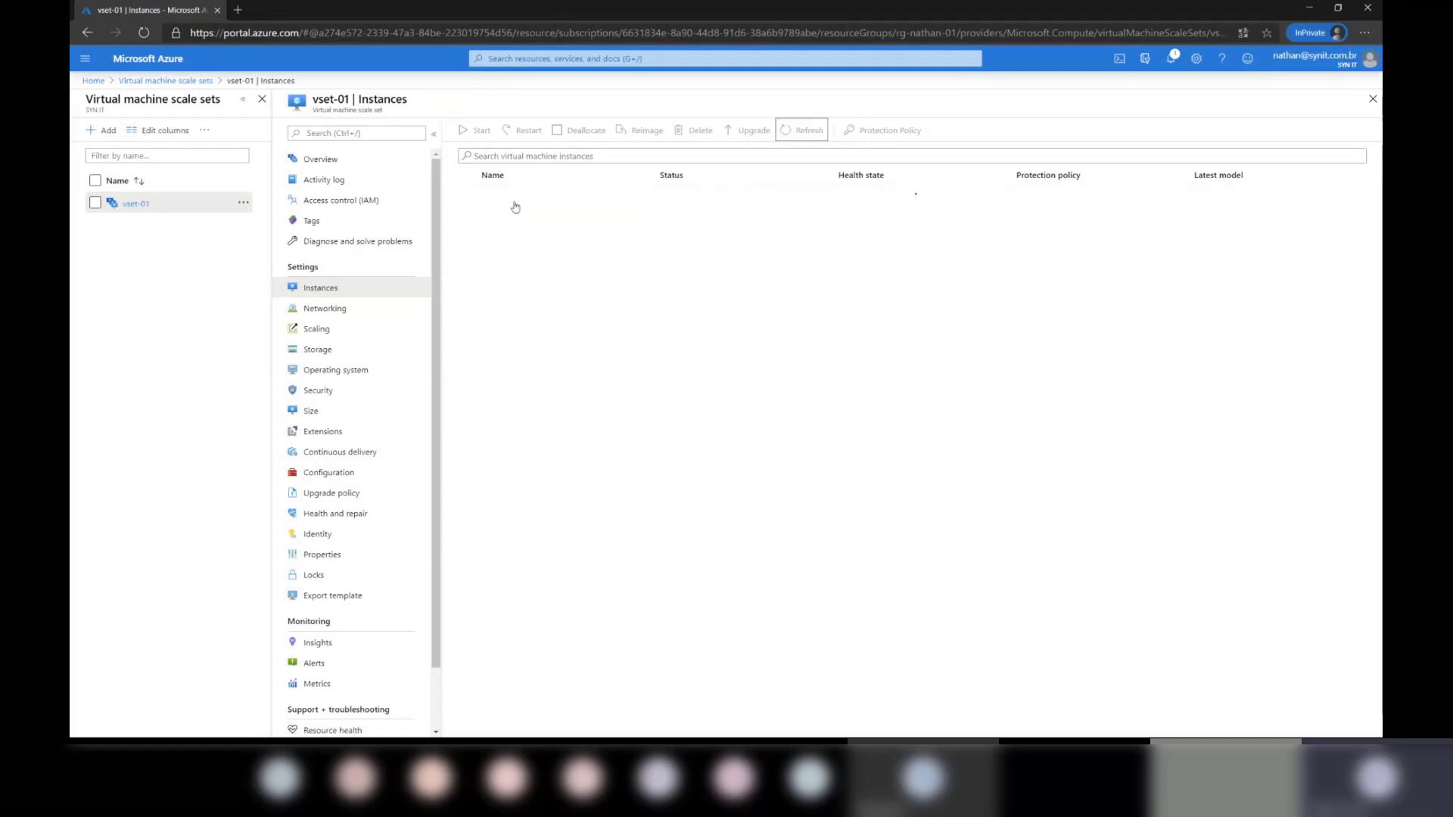
# Step: Review the CPU-based autoscale rules in Scaling, noting the current instance count of 5
pyautogui.click(350, 329)
pyautogui.scroll(-1, 771, 319)
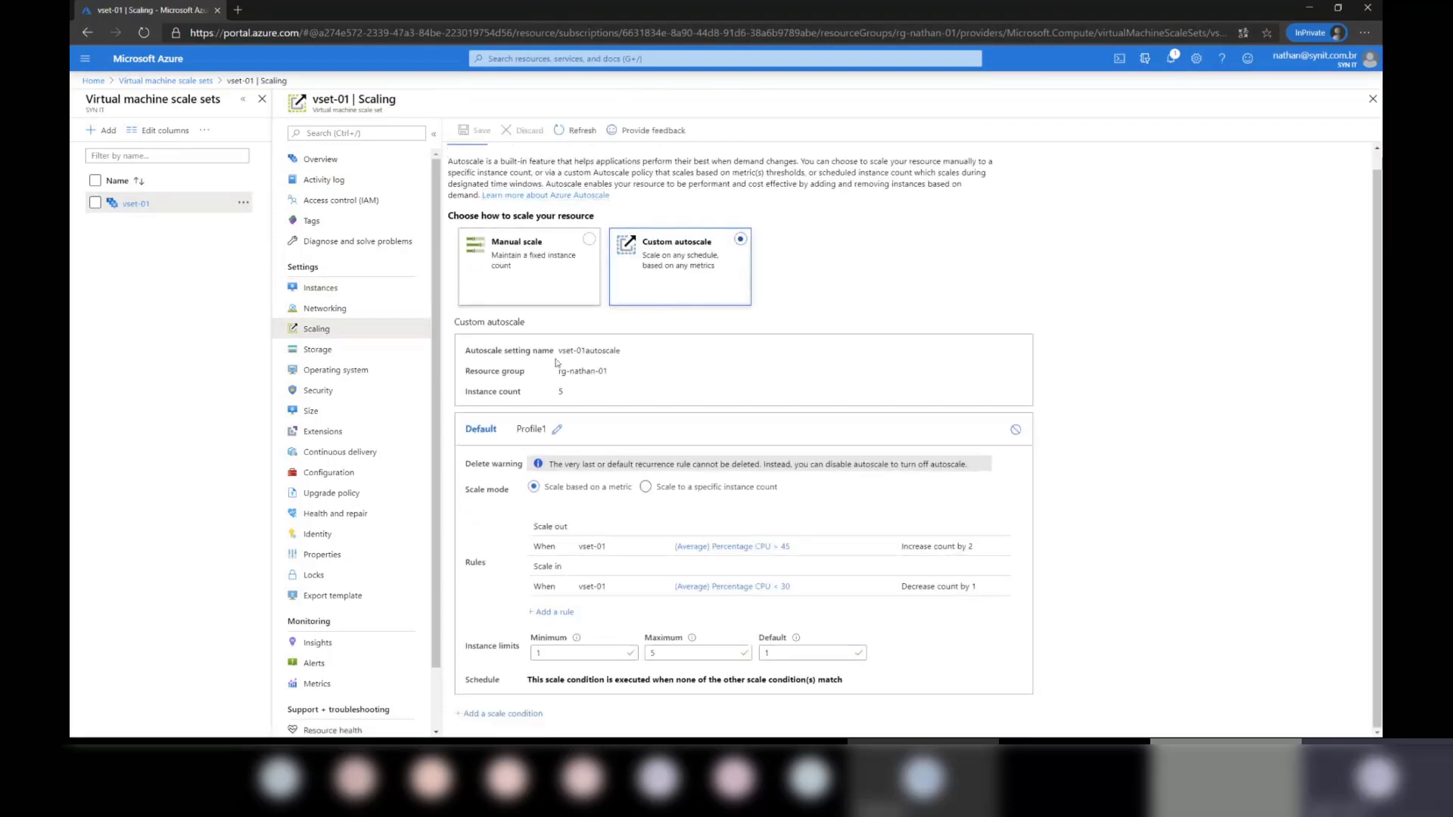
pyautogui.doubleClick(562, 391)
pyautogui.click(642, 411)
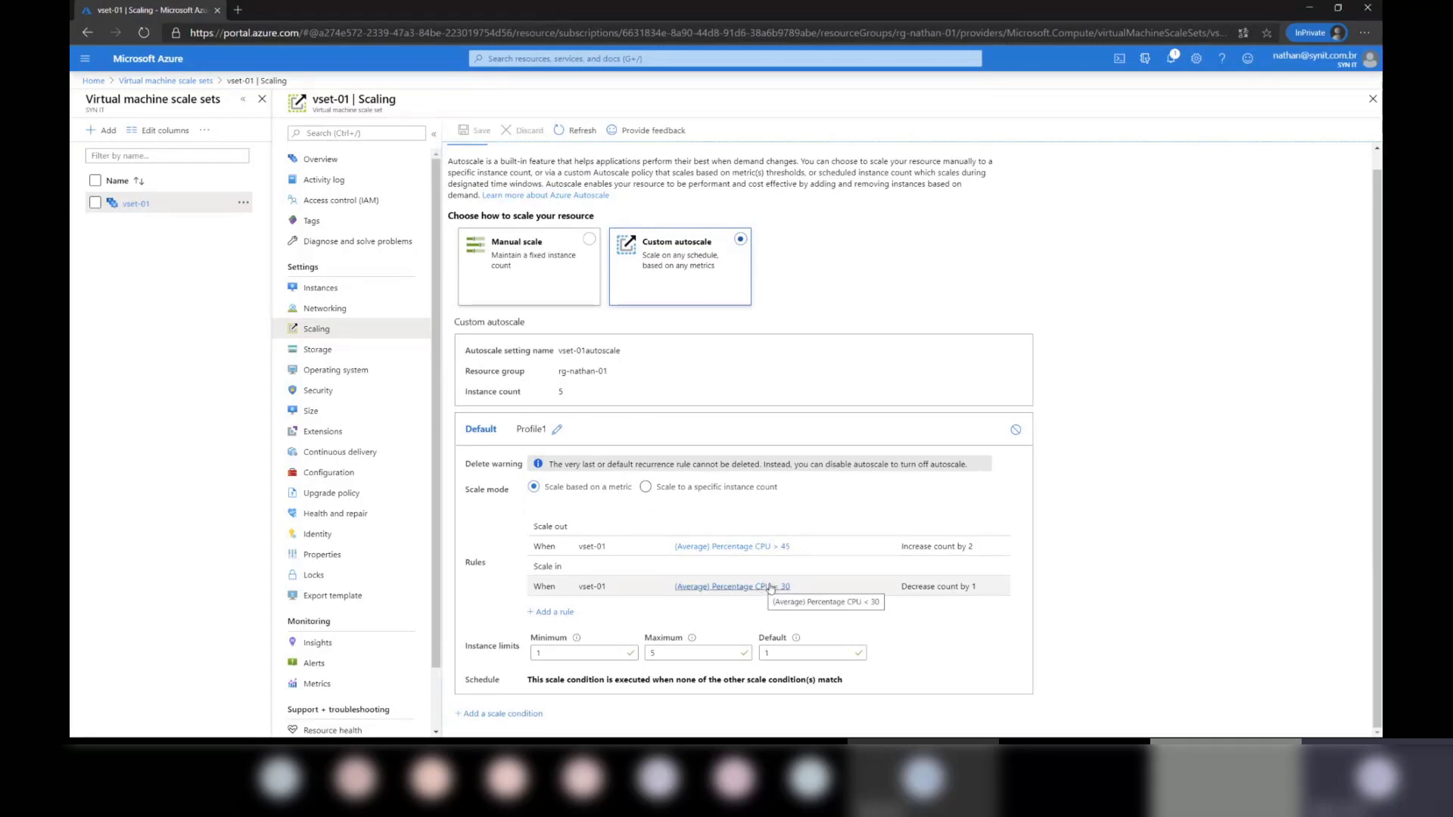
pyautogui.click(320, 287)
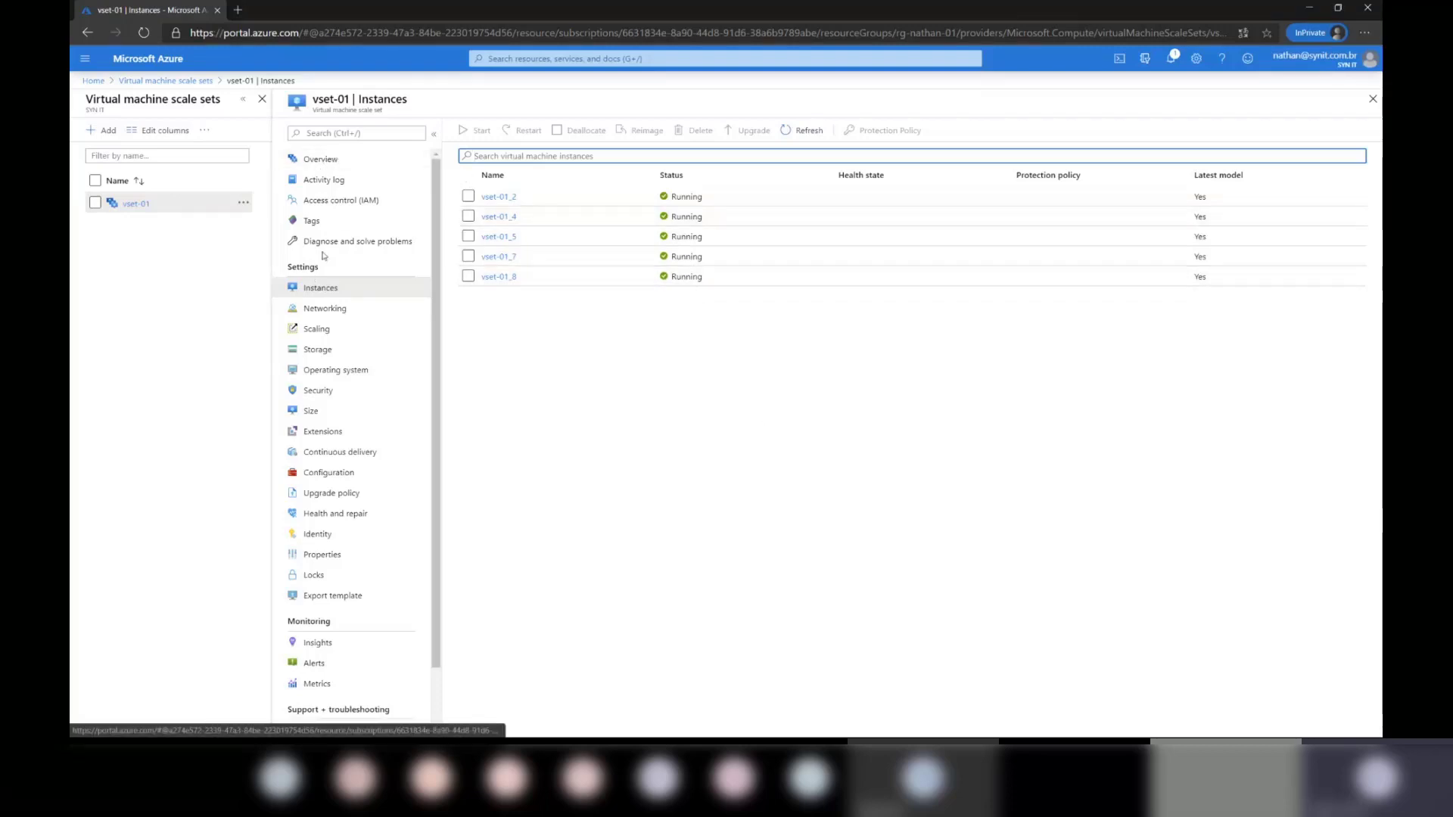
# Step: Open vset-01_2's Serial console, then go back to its overview showing about 95% CPU
pyautogui.click(324, 291)
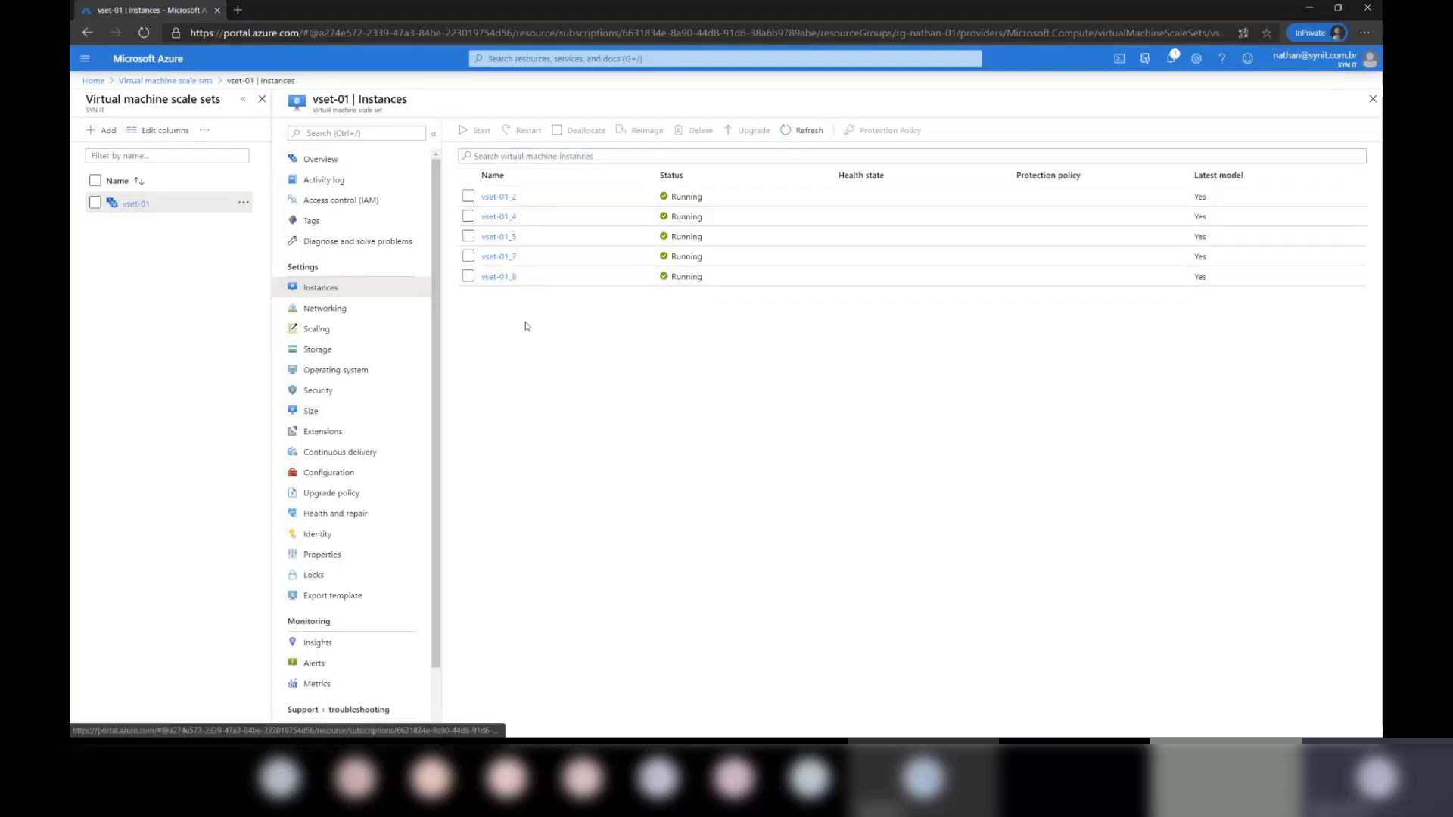
pyautogui.click(507, 197)
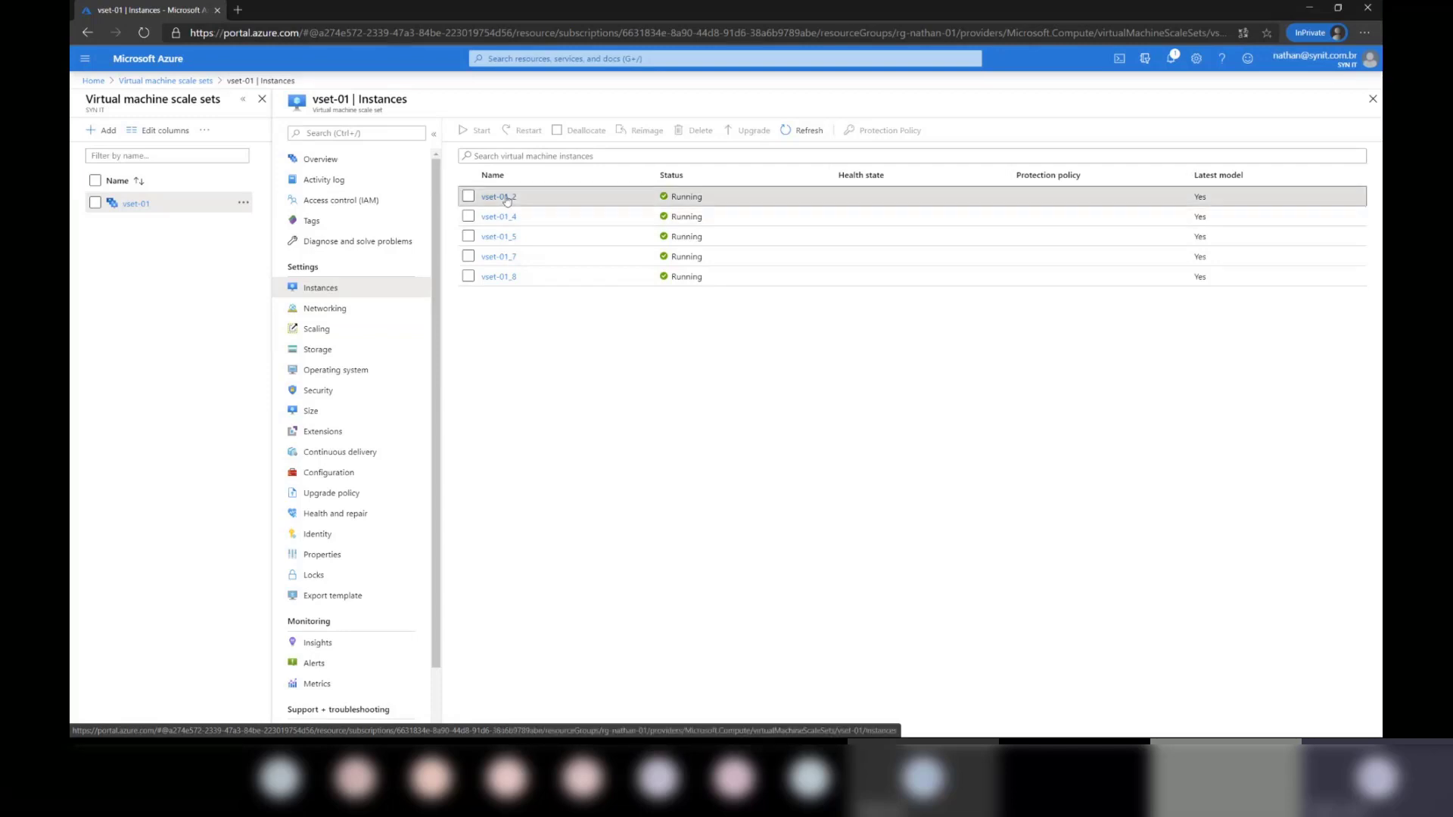
pyautogui.click(146, 342)
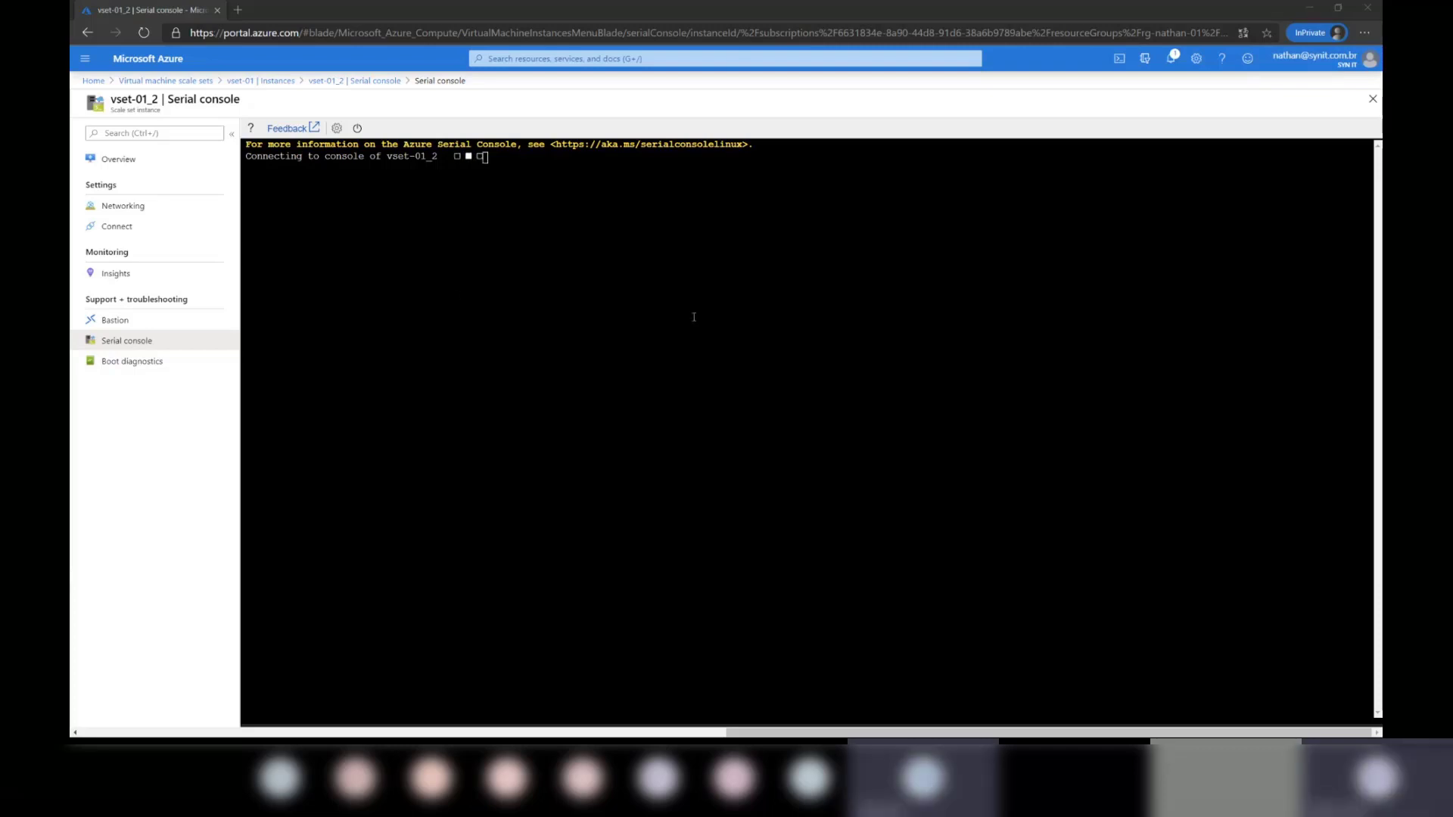
pyautogui.click(119, 159)
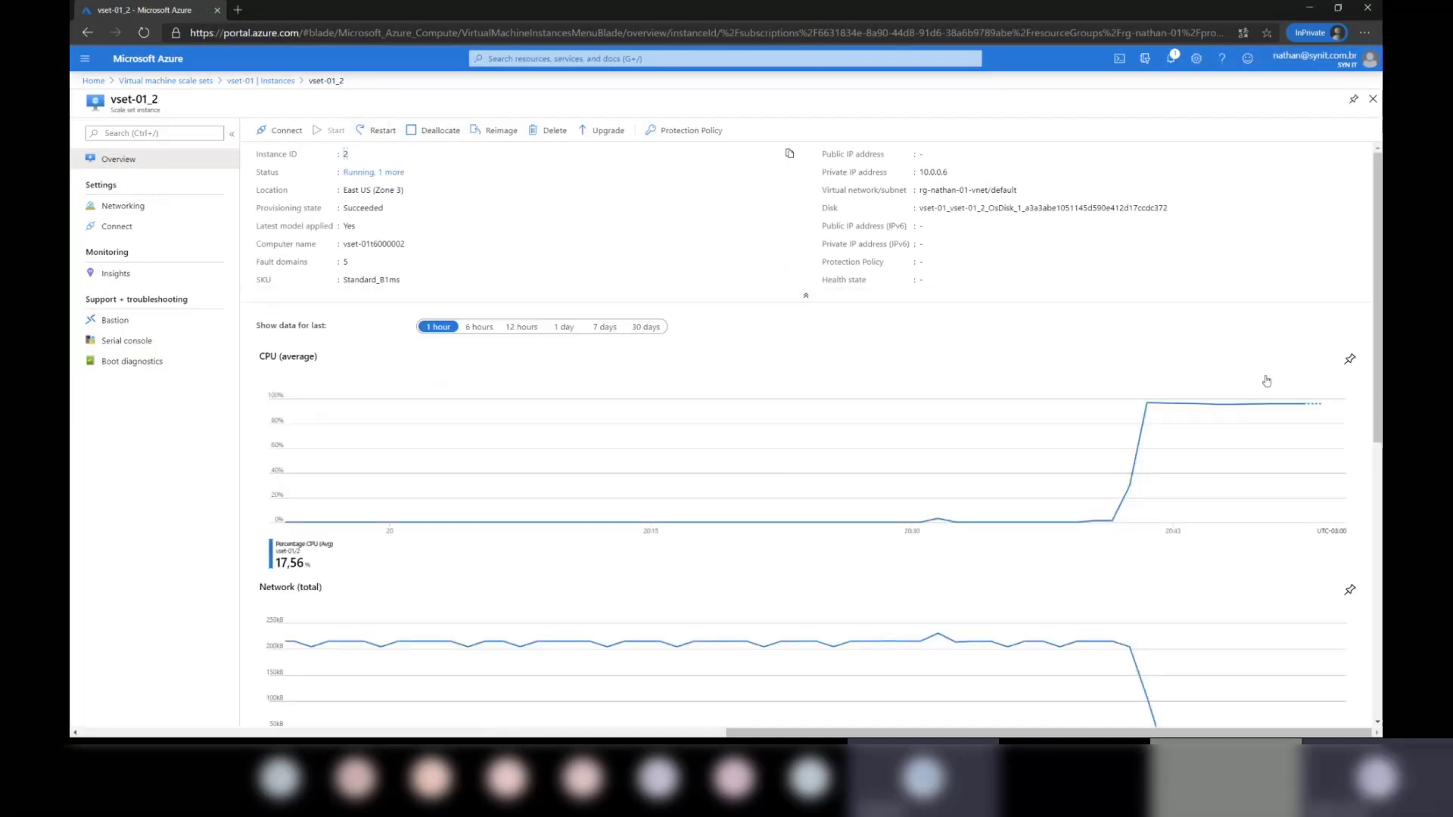
# Step: Restart vset-01_2 with Yes confirmation and go back to the vset-01 instance list
pyautogui.click(381, 131)
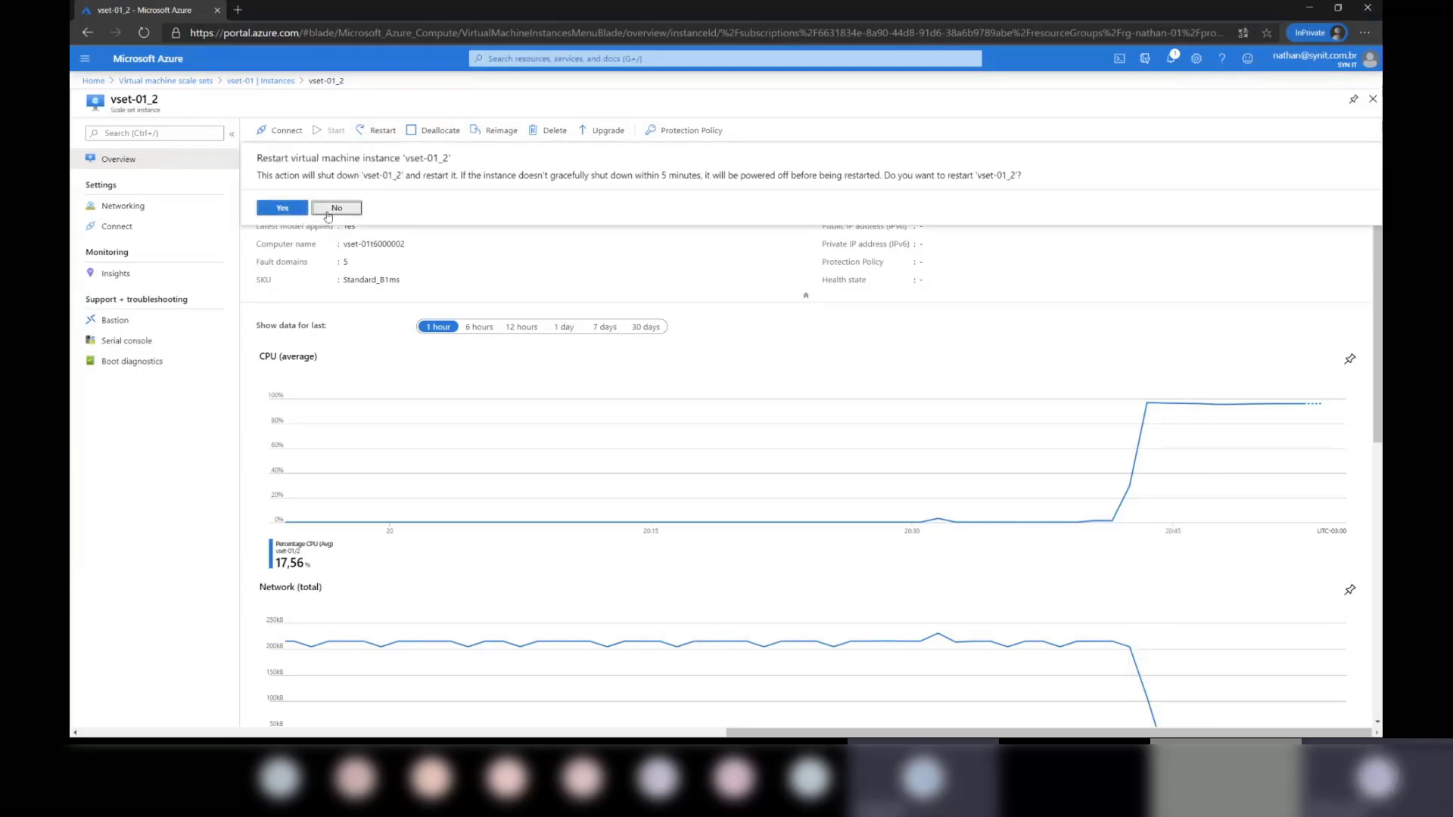
pyautogui.click(283, 207)
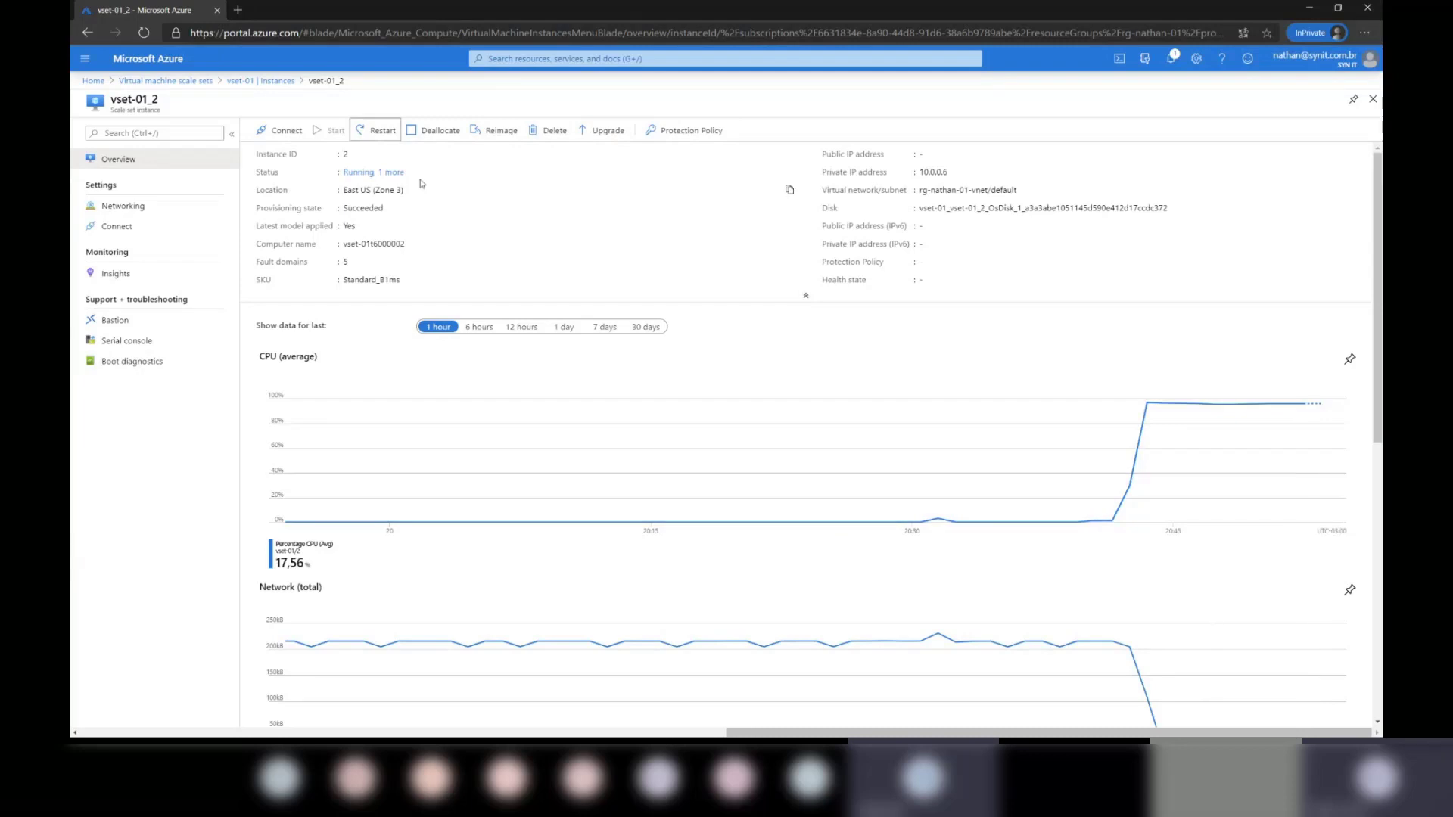
pyautogui.click(381, 131)
pyautogui.click(299, 213)
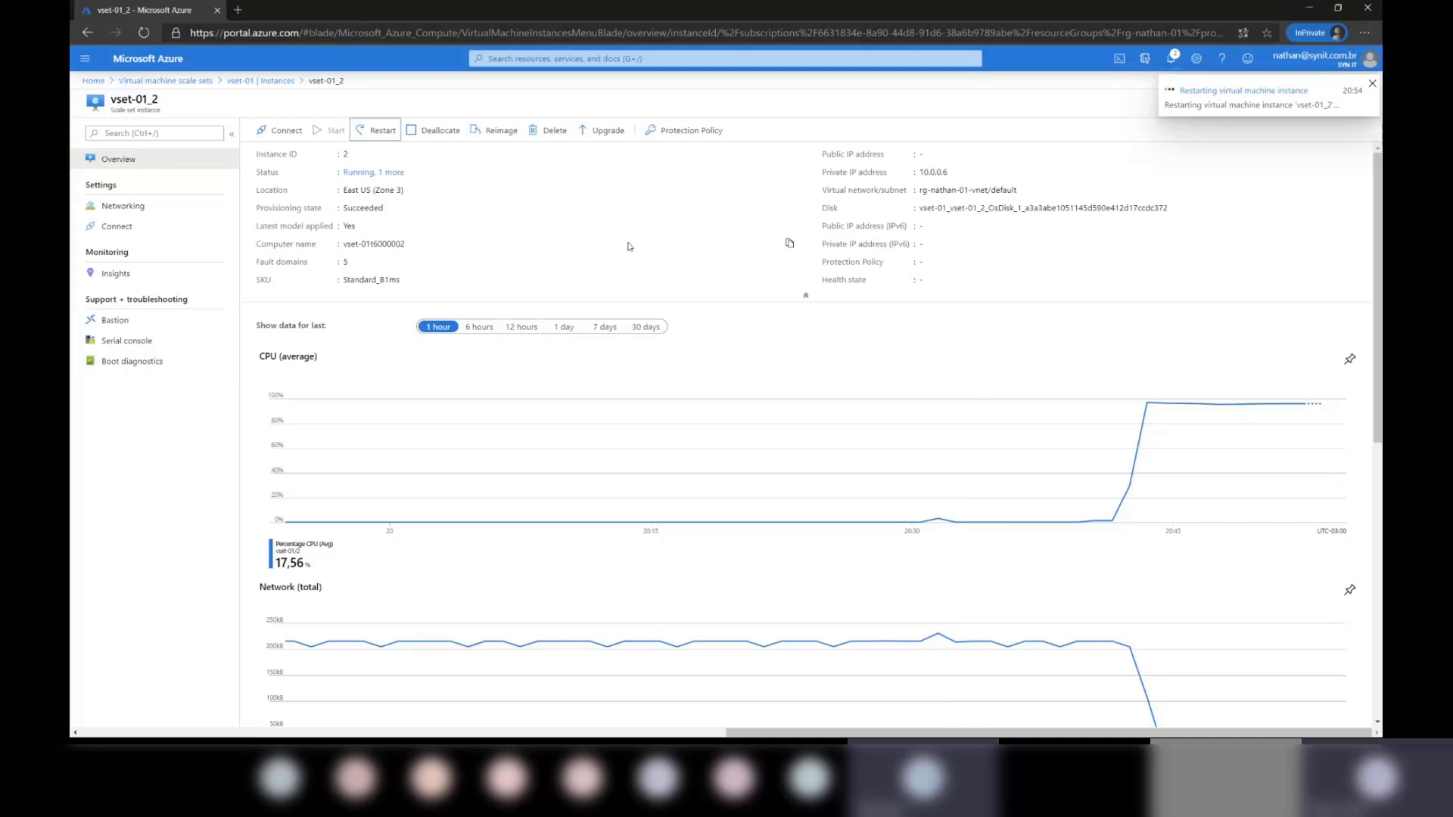
pyautogui.scroll(-5, 664, 298)
pyautogui.scroll(5, 664, 297)
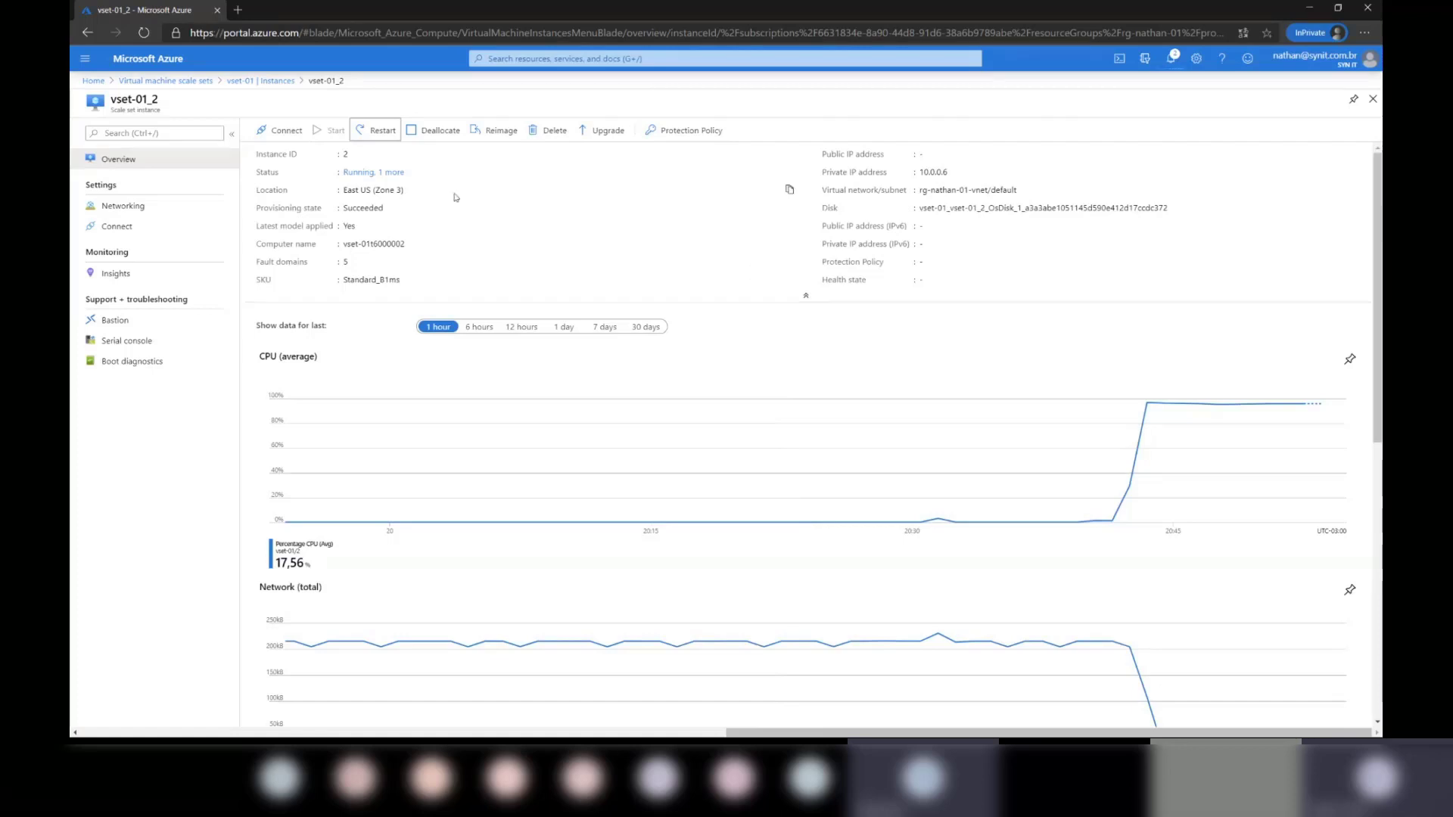
pyautogui.click(119, 159)
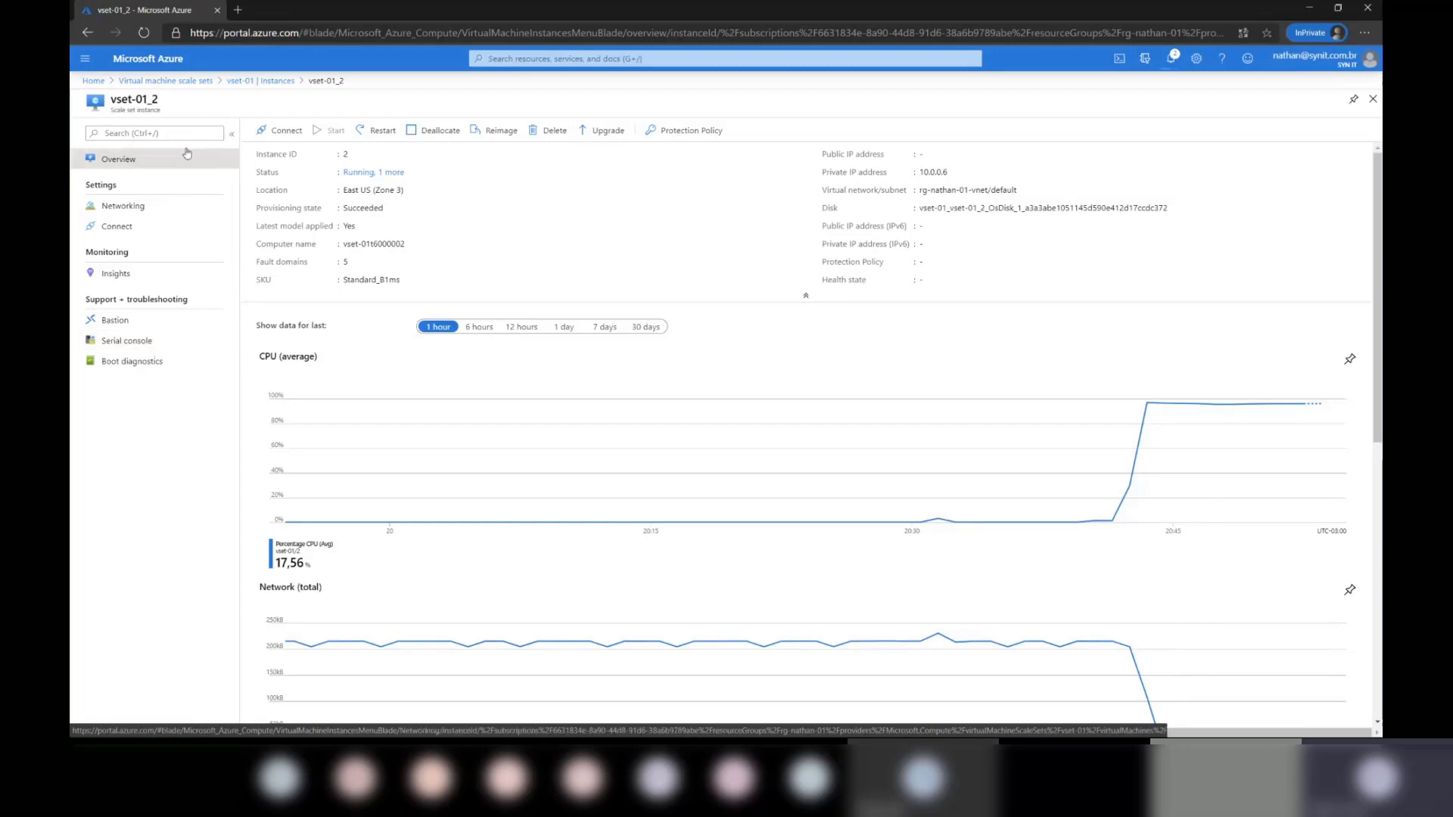
pyautogui.click(261, 81)
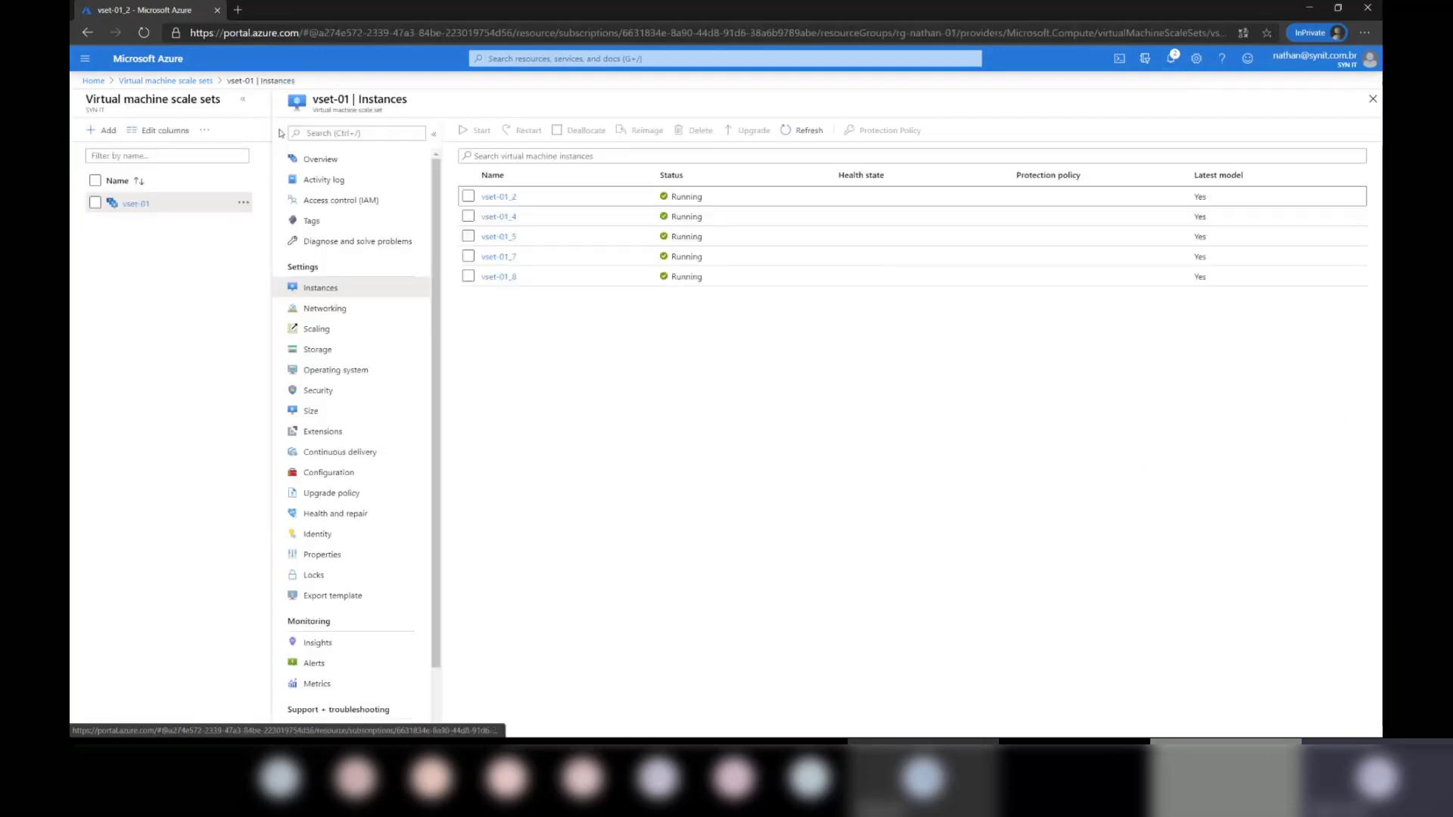
# Step: Refresh the instance statuses and review the autoscale rules under Scaling
pyautogui.click(805, 130)
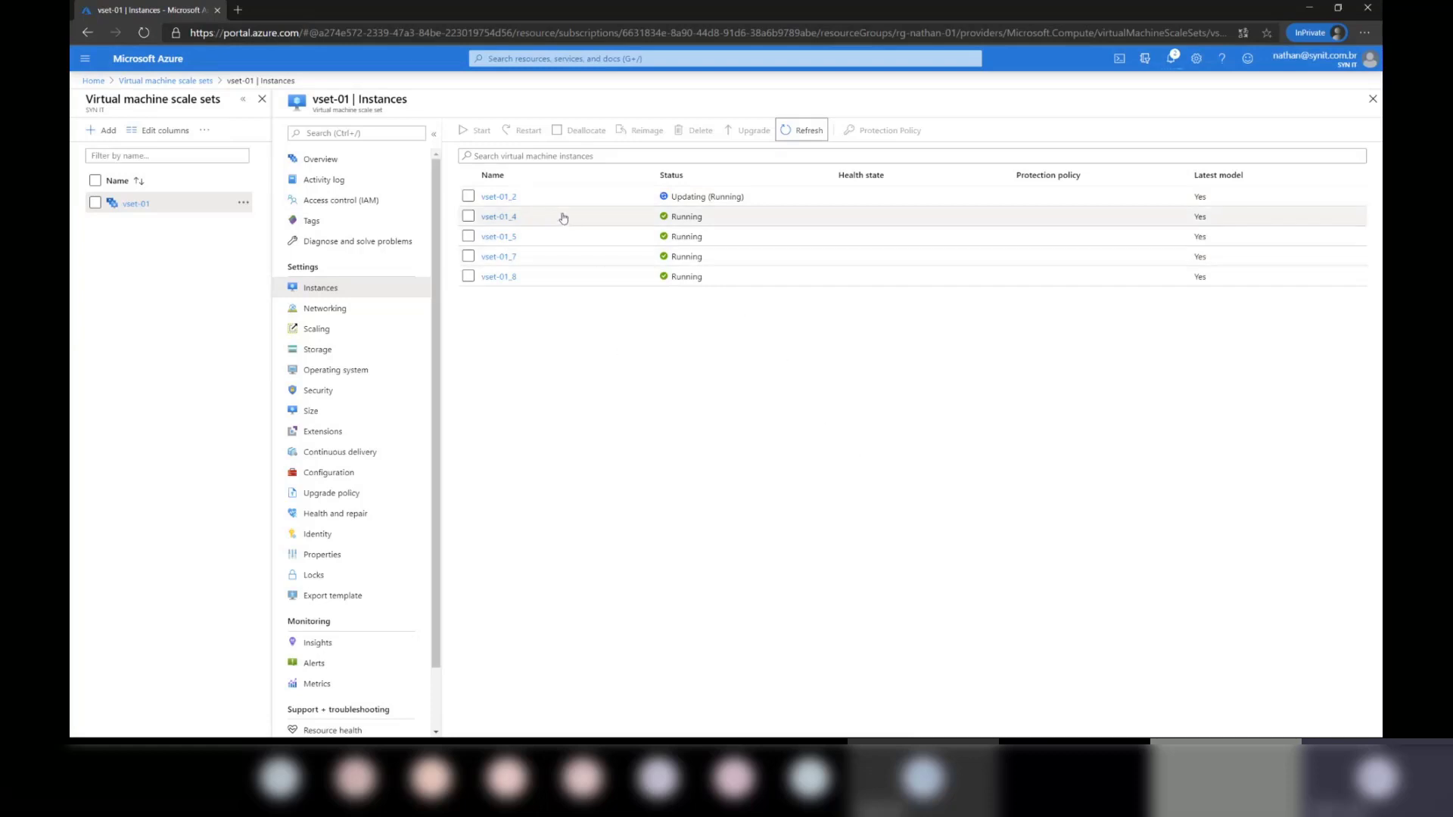
pyautogui.click(349, 333)
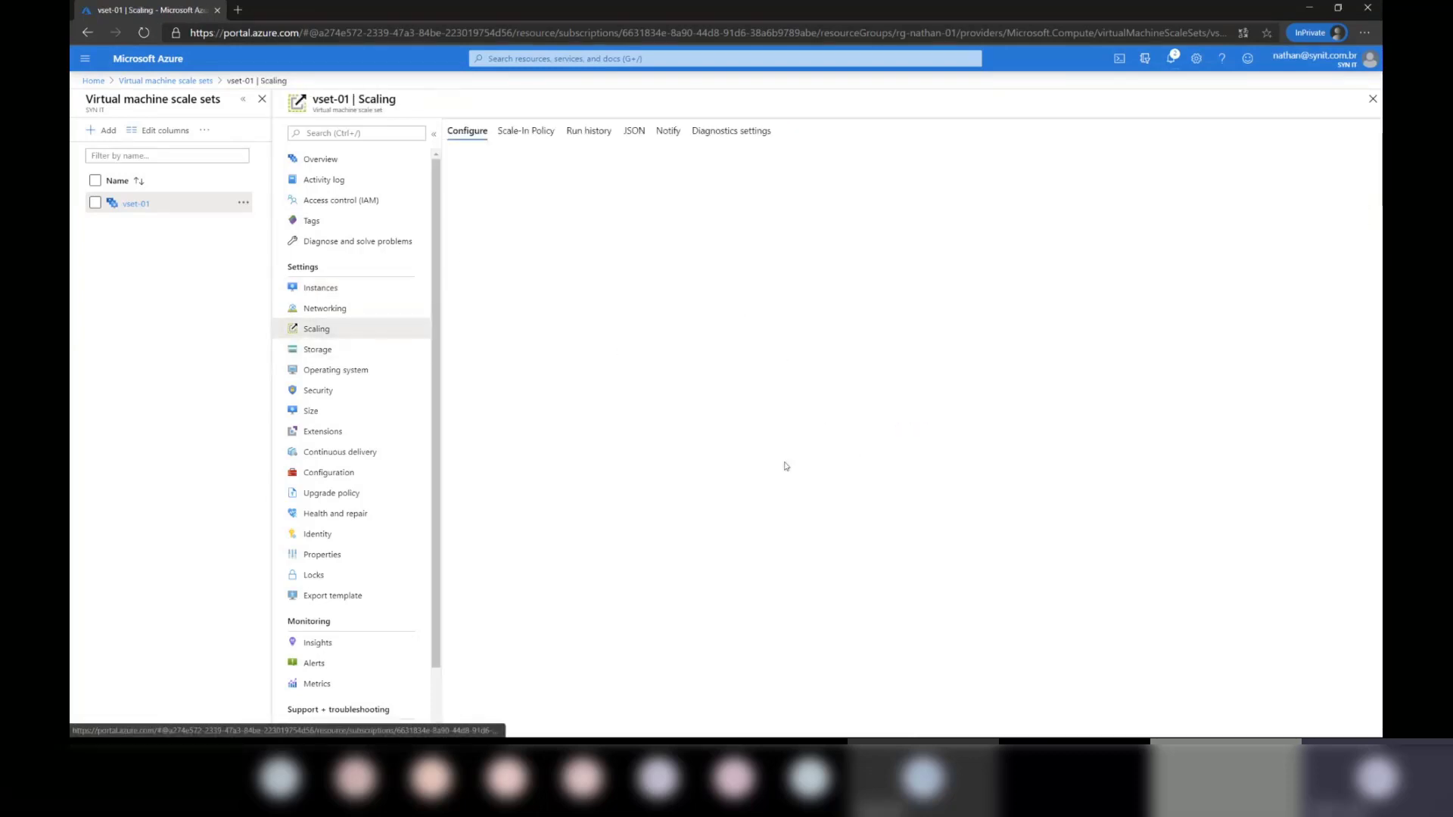
pyautogui.scroll(-1, 771, 517)
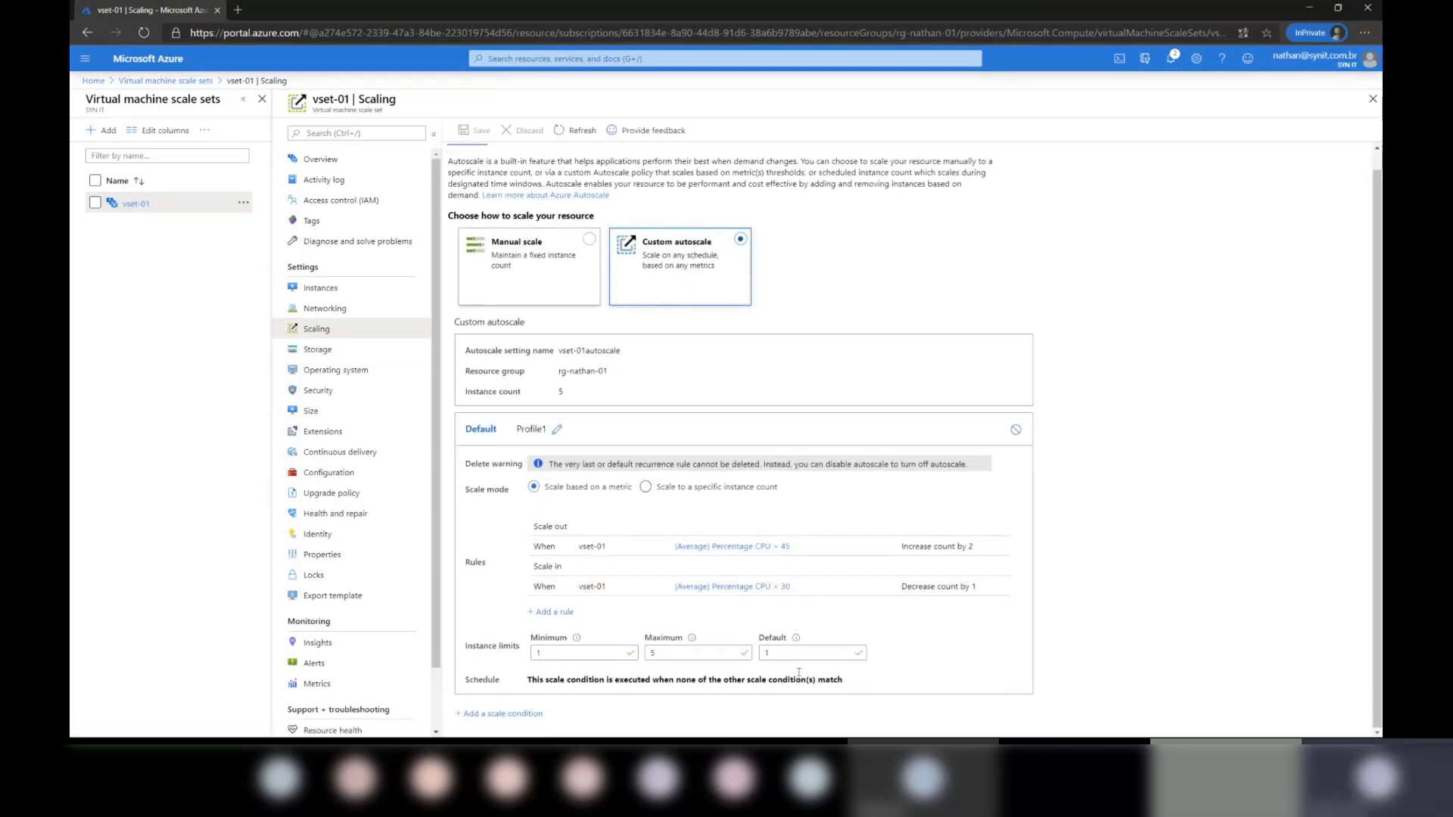
pyautogui.click(374, 295)
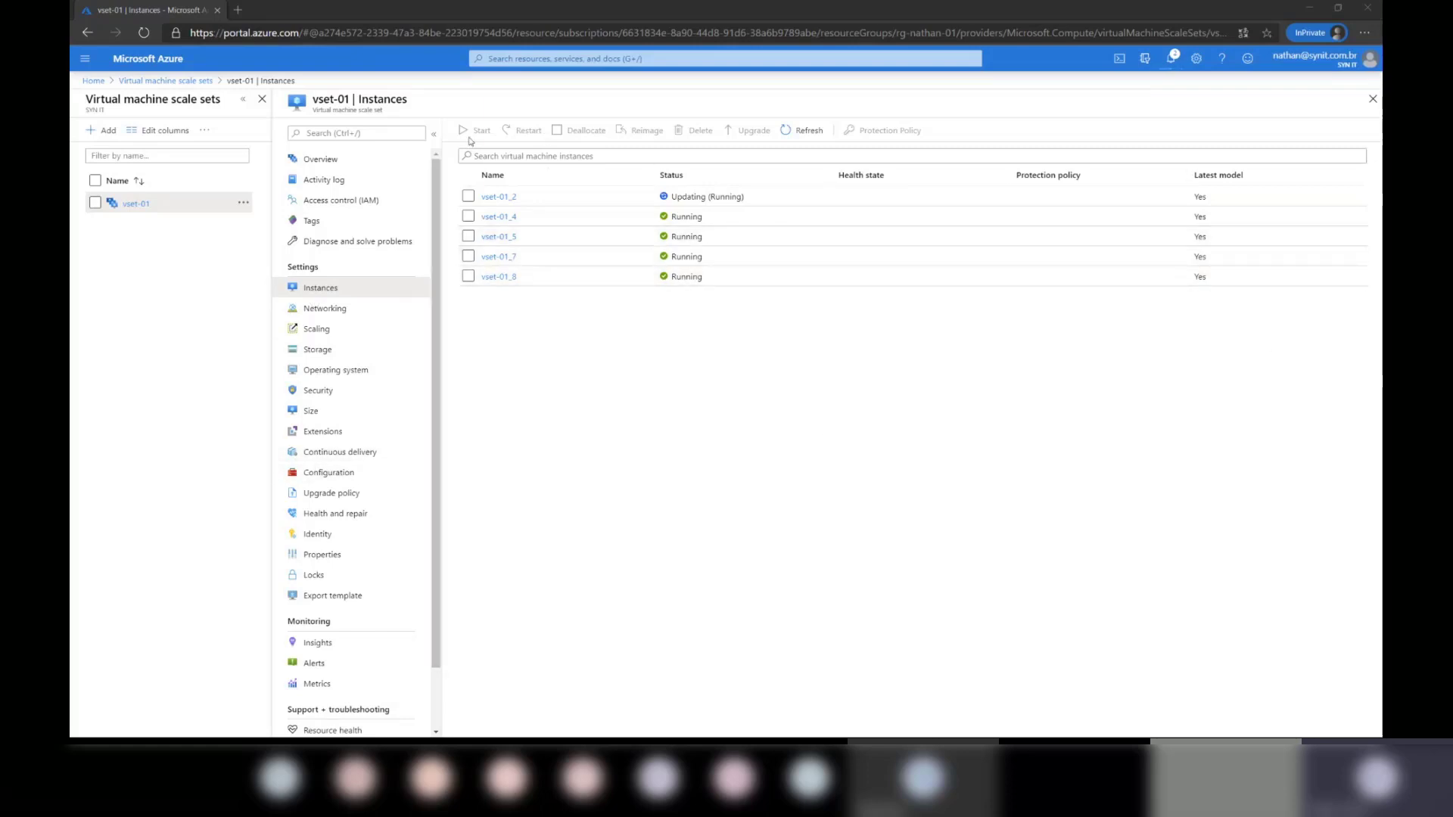
# Step: Scroll through the vset-01 overview charts, where average CPU now reads 15,98%
pyautogui.click(320, 159)
pyautogui.scroll(-1, 620, 454)
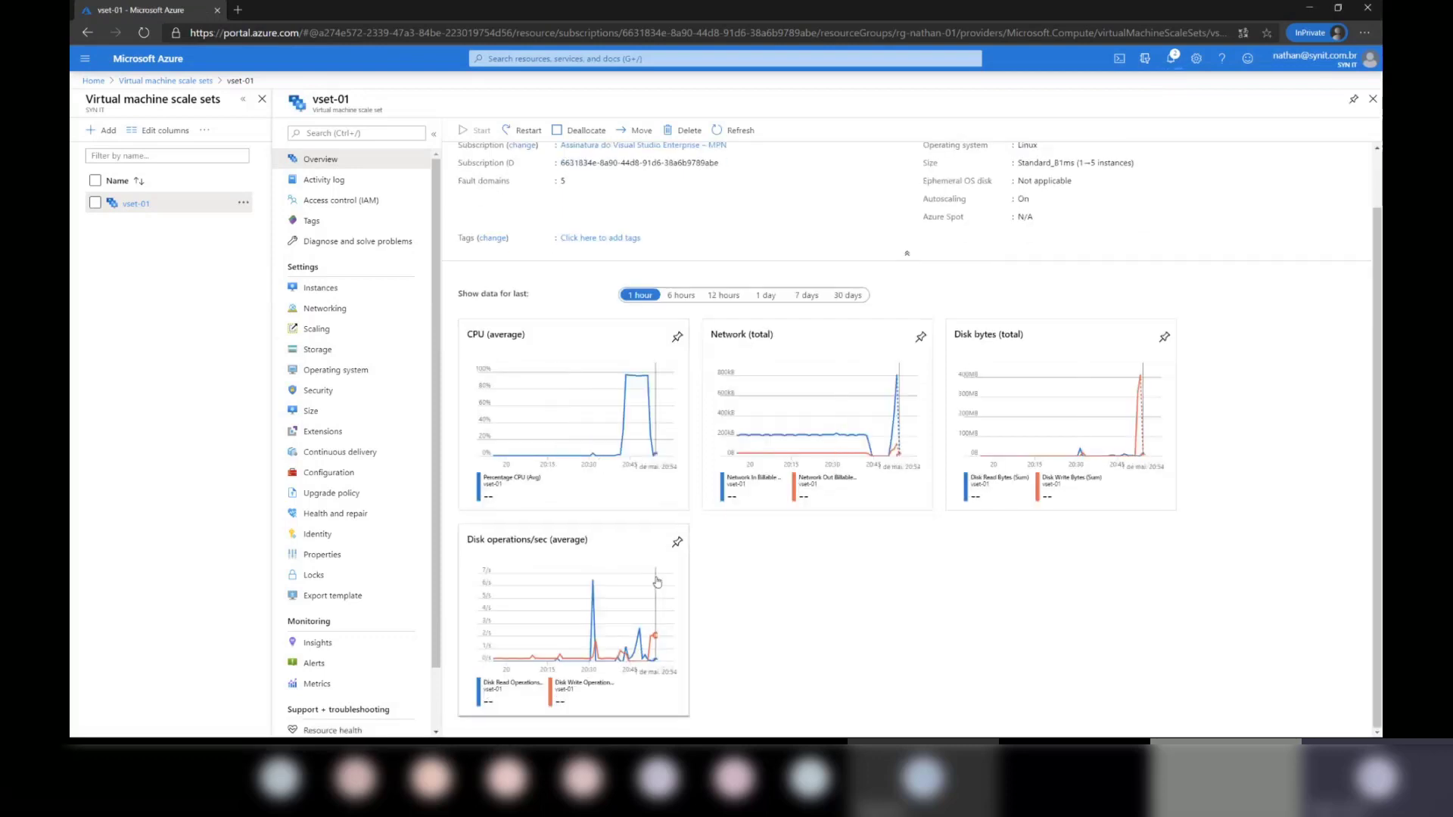
pyautogui.scroll(1, 598, 450)
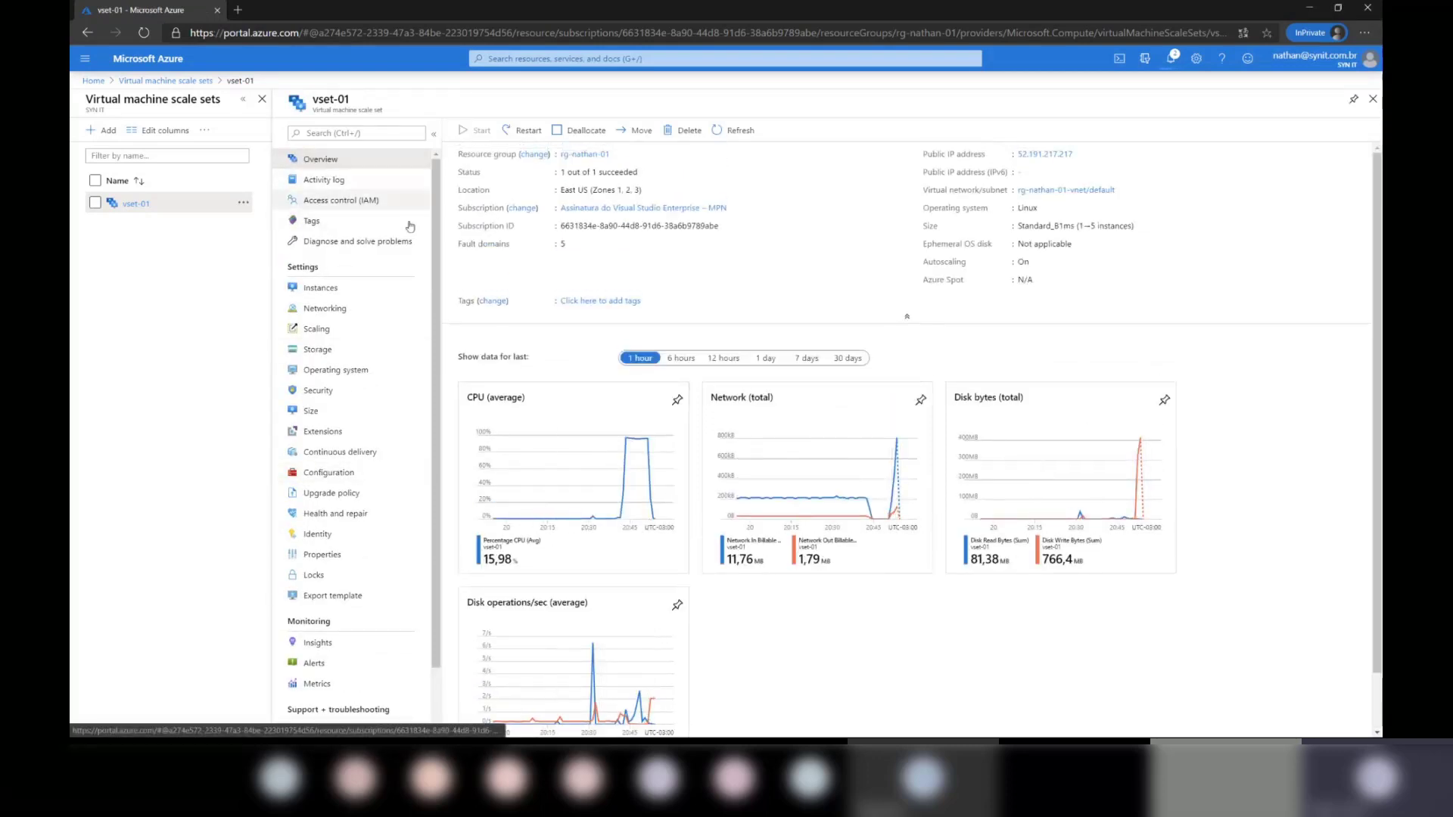
# Step: Try vset-01_2's Serial console, then return to the instance list showing it Updating
pyautogui.click(322, 289)
pyautogui.click(501, 197)
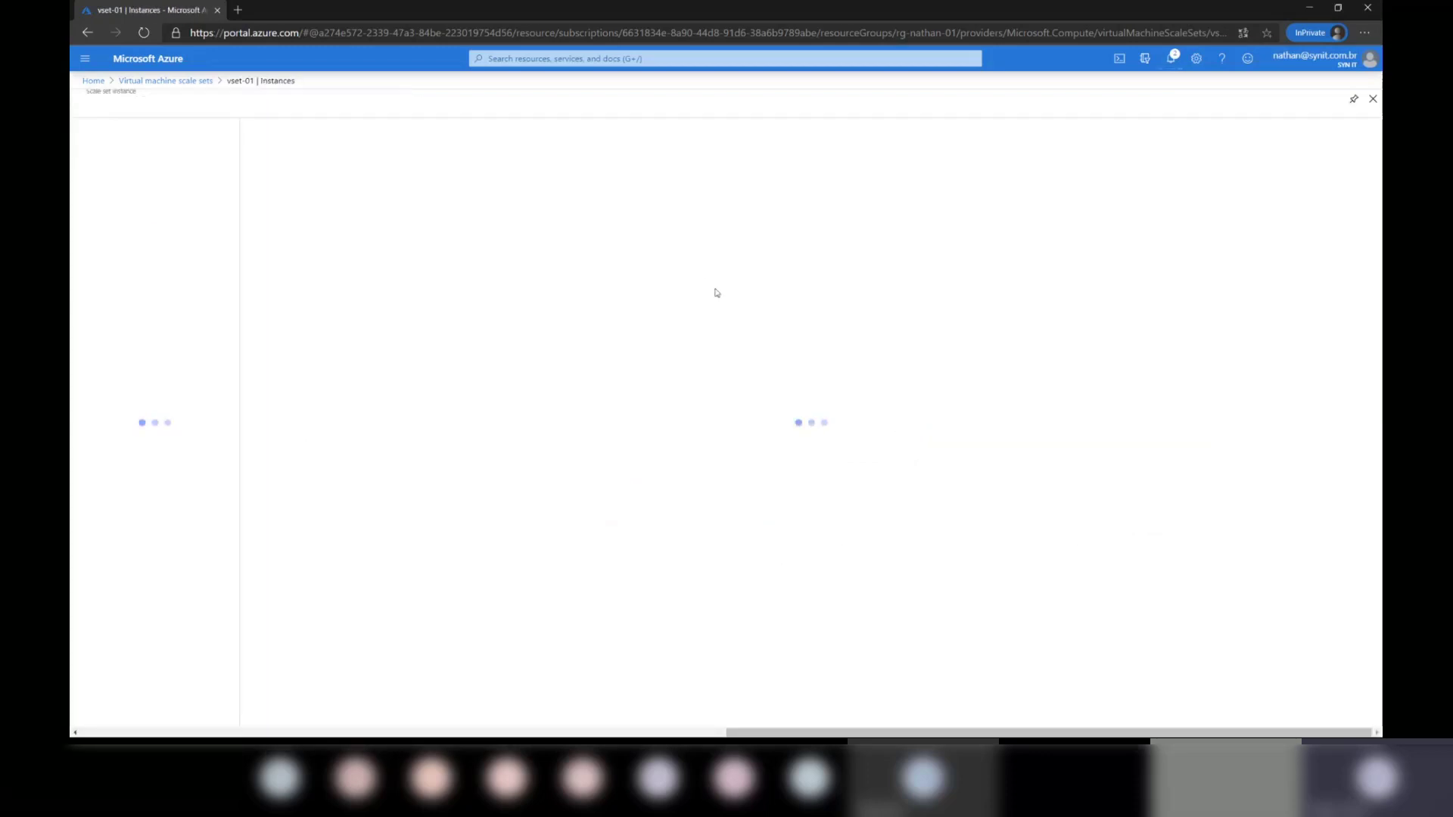
pyautogui.click(176, 347)
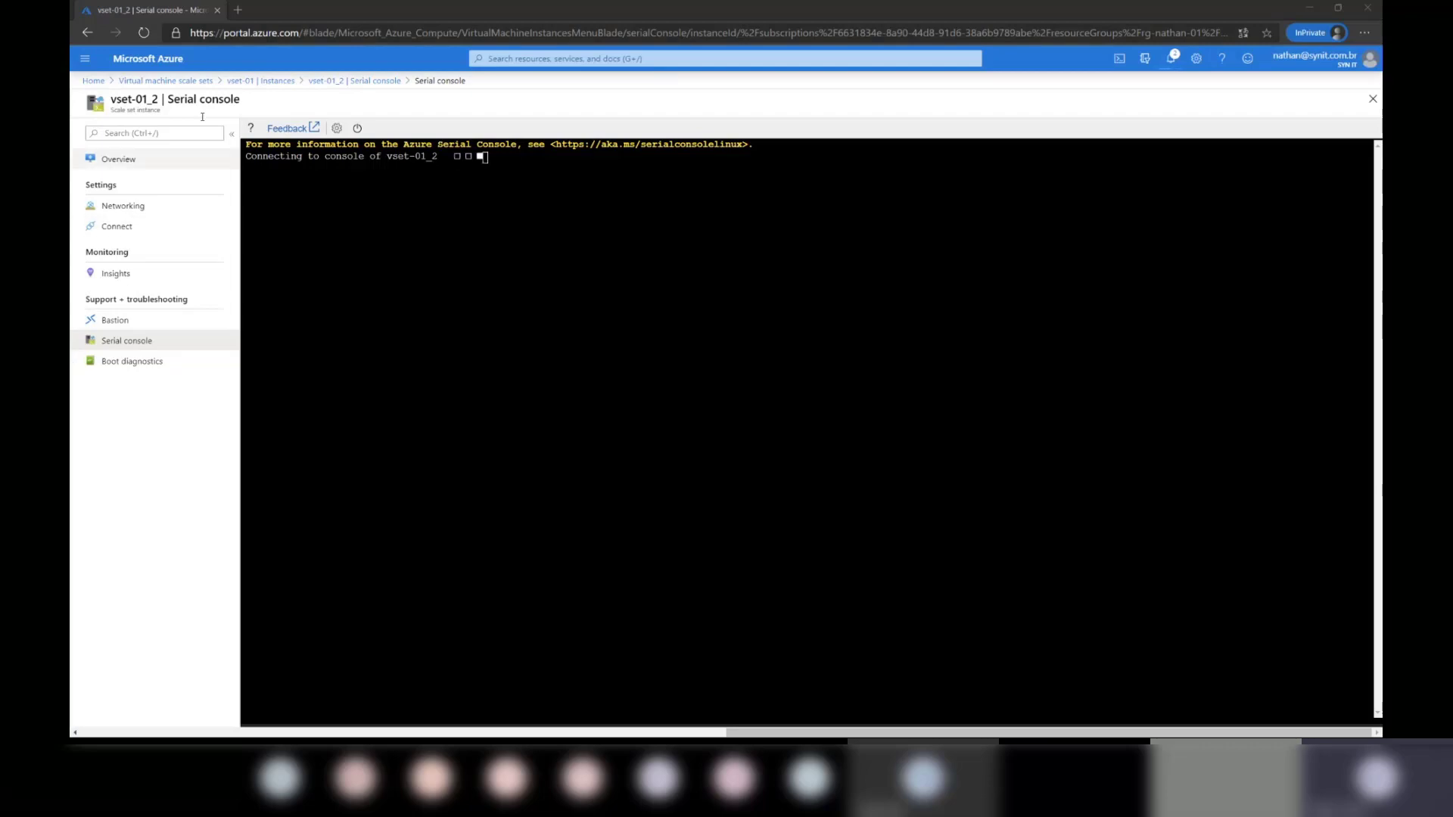
pyautogui.click(259, 81)
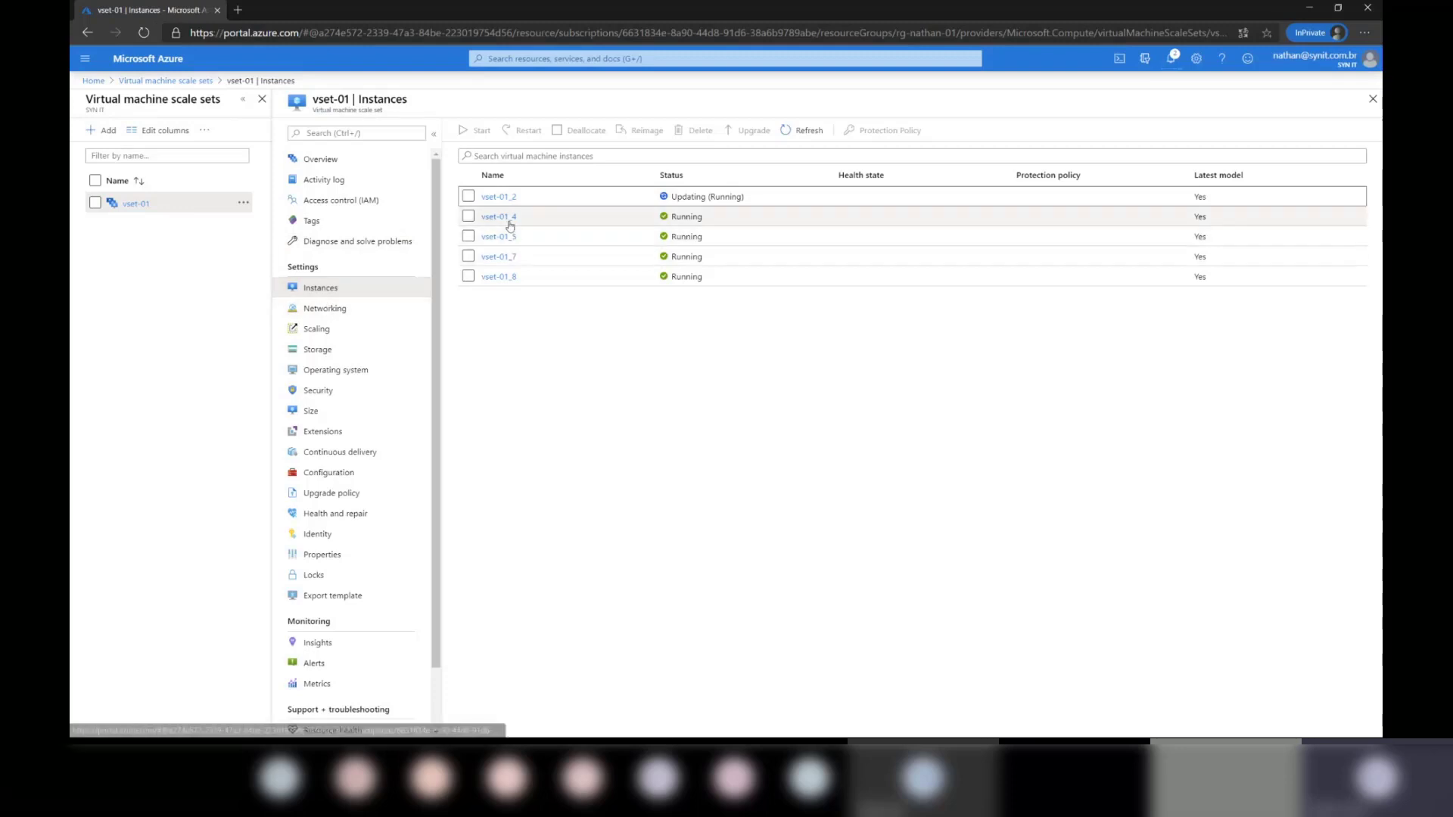
# Step: Open vset-01_5's Serial console and log in with the user's username and password
pyautogui.click(500, 236)
pyautogui.click(151, 341)
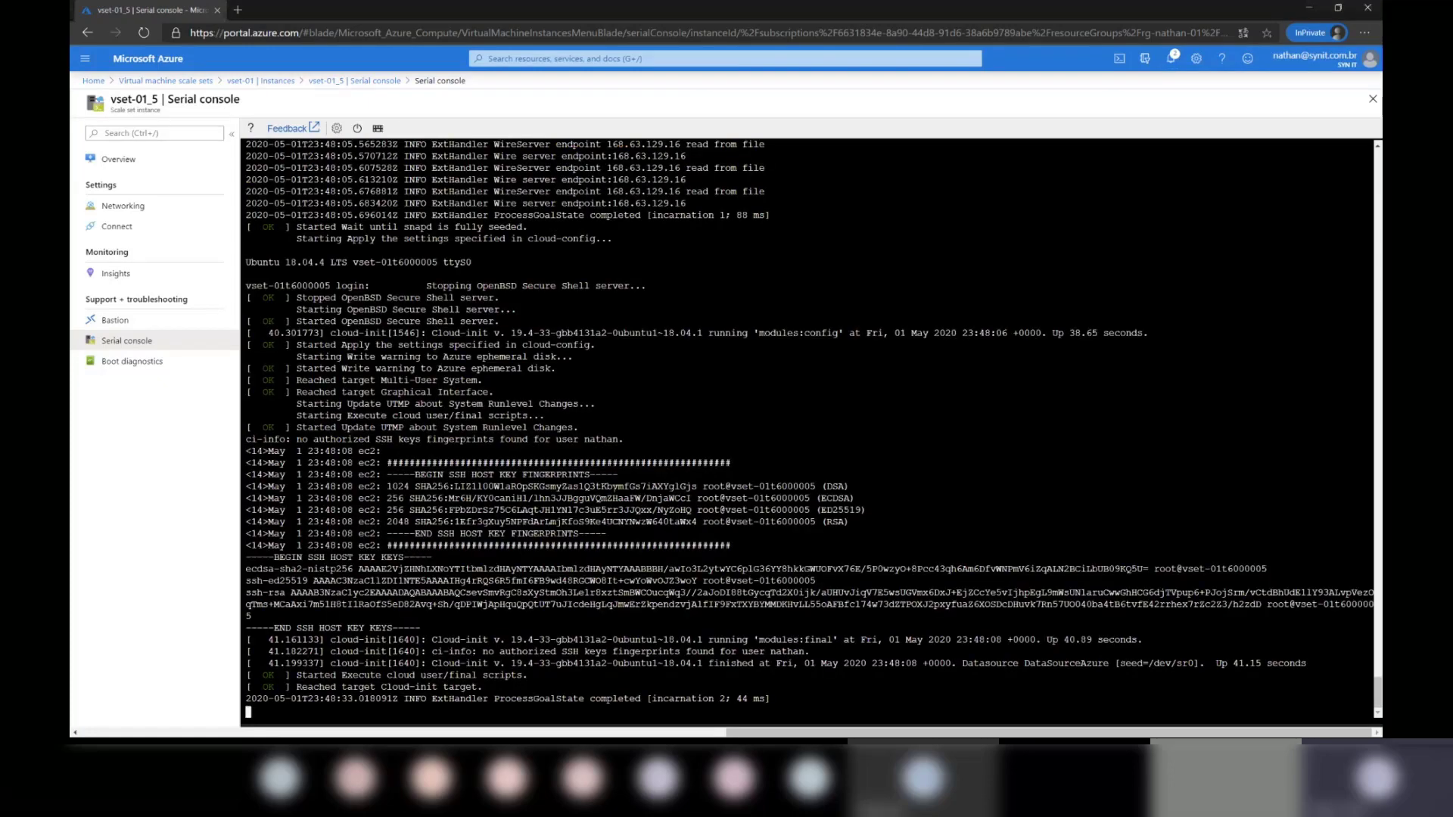
pyautogui.press('Return')
pyautogui.write('nathan')
pyautogui.press('Return')
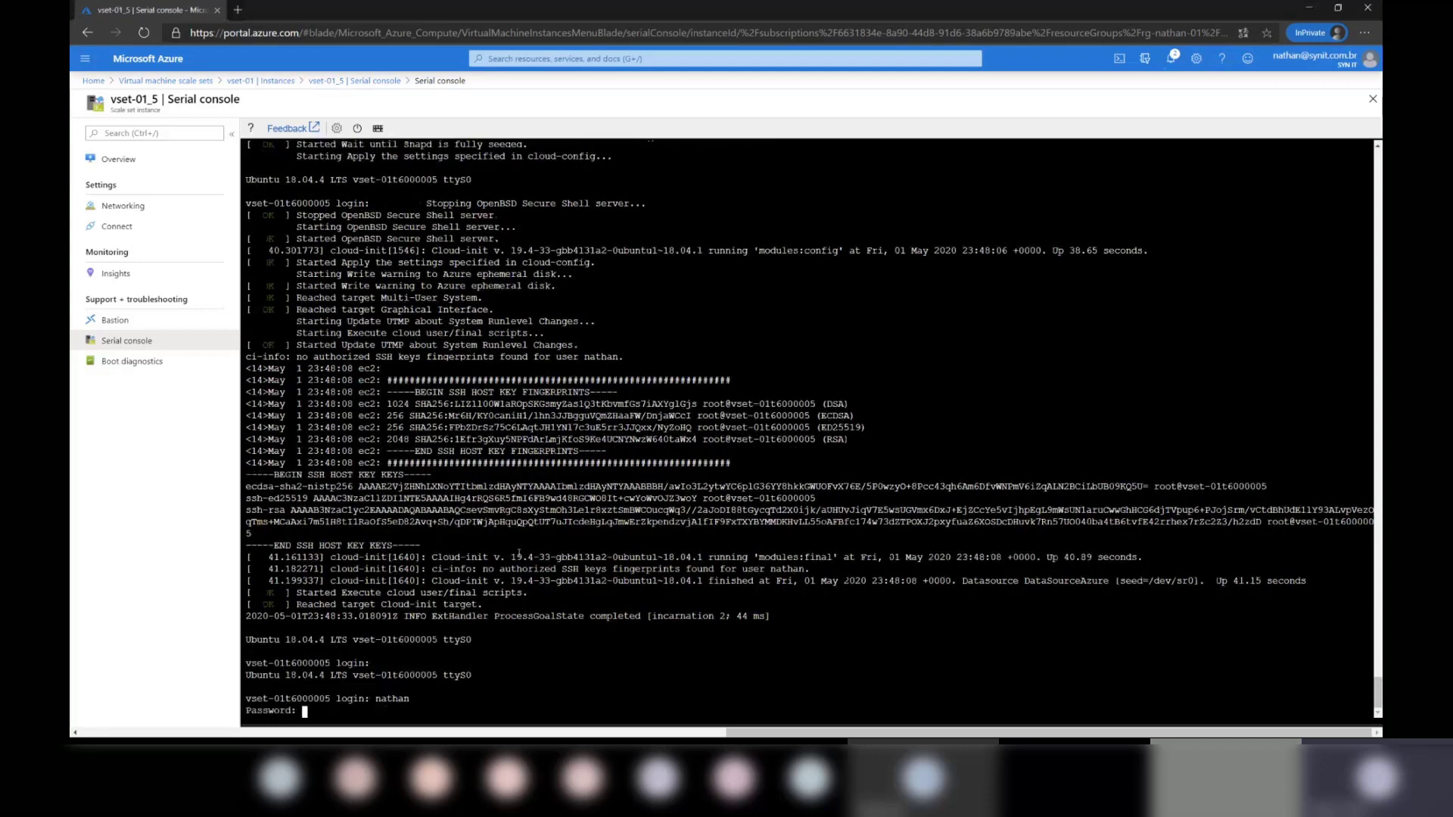
pyautogui.press('Return')
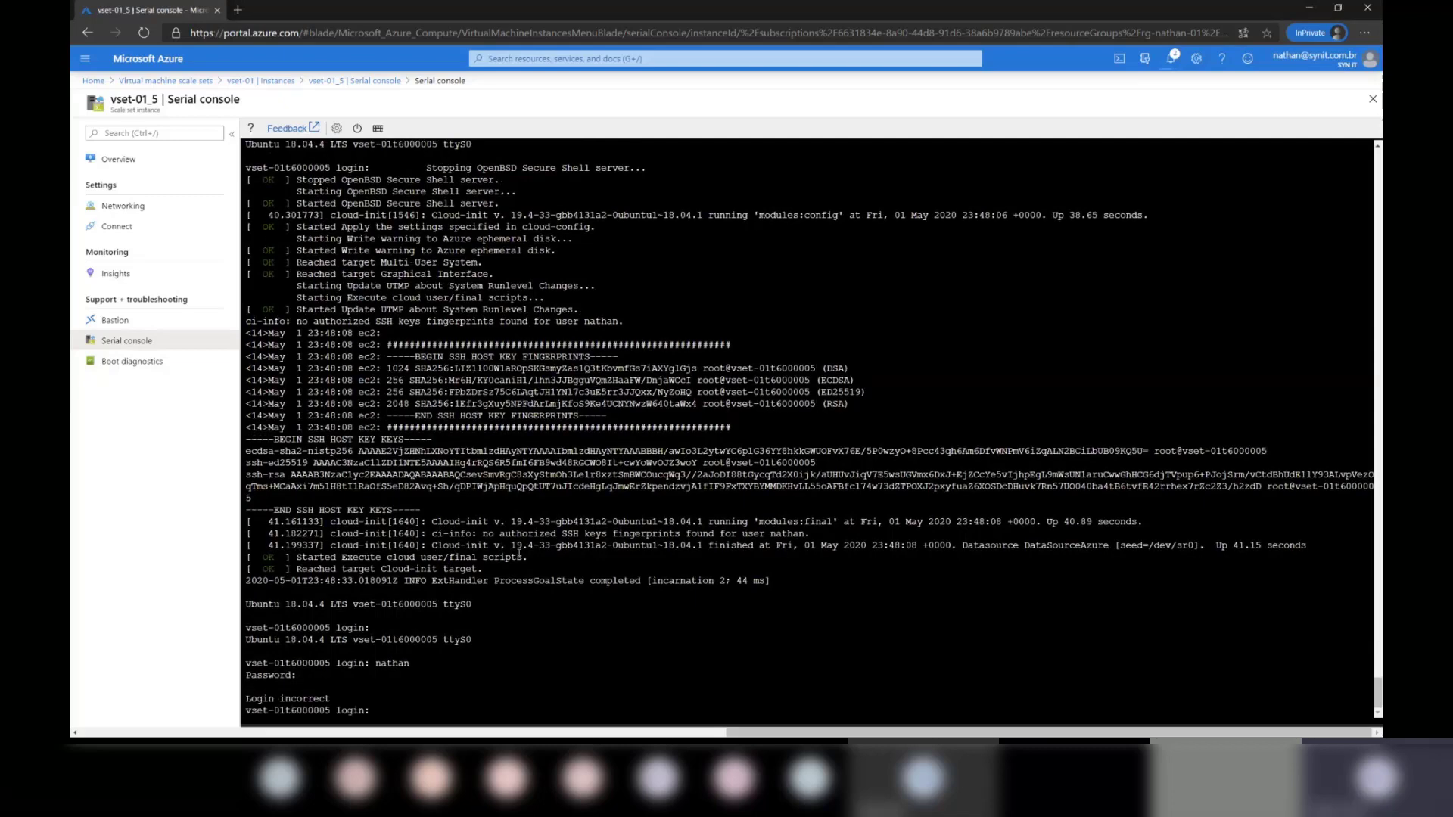
pyautogui.press('Return')
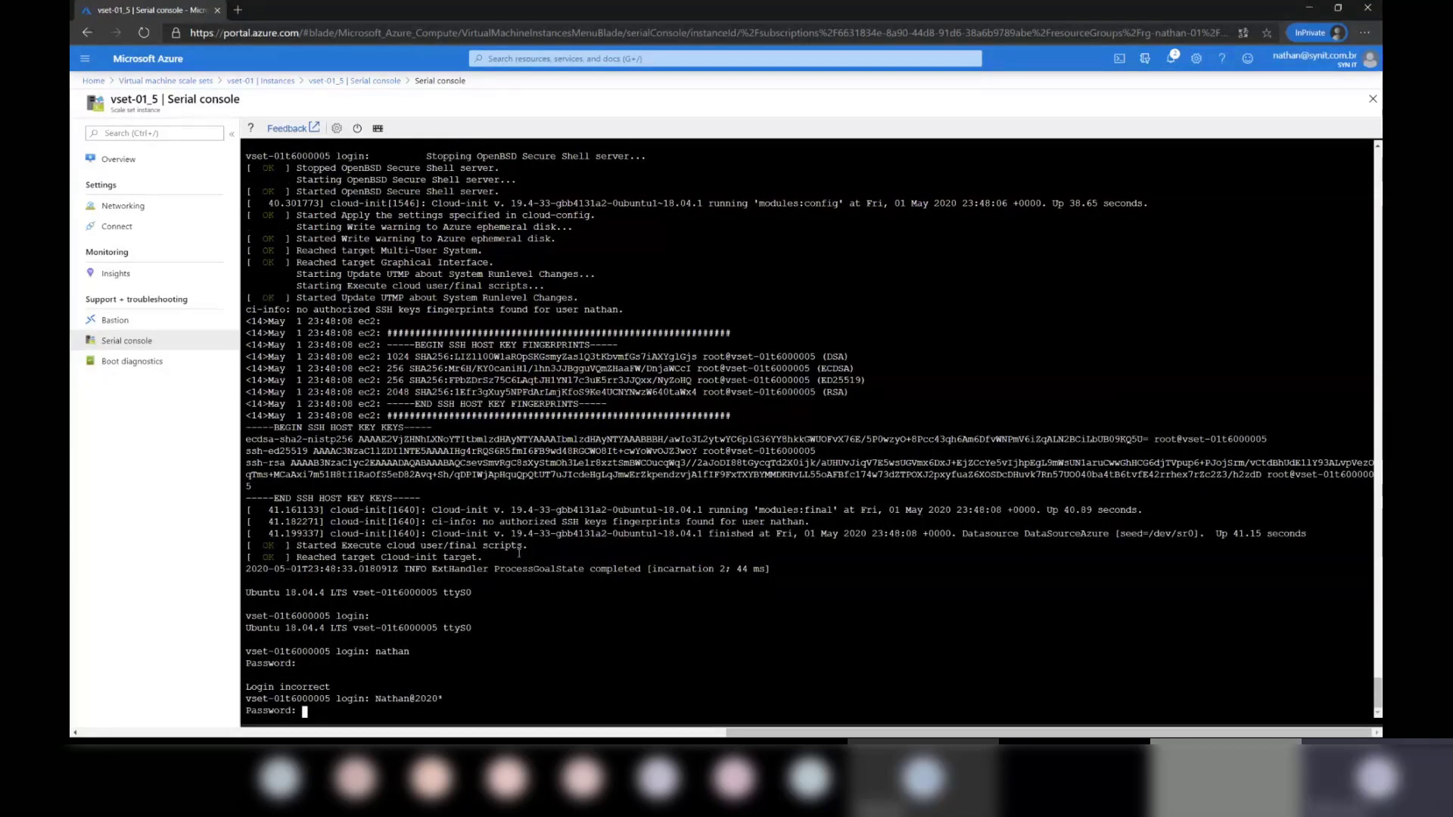
pyautogui.hotkey('ctrl', 'c')
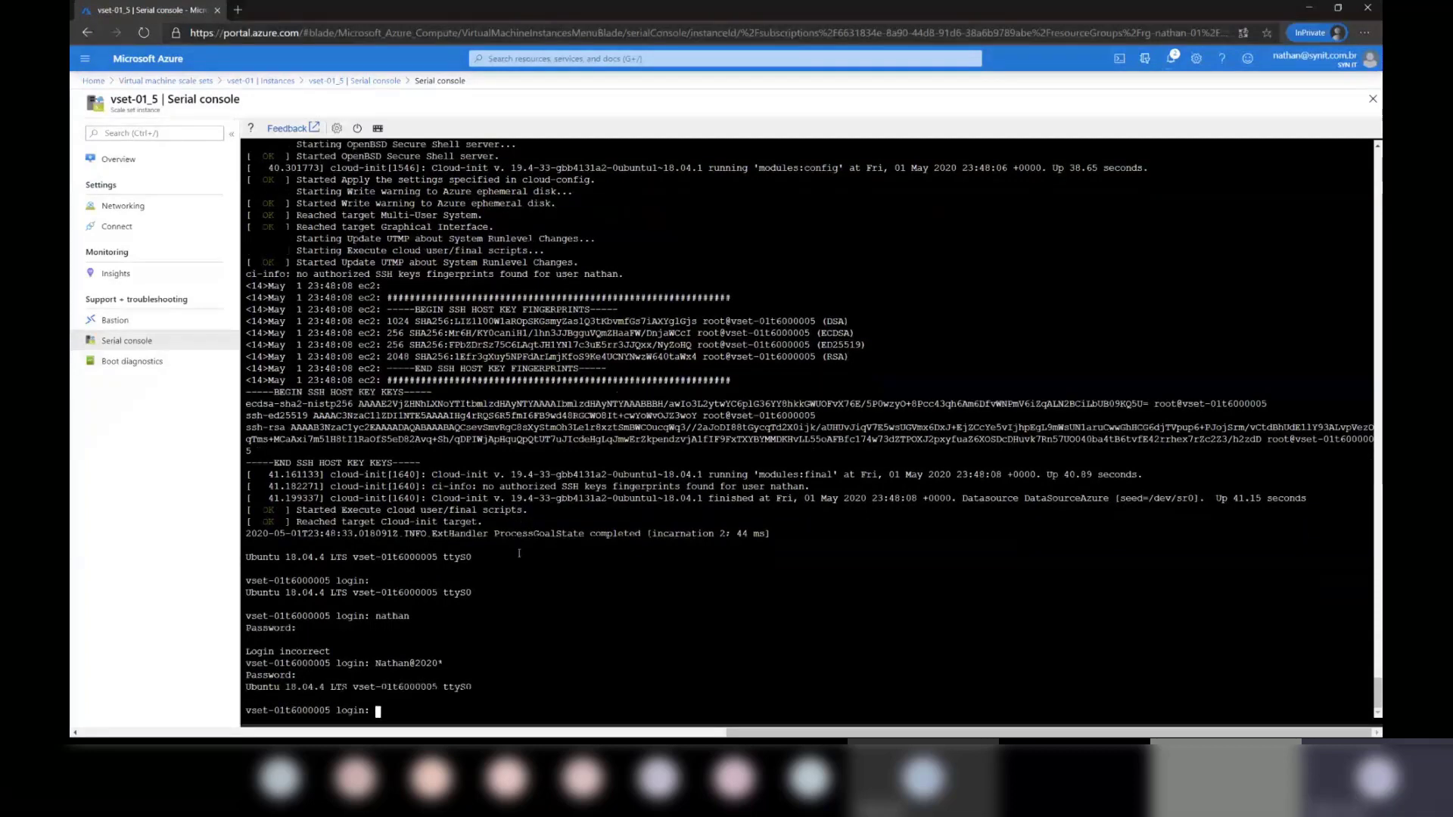
pyautogui.write('nathan')
pyautogui.press('Return')
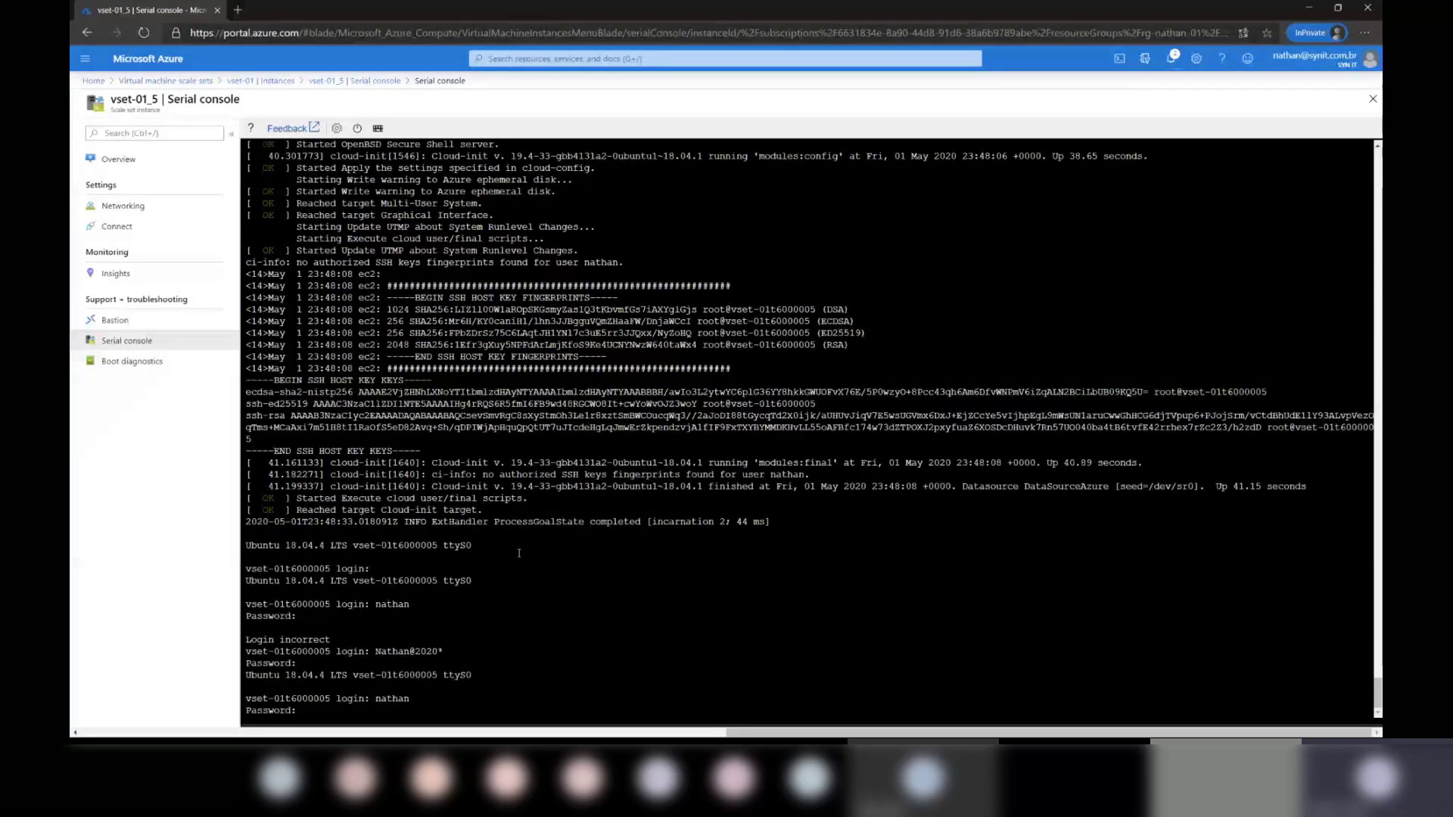
pyautogui.press('Return')
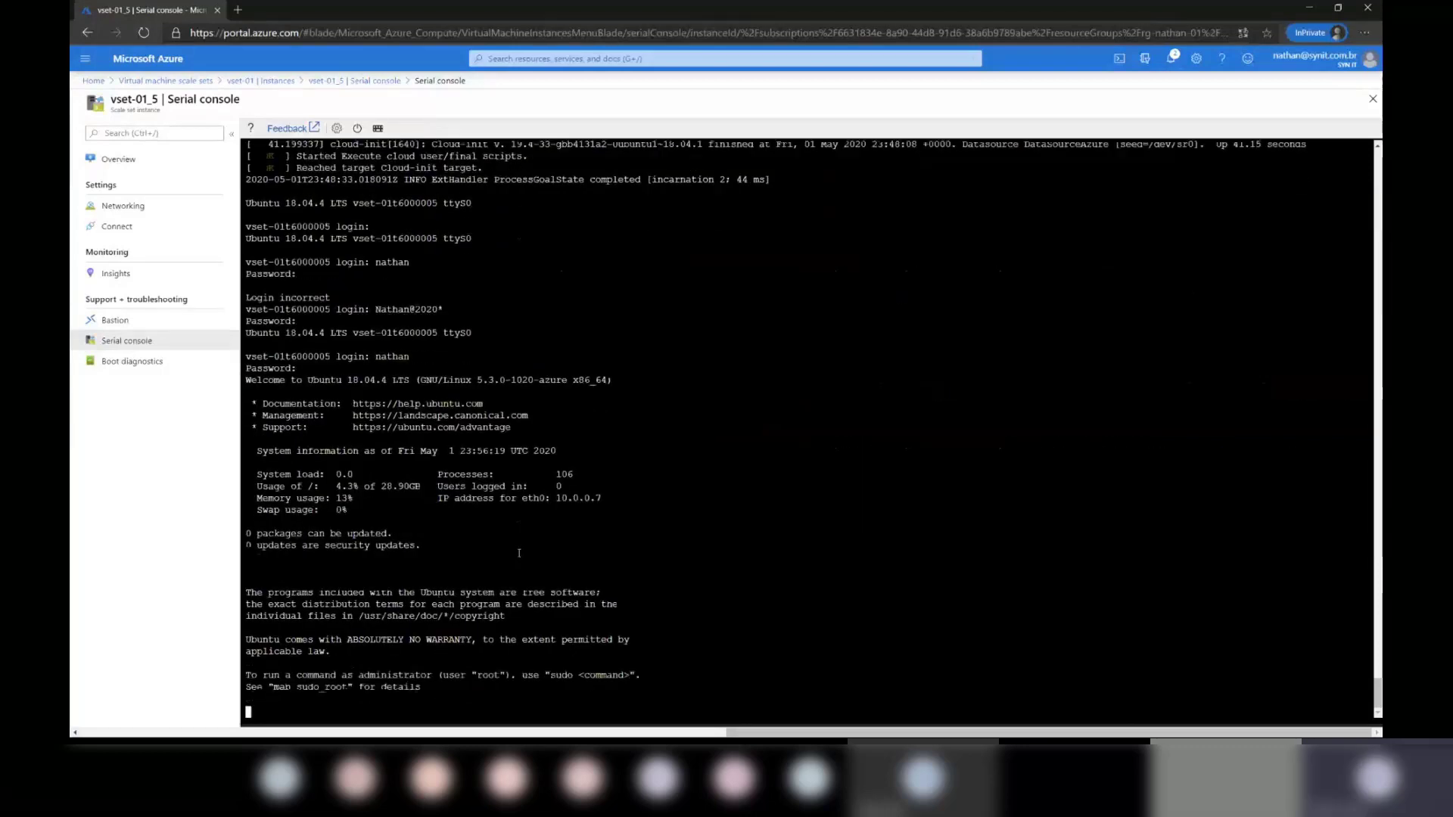
# Step: Clear the screen, check running processes in htop, quit it, and run clear again
pyautogui.write('cls')
pyautogui.press('Return')
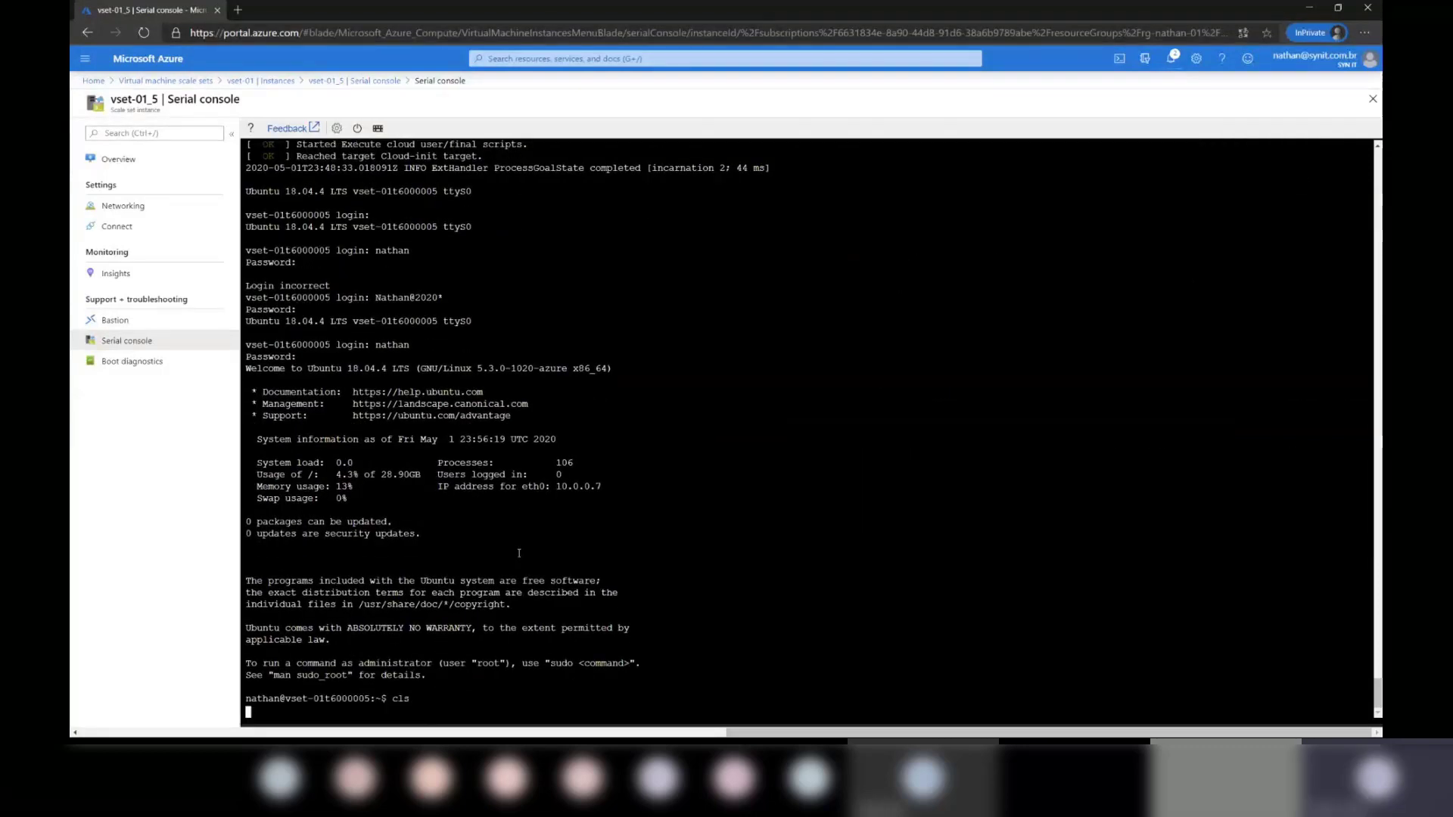
pyautogui.write('clear')
pyautogui.press('Return')
pyautogui.write('htop')
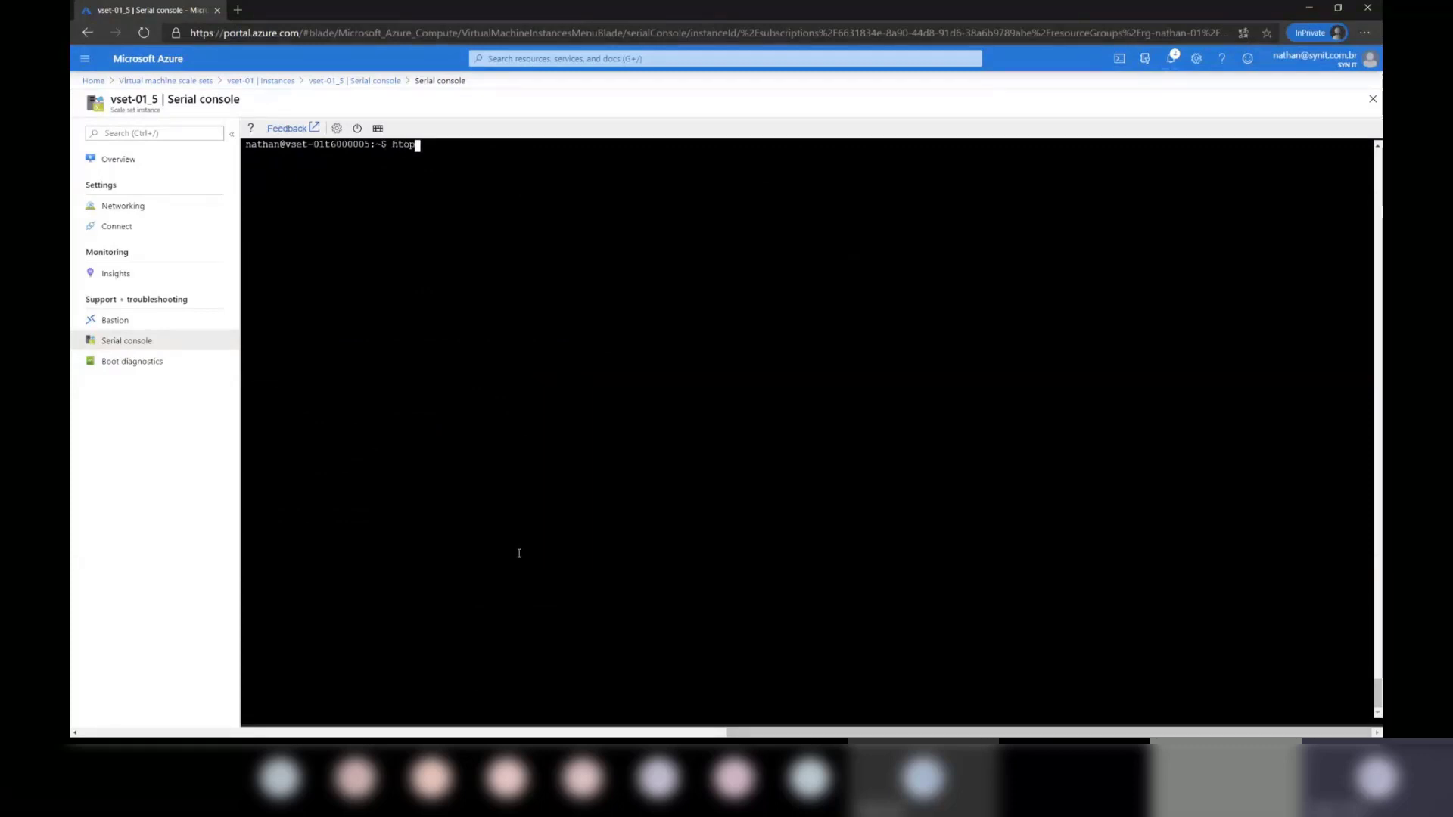
pyautogui.press('Return')
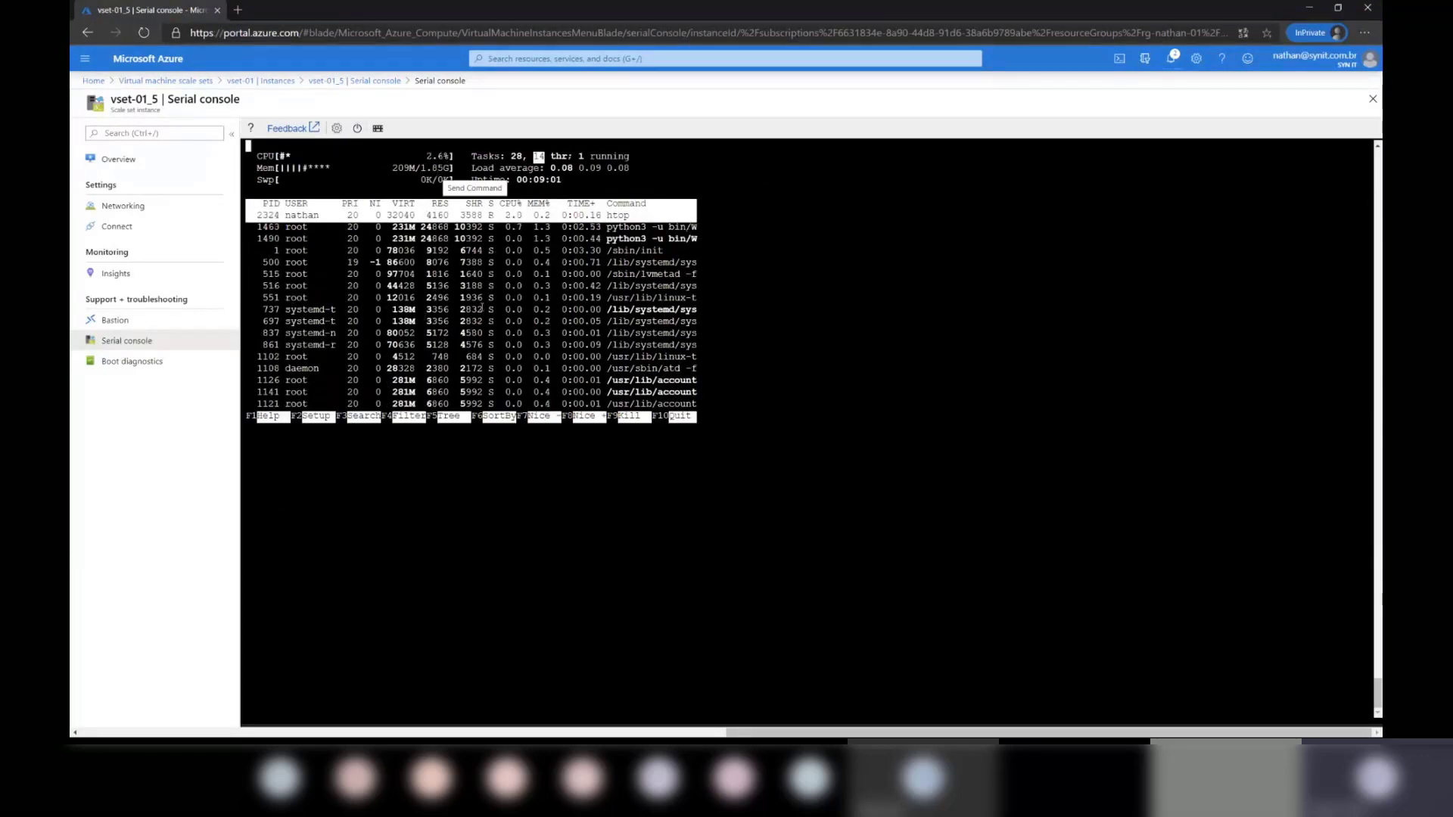
pyautogui.press('q')
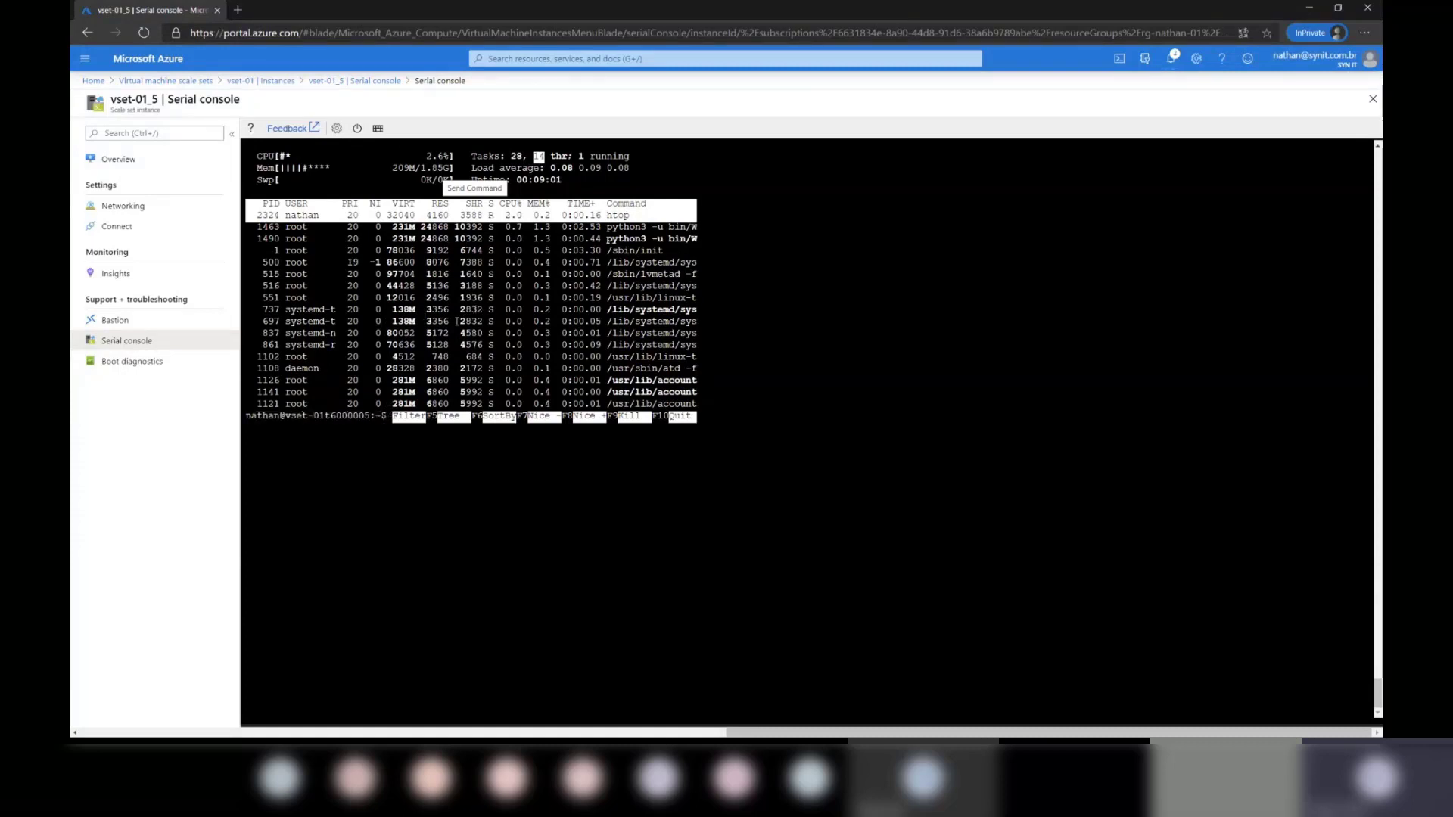
pyautogui.press('Return')
pyautogui.press('Return')
pyautogui.press('Return')
pyautogui.write('clear')
pyautogui.press('Return')
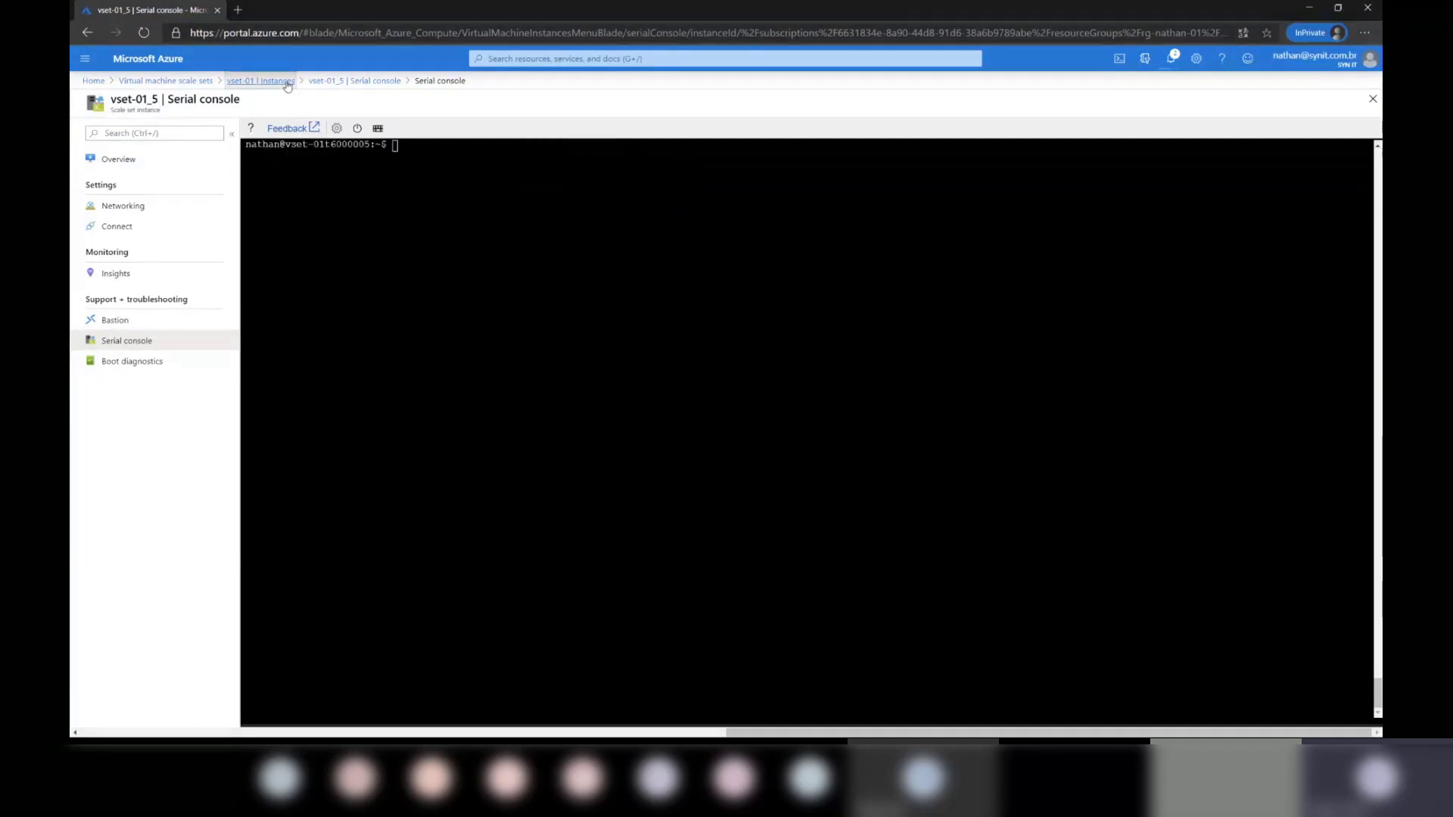
# Step: Open vset-01_8's Serial console and try logging in with the username, getting Login incorrect
pyautogui.click(261, 81)
pyautogui.click(500, 277)
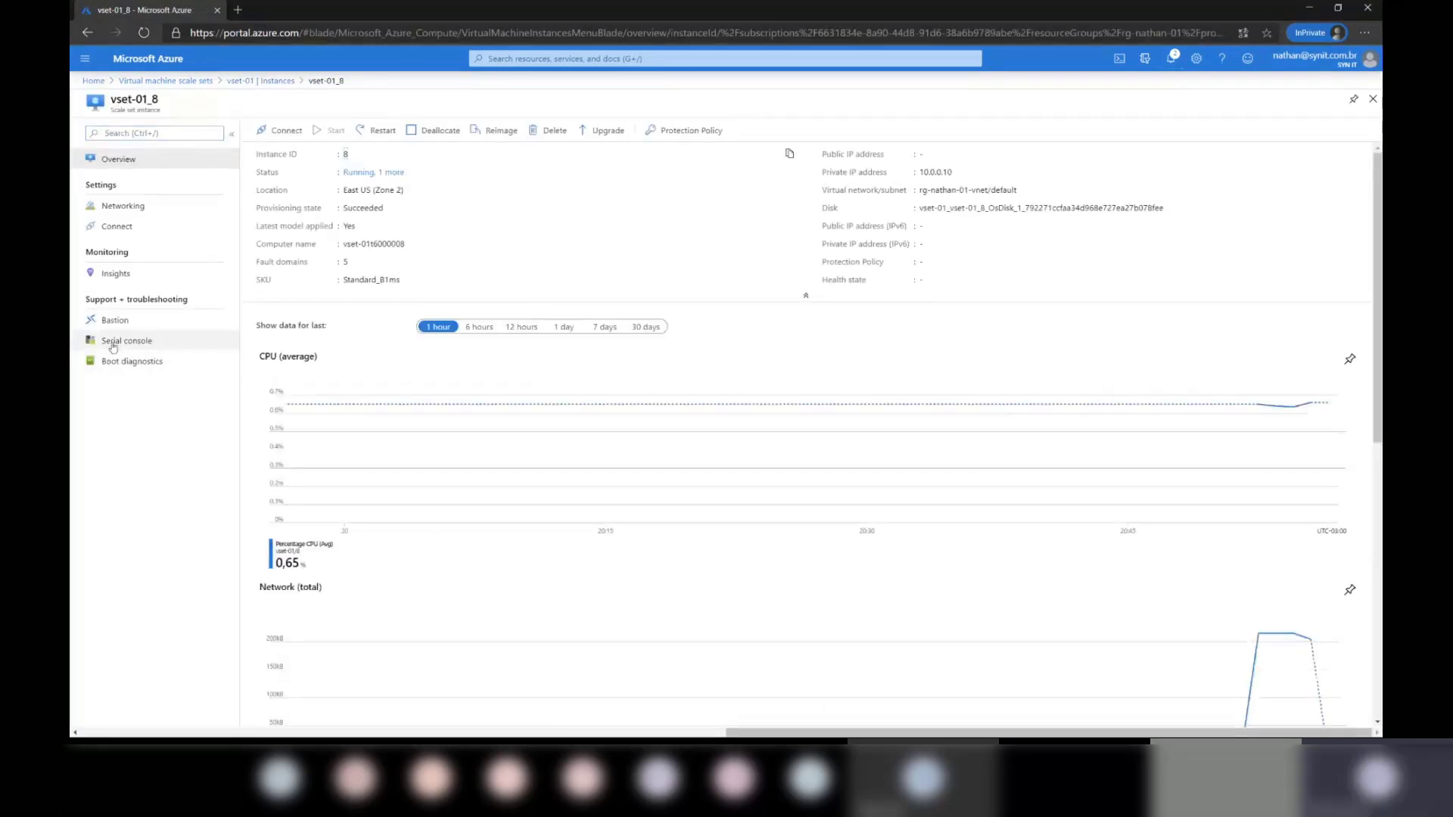
pyautogui.click(119, 340)
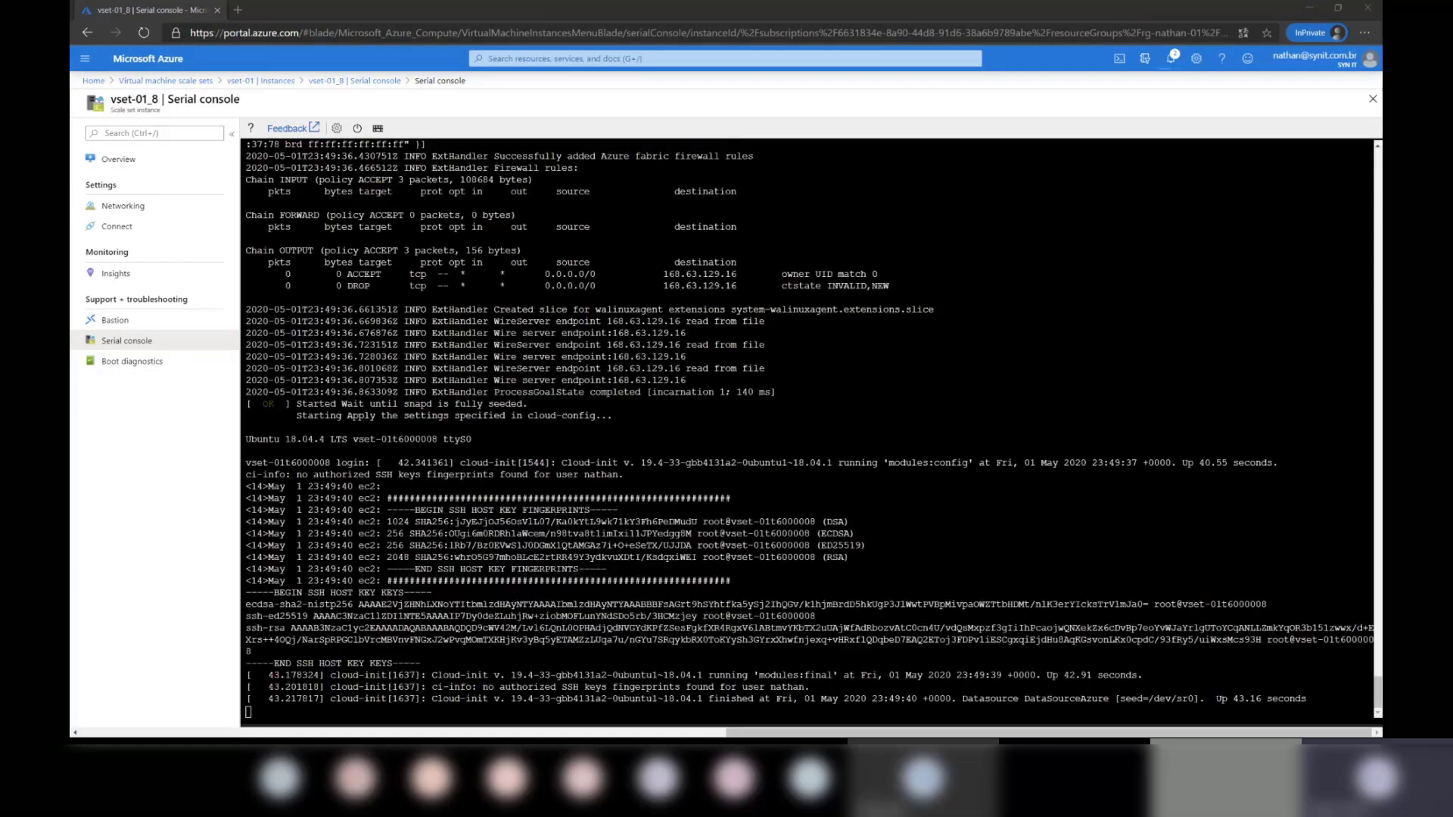
pyautogui.press('Return')
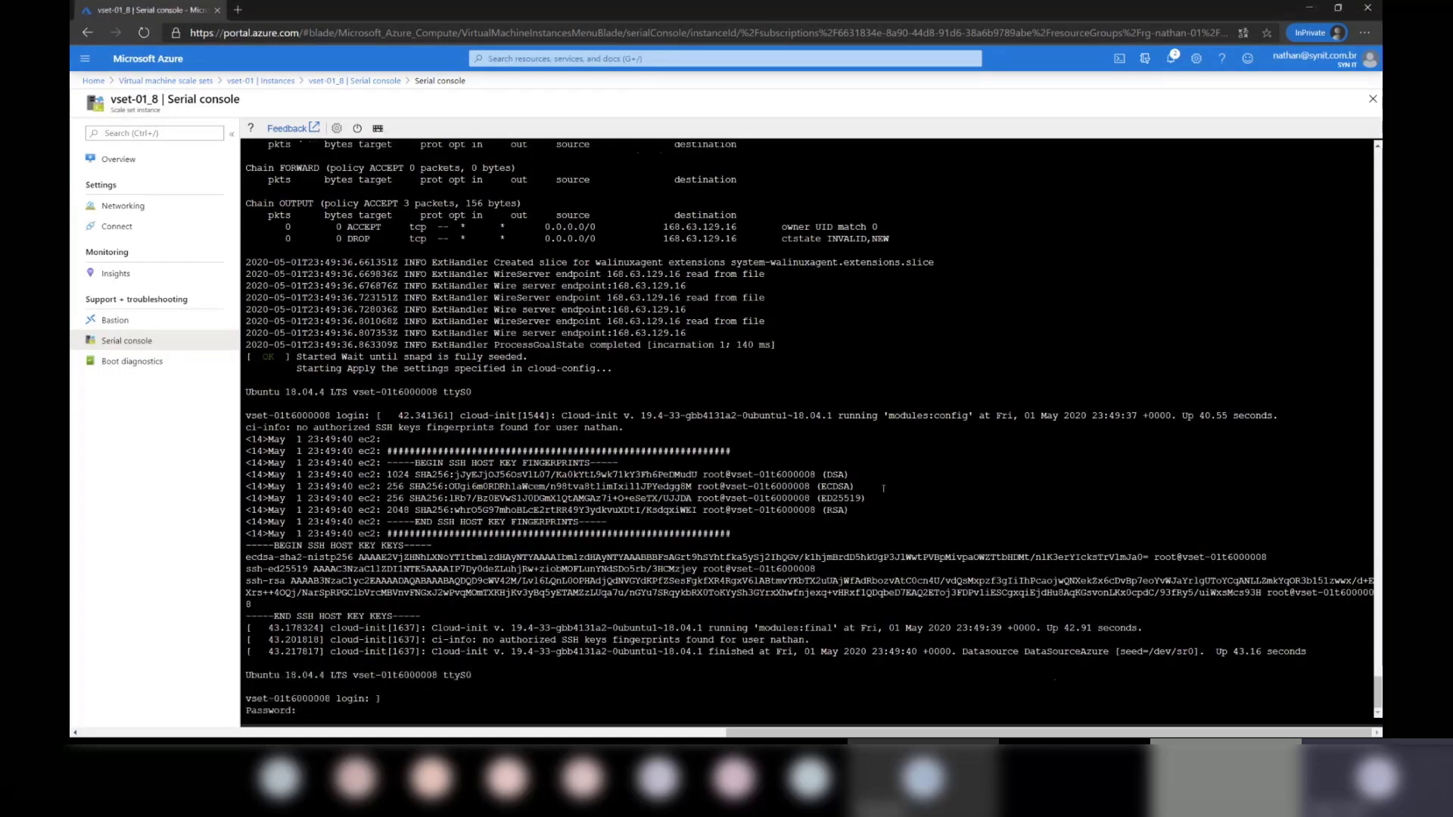
pyautogui.press('Return')
pyautogui.press('Return')
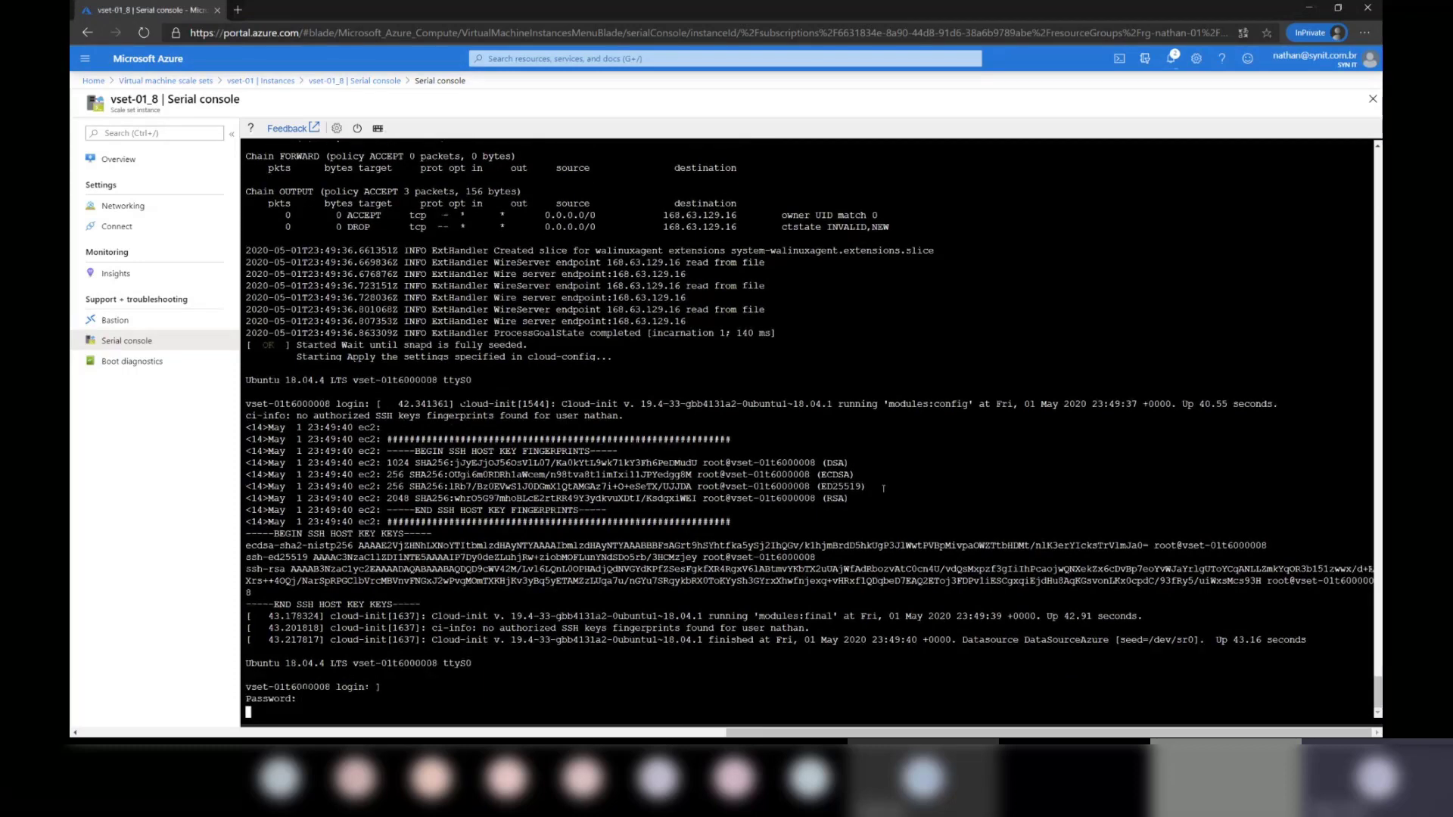
pyautogui.write('nat')
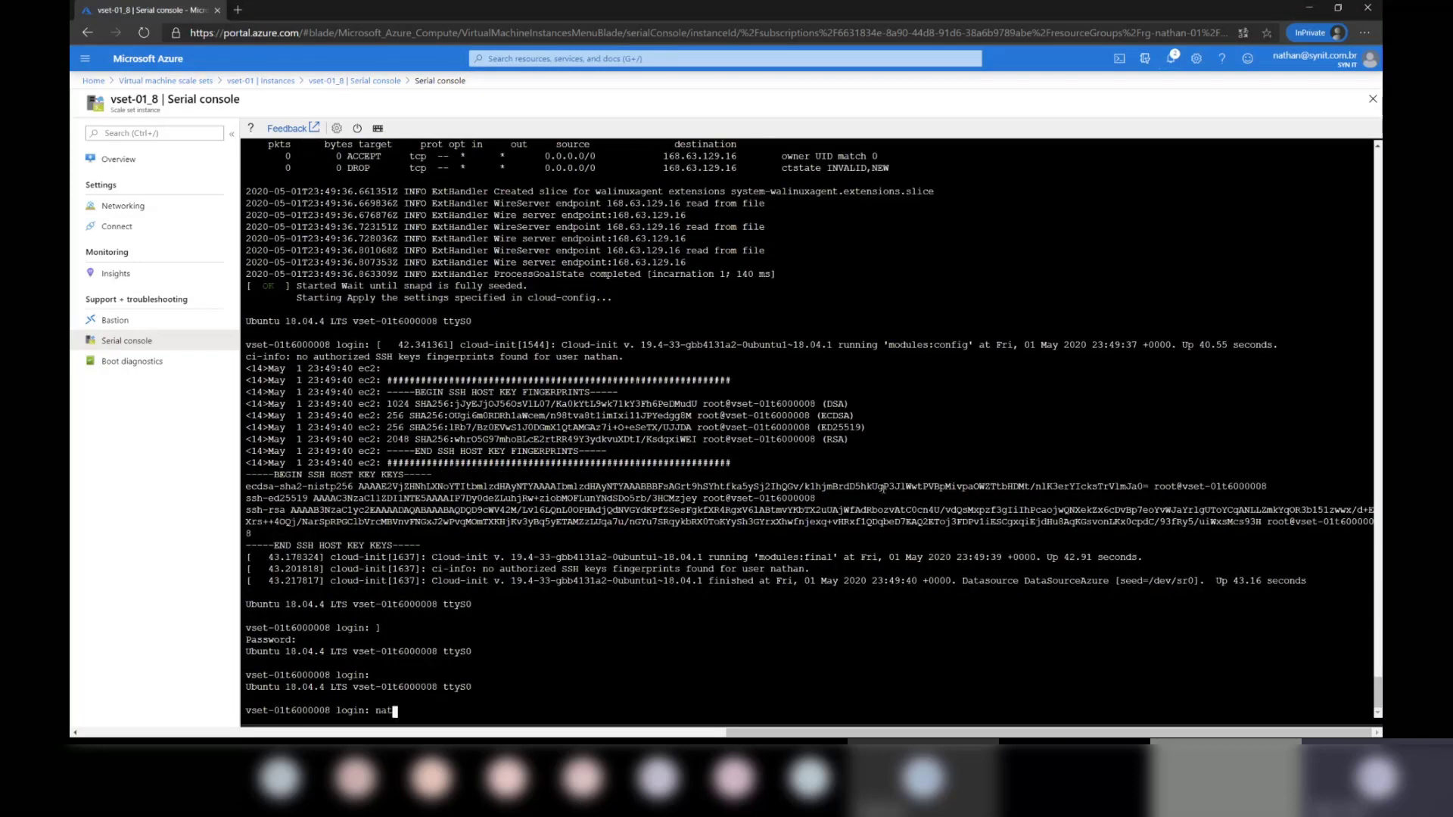
pyautogui.write('han')
pyautogui.press('Return')
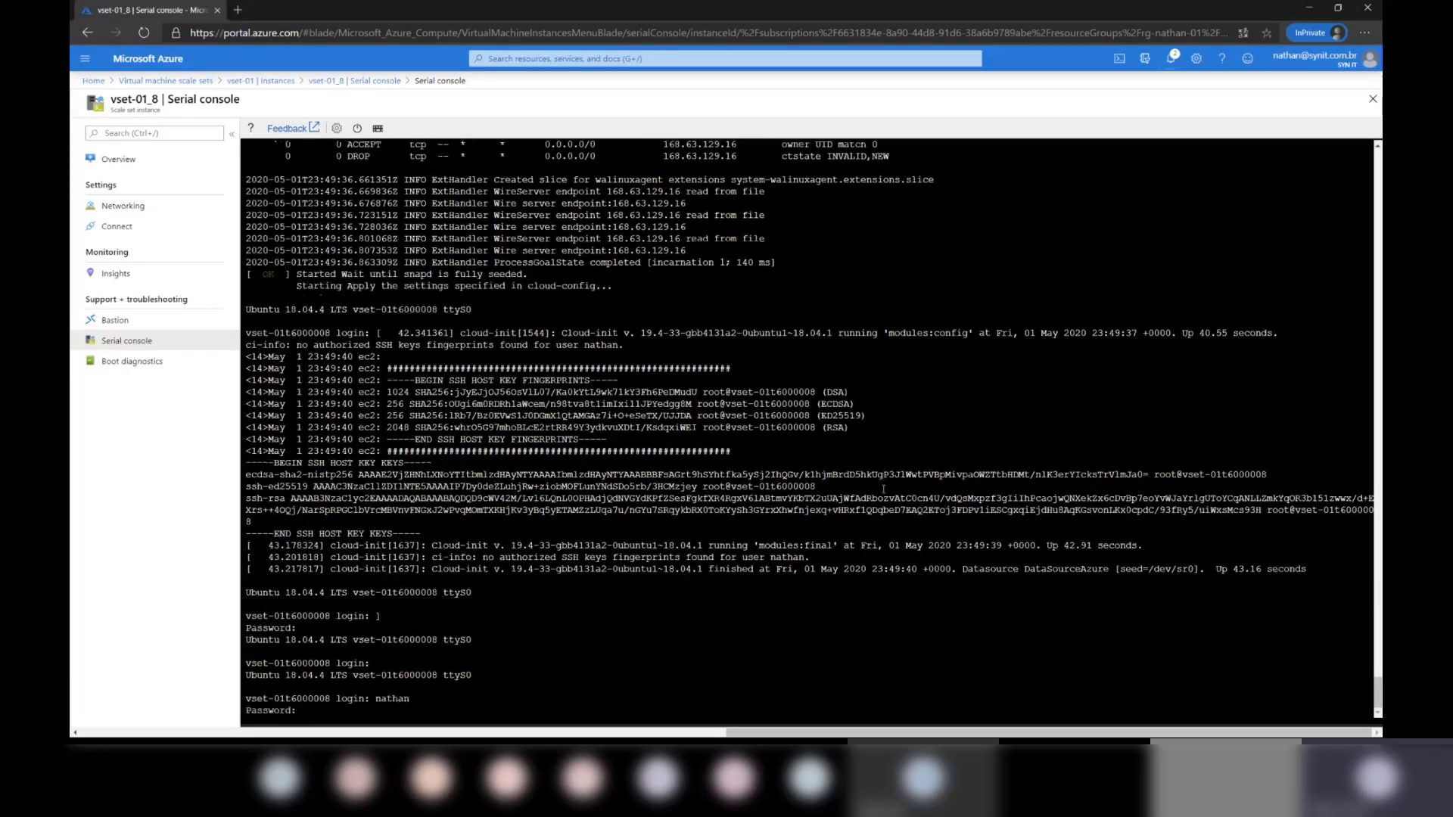
pyautogui.press('Return')
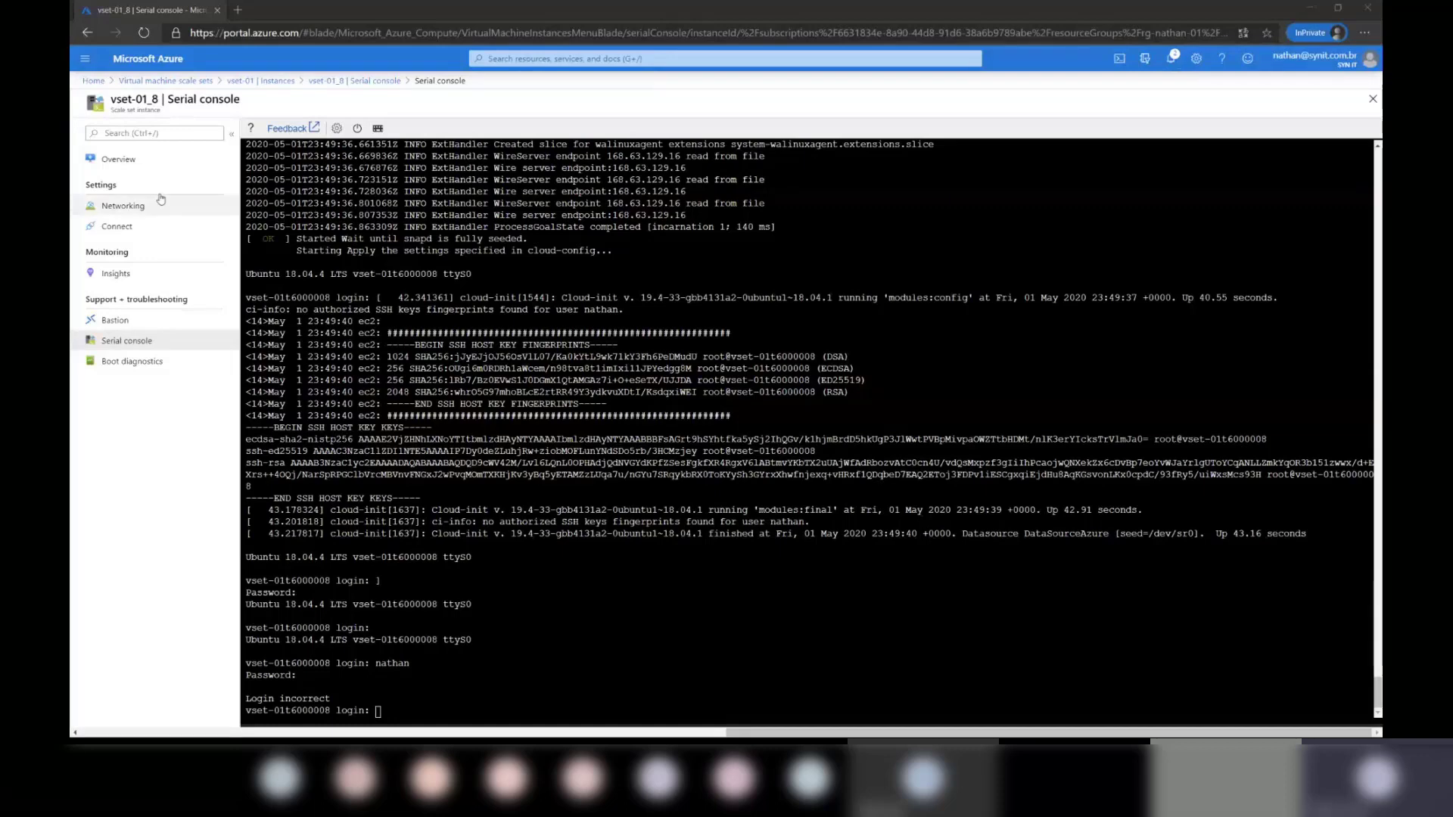
# Step: Go back to vset-01's instance list and refresh it
pyautogui.click(260, 80)
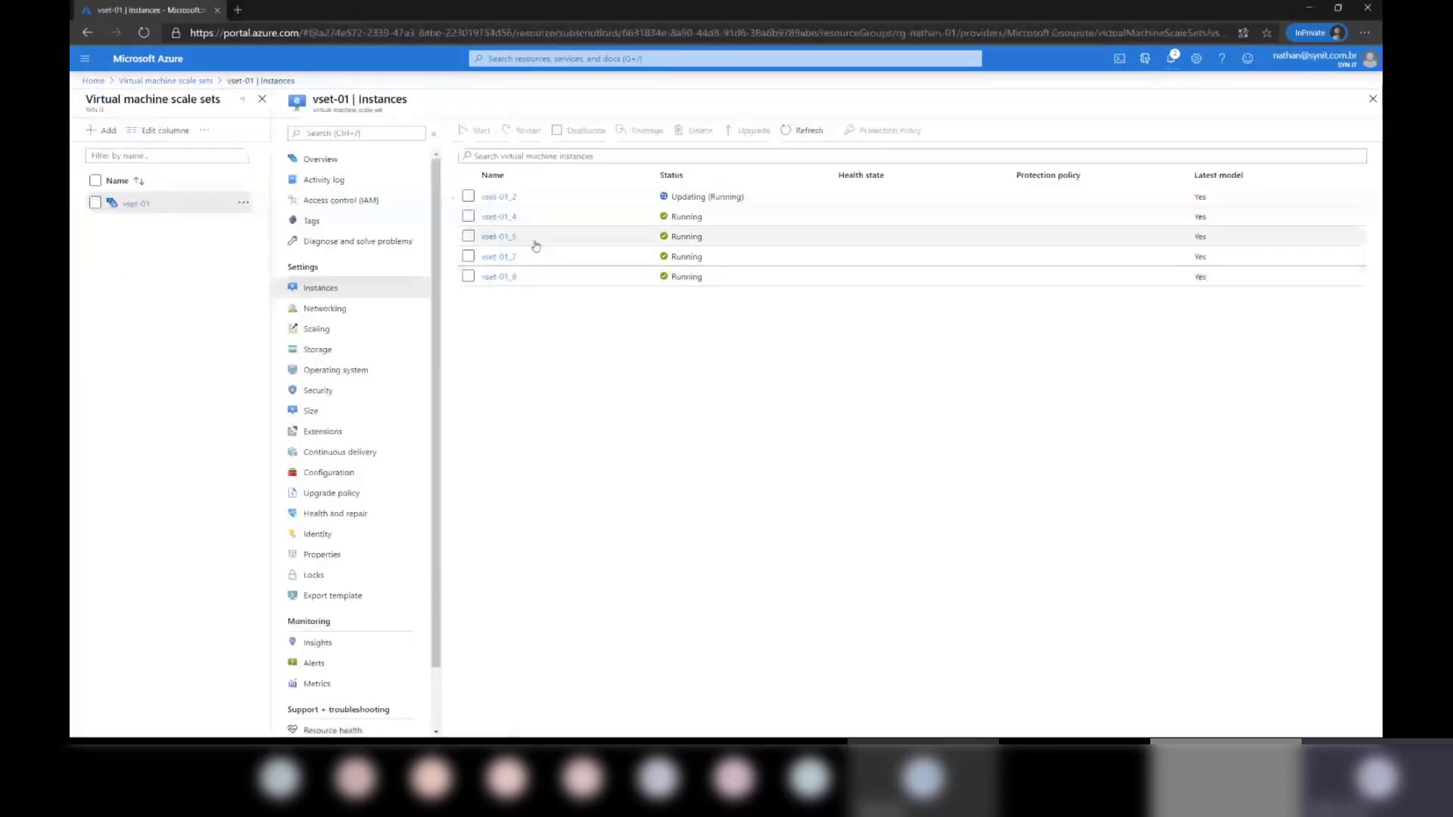
pyautogui.click(805, 131)
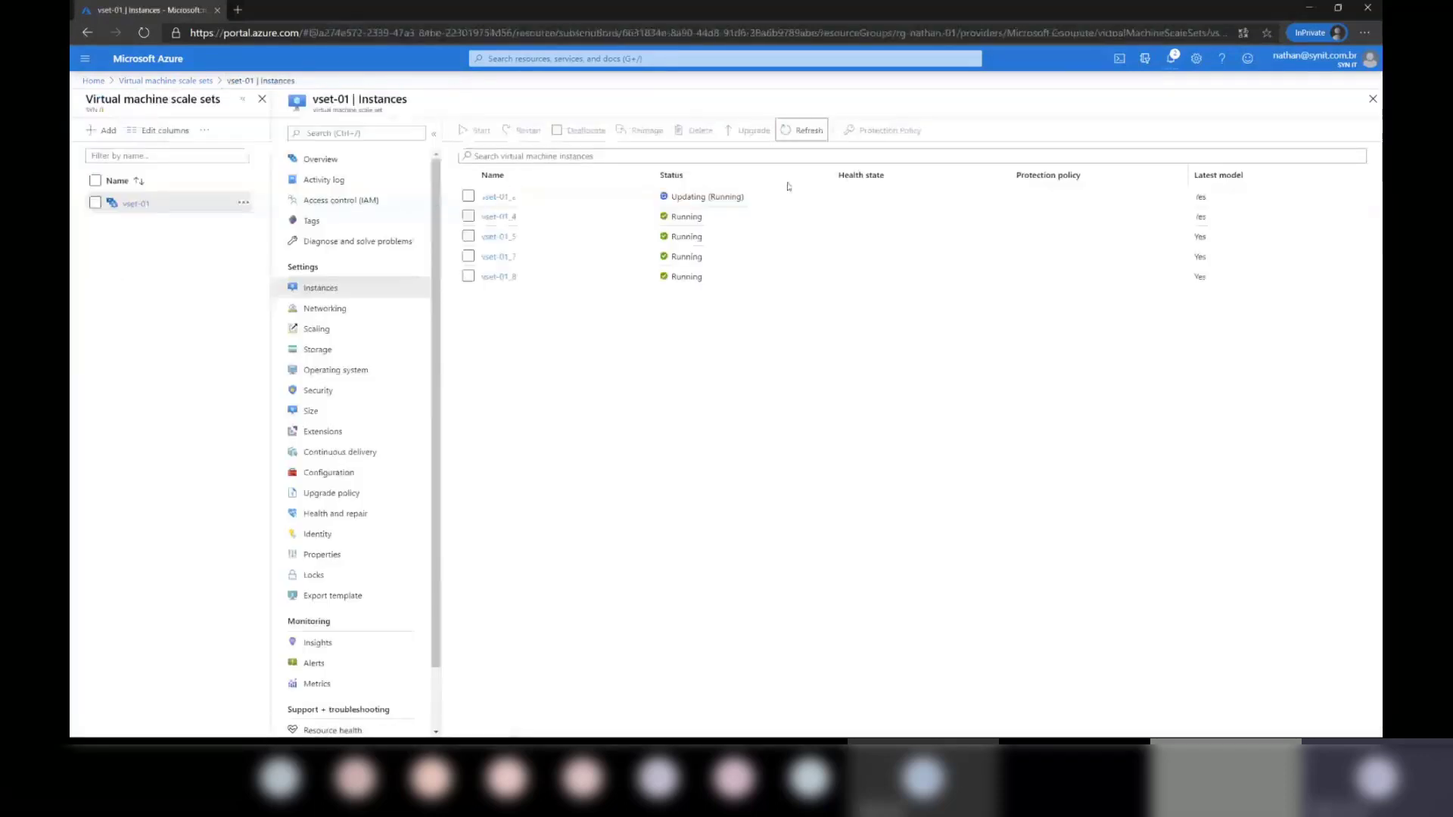
pyautogui.click(807, 133)
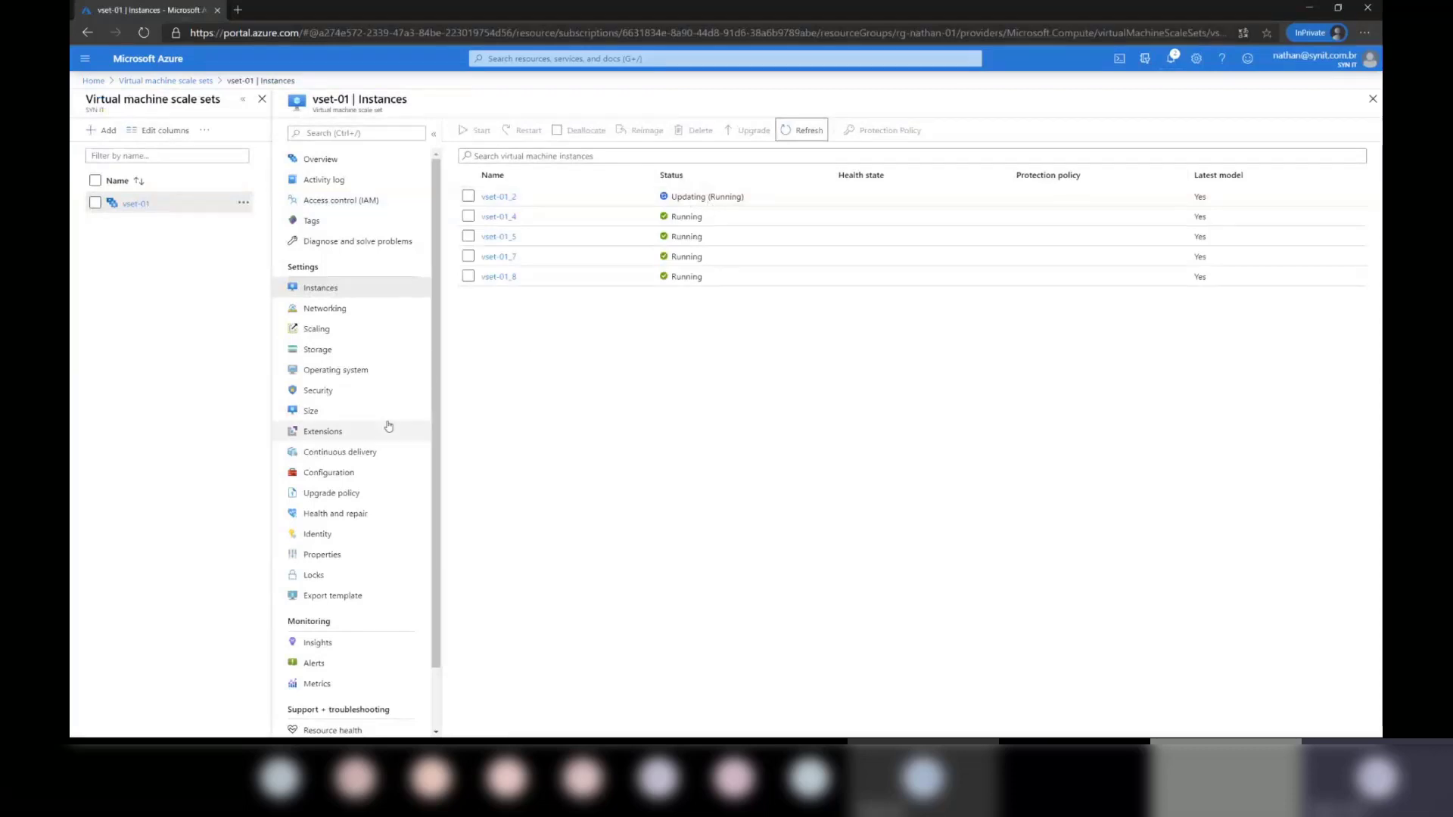
# Step: Inspect vset-01's last-hour average CPU chart, zooming into the latest minutes and back out
pyautogui.click(401, 159)
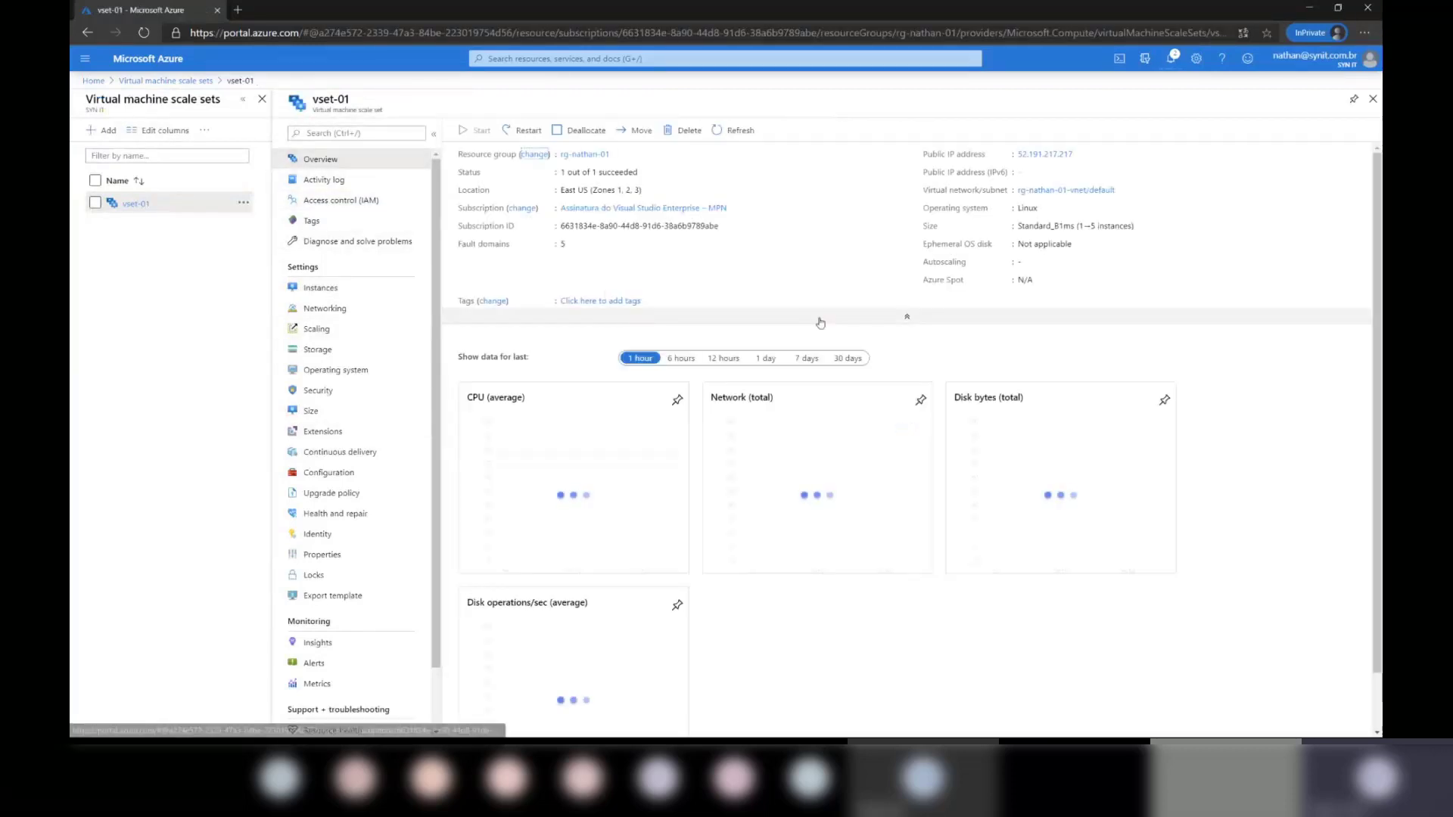
pyautogui.click(648, 496)
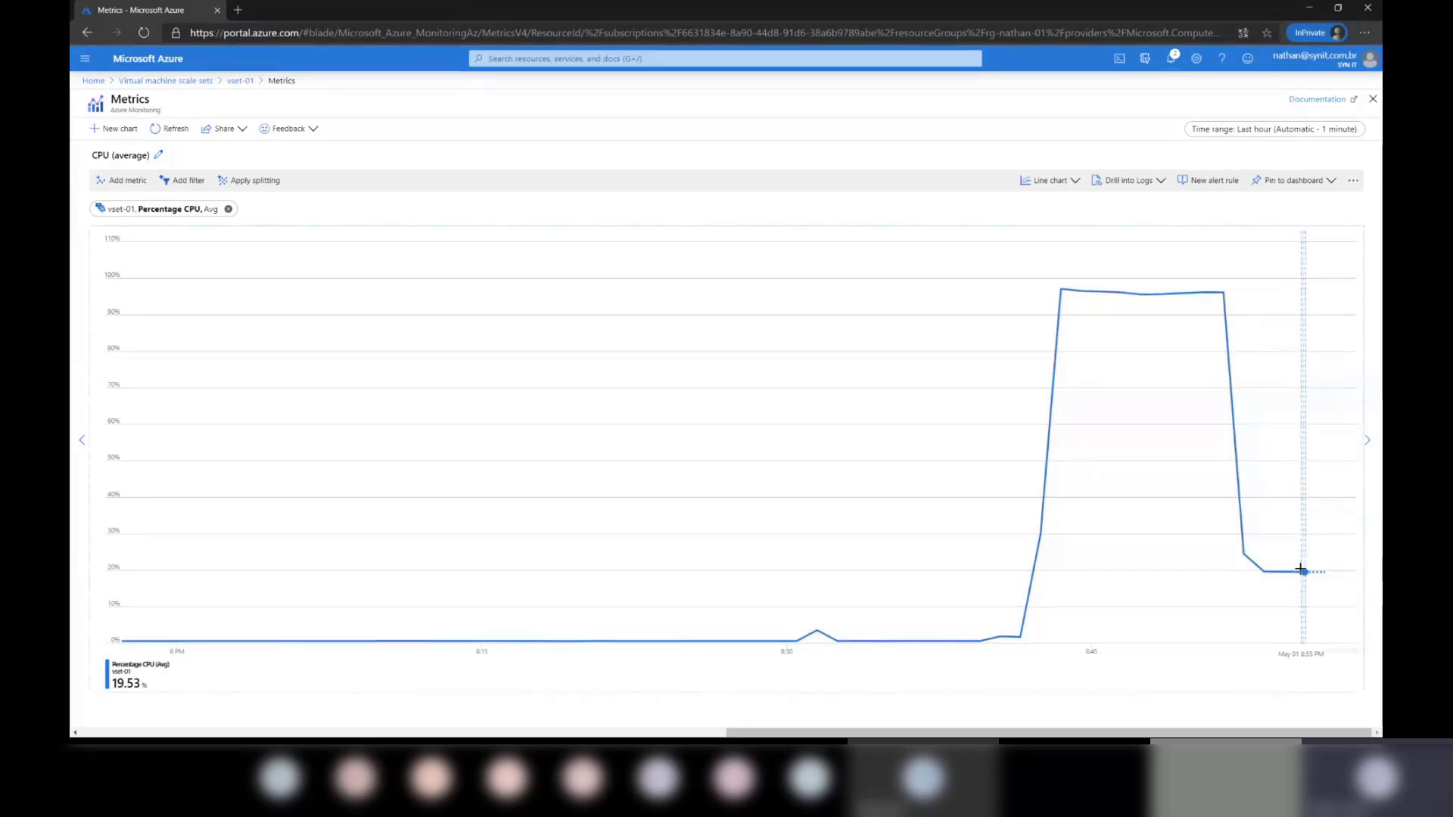
pyautogui.moveTo(1304, 566); pyautogui.dragTo(1249, 538)
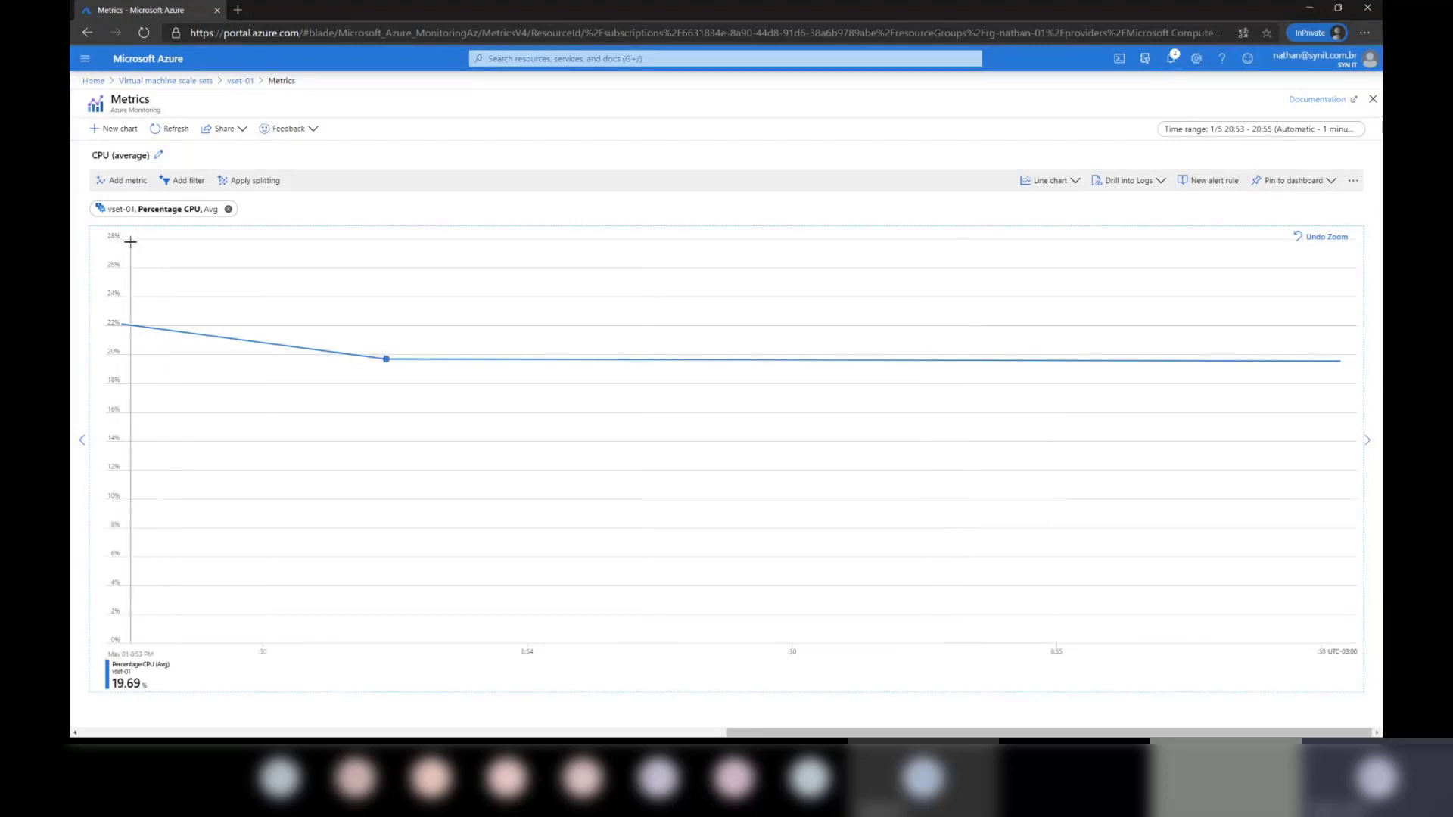
pyautogui.click(1320, 237)
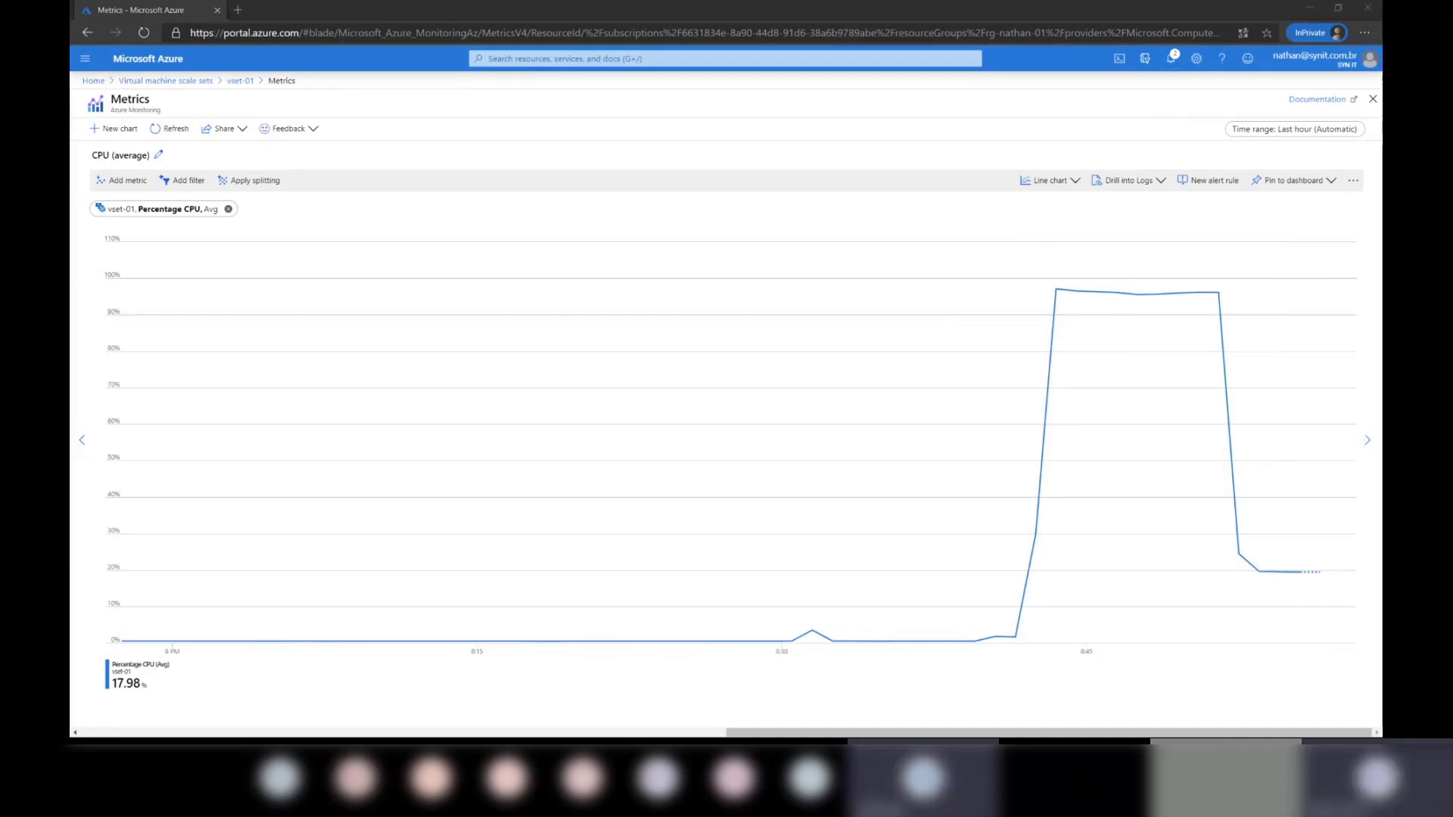
pyautogui.click(211, 81)
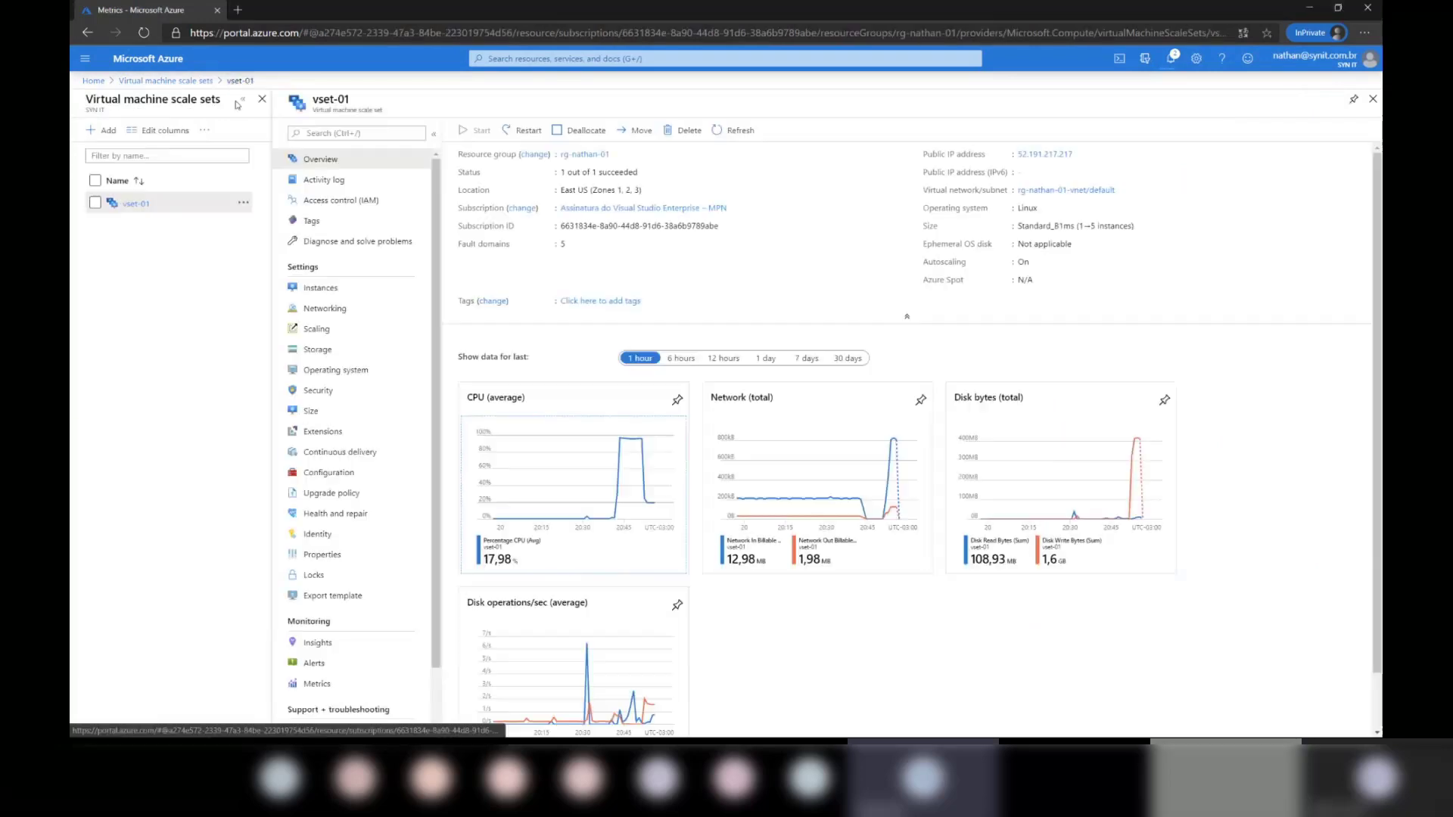
# Step: Go from Home through Resource groups to rg-nathan-01 and open the vset-01-lb load balancer
pyautogui.scroll(1, 441, 210)
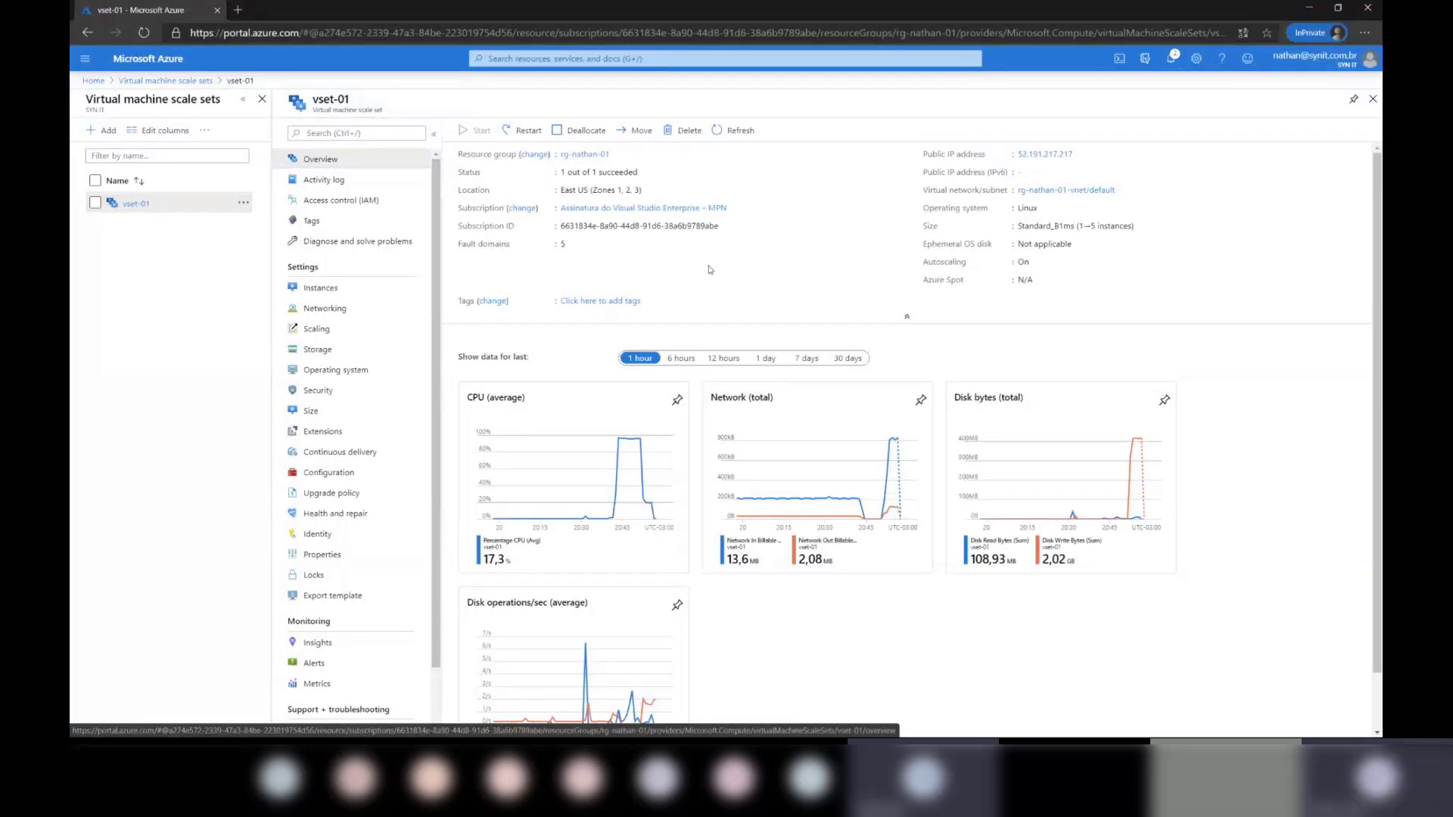
pyautogui.click(93, 80)
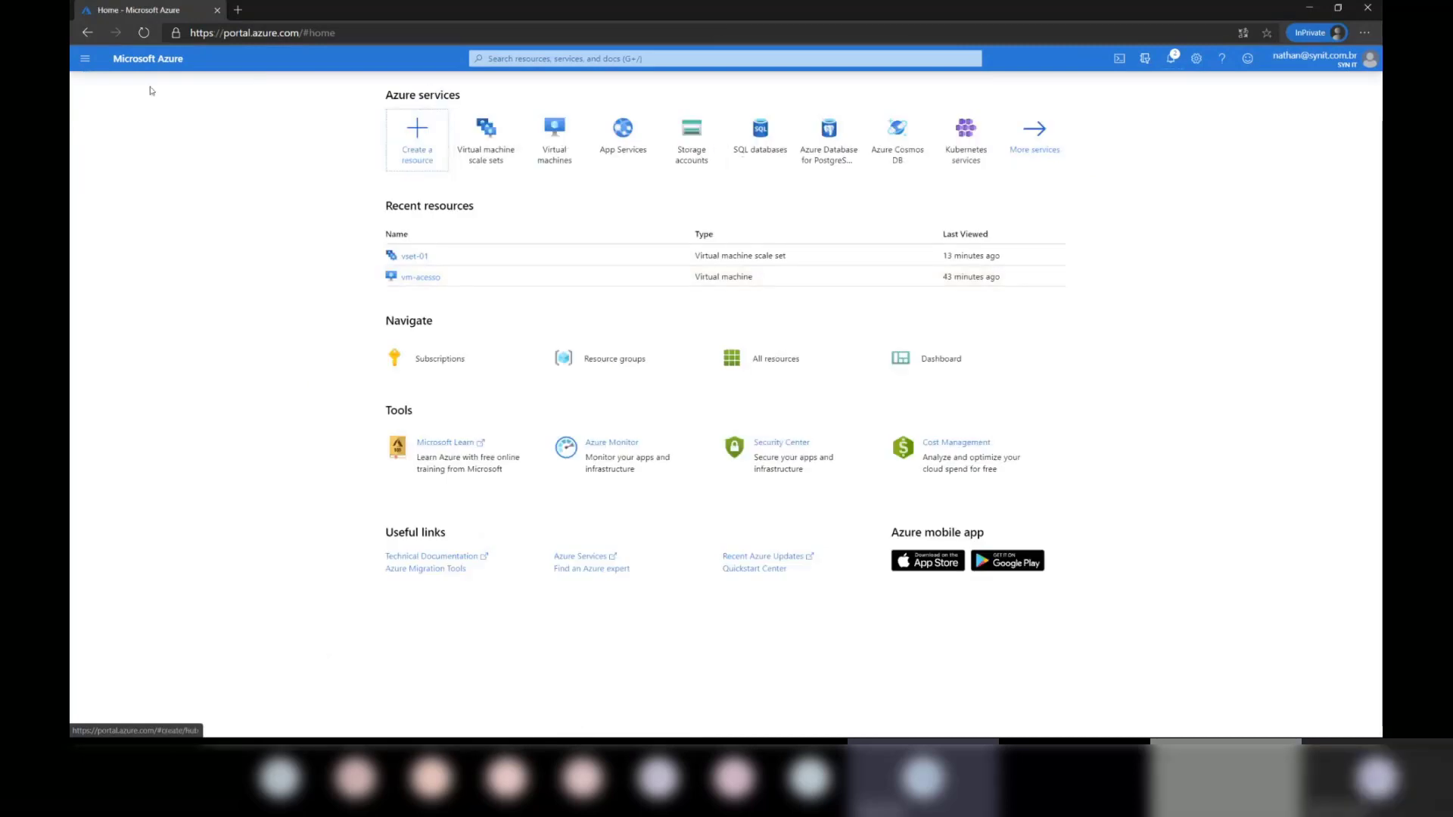
pyautogui.click(85, 58)
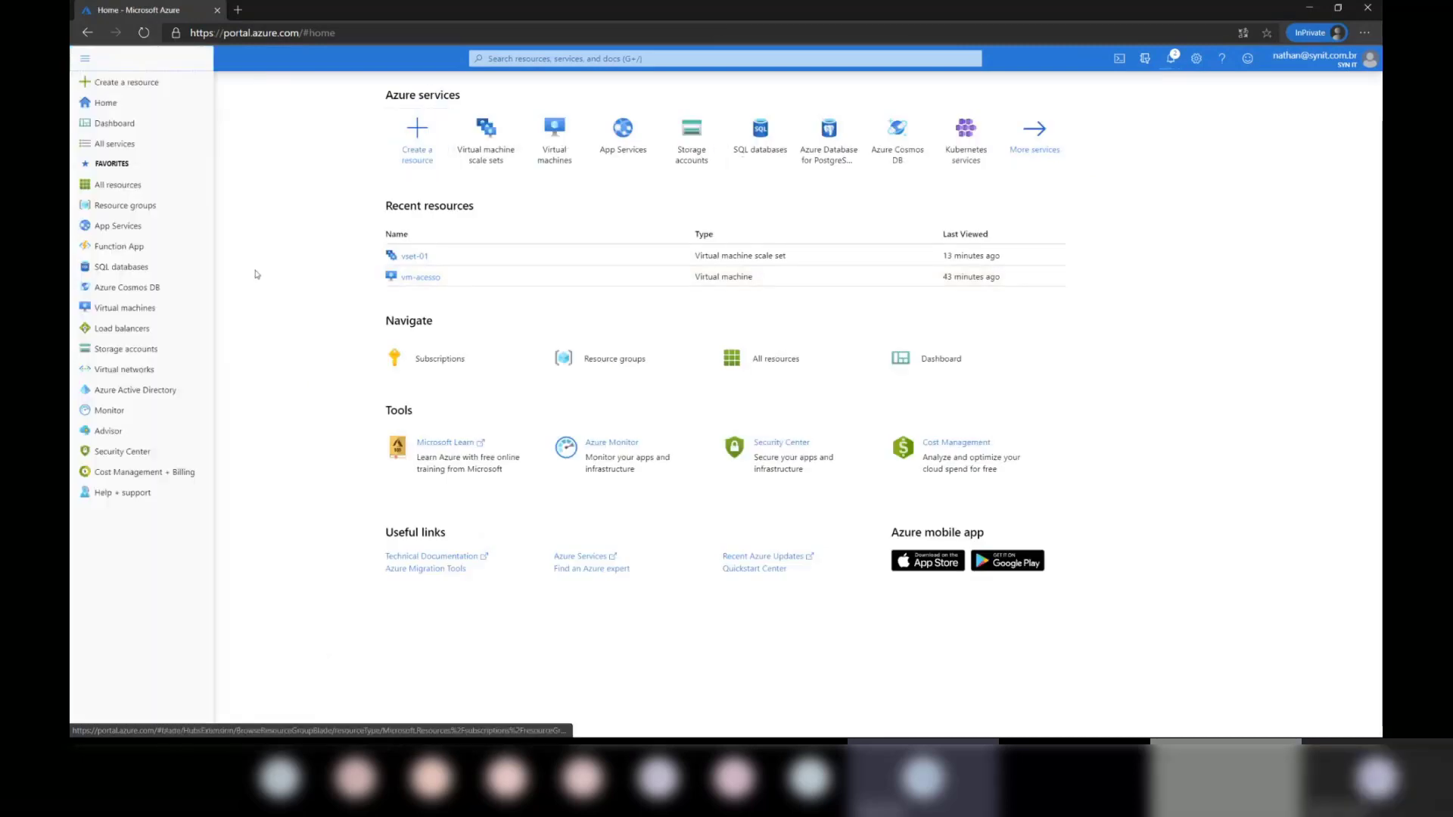
pyautogui.click(121, 206)
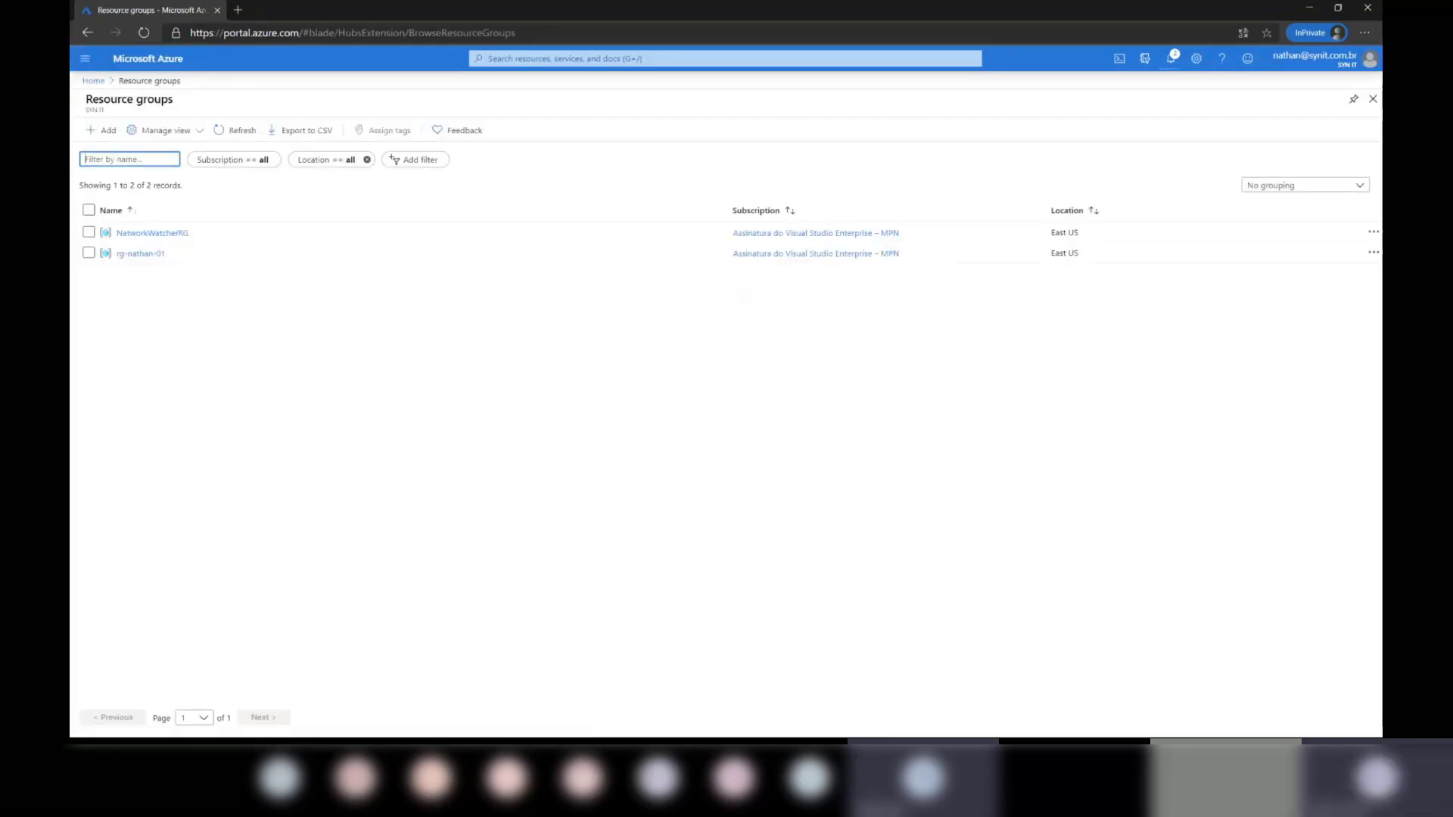
pyautogui.click(140, 253)
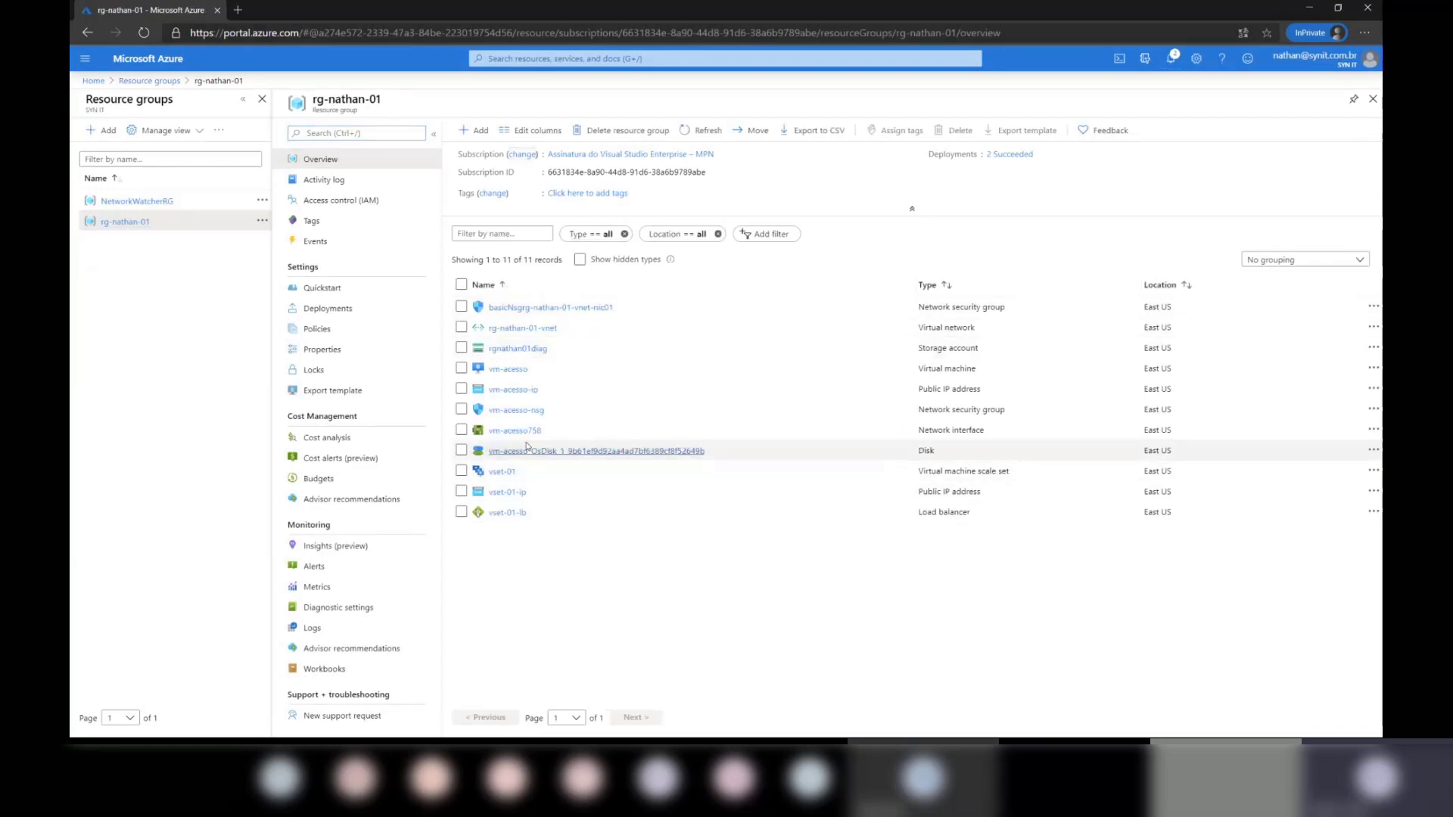
pyautogui.click(505, 512)
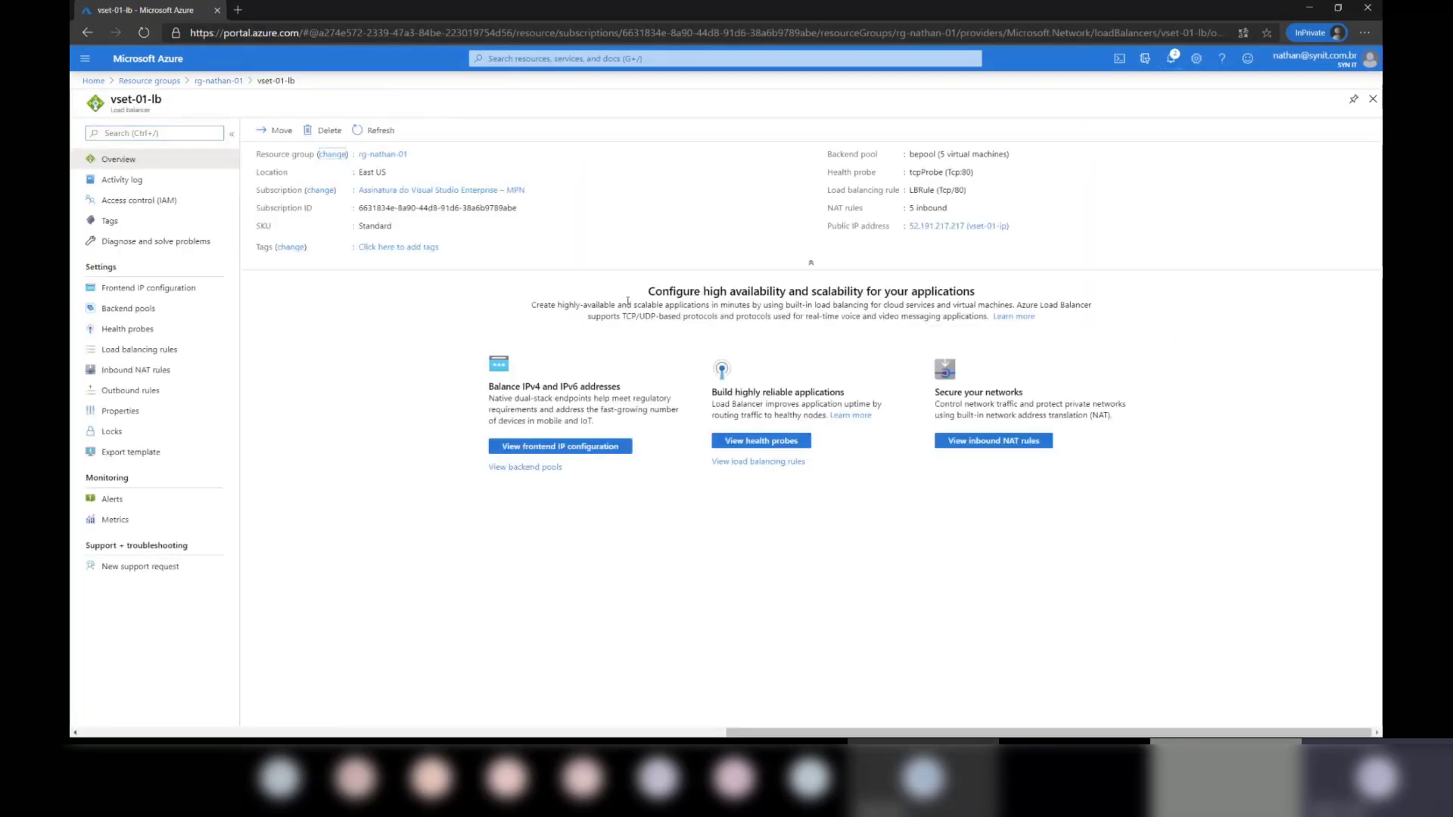
# Step: Check vset-01-lb's bepool backend pool members, frontend IP configuration and health probes
pyautogui.click(144, 308)
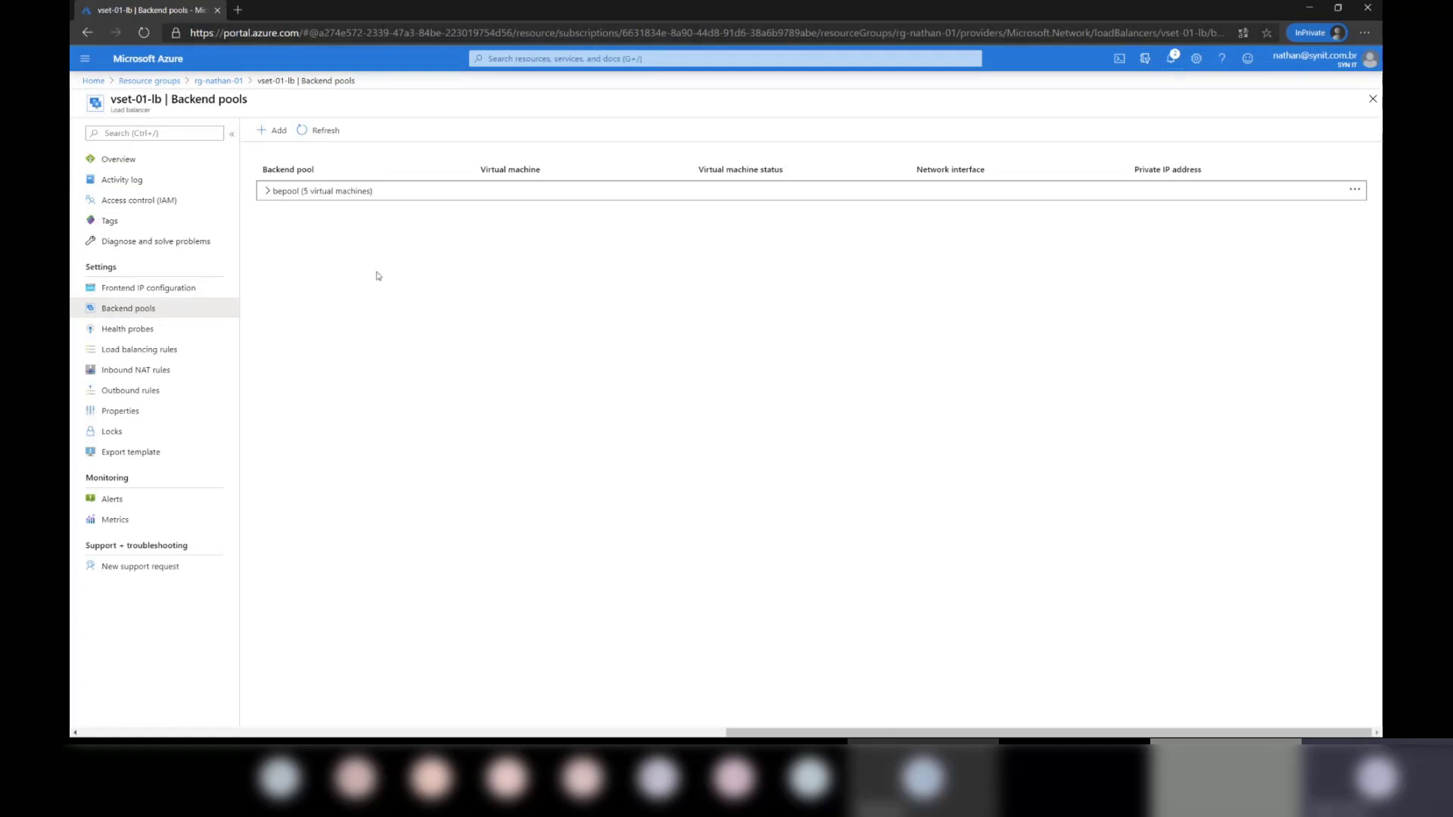
pyautogui.click(269, 191)
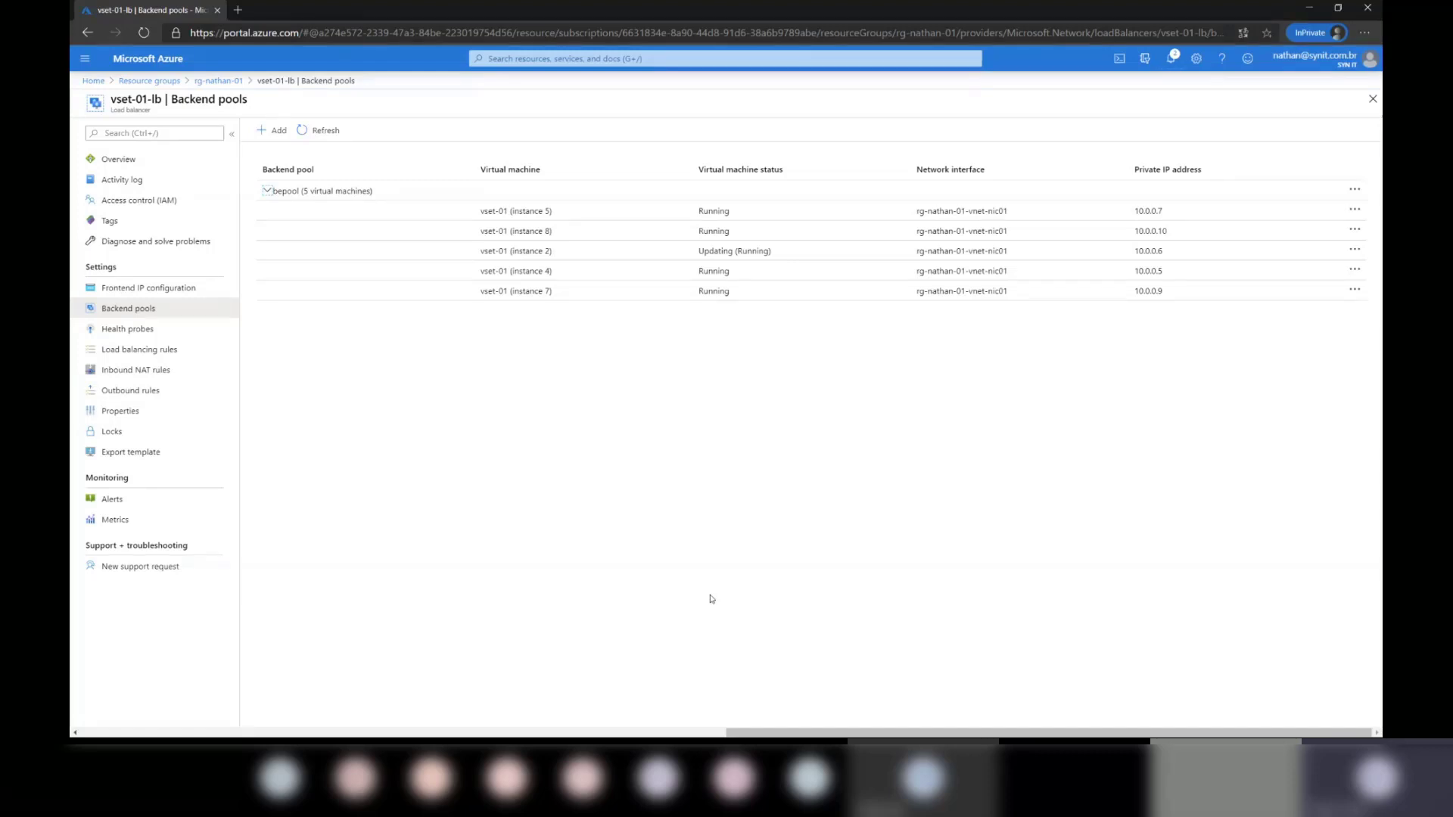
pyautogui.click(114, 159)
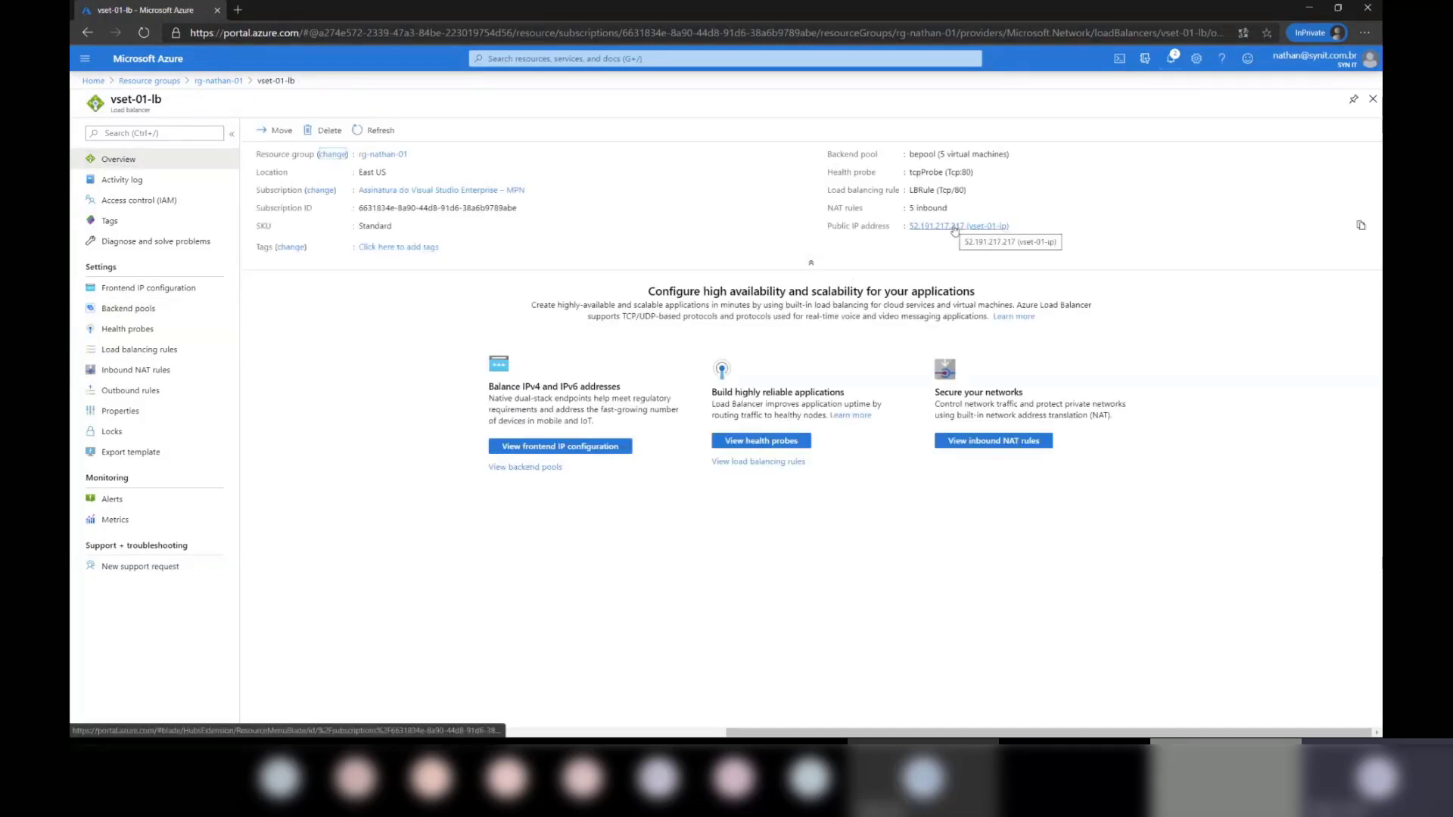
pyautogui.click(160, 287)
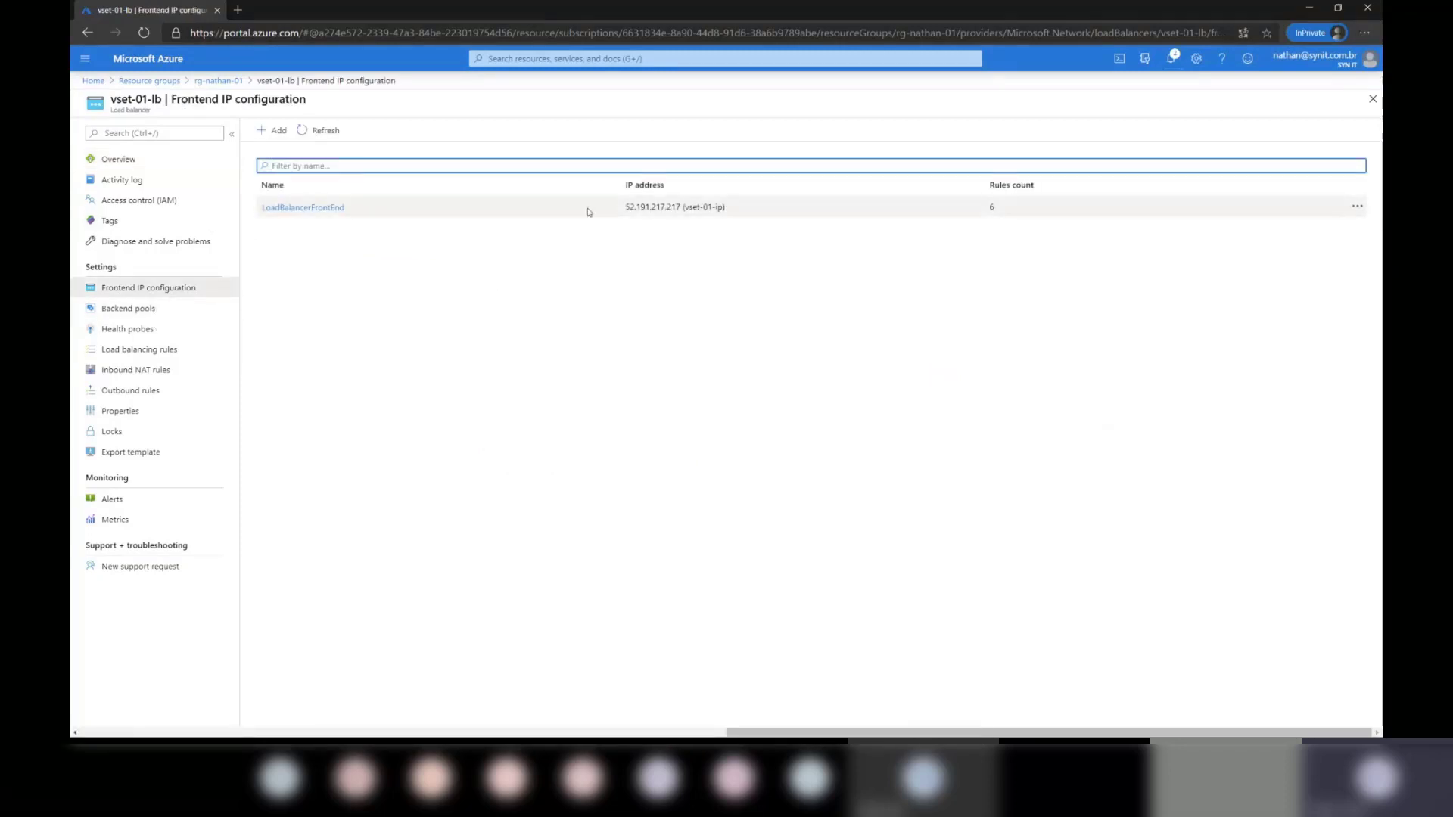
pyautogui.click(141, 328)
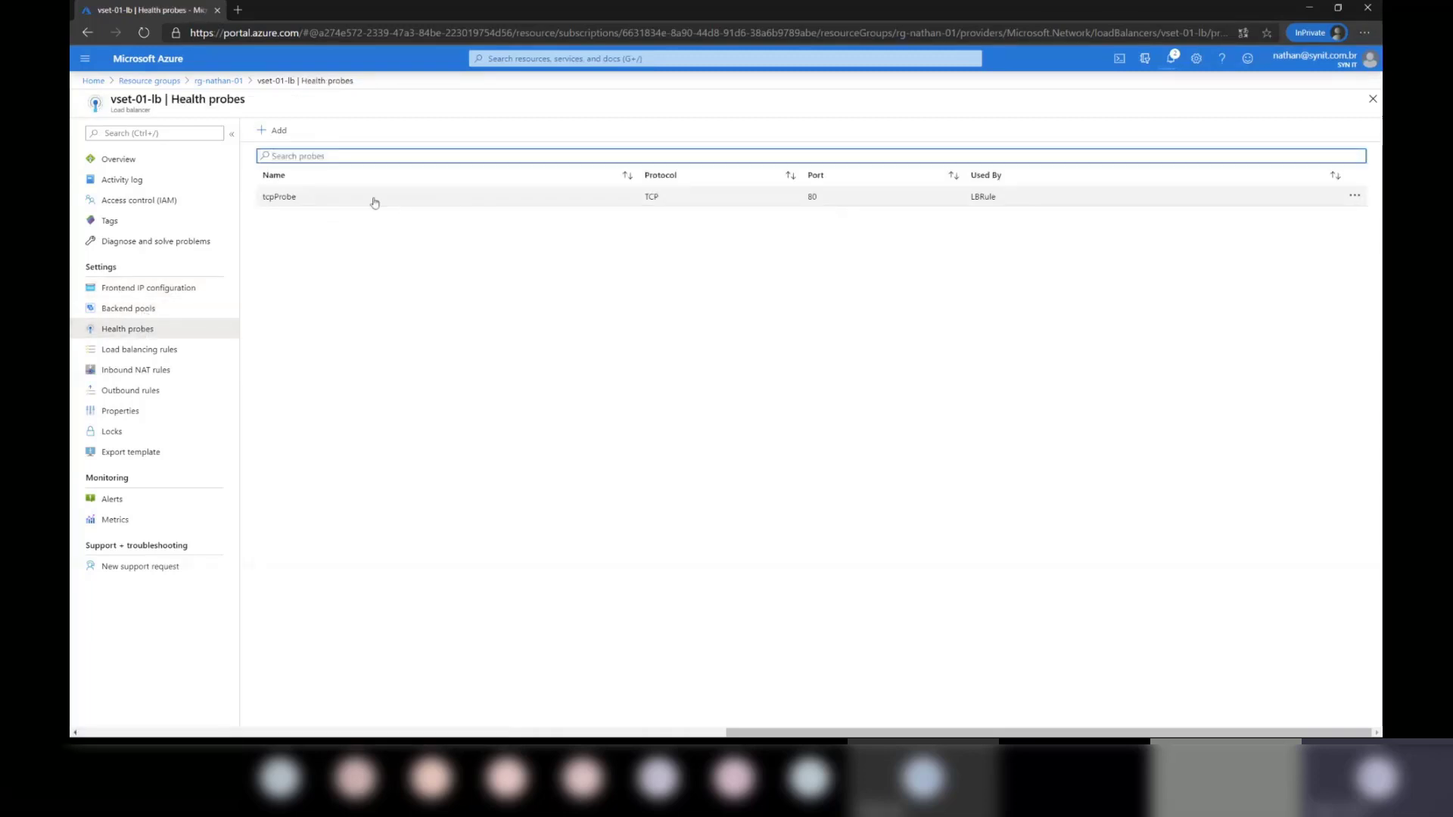
# Step: Refresh the bepool membership, now 4 virtual machines, view its details, then return to Resource groups
pyautogui.click(139, 317)
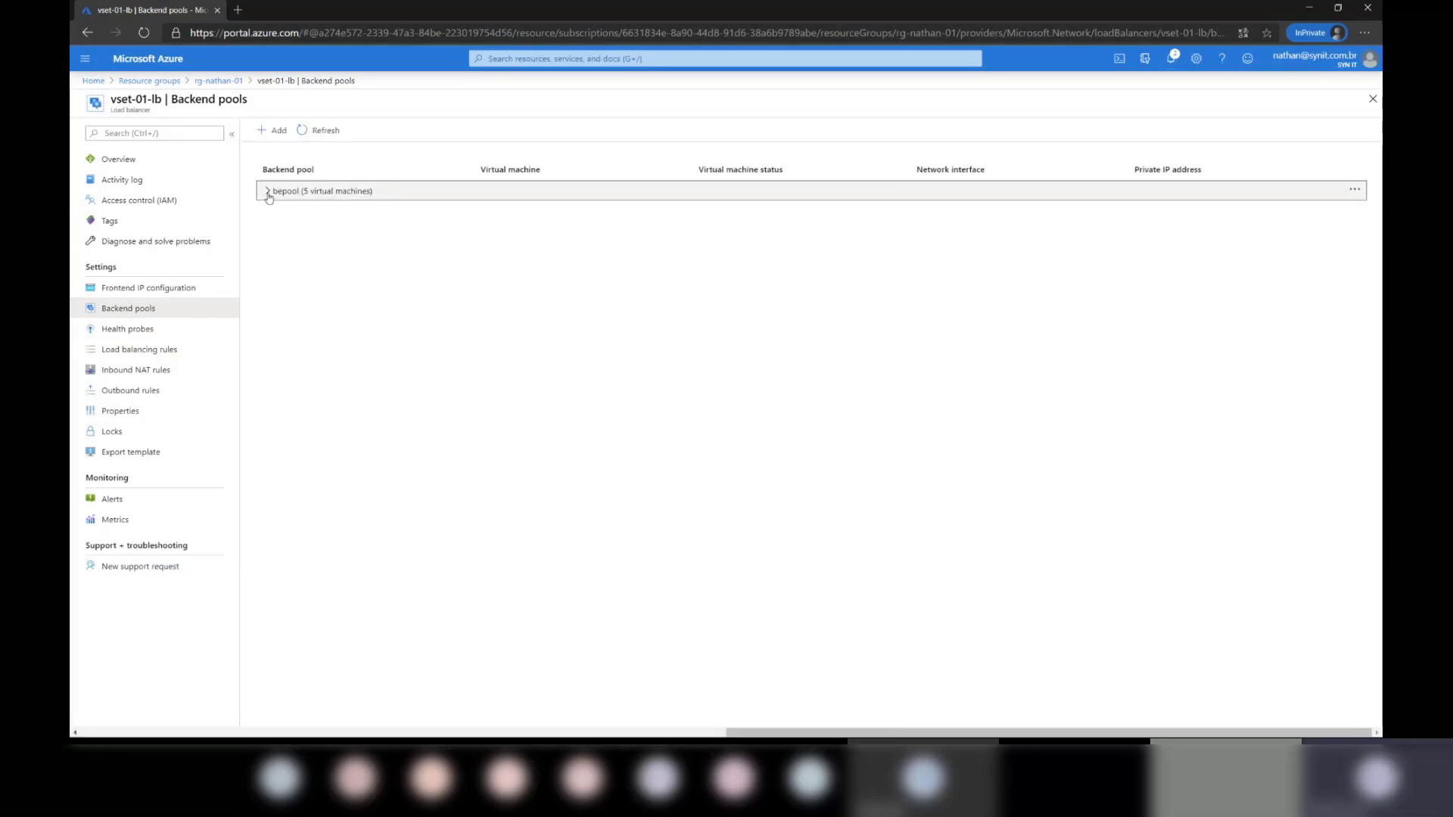
pyautogui.click(268, 193)
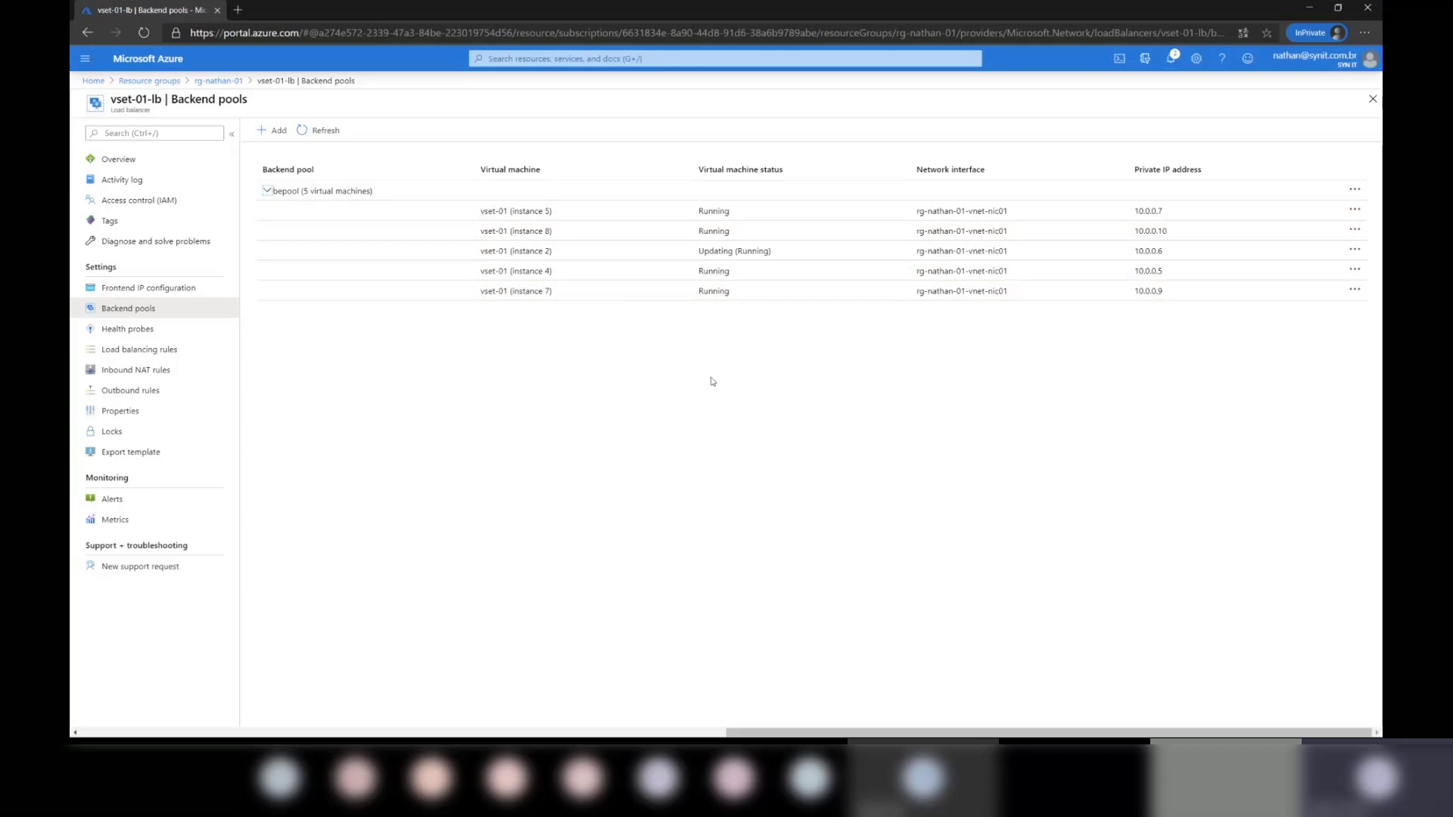
pyautogui.click(307, 139)
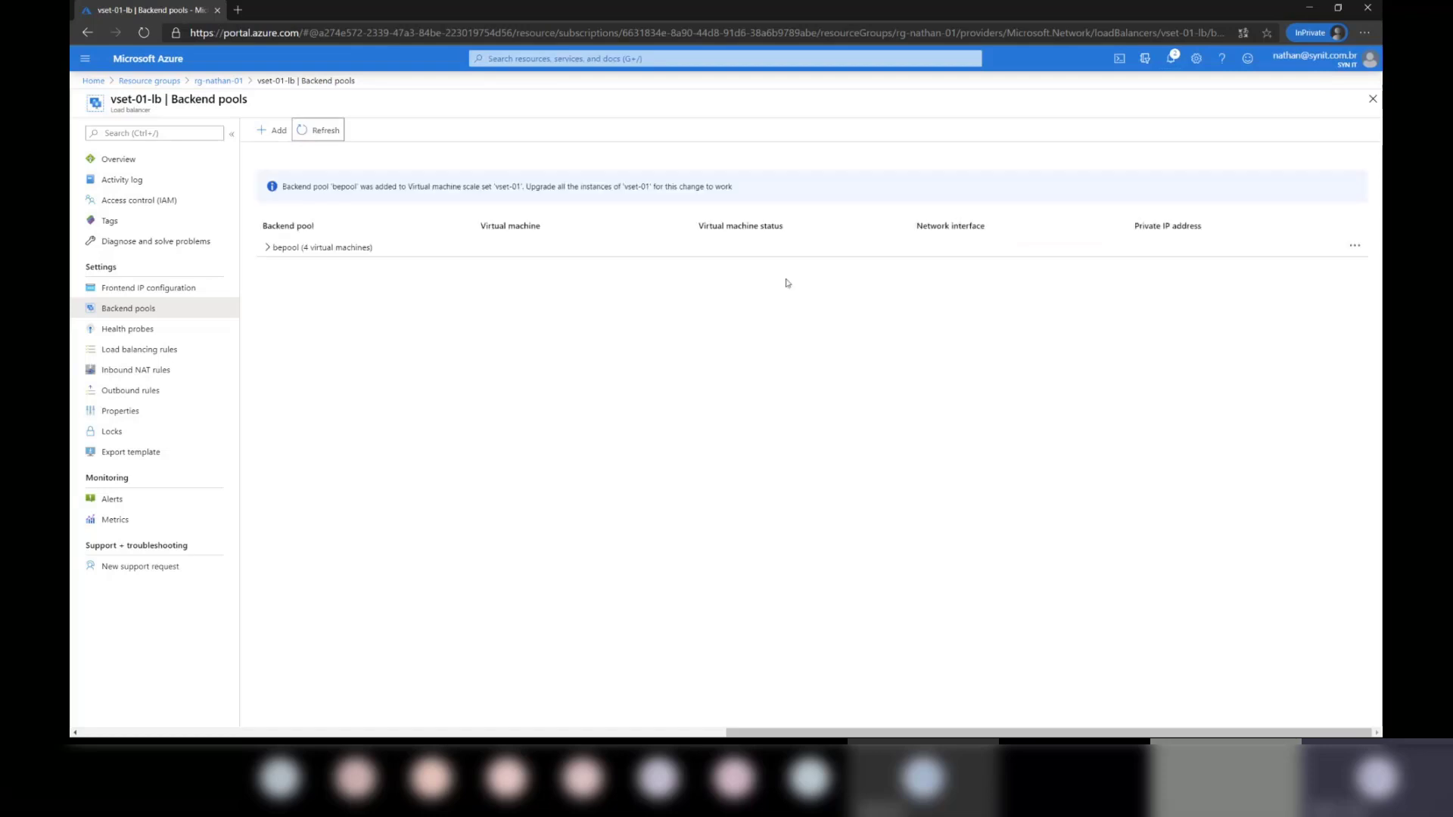
pyautogui.click(268, 249)
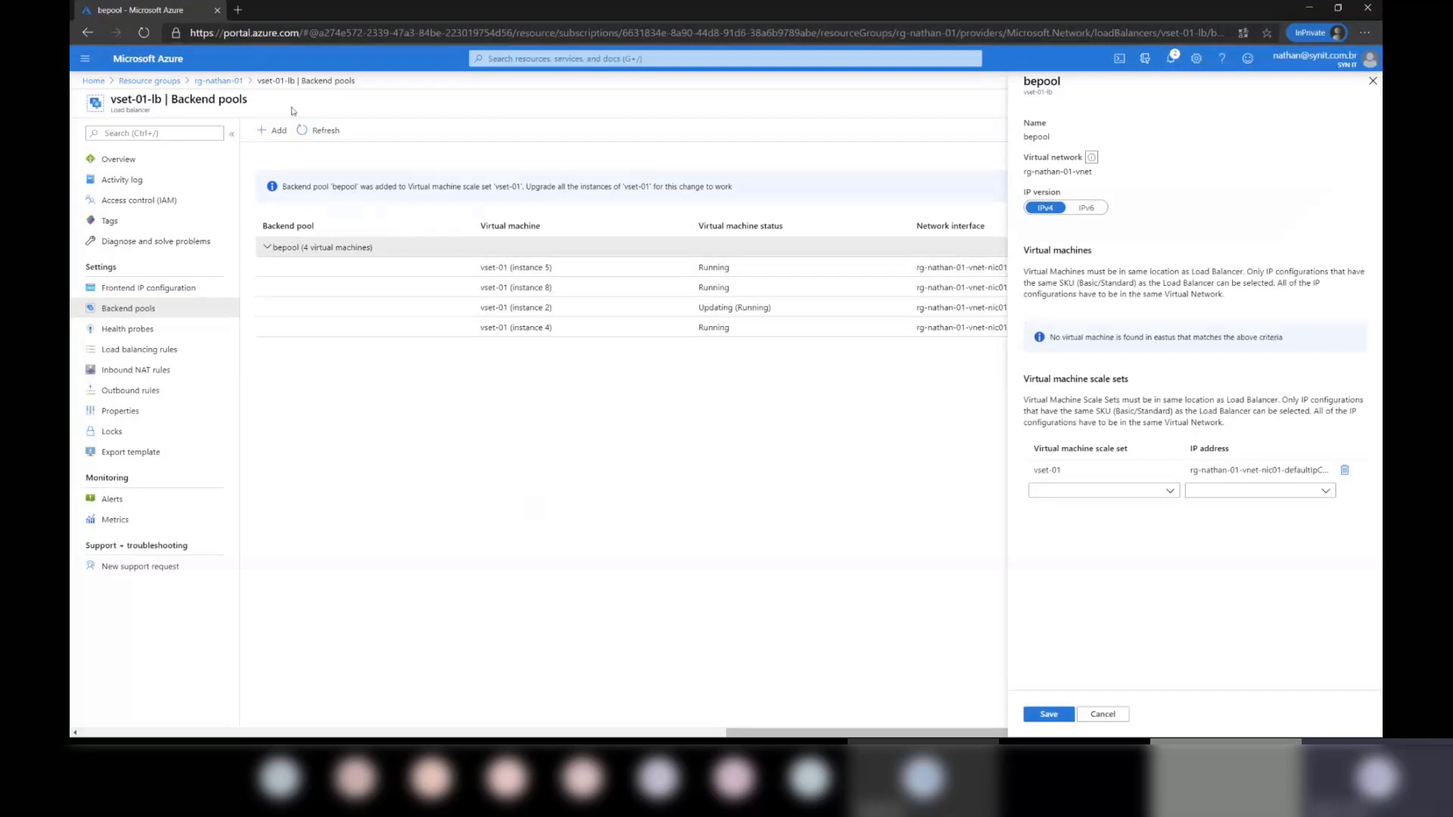
pyautogui.click(1372, 80)
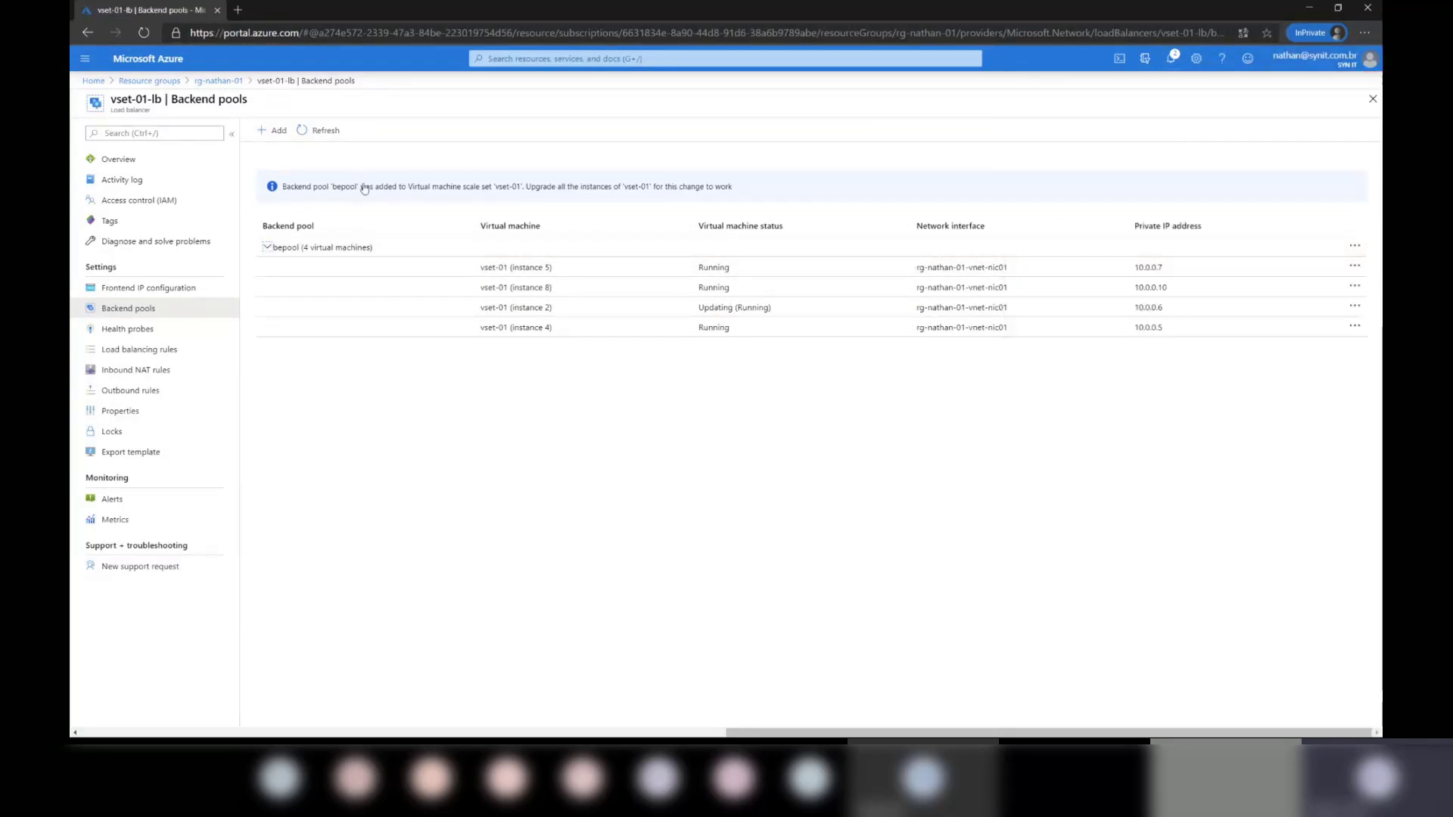
pyautogui.click(144, 81)
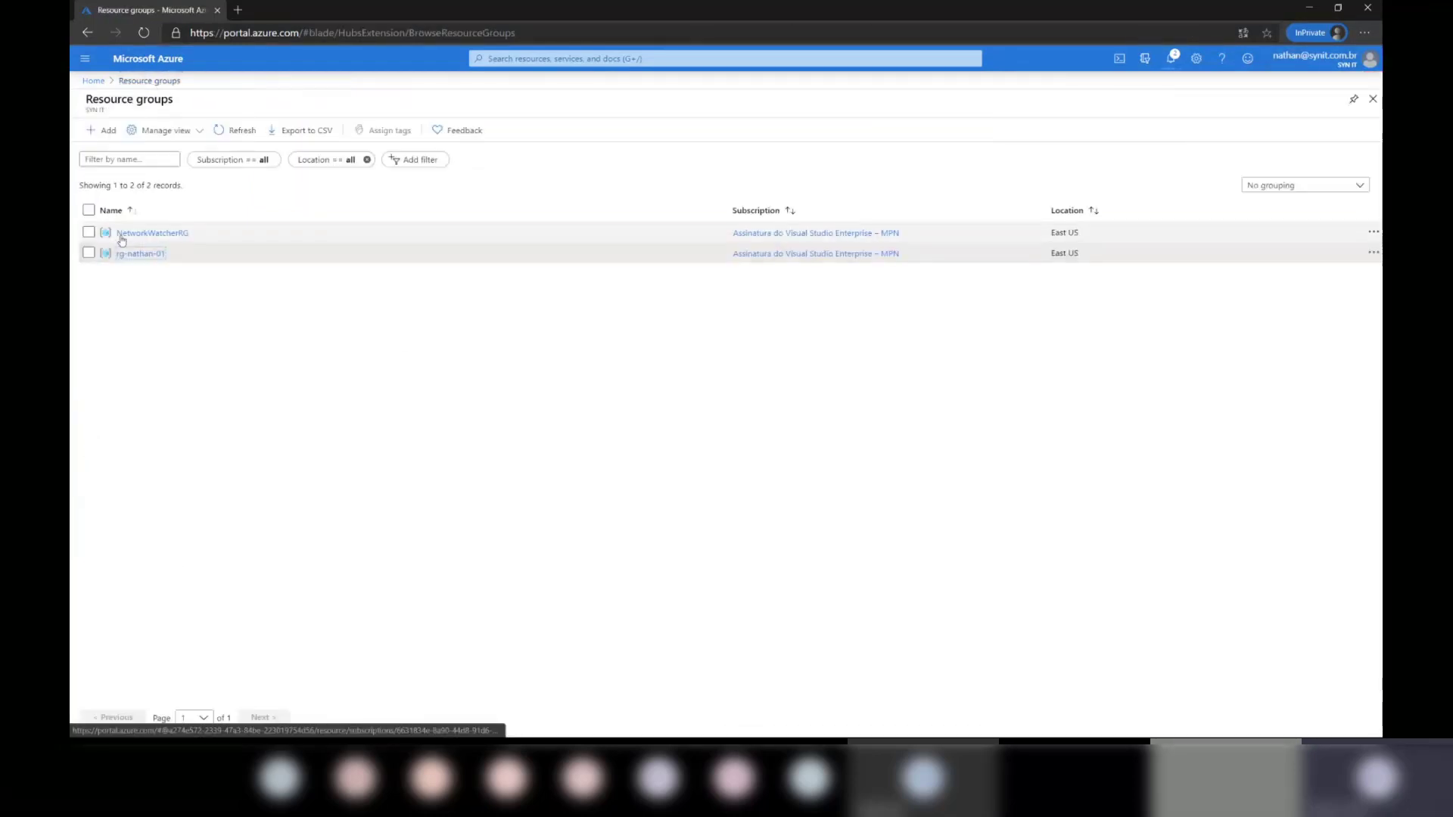
# Step: Navigate through rg-nathan-01 to the vset-01 scale set's instance list
pyautogui.click(140, 231)
pyautogui.click(112, 226)
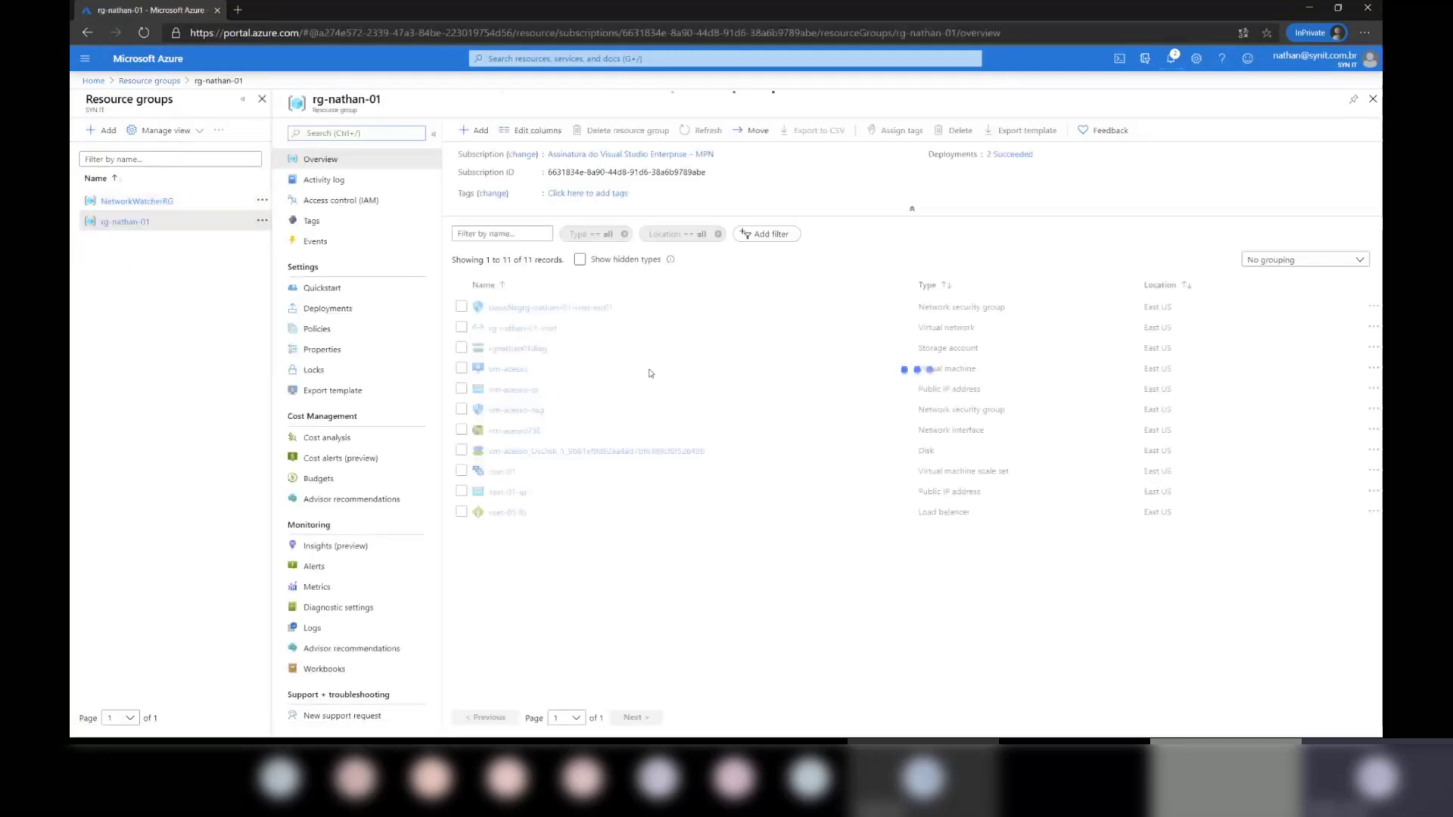
pyautogui.click(502, 472)
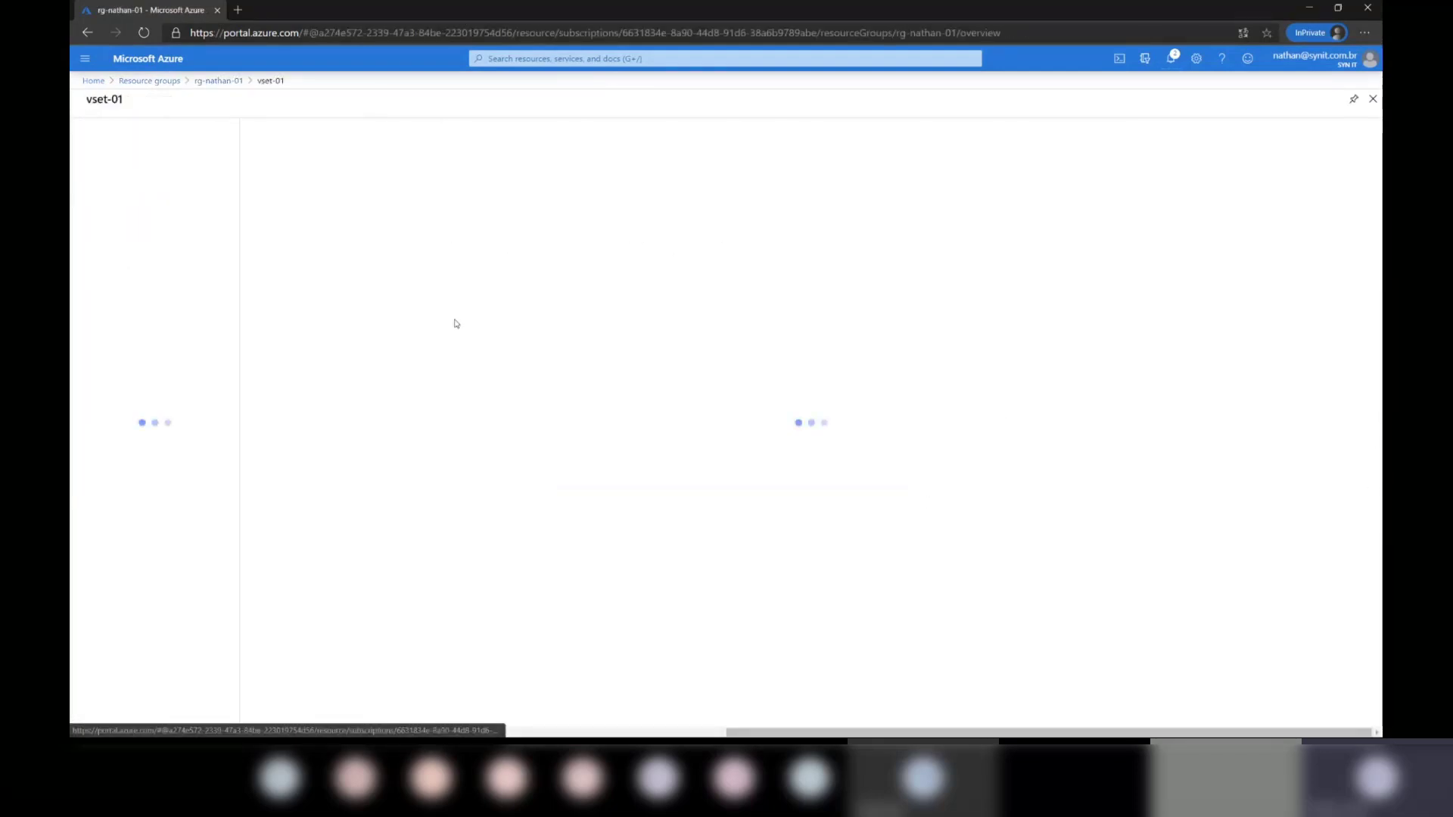
pyautogui.click(119, 288)
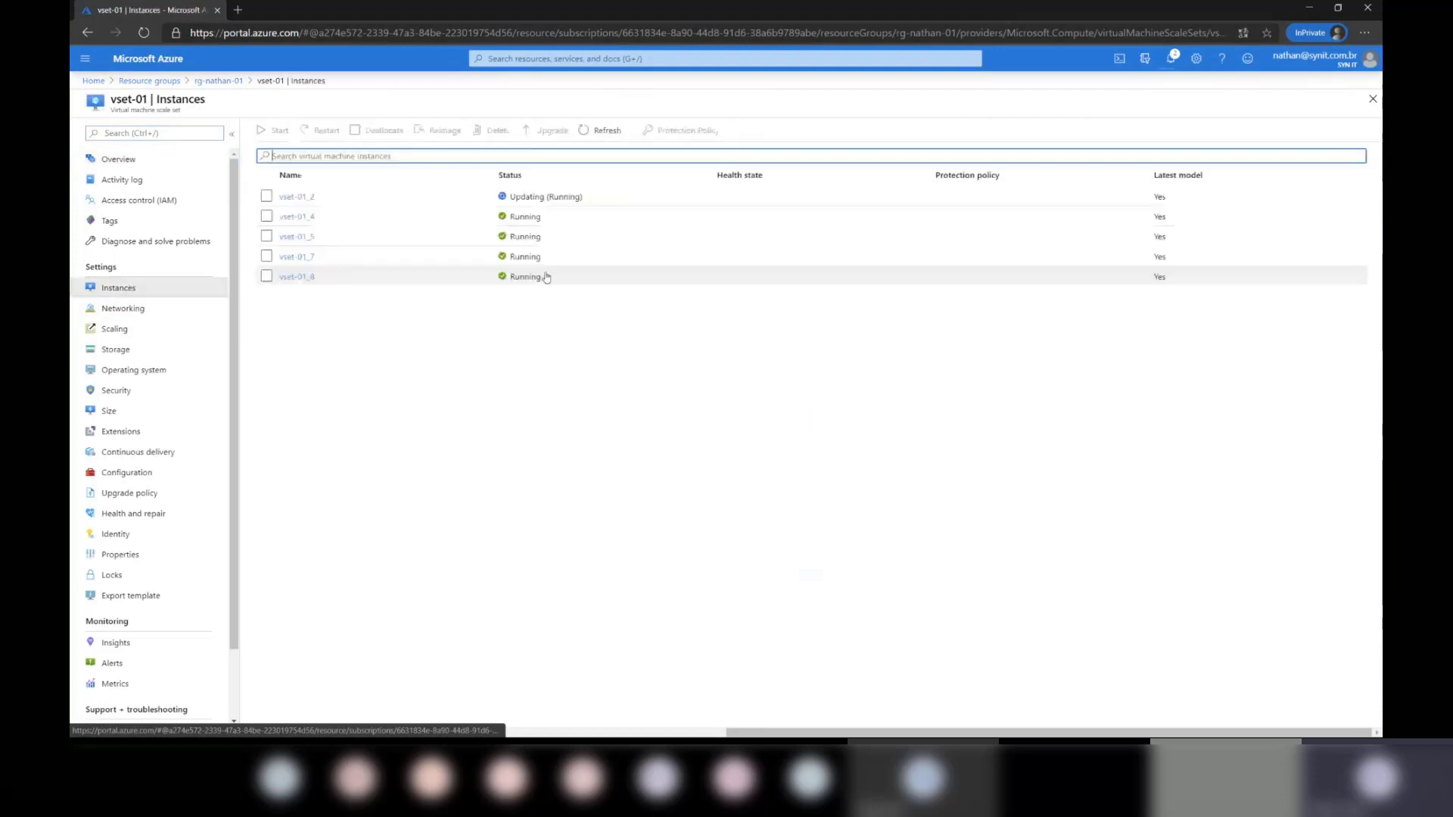
# Step: Refresh the instance statuses and view autoscale settings reporting an instance count of 4
pyautogui.click(602, 130)
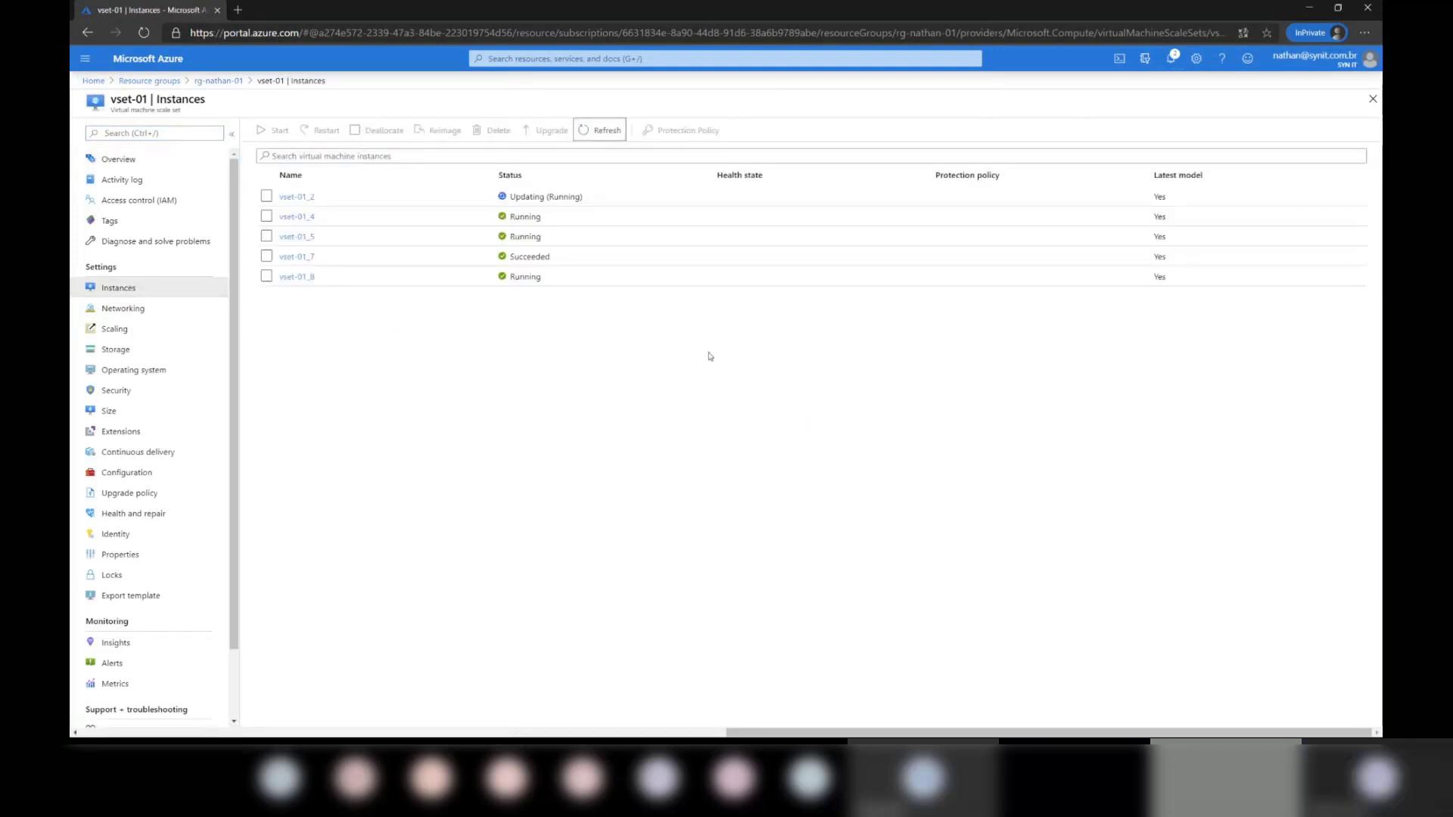
pyautogui.click(617, 133)
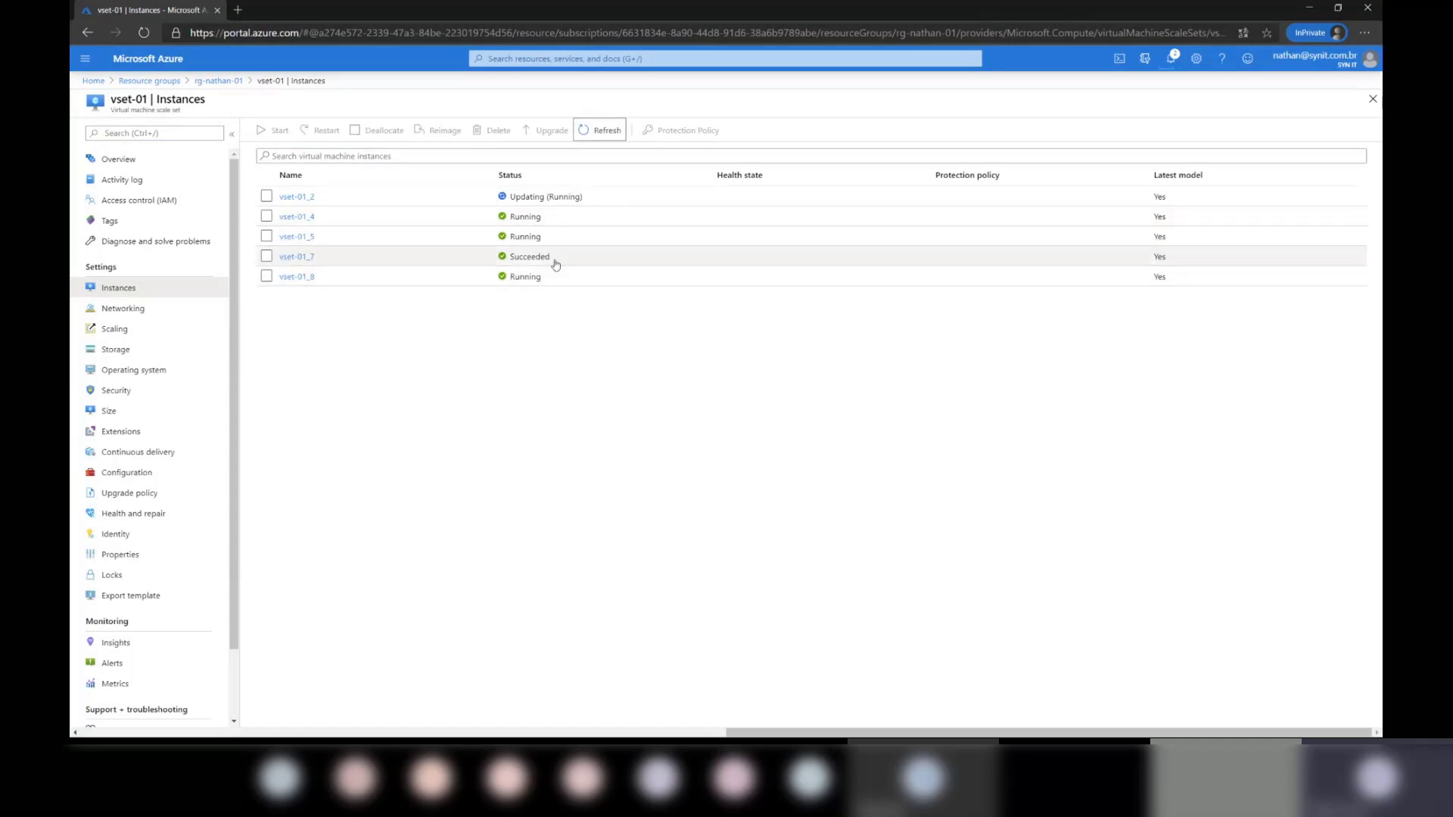
pyautogui.click(592, 133)
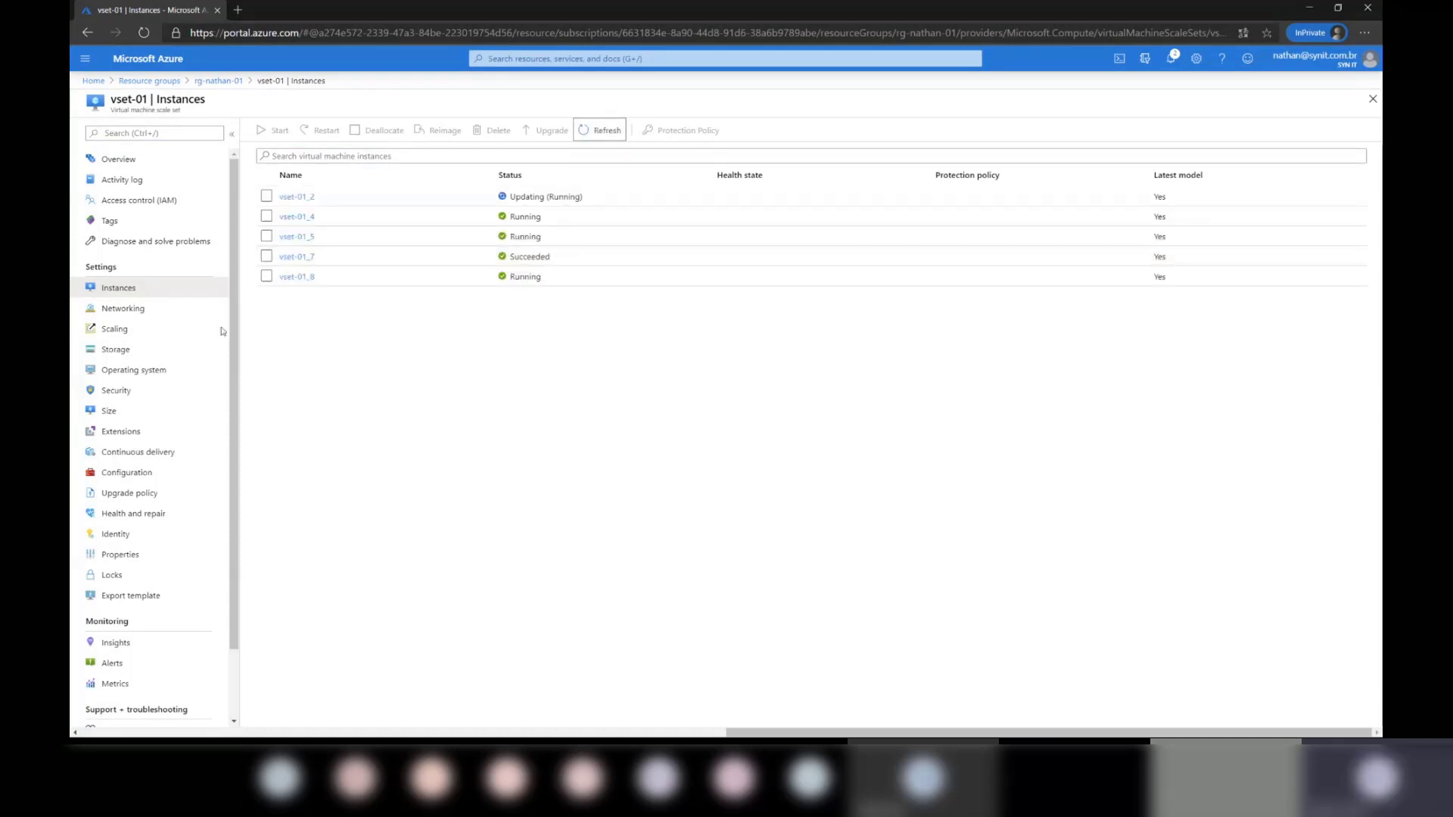
pyautogui.click(115, 328)
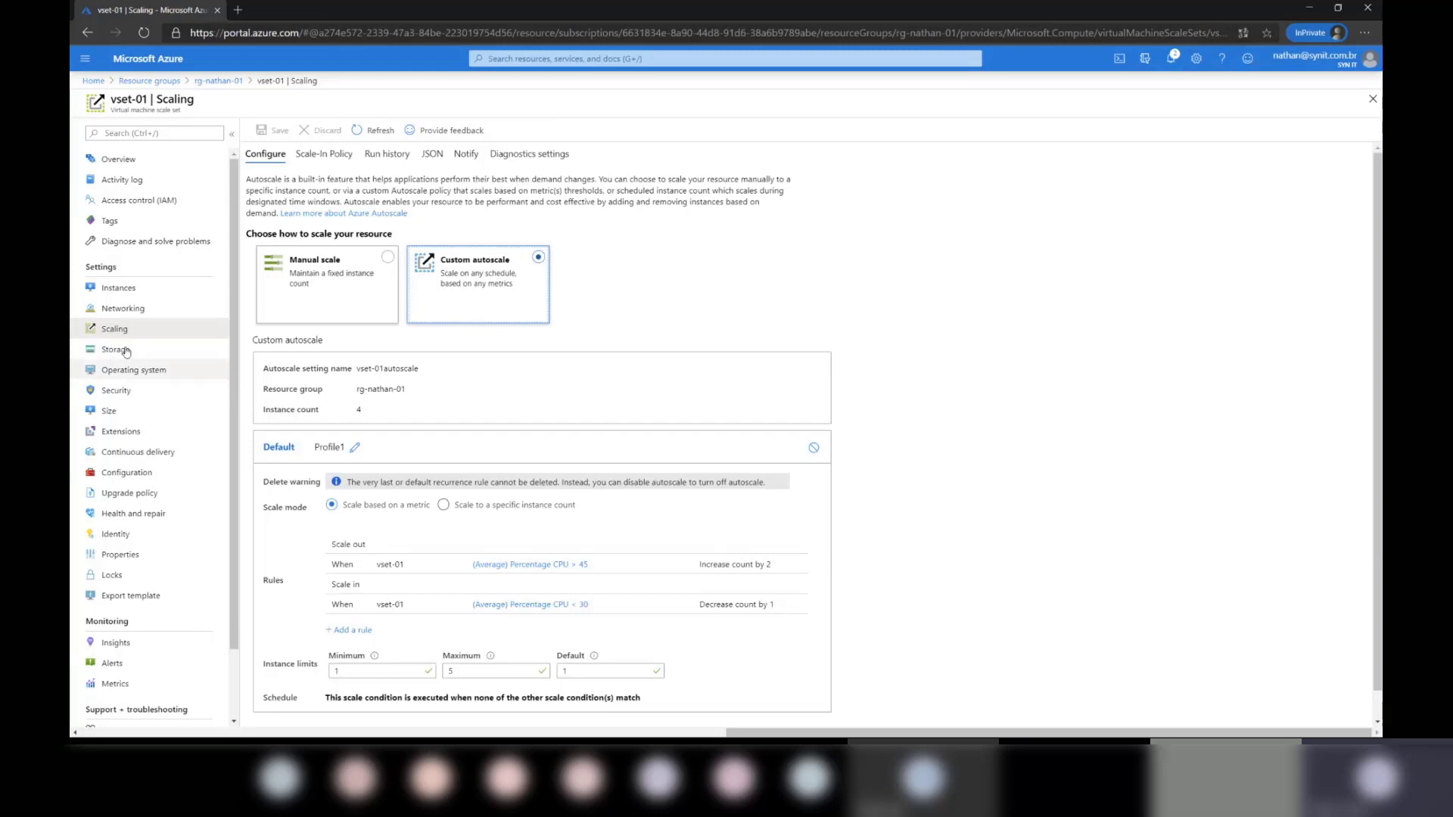
# Step: Open vset-01's average CPU metrics chart (17.97%), then return to the Scaling page and Instances list
pyautogui.click(154, 153)
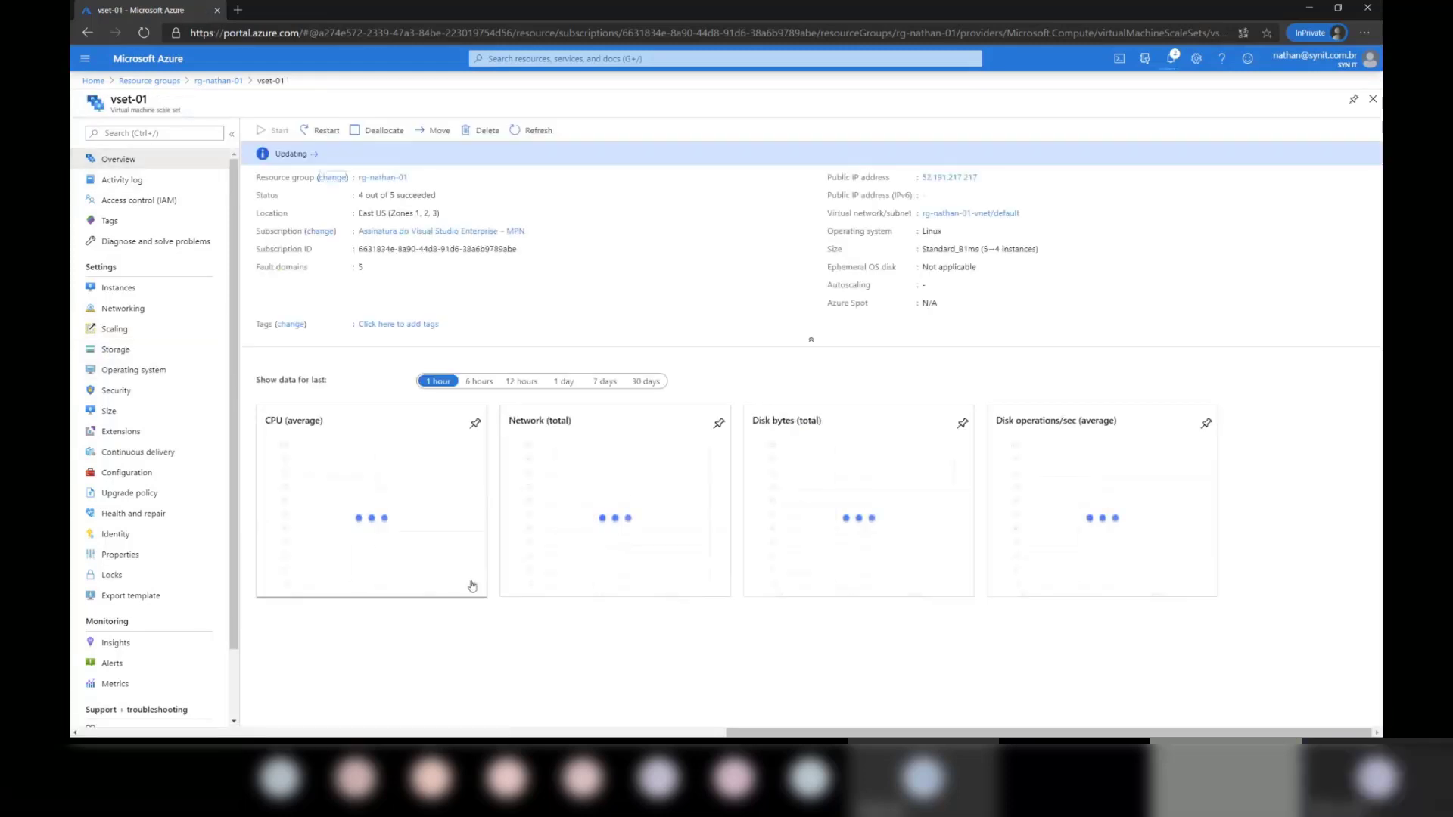
pyautogui.click(832, 595)
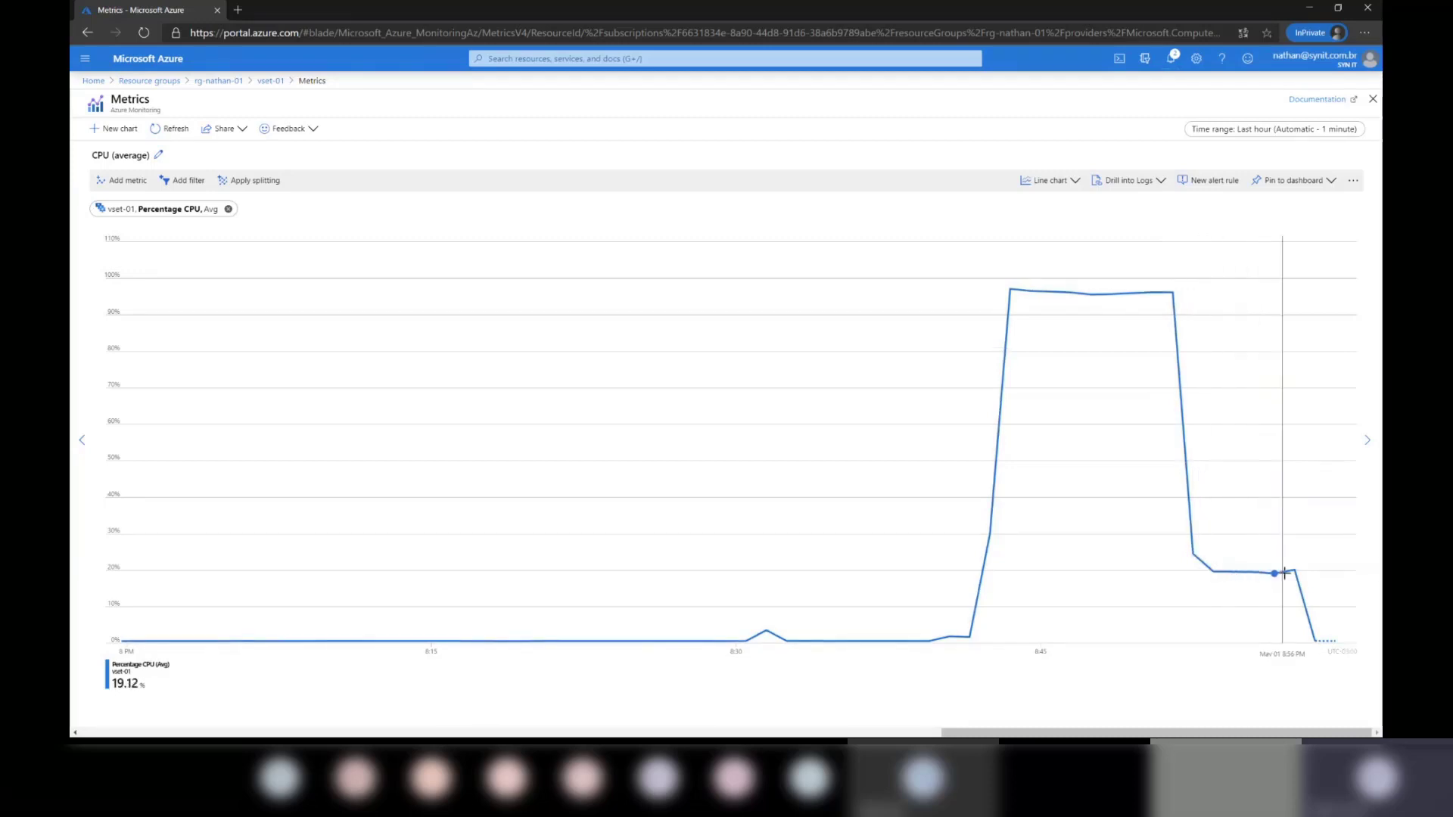
pyautogui.click(270, 80)
pyautogui.click(115, 329)
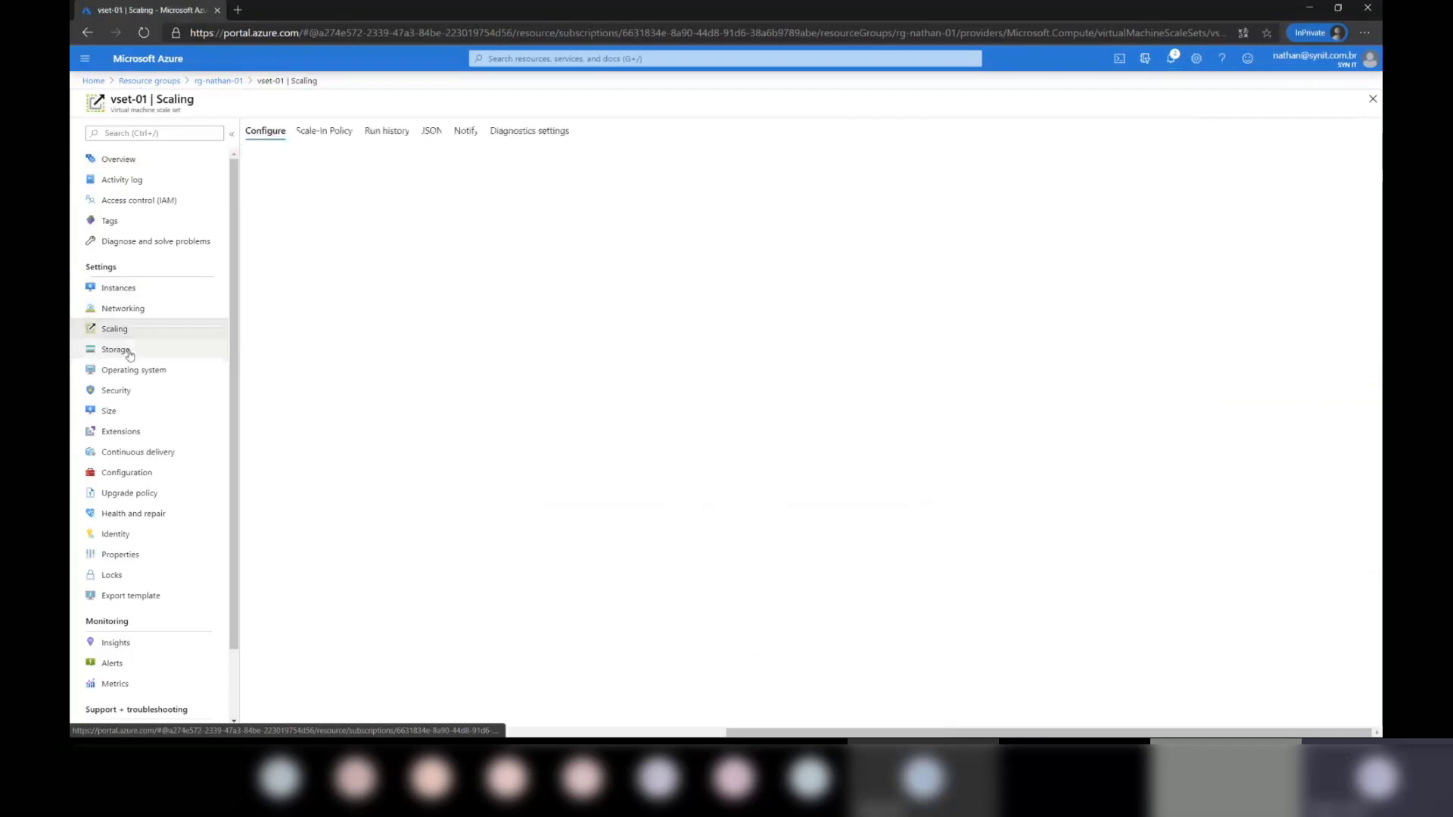
pyautogui.click(160, 292)
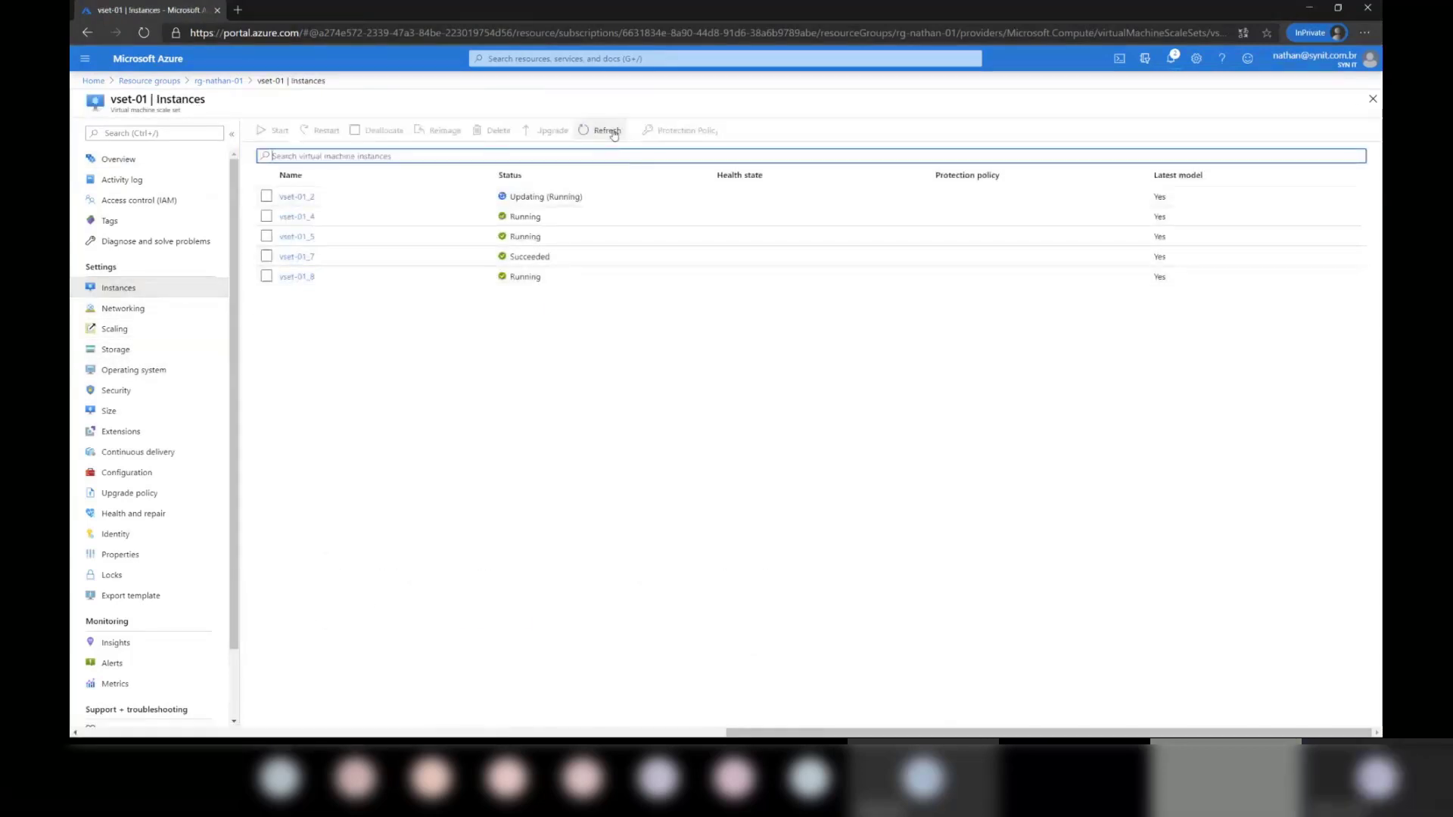
# Step: Refresh instances until vset-01_8 shows Deleting, then check autoscale now reporting 3 instances
pyautogui.click(609, 131)
pyautogui.click(609, 131)
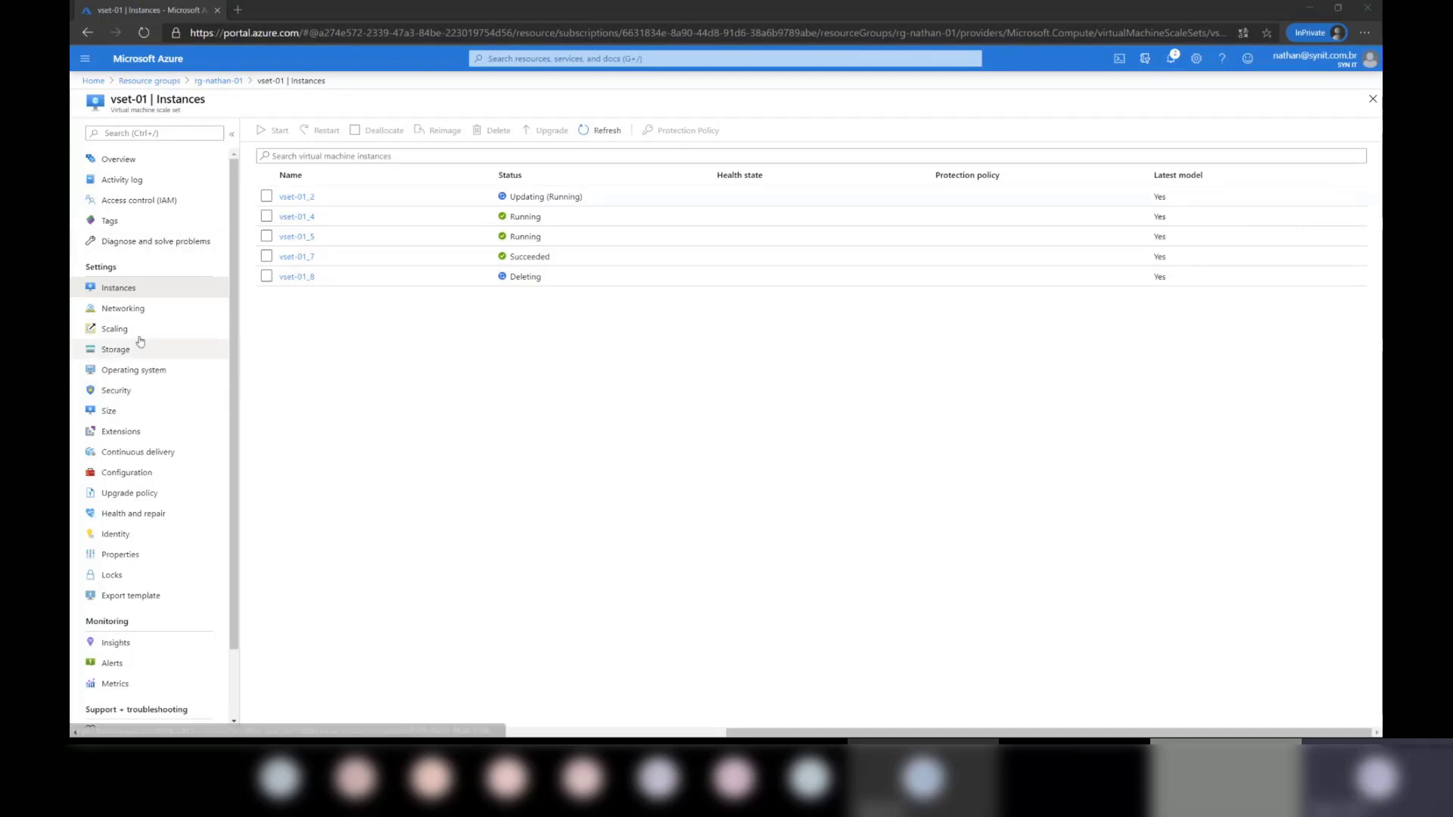
pyautogui.click(114, 329)
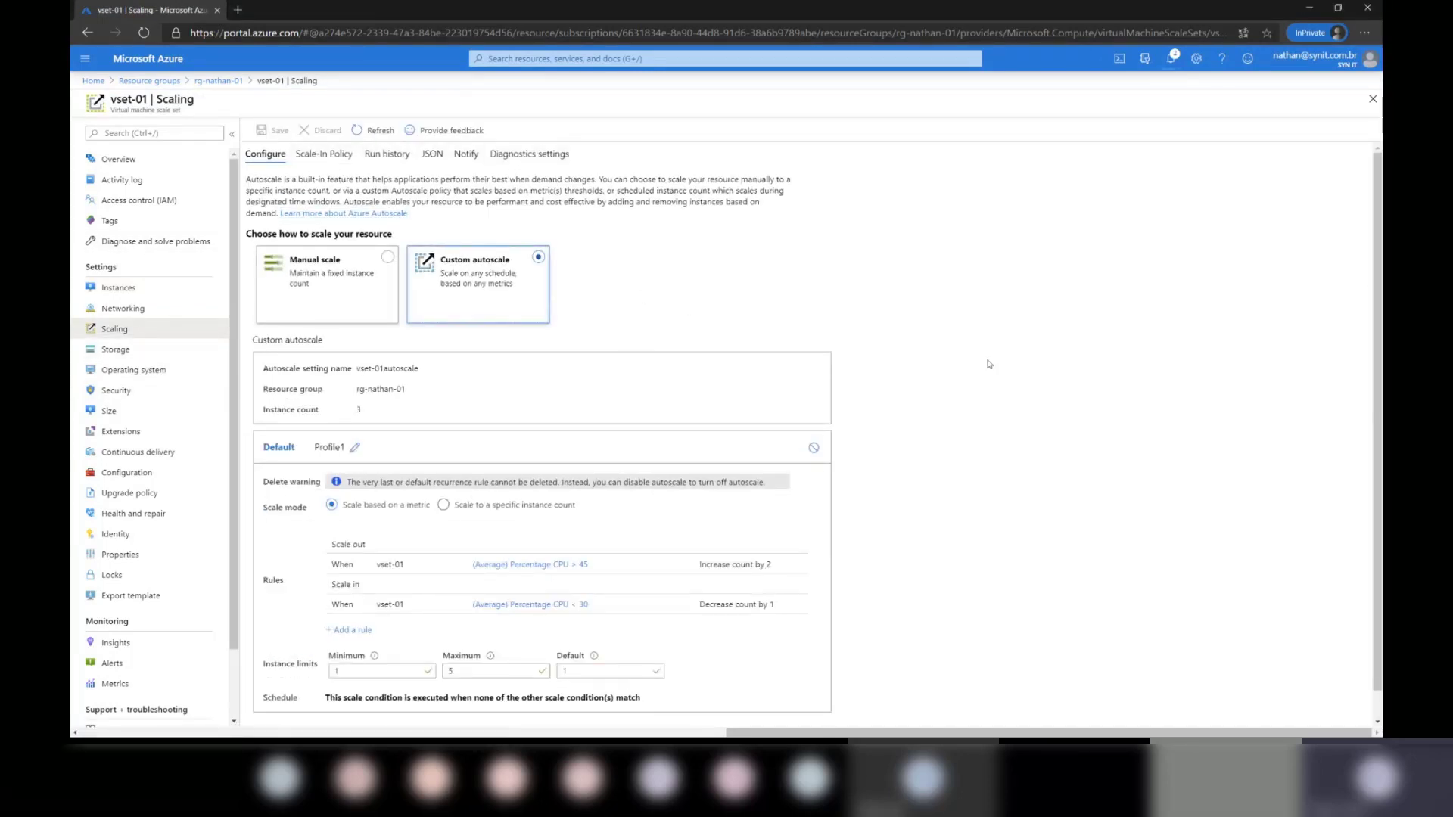
# Step: Scroll vset-01's overview to review its last-hour CPU, network and disk charts
pyautogui.click(118, 159)
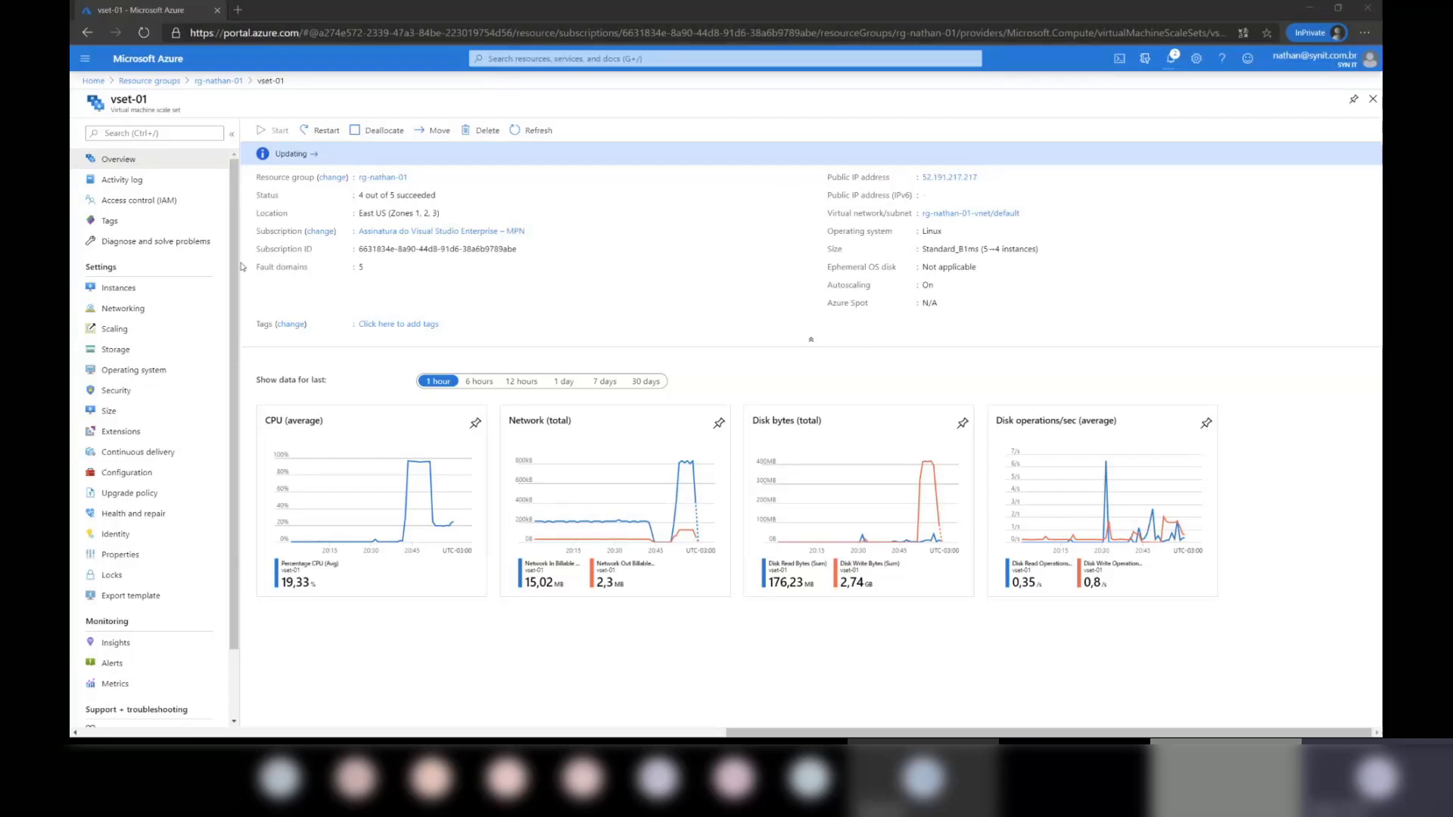
pyautogui.scroll(-1, 234, 285)
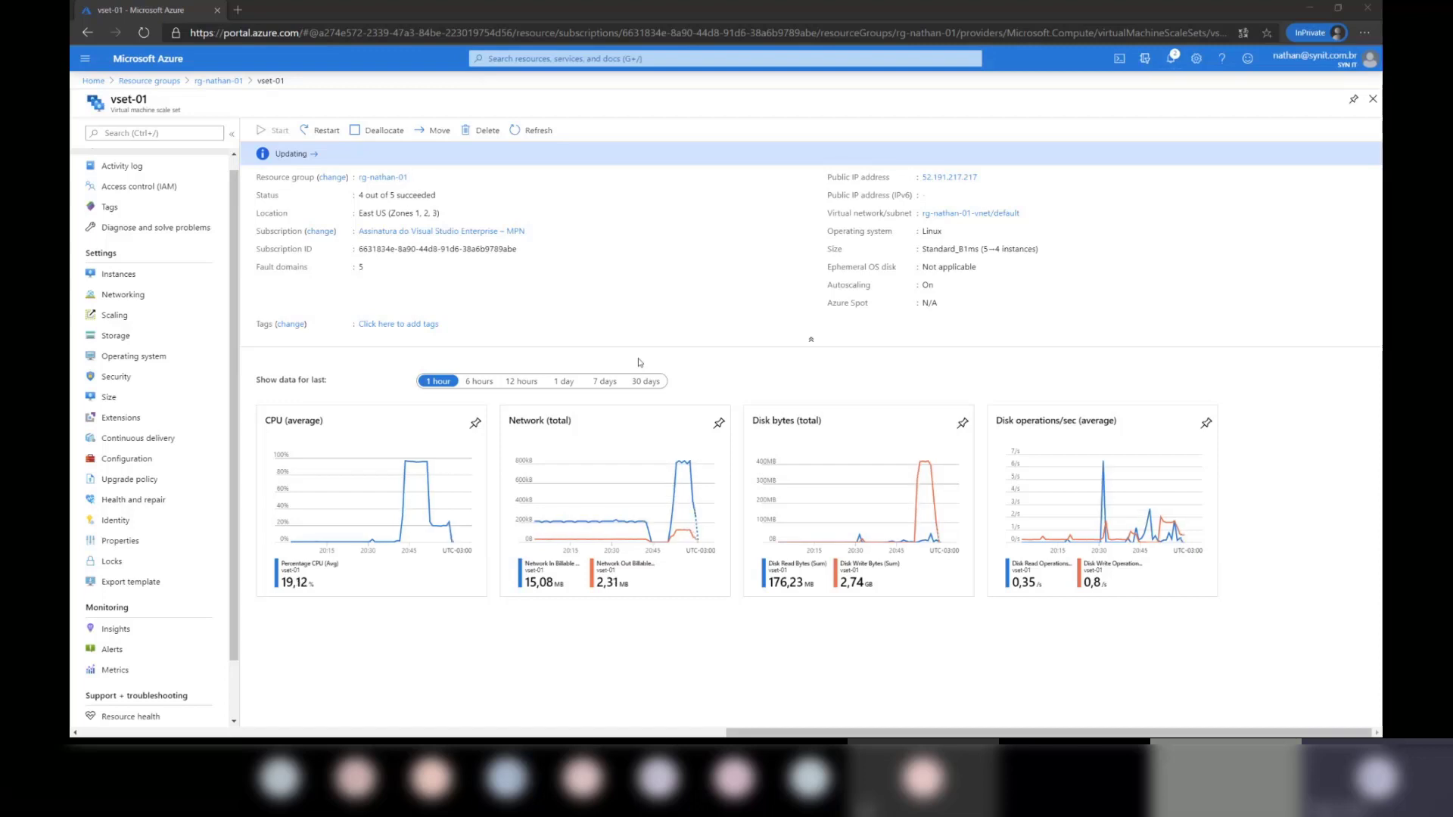
# Step: Search 'sql' to reach SQL databases and start creating a new database
pyautogui.click(670, 55)
pyautogui.write('sql')
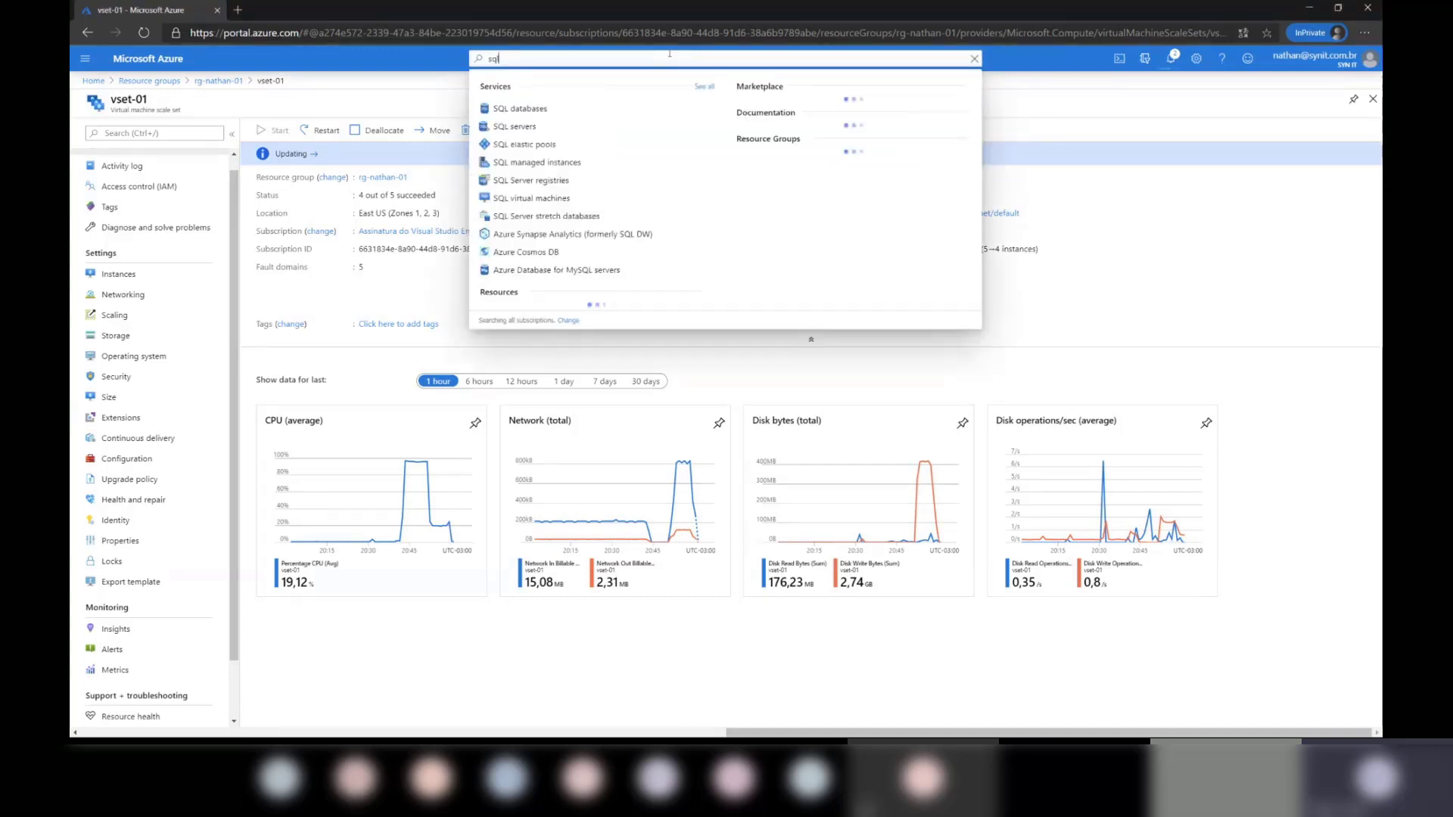
pyautogui.press('Return')
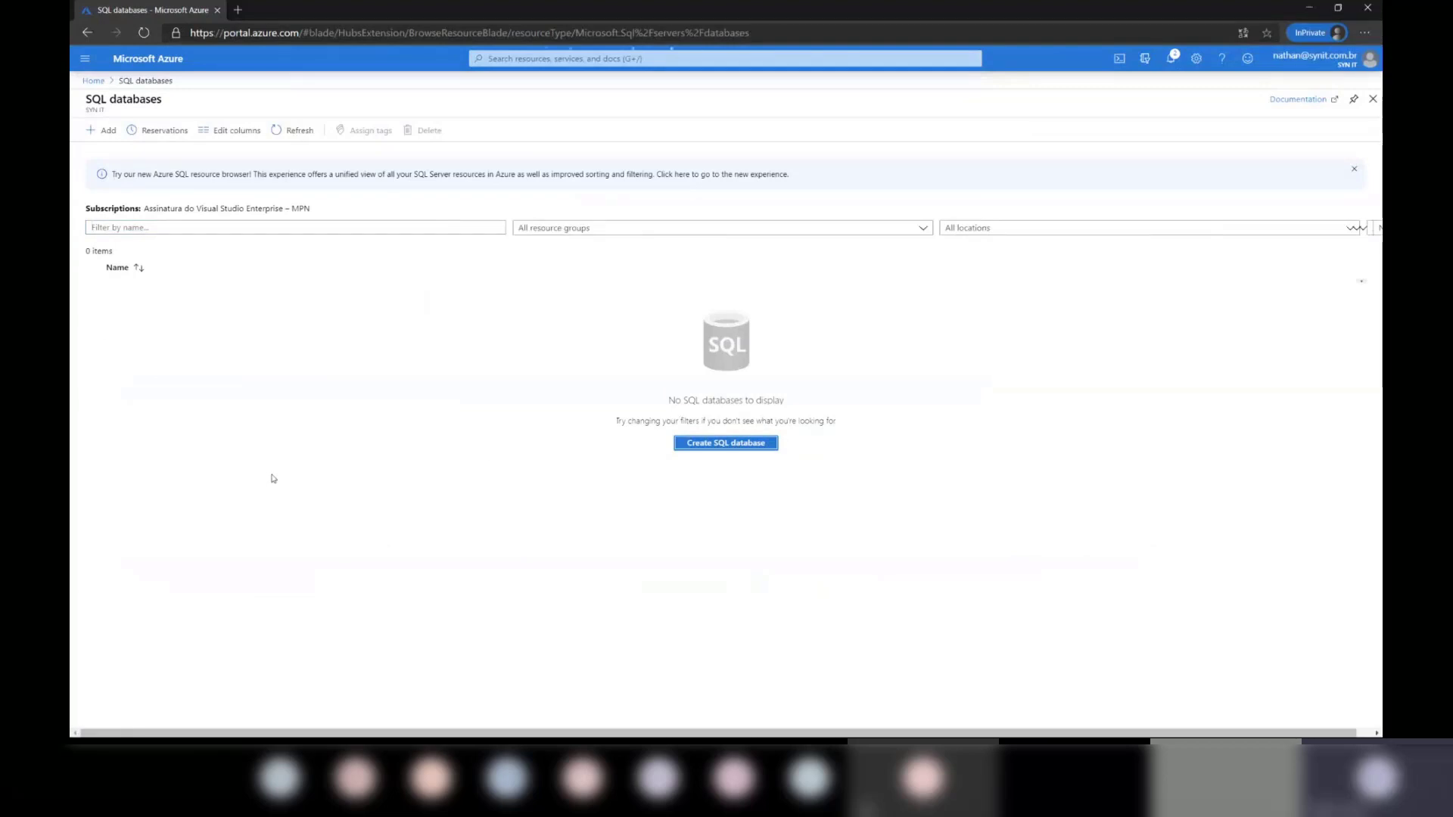
pyautogui.click(725, 443)
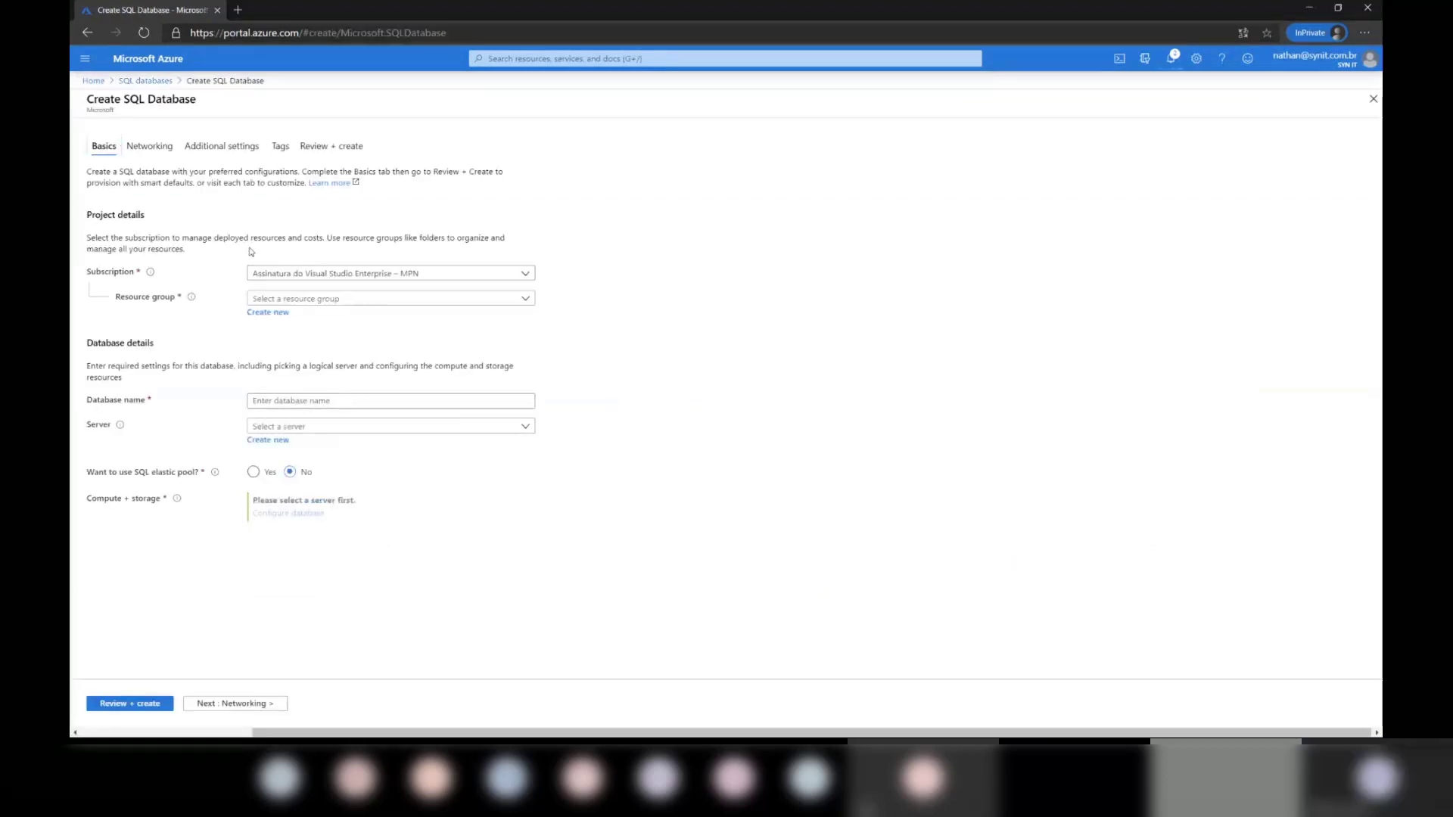
# Step: Pick resource group rg-nathan-01 and name the database teste; no existing servers available
pyautogui.click(339, 298)
pyautogui.click(318, 366)
pyautogui.click(312, 403)
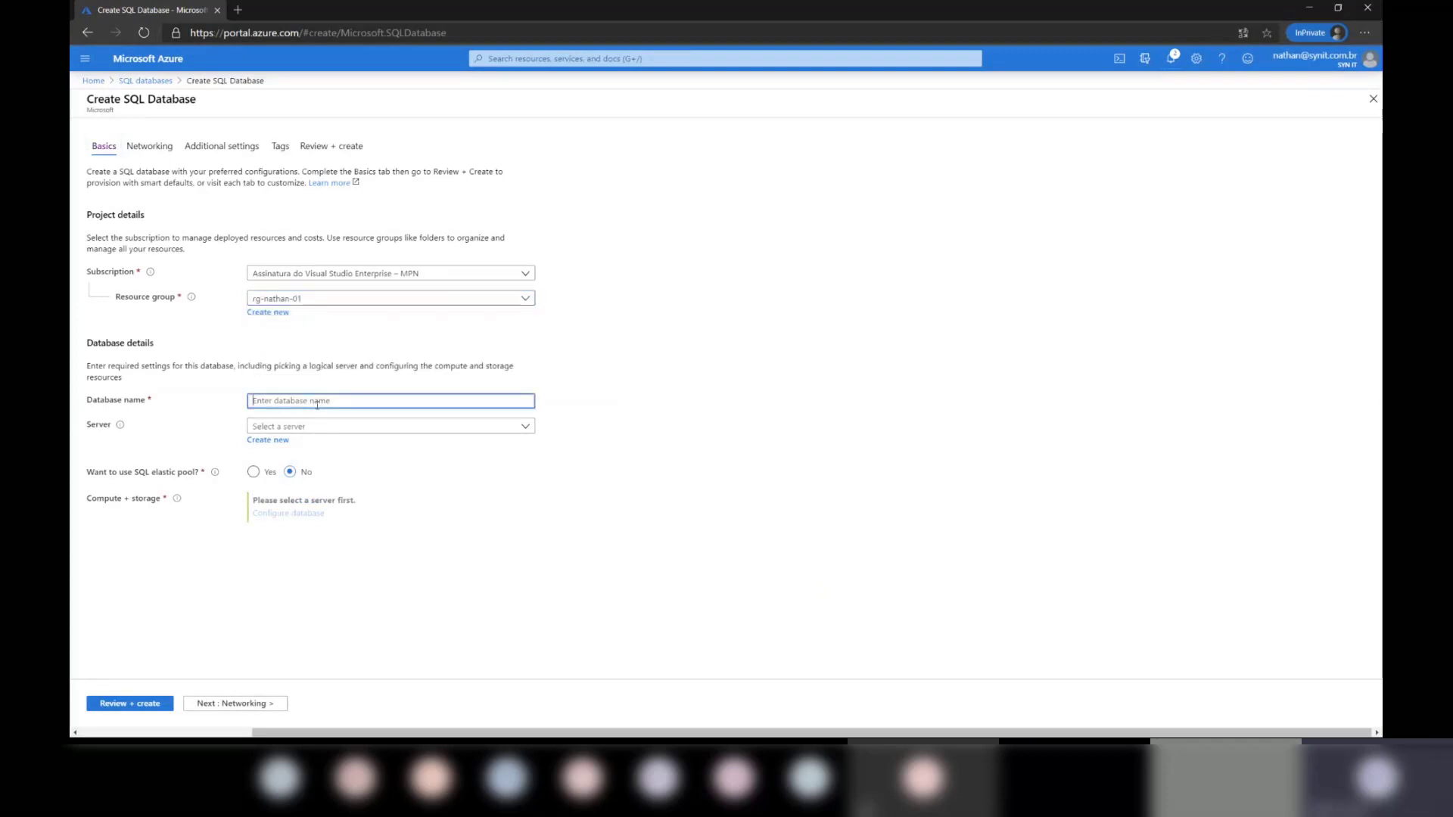
pyautogui.write('teste')
pyautogui.click(321, 426)
pyautogui.click(330, 476)
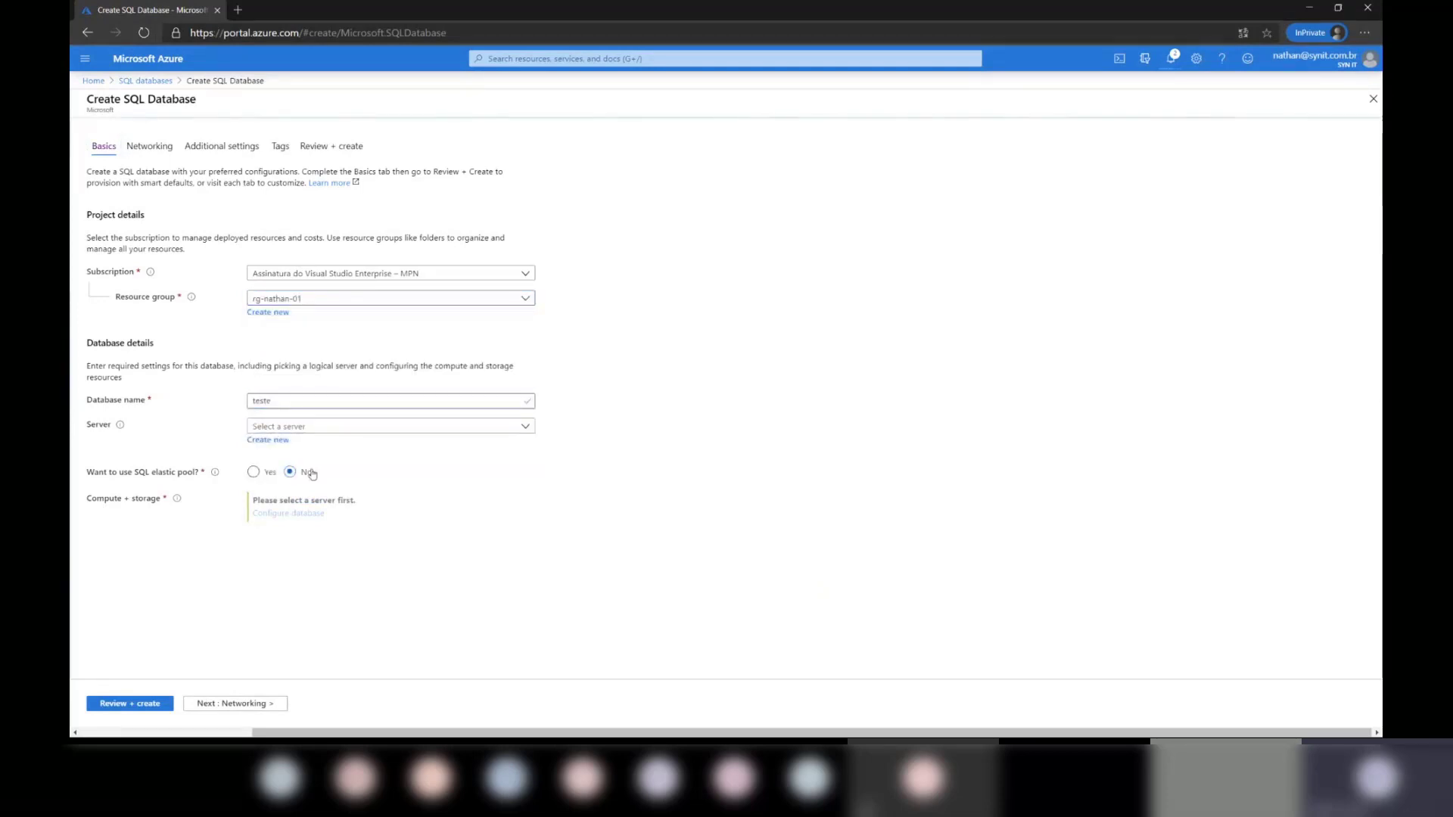
# Step: Start a new server, set elastic pool to Yes, then head Home leaving the form unsaved
pyautogui.click(267, 439)
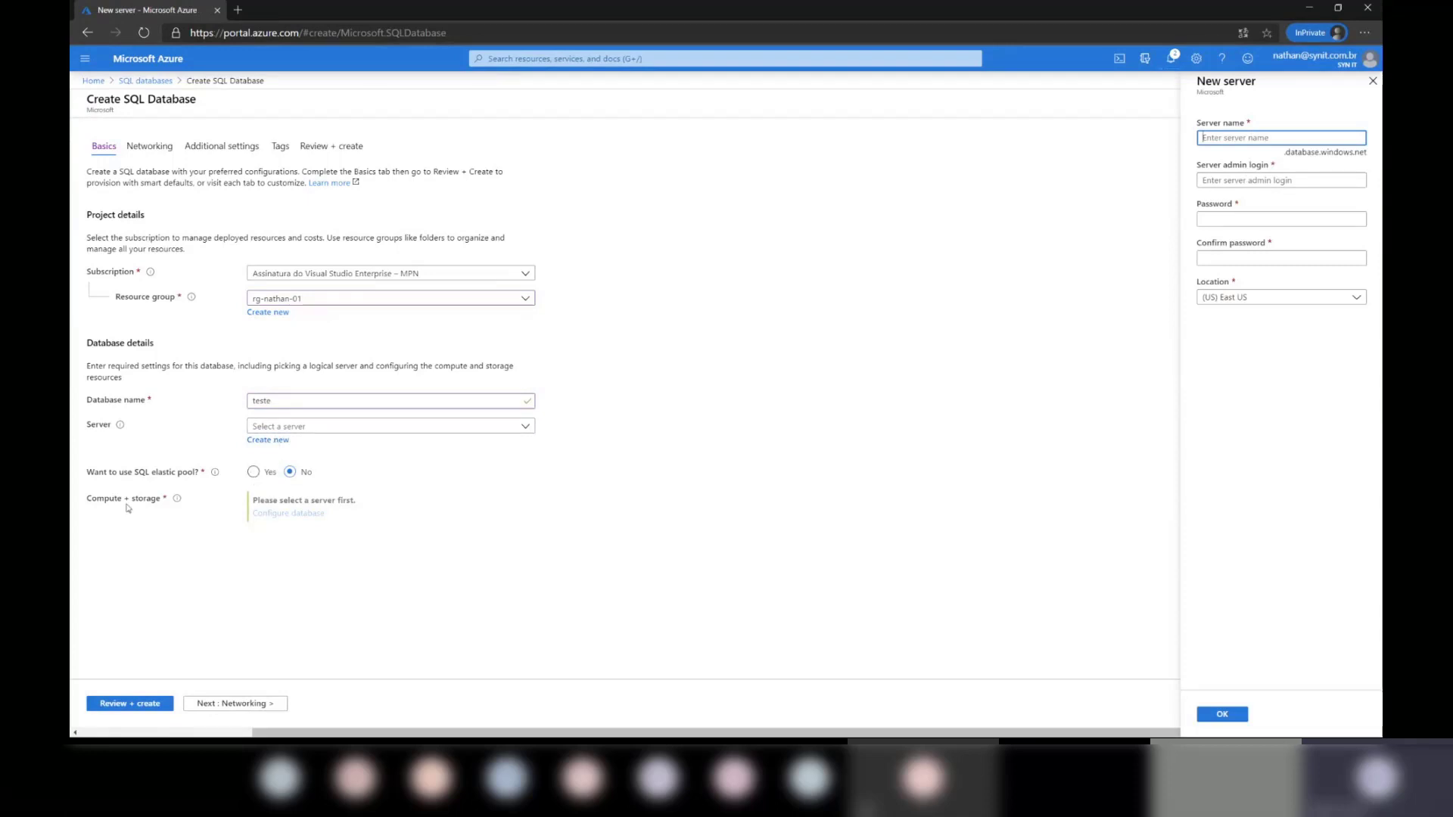
pyautogui.click(255, 474)
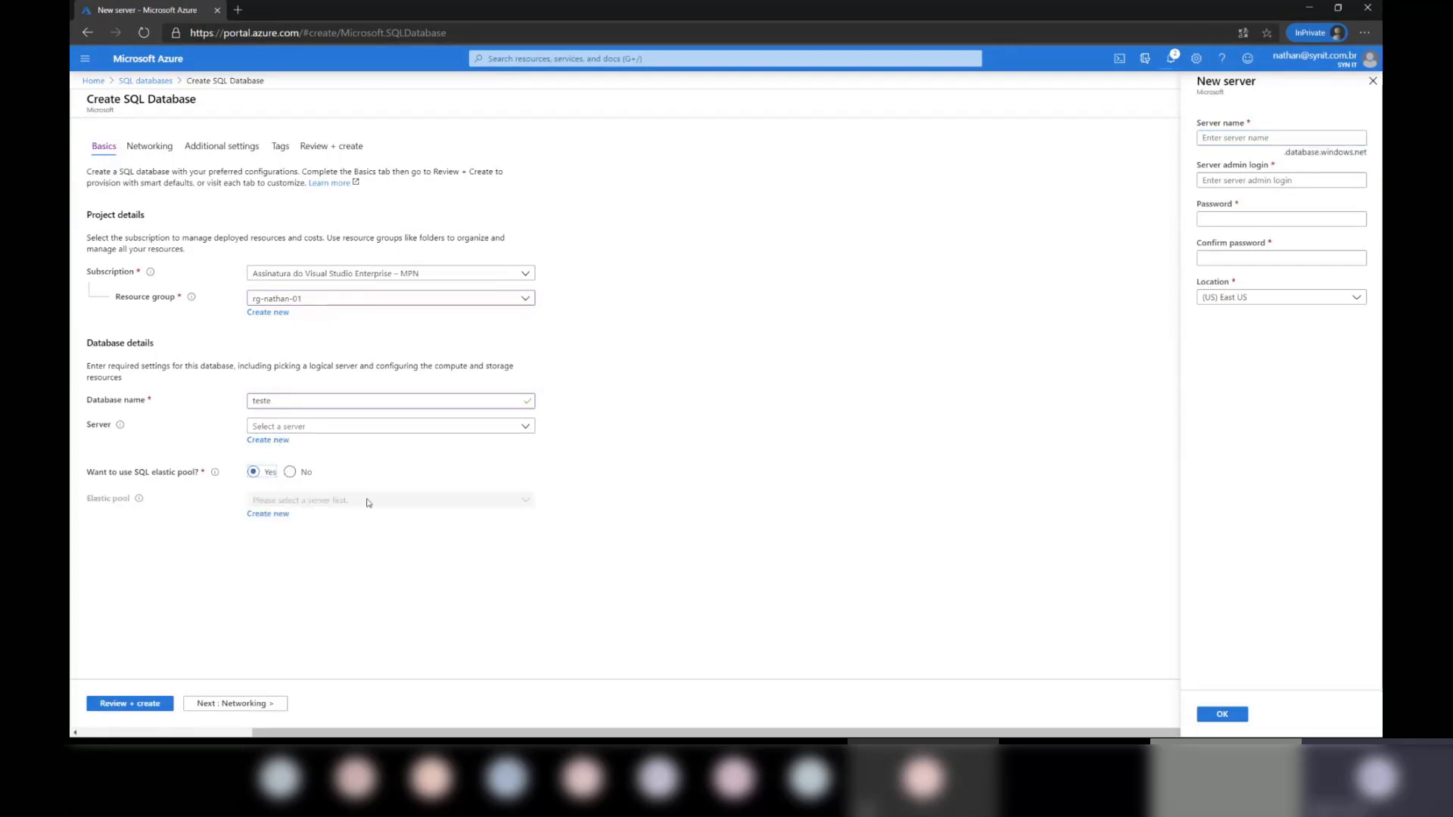
pyautogui.click(268, 514)
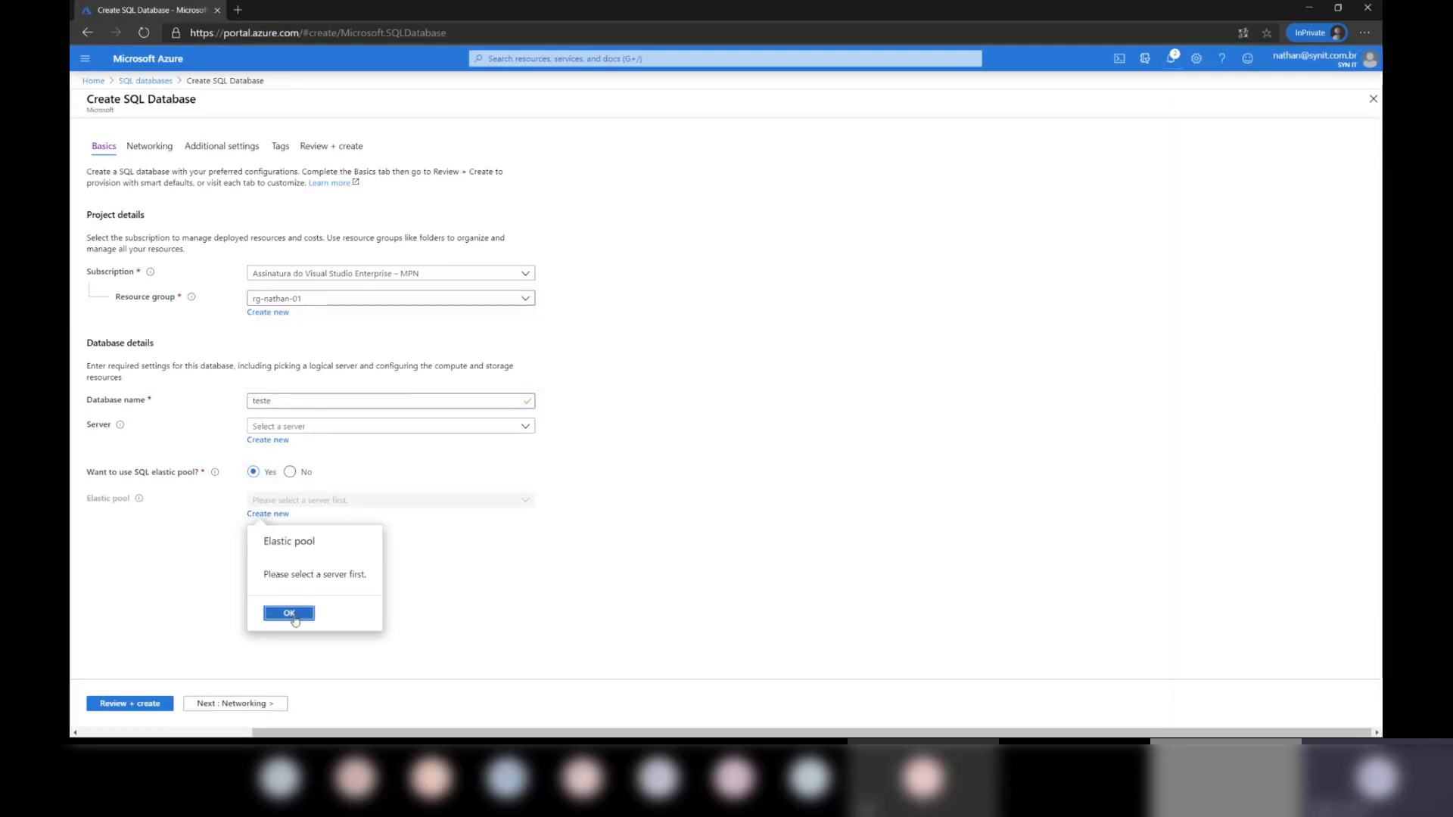
pyautogui.click(294, 615)
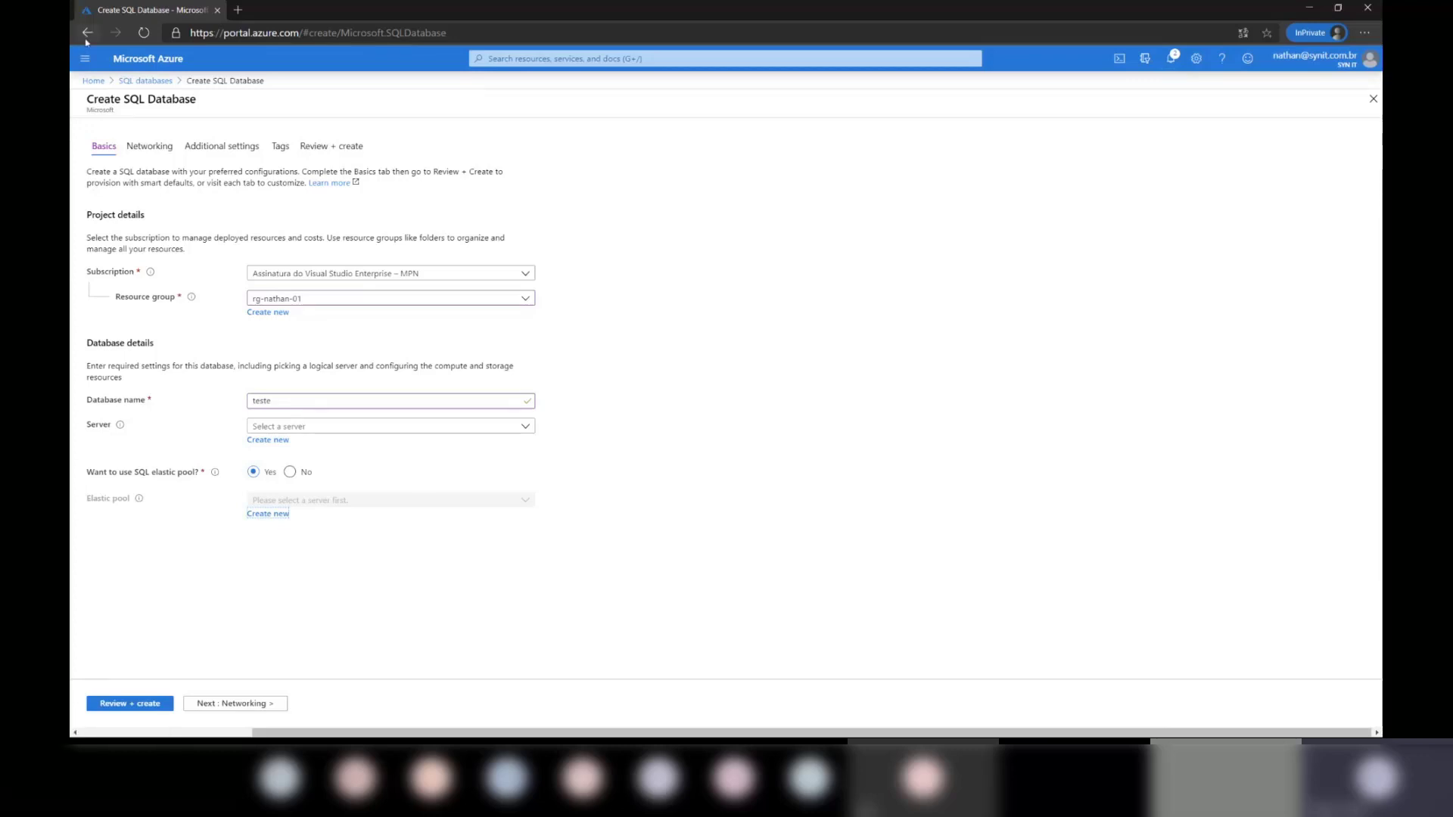
pyautogui.click(94, 80)
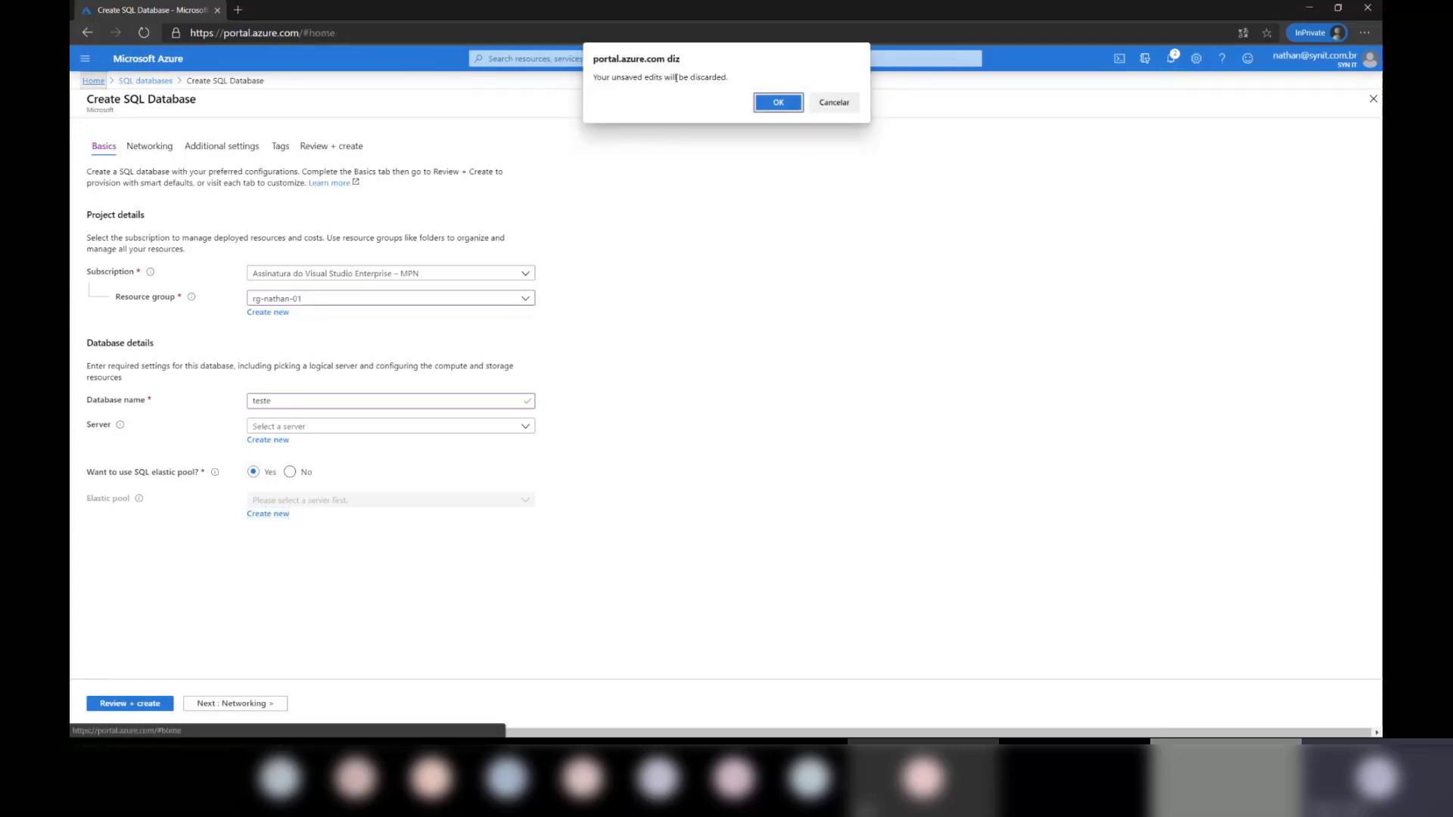
# Step: Discard the SQL form, preview the new Web App form via App Services, then list VM scale sets
pyautogui.press('Return')
pyautogui.click(694, 55)
pyautogui.write('app')
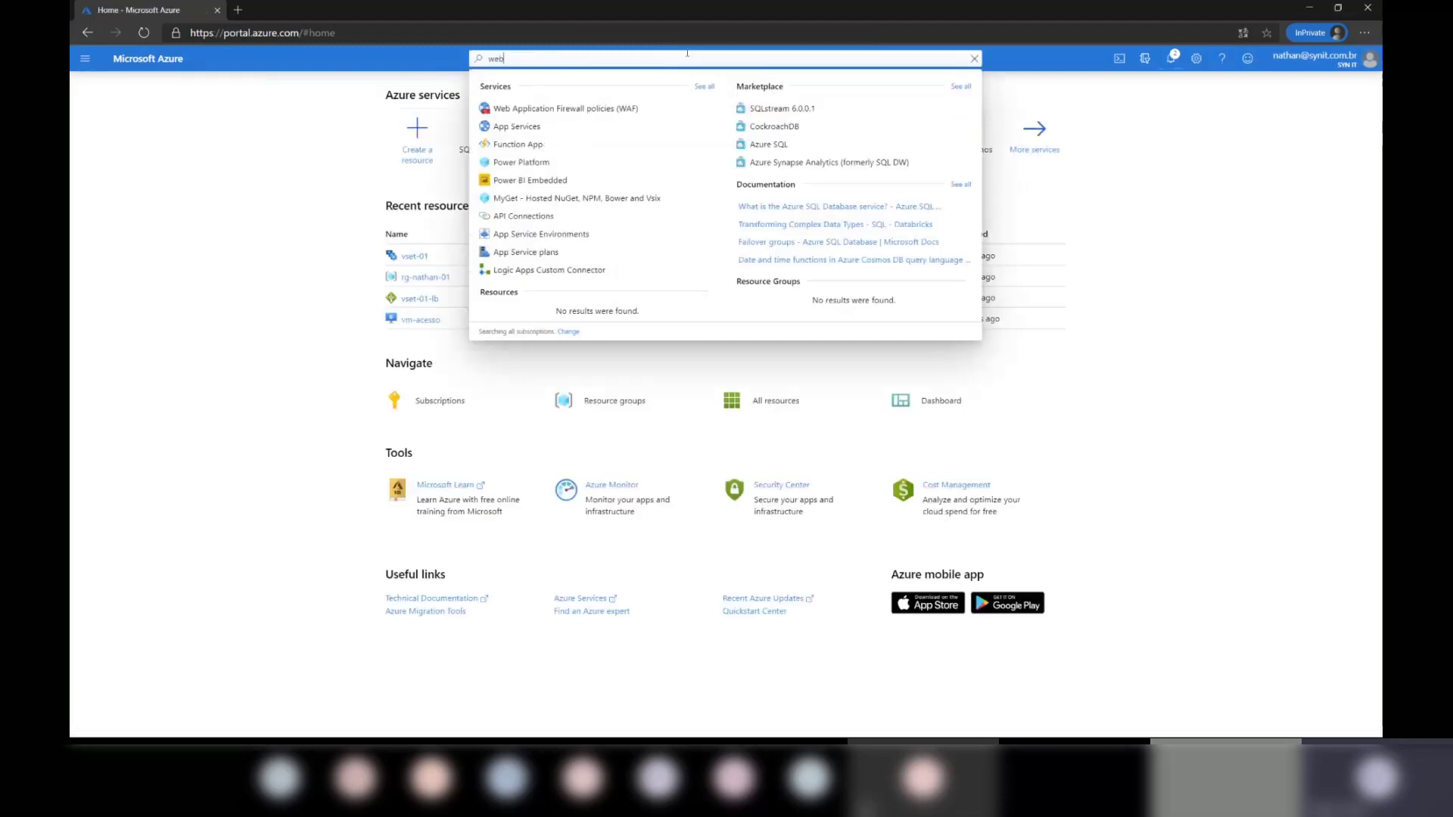
pyautogui.click(522, 120)
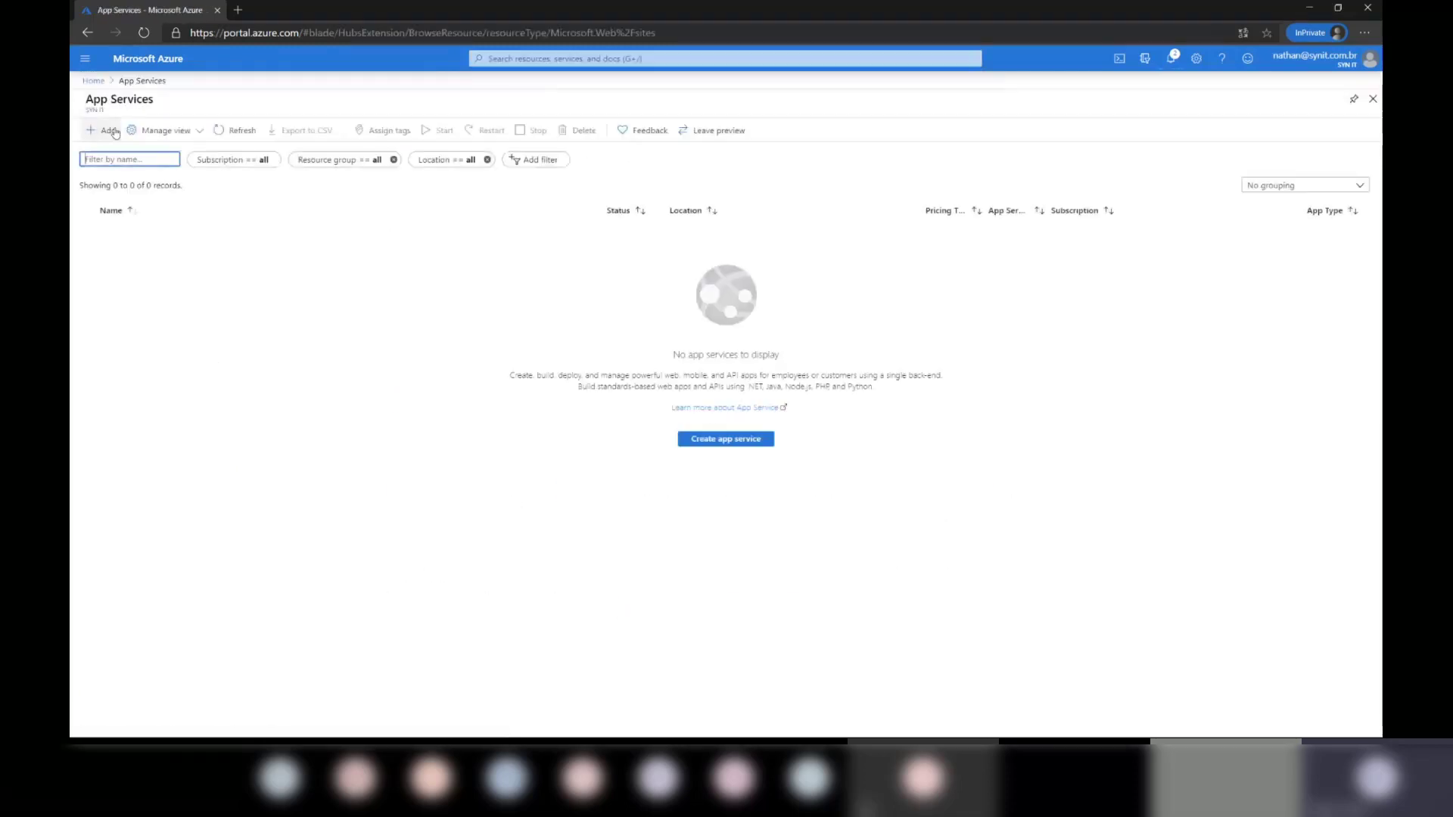
pyautogui.click(103, 130)
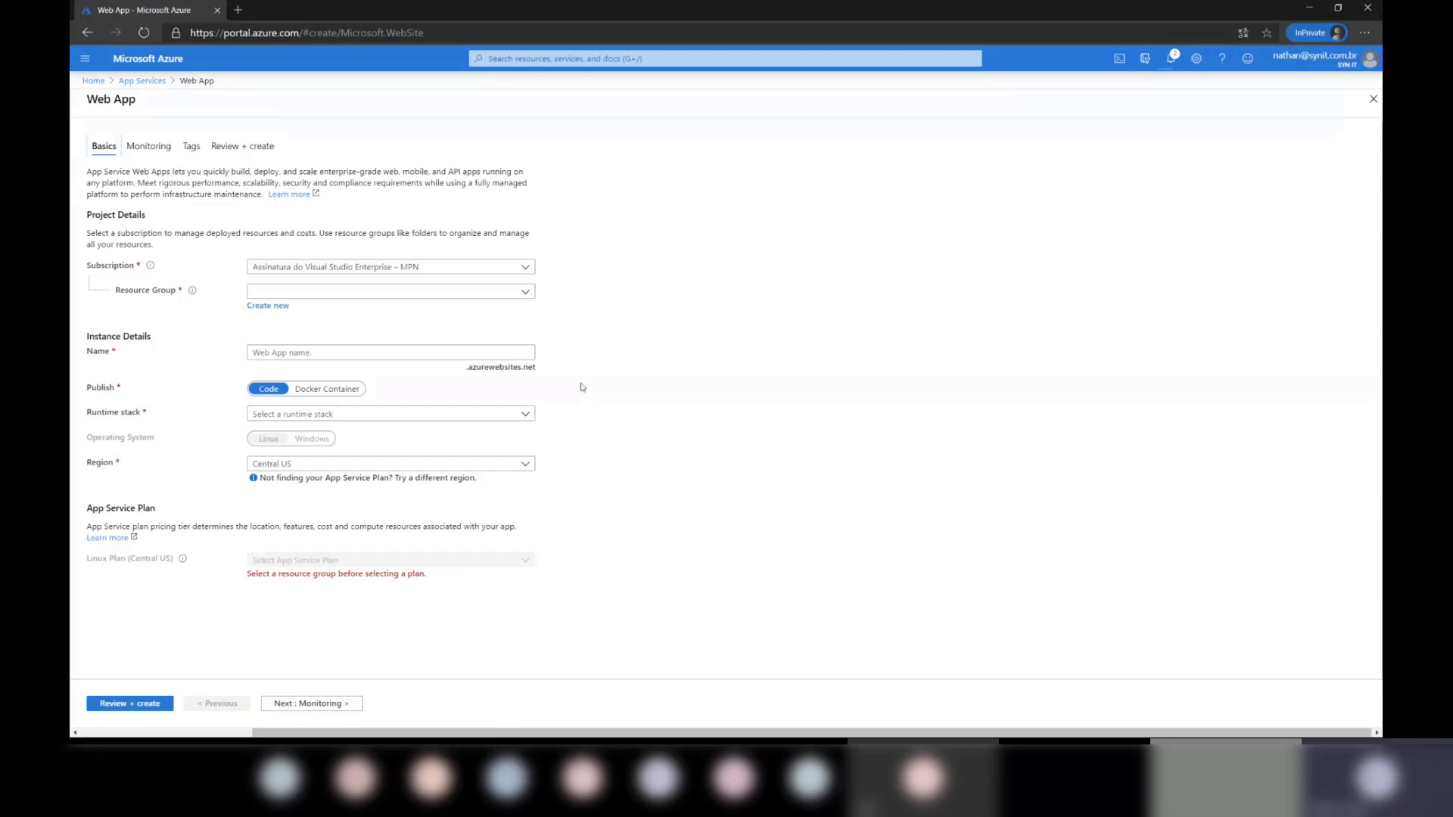
pyautogui.click(93, 80)
pyautogui.click(669, 146)
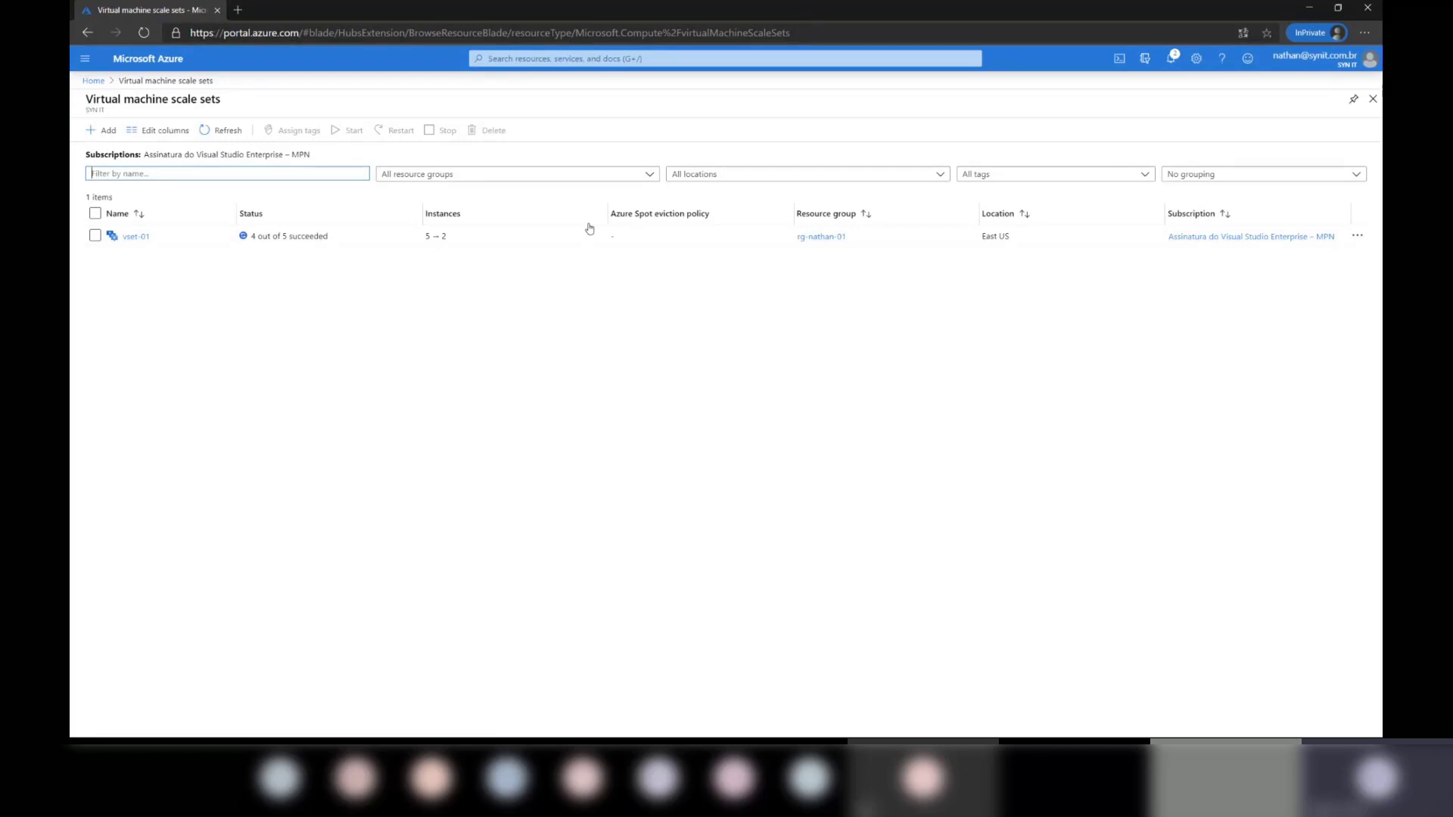
# Step: Open vset-01, refresh instances as vset-01_2 is deleted, and confirm autoscale instance count 1
pyautogui.click(135, 242)
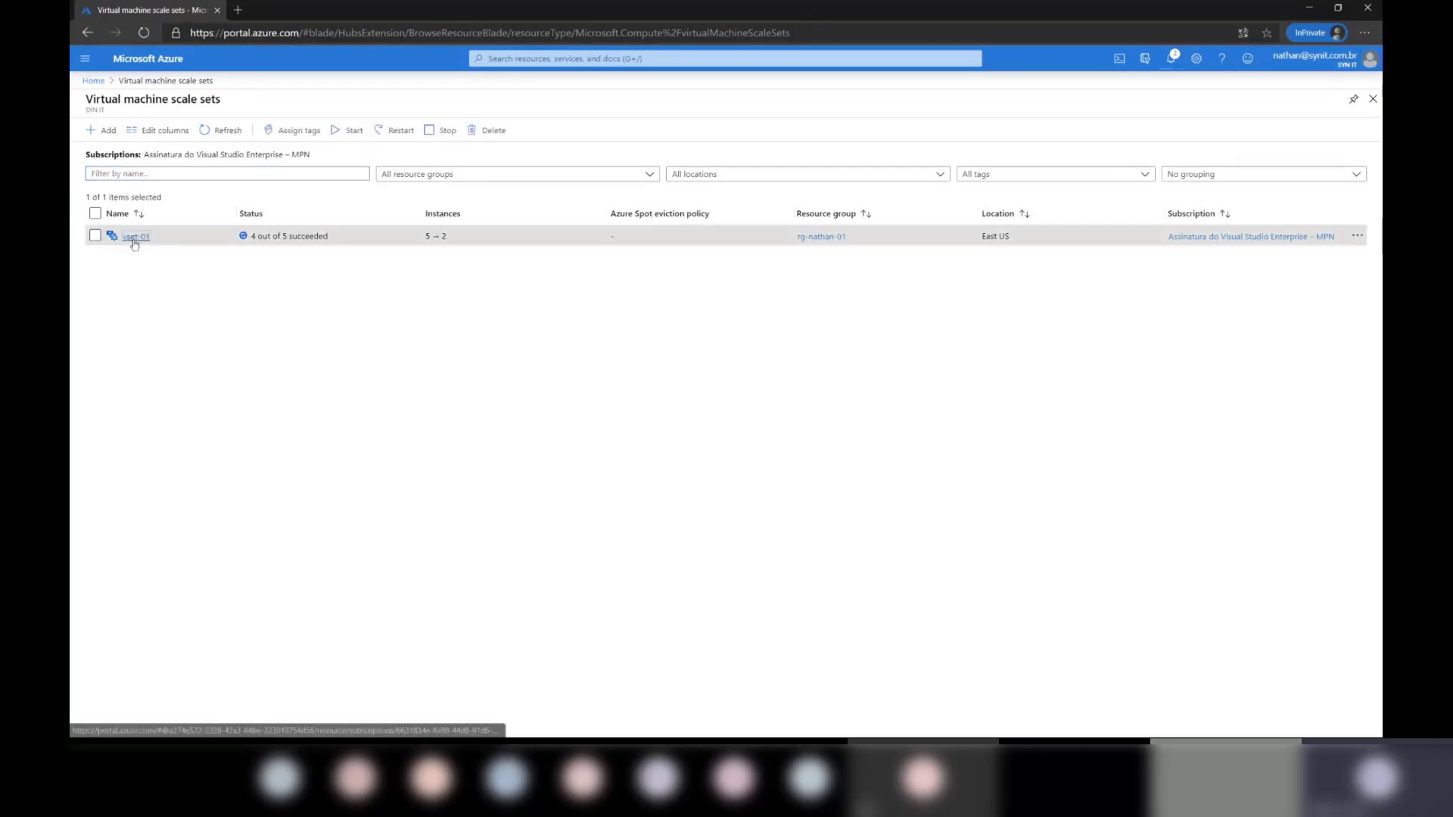
pyautogui.click(135, 237)
pyautogui.click(320, 288)
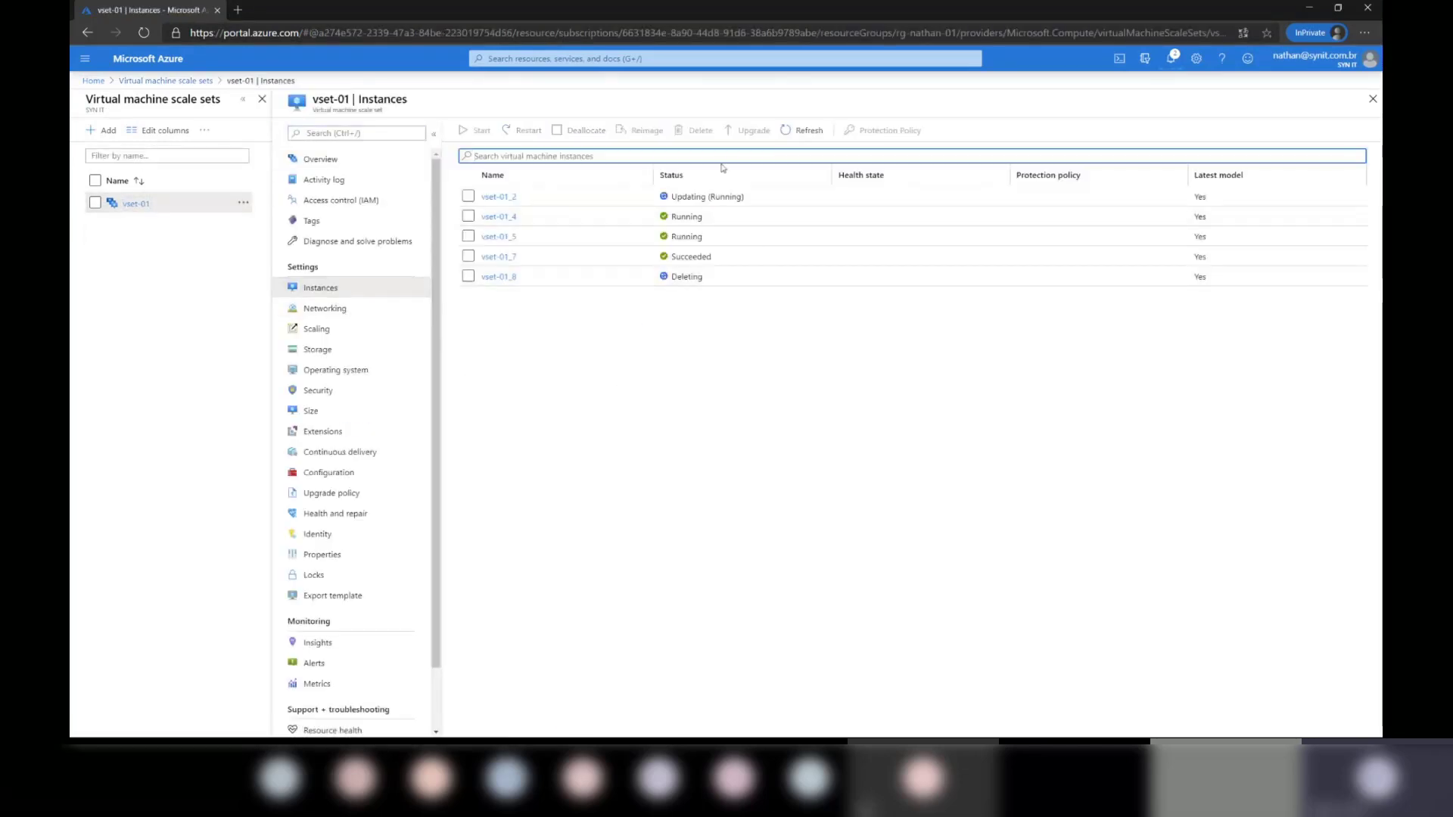
pyautogui.click(812, 132)
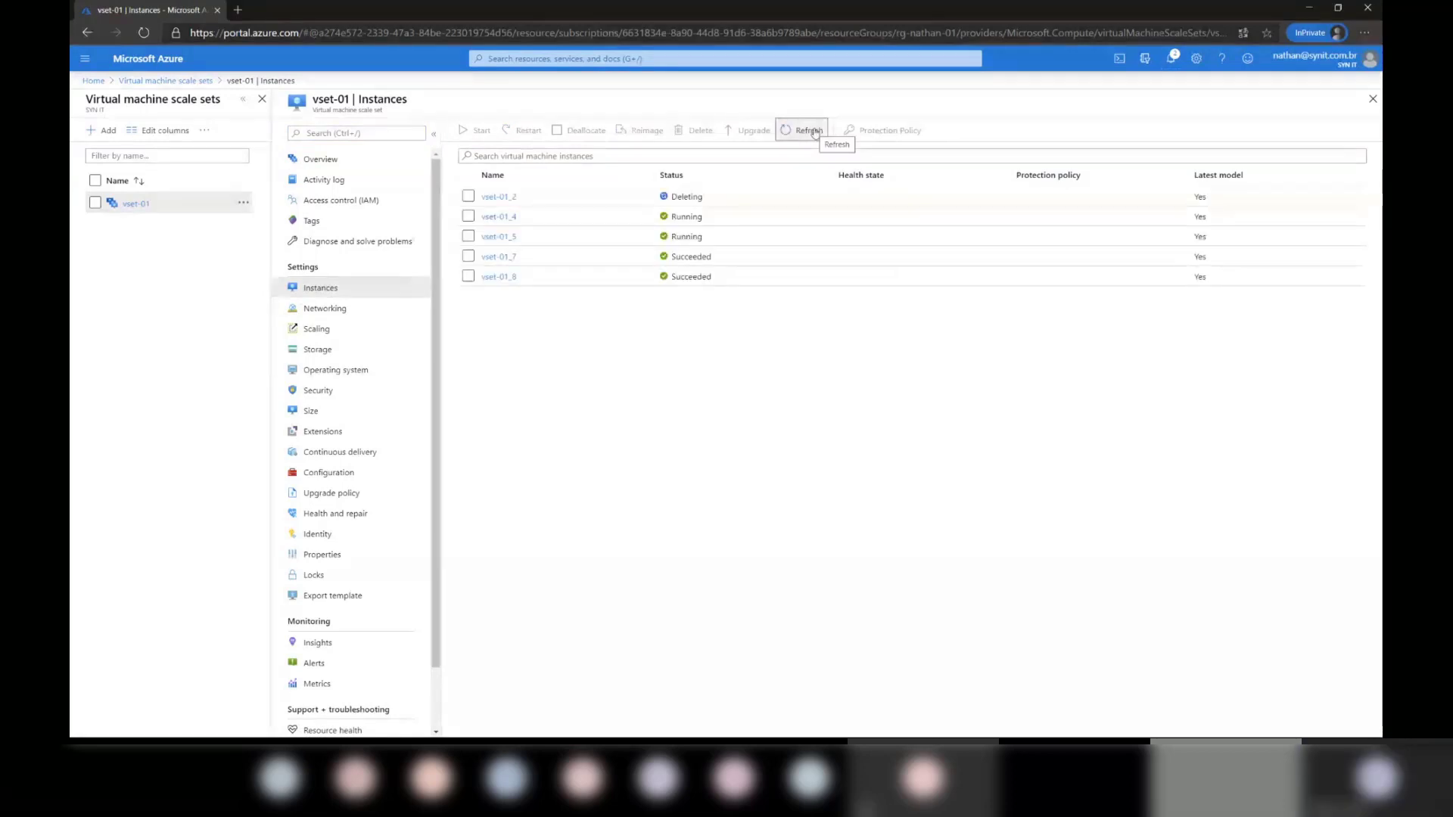
pyautogui.click(811, 131)
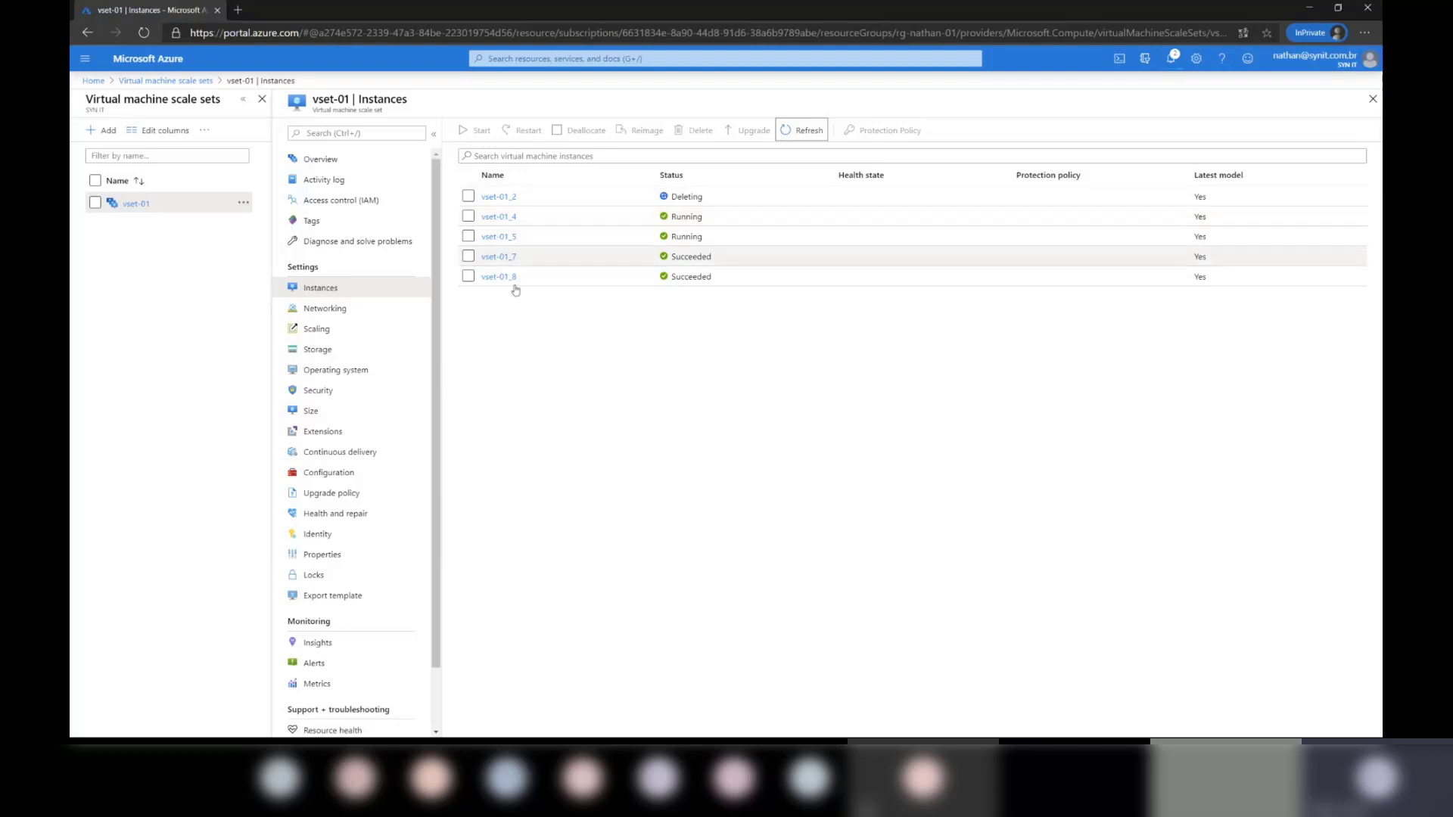
pyautogui.click(345, 328)
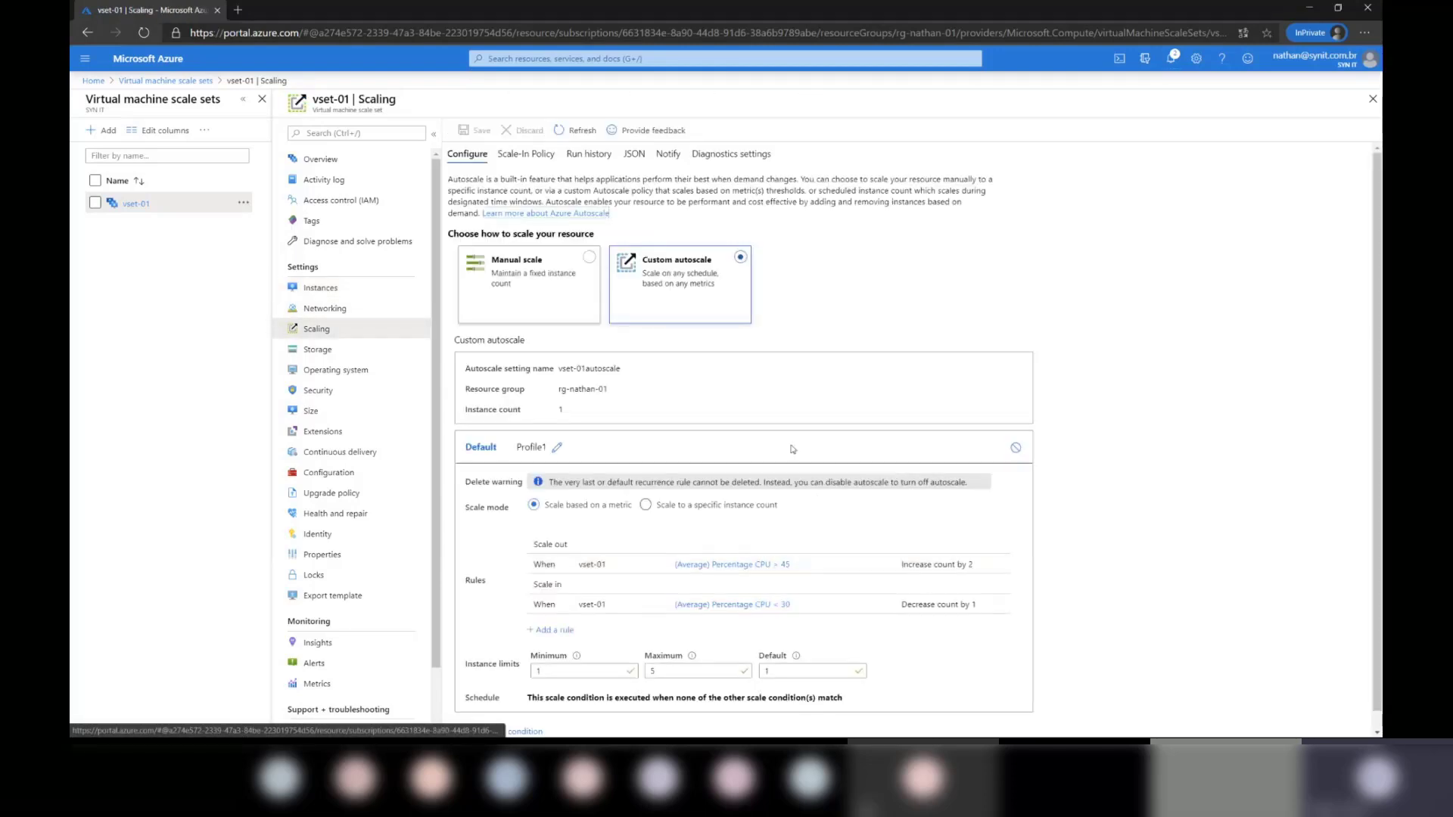